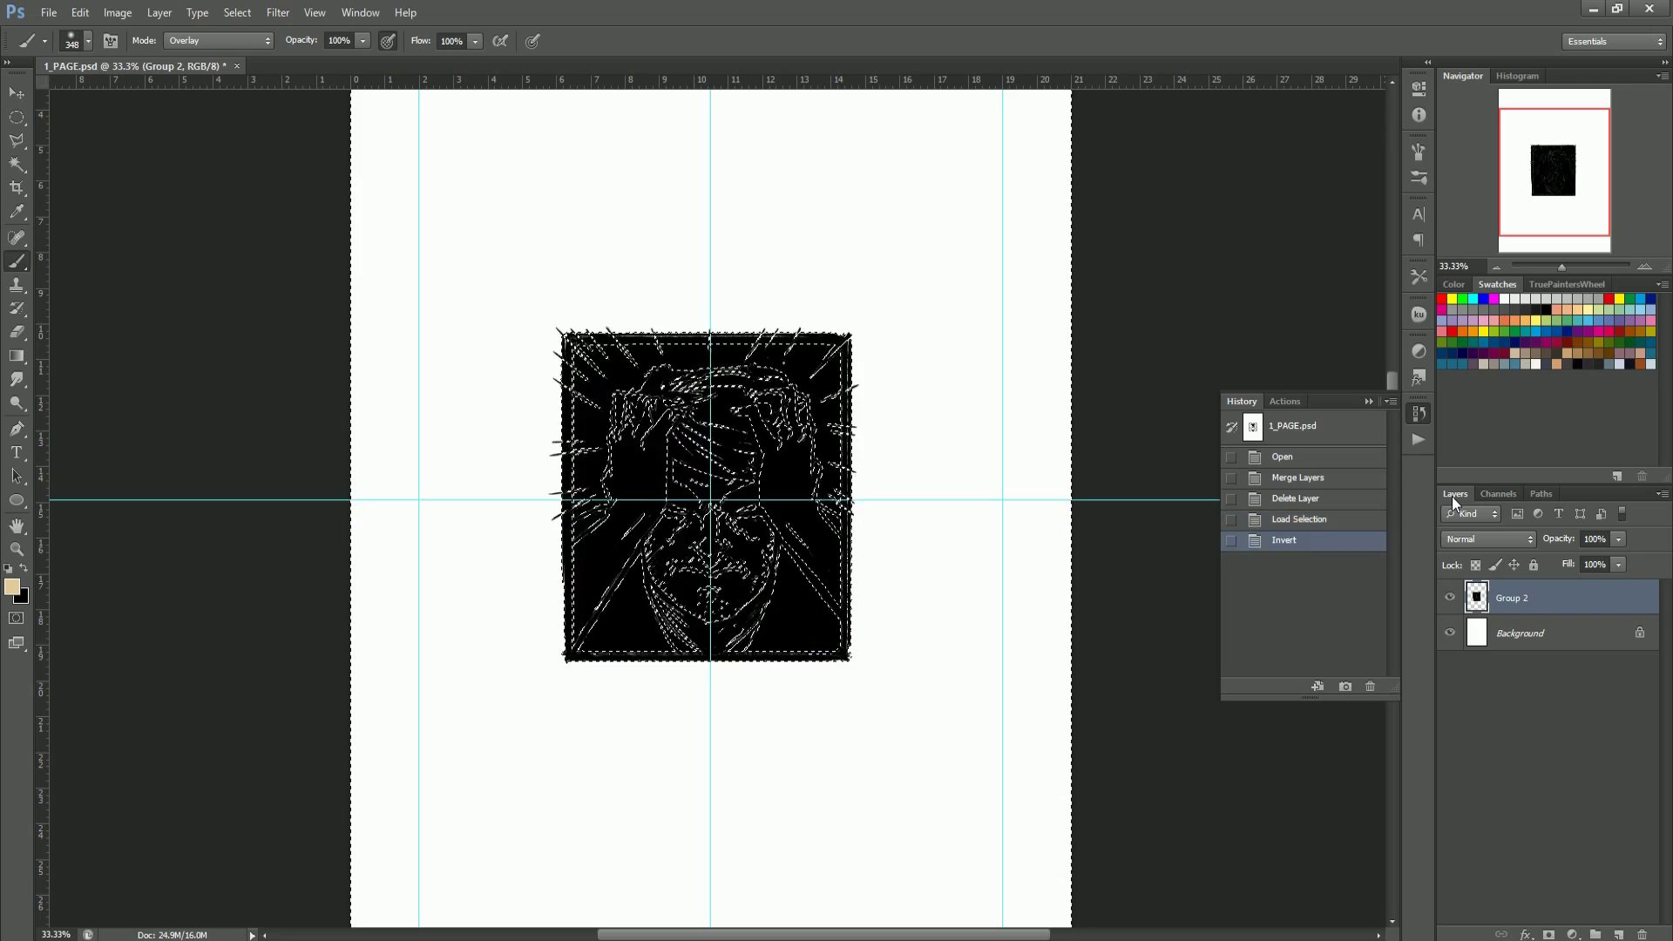
Step: Invert the selection, fill it with black on a new layer, and hide the original Group 2 line-art layer
key(ctrl+shift+i)
click(1547, 311)
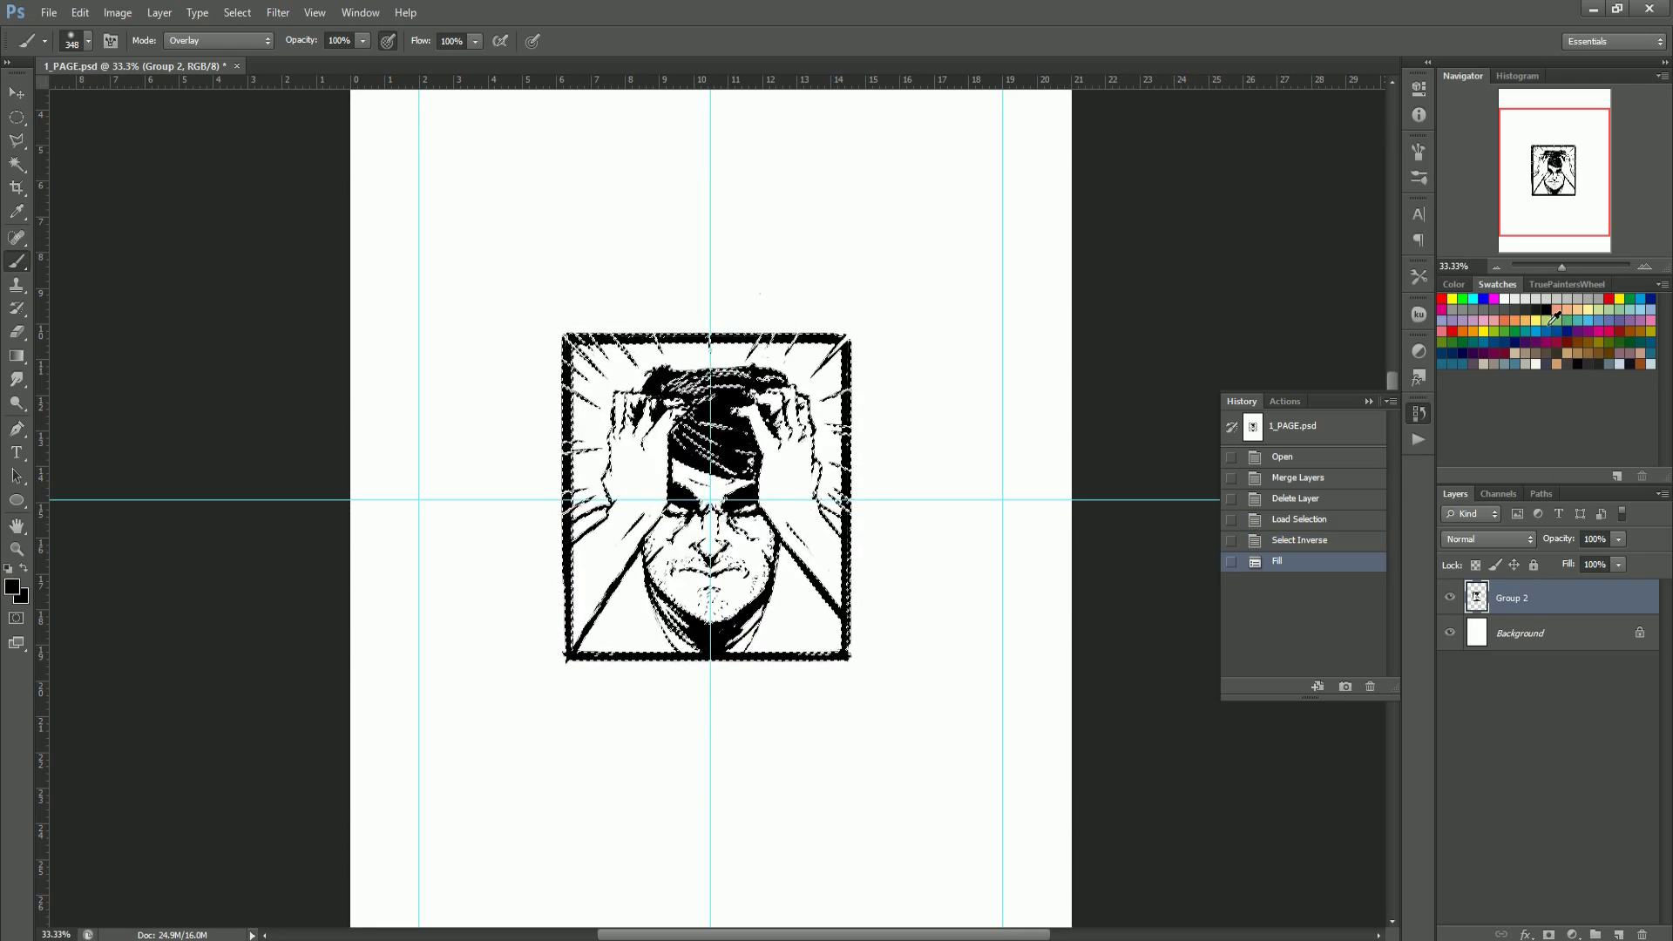
click(1619, 934)
key(alt+BackSpace)
click(1450, 632)
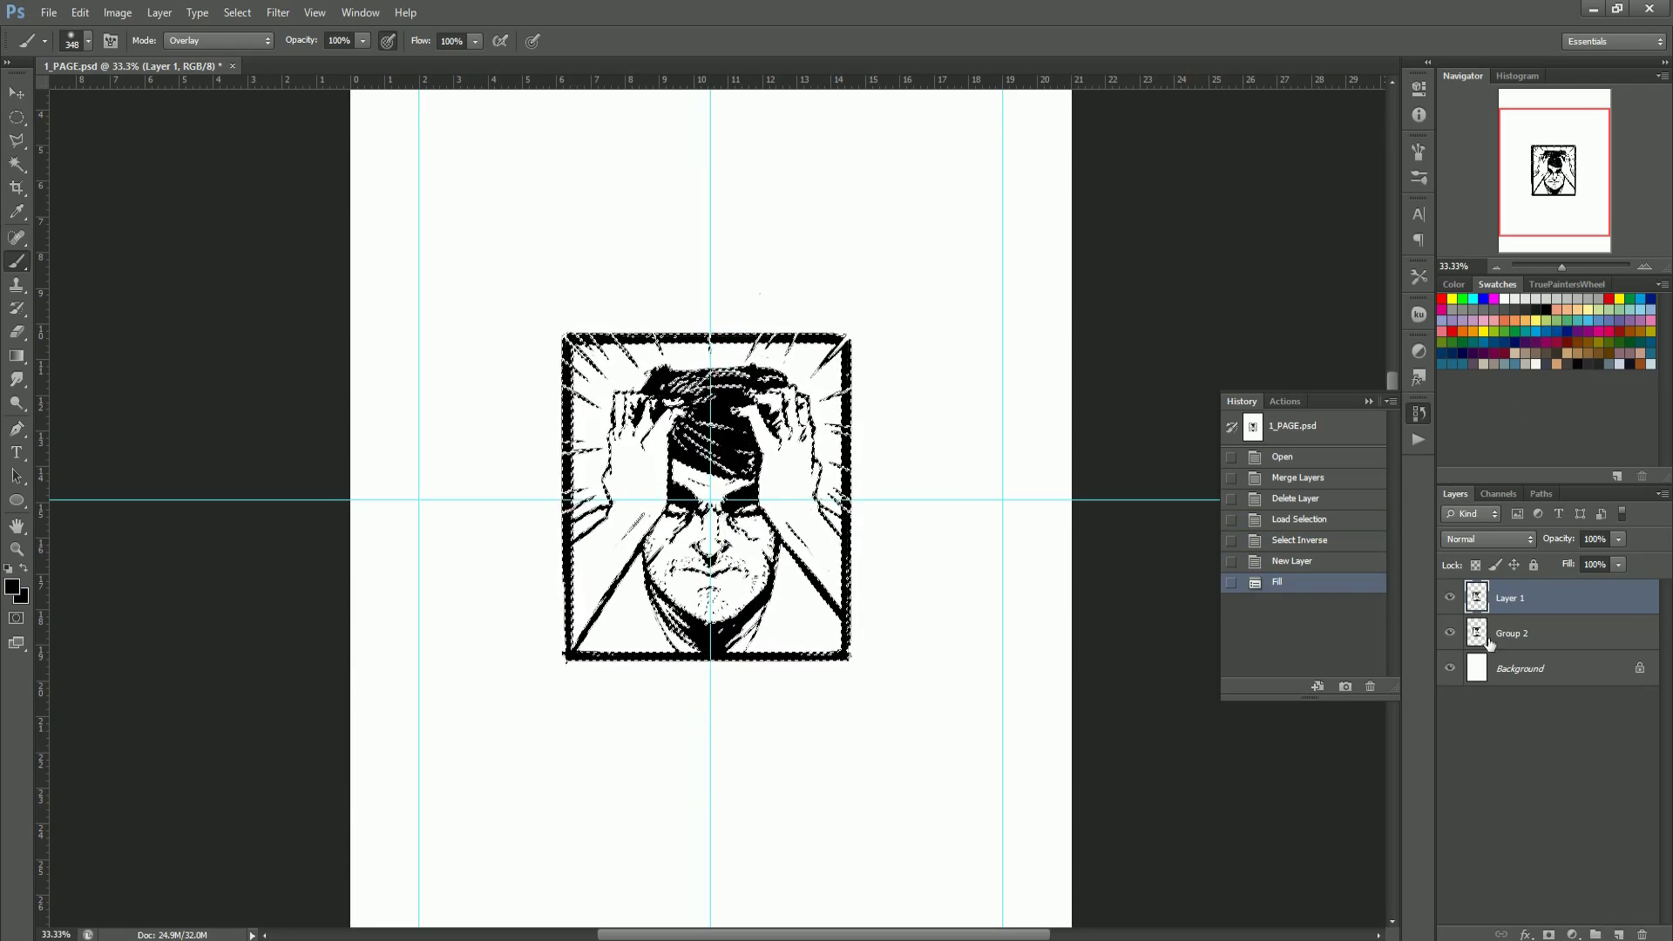
key(ctrl+d)
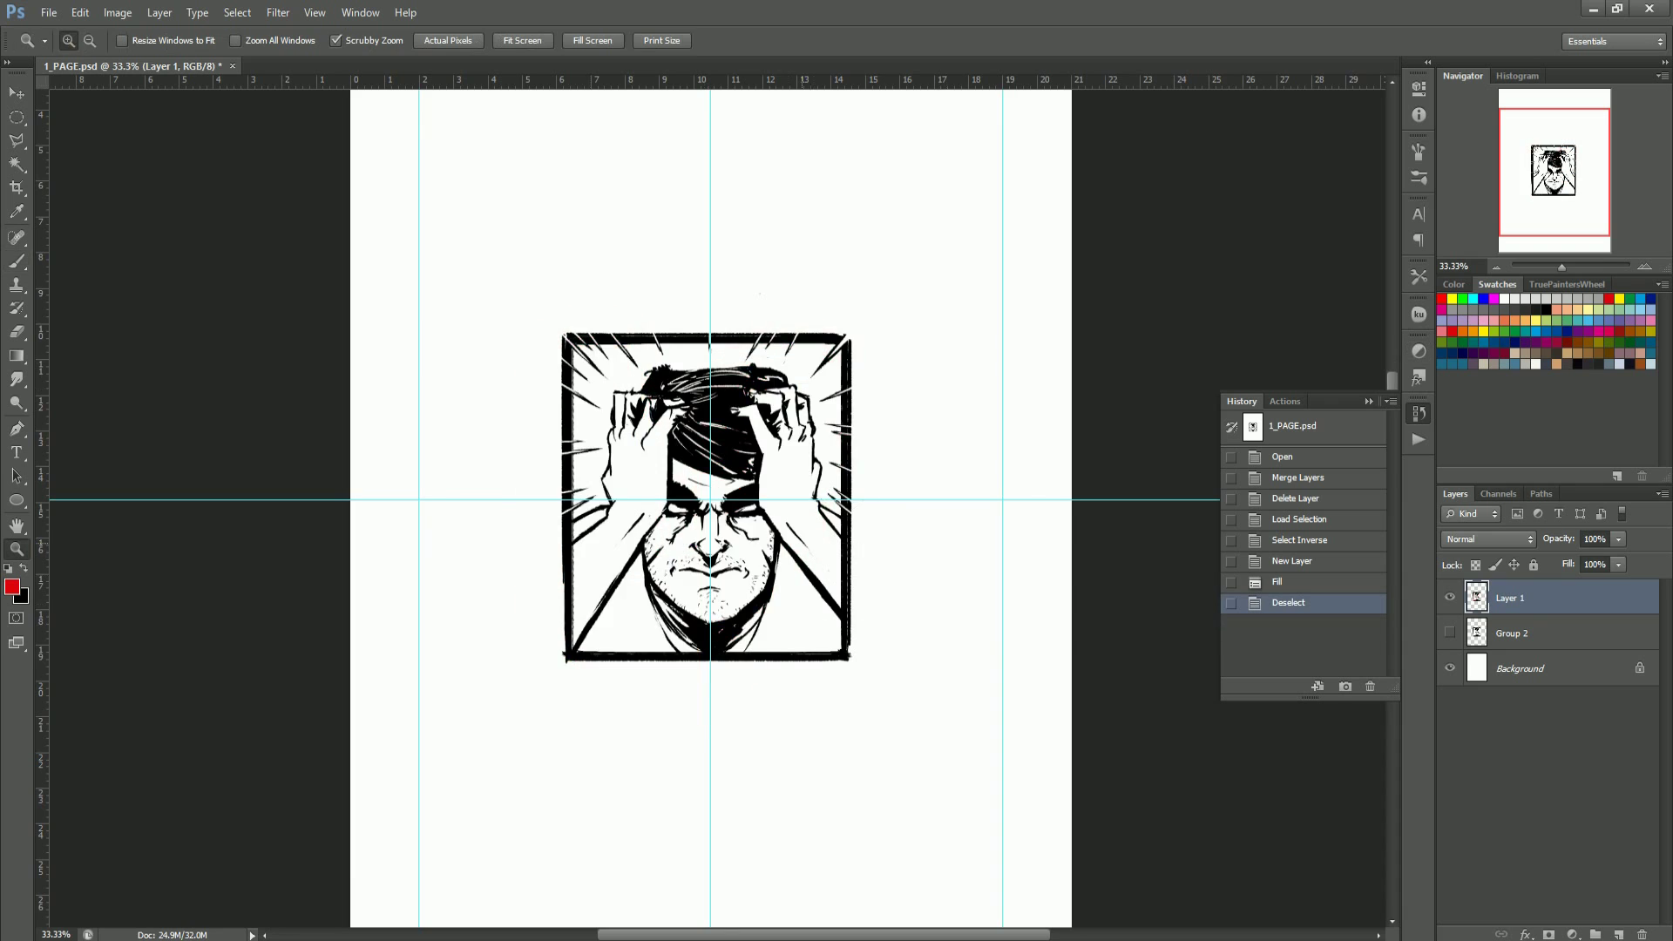
Step: Touch up the panel border's lower-left edge and corner in black with an 18 px brush
ctrl+click(800, 541)
ctrl+click(801, 540)
ctrl+click(499, 332)
alt+click(439, 500)
alt+click(440, 500)
click(88, 41)
double_click(84, 188)
click(339, 716)
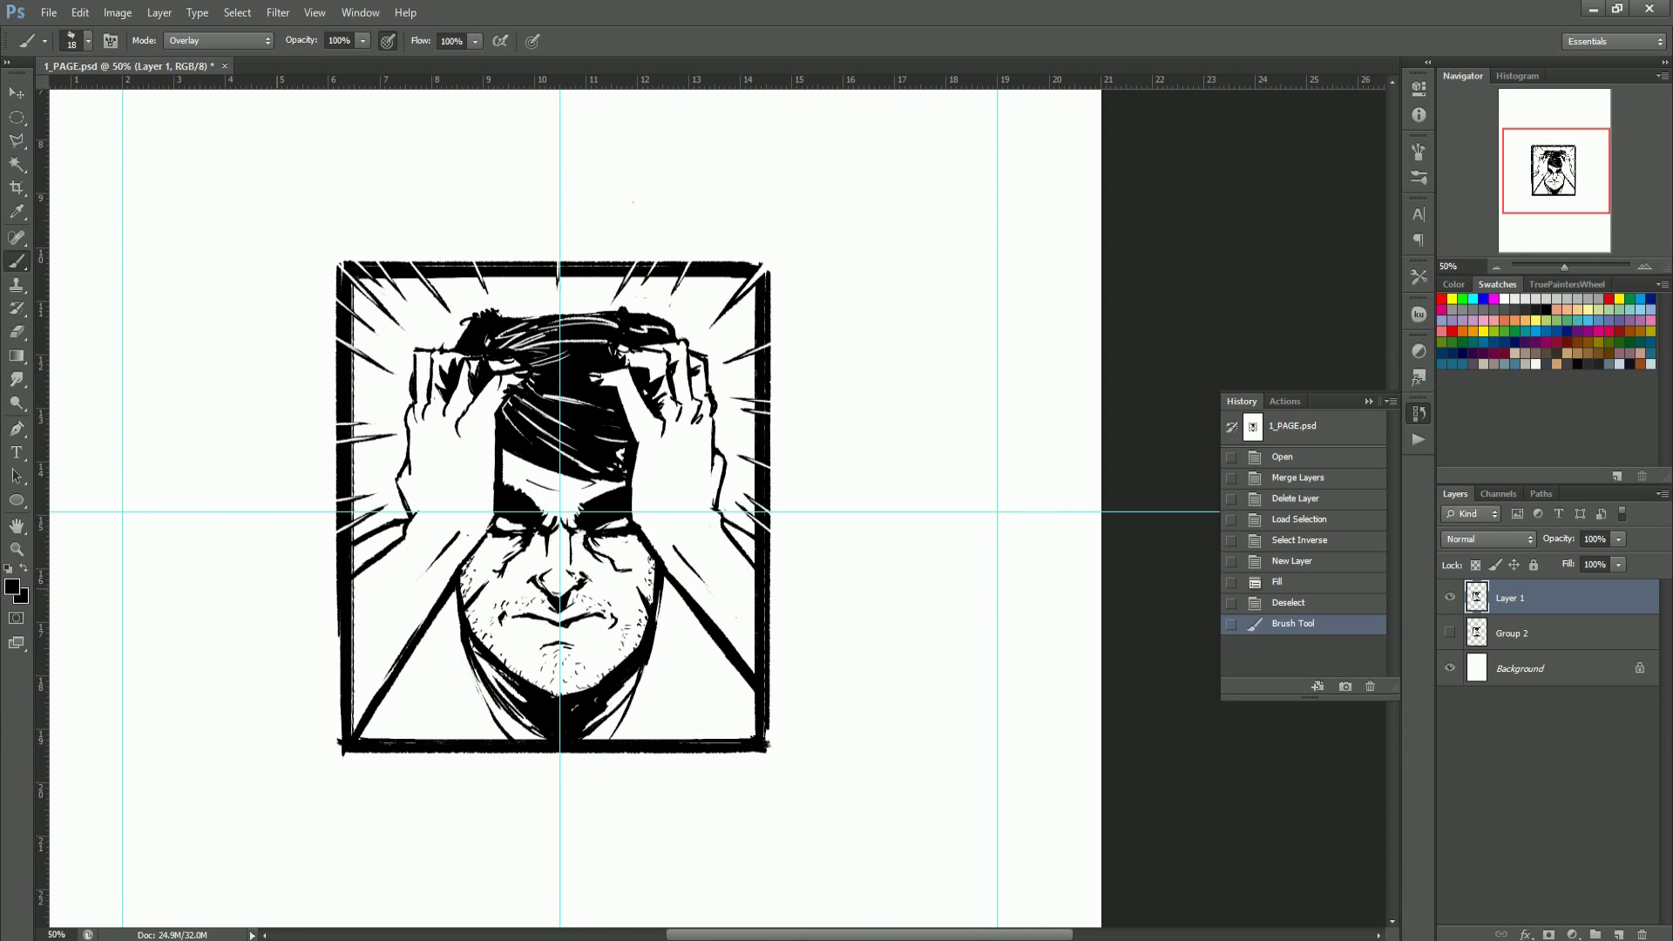
drag(342, 739, 340, 620)
drag(338, 695, 337, 607)
click(342, 743)
key(ctrl+alt+z)
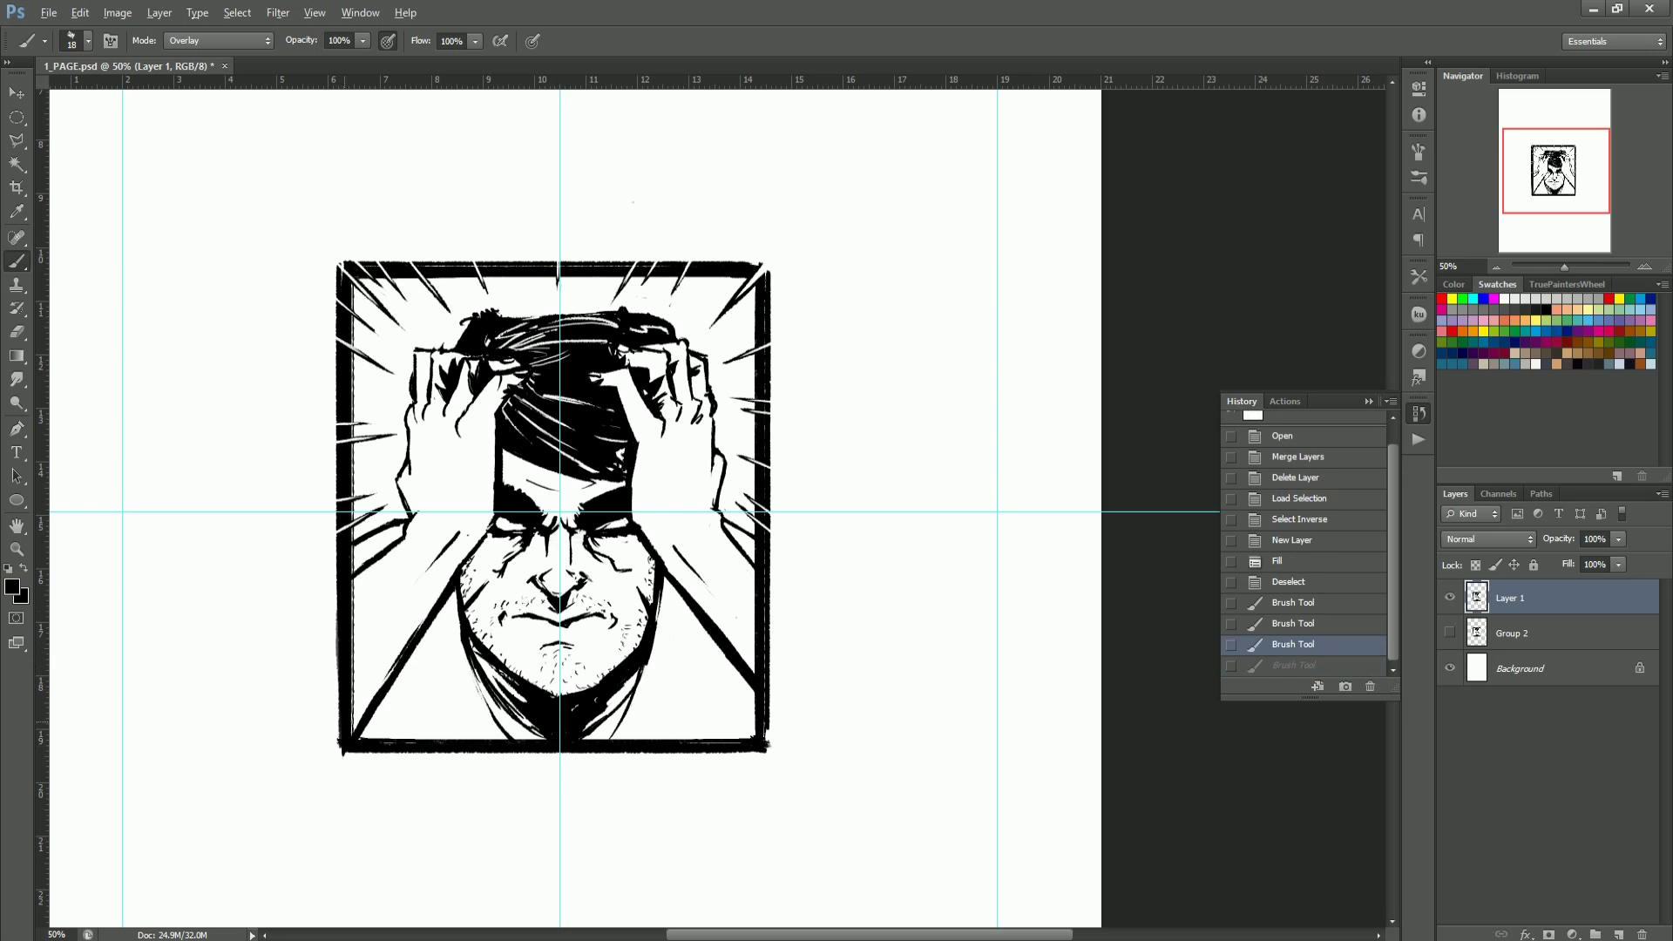
key(ctrl+alt+z)
click(341, 745)
Step: Retouch the ink near the panel's upper-right corner with the brush, undoing the stray dab
alt+click(427, 612)
ctrl+click(420, 609)
ctrl+click(420, 609)
alt+click(406, 458)
alt+click(406, 457)
drag(607, 284, 676, 284)
click(698, 370)
key(ctrl+alt+z)
drag(678, 357, 711, 356)
alt+click(708, 423)
alt+click(709, 423)
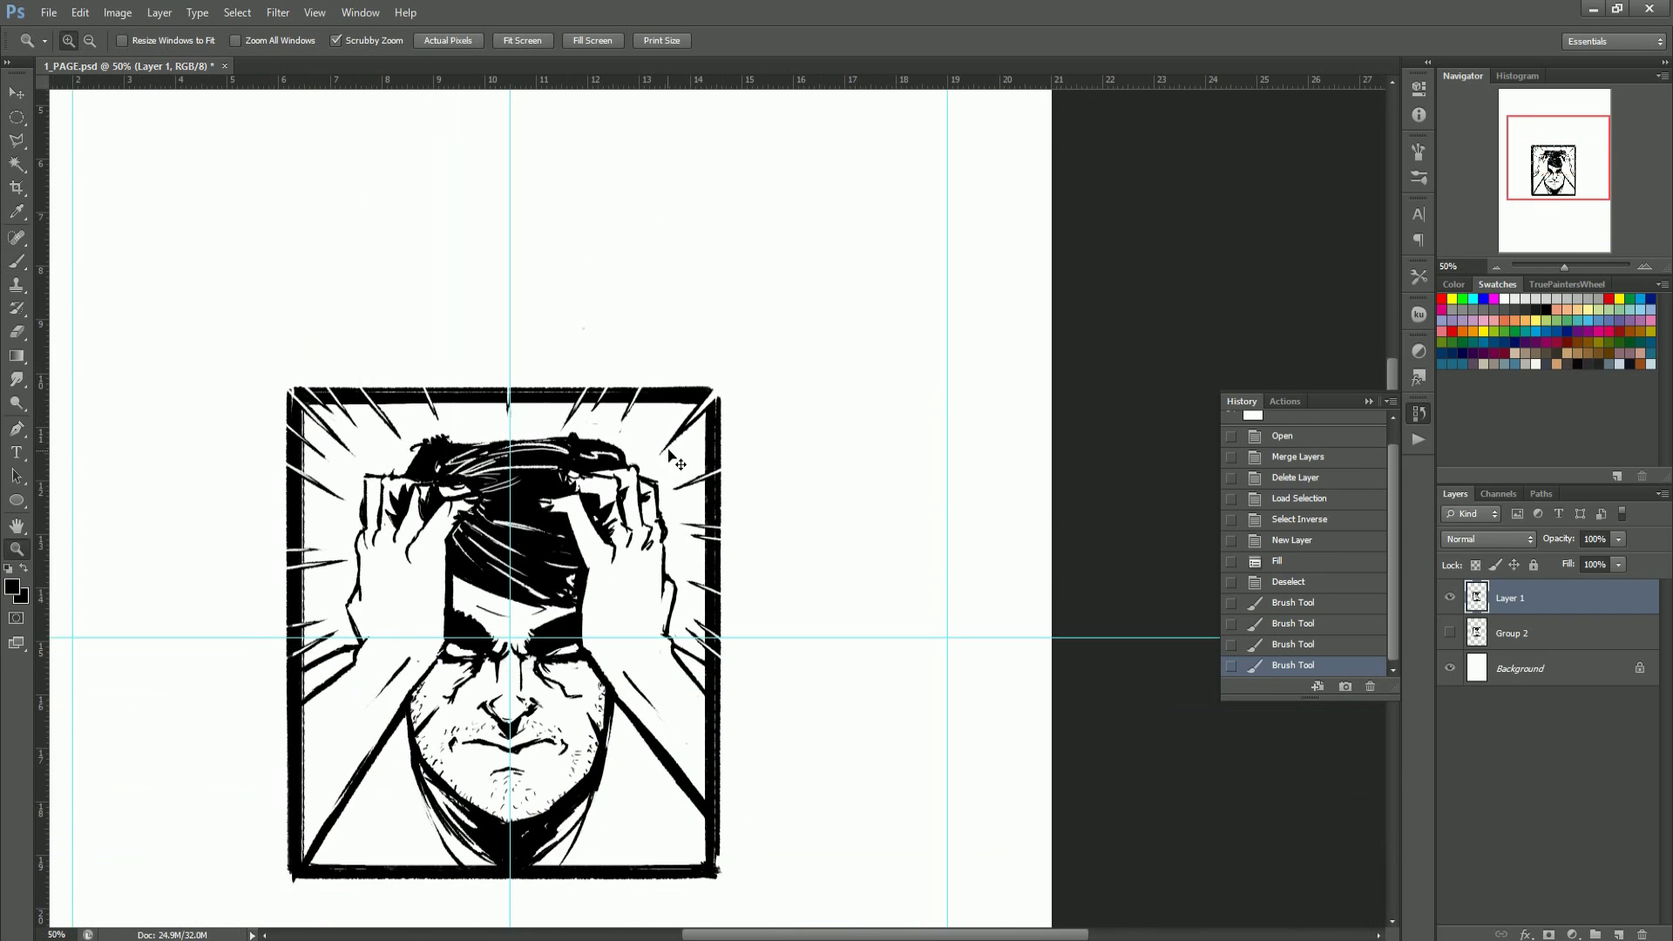
Step: Darken the line art by lowering the Lightness in Hue/Saturation
key(ctrl+u)
drag(1304, 384, 1242, 383)
click(1549, 210)
Step: Choose a small eraser tip and clean the white speed lines cutting into the panel's left side
drag(384, 829, 340, 829)
drag(577, 517, 663, 516)
key(e)
alt+right_click(439, 409)
key(ctrl+z)
mouse_move(427, 436)
mouse_down()
mouse_move(505, 401)
mouse_move(424, 442)
mouse_up()
click(87, 41)
double_click(67, 201)
alt+right_click(407, 429)
key(ctrl+z)
drag(473, 421, 424, 447)
drag(464, 428, 423, 445)
drag(562, 373, 514, 392)
drag(582, 359, 461, 423)
Step: Rotate the canvas and erase along the speed lines crossing the left border to make them pure white
key(r)
drag(307, 475, 322, 698)
drag(449, 436, 376, 484)
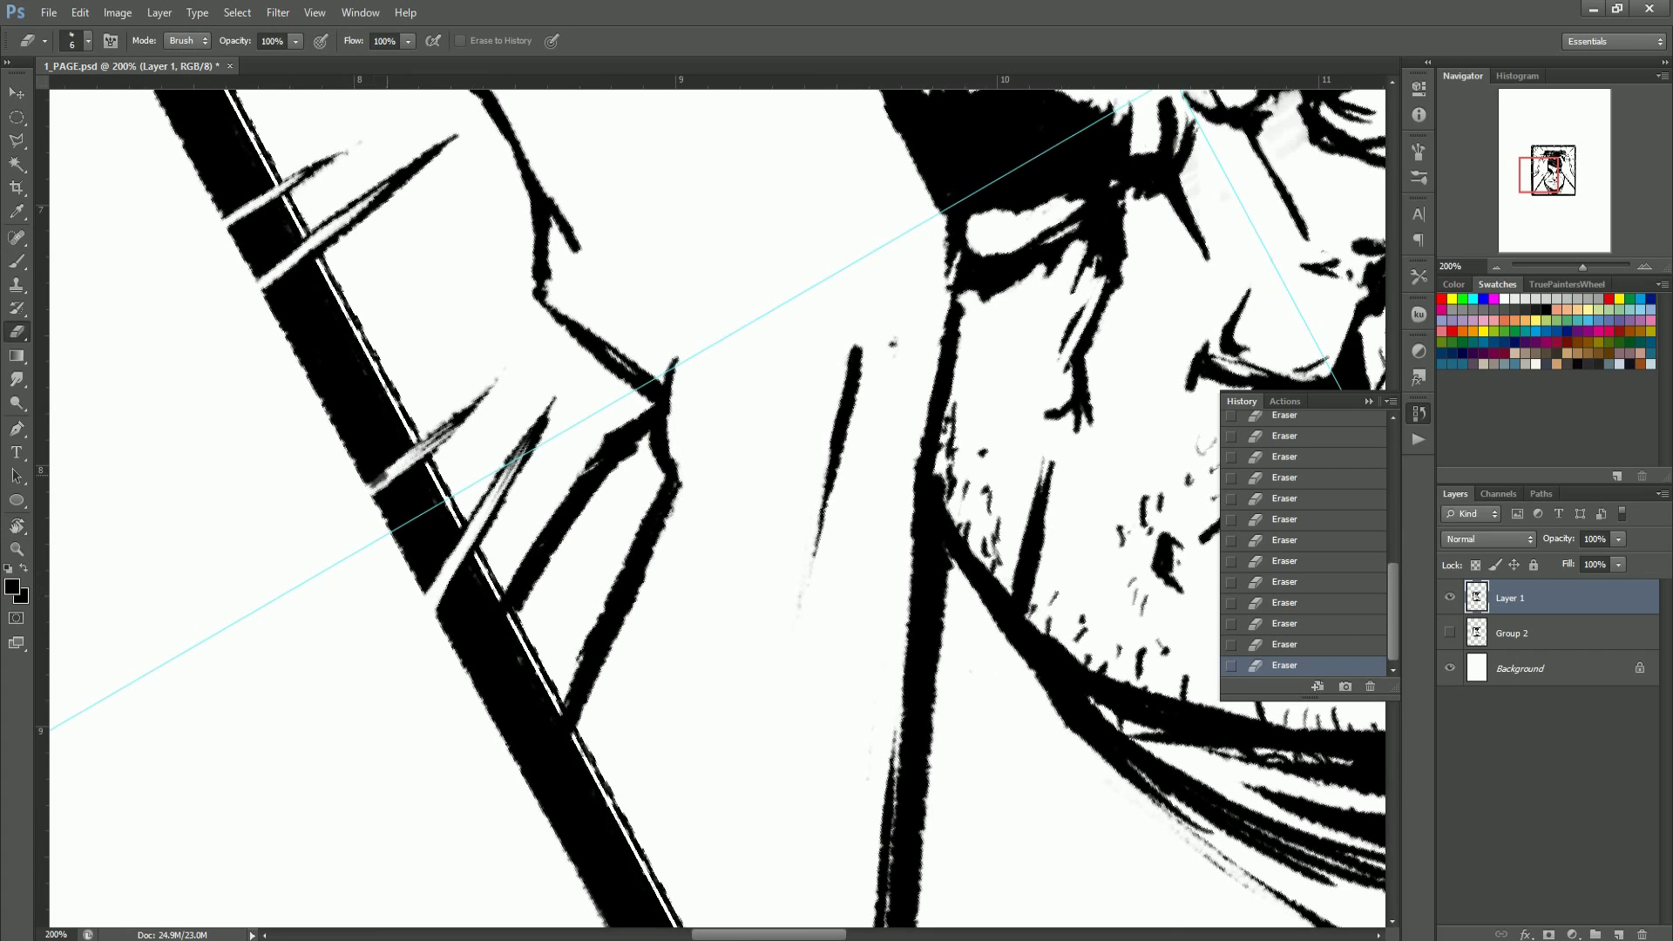
drag(468, 420, 368, 487)
drag(457, 427, 370, 489)
drag(442, 438, 371, 495)
drag(327, 240, 261, 288)
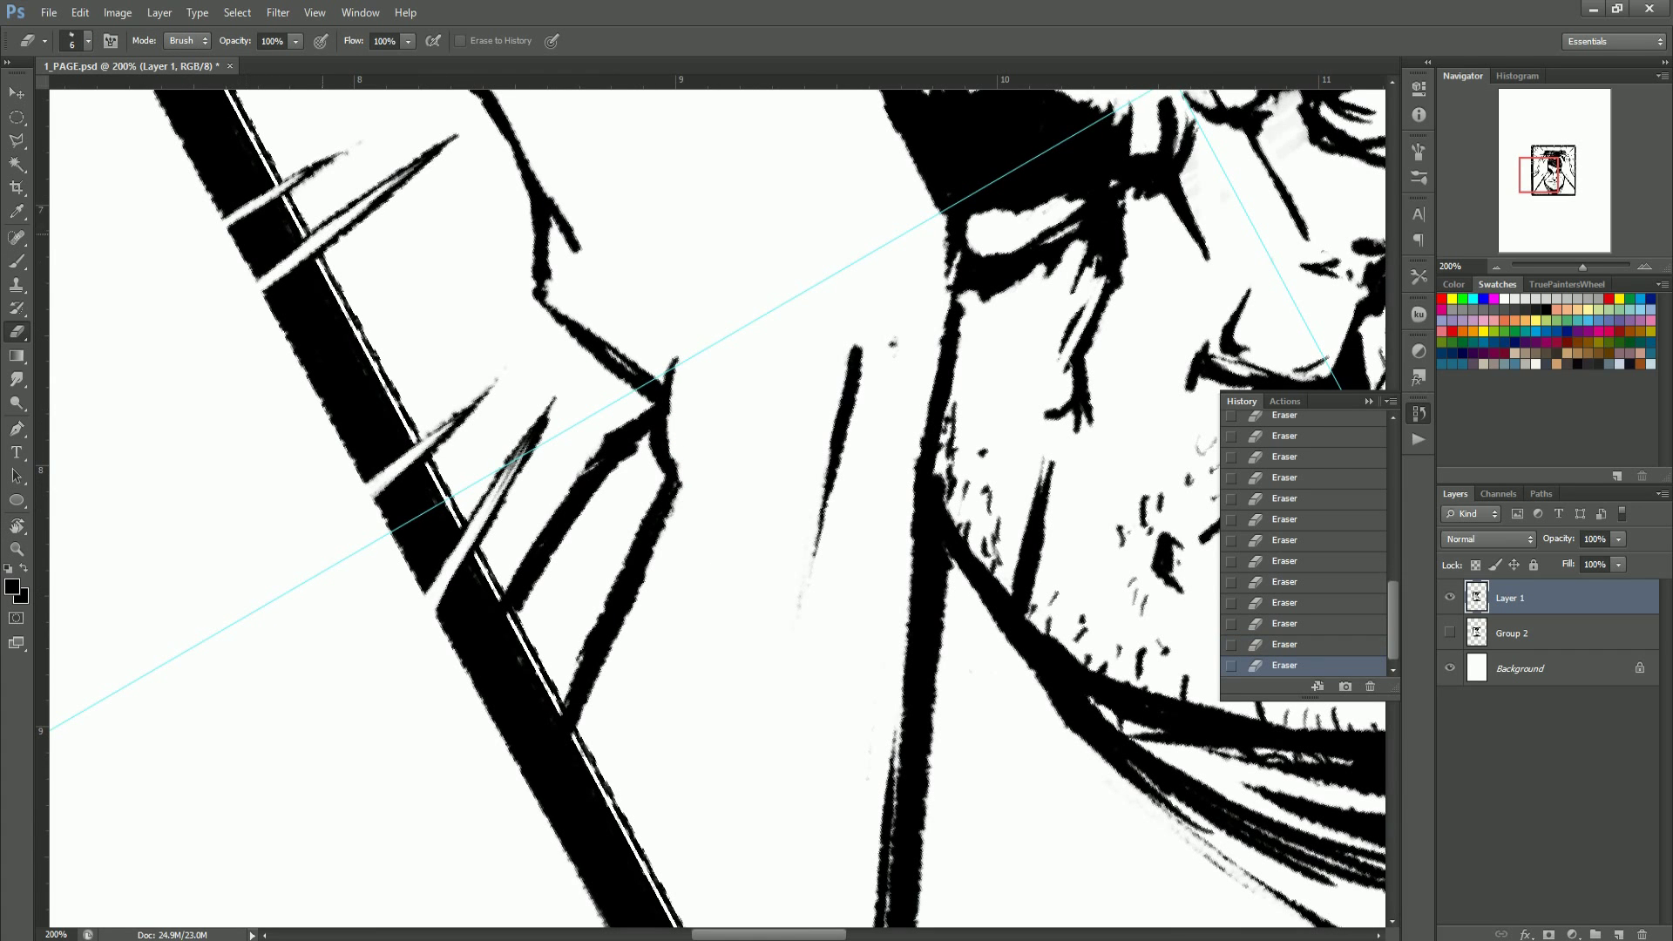
drag(303, 173, 229, 229)
Step: Erase inside the remaining speed lines around the panel's upper-left corner and save the document
key(z)
mouse_move(671, 493)
mouse_down()
mouse_move(514, 495)
mouse_move(612, 497)
mouse_up()
key(r)
drag(557, 436, 500, 624)
key(z)
click(491, 607)
drag(532, 492, 400, 598)
mouse_move(614, 423)
mouse_down()
mouse_move(402, 591)
mouse_move(544, 469)
mouse_up()
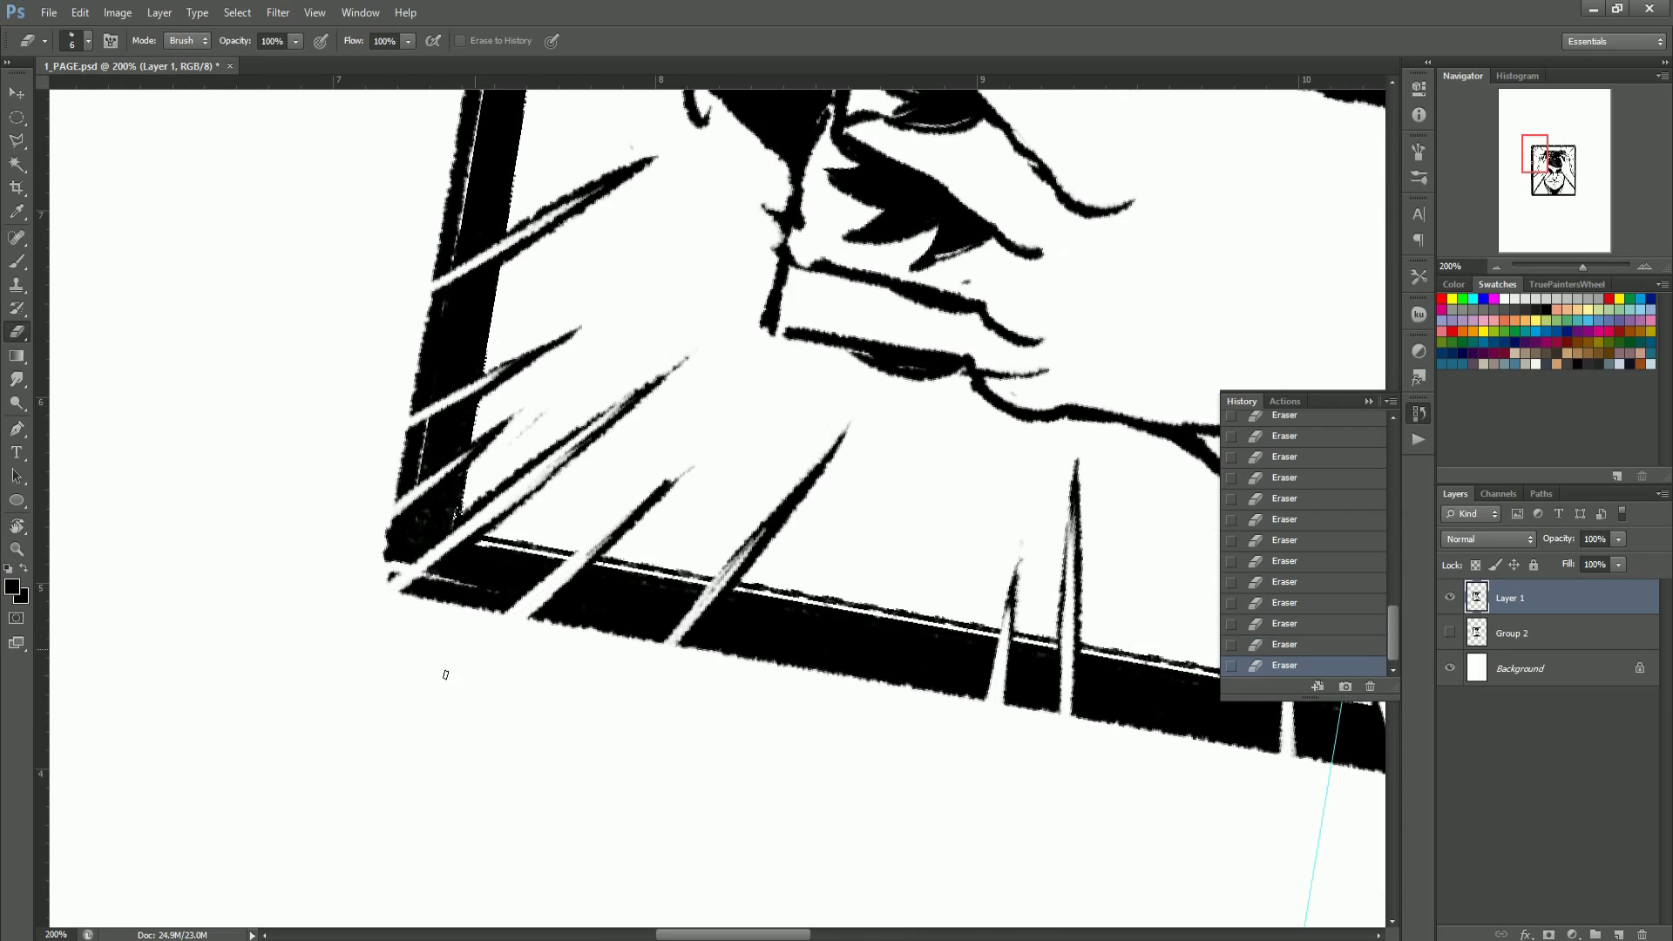
key(z)
drag(737, 463, 581, 463)
key(ctrl+s)
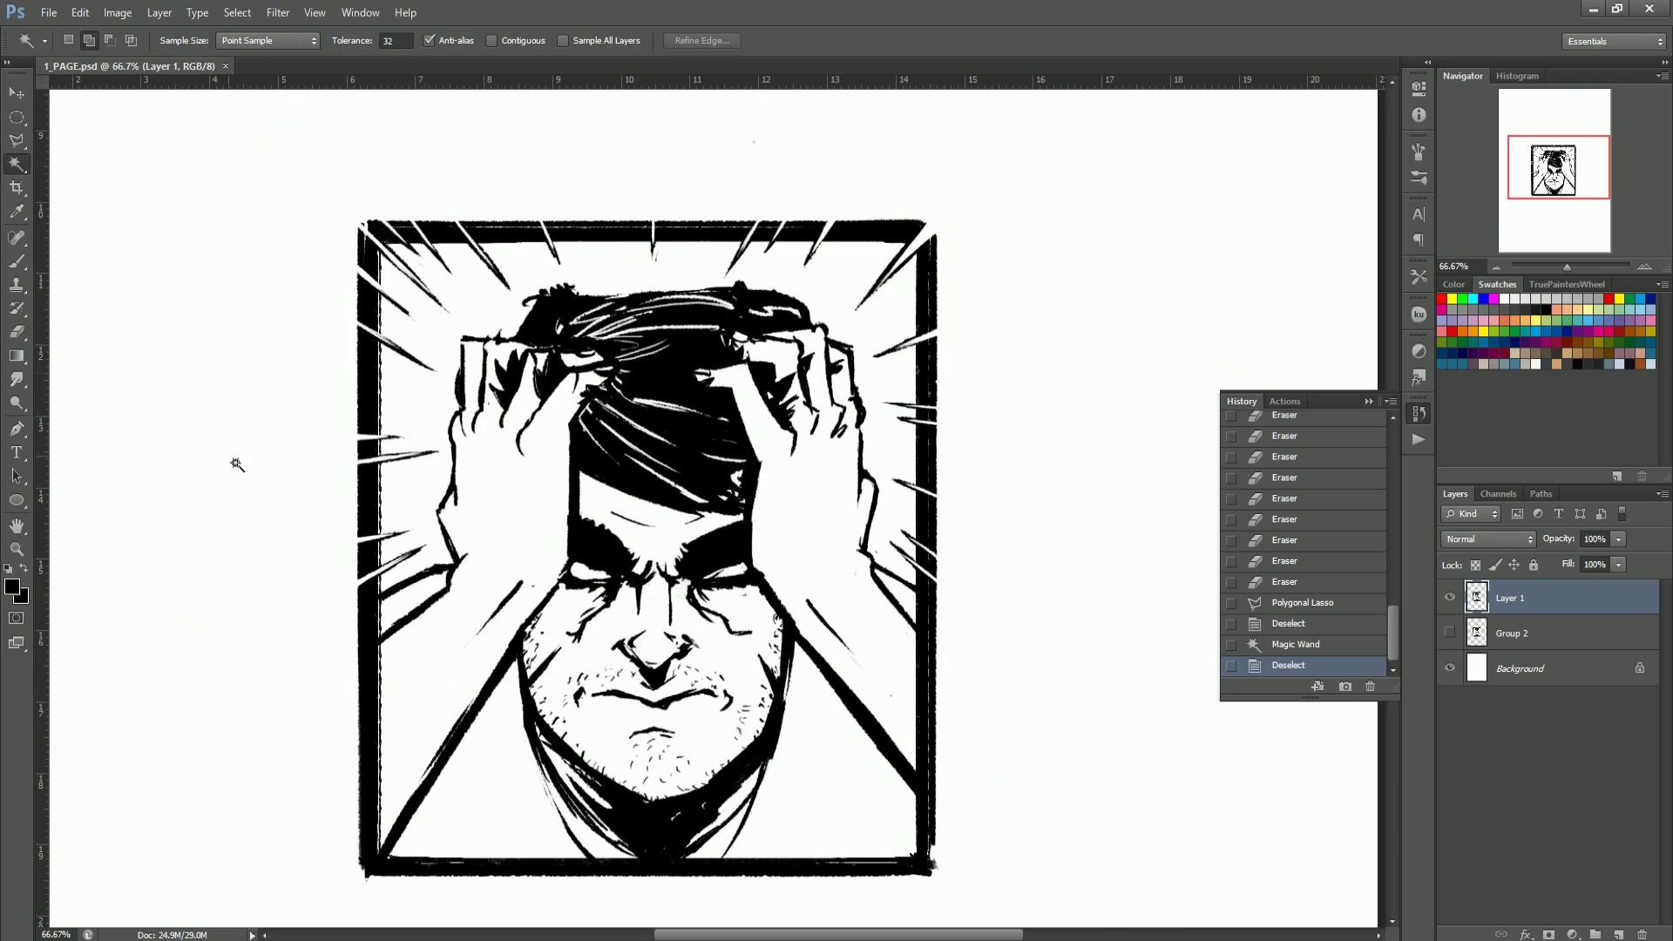
Step: Turn on Contiguous for the Magic Wand and test it on the panel background, clearing each selection
click(423, 411)
key(ctrl+d)
click(491, 40)
click(502, 363)
key(z)
double_click(860, 315)
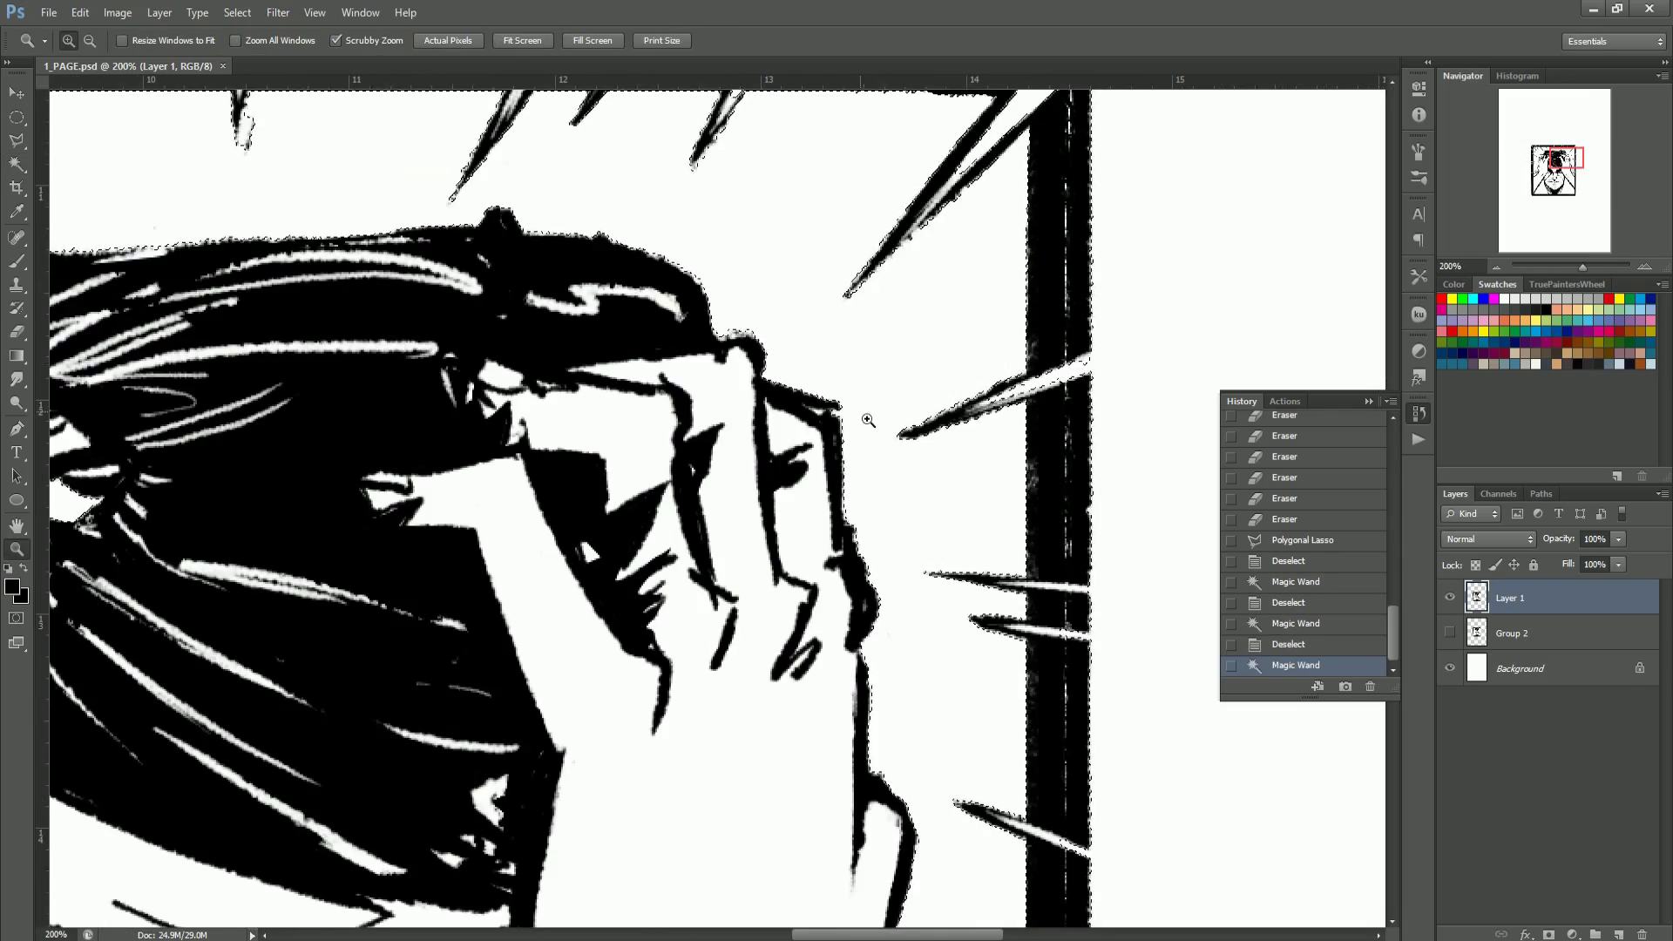
alt+click(859, 413)
key(ctrl+d)
key(w)
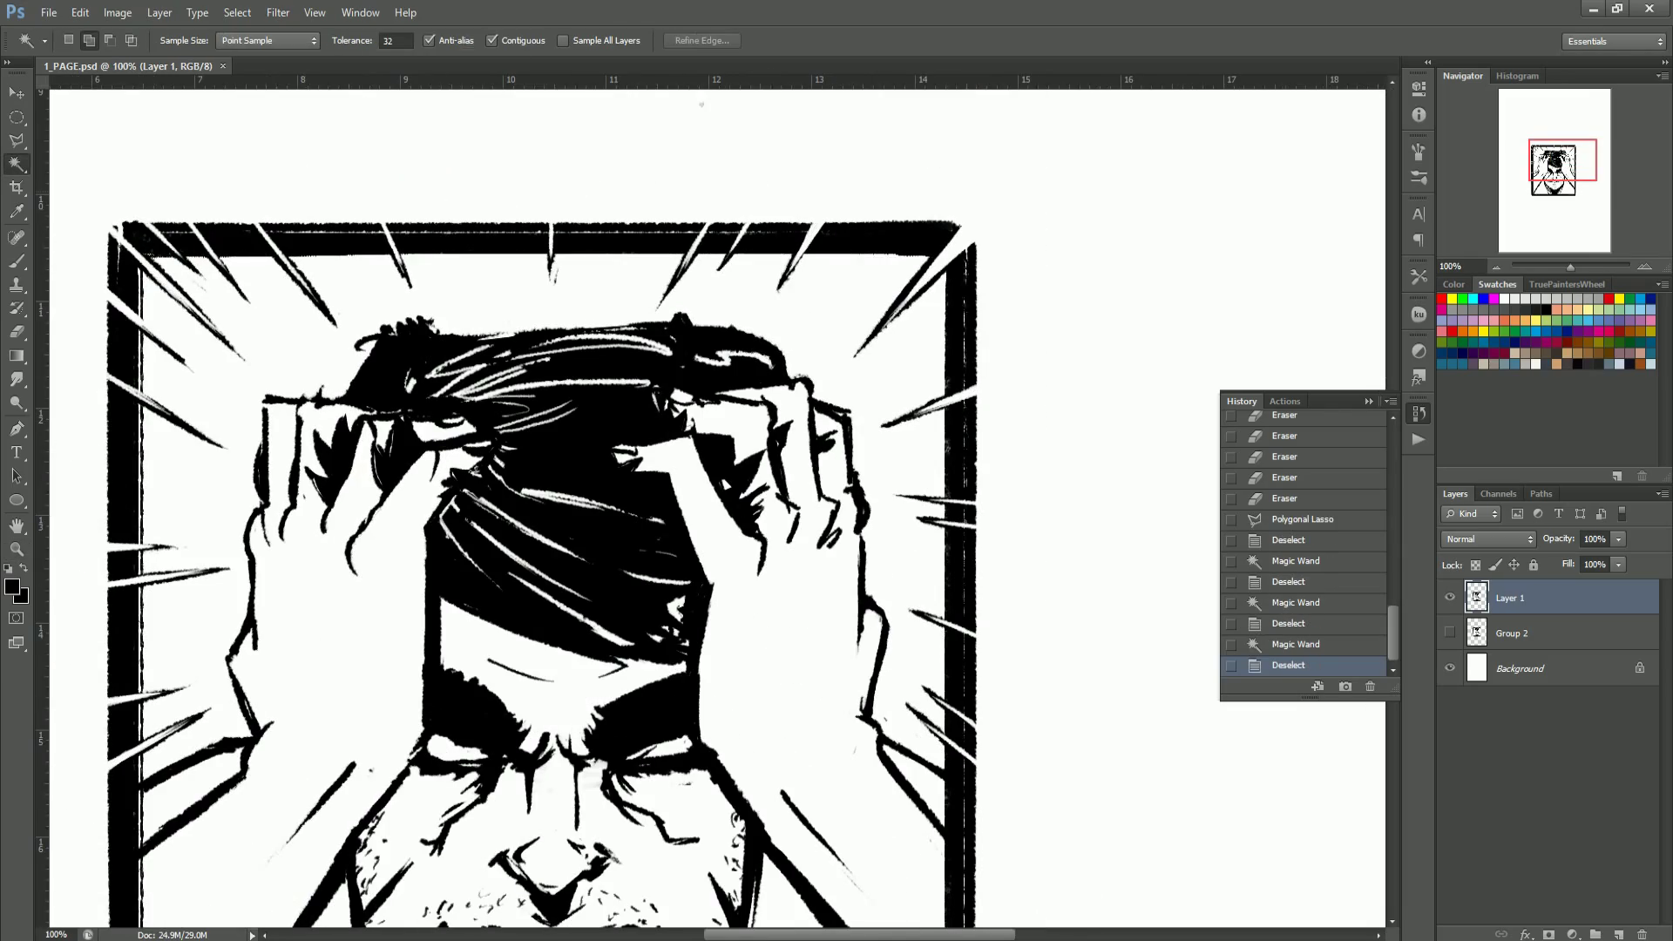
Step: Set the Magic Wand tolerance to 10, test the background selection near the left speed lines, and deselect
click(463, 288)
key(ctrl+d)
click(492, 40)
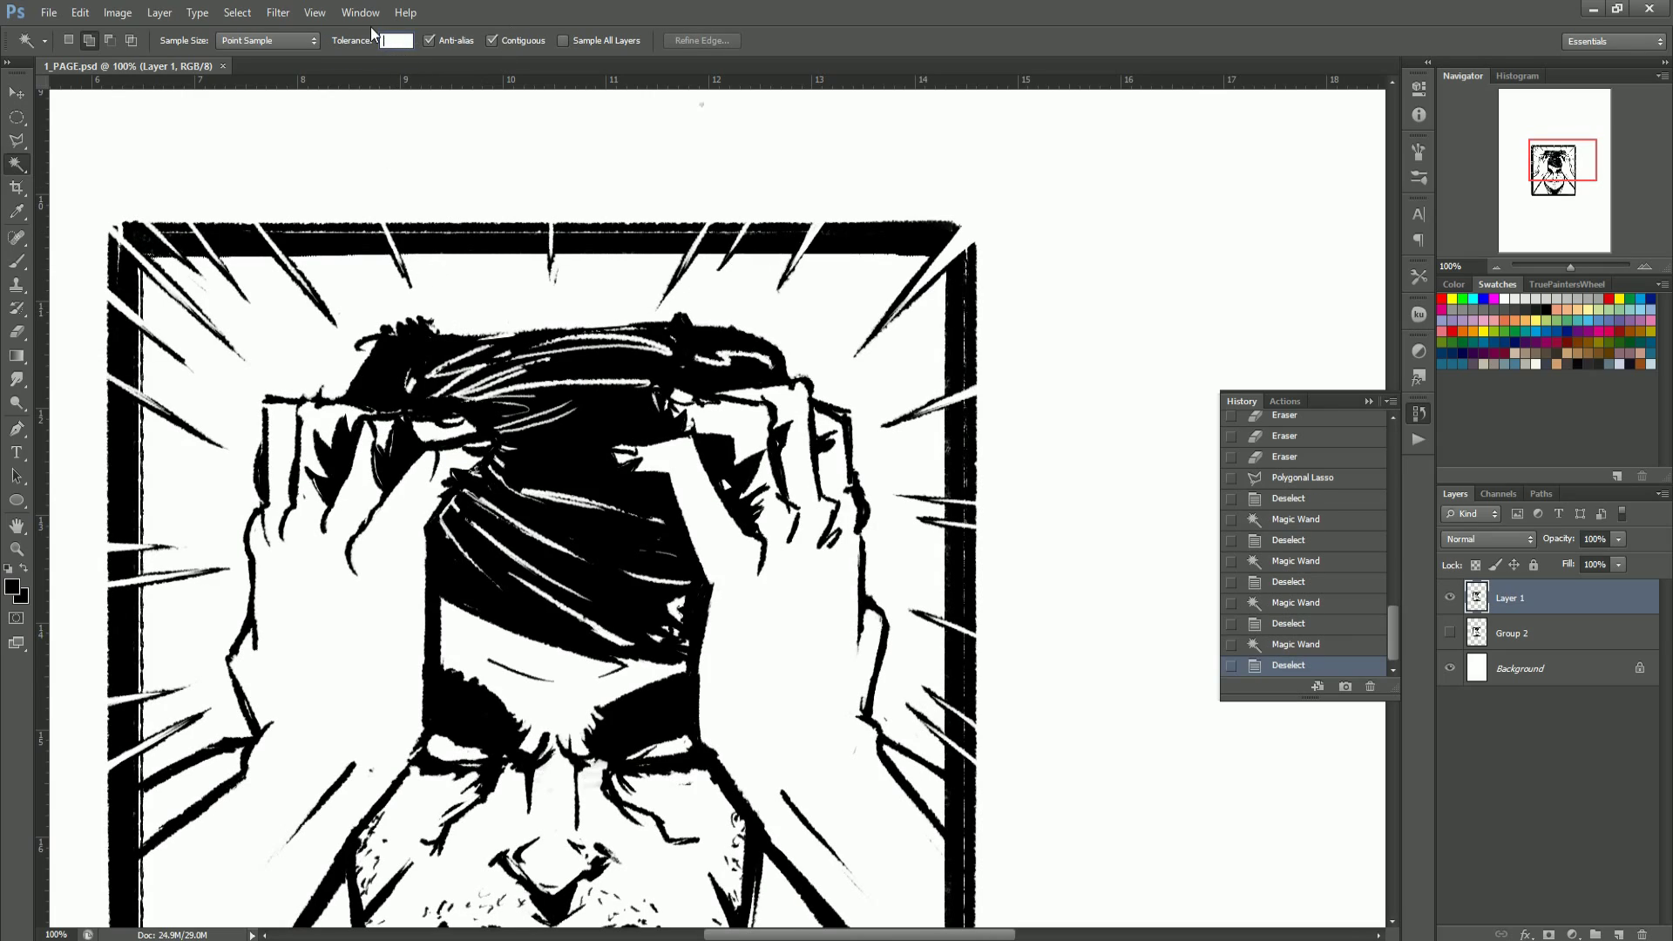
click(474, 264)
key(z)
click(133, 579)
click(133, 580)
click(133, 579)
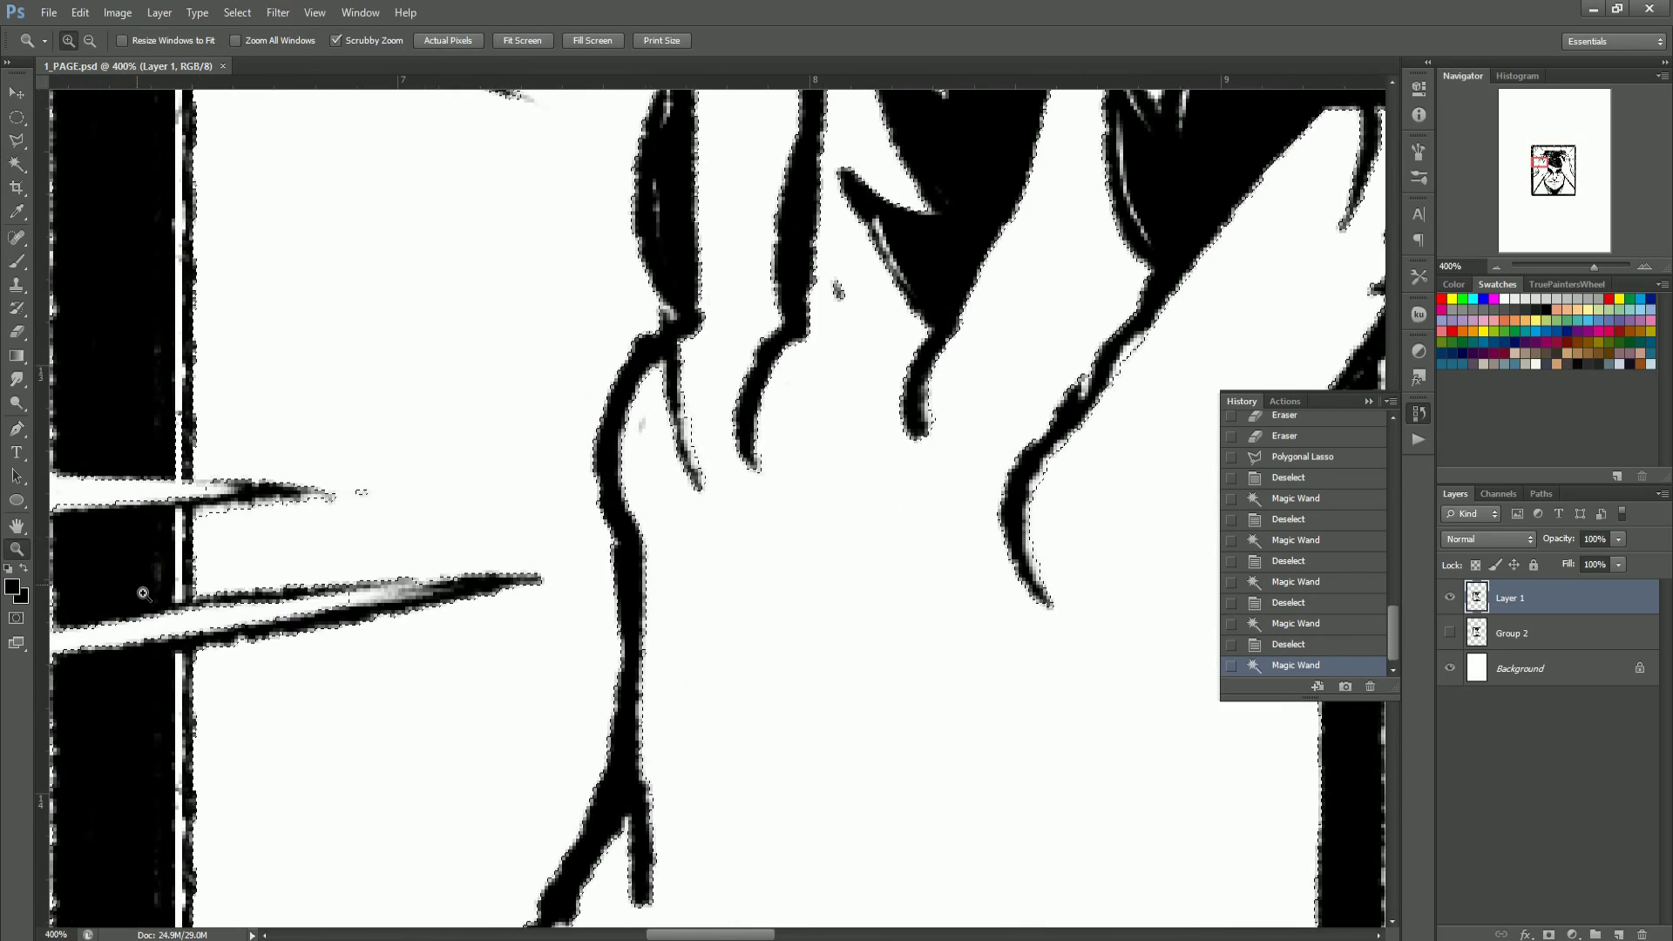
key(ctrl+d)
Step: Repair the speed line at the left border by brushing in its black edge and erasing its faint grey parts
key(b)
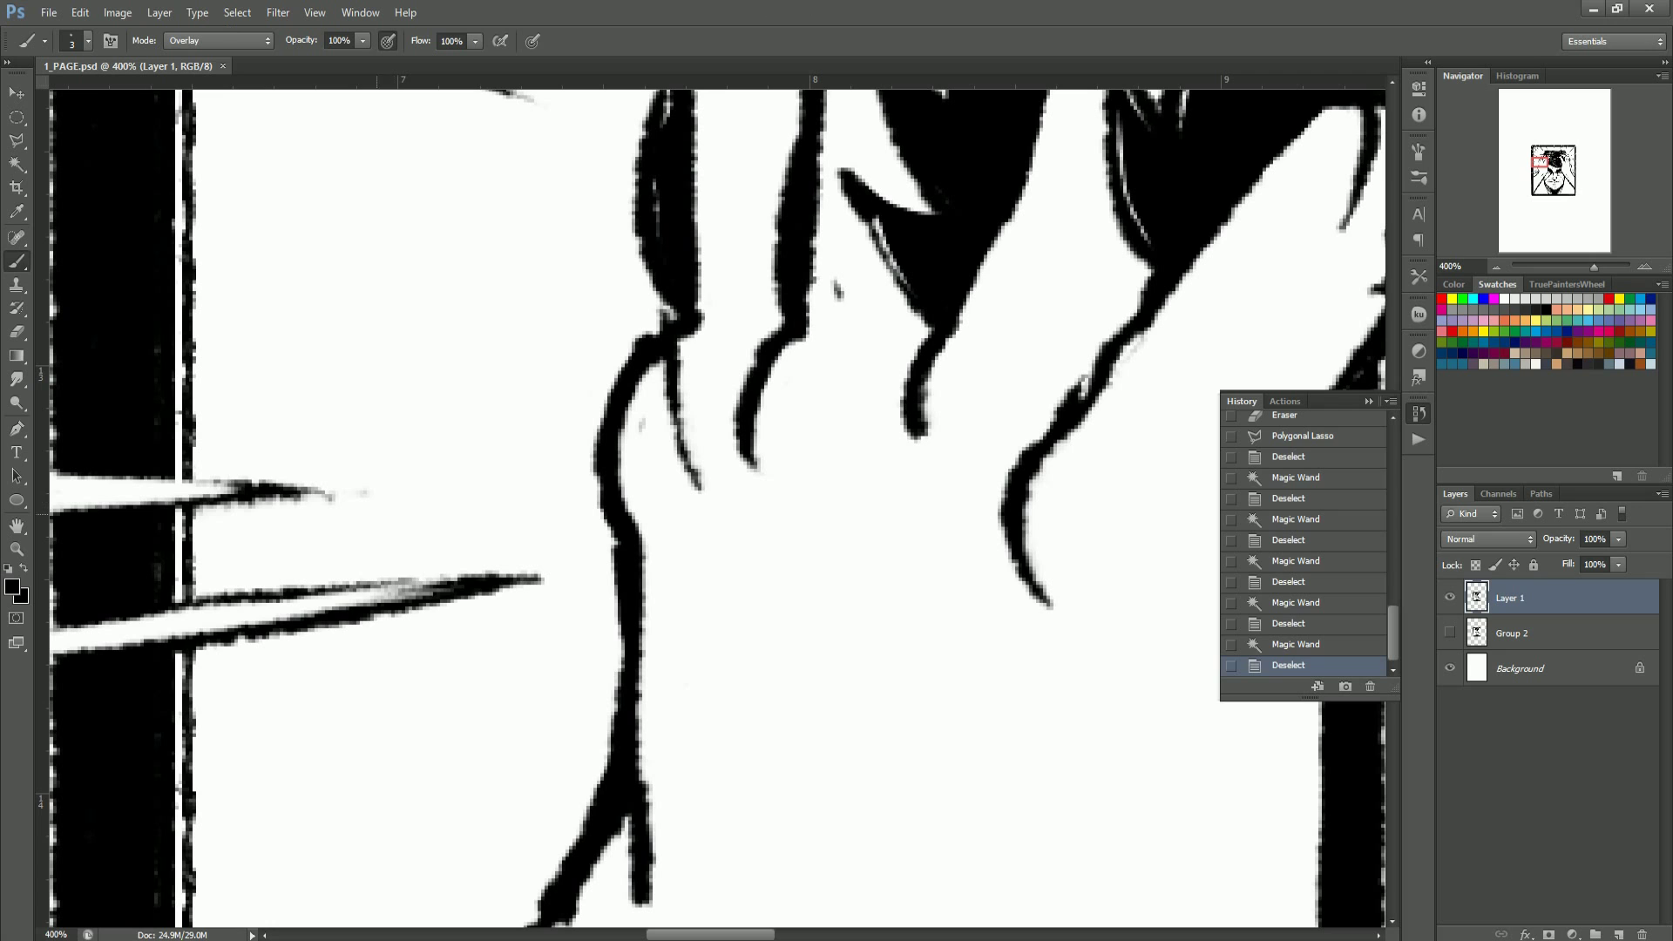
drag(196, 481, 240, 484)
drag(187, 478, 237, 485)
mouse_move(192, 481)
mouse_down()
mouse_move(241, 488)
mouse_move(194, 476)
mouse_up()
key(e)
alt+right_click(220, 450)
drag(296, 486, 213, 479)
drag(374, 496, 321, 493)
key(z)
drag(440, 446, 287, 446)
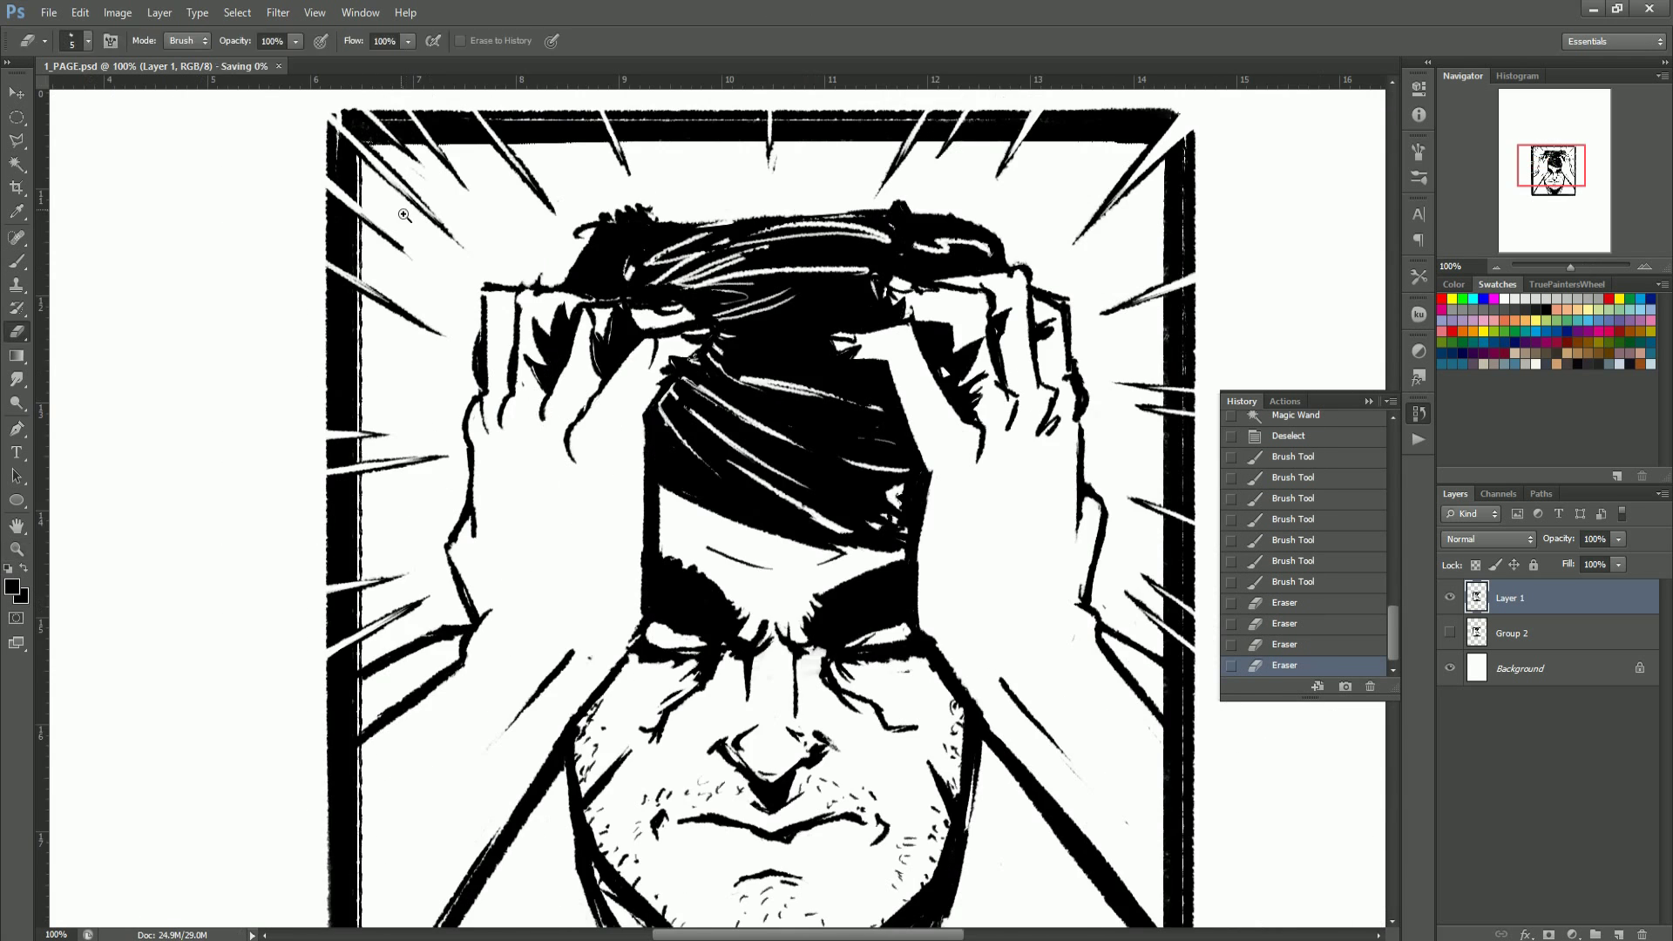
Step: Save the document and ink a solid edge along the speed line in the panel's upper-left area
drag(385, 209, 522, 210)
key(b)
key(ctrl+s)
drag(277, 298, 380, 384)
drag(286, 307, 384, 387)
Step: Clean up the upper speed lines on the panel's right side with the brush and eraser
key(z)
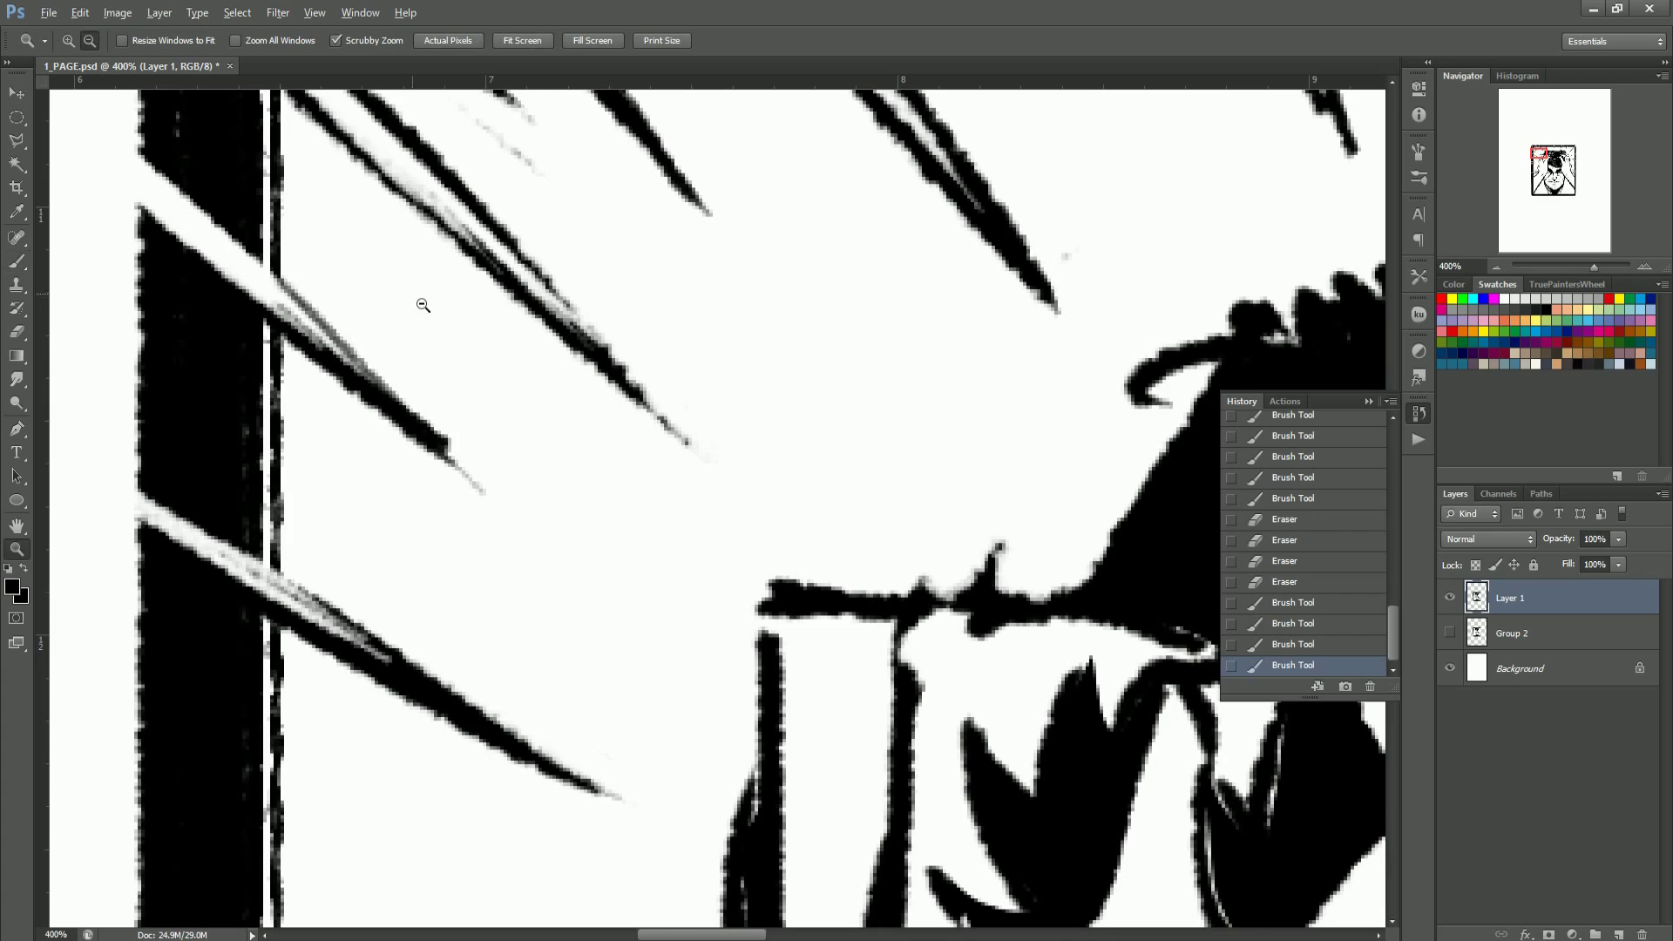
drag(423, 301, 288, 301)
drag(399, 155, 514, 155)
key(h)
drag(872, 444, 514, 359)
drag(1133, 454, 360, 453)
drag(1189, 467, 470, 416)
drag(872, 417, 744, 173)
key(b)
mouse_move(658, 224)
mouse_down()
mouse_move(719, 159)
mouse_move(765, 139)
mouse_move(697, 183)
mouse_move(723, 168)
mouse_up()
key(ctrl+z)
key(e)
drag(654, 514, 677, 502)
drag(690, 498, 808, 440)
Step: Strengthen the edges of the lower speed lines on the panel's right side with black brush strokes
key(z)
drag(776, 652, 654, 652)
drag(815, 752, 937, 752)
drag(645, 551, 745, 582)
key(b)
mouse_move(685, 553)
mouse_down()
mouse_move(771, 568)
mouse_move(750, 577)
mouse_up()
key(z)
drag(751, 531, 719, 532)
drag(750, 819, 731, 346)
key(b)
key(z)
Step: Test the background selection with the Magic Wand, deselect, and patch the linework with a short brush stroke
mouse_move(675, 582)
mouse_down()
mouse_move(730, 599)
mouse_move(610, 597)
mouse_up()
click(573, 380)
key(ctrl+d)
key(b)
key(ctrl+plus)
key(ctrl+plus)
key(ctrl+plus)
drag(111, 512, 114, 477)
key(z)
drag(277, 551, 157, 551)
Step: Darken the retouched line art once more by reducing the Lightness in Hue/Saturation
click(328, 614)
key(ctrl+u)
drag(1343, 386, 1256, 386)
key(Return)
Step: Select the background areas behind the figure with the Magic Wand and add a new layer beneath the line art
key(z)
key(ctrl+minus)
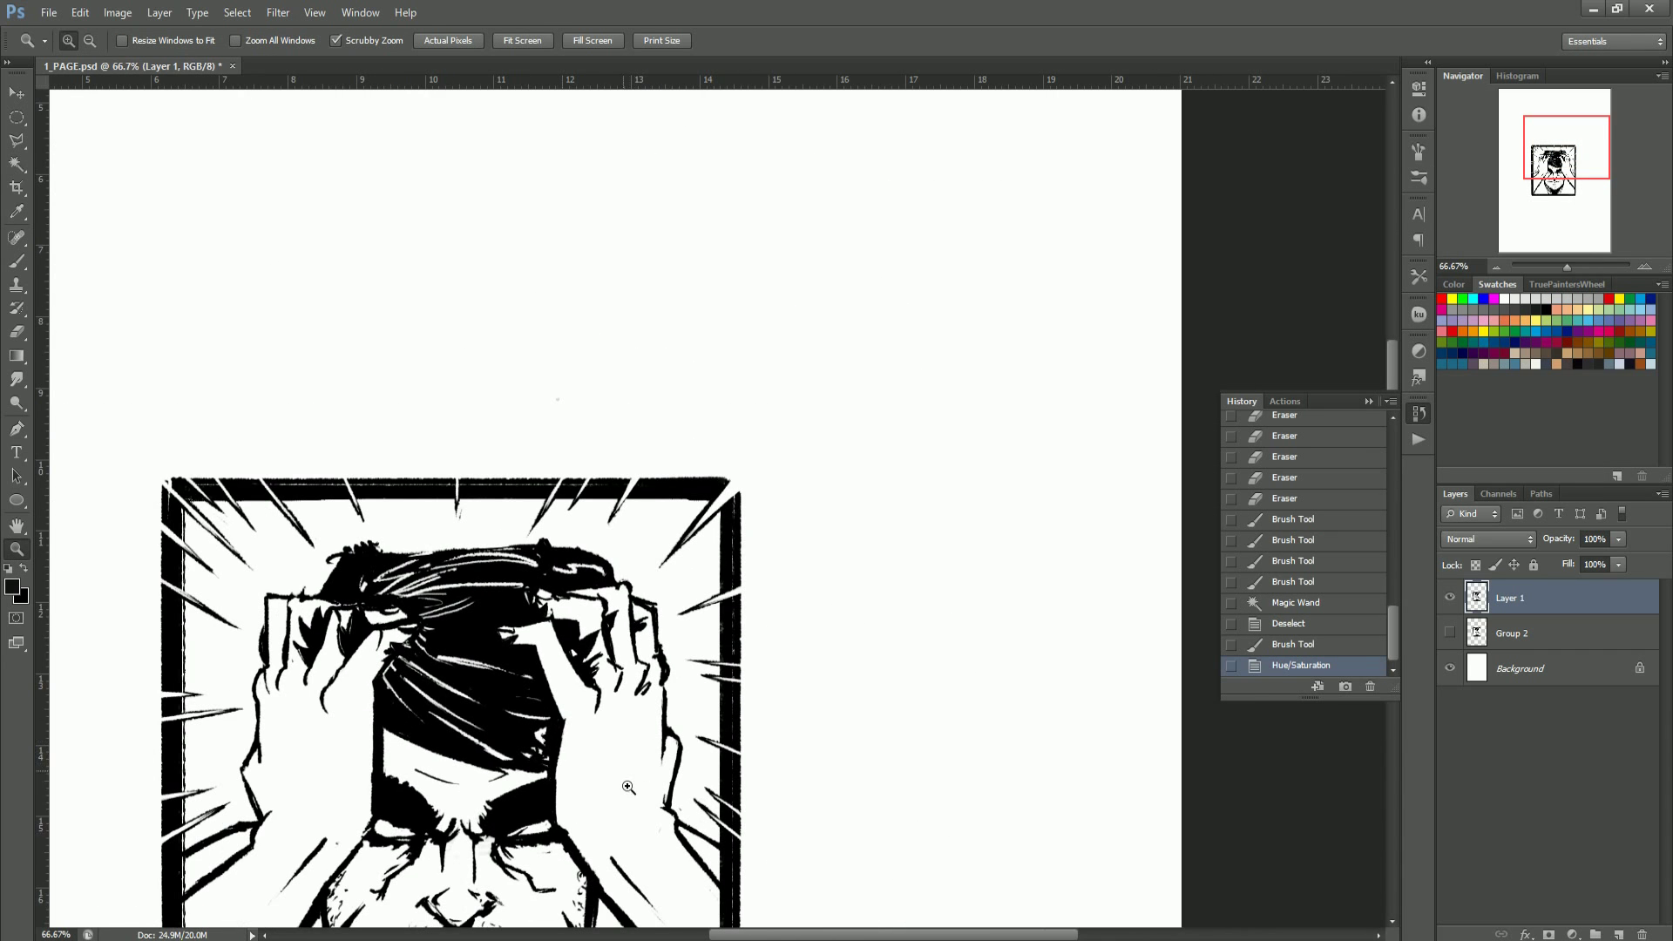
drag(603, 843, 741, 668)
key(w)
click(819, 523)
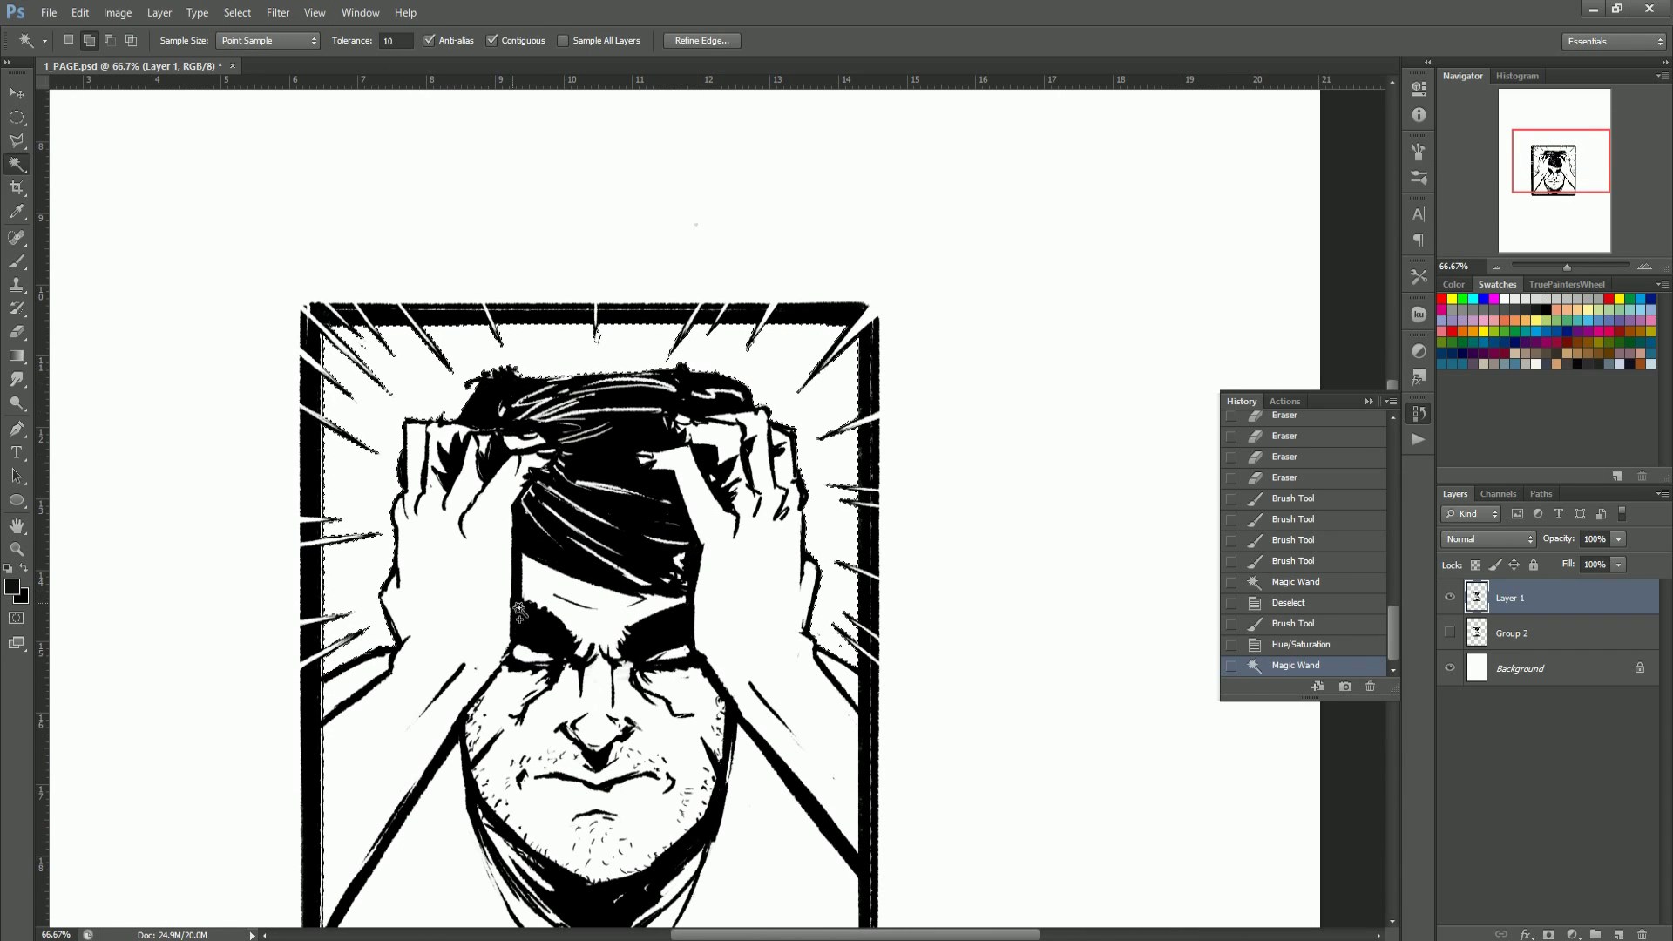
click(1591, 648)
key(ctrl+shift+alt+n)
Step: Set the foreground to white, fill the selected background with a gradient darkening to black toward the bottom, and deselect
key(g)
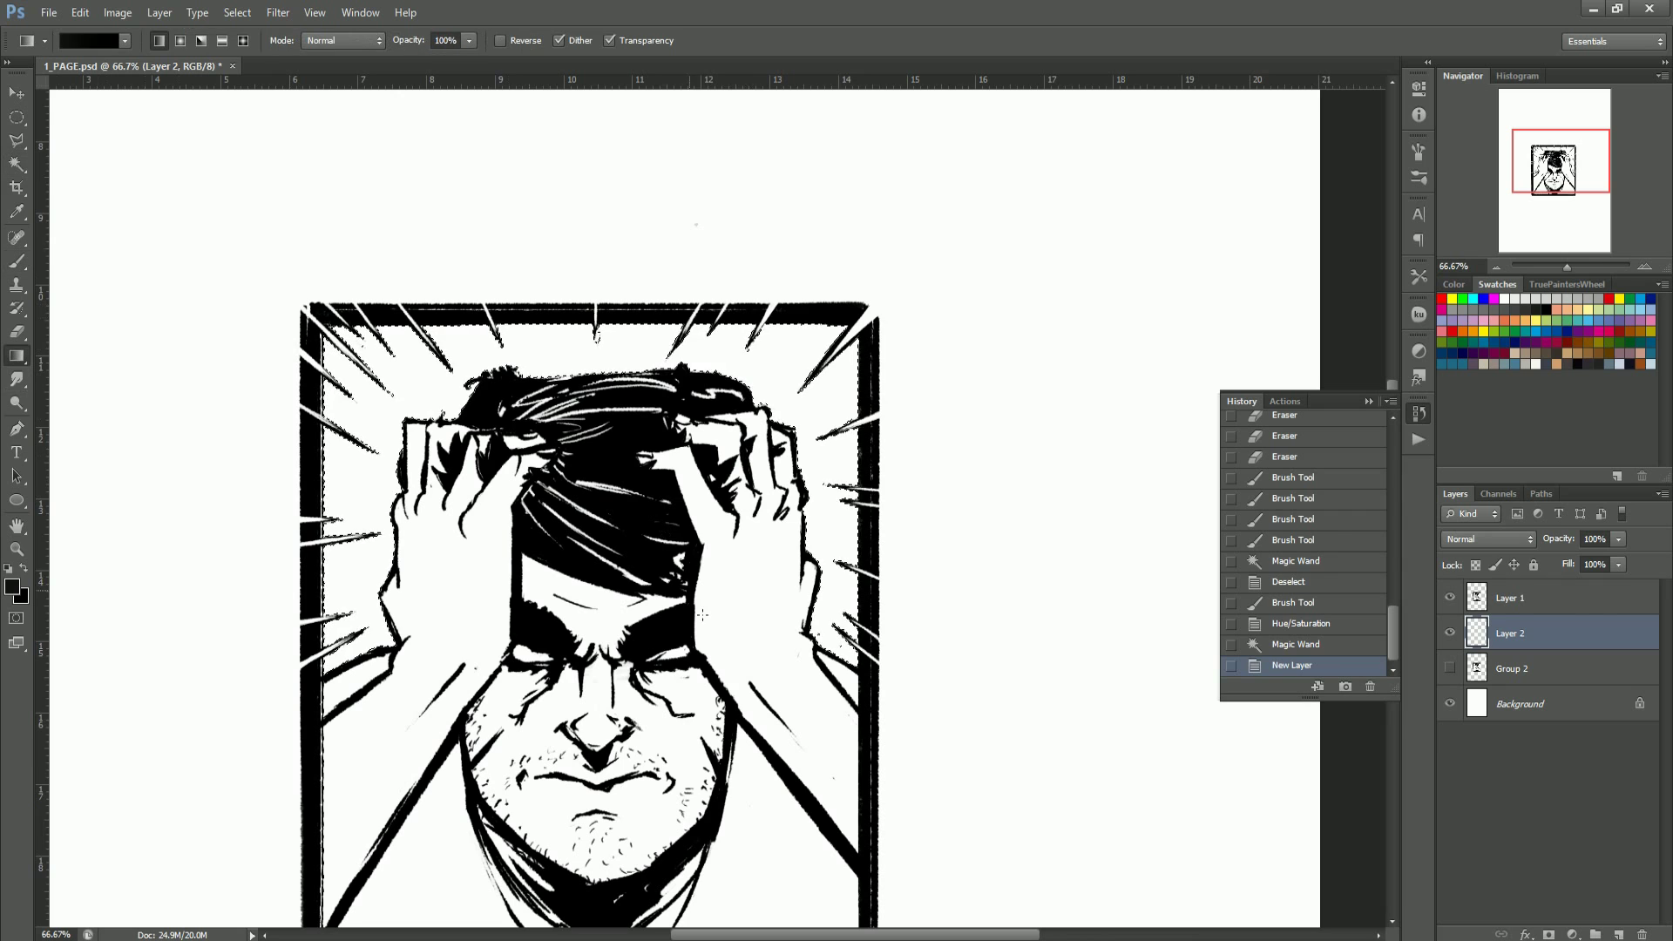
click(13, 587)
click(891, 247)
click(1303, 235)
mouse_move(593, 654)
mouse_down()
mouse_move(594, 383)
mouse_move(610, 662)
mouse_up()
key(ctrl+z)
key(ctrl+d)
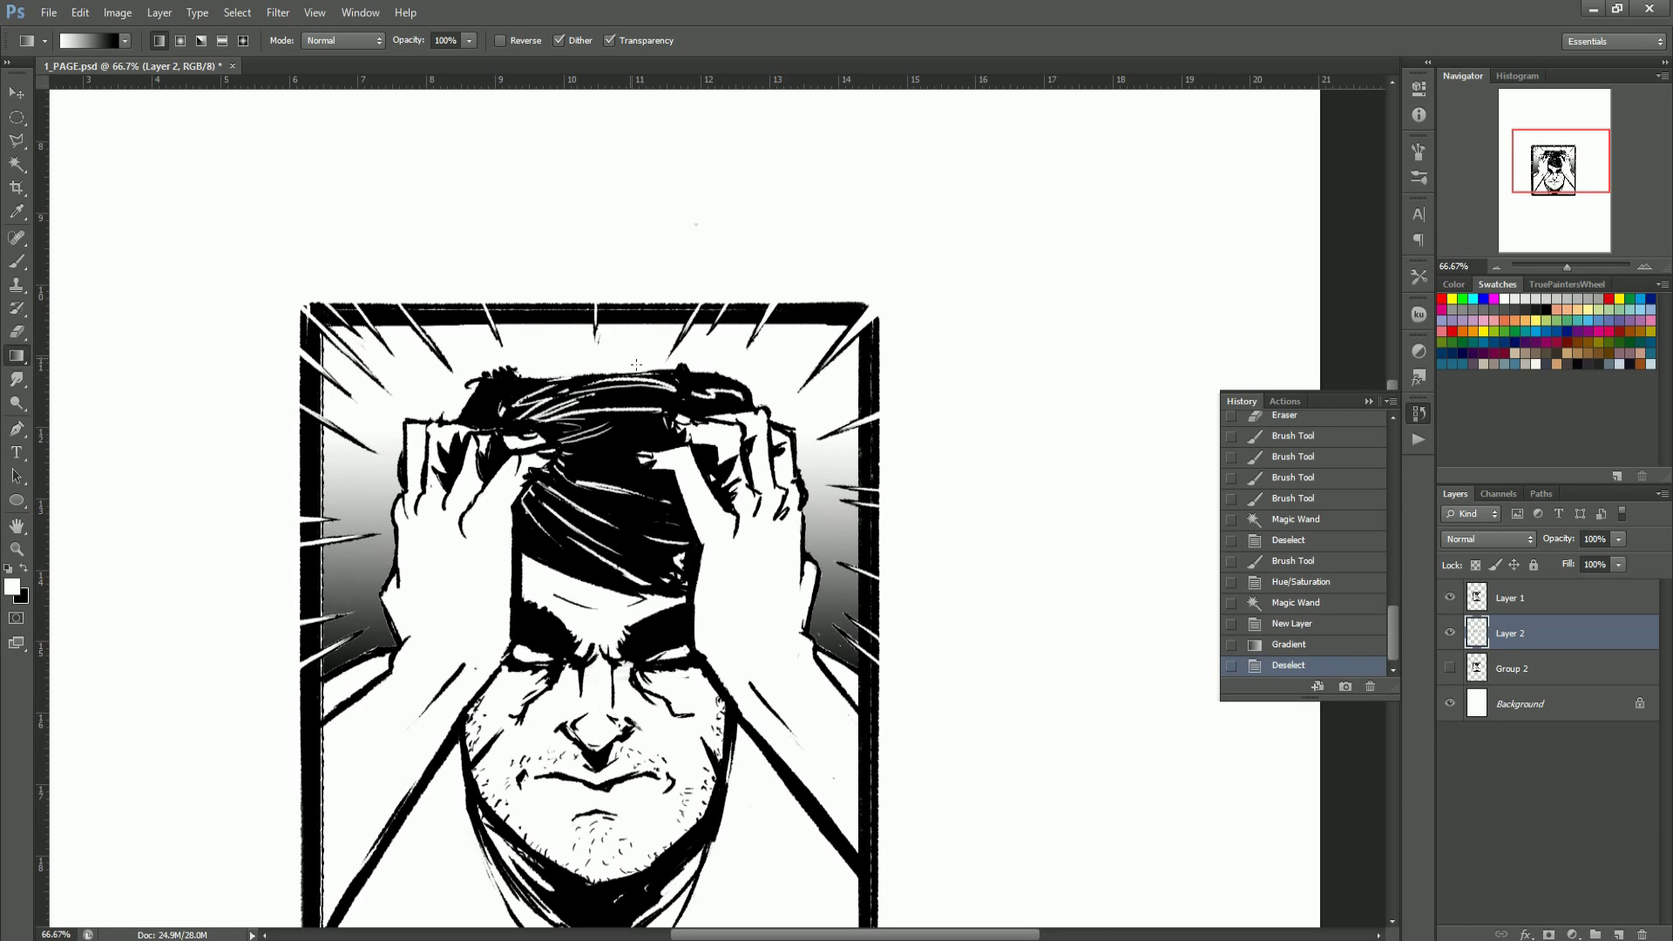
right_click(1486, 636)
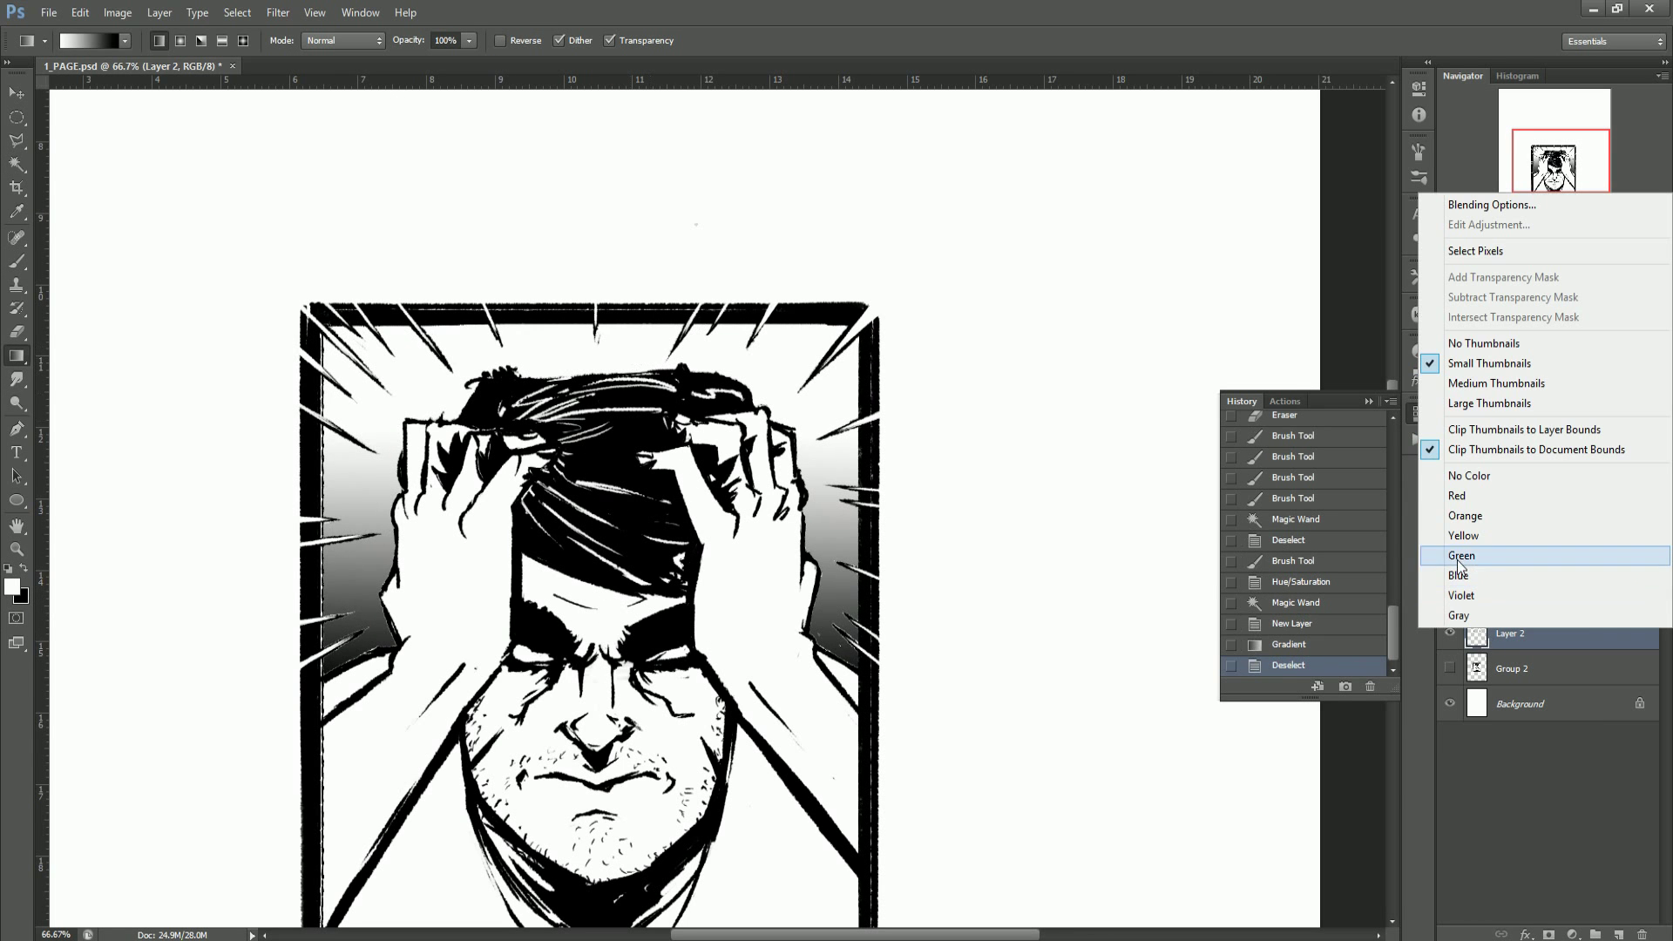
click(1531, 253)
key(ctrl+d)
right_click(1512, 635)
click(1513, 634)
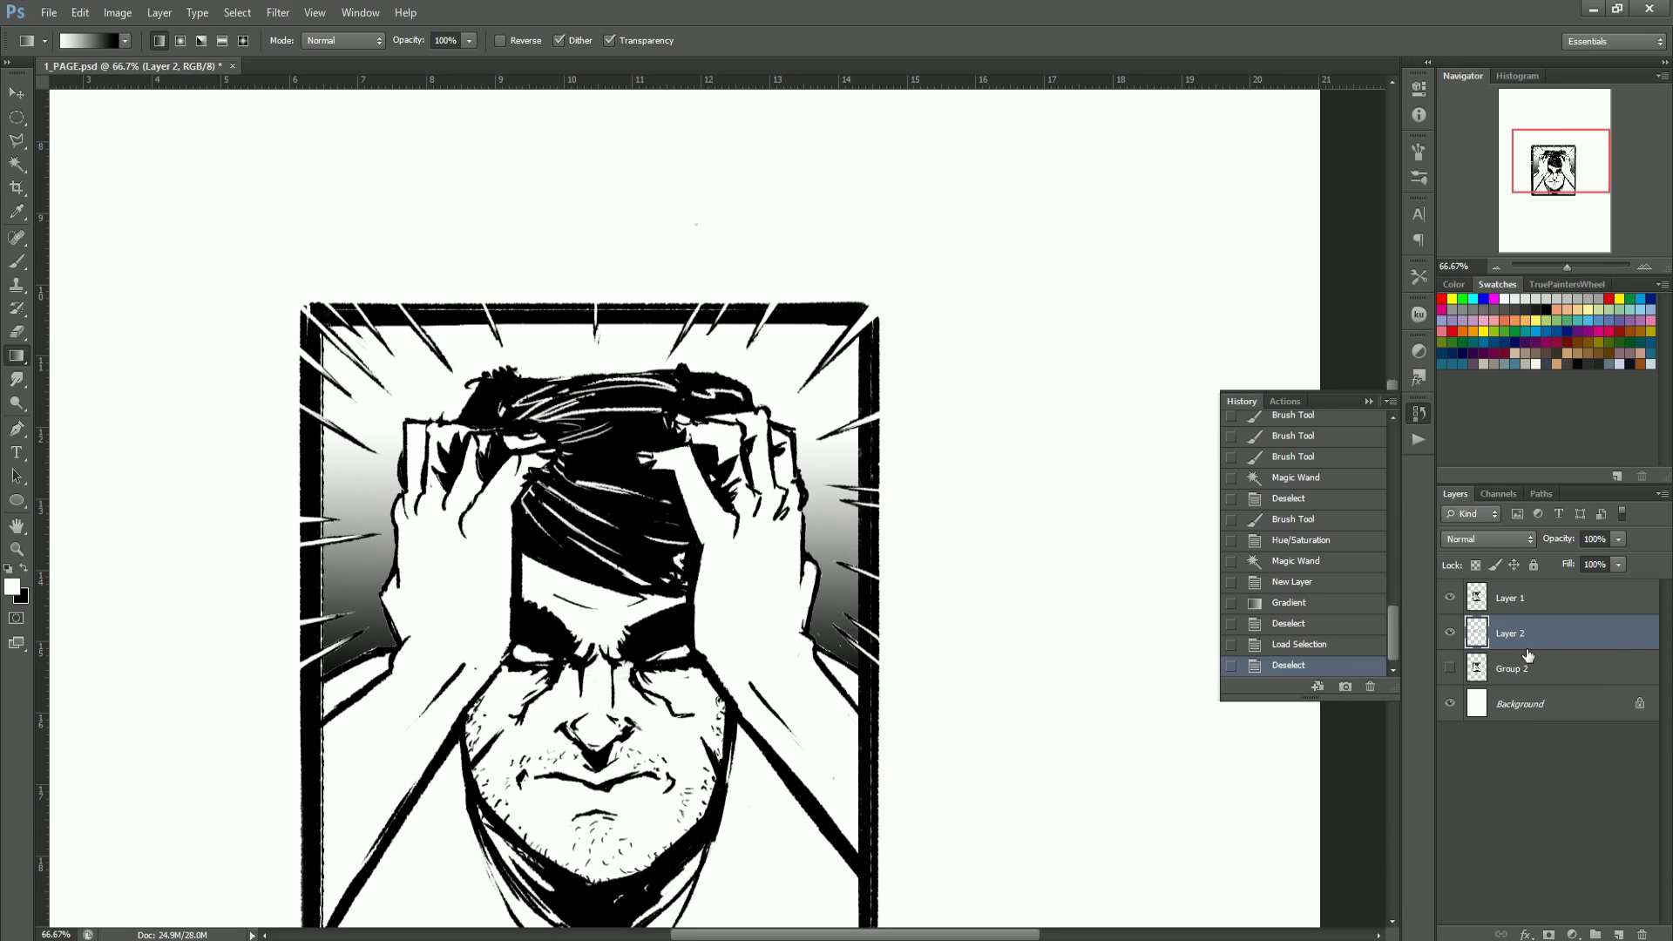
Step: Undo the last edit in the bitmap halftone copy of the page
key(v)
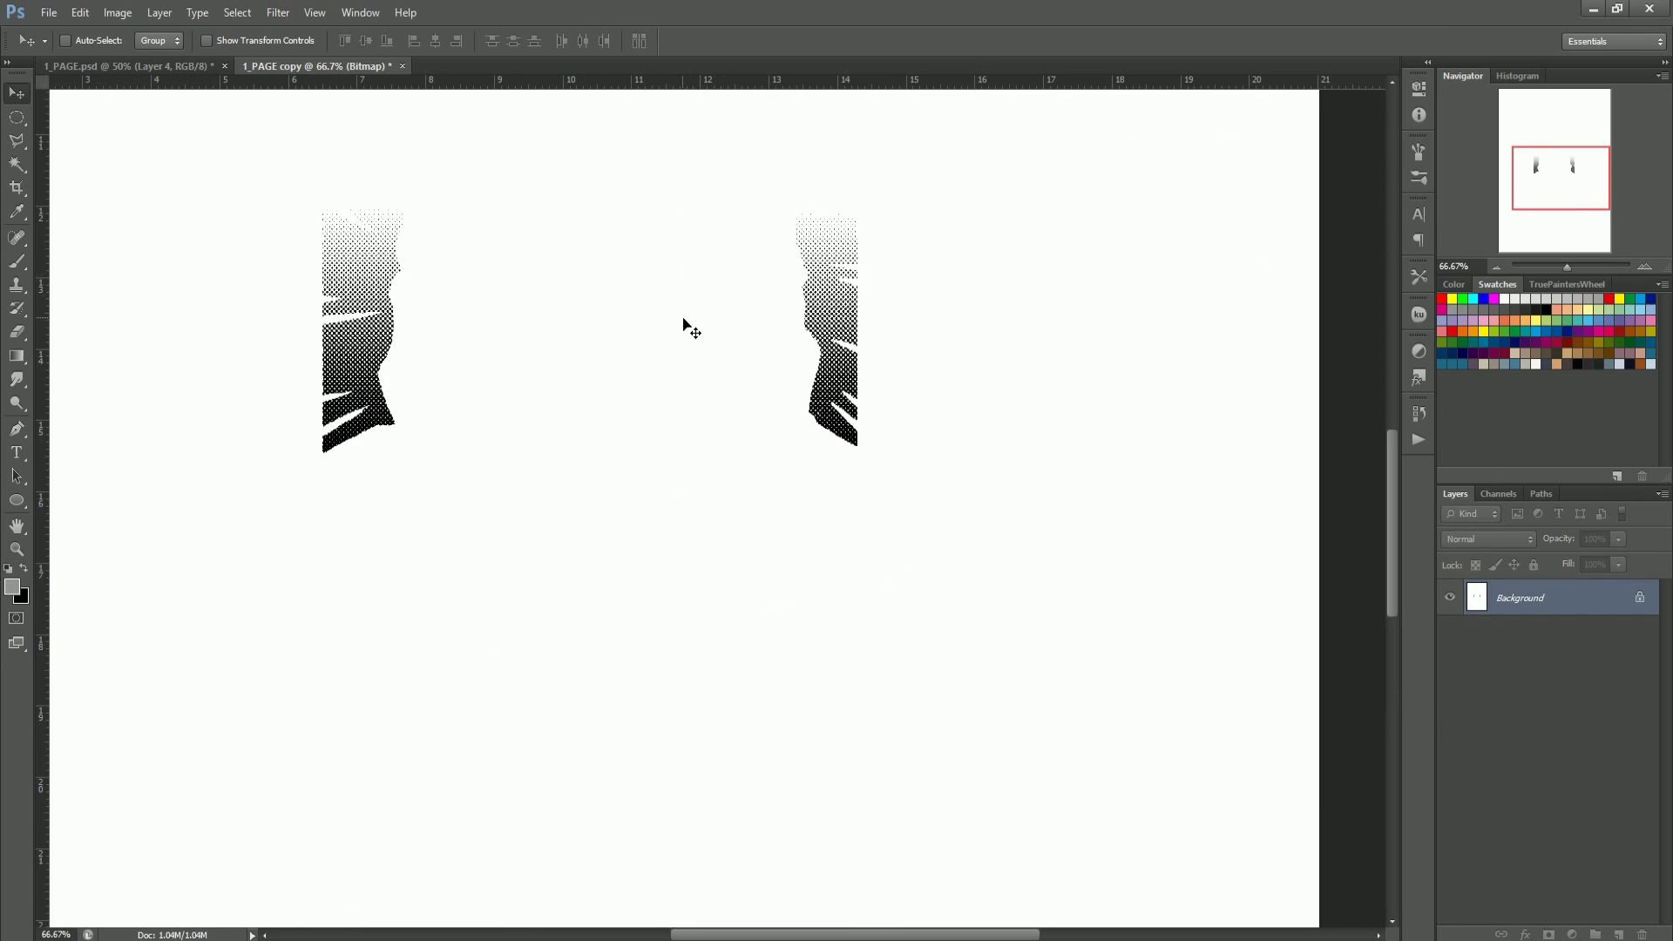
key(ctrl+z)
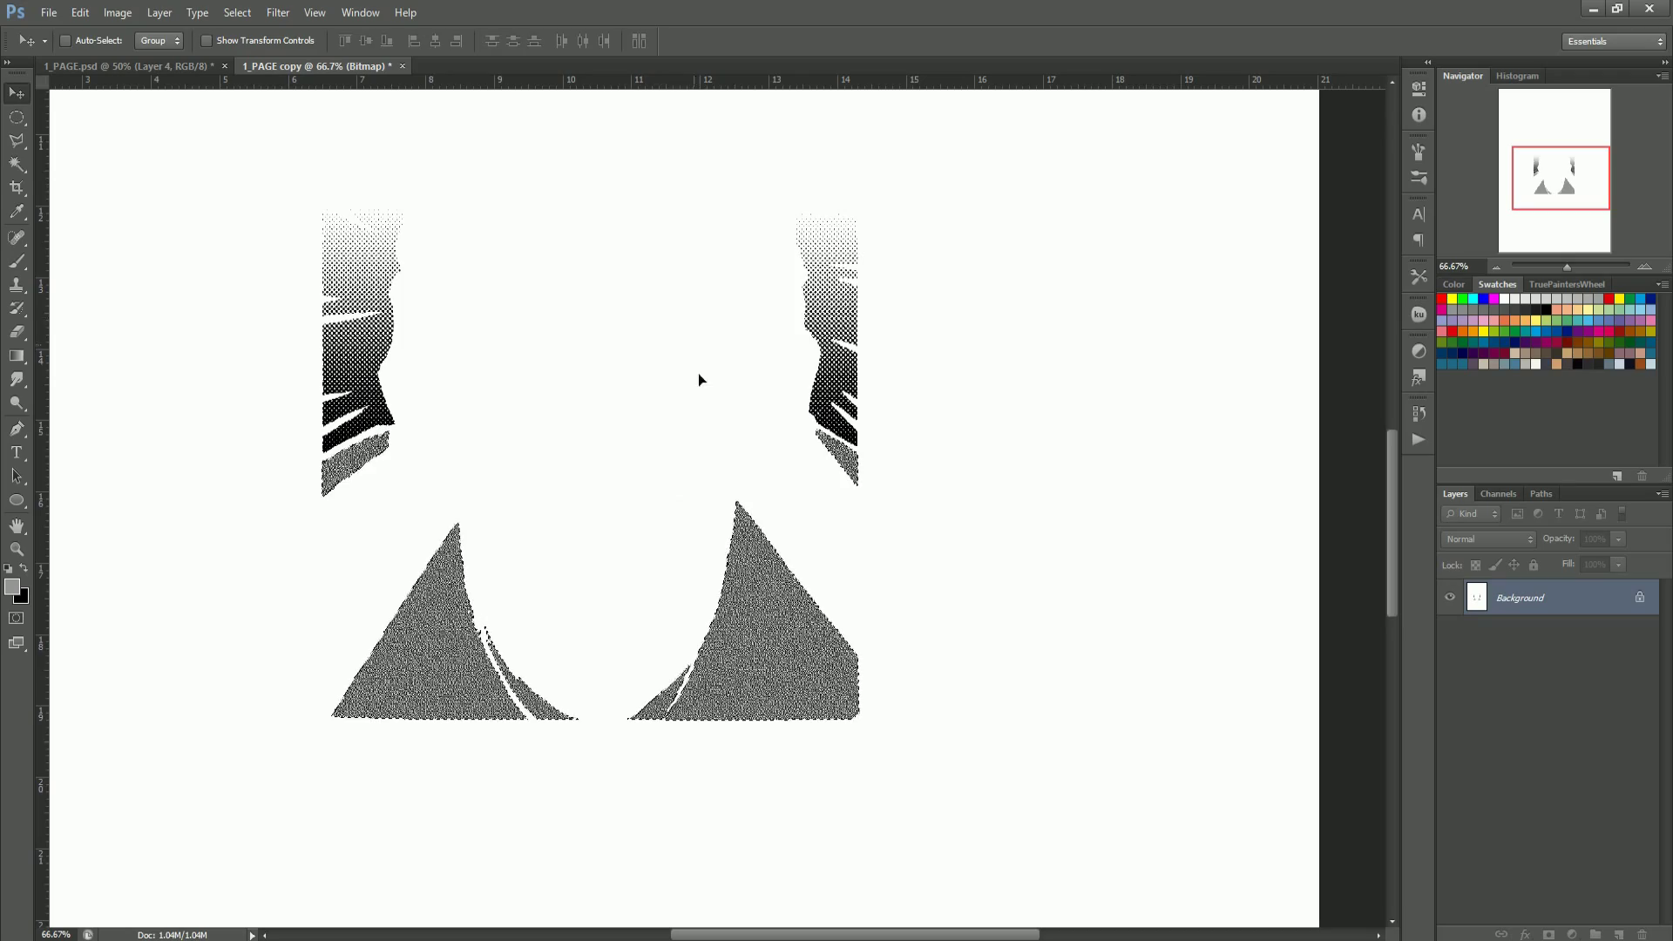
Step: Undo the latest edit in the bitmap page copy and convert it to Grayscale with a size ratio of 1
key(z)
scroll(807, 616, up, 2)
scroll(807, 616, down, 4)
key(ctrl+z)
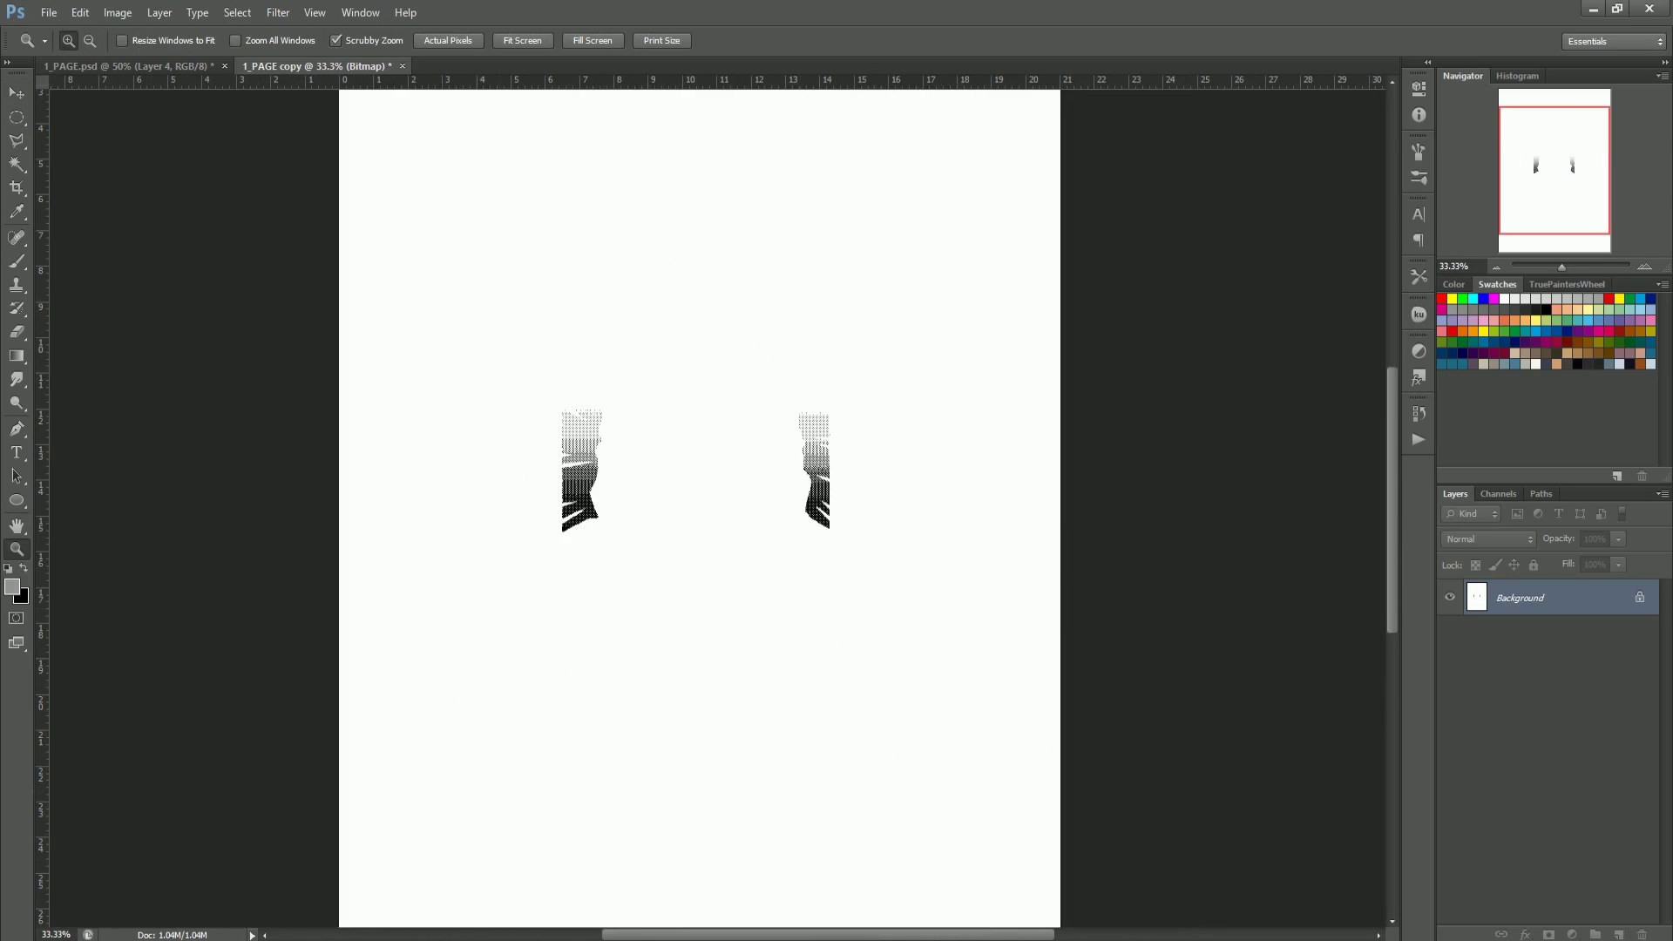
click(17, 92)
click(117, 12)
mouse_move(131, 32)
click(349, 51)
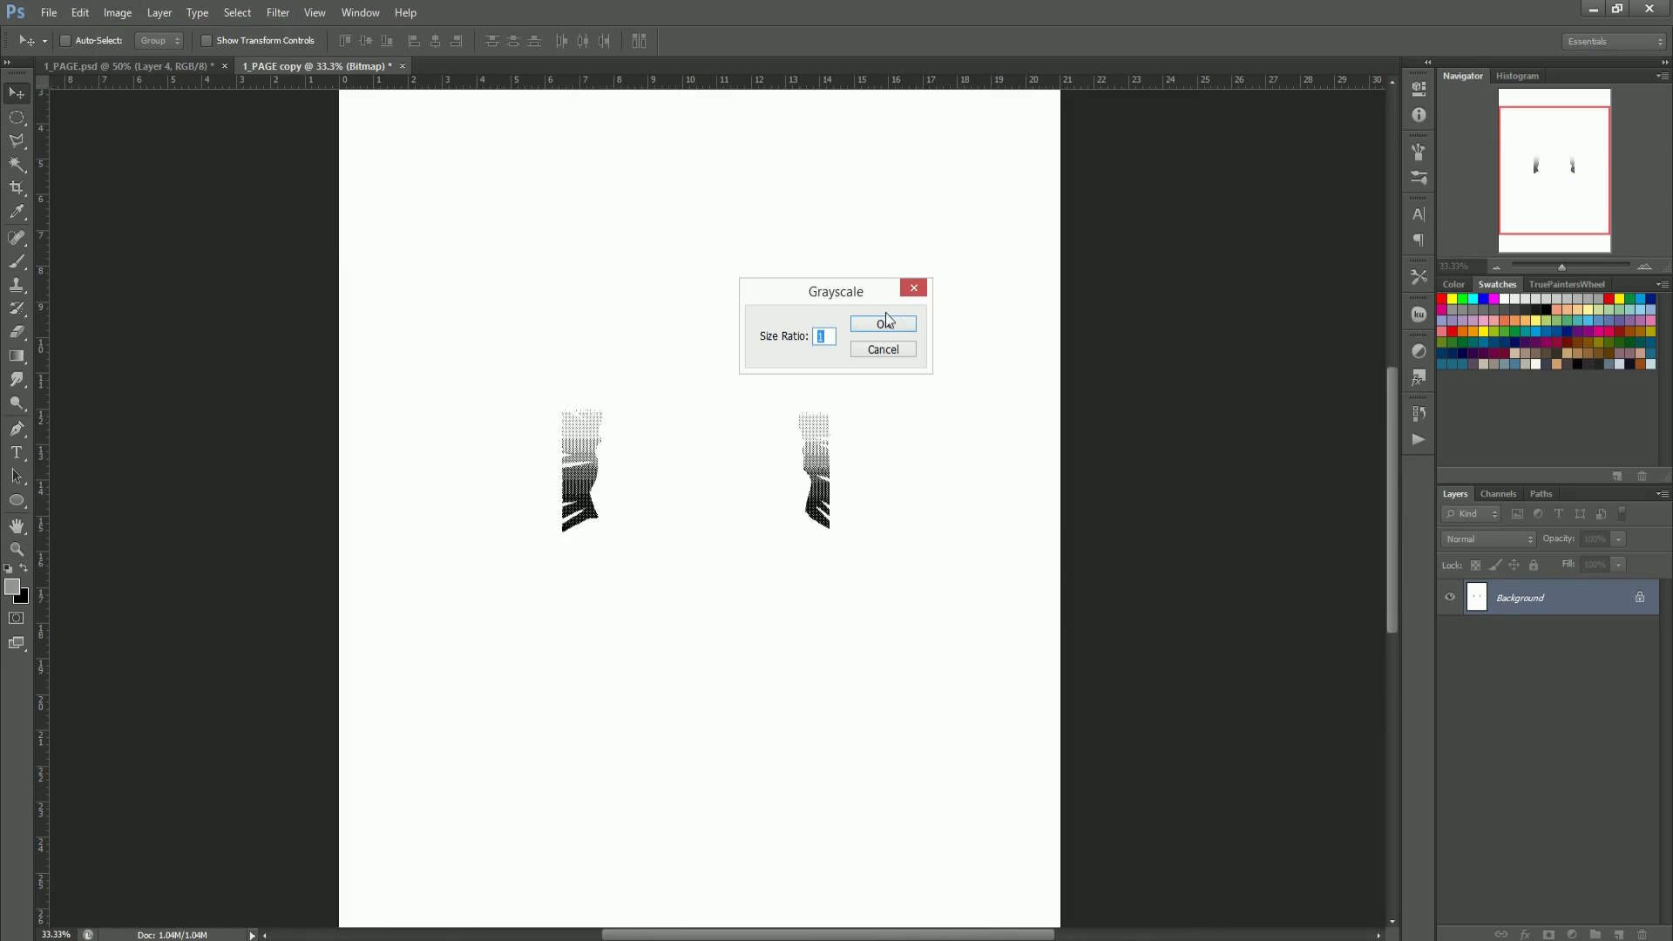
click(885, 320)
Step: Paste the copied tones on a new layer, fill another layer beneath them with white, and merge everything with the background
click(1619, 935)
key(ctrl+v)
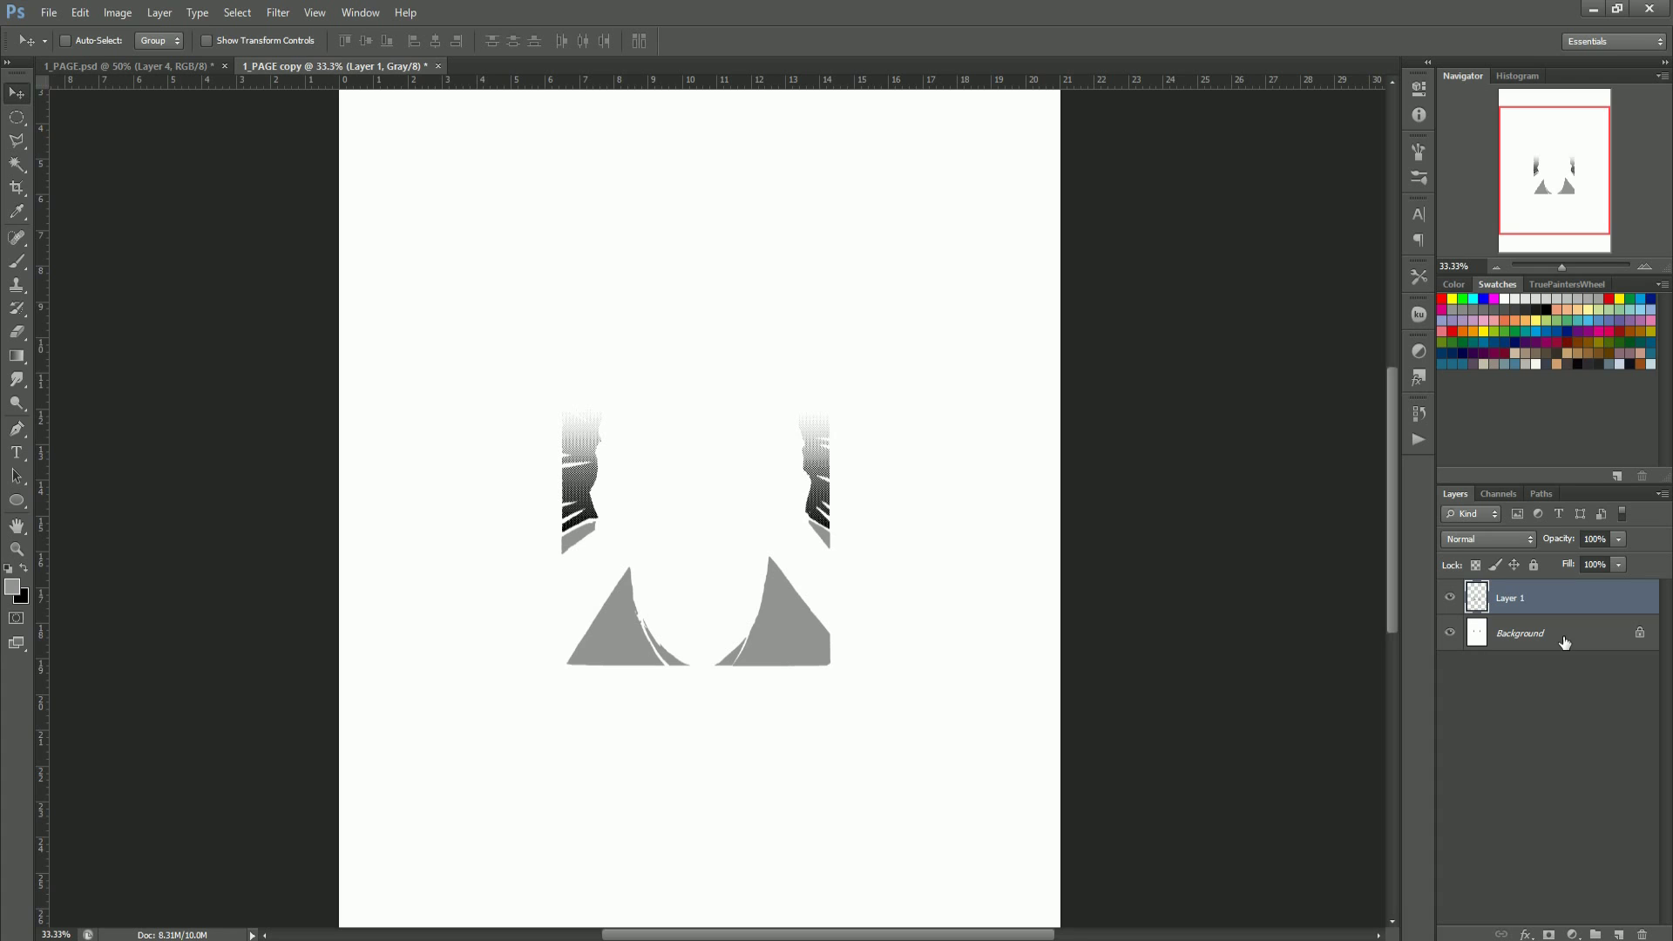
click(1521, 632)
click(1618, 934)
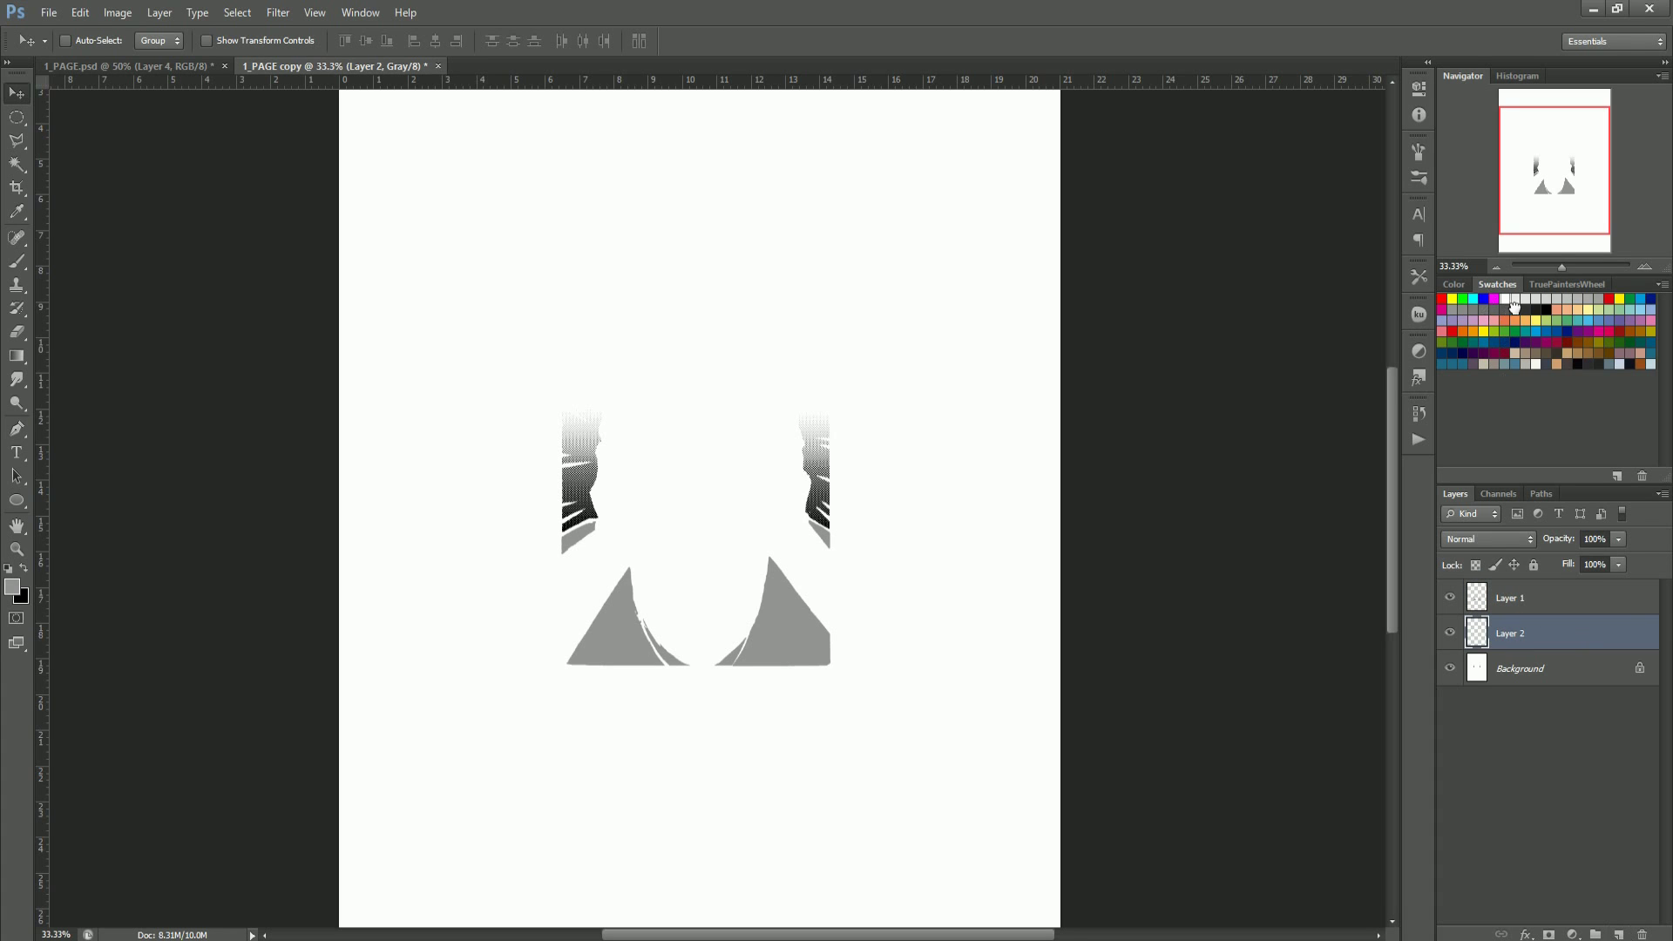
click(1477, 313)
key(alt+BackSpace)
shift+click(1536, 670)
shift+click(1511, 598)
key(ctrl+e)
Step: Try to convert the merged grayscale copy to a bitmap, and undo the conversion
click(118, 12)
mouse_move(131, 32)
click(338, 39)
click(955, 292)
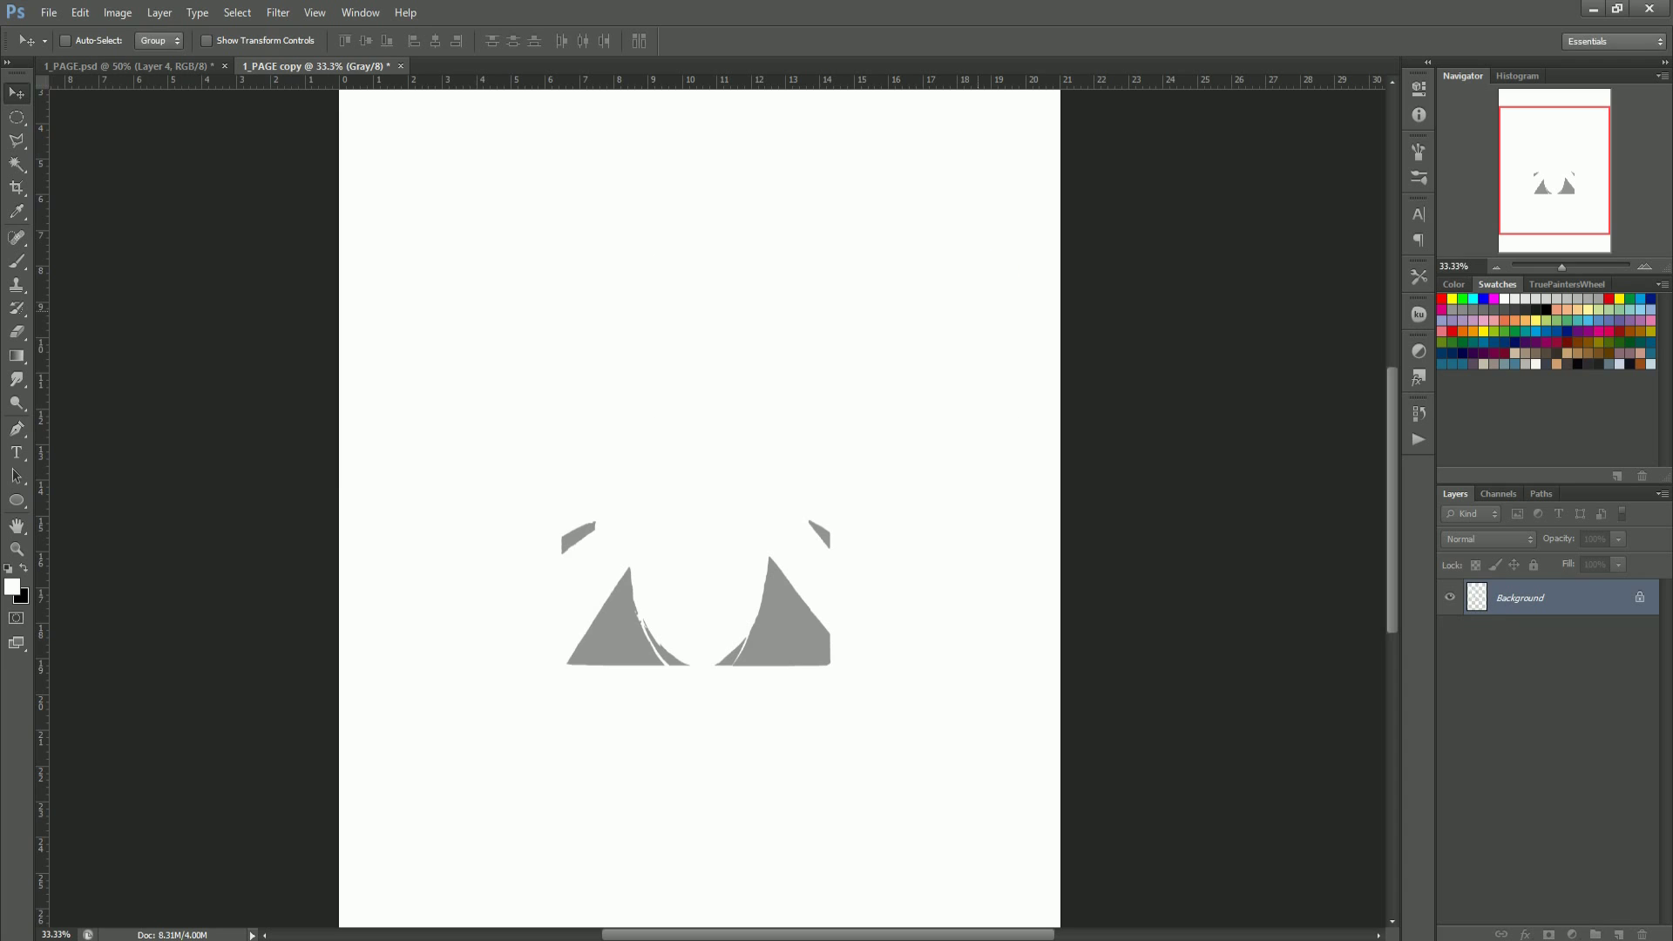
click(974, 309)
key(z)
double_click(822, 636)
triple_click(822, 636)
key(ctrl+z)
Step: Convert the grayscale copy to a halftone screen bitmap with 45 lines/inch, a 45 degree angle and Round shape
click(118, 13)
mouse_move(131, 32)
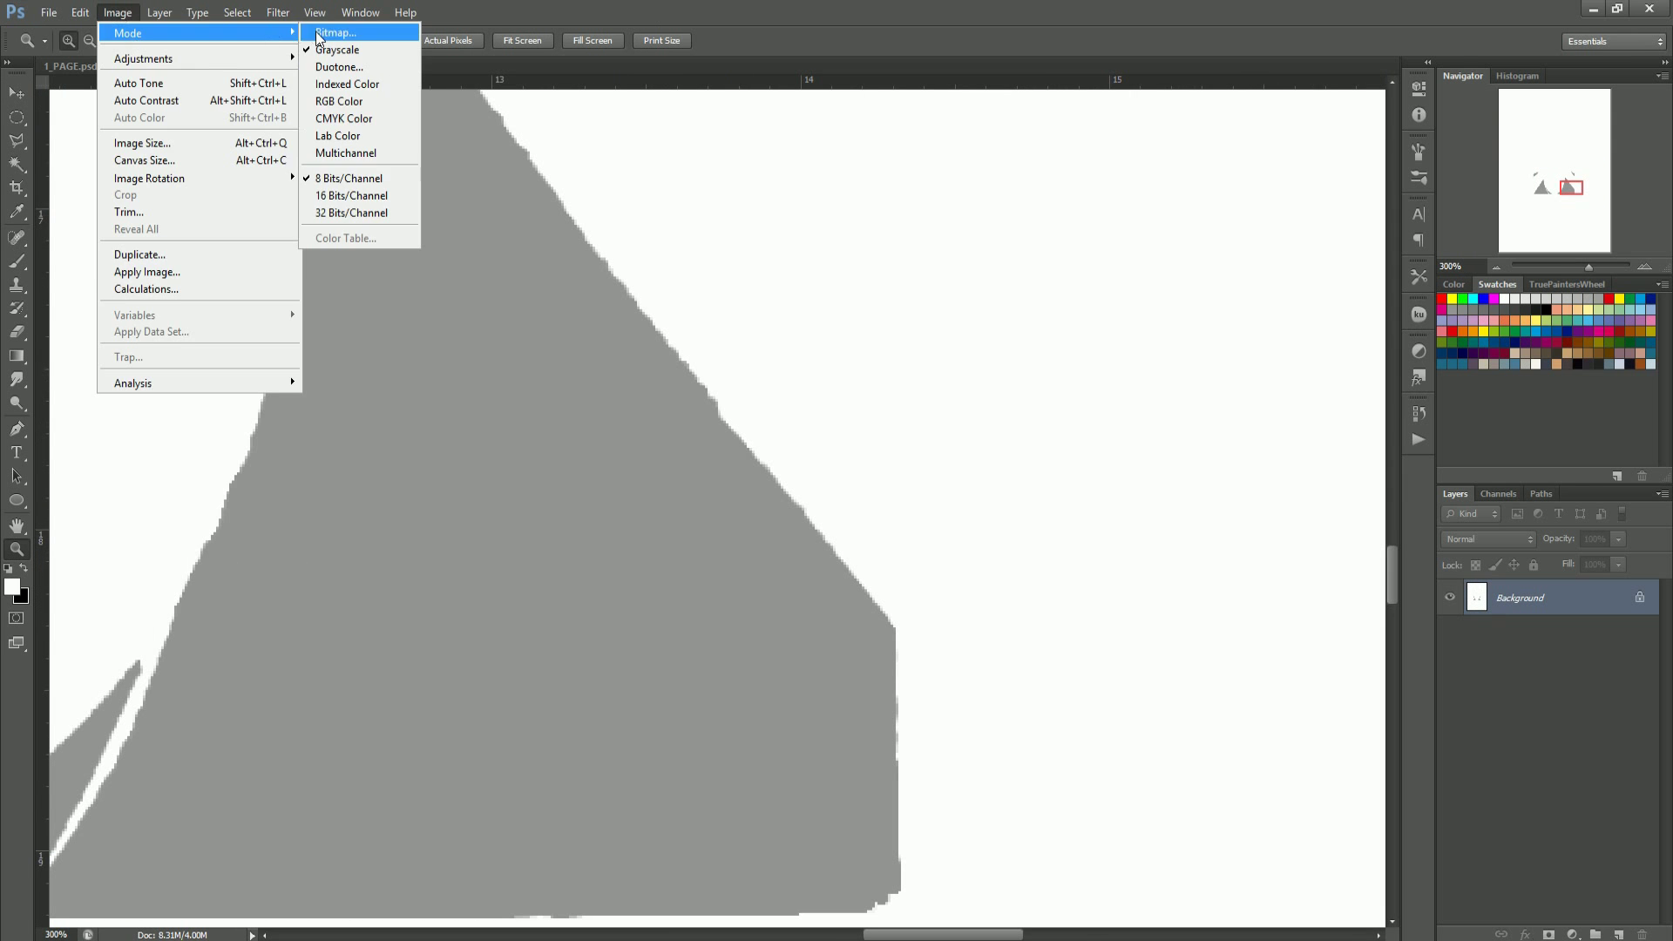
click(332, 35)
click(966, 290)
click(776, 376)
click(758, 424)
click(789, 375)
click(759, 395)
click(721, 323)
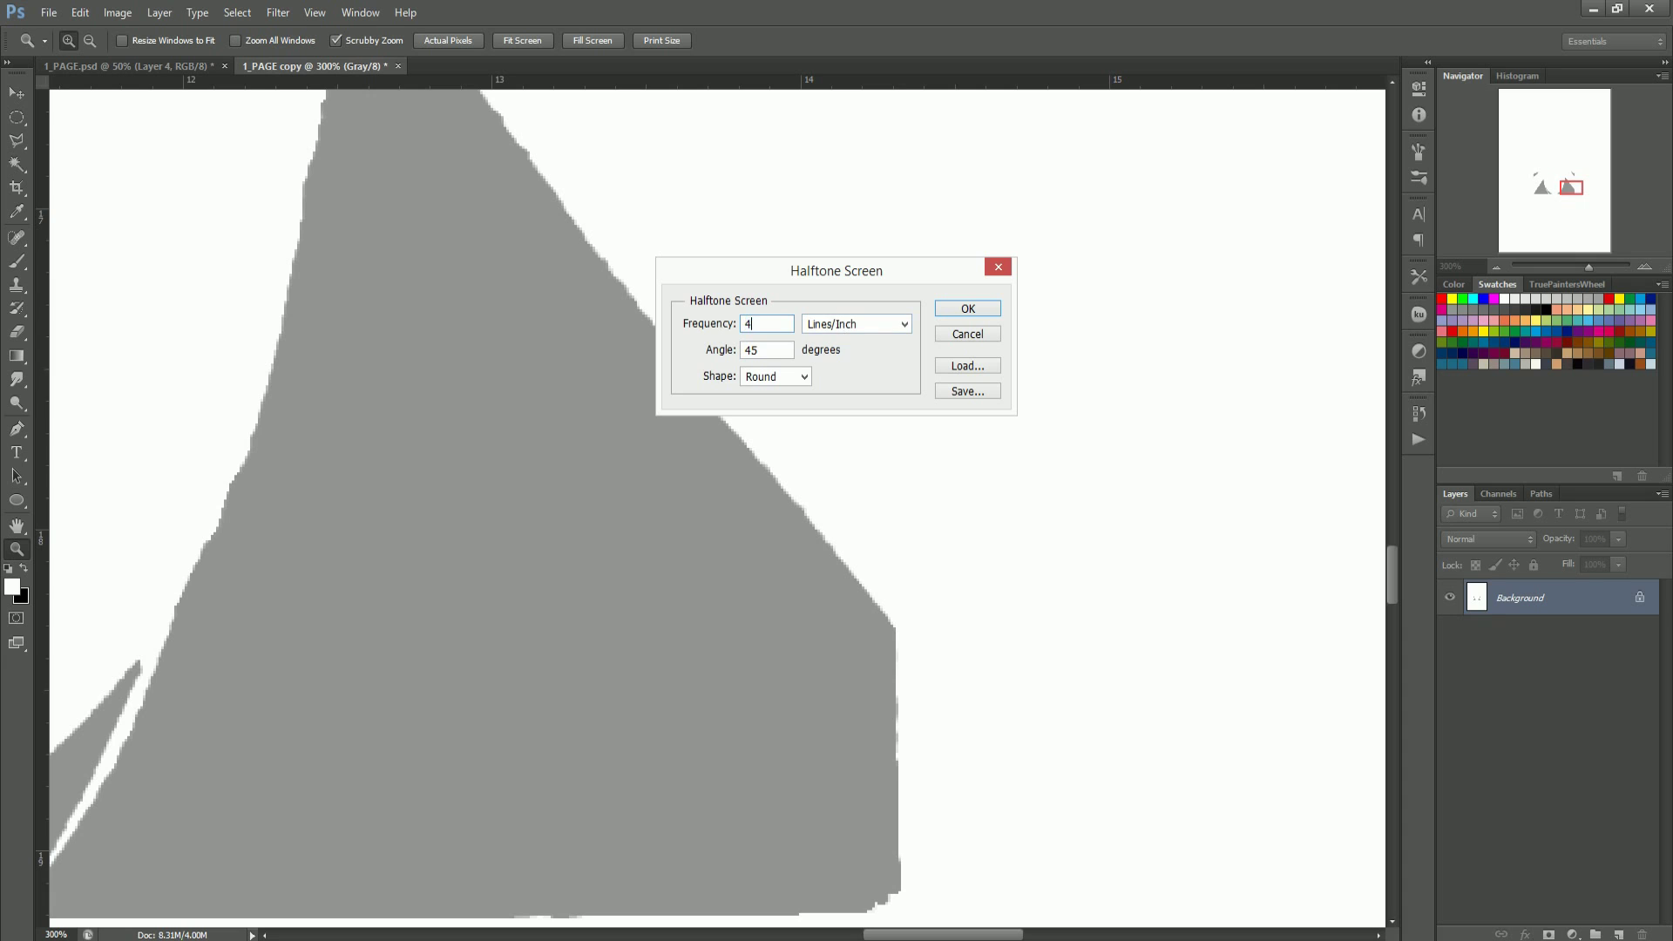
text(45)
click(845, 324)
click(841, 339)
click(967, 308)
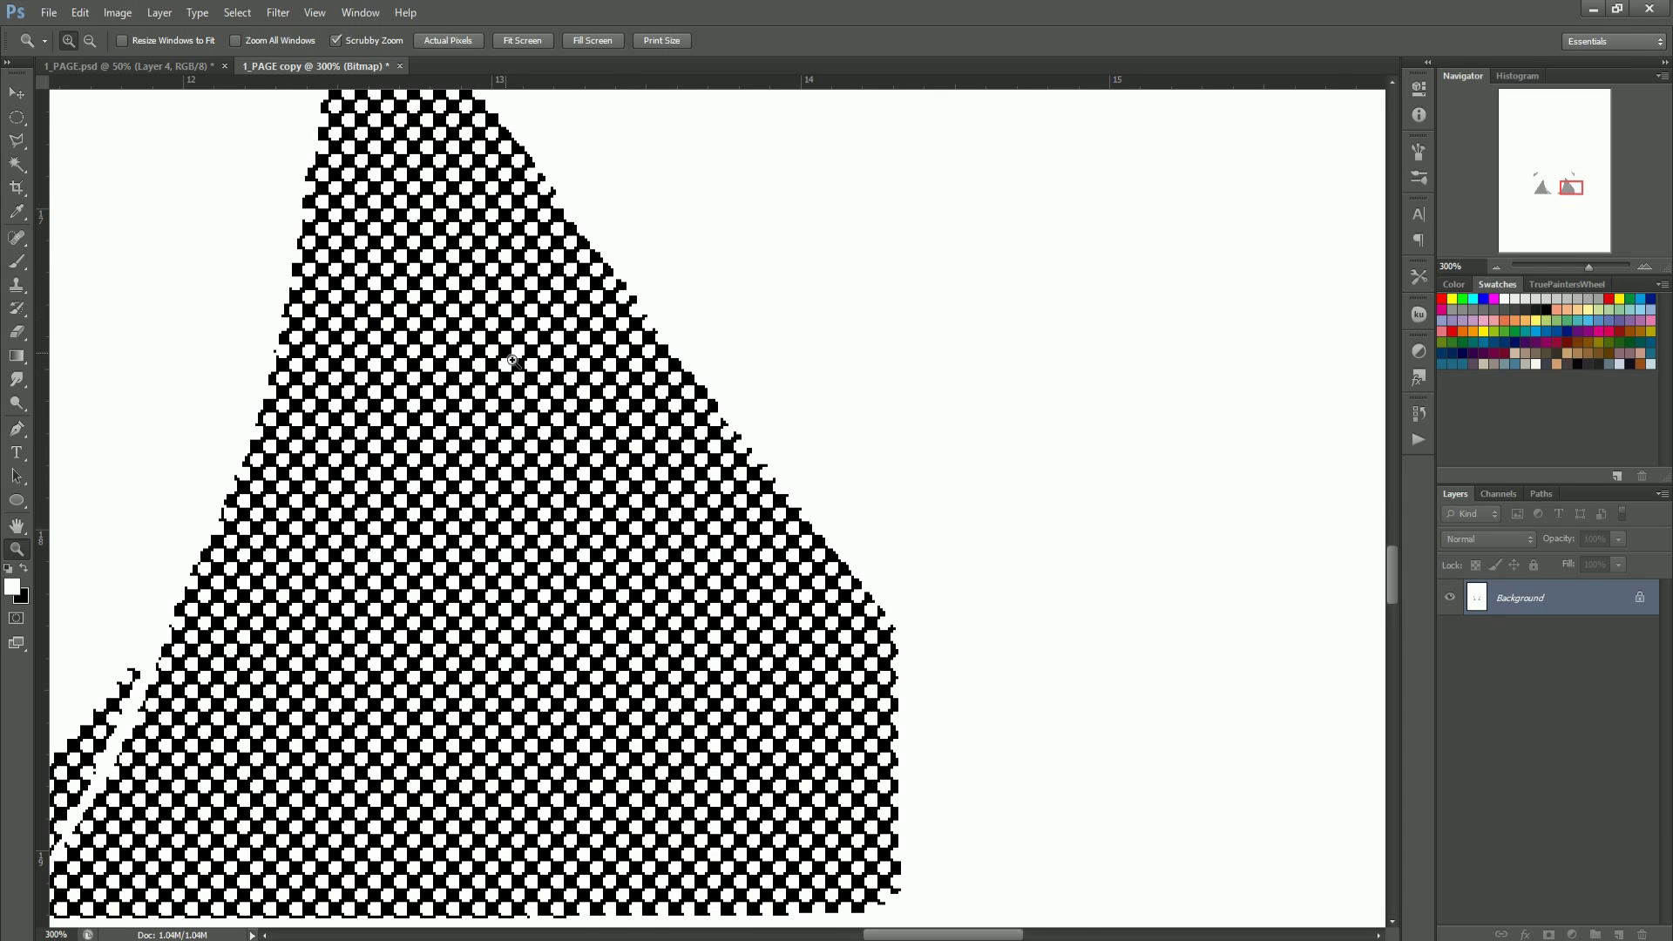
Step: Load the halftone copy's Bitmap channel as a selection
scroll(511, 364, down, 5)
drag(744, 568, 1051, 527)
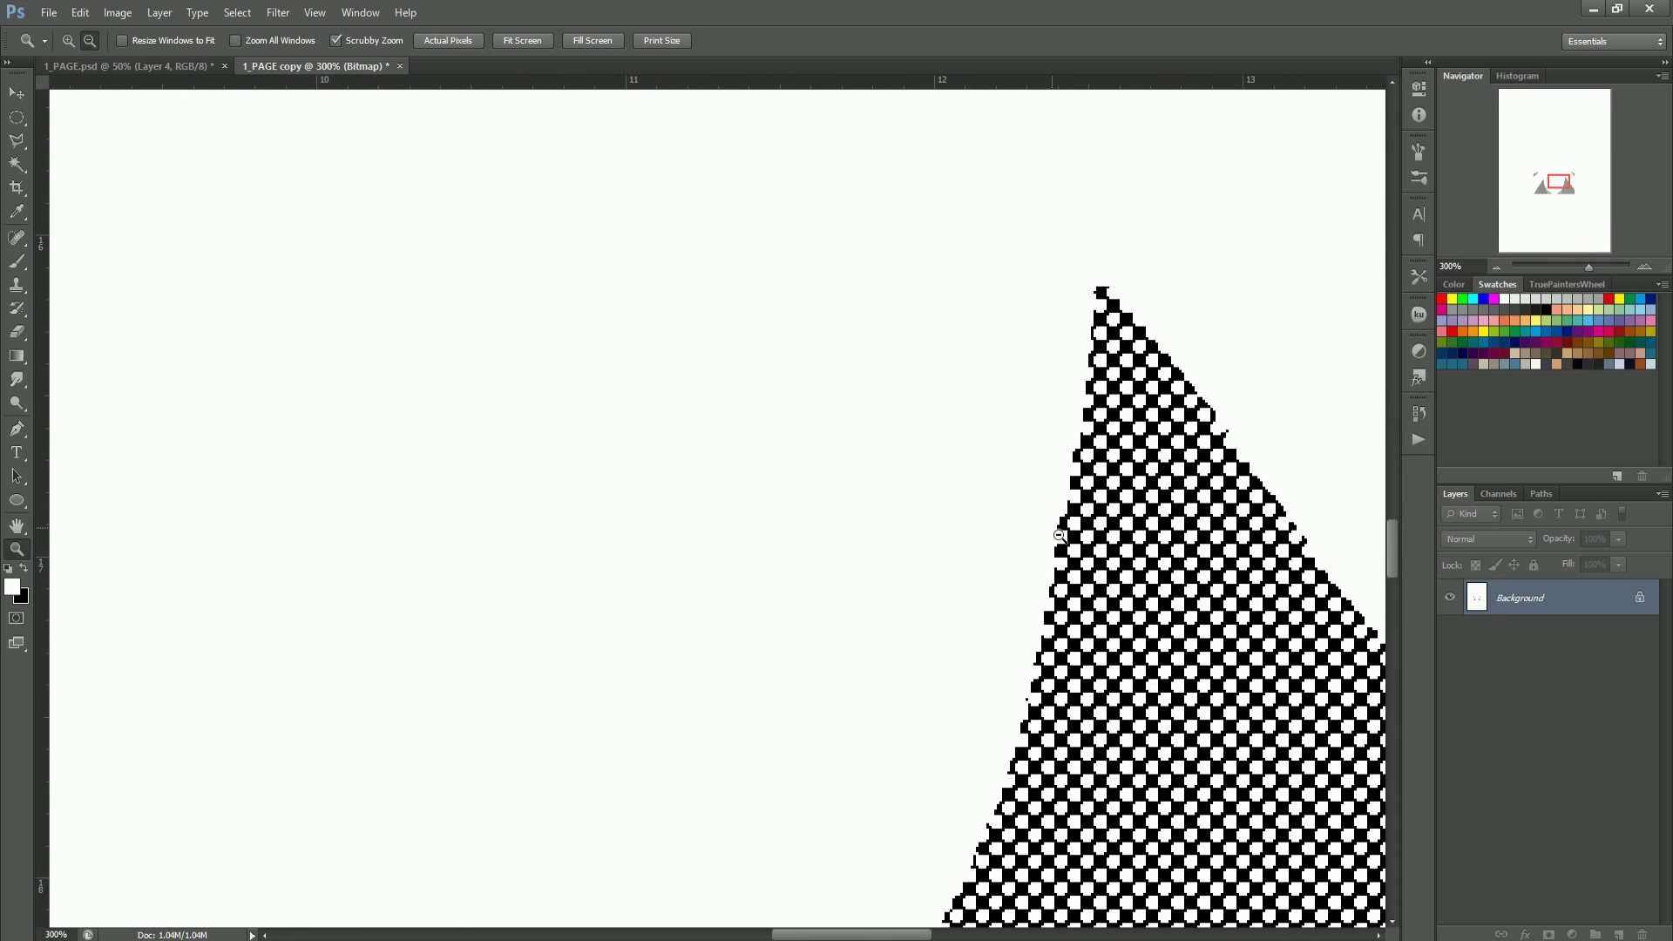
alt+click(1060, 535)
alt+click(1059, 535)
click(1499, 493)
click(1566, 934)
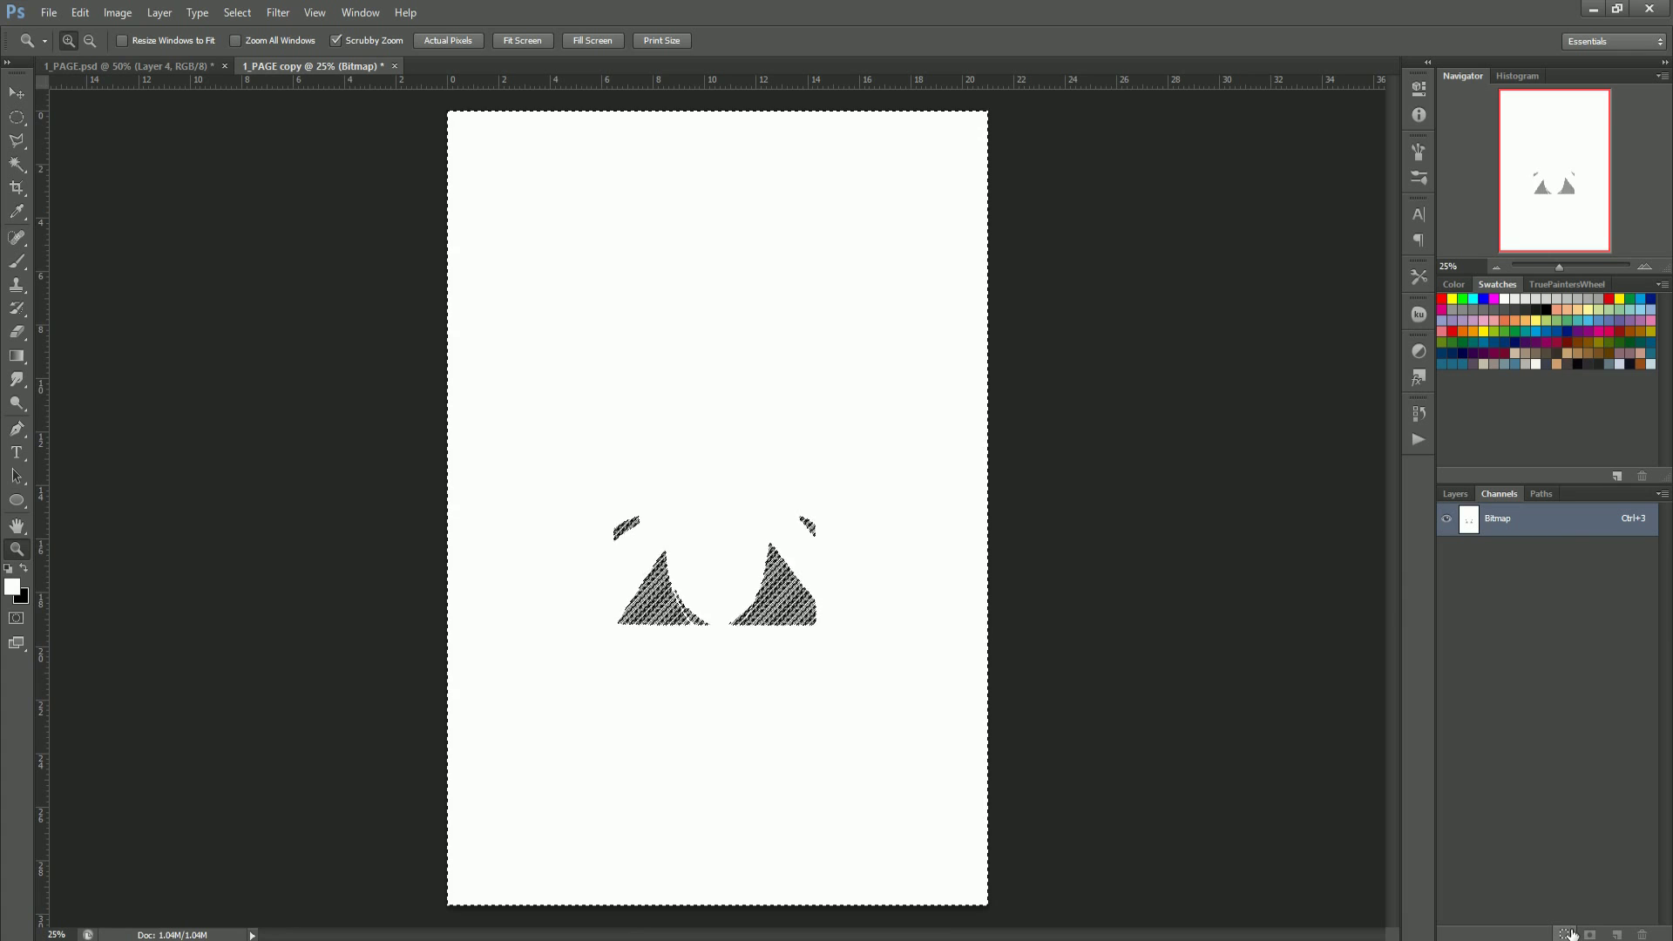
Step: Switch to 1_PAGE.psd, paste the copied halftone as a new layer beneath the line art, and hide that layer
key(ctrl+Tab)
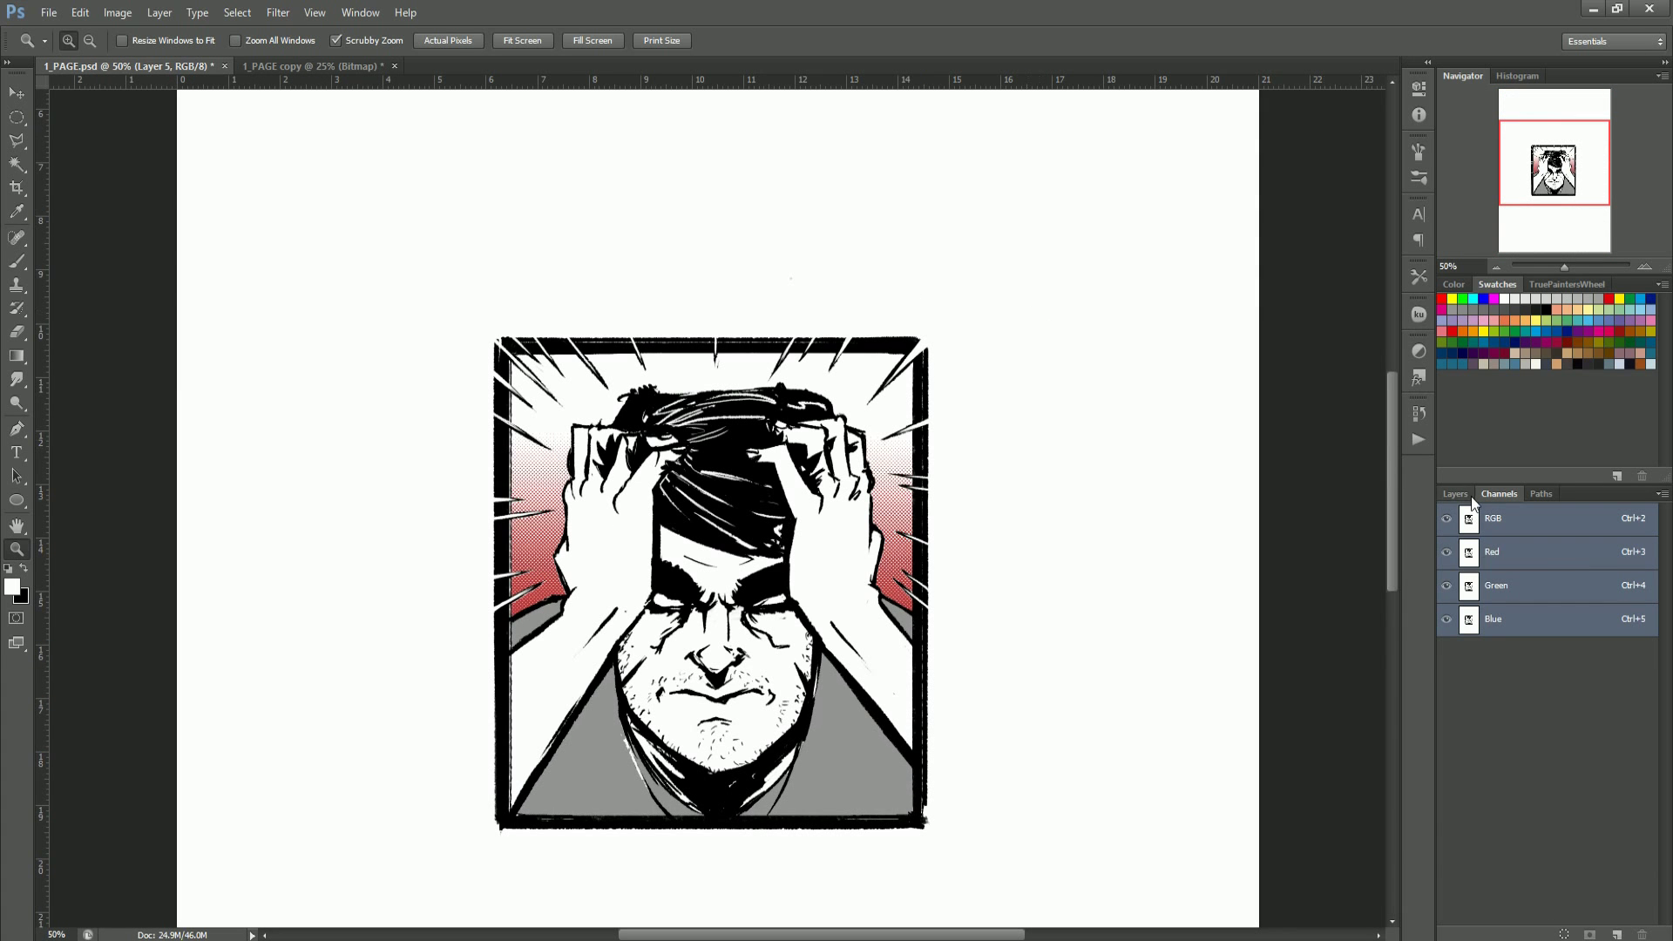
key(ctrl+v)
click(1454, 634)
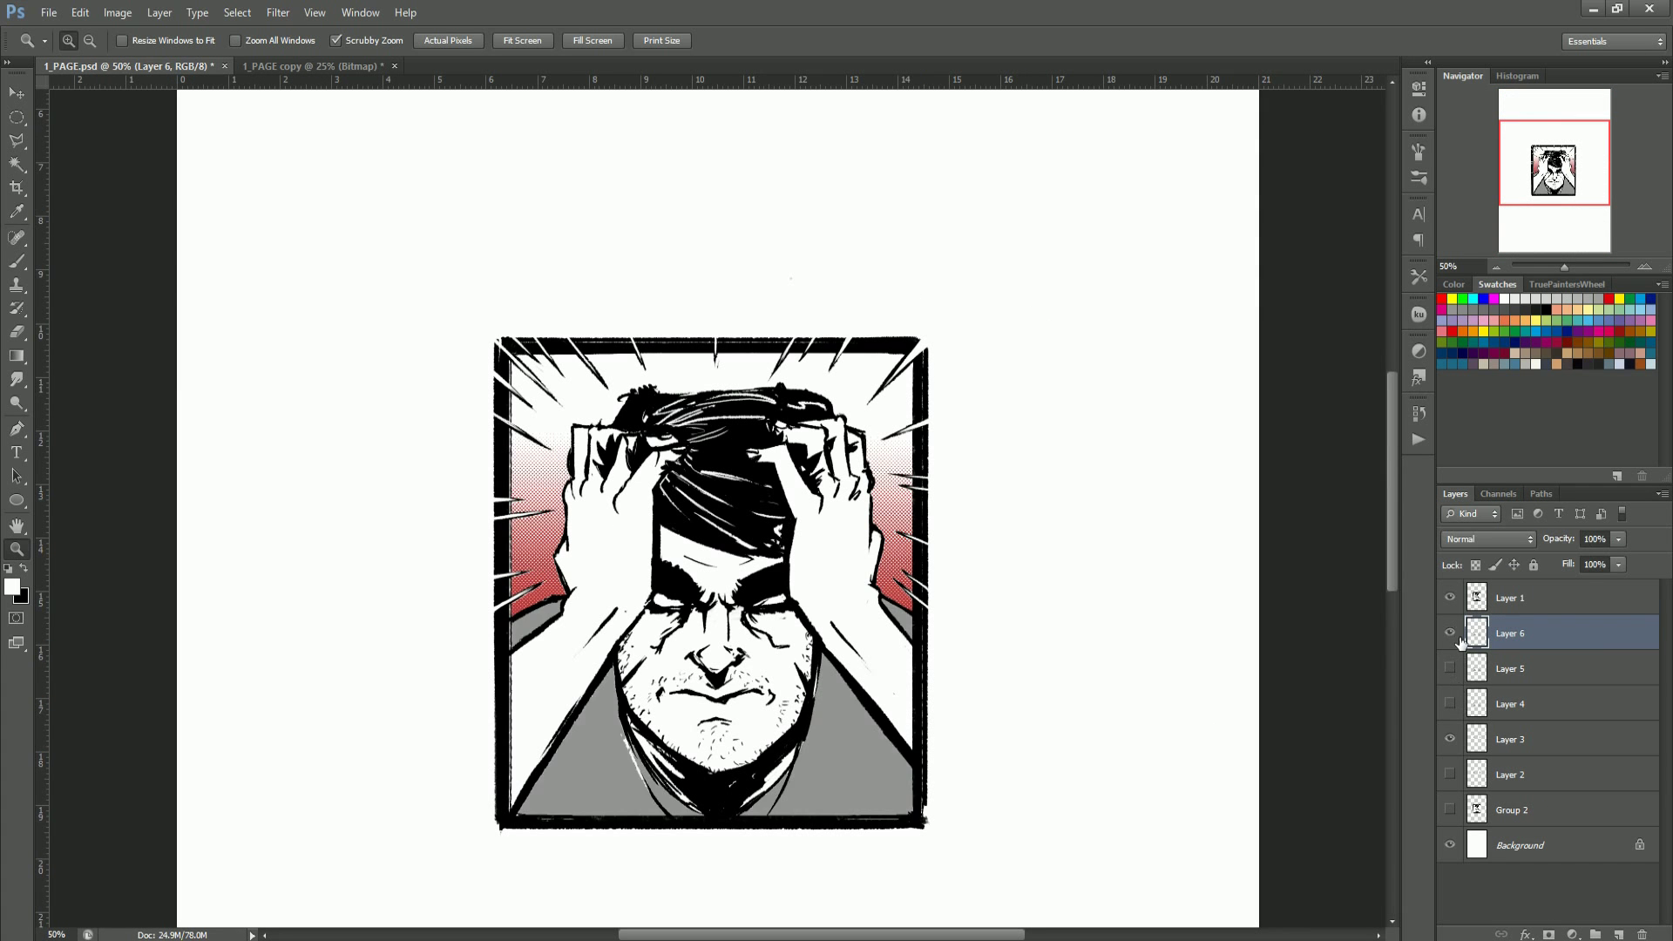
click(1454, 635)
click(840, 819)
click(841, 818)
Step: Return to the bitmap copy and bring its shirt halftone into 1_PAGE.psd as another layer beneath the line art
key(ctrl+Tab)
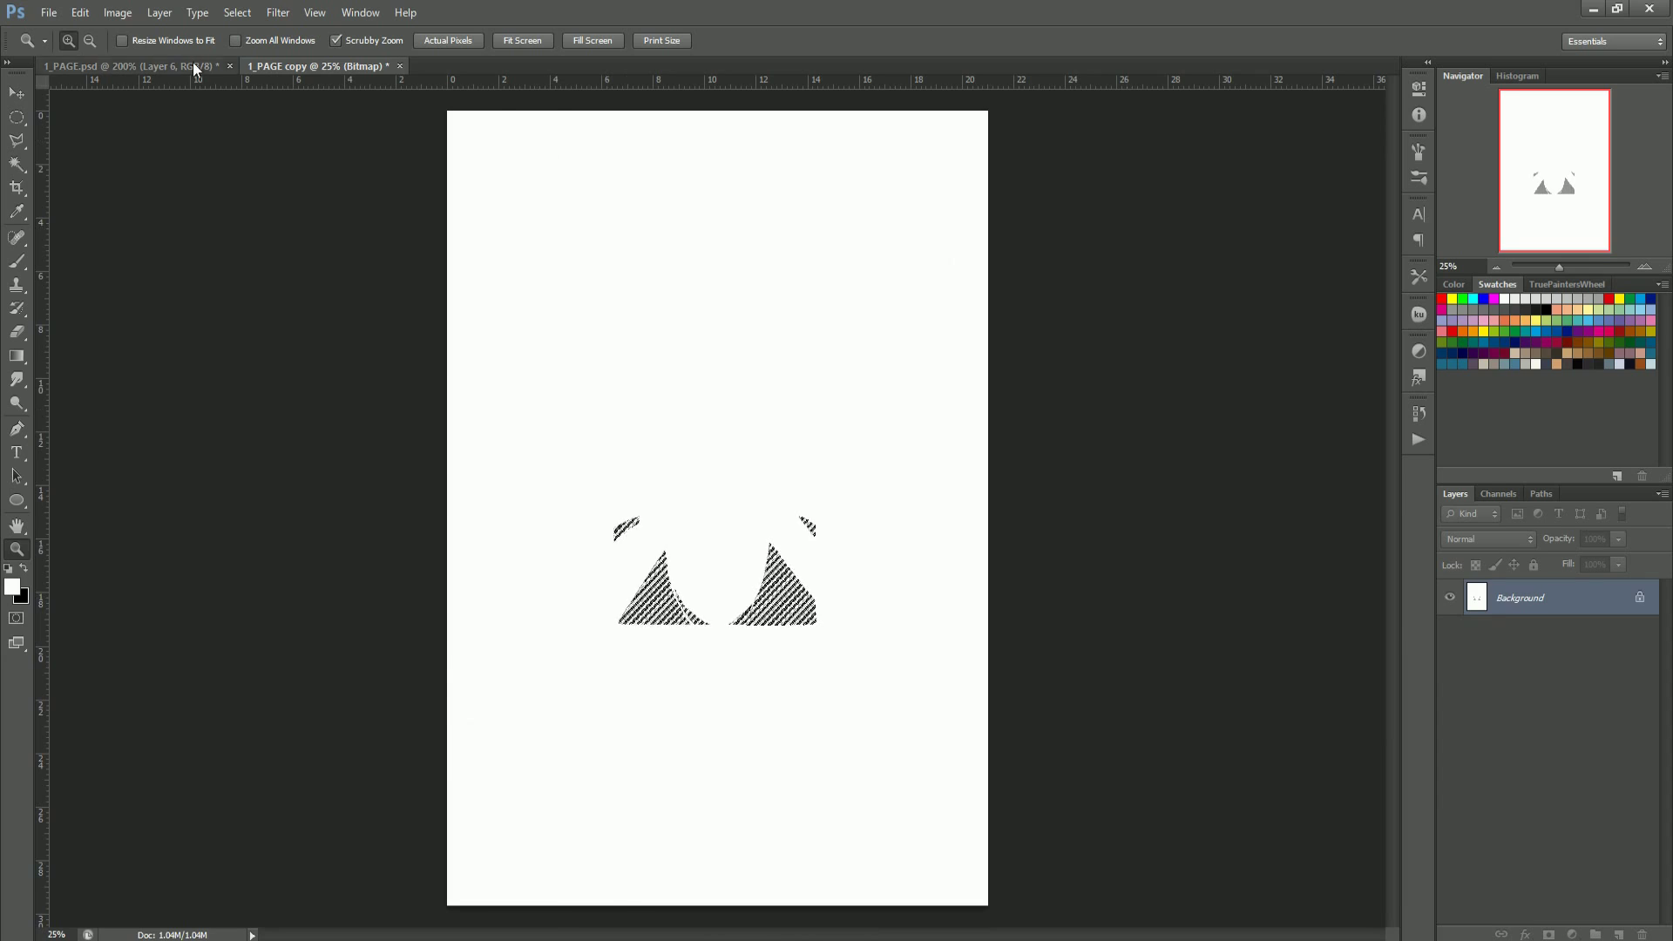
key(ctrl+Tab)
key(ctrl+v)
key(ctrl+minus)
key(ctrl+minus)
key(ctrl+minus)
key(ctrl+minus)
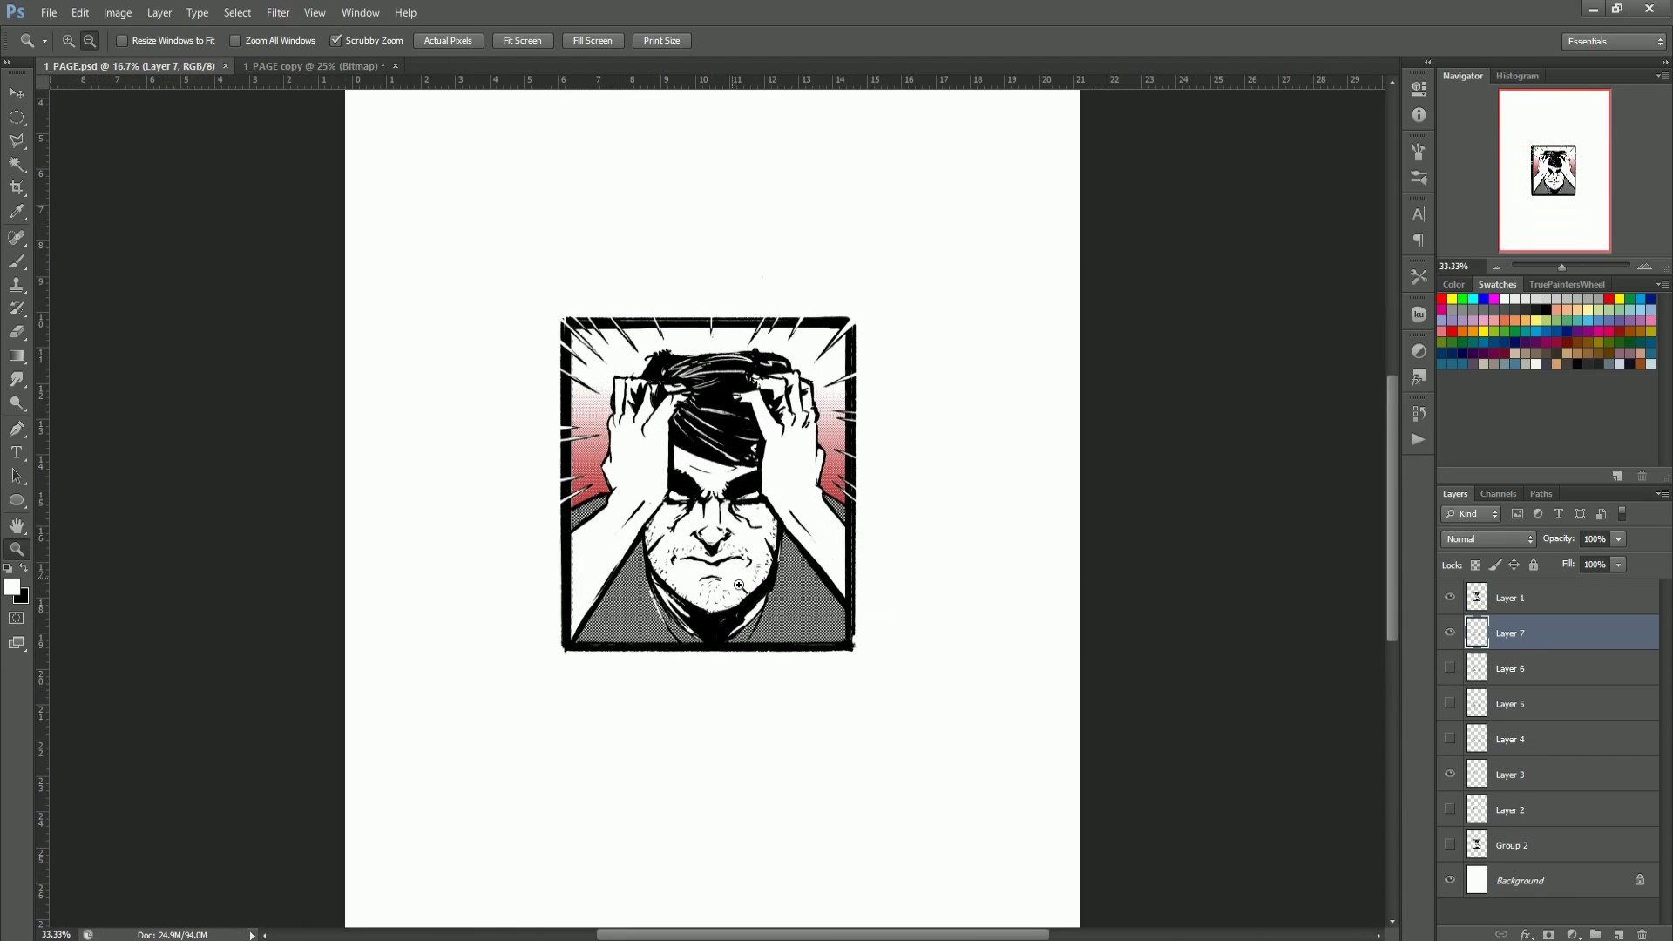
Step: Lighten the shirt halftone layer by raising the Lightness in Hue/Saturation
click(739, 584)
key(ctrl+u)
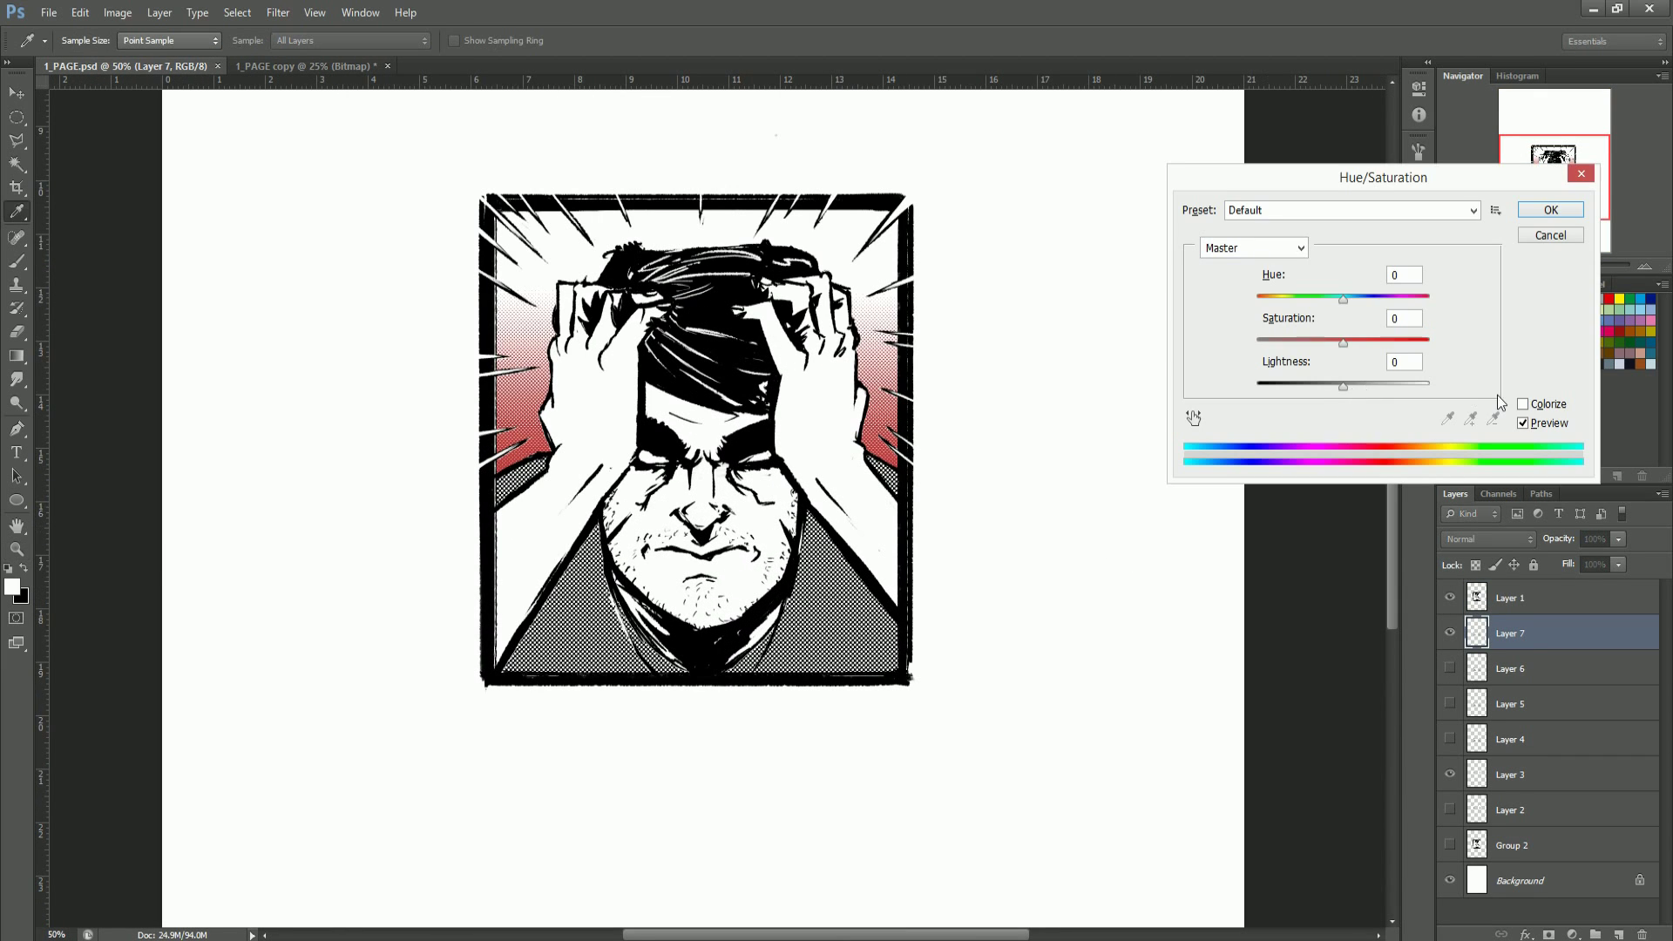
drag(1343, 385, 1384, 394)
click(1542, 214)
Step: Examine the lightened shirt halftone up close and at full-page size
key(z)
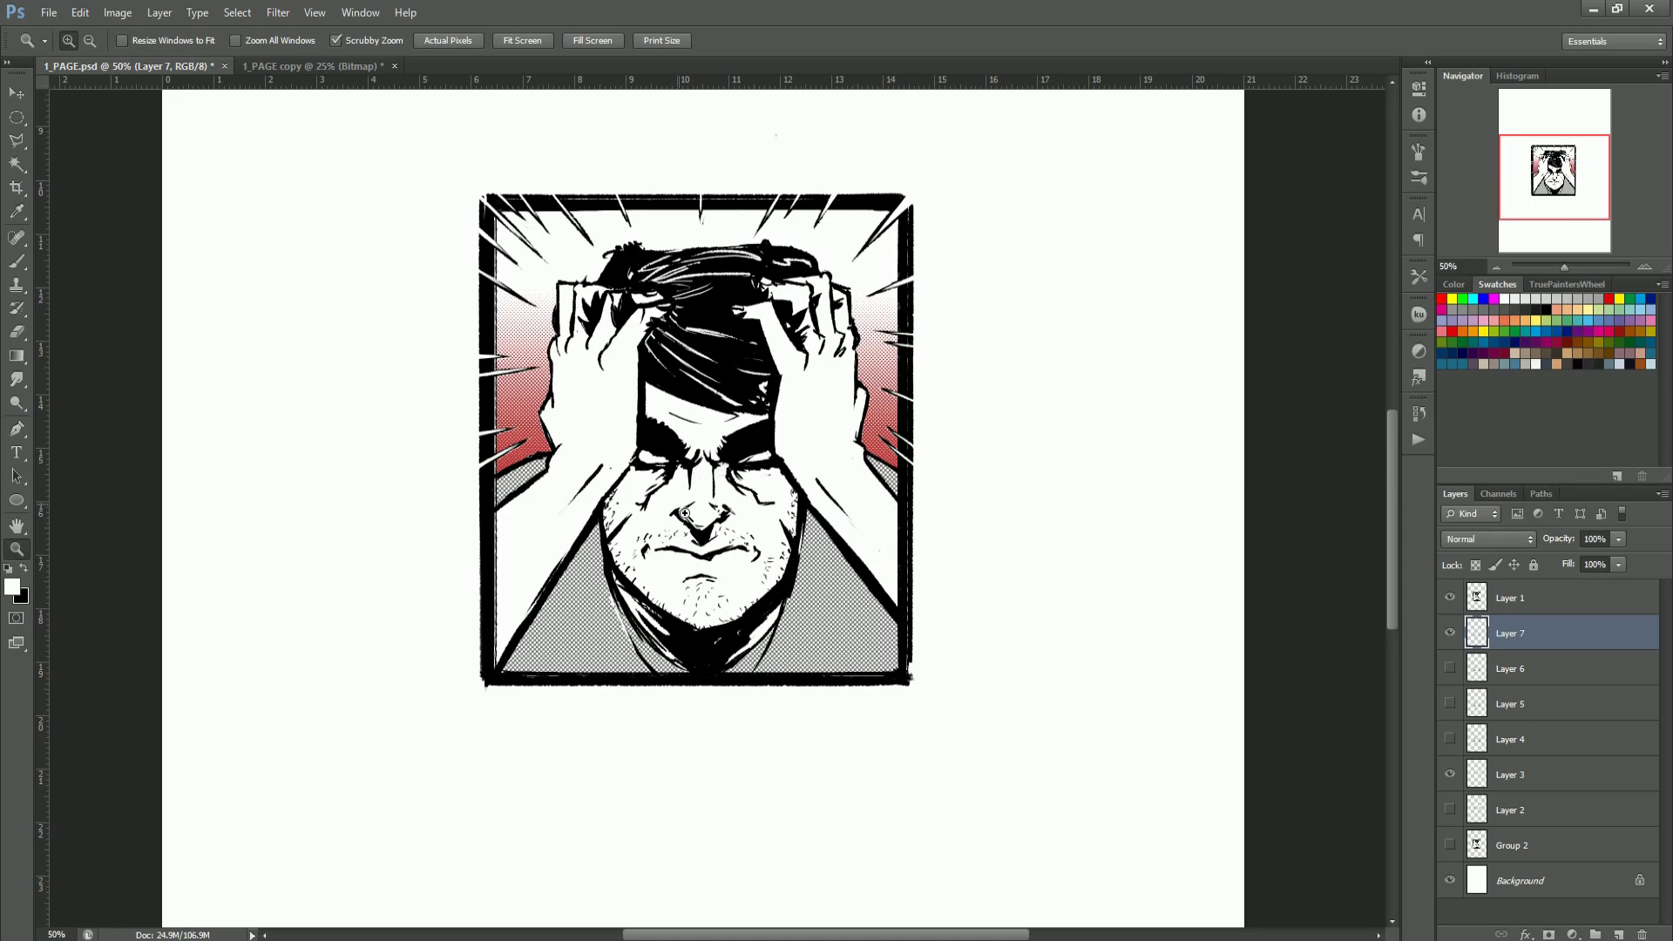
click(672, 492)
click(673, 492)
click(684, 518)
click(497, 731)
key(ctrl+minus)
key(ctrl+minus)
key(ctrl+minus)
key(ctrl+minus)
key(ctrl+minus)
key(ctrl+minus)
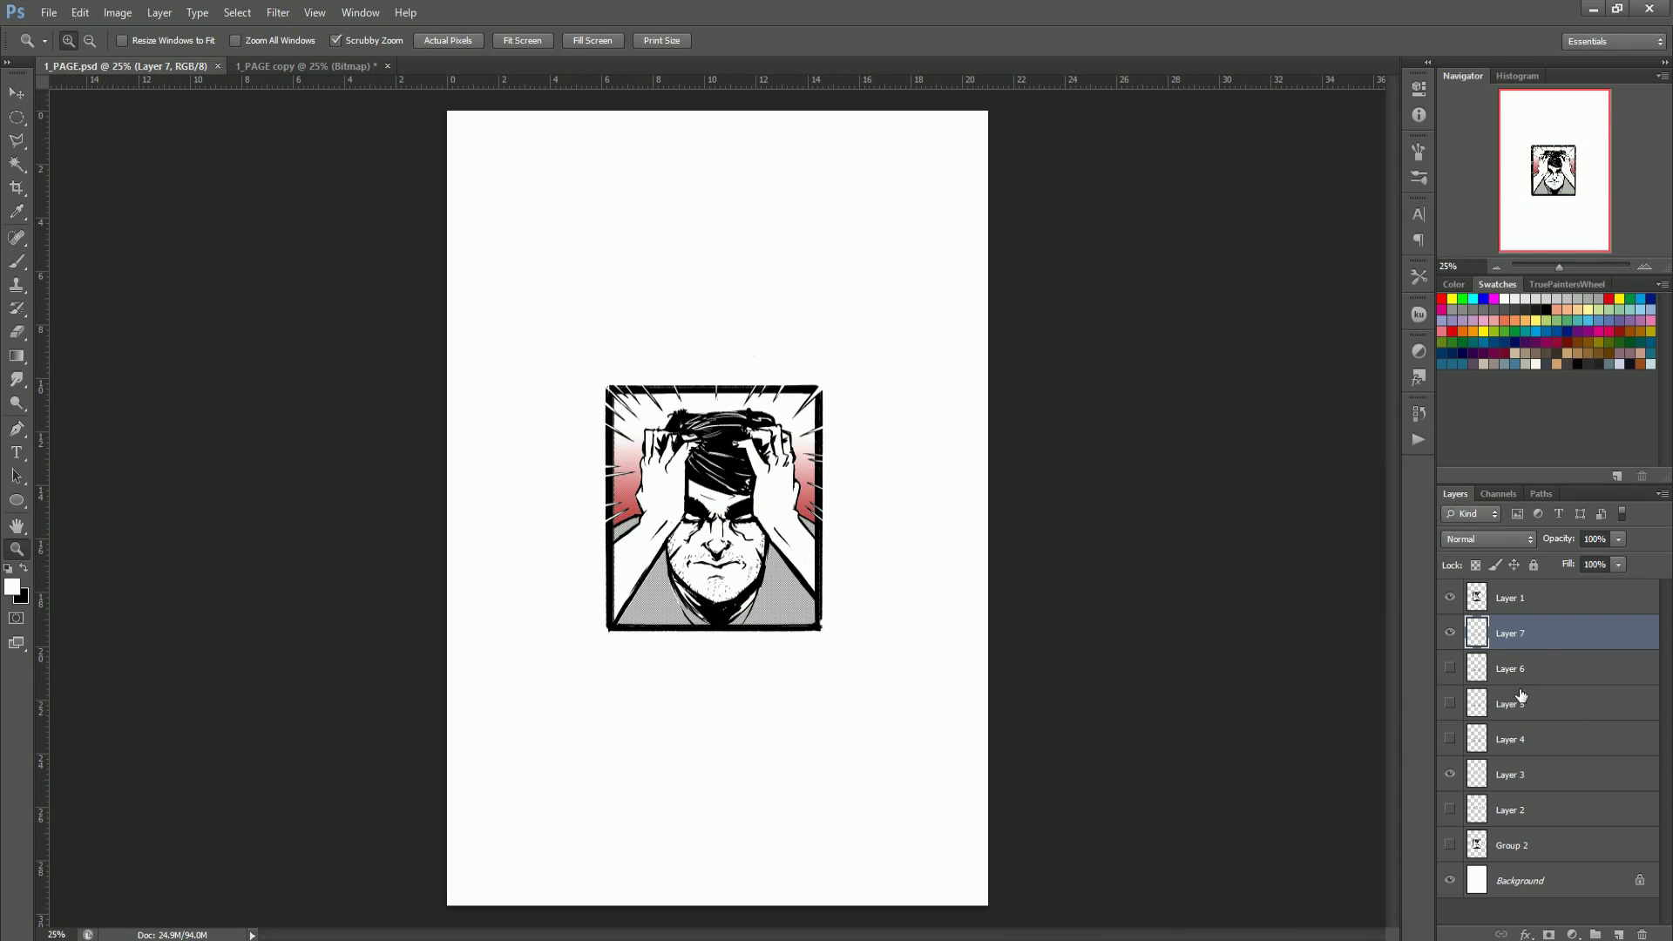
Step: Turn the red background halftone on Layer 3 gray with Hue/Saturation at Saturation -100 and Lightness -16
click(1523, 778)
key(ctrl+u)
mouse_move(1342, 387)
mouse_down()
mouse_move(1256, 385)
mouse_move(1343, 384)
mouse_move(1305, 406)
mouse_move(1328, 415)
mouse_up()
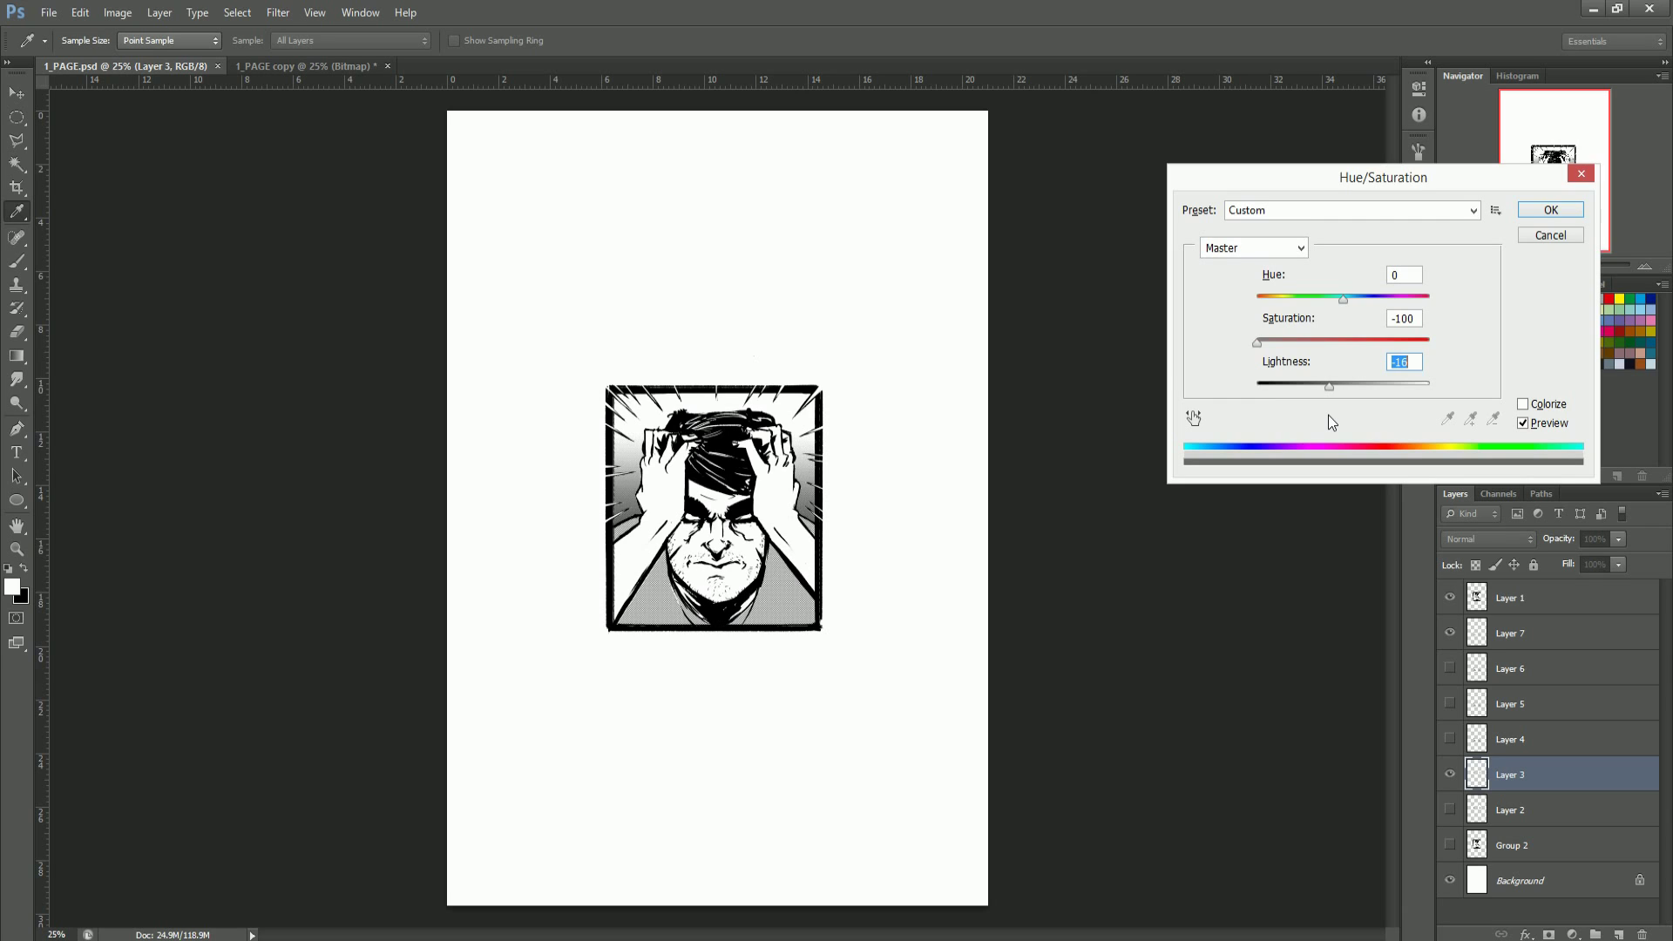
click(1550, 211)
key(z)
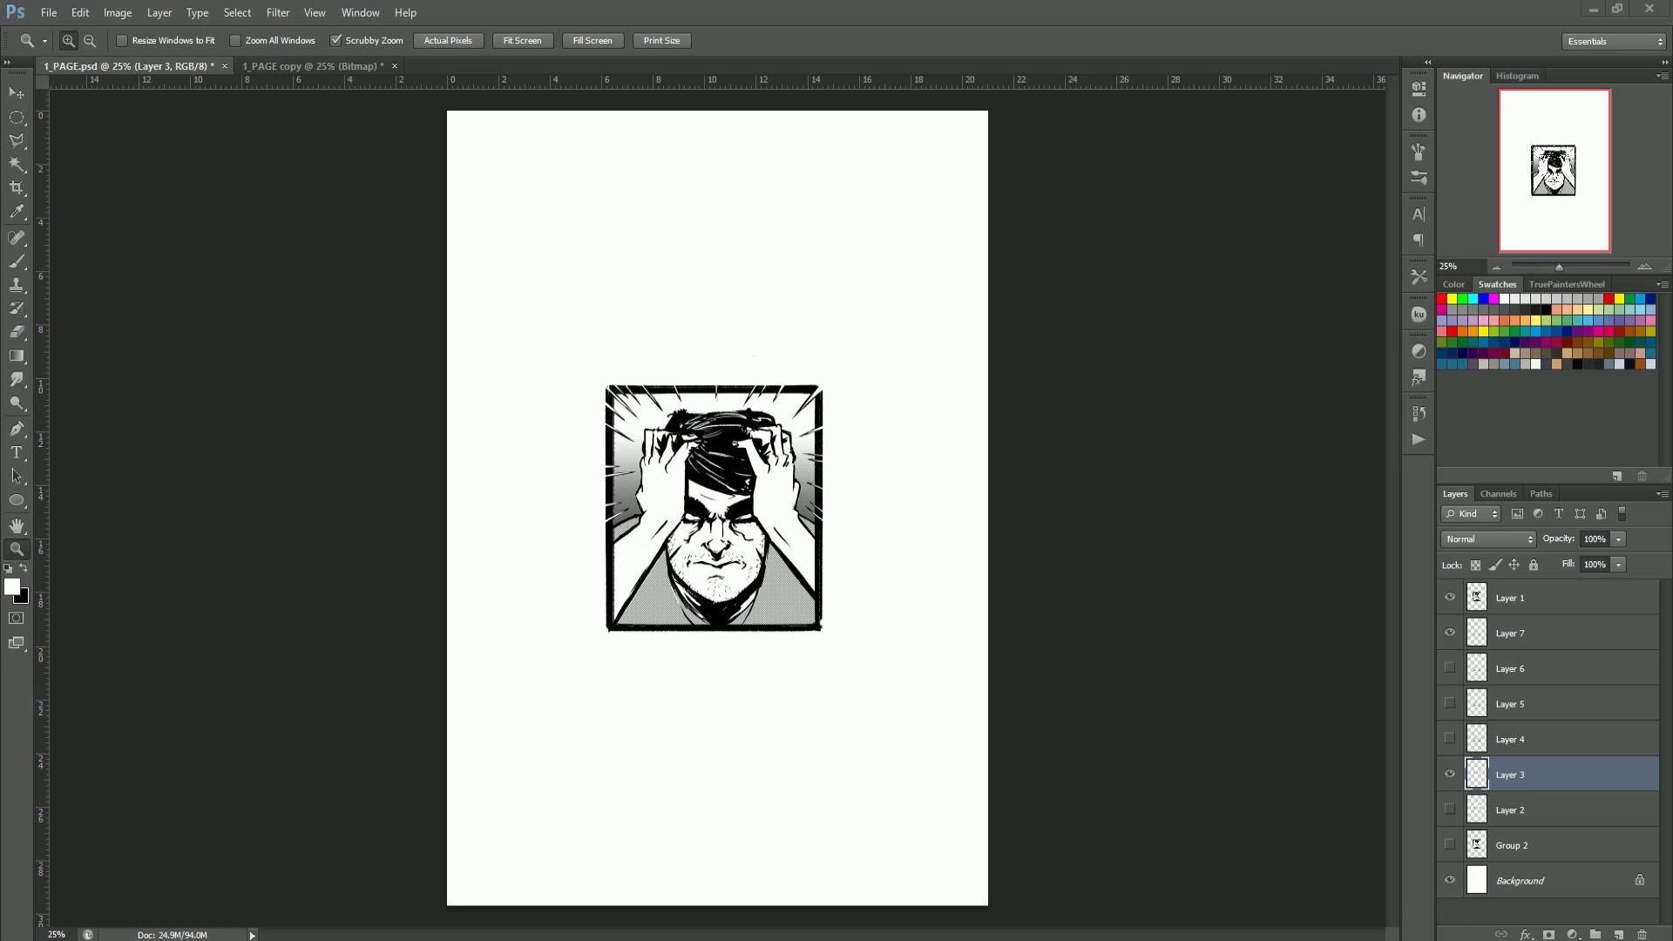
drag(734, 489, 789, 489)
Step: Colorize the shirt halftone on Layer 7 red with Hue/Saturation, adjusting its hue, saturation and lightness
click(1560, 633)
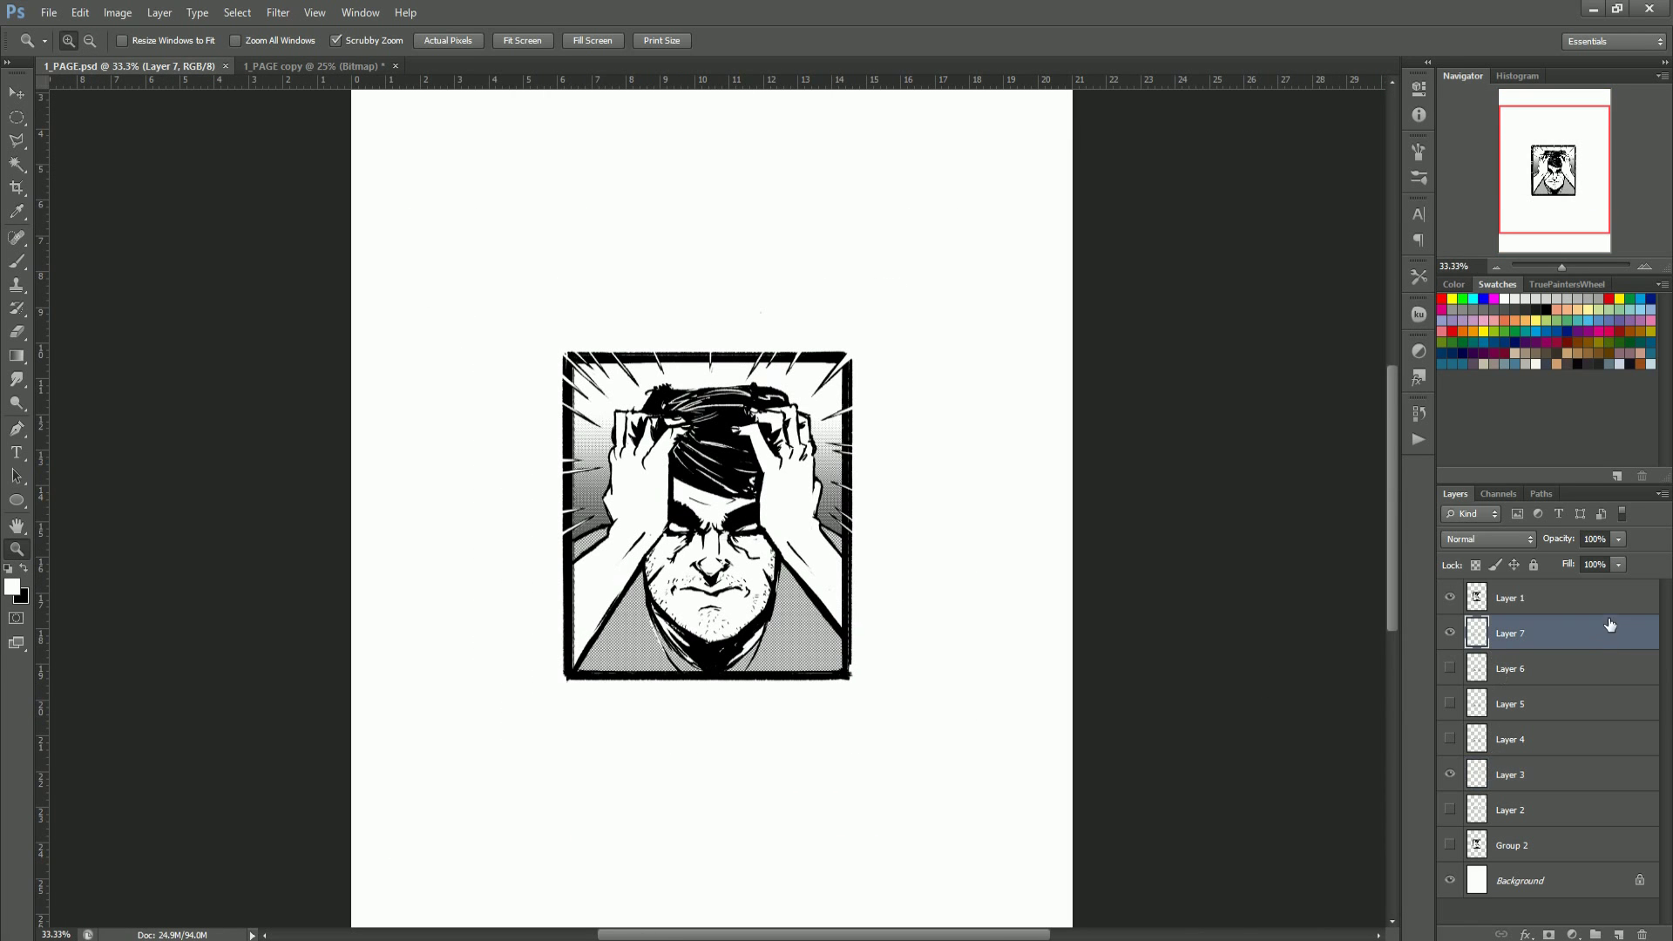
key(ctrl+u)
click(1524, 405)
mouse_move(1342, 387)
mouse_down()
mouse_move(1042, 389)
mouse_move(1329, 387)
mouse_up()
drag(1302, 342, 1185, 359)
drag(1365, 303, 1209, 310)
click(1549, 210)
key(z)
Step: Inspect the red shirt halftone dots against the gray background tone at different magnifications
click(780, 549)
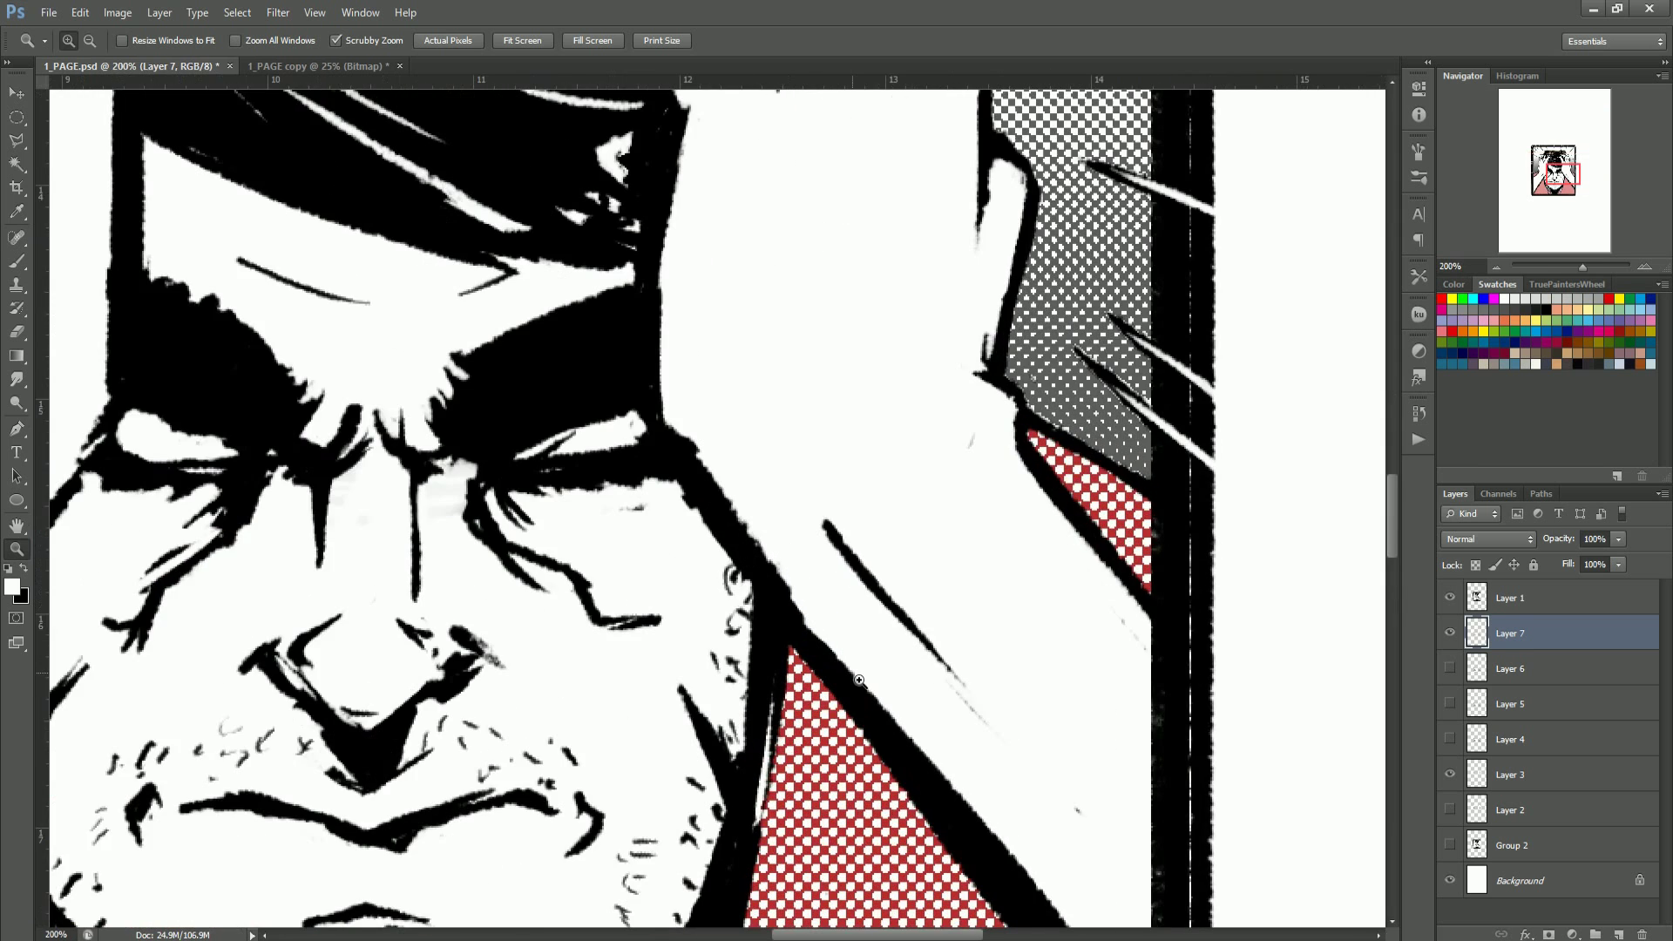
alt+click(860, 681)
click(883, 738)
alt+click(883, 738)
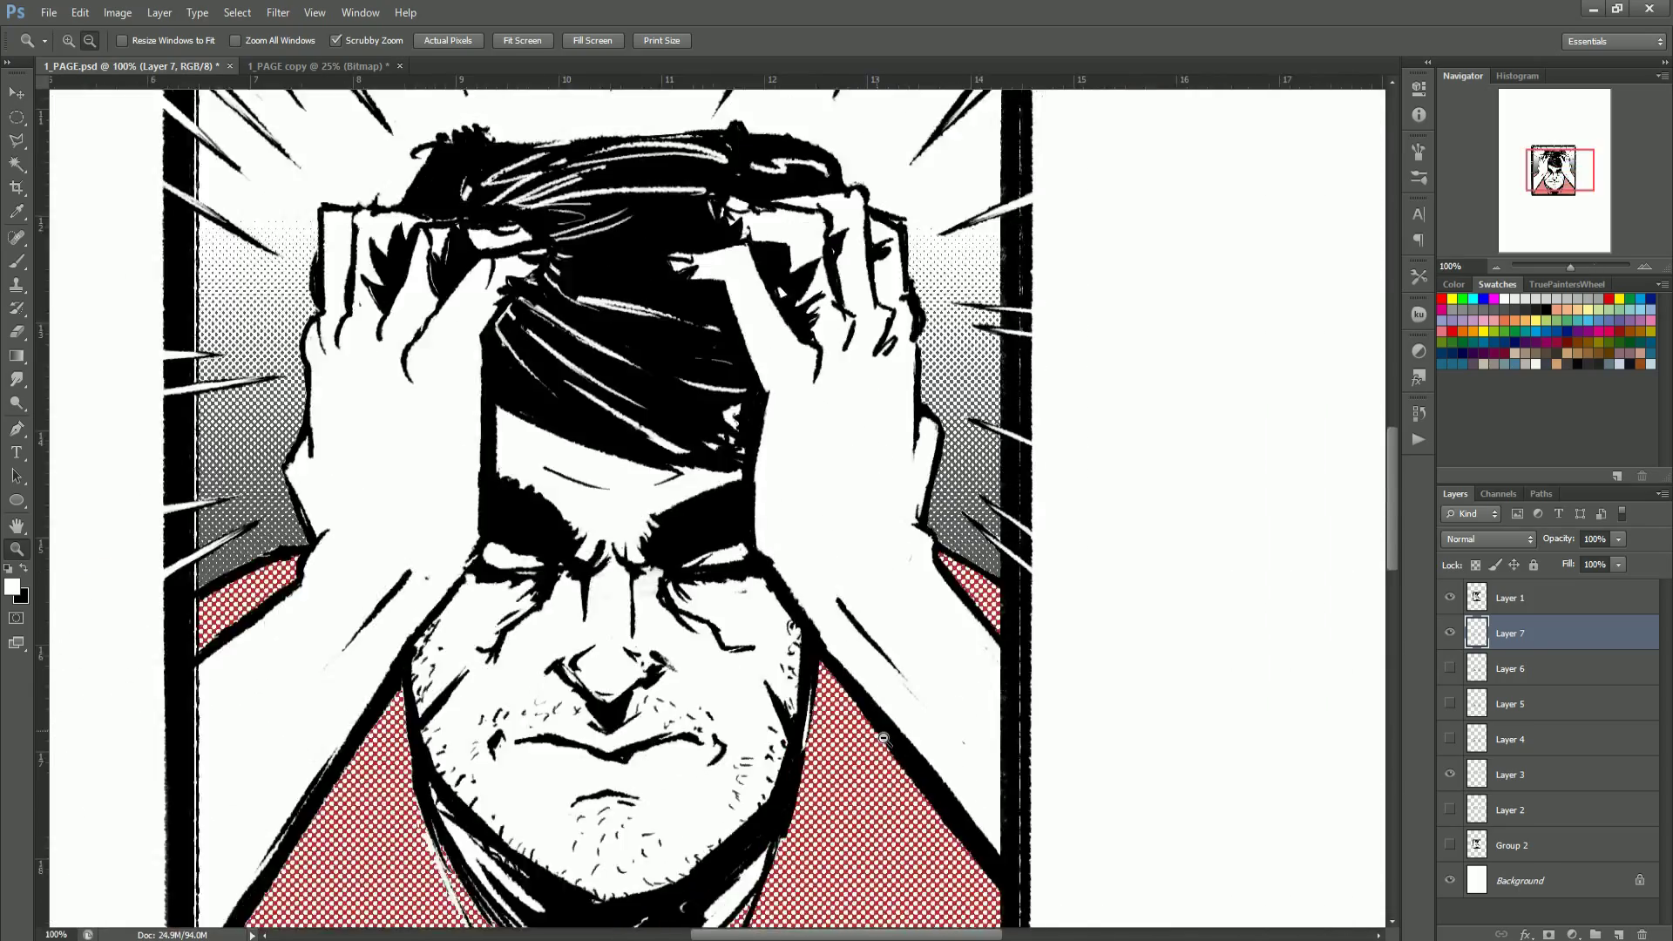
click(480, 656)
alt+click(480, 656)
alt+click(616, 674)
click(680, 584)
alt+click(682, 585)
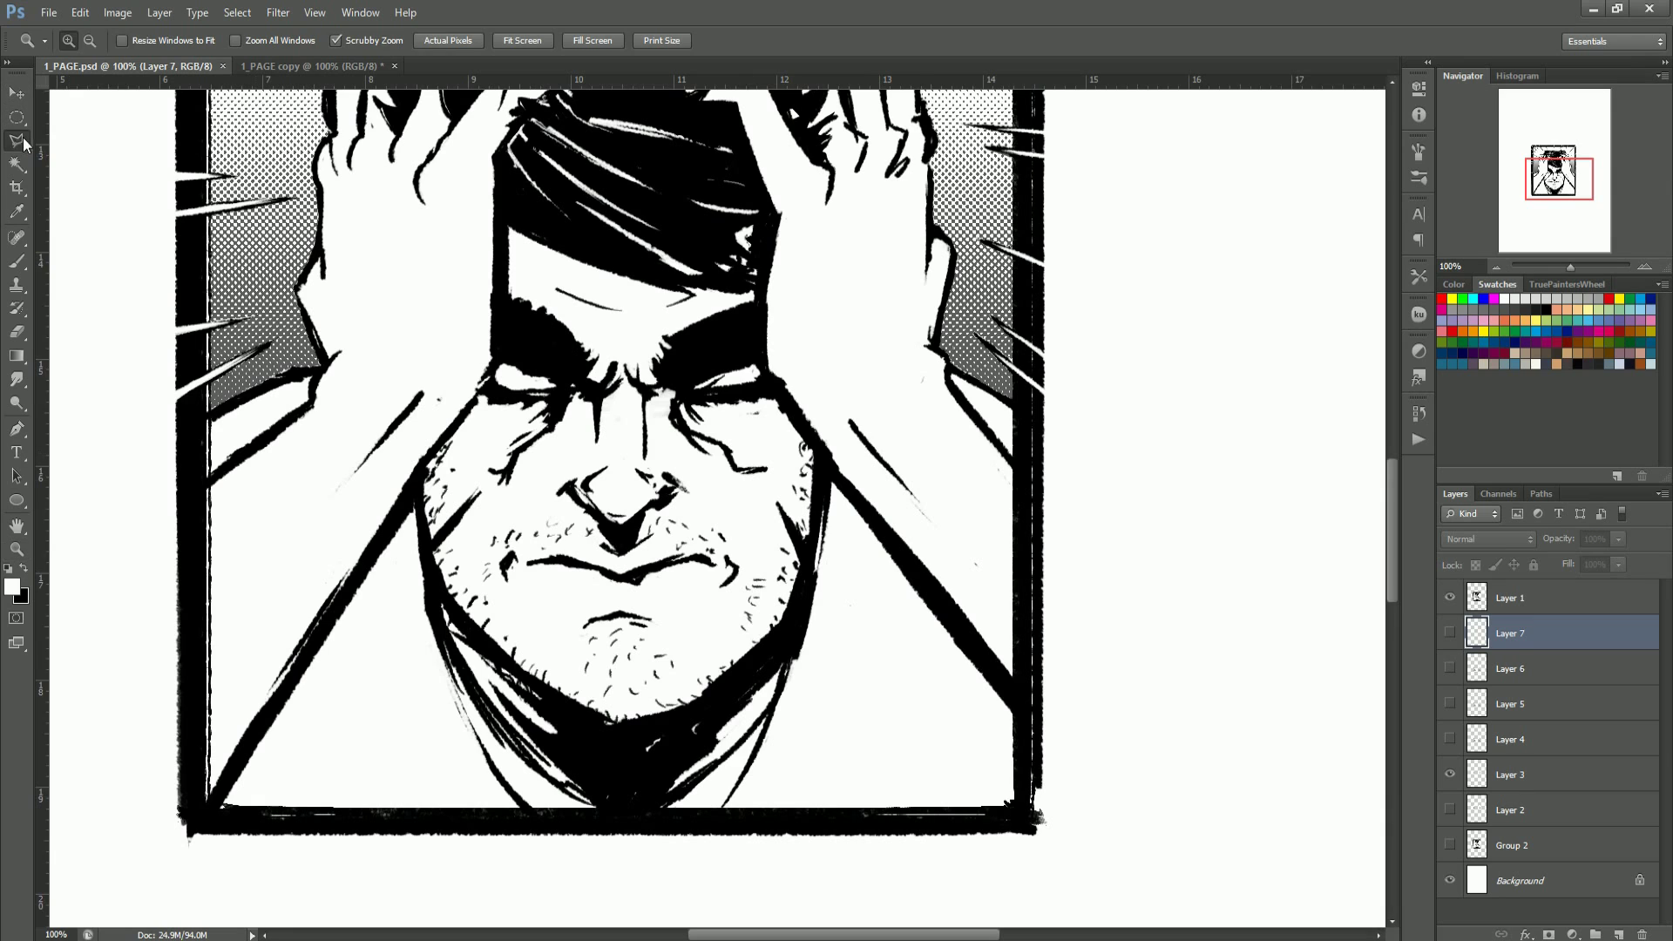
Step: Select the empty shirt areas on the line art of Layer 1 with the Magic Wand
click(17, 141)
key(w)
click(1541, 601)
click(384, 663)
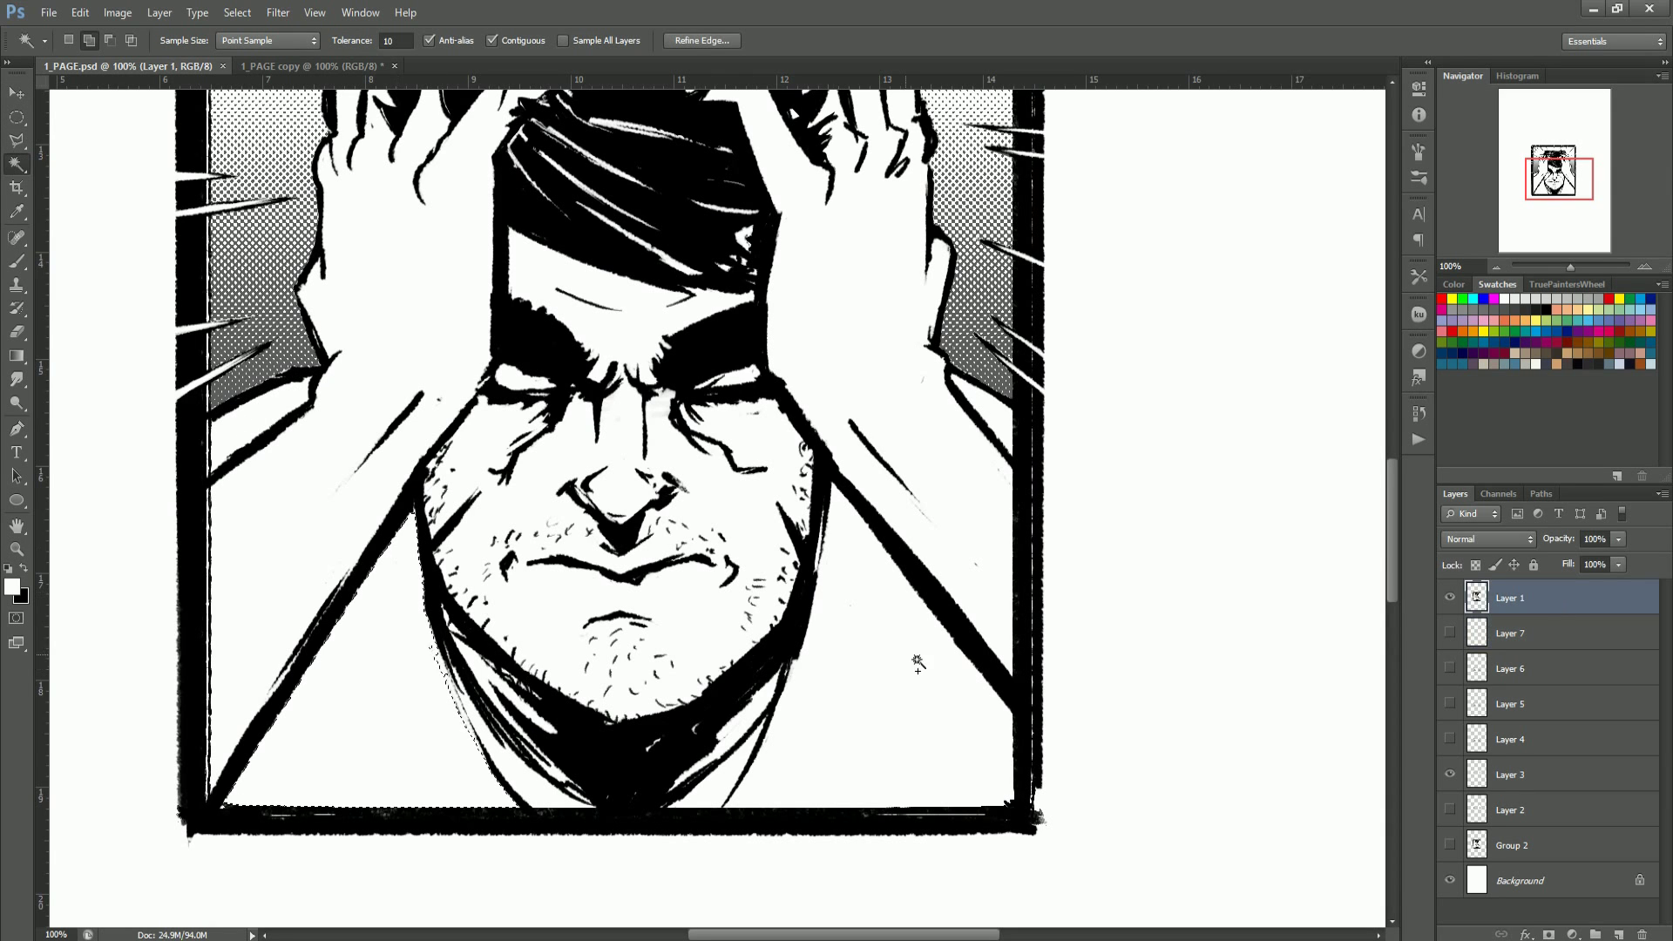
Step: Add a new layer above Layer 7, fill the selected shirt areas with medium gray, and deselect
click(1591, 631)
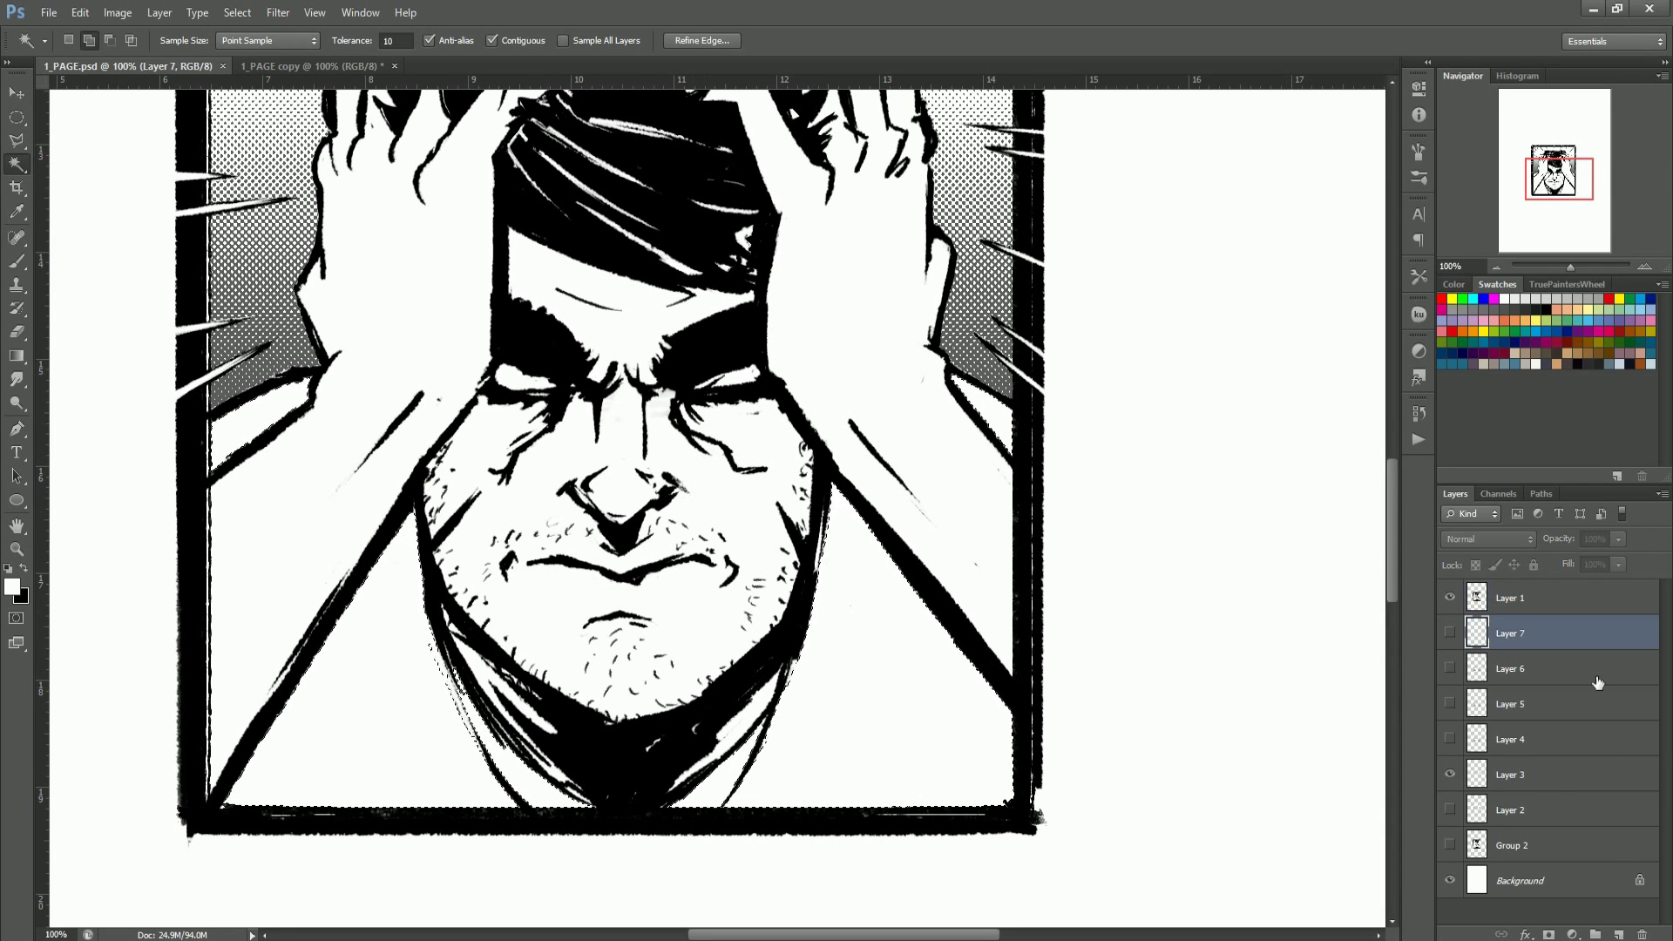
click(1618, 933)
double_click(1484, 309)
key(Return)
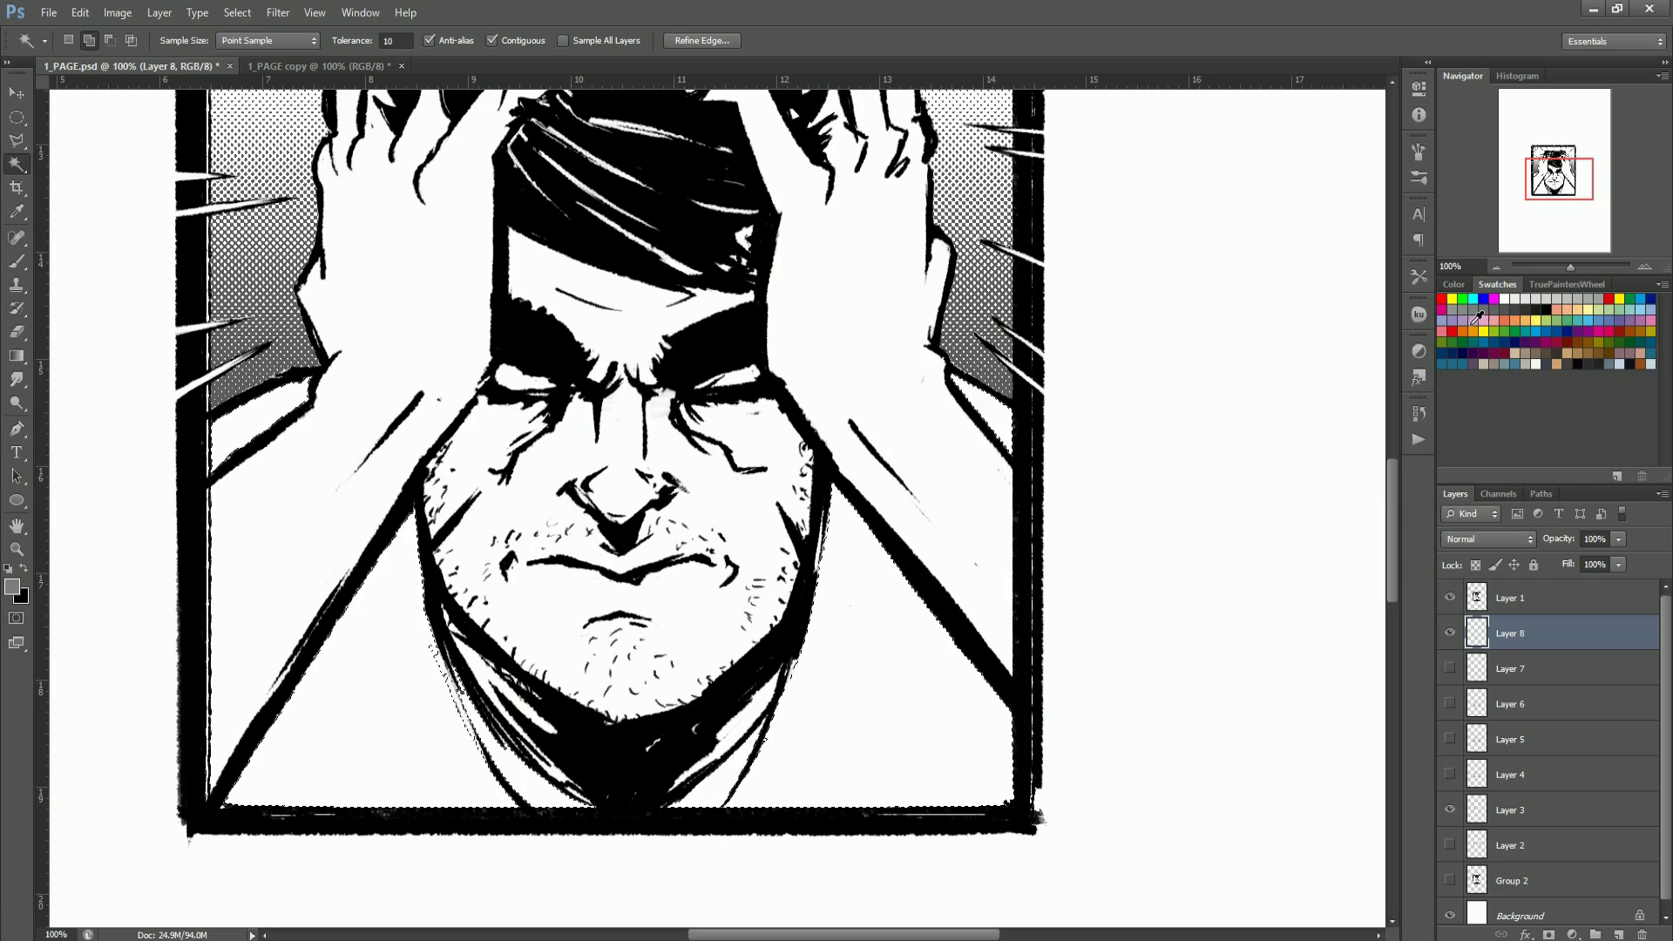
key(alt+BackSpace)
key(ctrl+d)
Step: Expand the shirt selection, refill it with gray so the tone reaches under the line art, and deselect
key(z)
alt+click(653, 637)
alt+click(662, 636)
click(631, 654)
click(646, 467)
click(236, 12)
mouse_move(262, 211)
click(444, 248)
key(Return)
key(alt+BackSpace)
key(ctrl+d)
Step: Paint gray over the white gaps on both sides of the collar with a hard round 45 px brush
alt+click(694, 657)
alt+click(693, 657)
click(841, 663)
alt+click(862, 690)
drag(863, 691, 778, 778)
click(87, 41)
click(93, 497)
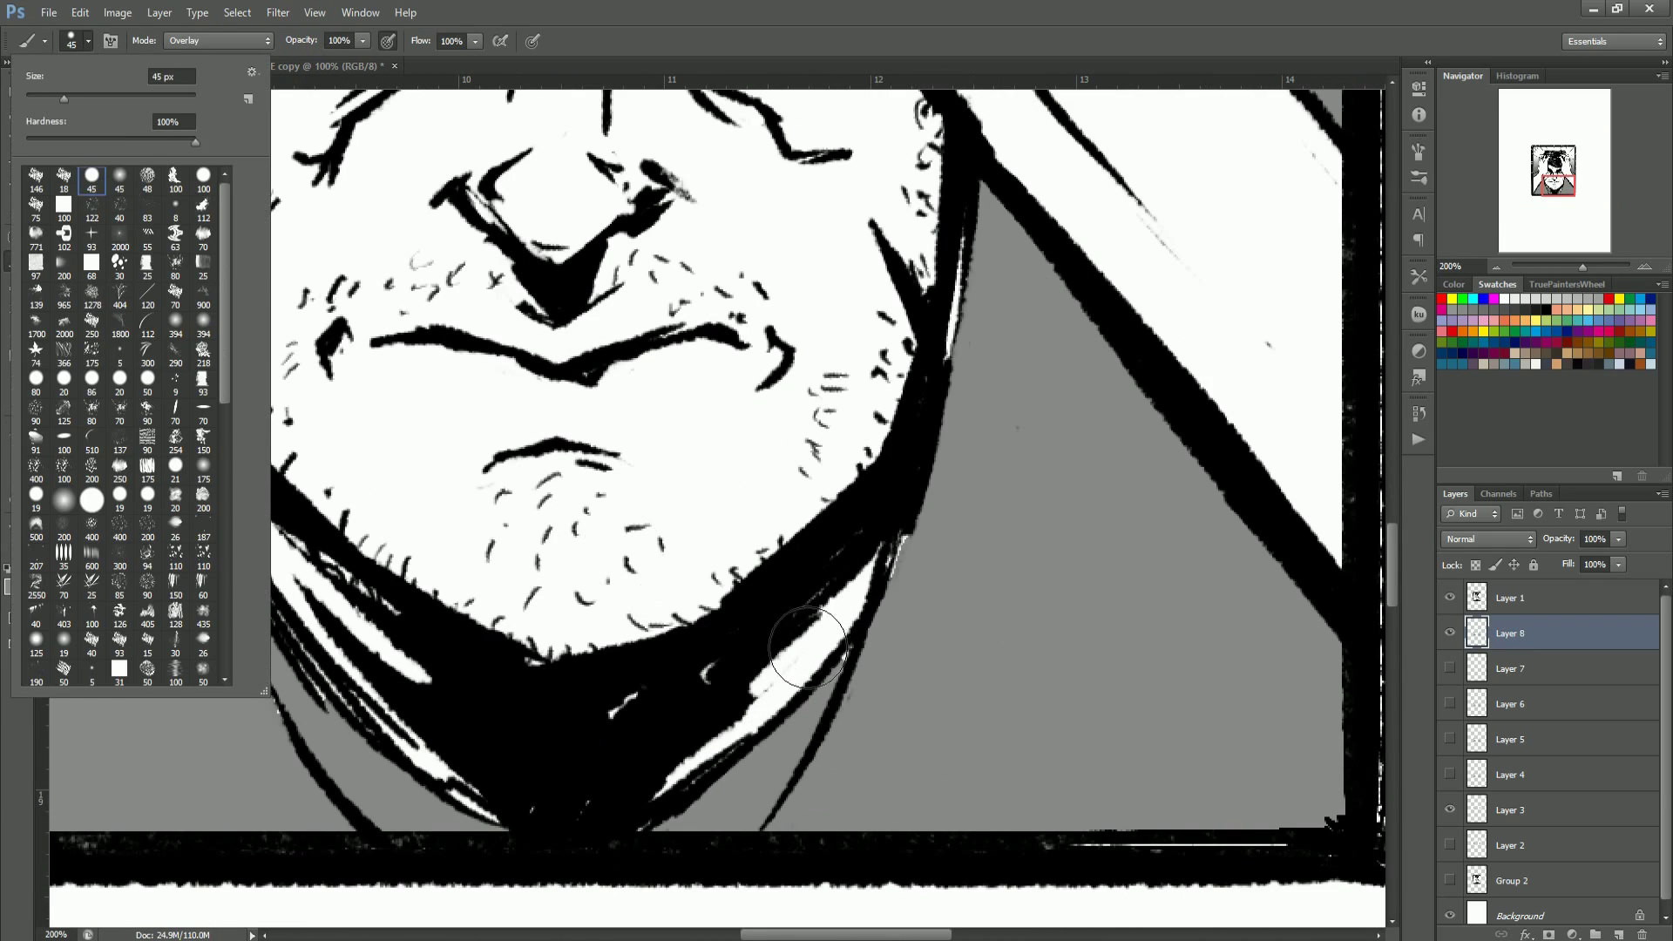
drag(876, 562, 663, 806)
mouse_move(201, 435)
mouse_down()
mouse_move(492, 798)
mouse_move(444, 856)
mouse_up()
Step: Switch the brush mode to Dissolve and fill the remaining gaps on the collar's left side with gray
click(387, 41)
drag(150, 536, 241, 751)
click(250, 41)
click(187, 74)
mouse_move(174, 532)
mouse_down()
mouse_move(342, 810)
mouse_move(218, 466)
mouse_move(429, 711)
mouse_up()
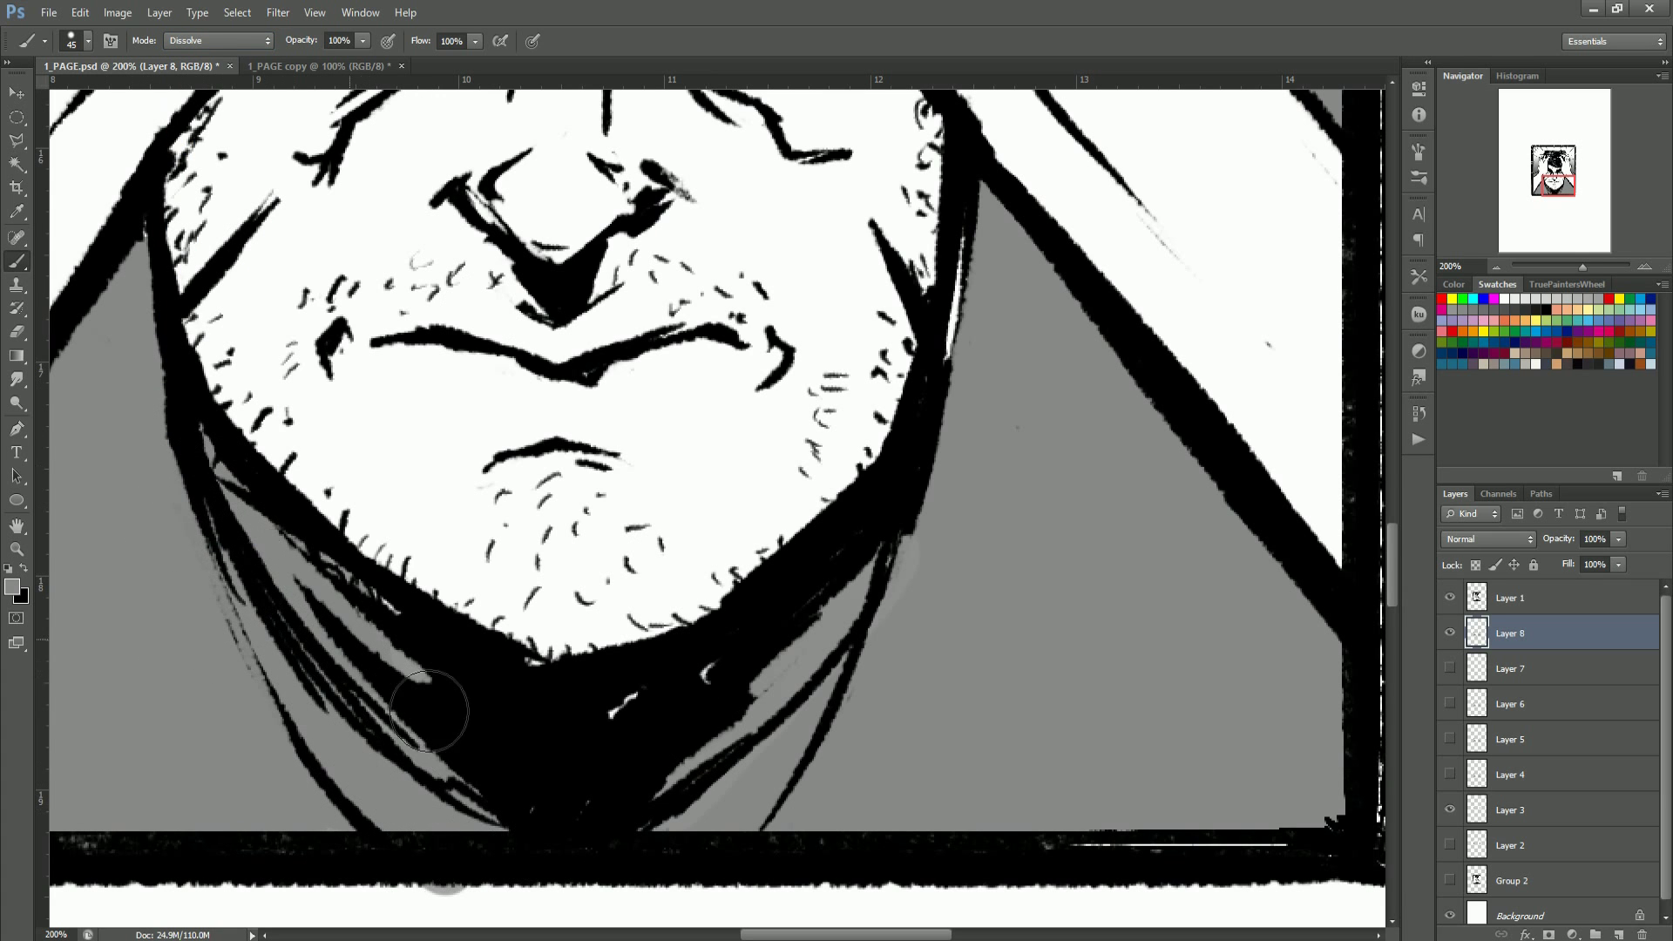
Step: Erase the gray paint that spilled below the panel's bottom border with a smaller eraser
key(e)
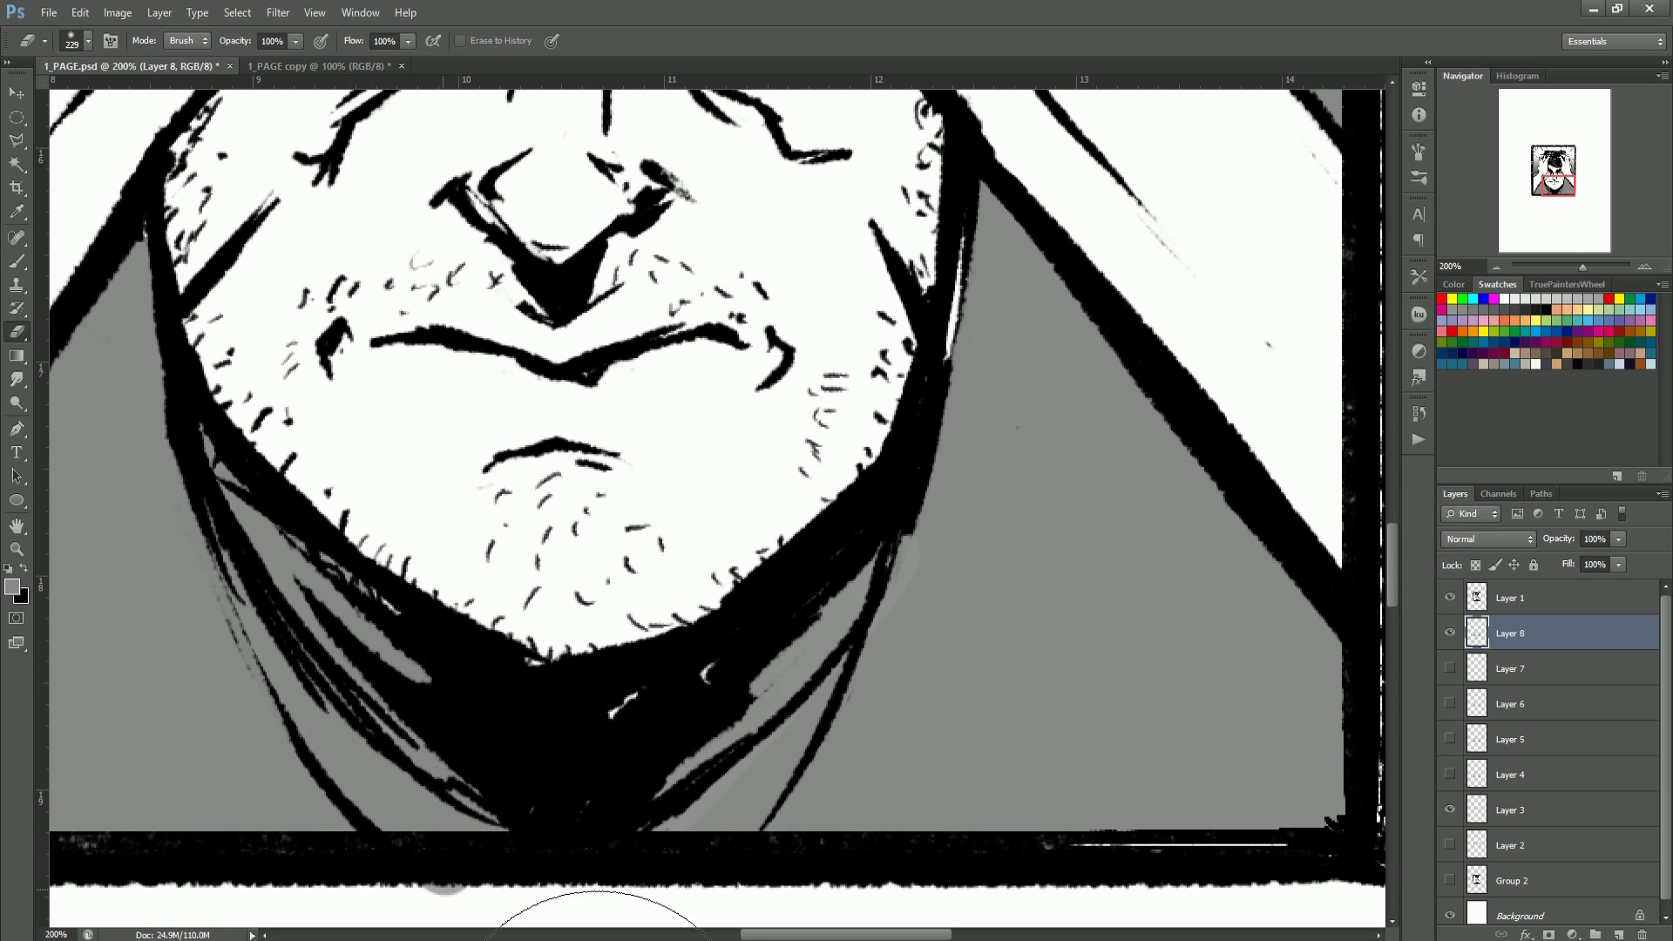
right_click(207, 382)
drag(388, 923, 462, 906)
key(ctrl+space)
mouse_move(760, 683)
mouse_down()
mouse_move(676, 683)
mouse_move(702, 683)
mouse_up()
drag(863, 586, 870, 589)
alt+click(870, 589)
click(841, 670)
key(e)
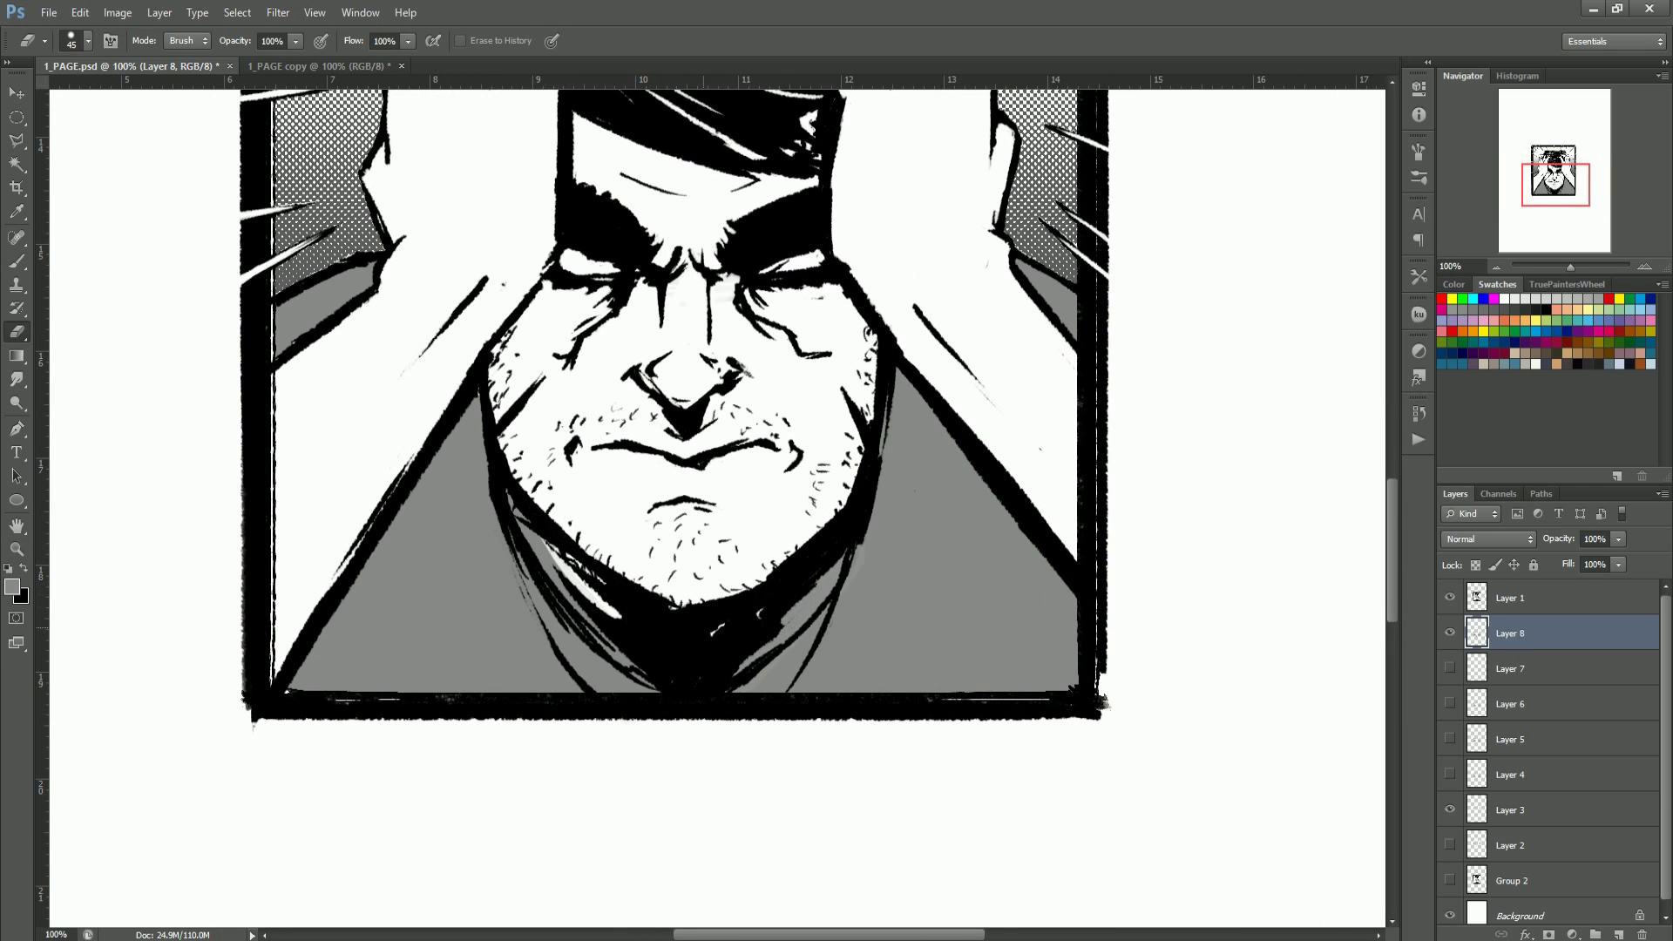
Step: Add a new layer above the gray shirt layer and clip it to that layer
key(z)
alt+click(800, 536)
key(l)
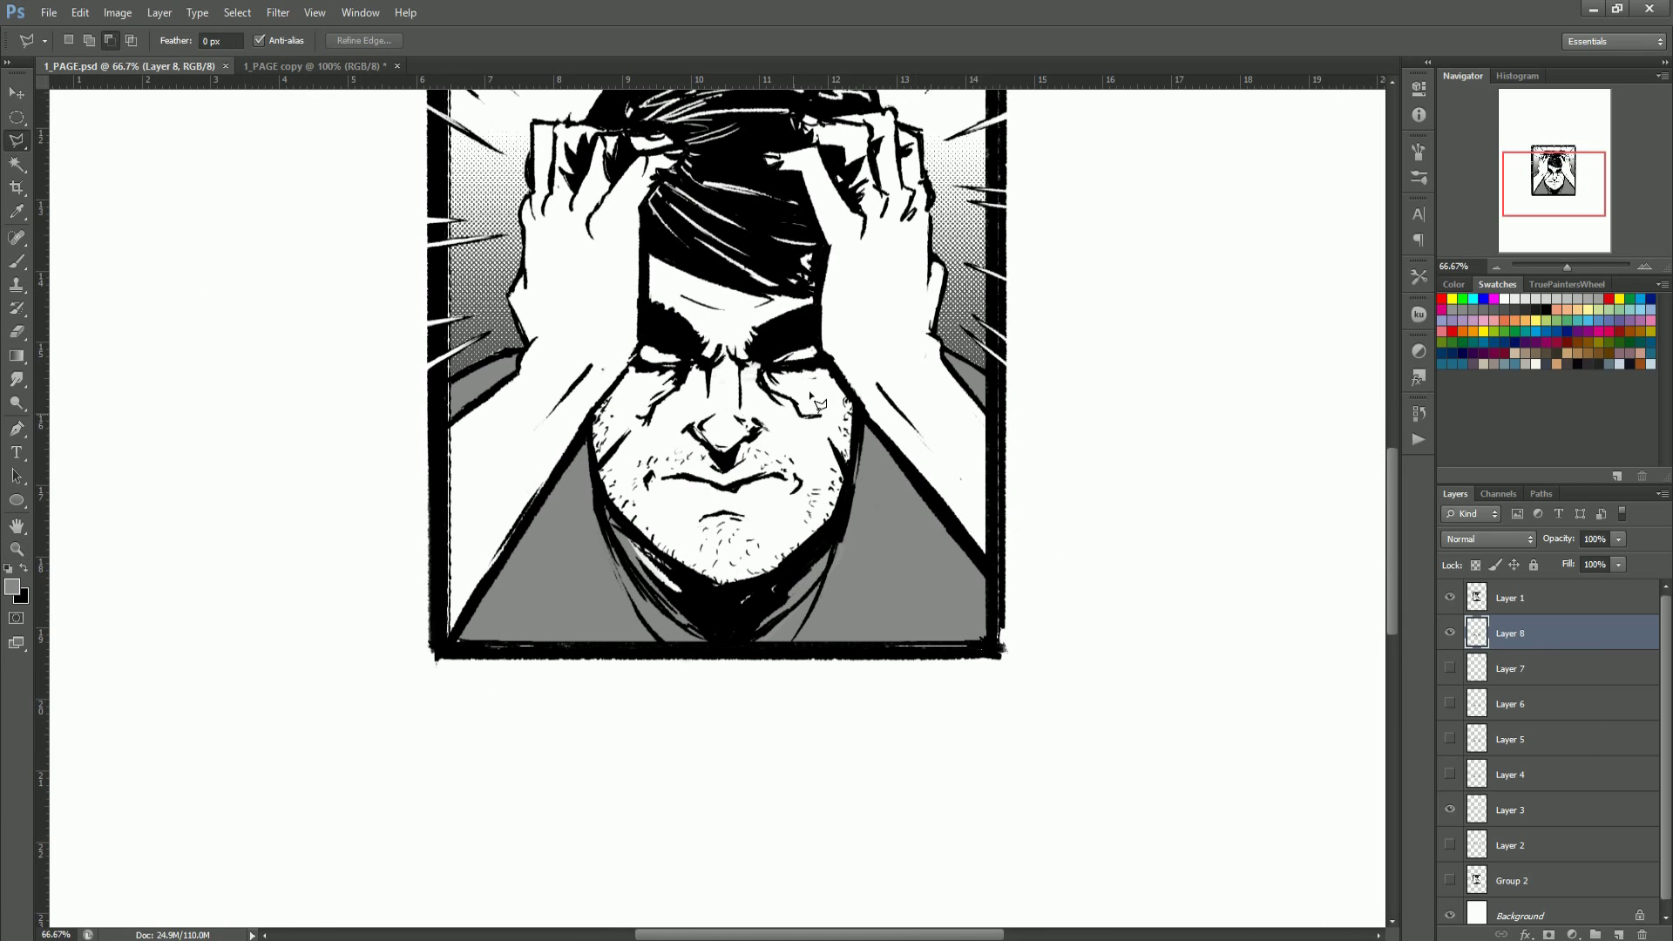
click(1618, 935)
alt+click(1504, 651)
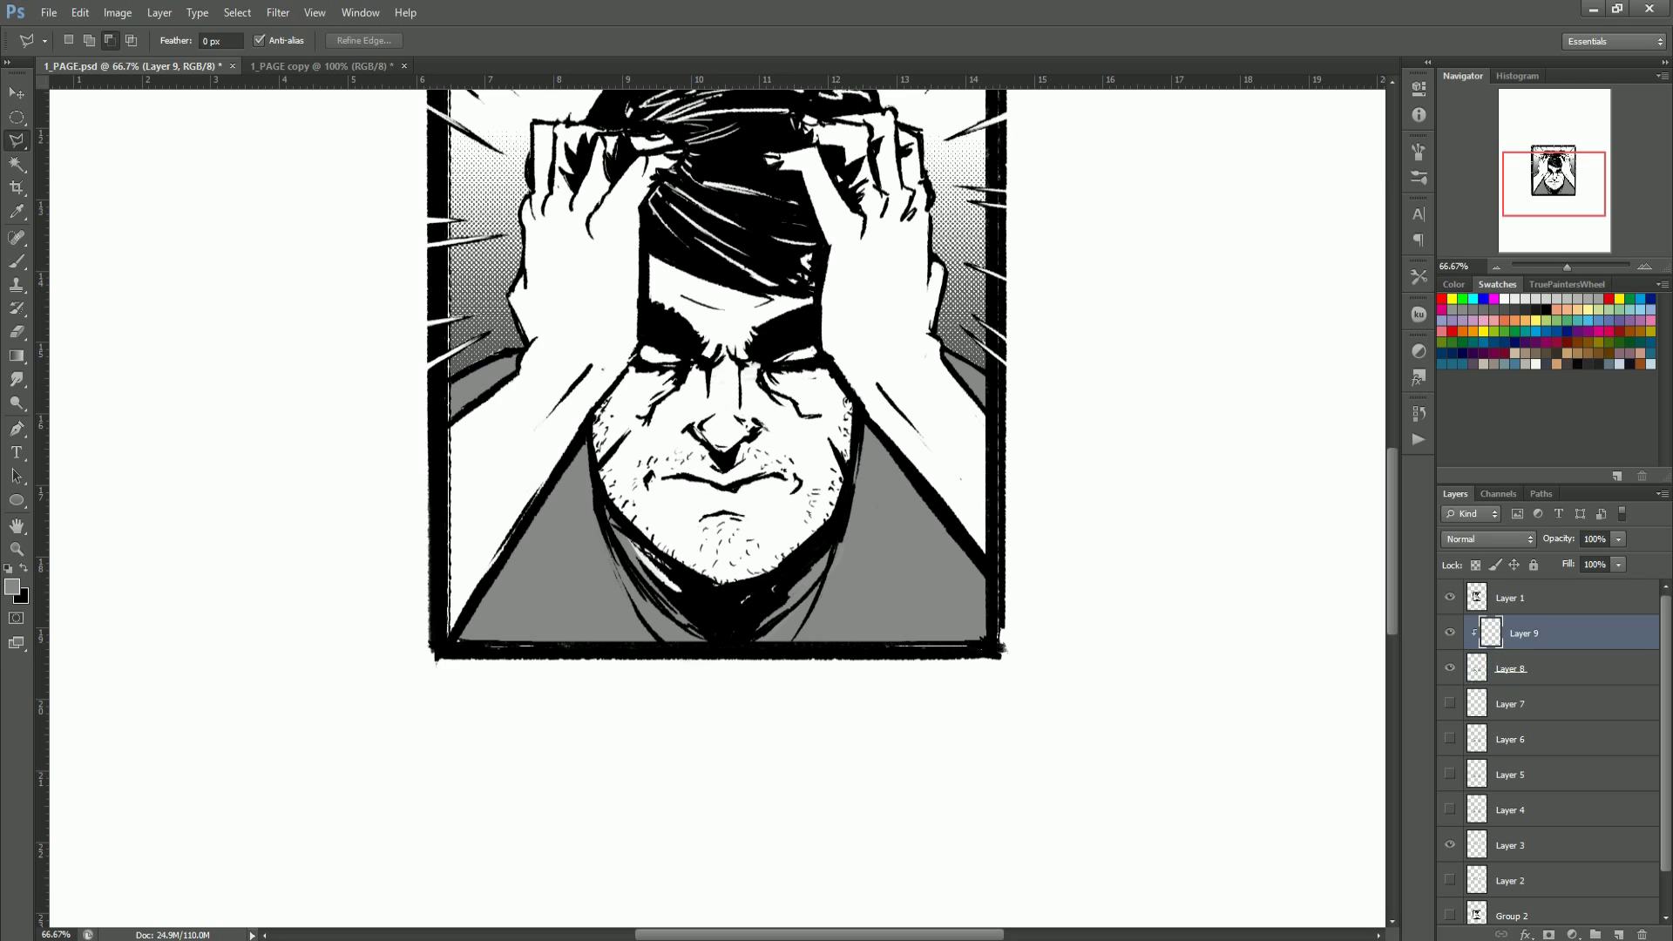
Step: Try to shade the gray shirt beside the right-hand forearm using a large dark gray Dissolve brush
key(b)
click(88, 41)
click(132, 217)
click(1526, 310)
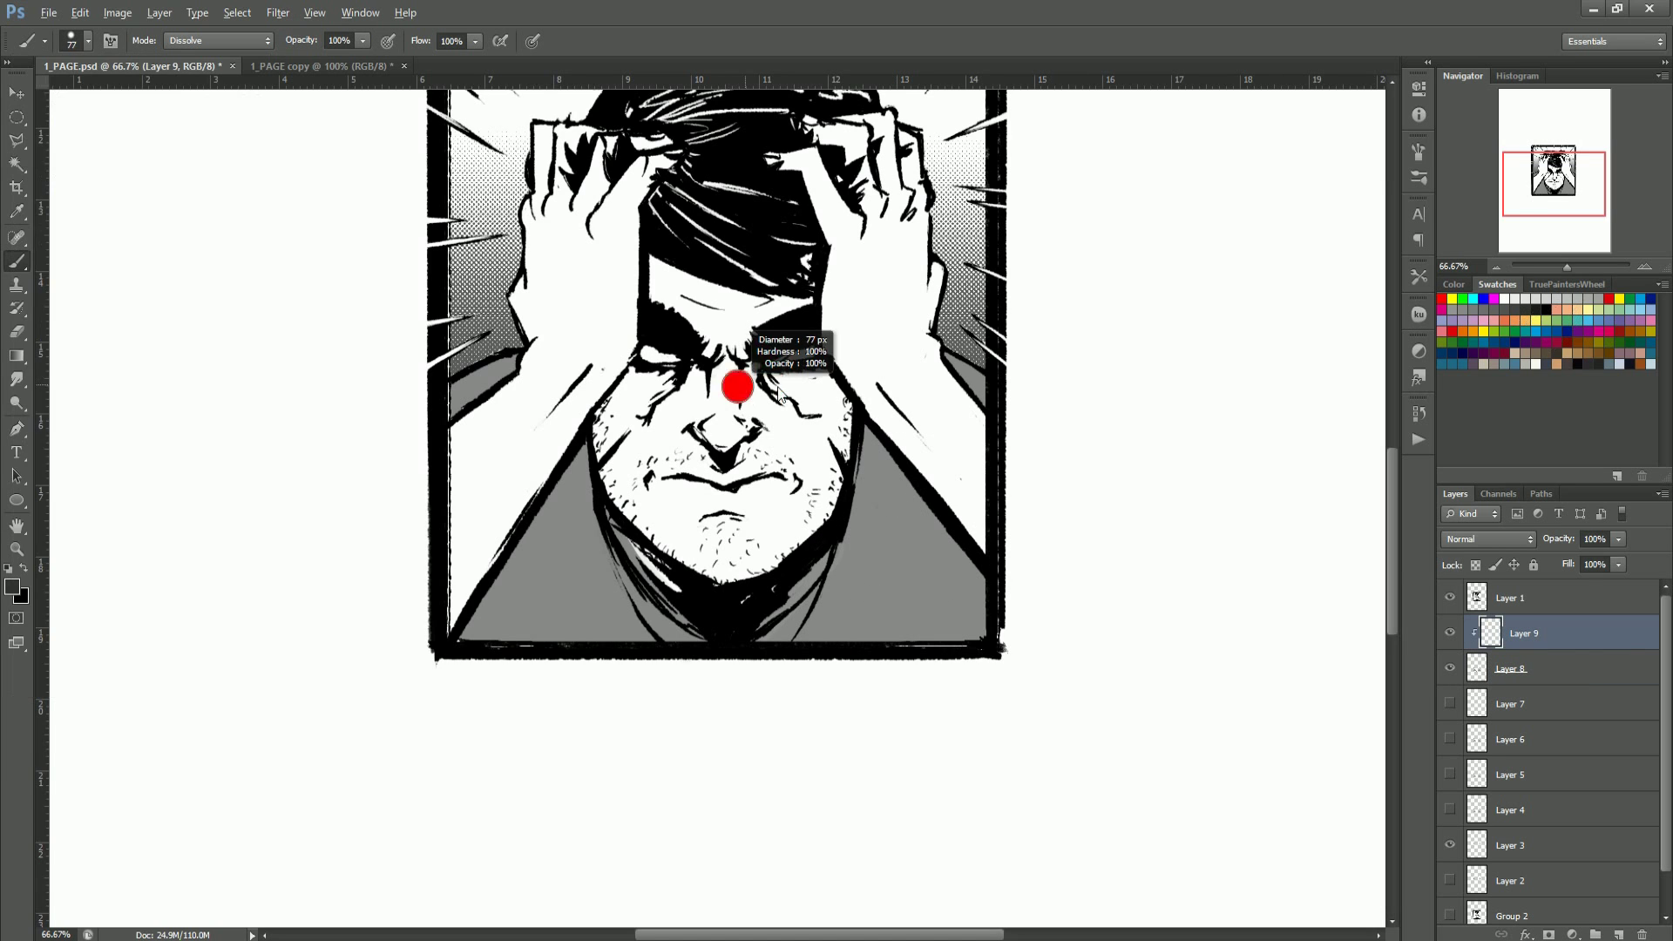
click(88, 41)
alt+right_click(865, 421)
drag(866, 422, 947, 422)
drag(898, 471, 941, 592)
key(ctrl+z)
drag(884, 475, 959, 610)
key(ctrl+z)
Step: Turn on pressure-controlled opacity for the brush and set its mode to Normal
click(388, 41)
click(218, 41)
click(187, 59)
key(ctrl+z)
Step: Paint soft dark shading on the clipped layer where the shirt meets both forearms
mouse_move(893, 467)
mouse_down()
mouse_move(945, 591)
mouse_move(906, 441)
mouse_move(958, 540)
mouse_up()
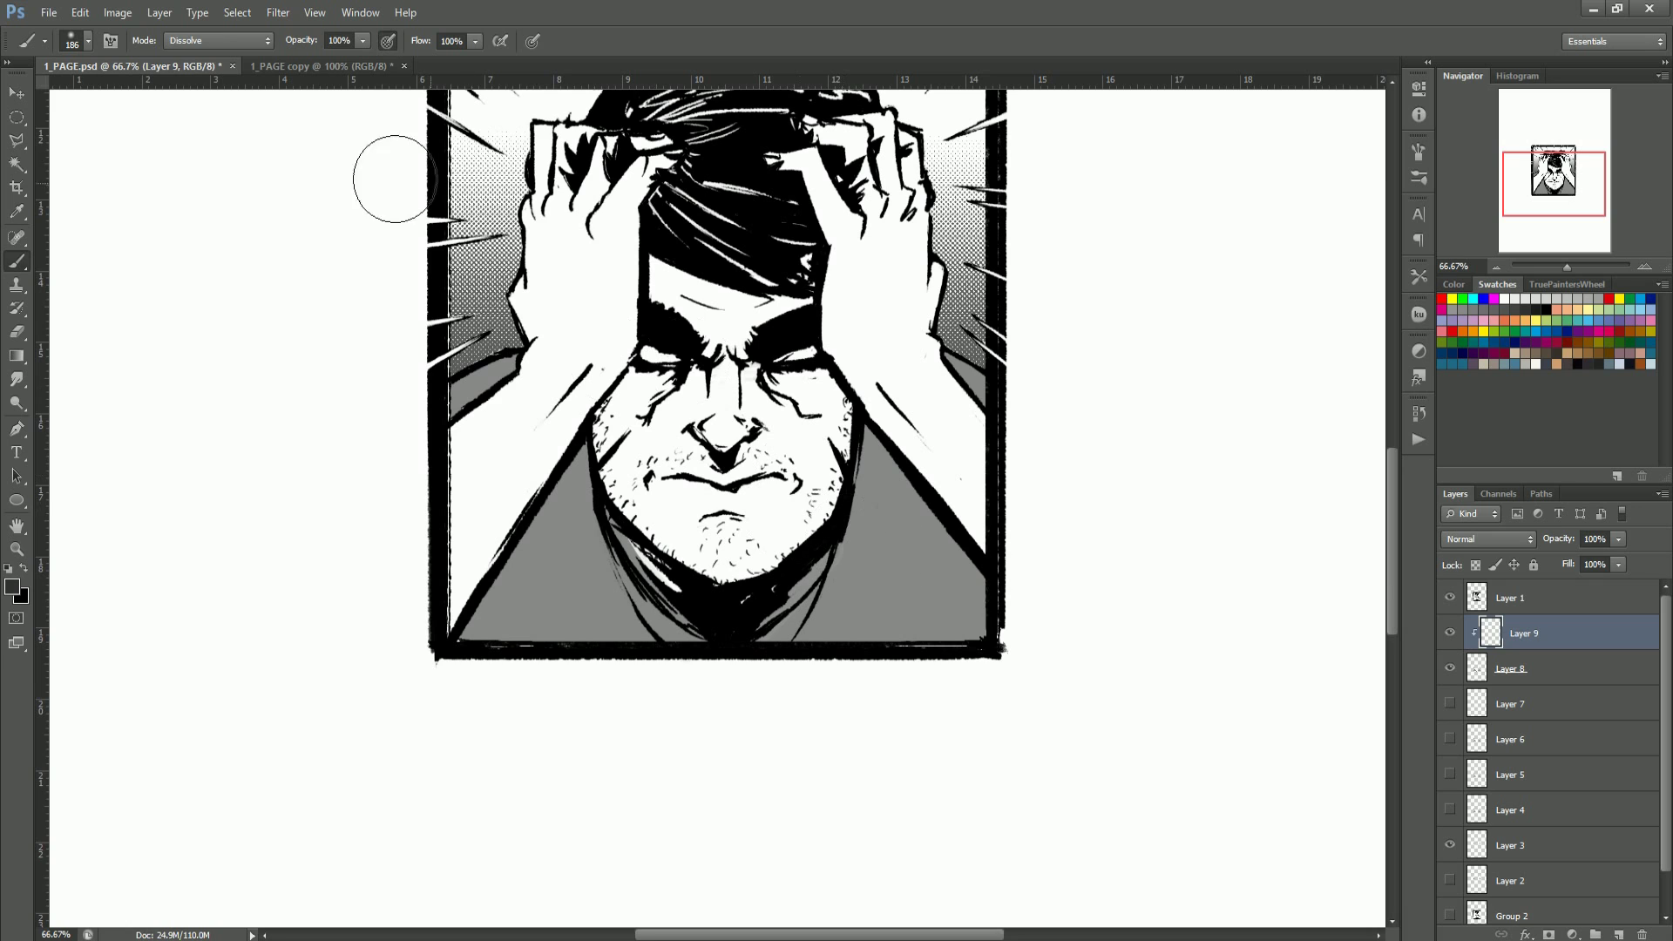
drag(610, 462, 565, 536)
drag(828, 471, 810, 510)
drag(571, 373, 531, 390)
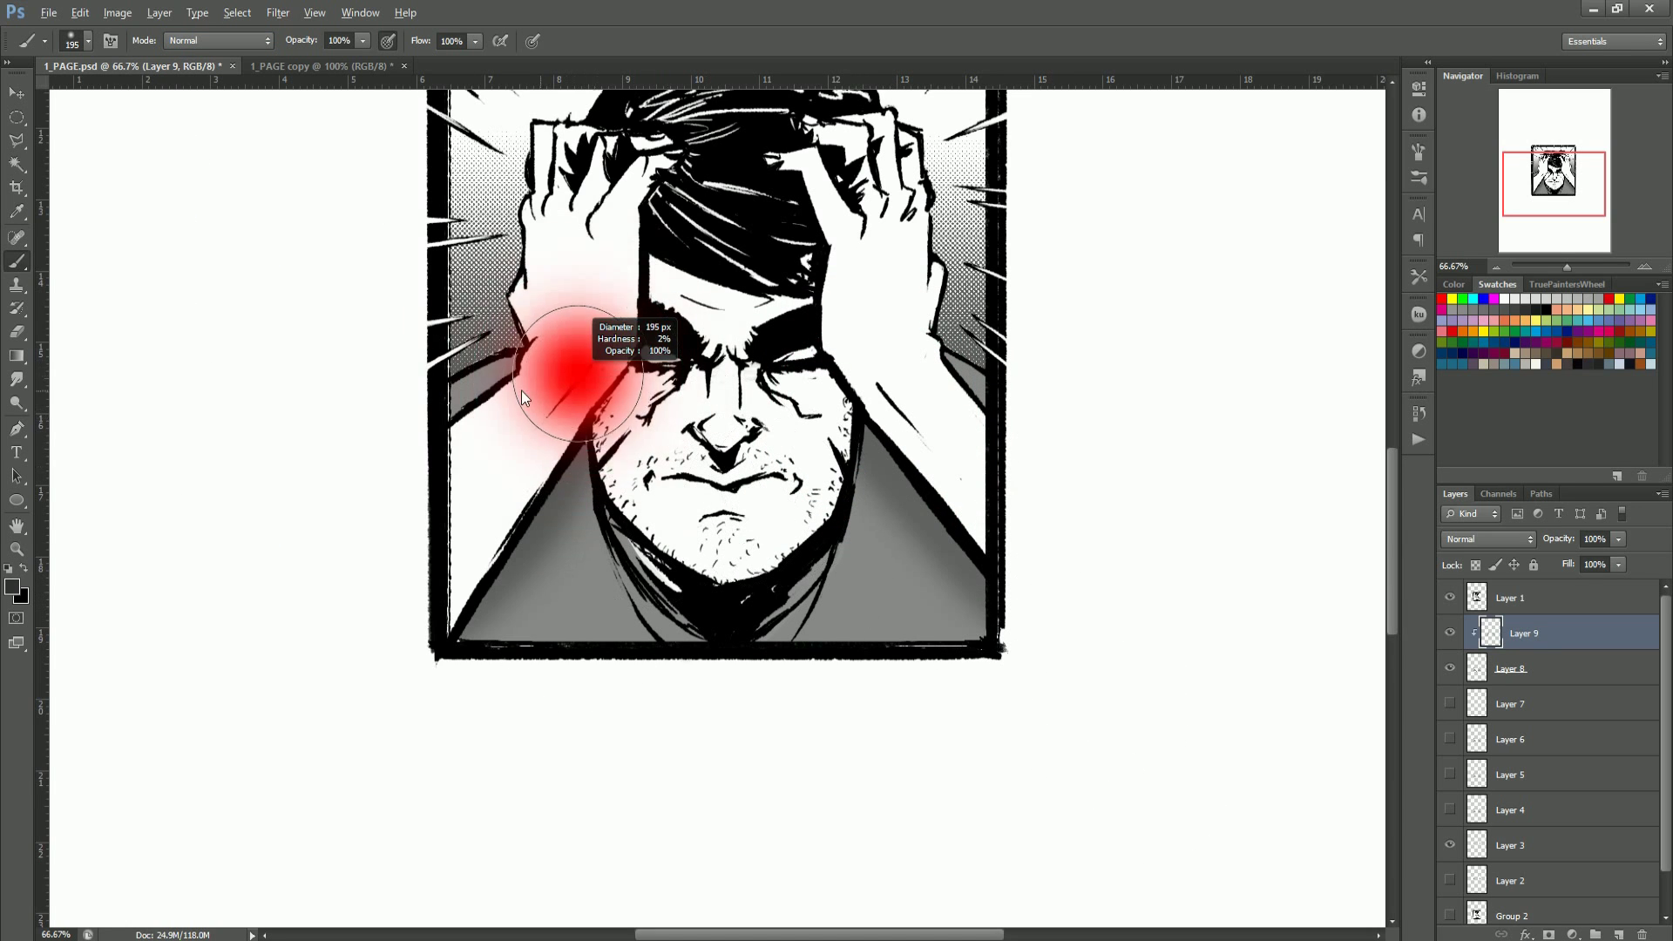
Step: Hide the halftone background on Layer 3, leaving the line art, shading and gray shirt layers visible
key(z)
alt+click(741, 522)
alt+click(741, 523)
alt+click(740, 523)
drag(759, 516, 863, 516)
right_click(1564, 643)
click(1457, 669)
drag(1450, 668, 1455, 845)
click(1450, 598)
click(1450, 598)
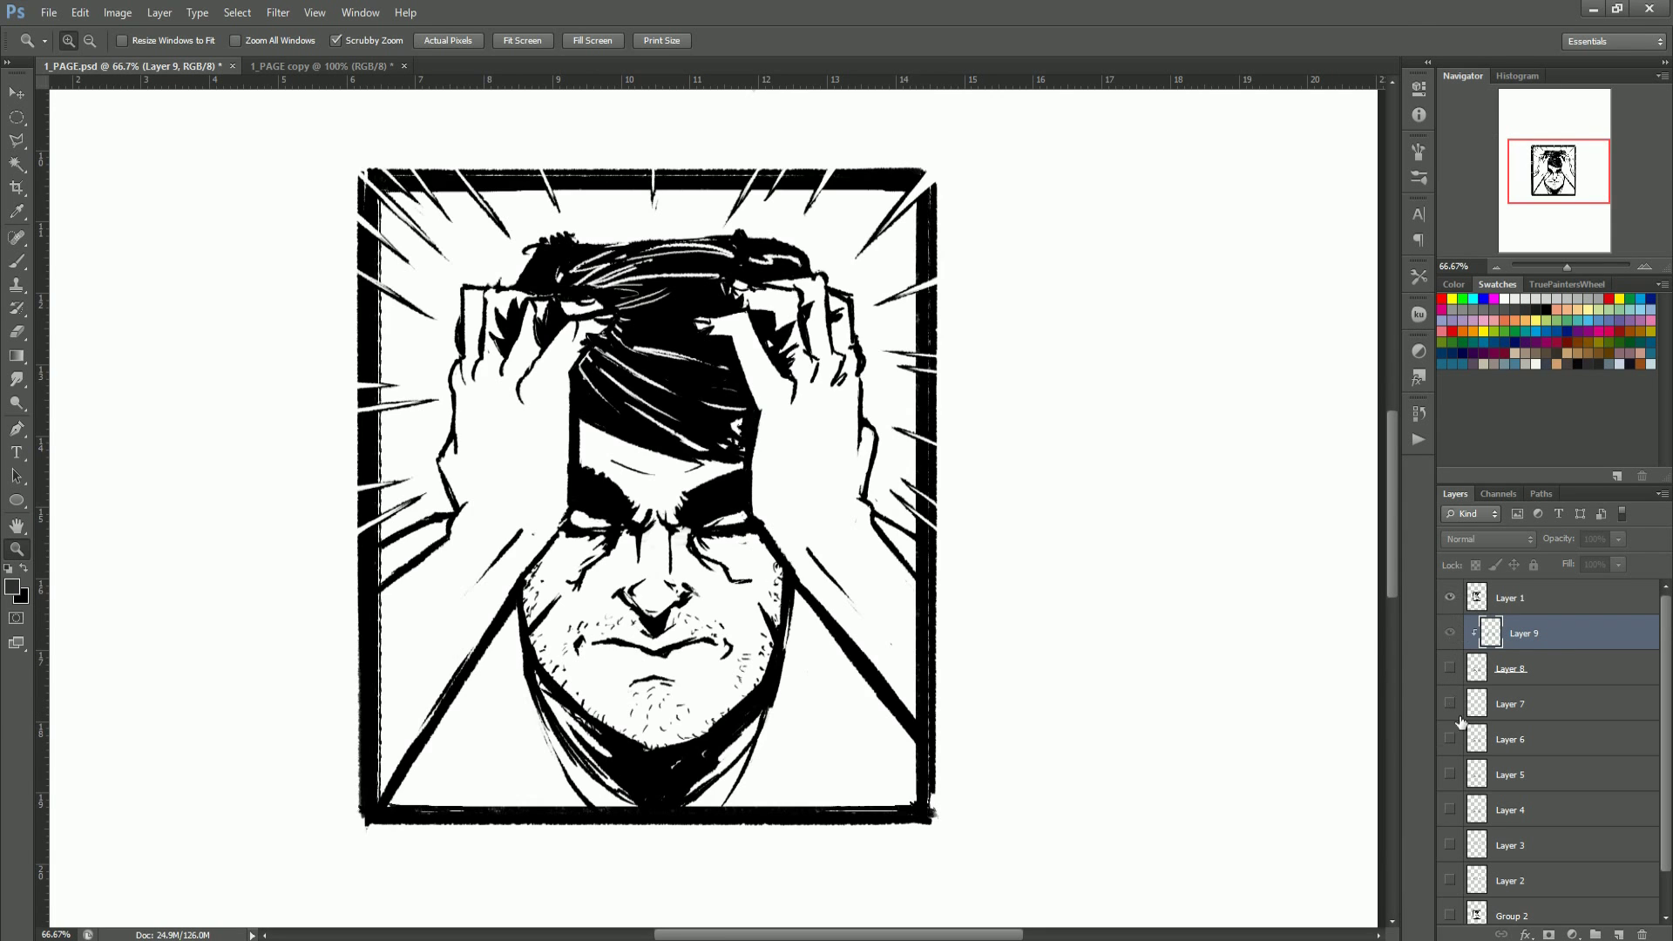
click(1450, 668)
Step: Release the shading layer from the gray shirt layer to compare, and clip it back again
key(b)
drag(1502, 641, 1497, 686)
key(ctrl+bracketright)
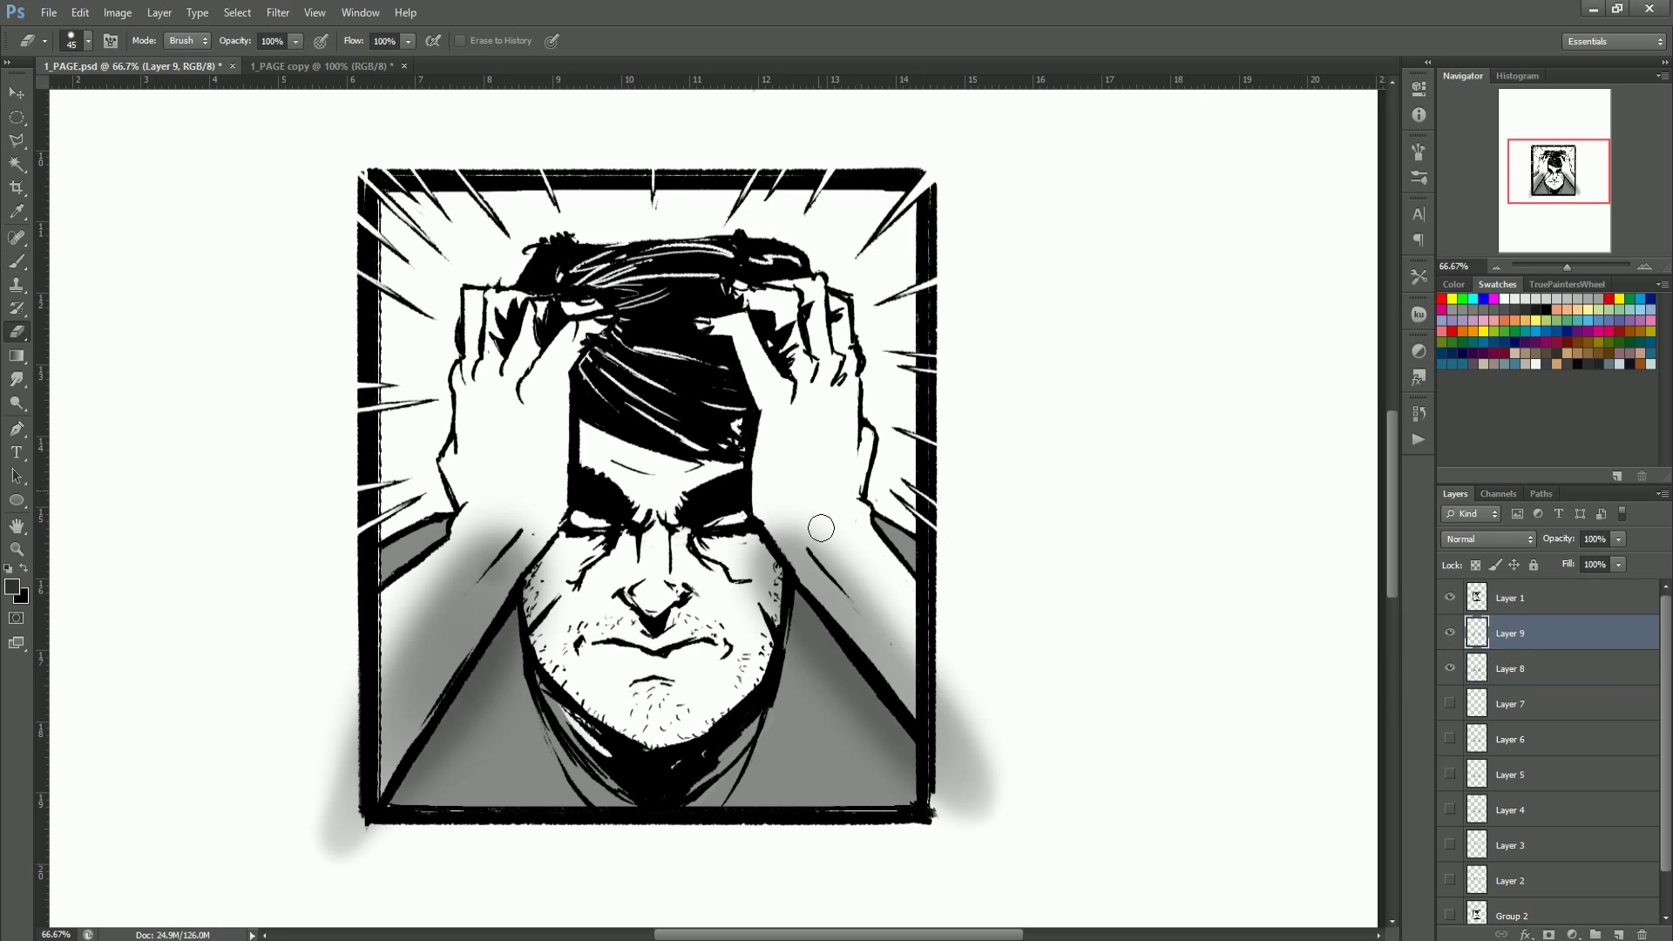
key(ctrl+alt+g)
alt+right_click(791, 510)
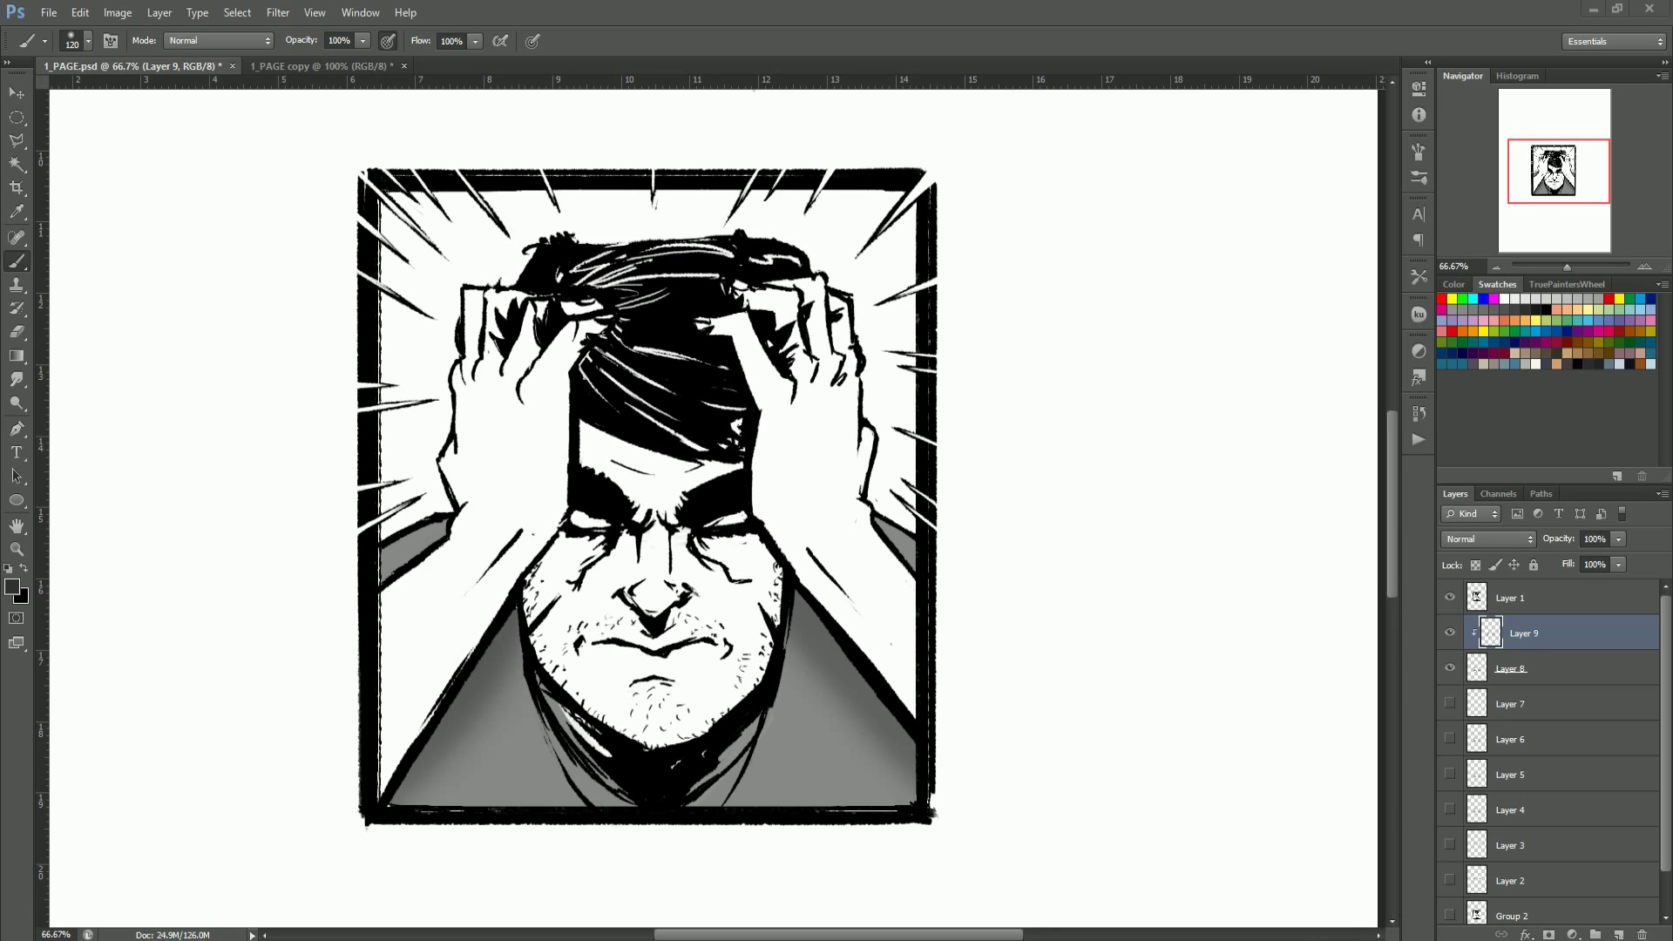
Step: Save the file and delete the clipped shading layer
key(ctrl+s)
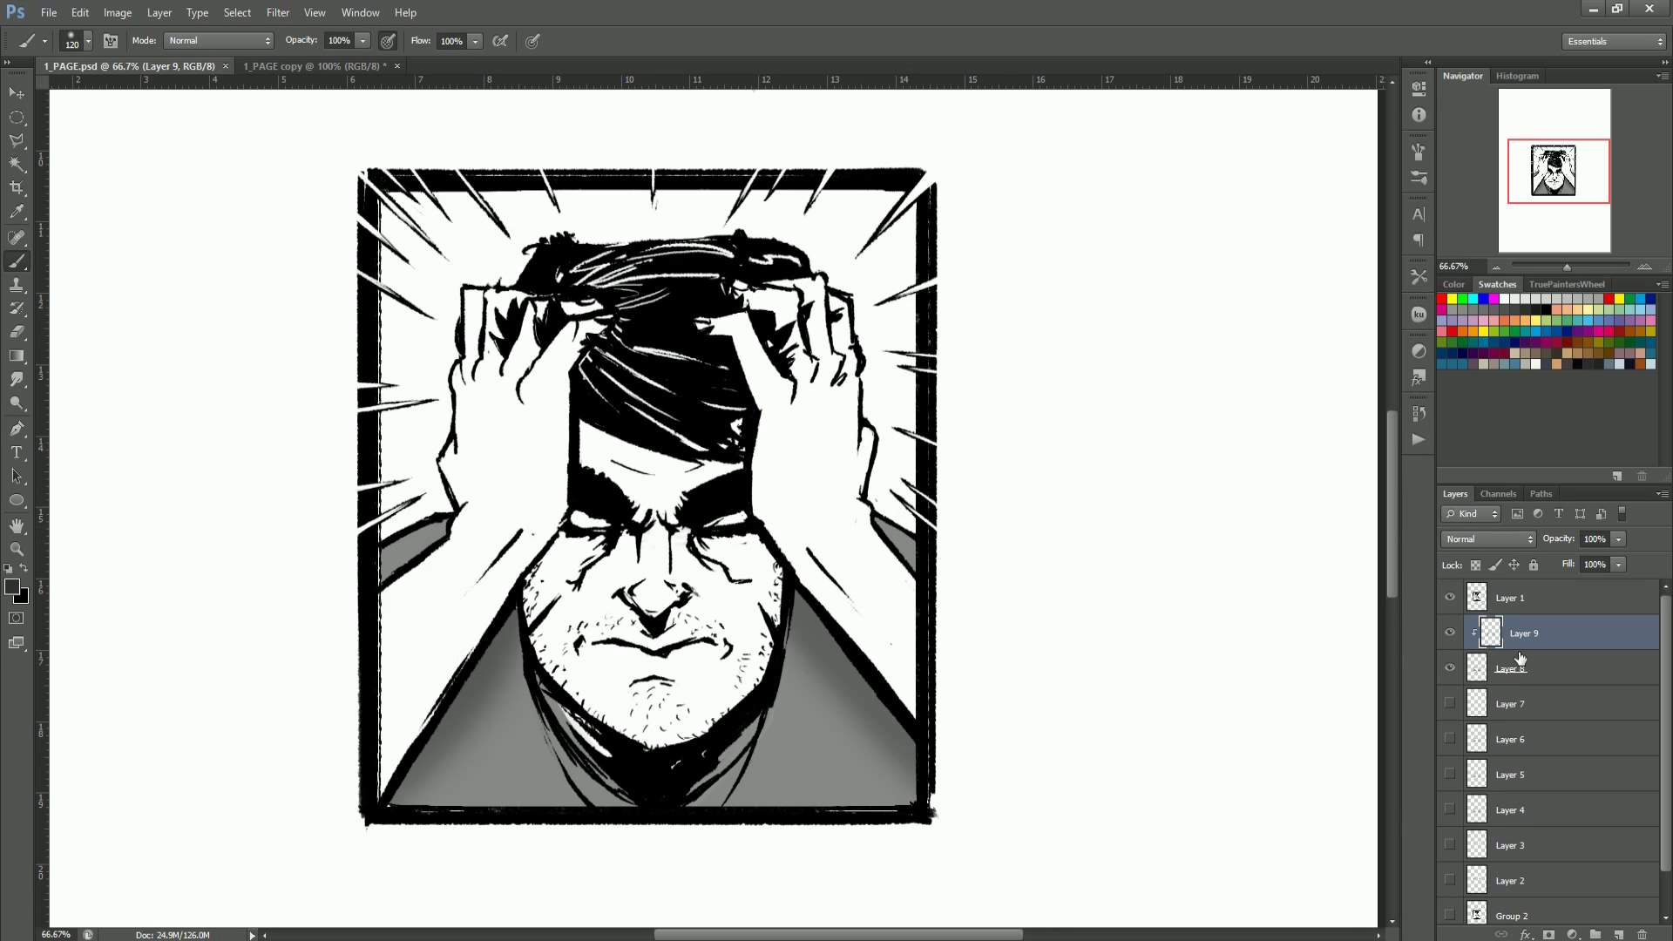
click(1495, 671)
click(1504, 642)
key(Delete)
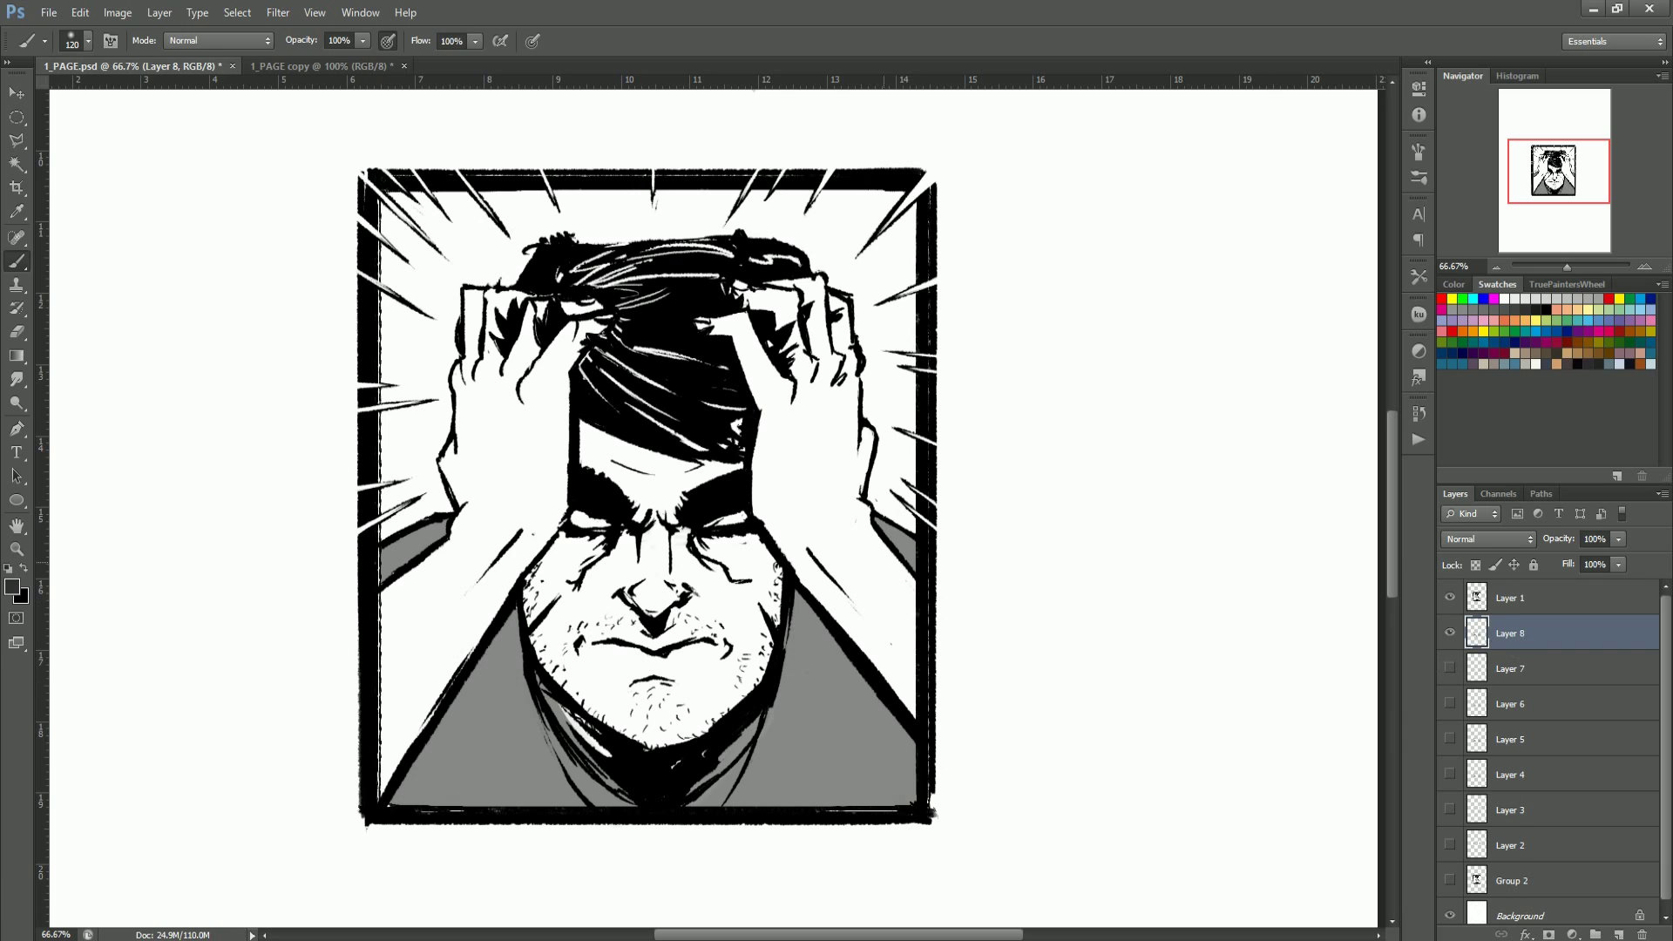
Step: Select all gray shirt areas with a non-contiguous Magic Wand and add a new layer above them
key(w)
click(833, 697)
key(ctrl+d)
click(491, 40)
click(787, 732)
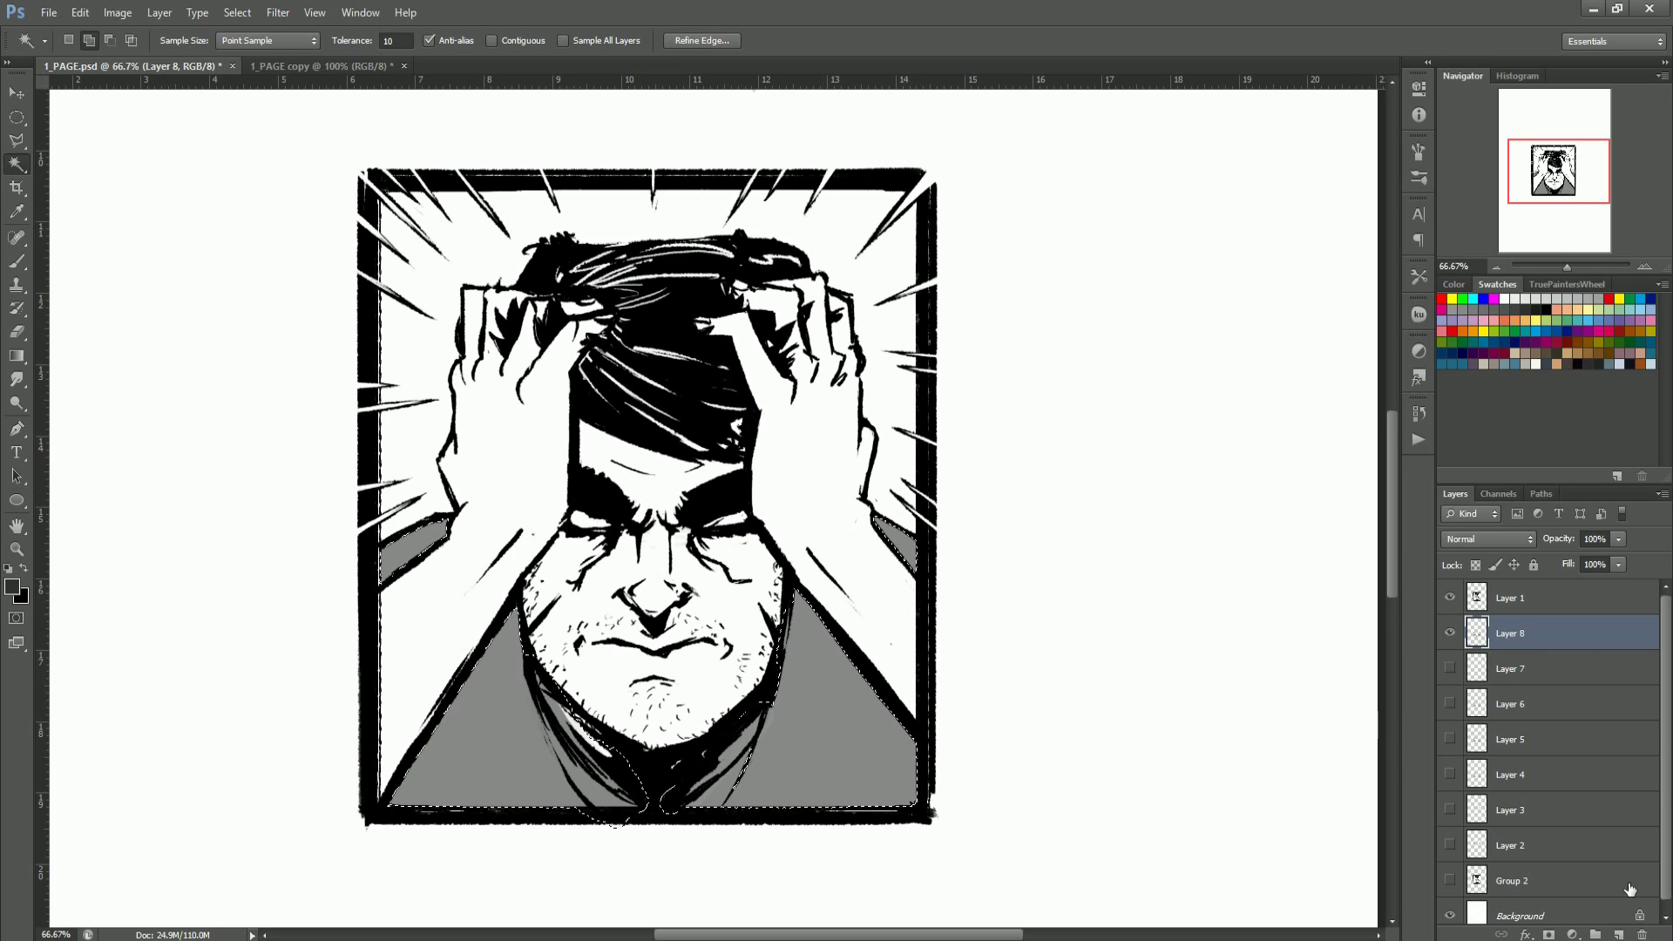
click(1618, 933)
Step: Paint soft dark shading inside the selection where the shirt meets the forearms
key(b)
drag(797, 601, 951, 813)
key(ctrl+z)
drag(803, 590, 775, 601)
drag(797, 610, 902, 780)
key(ctrl+z)
drag(800, 508, 748, 559)
mouse_move(509, 614)
mouse_down()
mouse_move(392, 802)
mouse_move(457, 636)
mouse_up()
key(ctrl+z)
Step: Enlarge the brush and shade the small shirt areas behind both forearms near the panel borders
key(bracketright)
key(bracketright)
key(bracketright)
key(bracketright)
key(bracketright)
key(bracketright)
key(bracketright)
drag(434, 505, 387, 505)
key(ctrl+z)
drag(384, 575, 435, 541)
drag(874, 522, 915, 558)
Step: Select the areas outside the black ink from Layer 1 and make the shading layer active again
key(z)
mouse_move(819, 593)
mouse_down()
mouse_move(767, 610)
mouse_move(828, 610)
mouse_up()
drag(747, 527, 715, 527)
drag(1011, 431, 1063, 492)
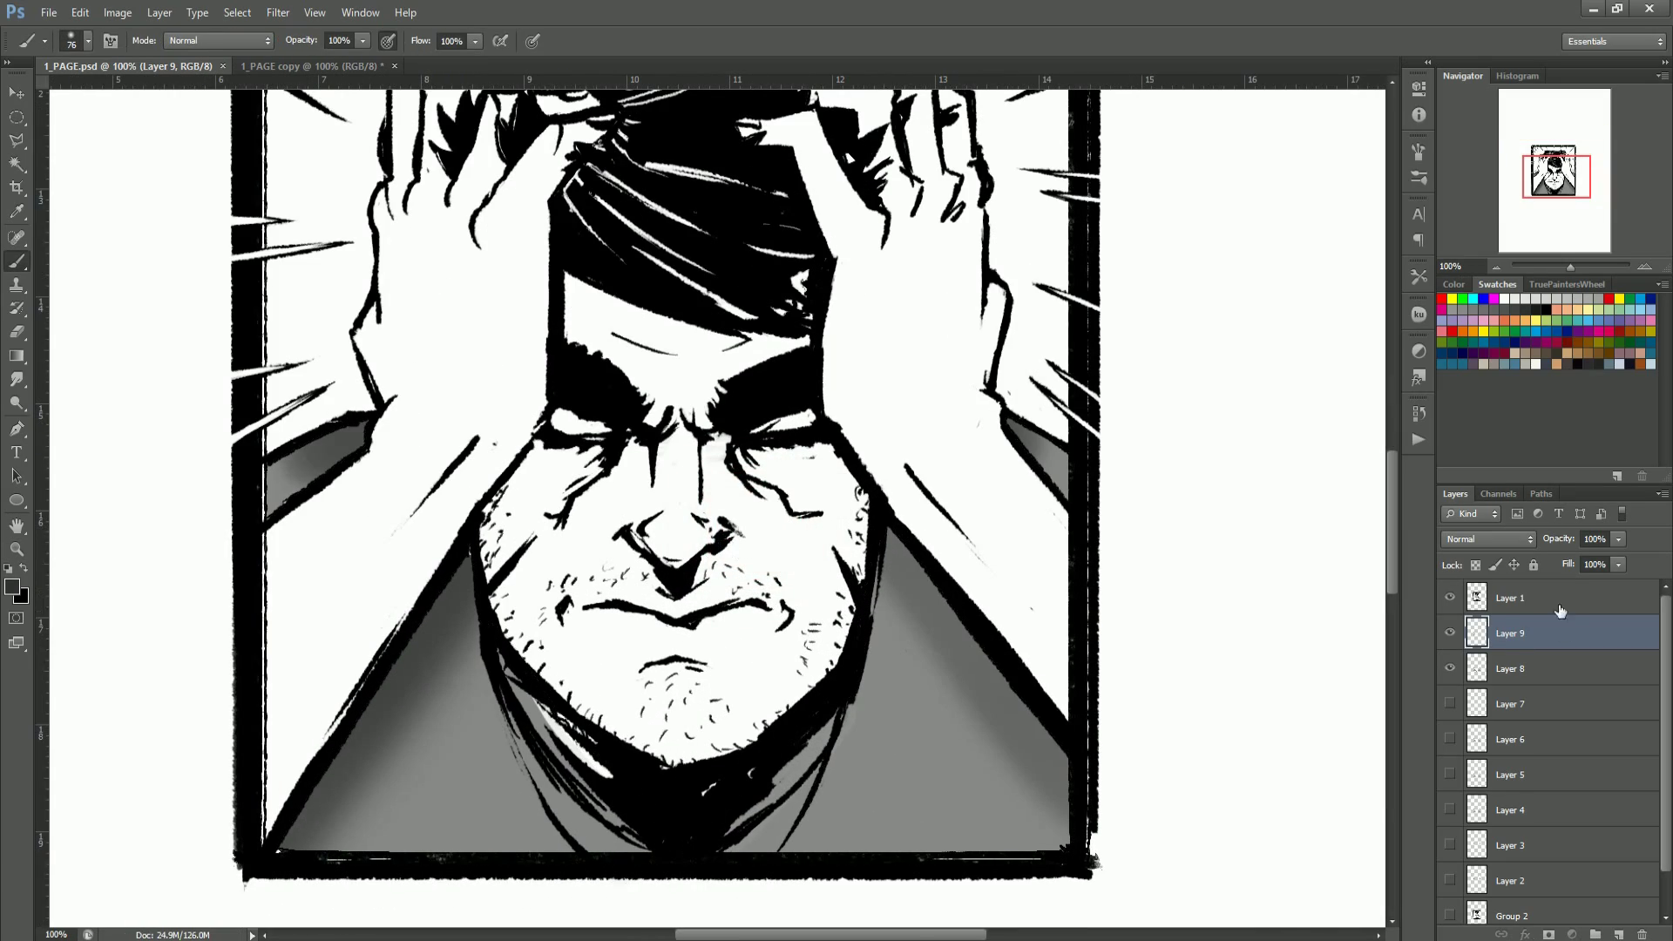
click(1560, 603)
key(w)
click(782, 577)
key(b)
key(alt+bracketleft)
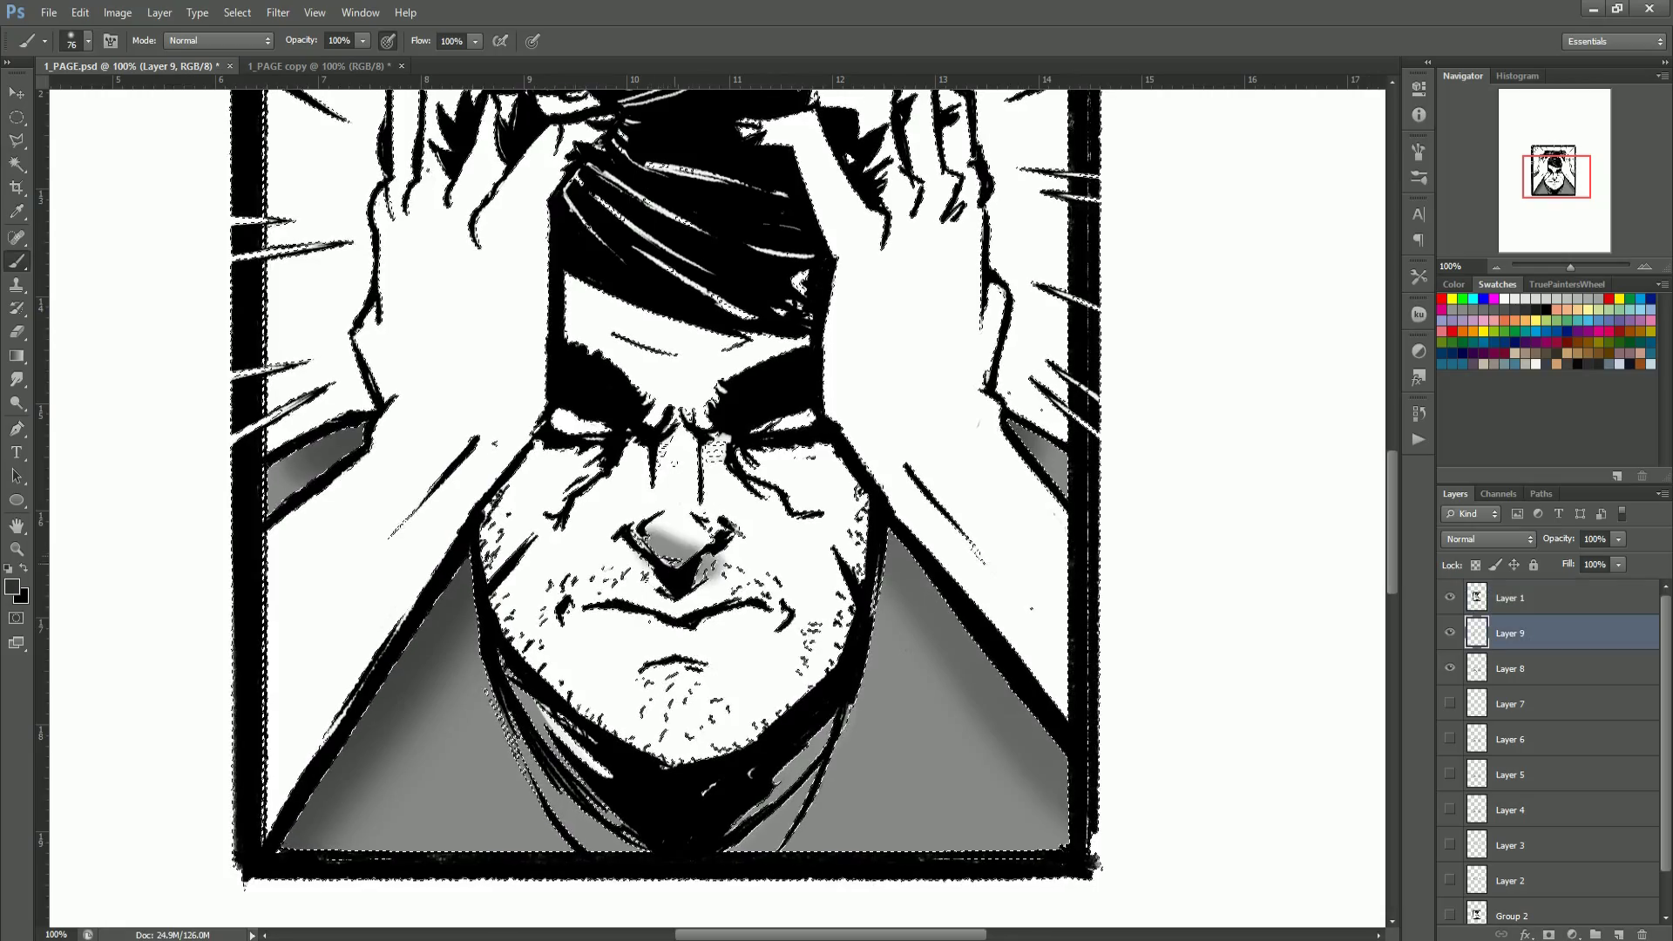
Step: Softly shade the nose, eyes, forehead below the hair, chin and inner forearms within the selection
key(bracketleft)
mouse_move(627, 553)
mouse_down()
mouse_move(675, 588)
mouse_move(725, 545)
mouse_up()
drag(747, 448, 794, 448)
mouse_move(756, 440)
mouse_down()
mouse_move(806, 427)
mouse_move(858, 523)
mouse_up()
key(ctrl+z)
drag(522, 488, 493, 488)
drag(471, 545, 531, 462)
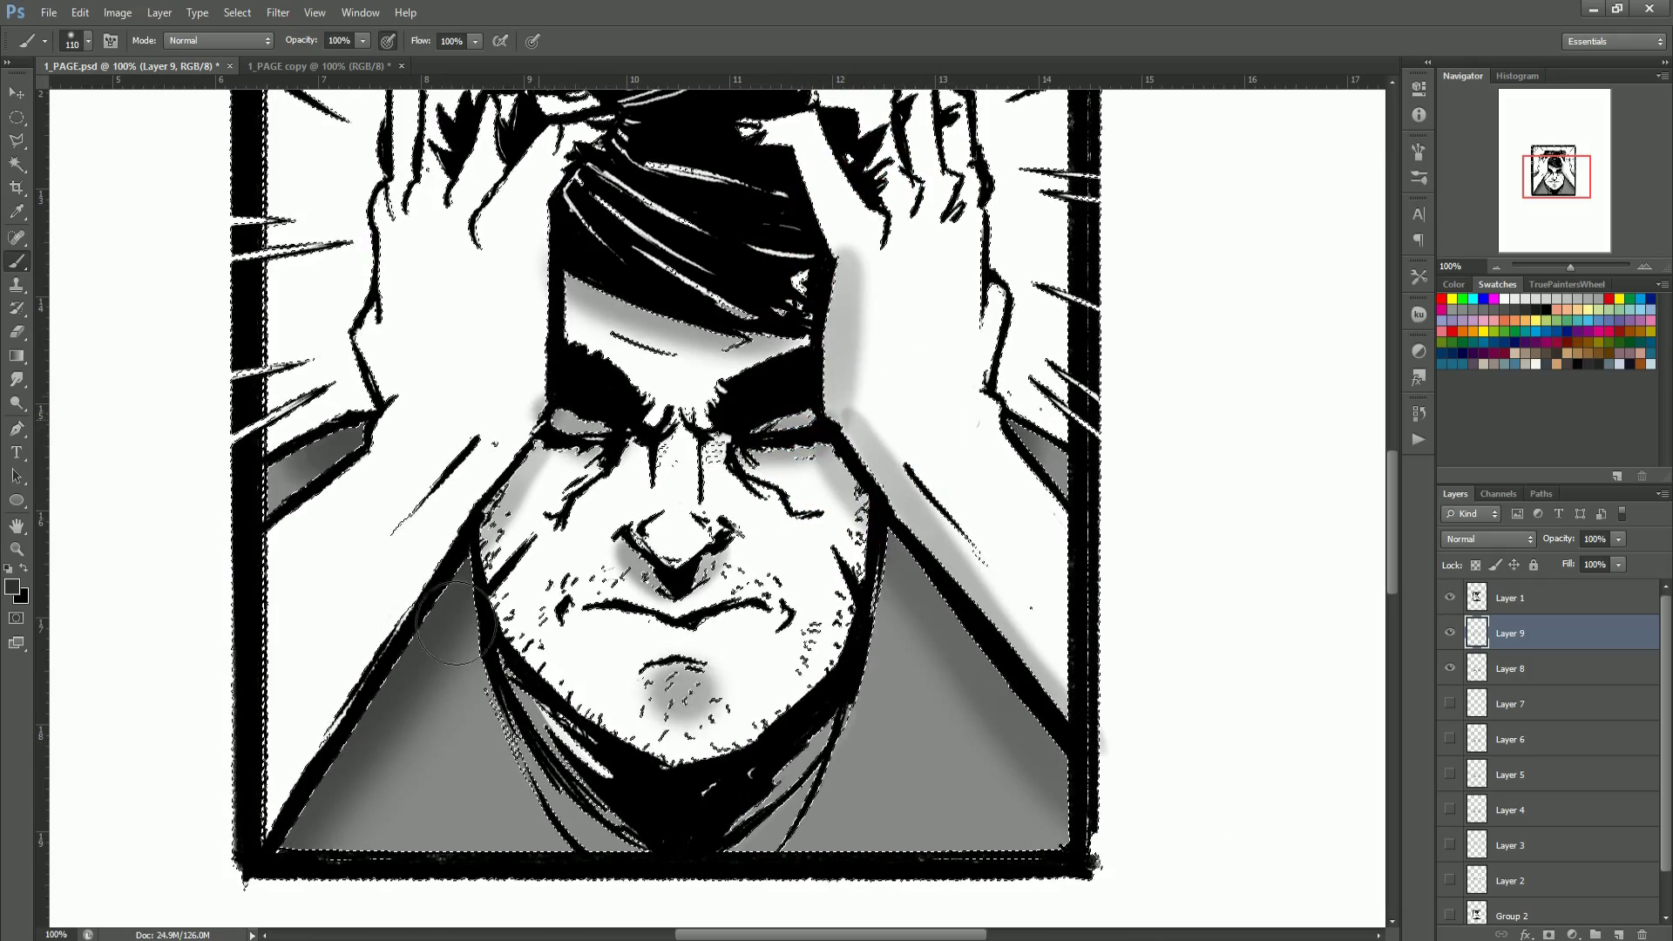
Step: Clear the selection and save the shaded panel
key(z)
alt+click(779, 338)
alt+click(779, 338)
key(ctrl+d)
key(ctrl+s)
Step: Delete the unneeded Group 2 and Layer 2
drag(1663, 666, 1660, 732)
click(1450, 738)
click(1451, 671)
click(1452, 876)
click(1451, 876)
click(1517, 876)
key(Delete)
click(1451, 872)
click(1450, 871)
click(1474, 876)
key(Delete)
Step: Toggle Layers 3, 4 and 5 on and off to examine what each one contains
click(1454, 843)
click(1453, 843)
click(1453, 810)
click(1479, 812)
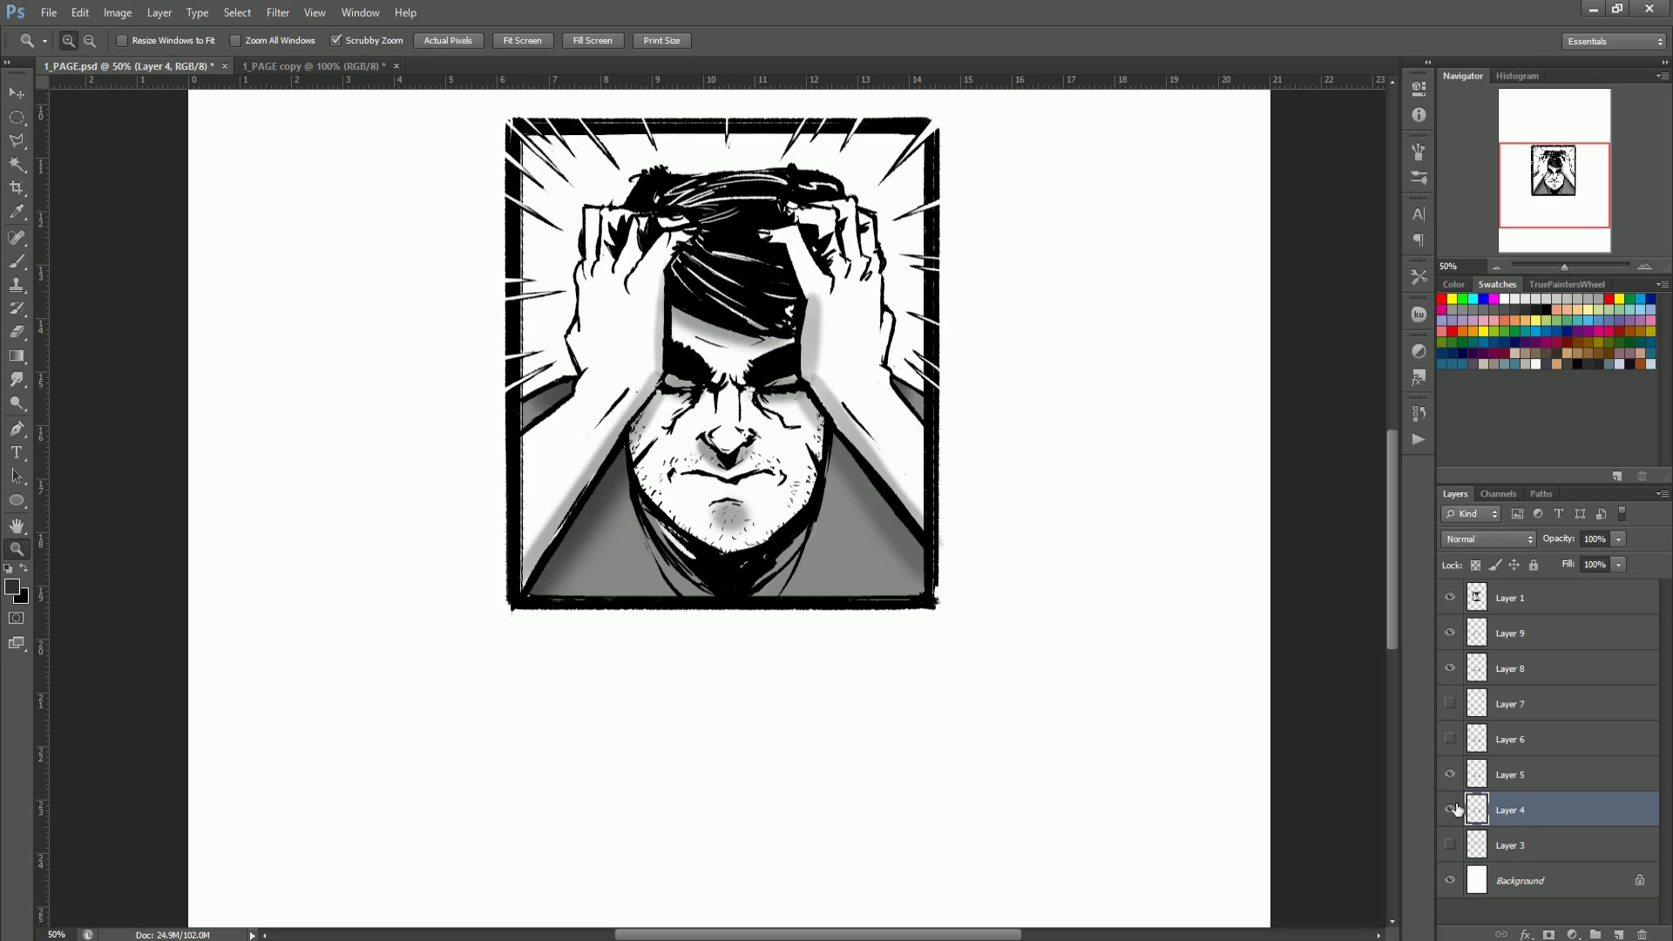
click(1451, 597)
click(1451, 809)
click(1451, 810)
click(1453, 772)
click(1451, 809)
click(1451, 816)
drag(1186, 772, 1031, 616)
click(1451, 809)
click(1452, 599)
click(805, 590)
alt+click(804, 590)
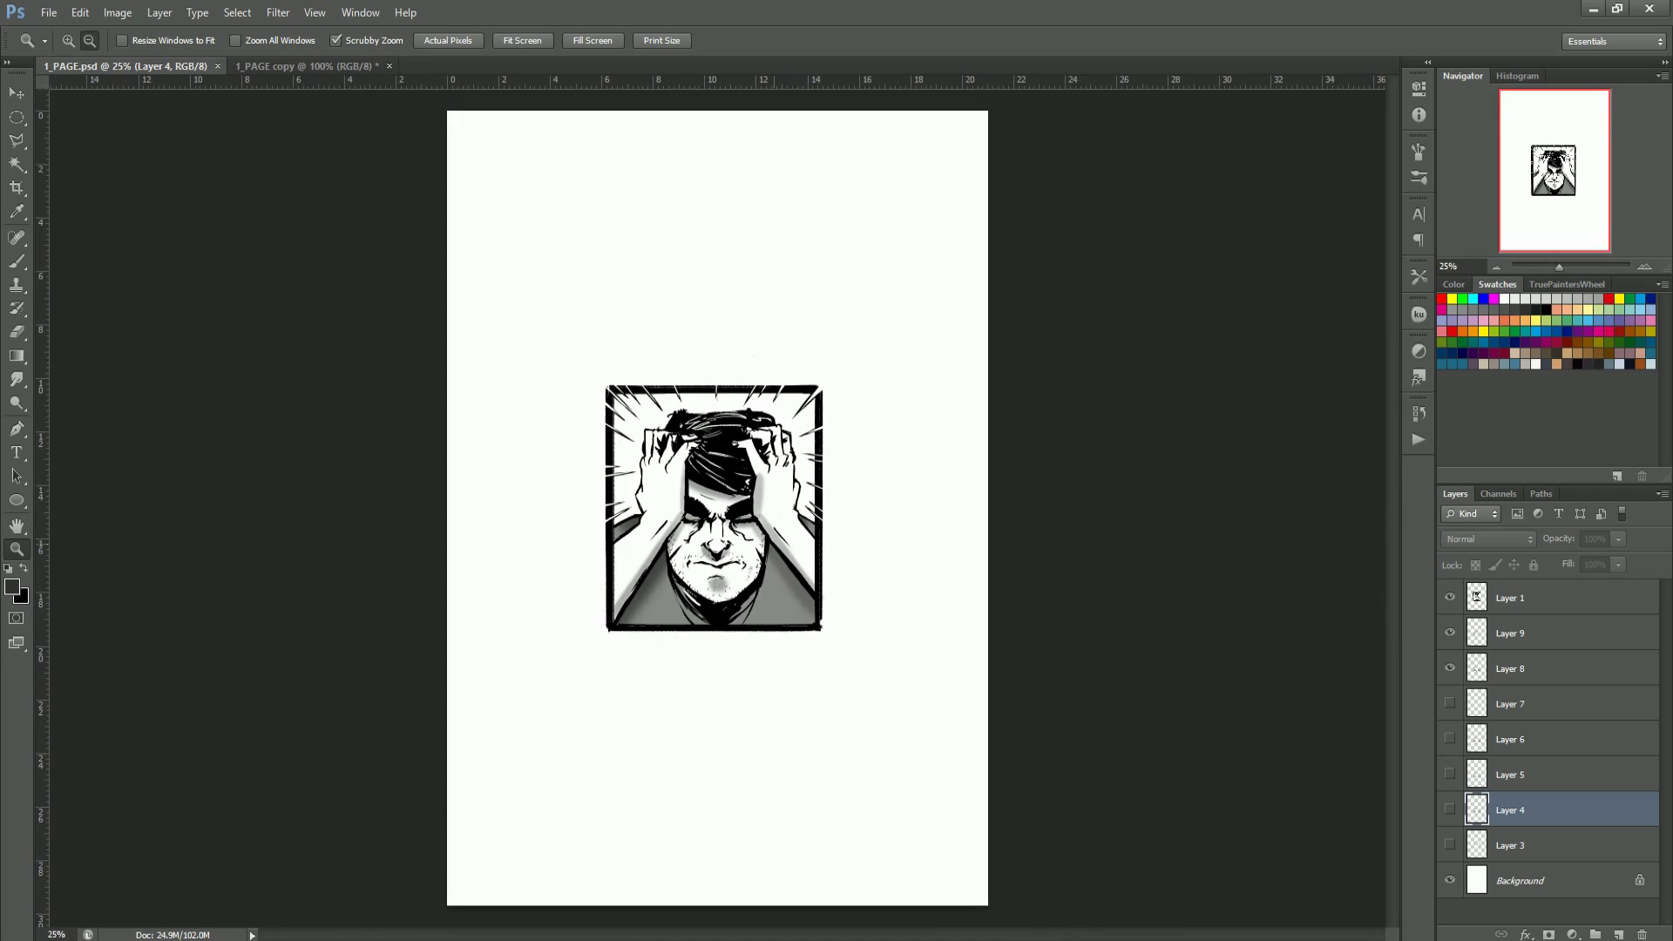
Step: Make the shading on Layer 9 active and hide every other layer except the background
click(789, 590)
click(1511, 632)
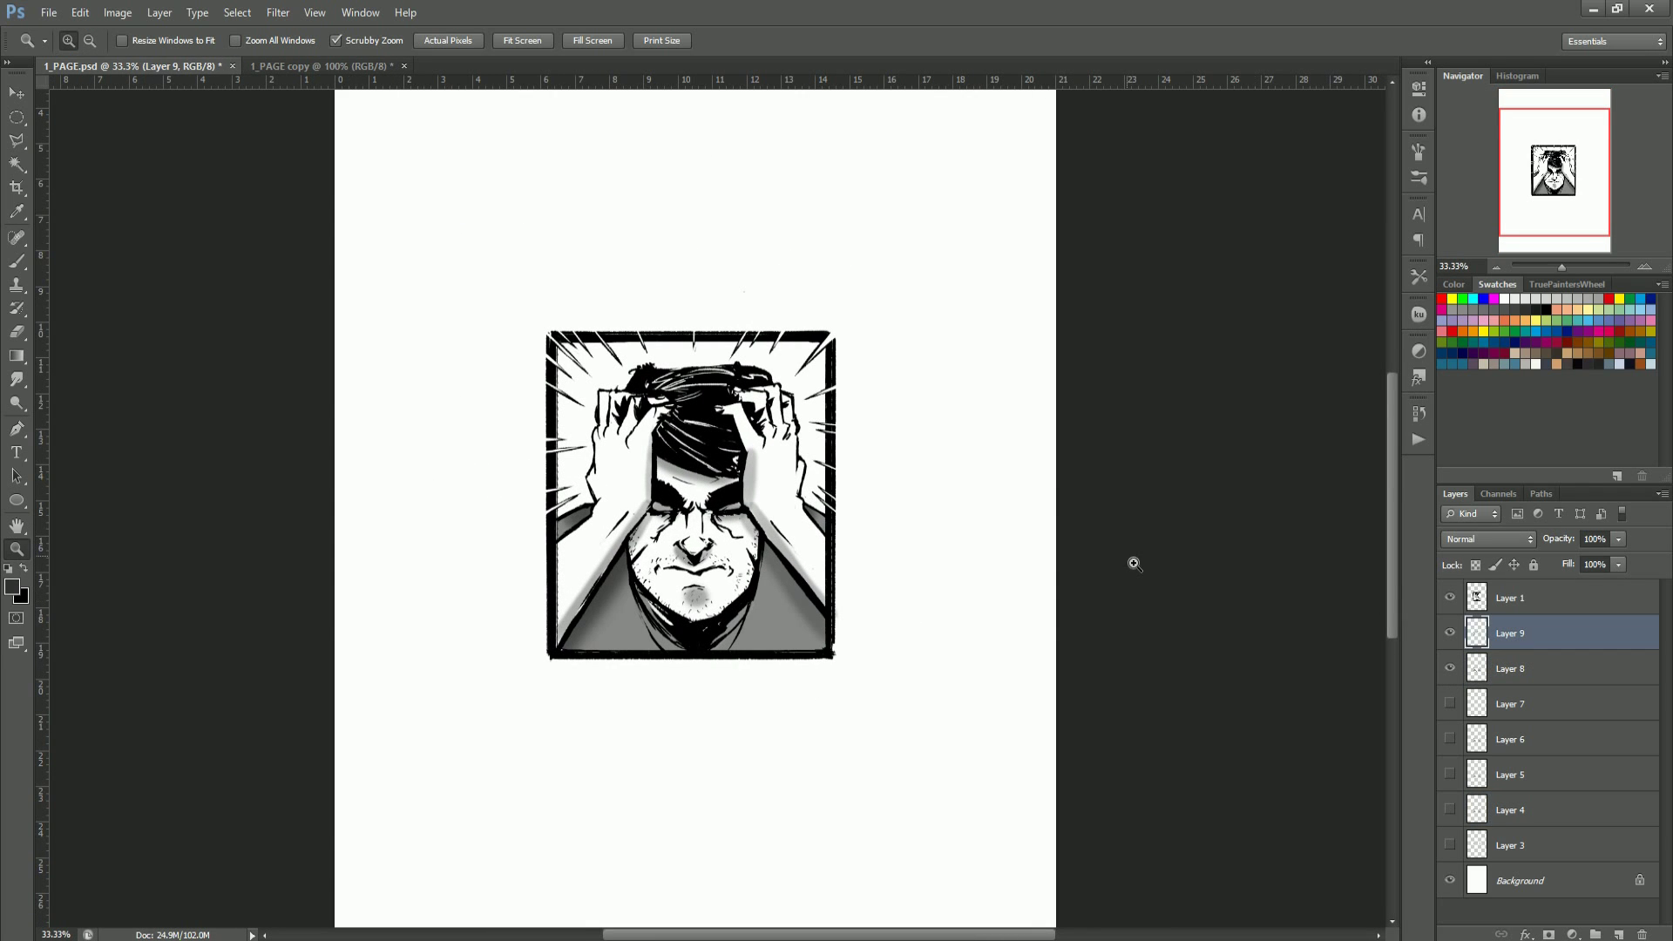
click(1450, 739)
click(1450, 845)
click(712, 508)
click(1450, 667)
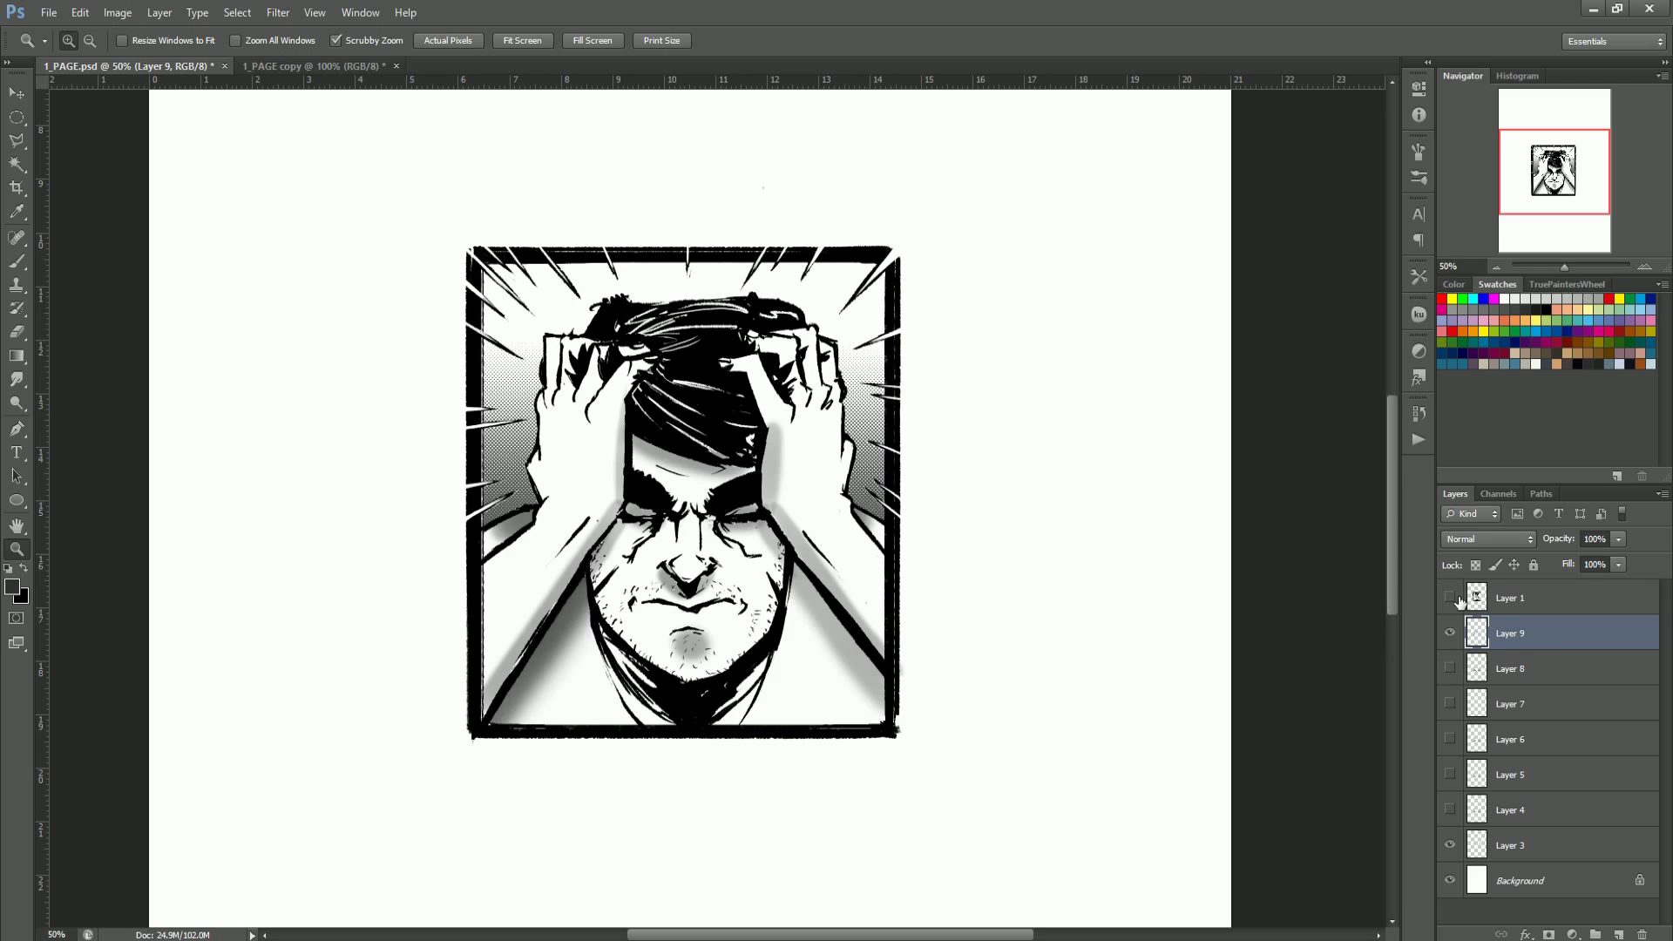
click(1450, 597)
click(1450, 845)
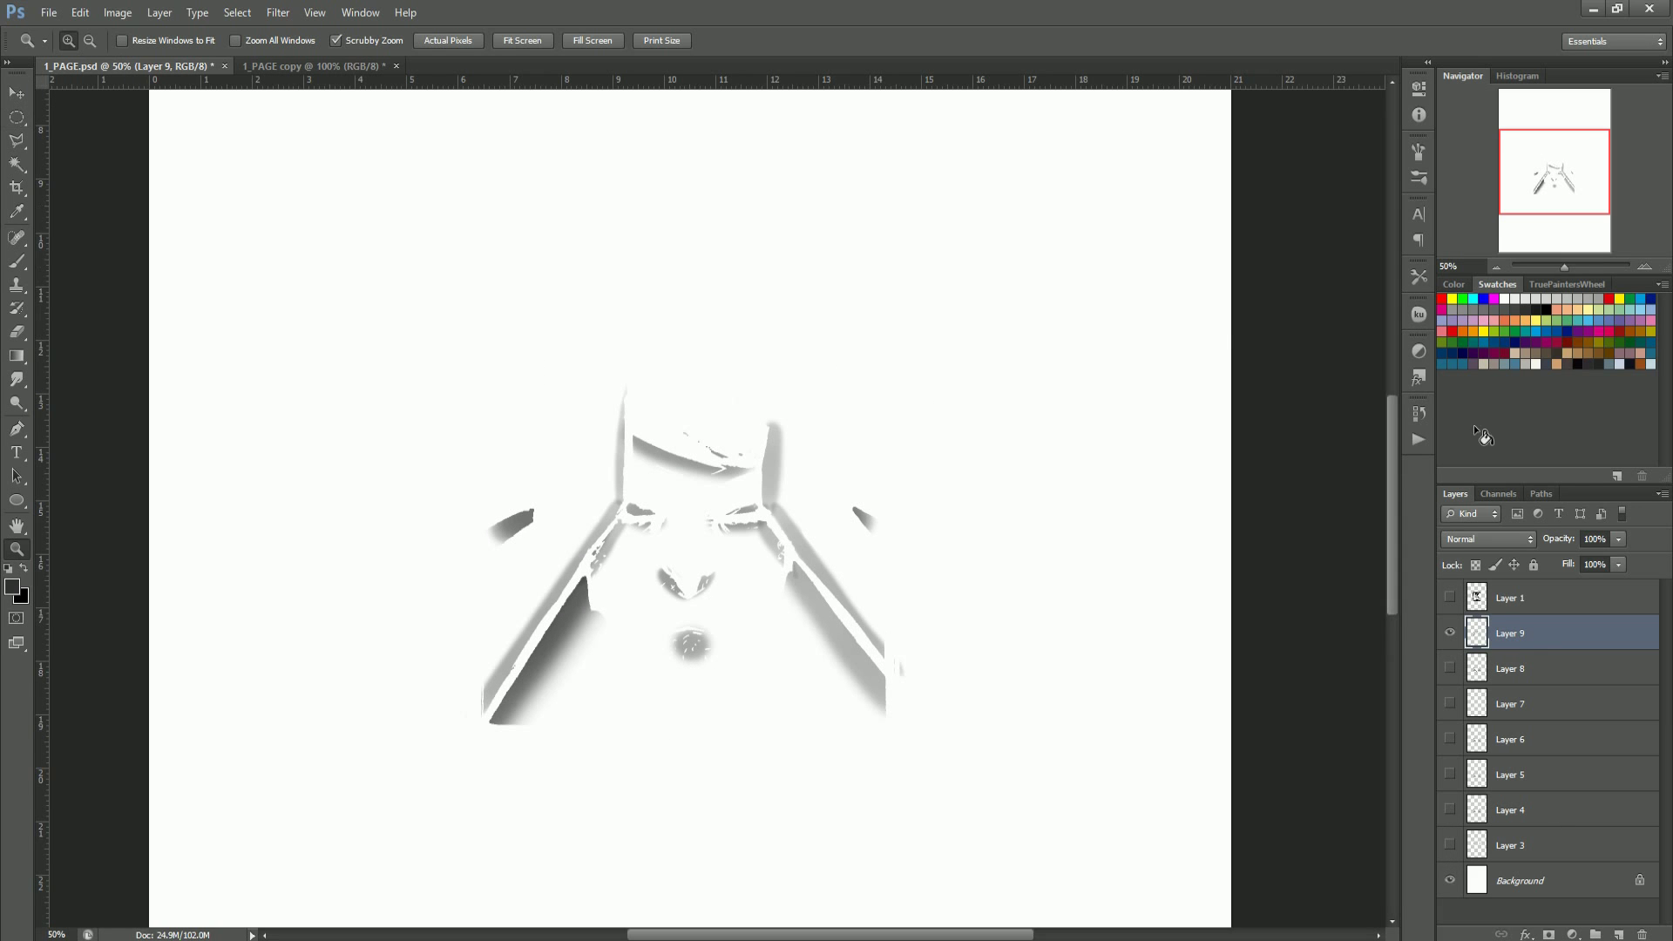
Step: Switch to the 1_PAGE copy document, add a new layer and convert the image to Grayscale
click(288, 67)
click(1618, 934)
click(1521, 633)
click(118, 13)
mouse_move(139, 32)
click(357, 55)
click(997, 357)
Step: Fill the copy's background with white and make the empty Layer 1 active
key(alt+BackSpace)
key(ctrl+s)
click(1069, 478)
click(1575, 608)
scroll(1101, 474, down, 4)
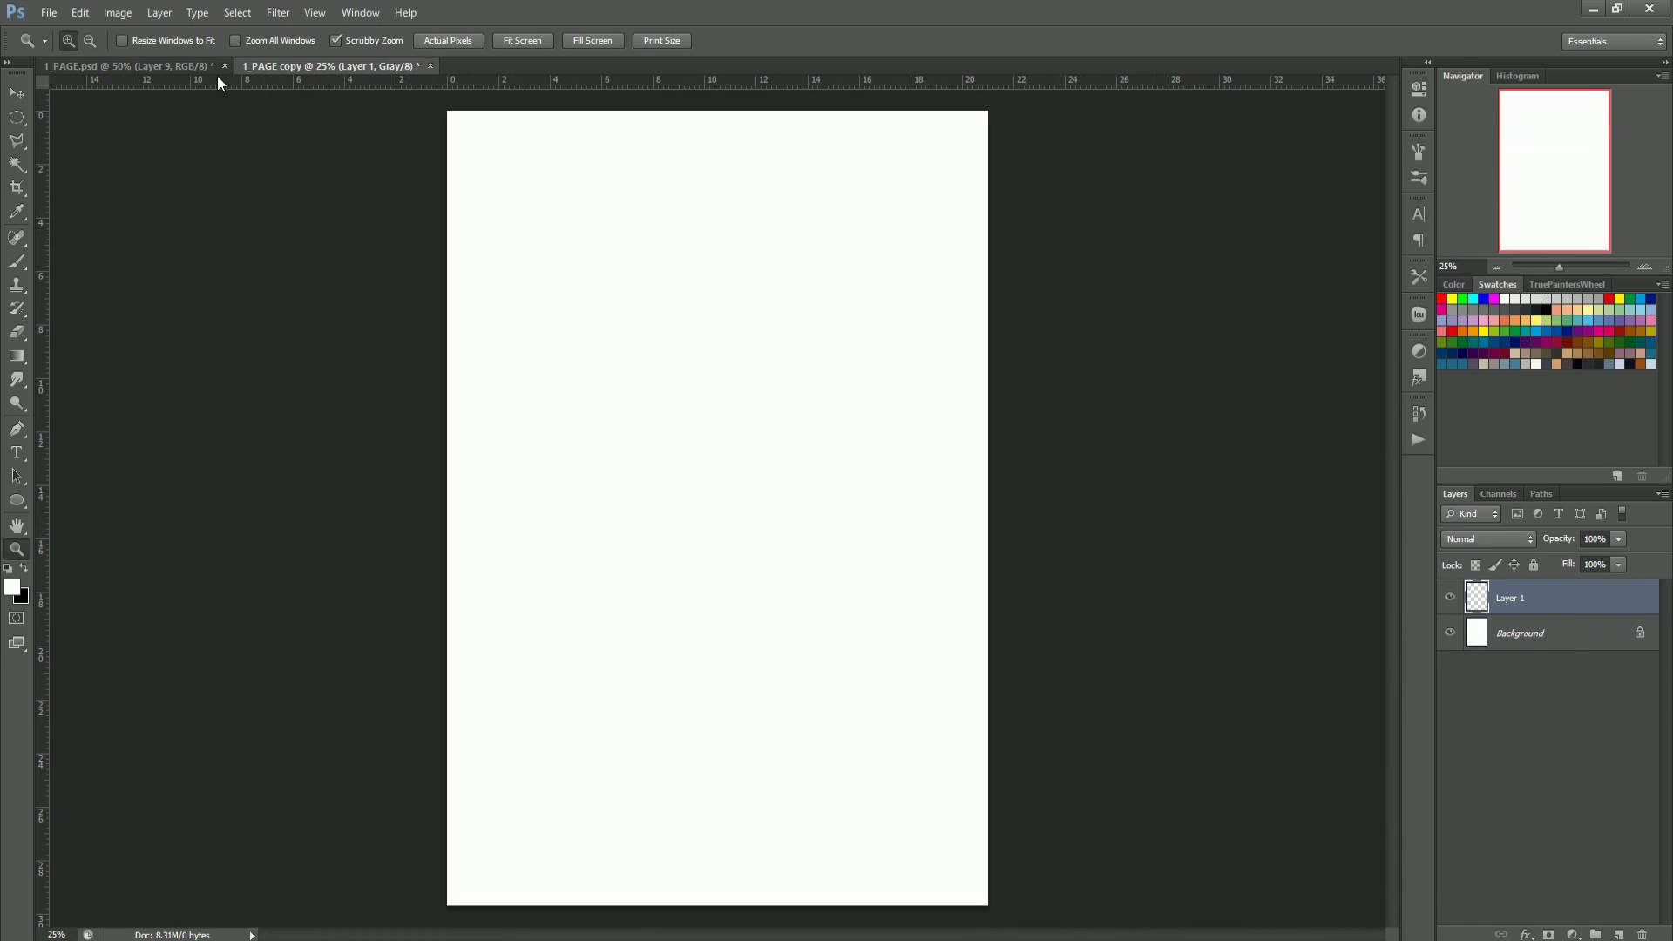
Step: Try to paste the shading from 1_PAGE.psd into the 1_PAGE copy document
key(ctrl+Tab)
click(277, 68)
key(ctrl+v)
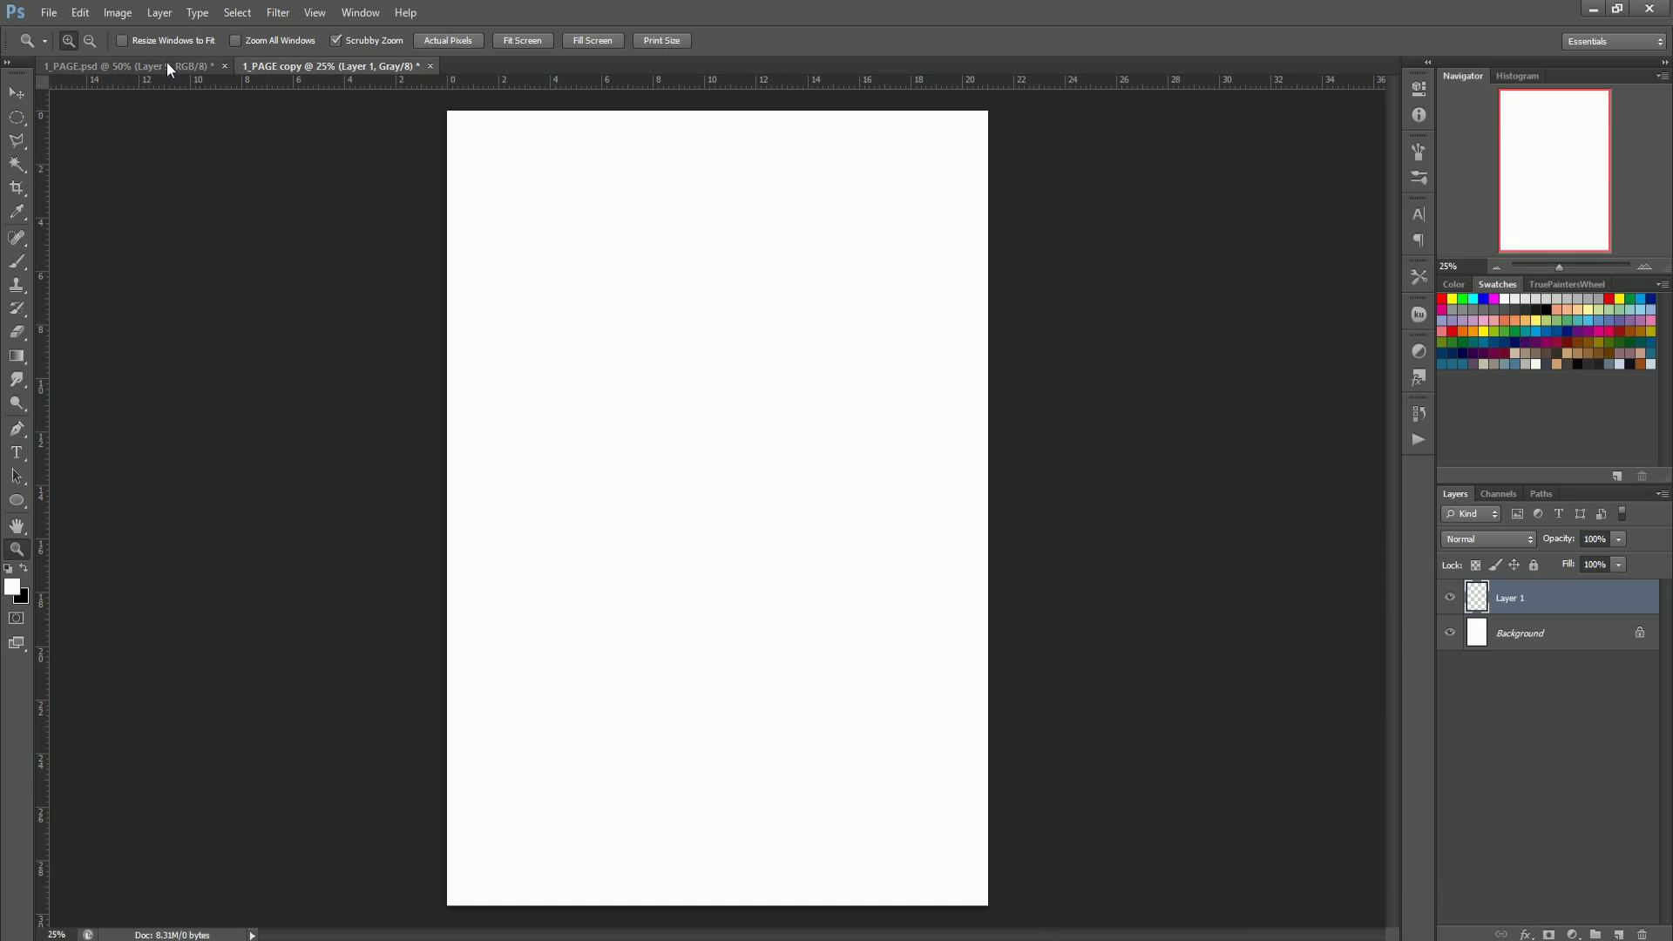
click(169, 65)
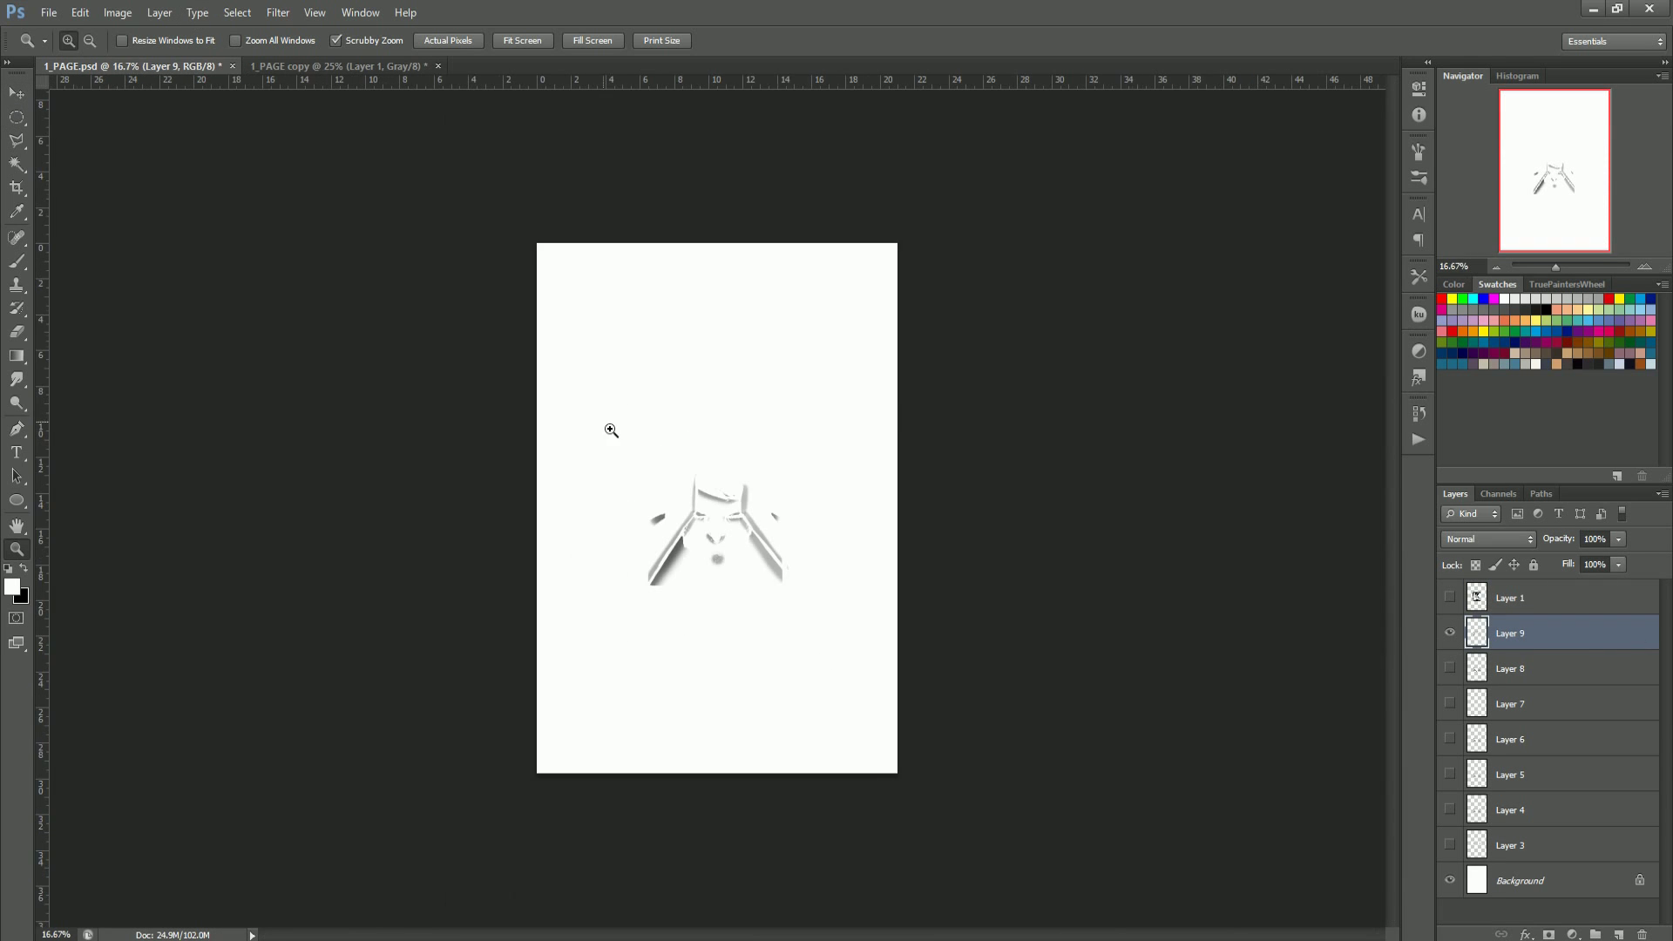
Step: Copy the shading with a rectangular selection around it and paste it in place into the 1_PAGE copy document
drag(611, 430, 1005, 526)
click(17, 117)
click(87, 116)
drag(562, 324, 898, 804)
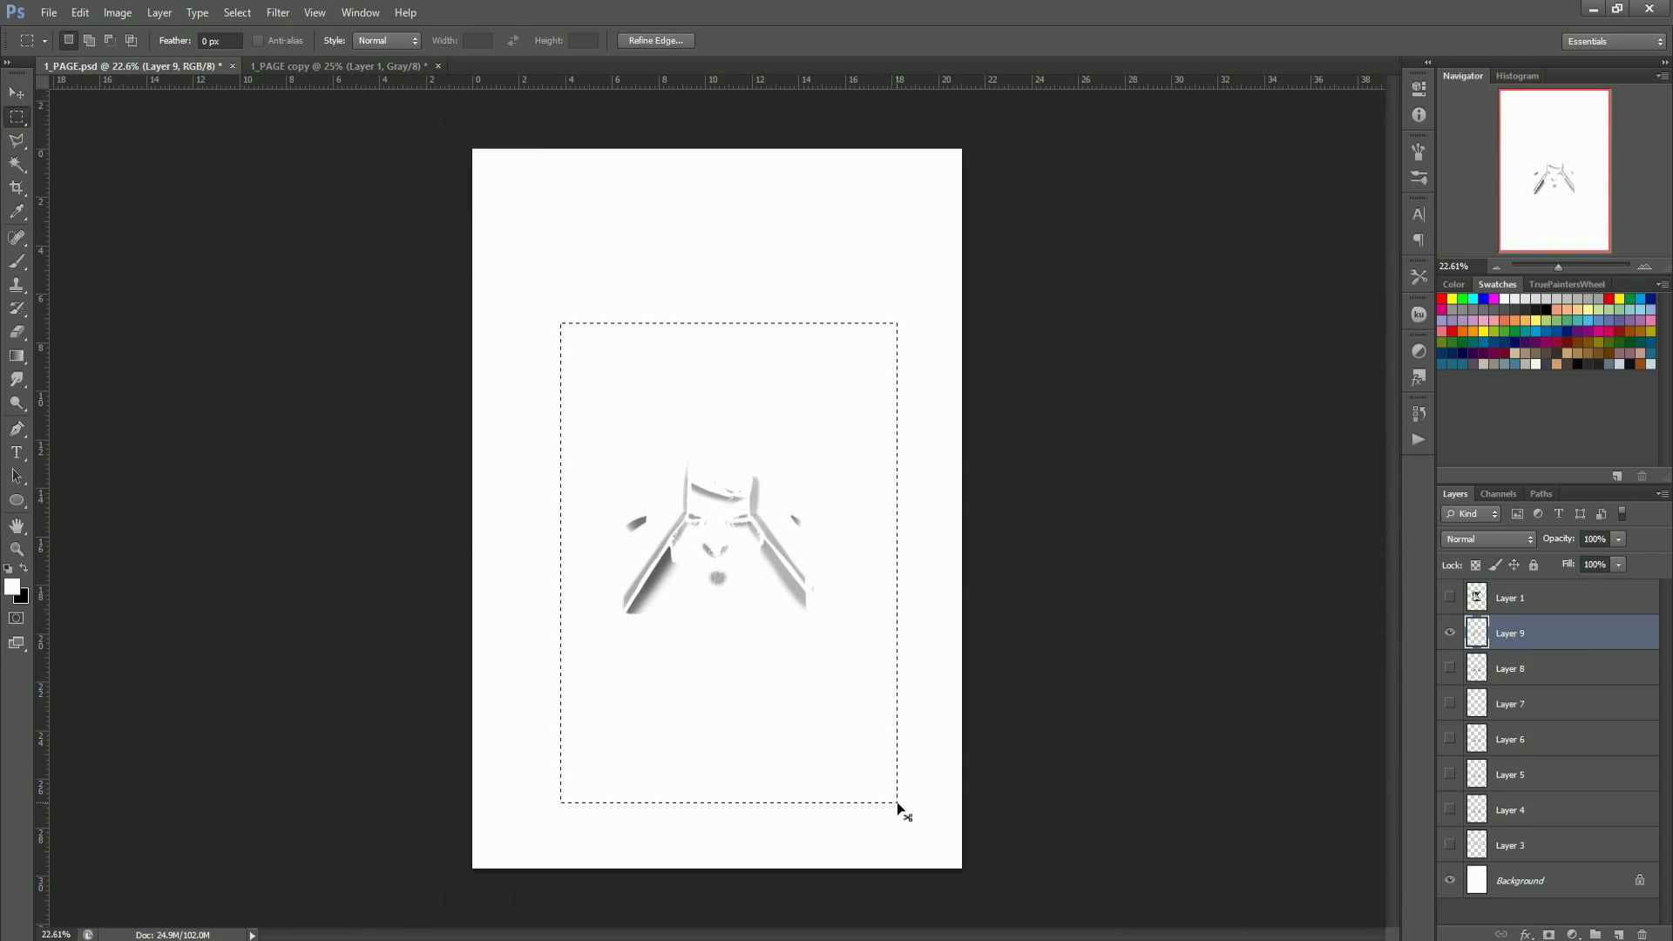
key(ctrl+c)
click(340, 66)
key(ctrl+shift+v)
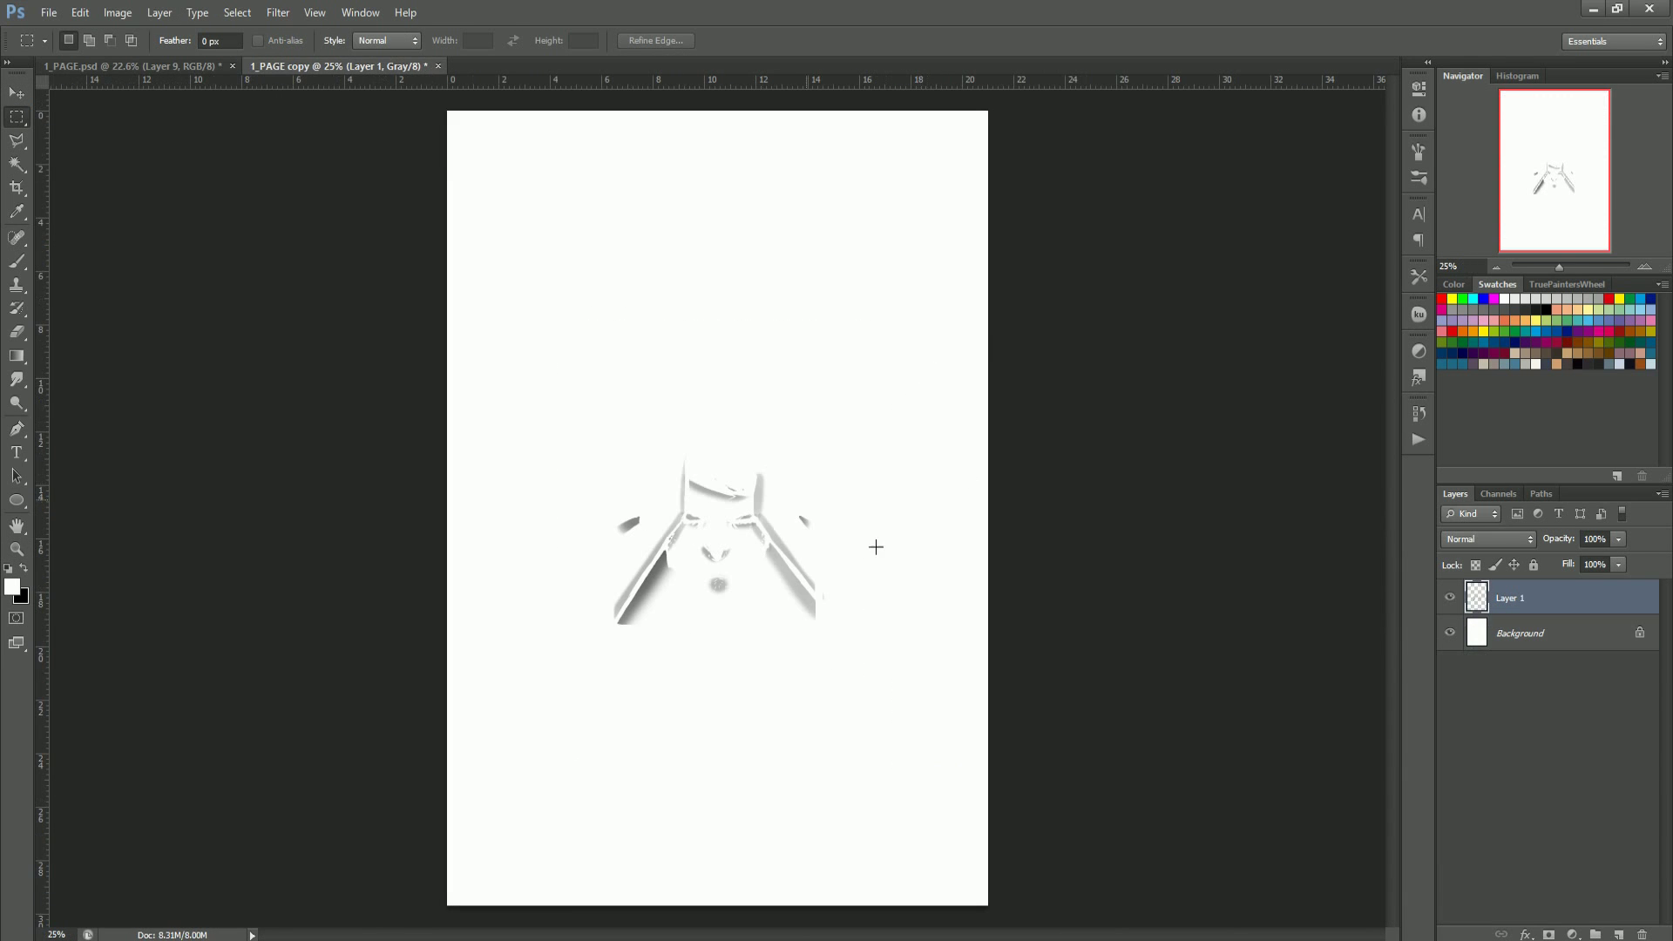
Step: Convert the 1_PAGE copy image to Bitmap with a line-shaped halftone screen set to 30
click(117, 12)
mouse_move(122, 34)
click(340, 32)
click(774, 352)
click(882, 383)
click(882, 383)
click(954, 290)
click(793, 350)
text(30)
click(775, 378)
click(767, 438)
click(967, 309)
Step: Copy the halftone lines from the 1_PAGE copy's Bitmap channel and paste them into 1_PAGE.psd as a new layer above Layer 9
key(z)
drag(746, 567, 756, 576)
click(1499, 493)
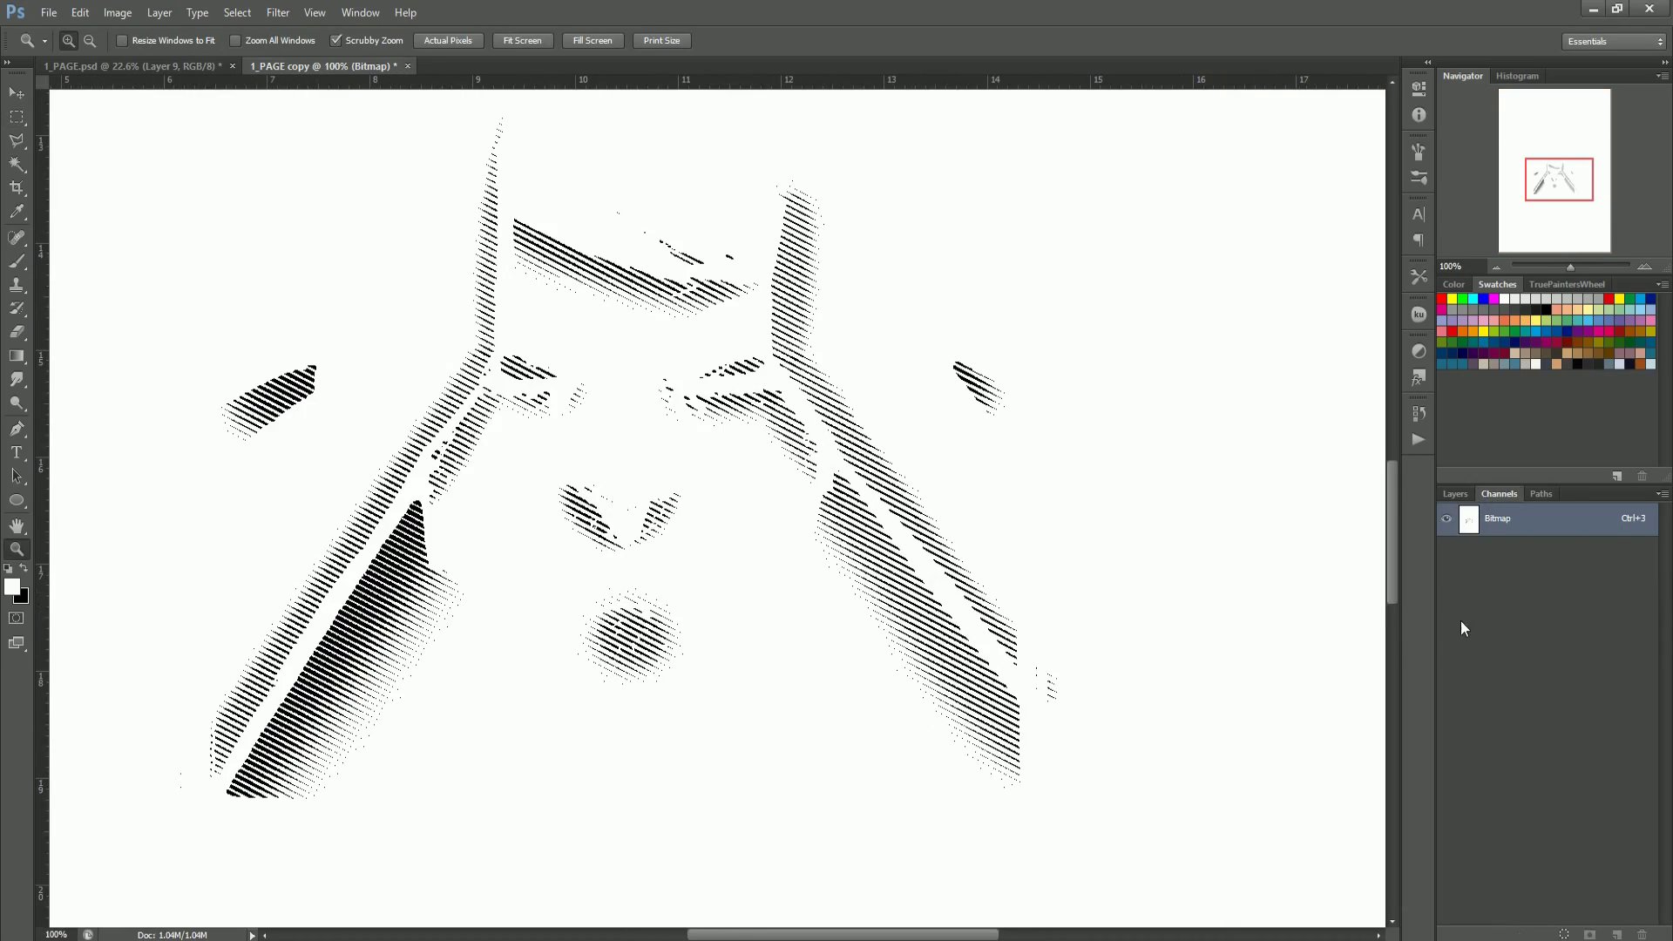
click(130, 61)
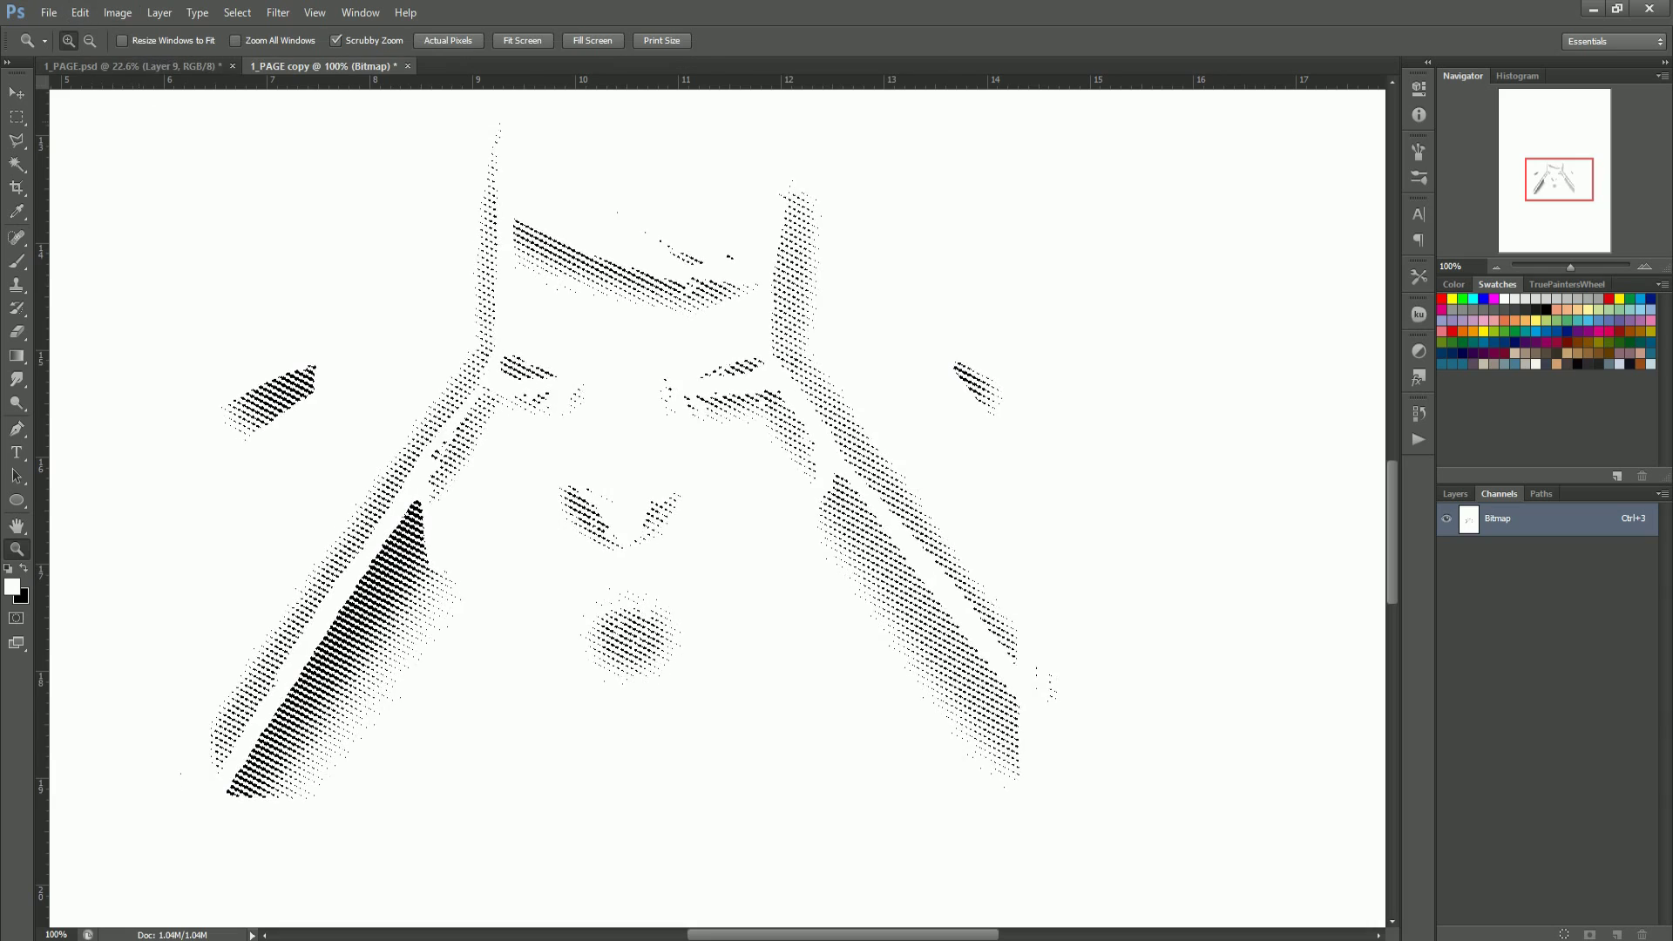
click(1454, 493)
key(ctrl+v)
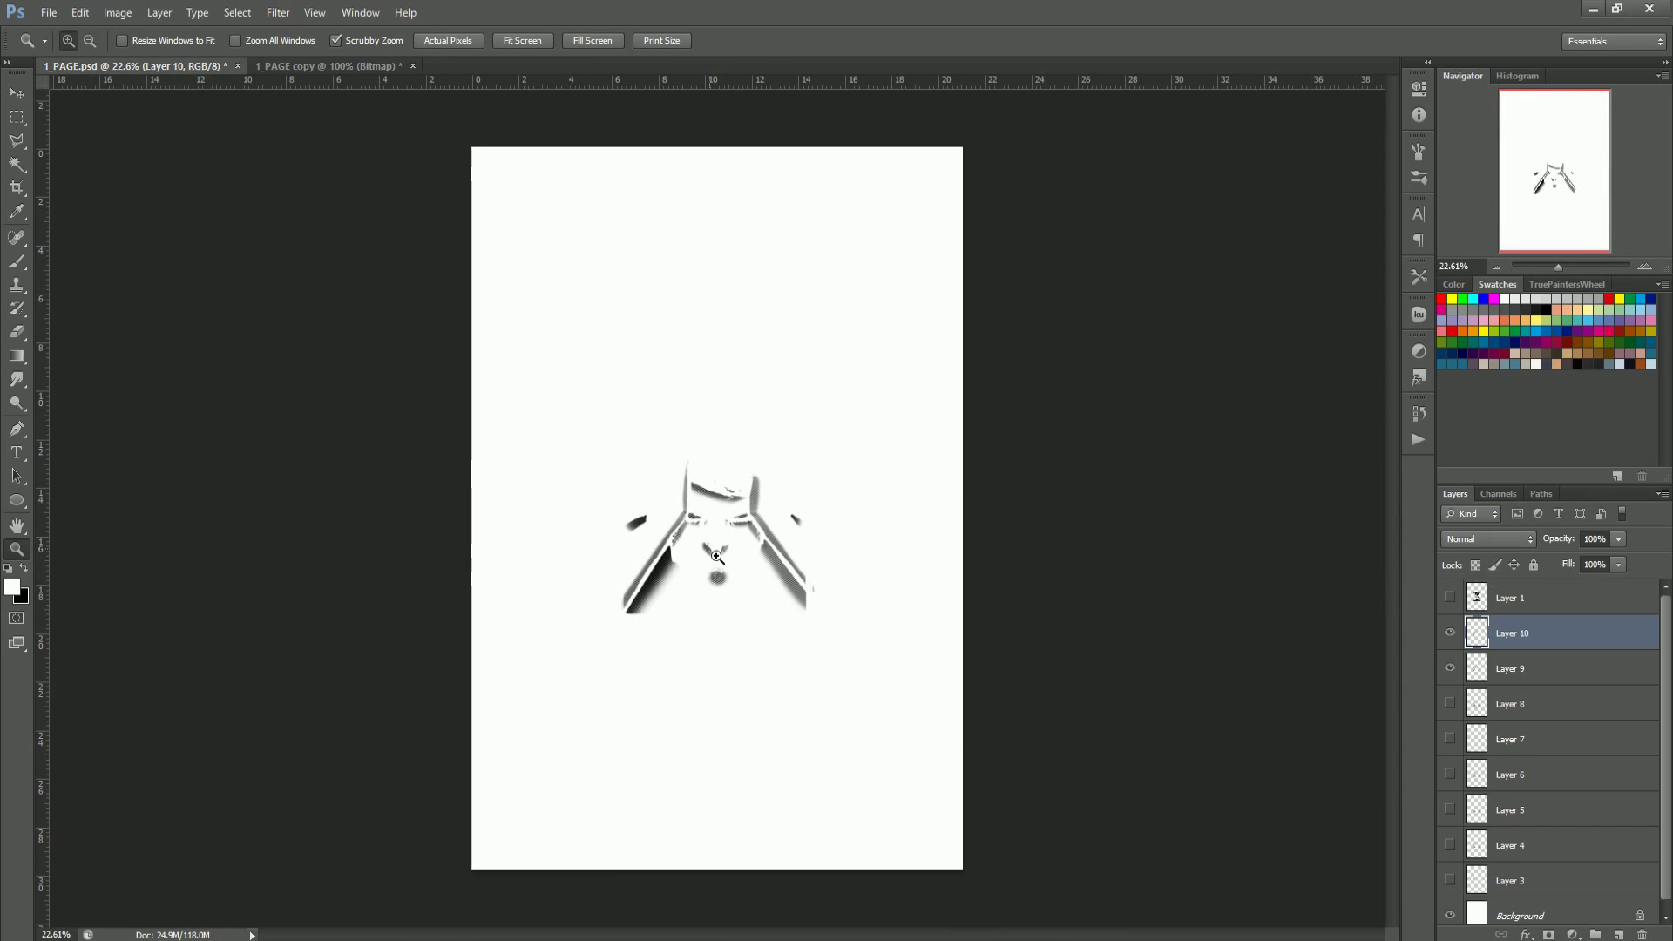
Step: Hide the soft shading on Layer 9 and show the flat shirt tone on Layer 8 and the inks on Layer 1
key(ctrl+plus)
key(ctrl+plus)
click(1453, 669)
key(ctrl+plus)
click(1450, 704)
click(1450, 598)
alt+click(441, 387)
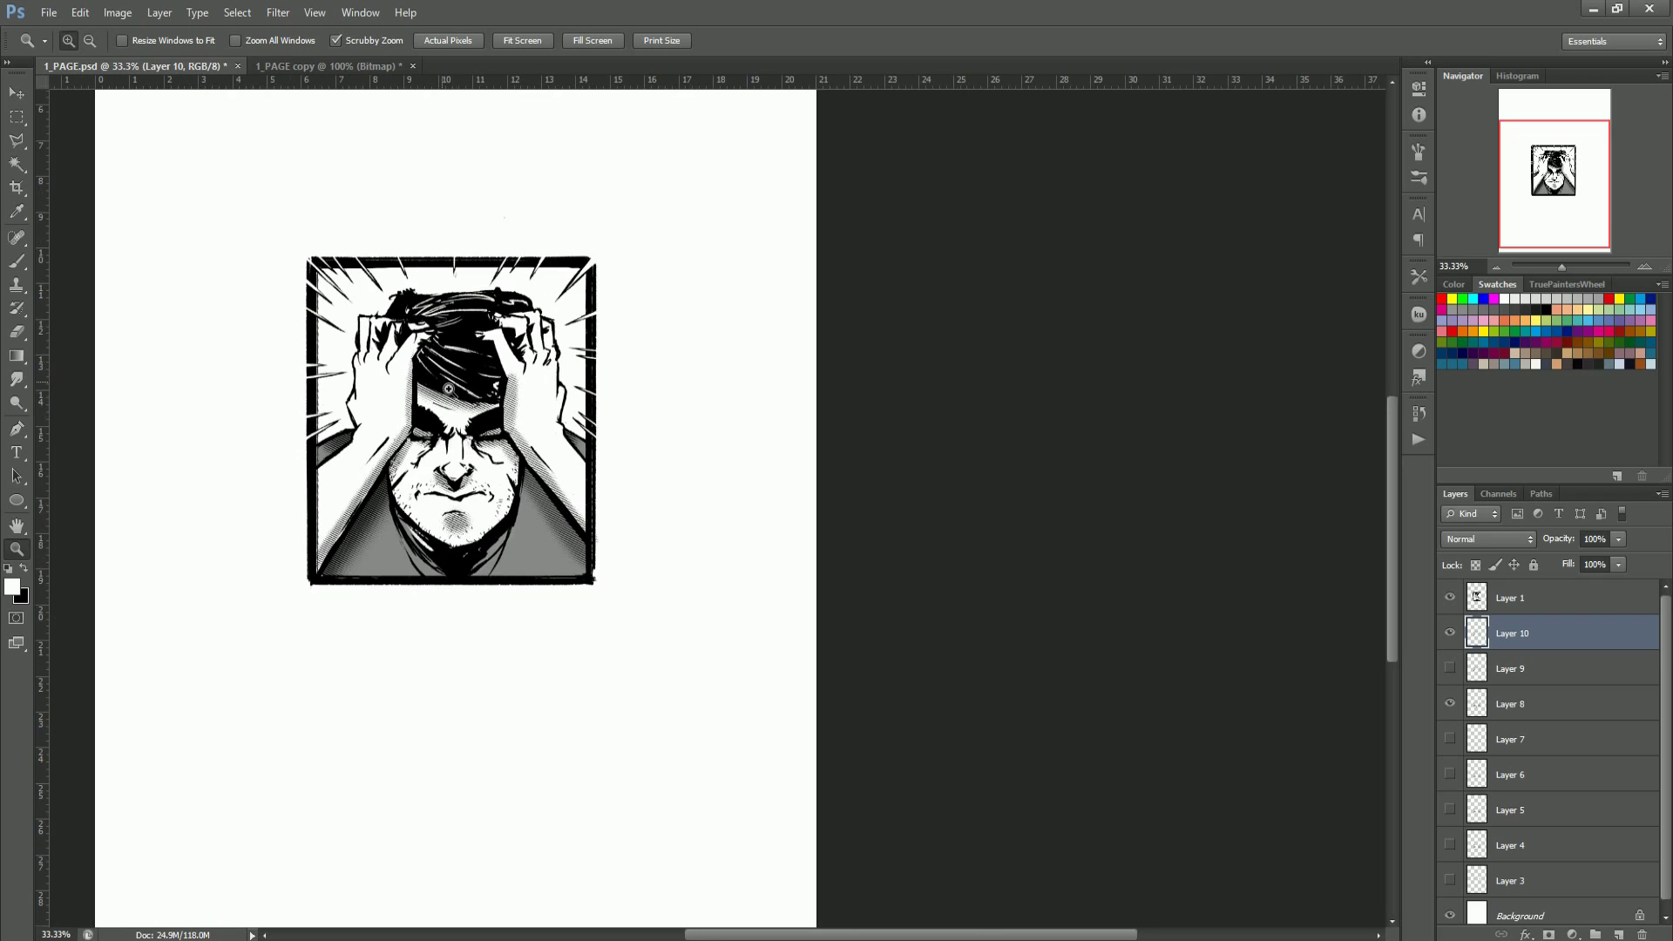
click(363, 394)
click(362, 394)
click(362, 394)
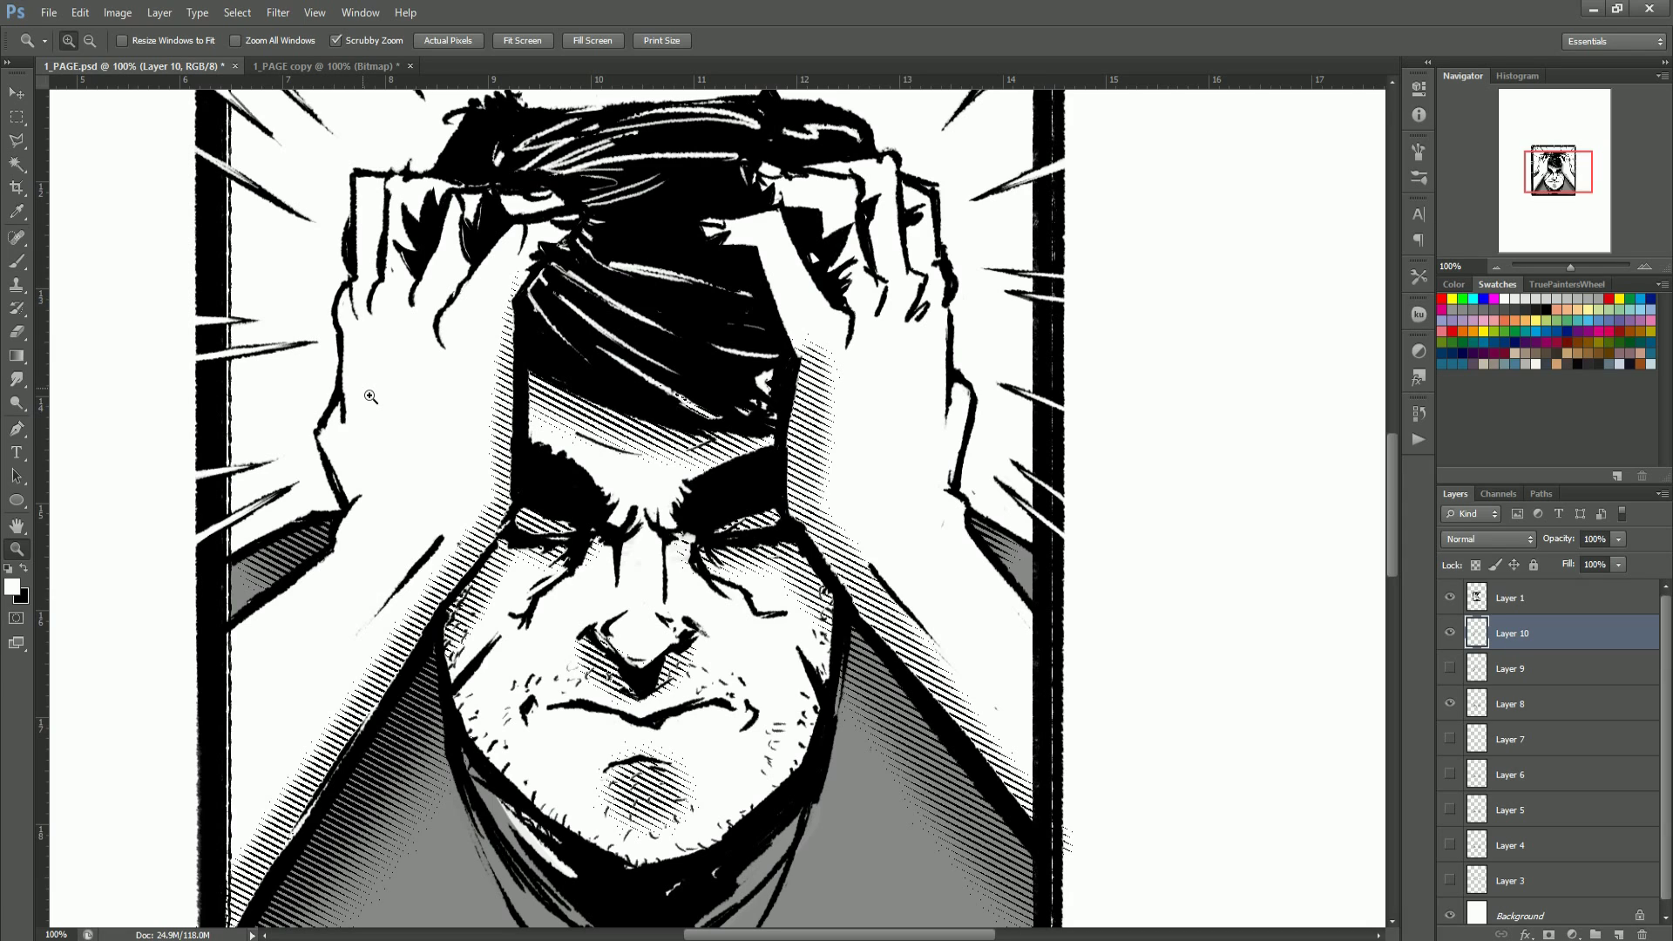
Step: Show Layer 4 and Layer 3 with the line halftone and save 1_PAGE.psd
click(983, 406)
alt+click(636, 363)
alt+click(636, 363)
alt+click(636, 364)
click(1451, 775)
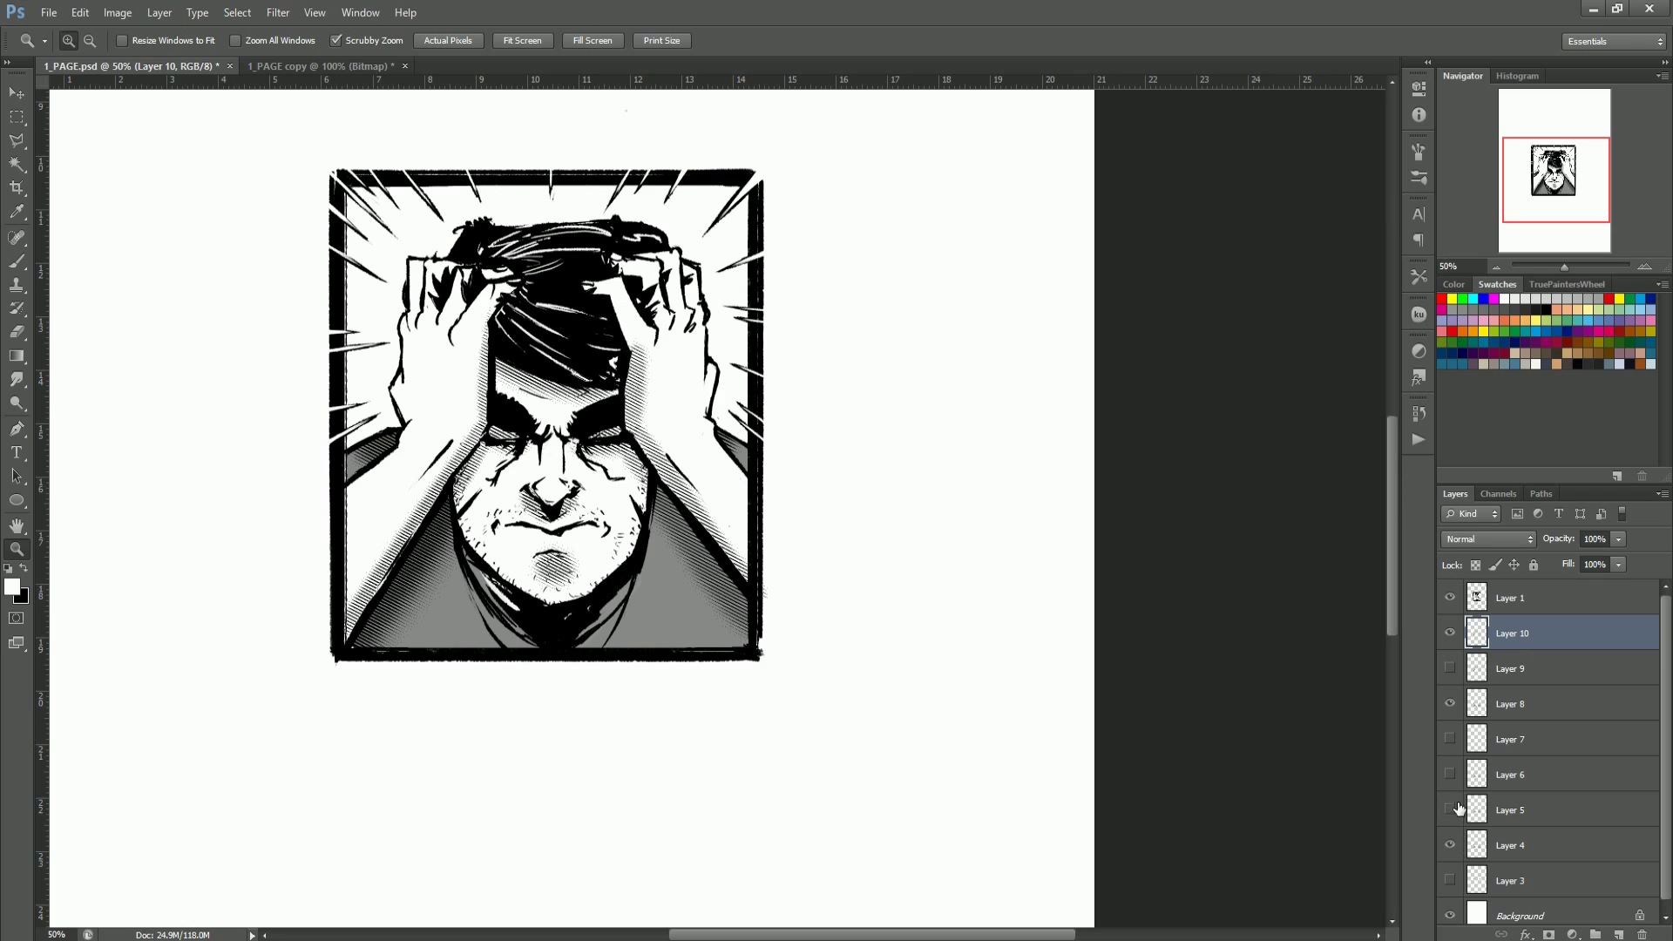
click(1452, 736)
click(1453, 880)
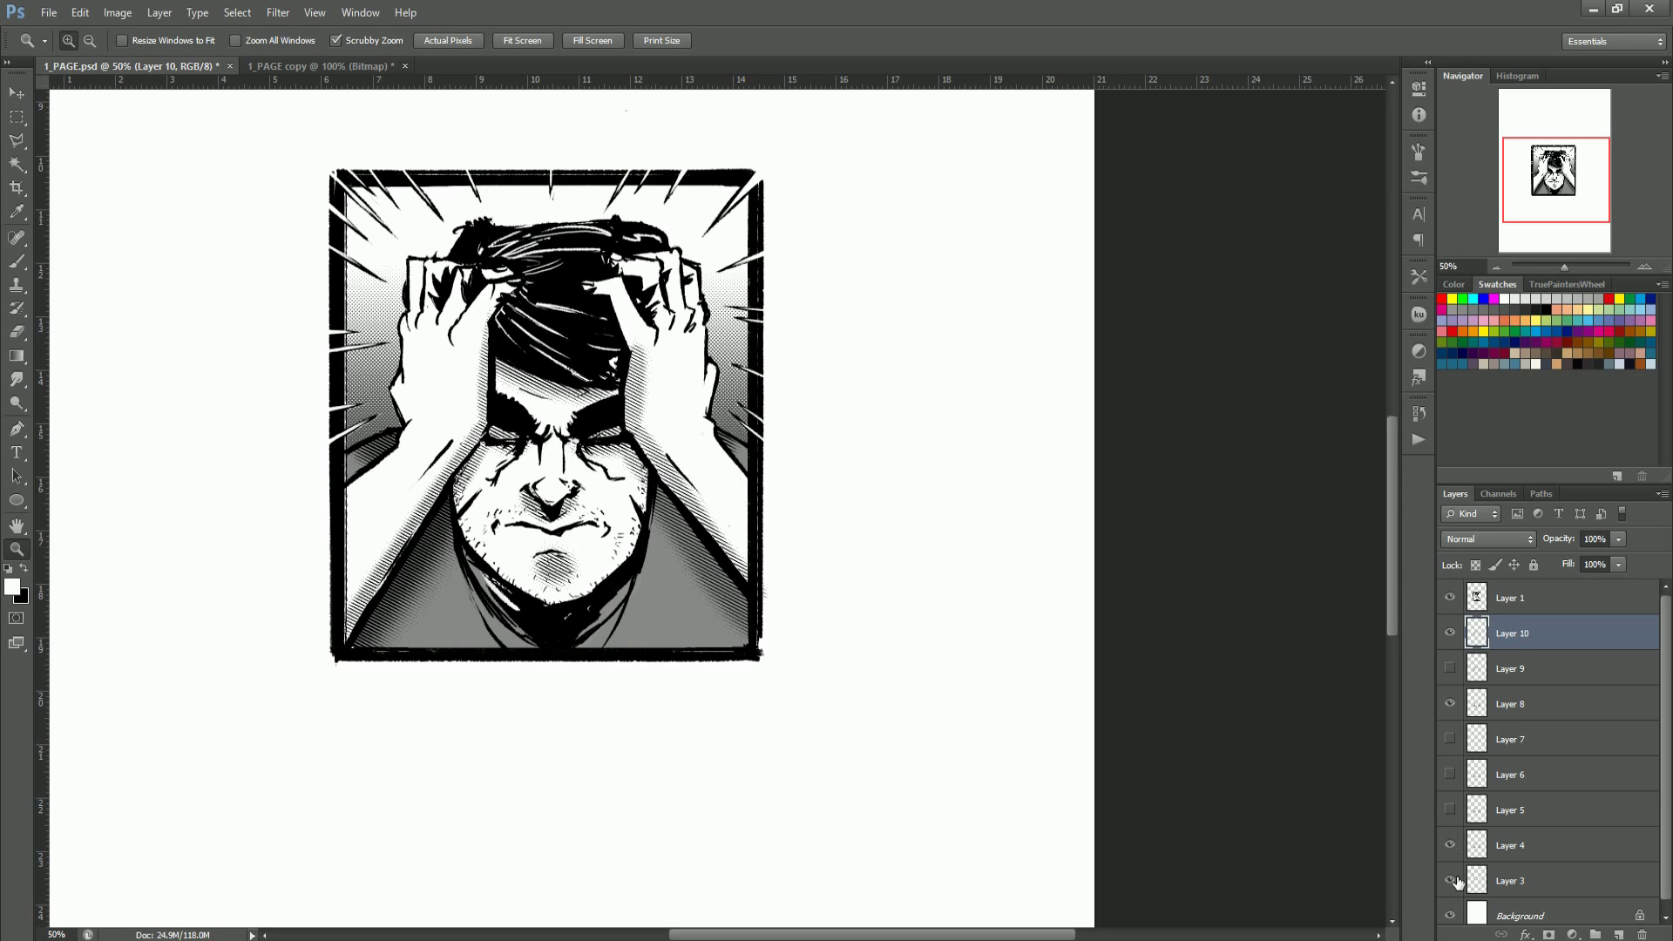
alt+click(575, 424)
key(ctrl+s)
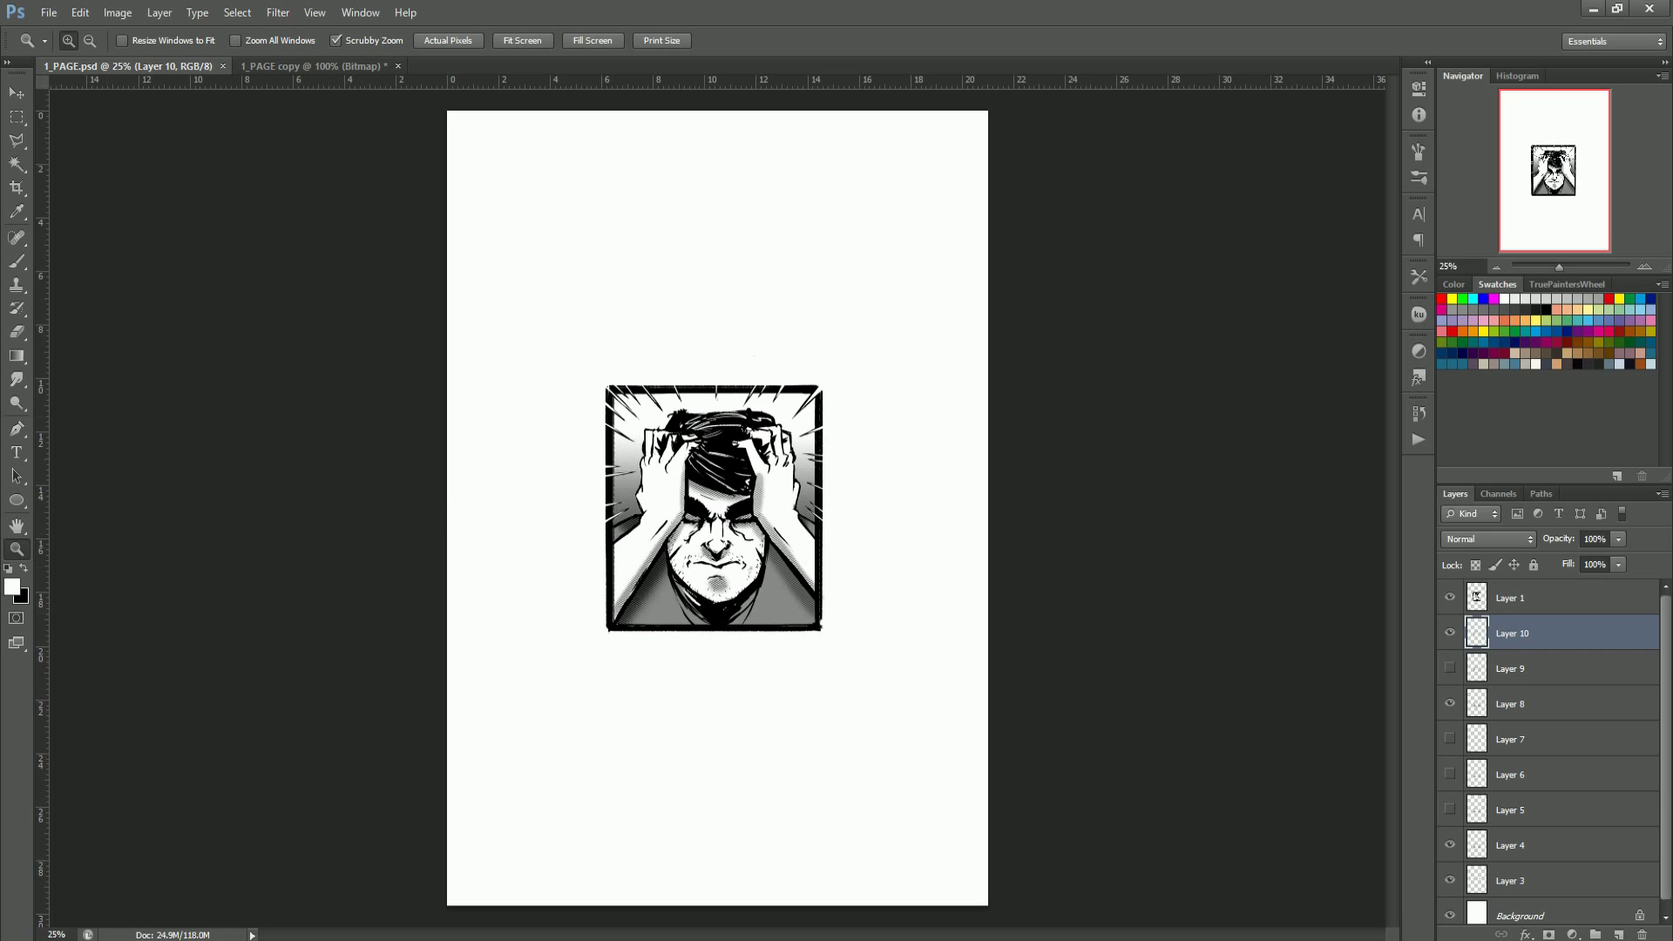
Step: Undo the line-halftone conversion in the 1_PAGE copy document and try converting the image to Bitmap with a different halftone shape
click(687, 593)
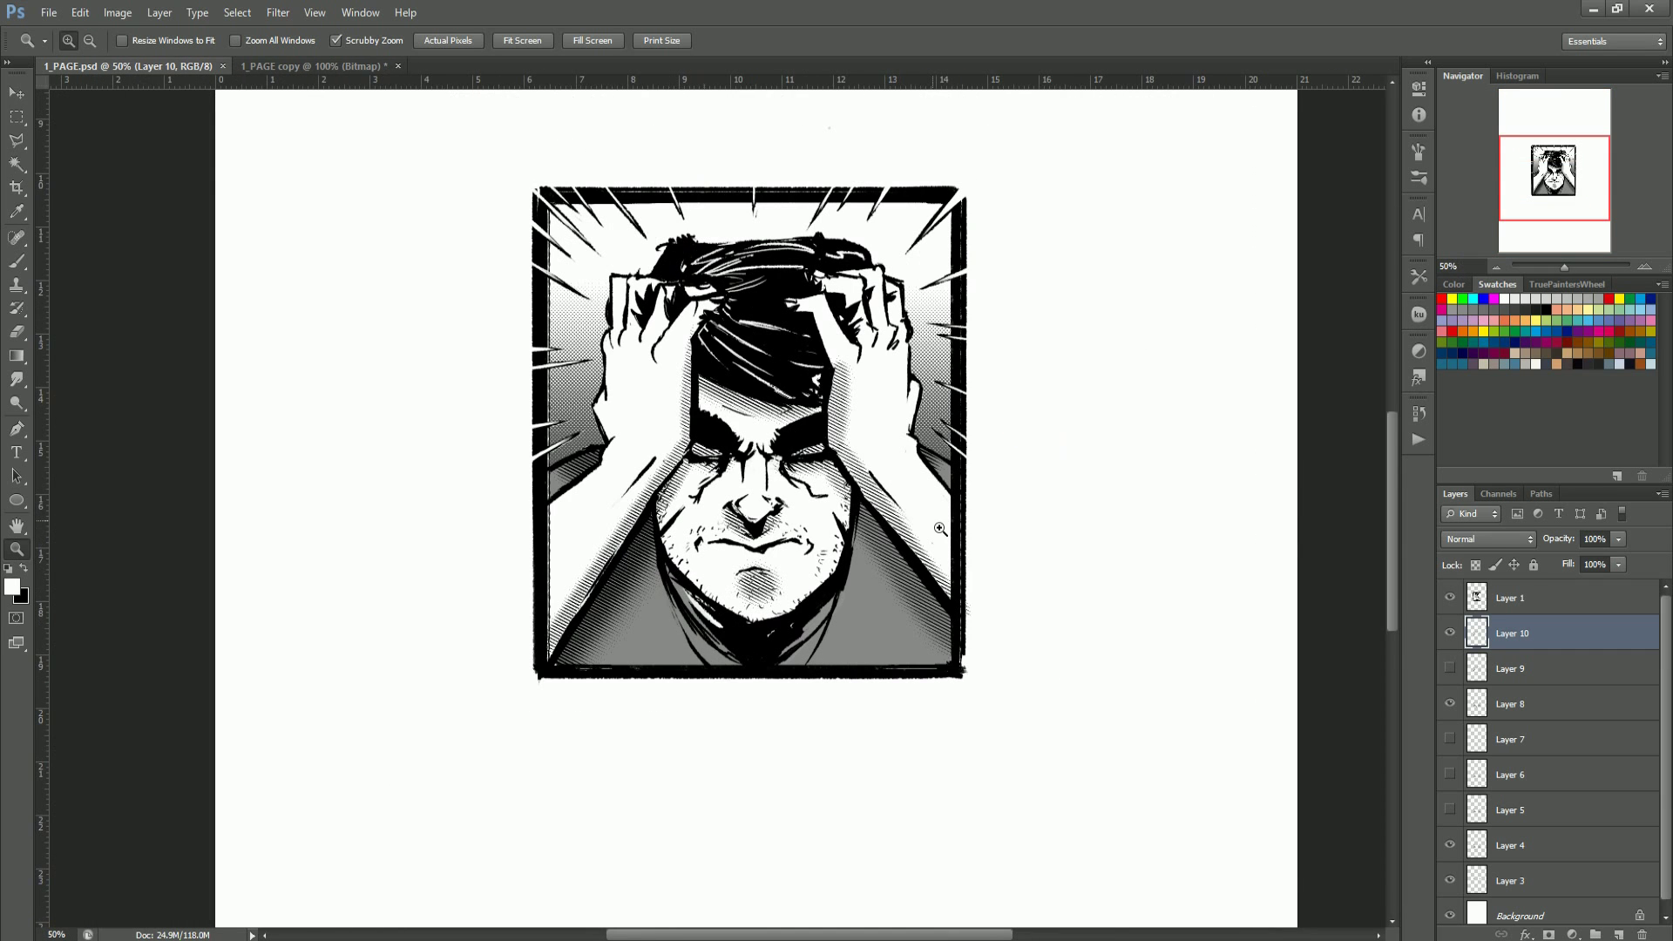
click(940, 529)
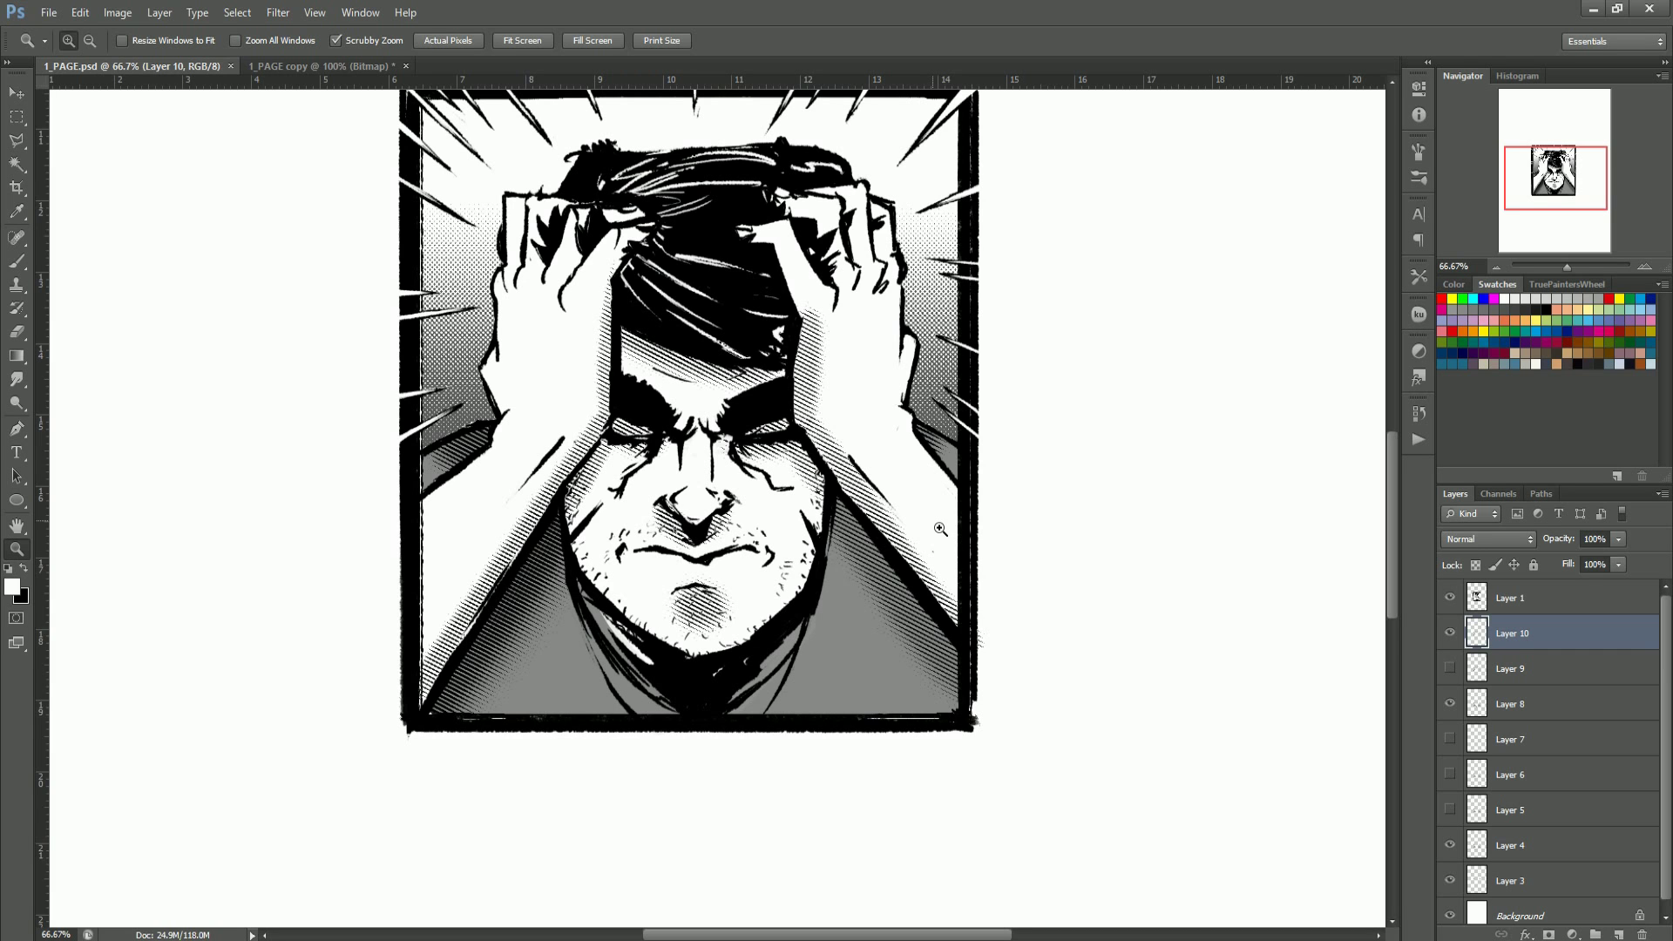
click(322, 66)
key(ctrl+z)
click(117, 13)
mouse_move(135, 34)
click(348, 32)
click(758, 351)
click(967, 292)
click(776, 375)
click(784, 411)
click(985, 307)
click(540, 467)
click(539, 468)
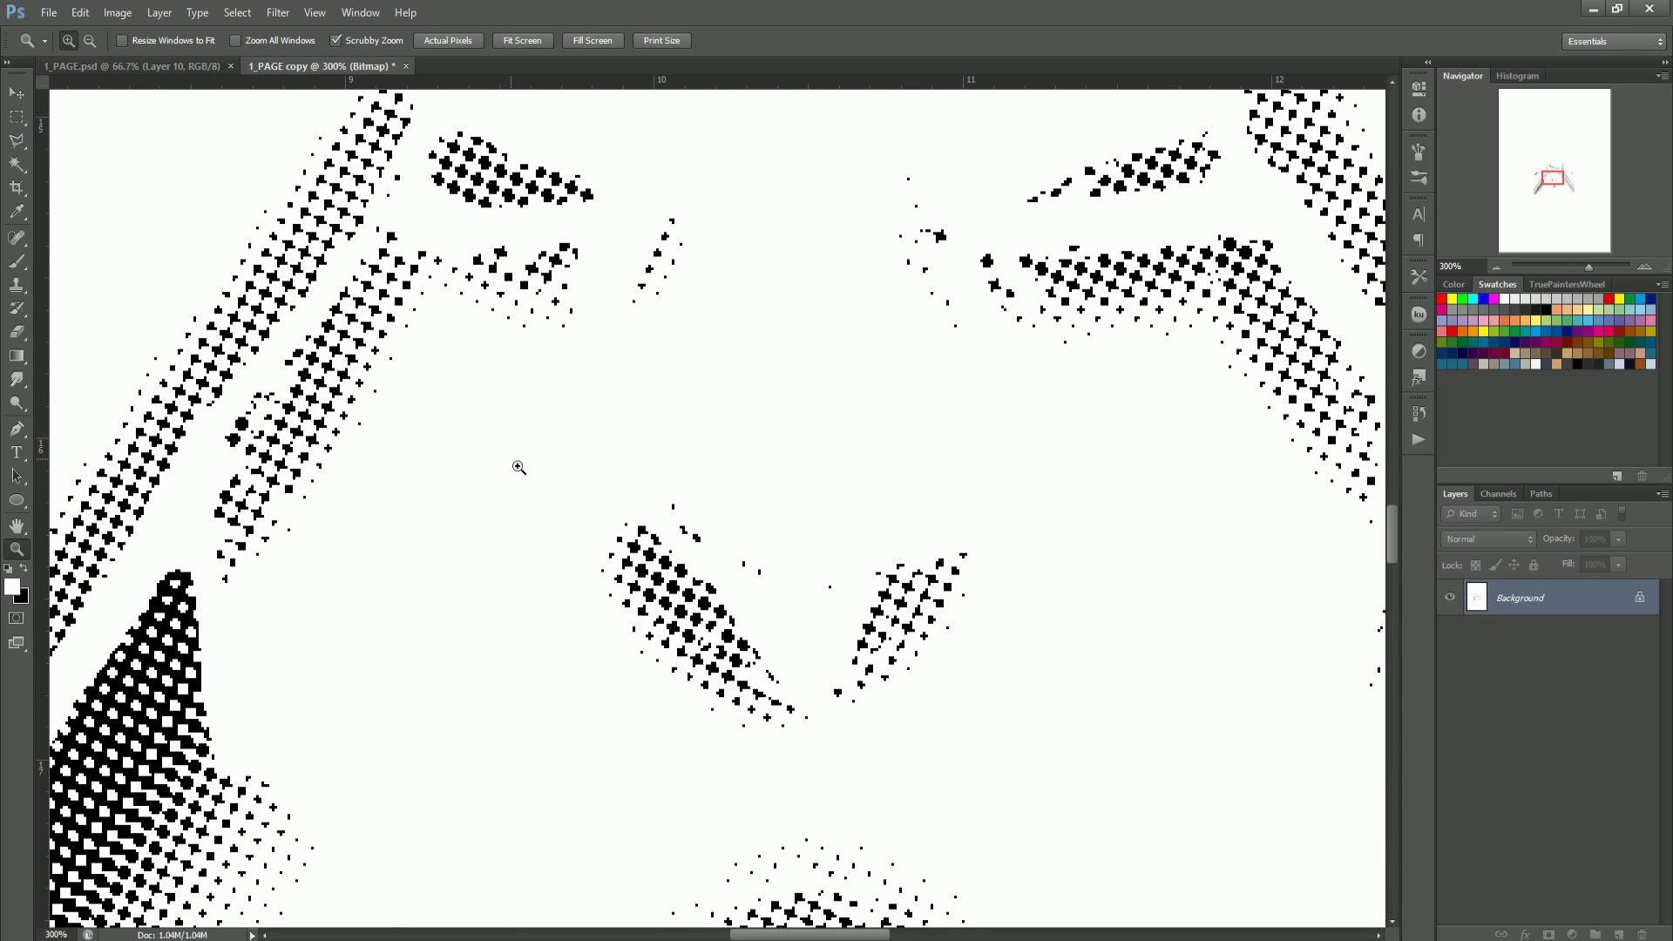
Step: Undo the last Bitmap conversion and convert the 1_PAGE copy image to Bitmap again with a dot-shaped halftone screen
key(ctrl+z)
click(117, 12)
mouse_move(135, 35)
click(371, 37)
click(751, 363)
click(963, 294)
click(775, 377)
click(783, 410)
click(964, 308)
alt+click(417, 569)
alt+click(417, 568)
alt+click(416, 569)
alt+click(417, 568)
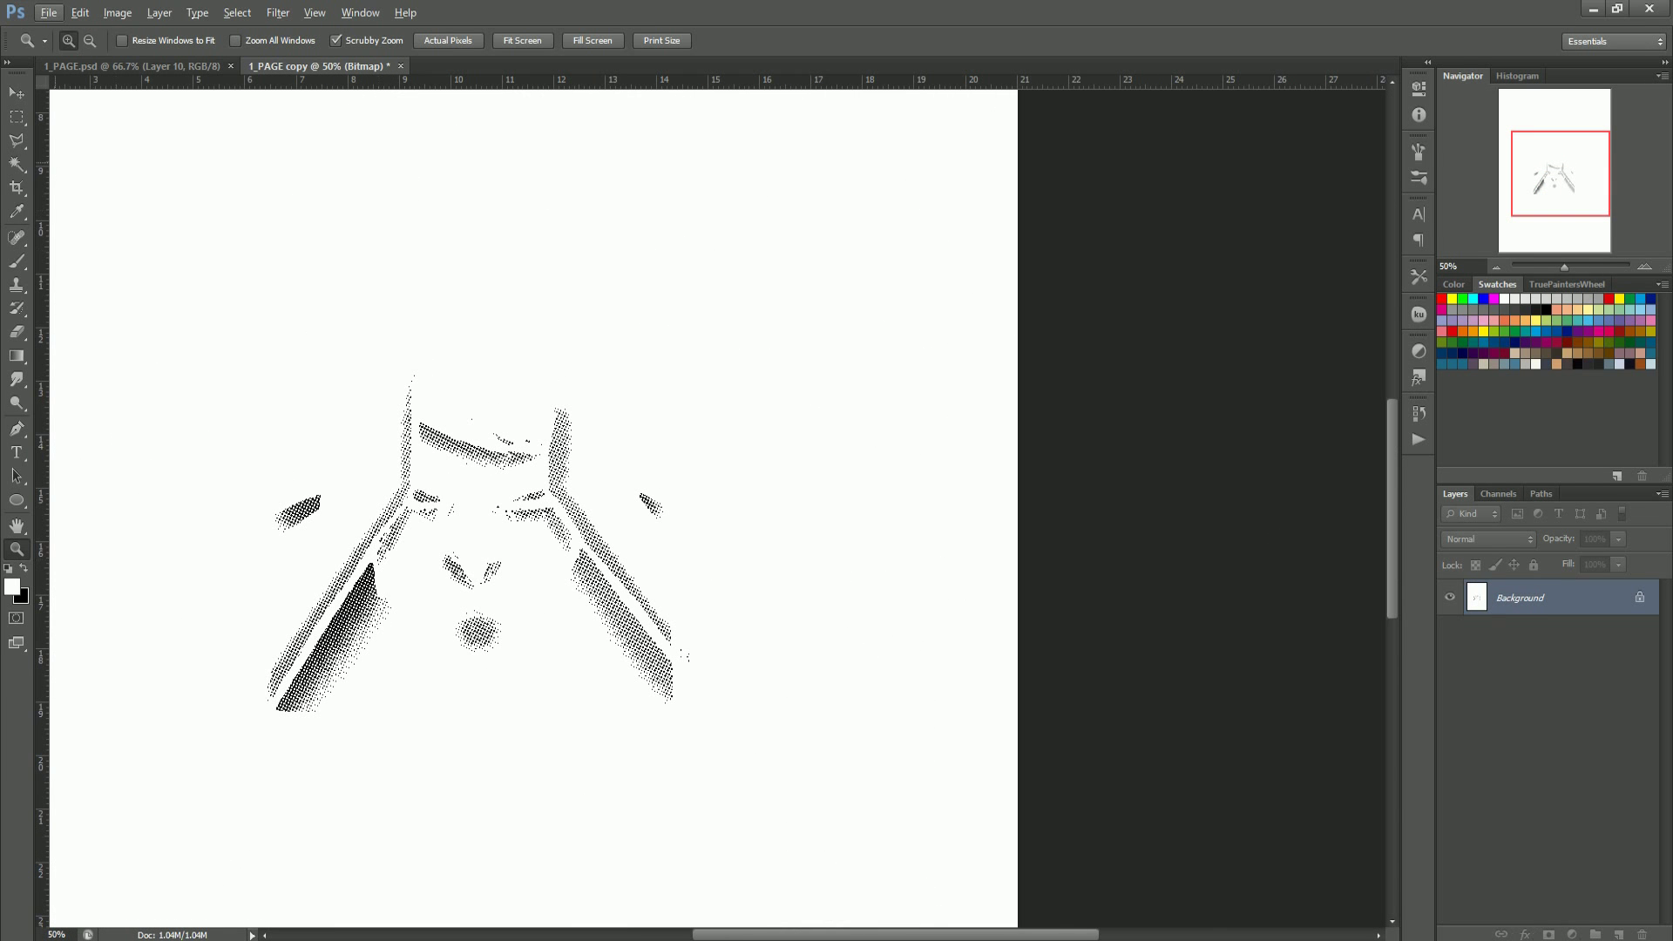
Step: Copy the dot pattern from the 1_PAGE copy's Bitmap channel into 1_PAGE.psd as a new layer above Layer 10
key(v)
click(1499, 493)
ctrl+click(1469, 518)
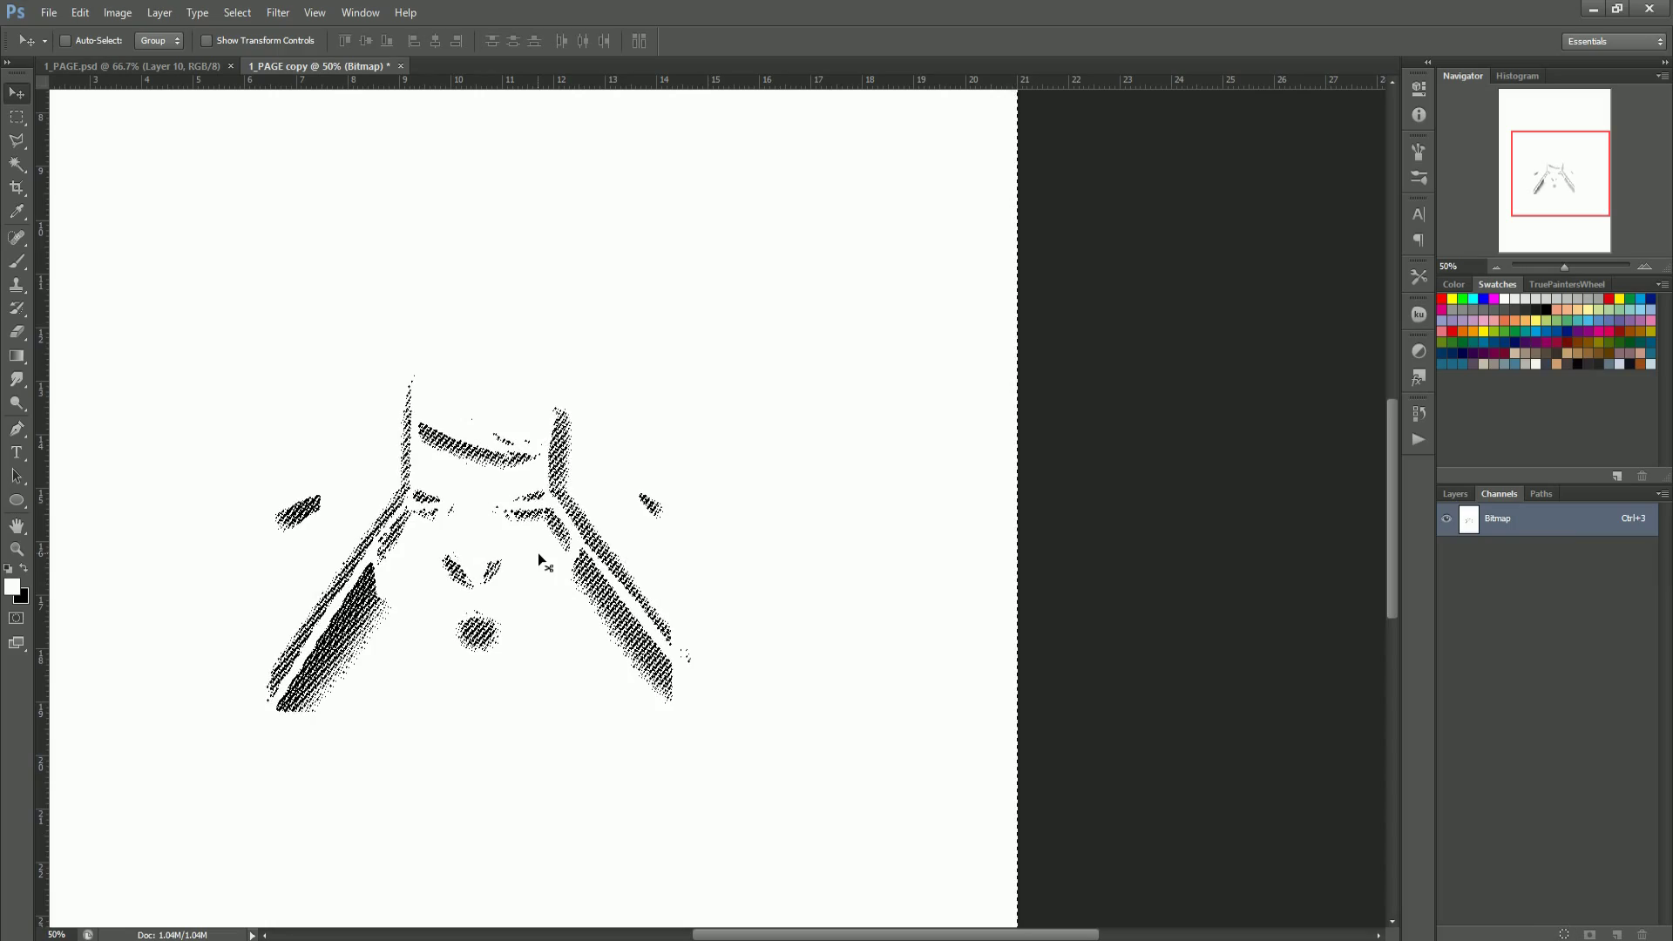
drag(537, 553, 1024, 496)
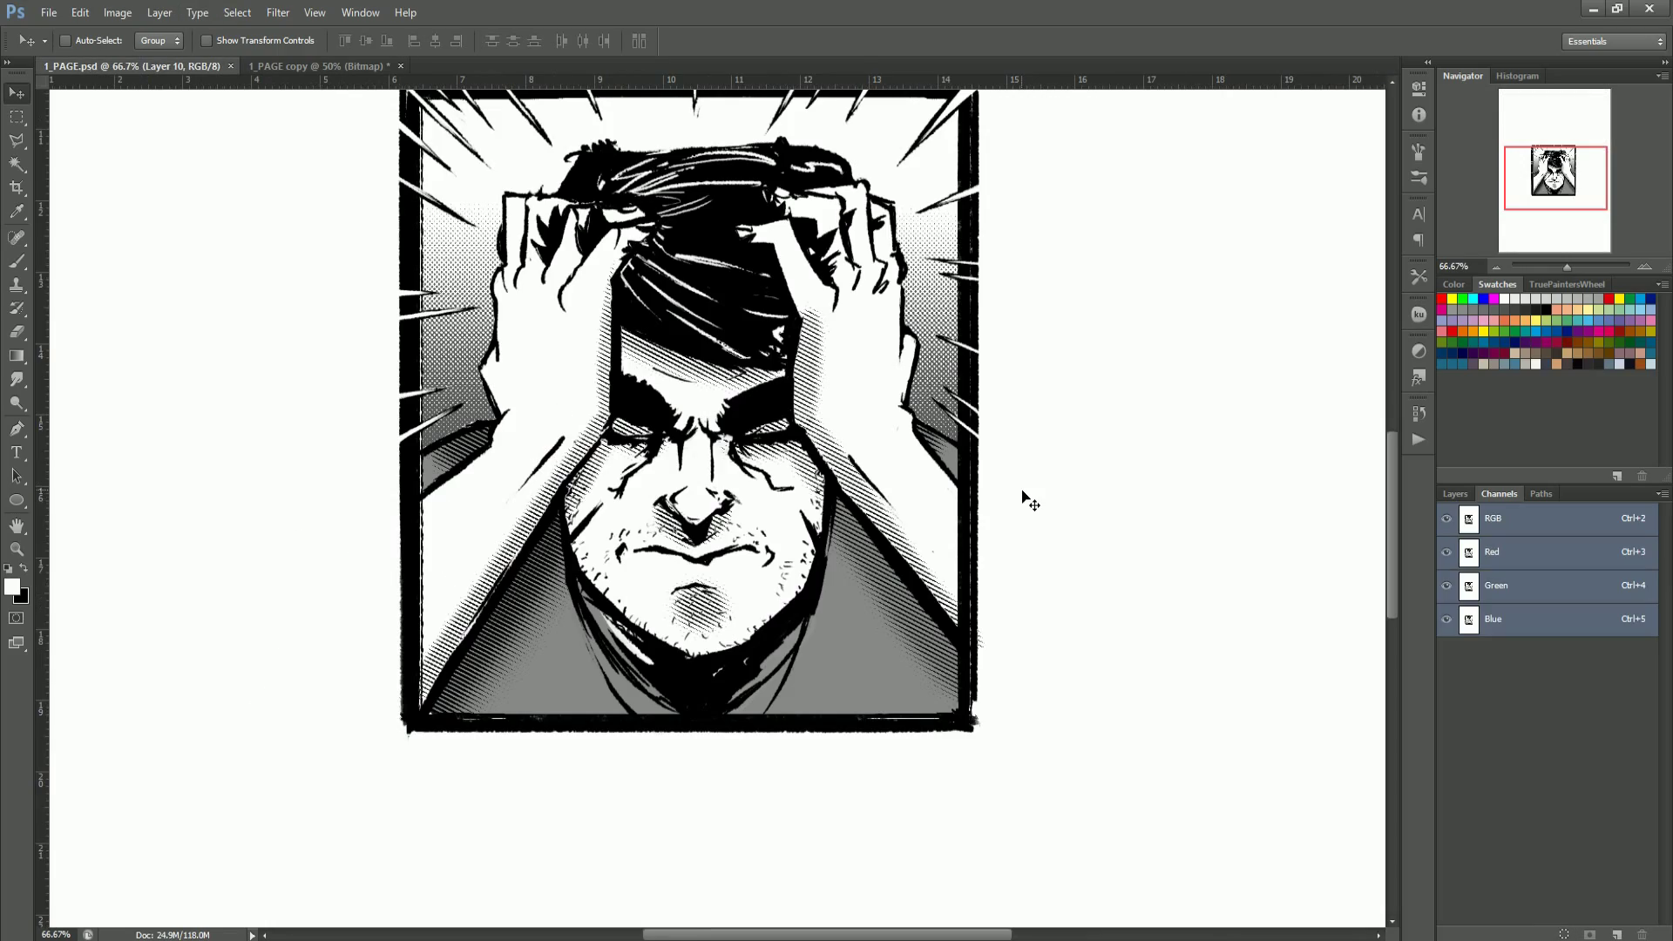
key(z)
click(799, 350)
click(798, 350)
click(798, 351)
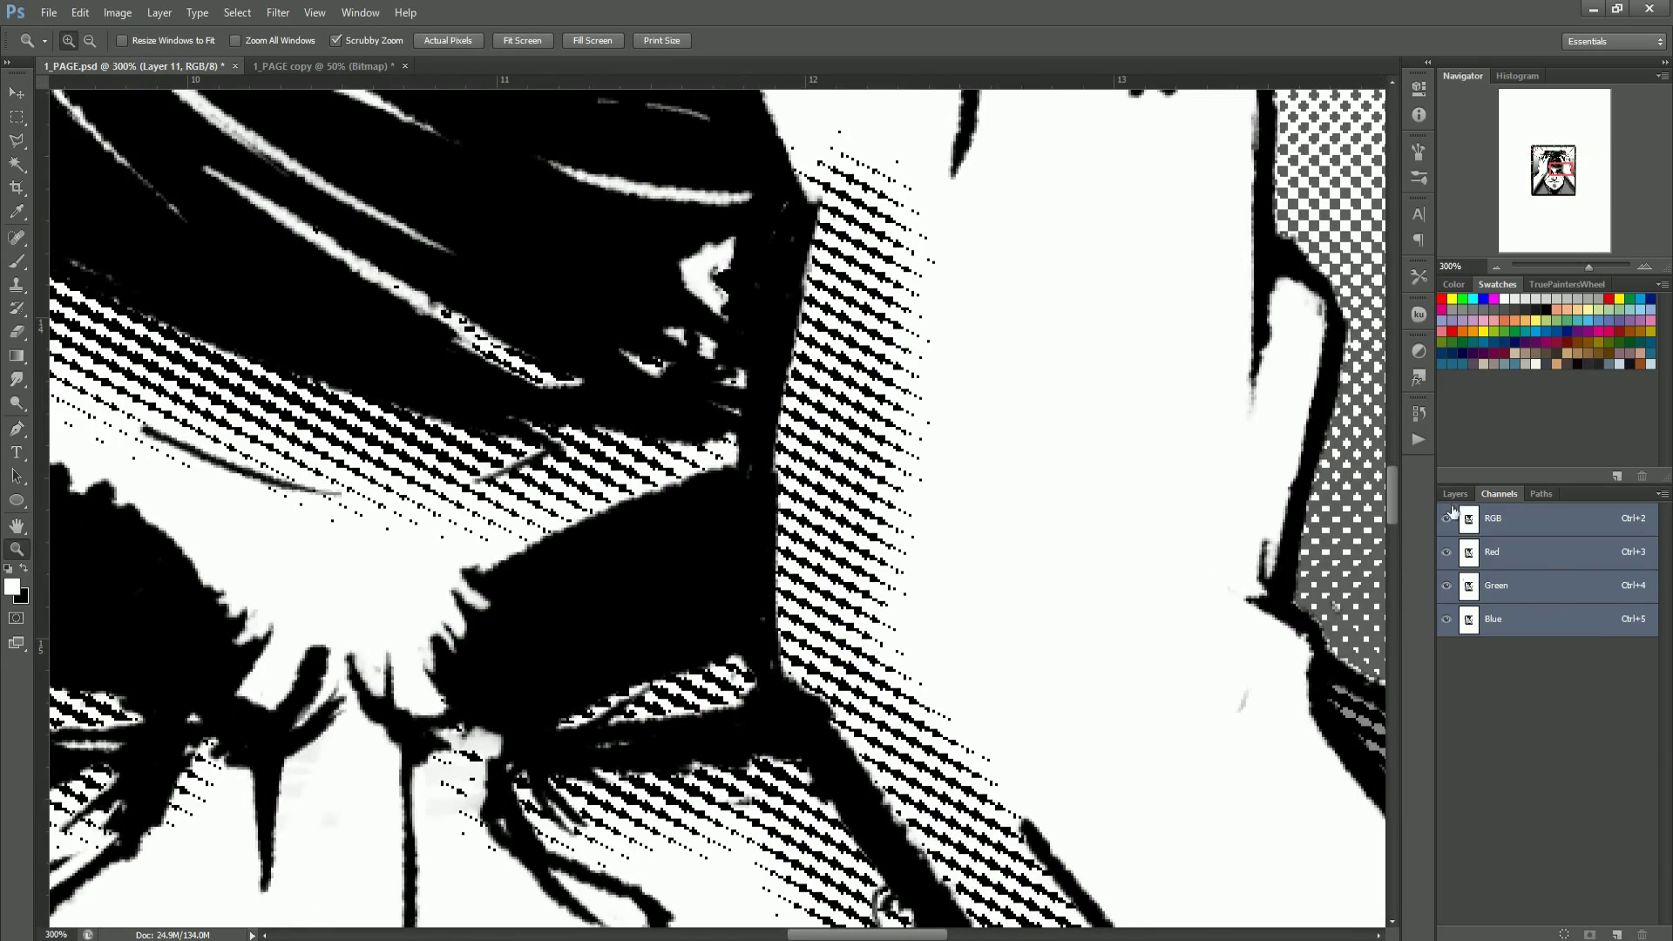
Step: Compare the dots on Layer 11 with the lines on Layer 10 by toggling their visibility, leaving only Layer 10 shown
click(1454, 494)
click(1450, 669)
scroll(990, 655, down, 5)
scroll(990, 656, up, 2)
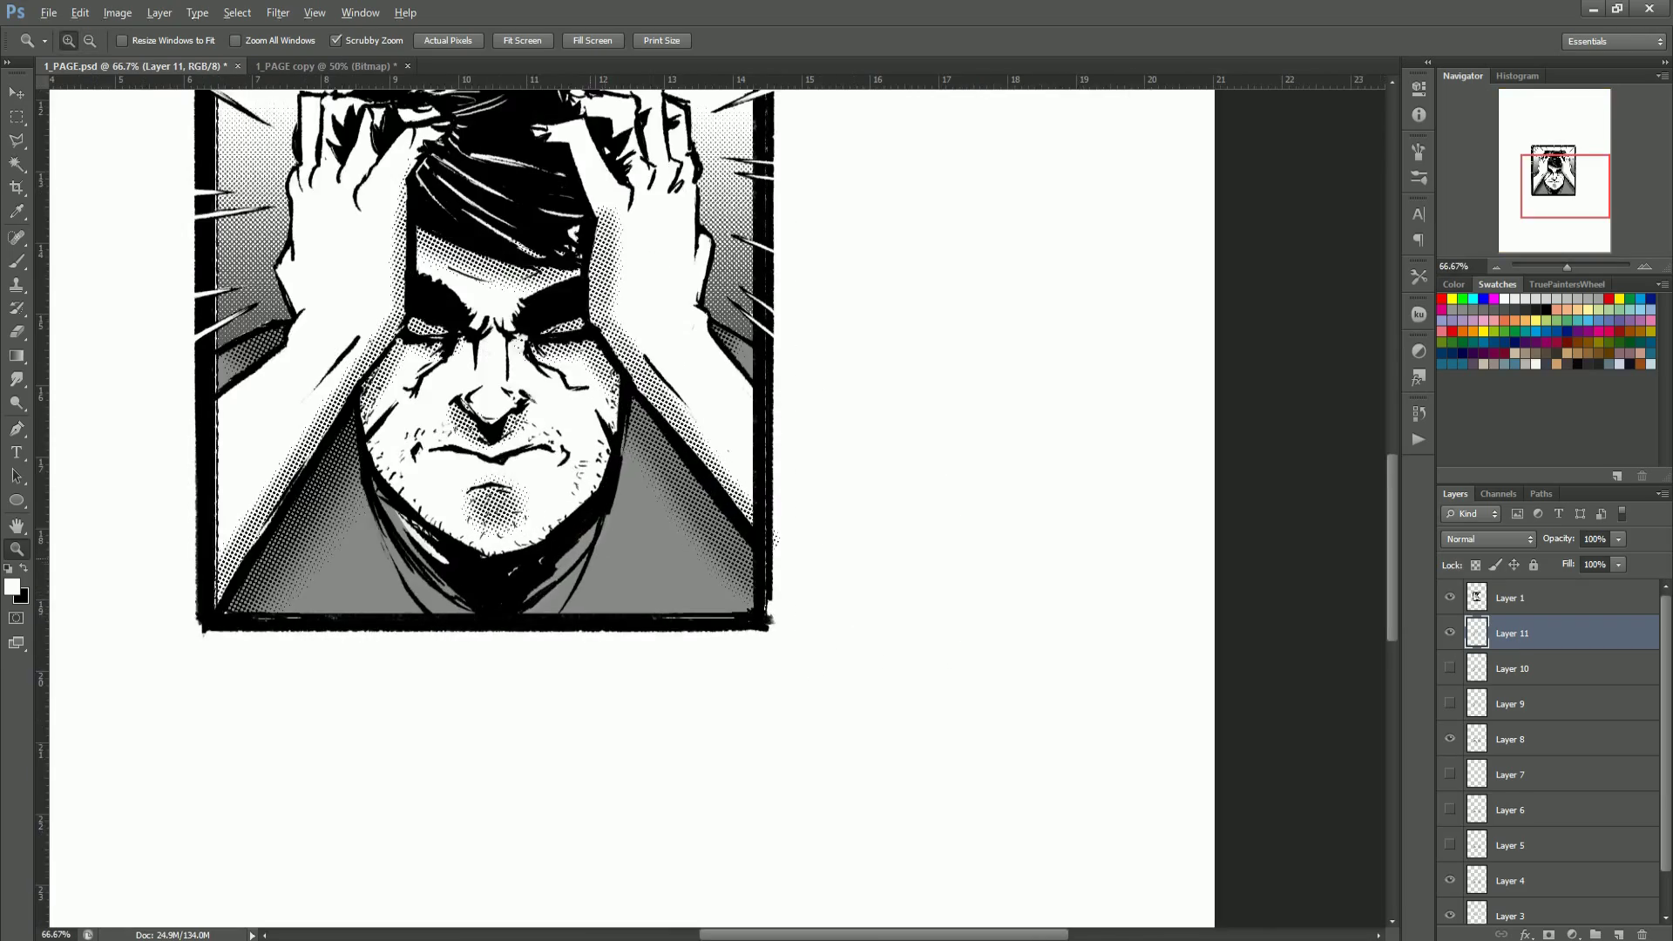
scroll(593, 575, down, 1)
click(1461, 667)
click(1461, 667)
click(1460, 667)
click(1461, 668)
click(1460, 669)
click(1459, 669)
click(1460, 669)
click(1450, 633)
scroll(605, 410, up, 5)
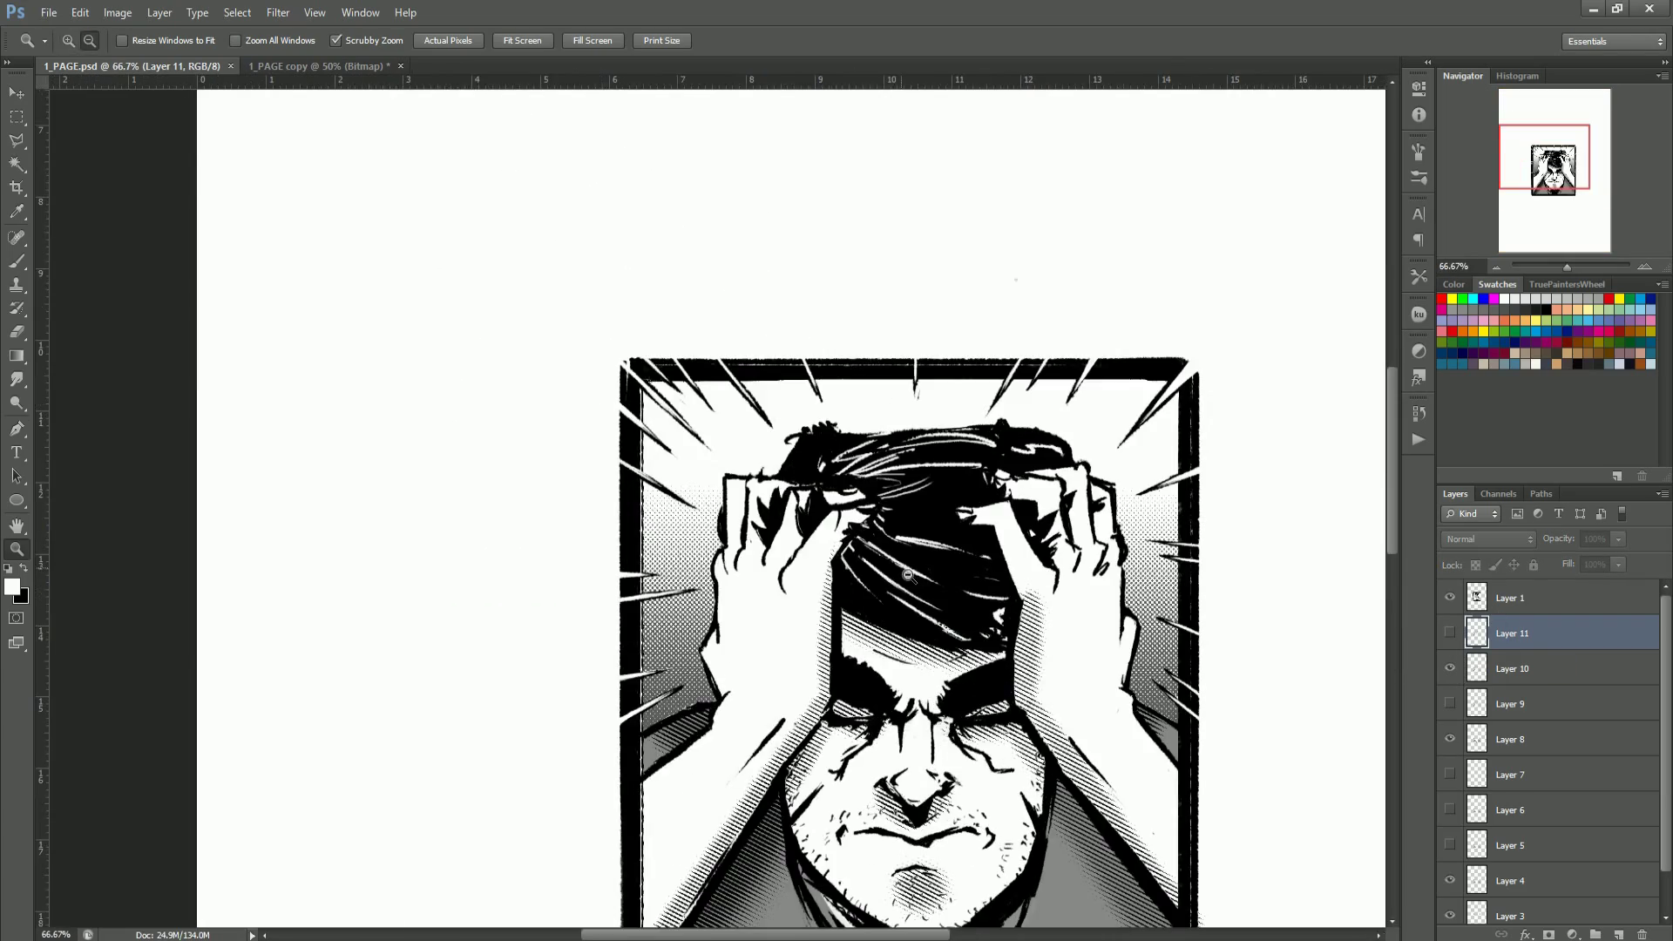
Step: Check what Layer 4, Layer 3 and the tone layers above them contain by toggling their visibility
scroll(546, 669, down, 5)
scroll(544, 781, up, 3)
scroll(541, 723, down, 3)
scroll(1526, 847, down, 1)
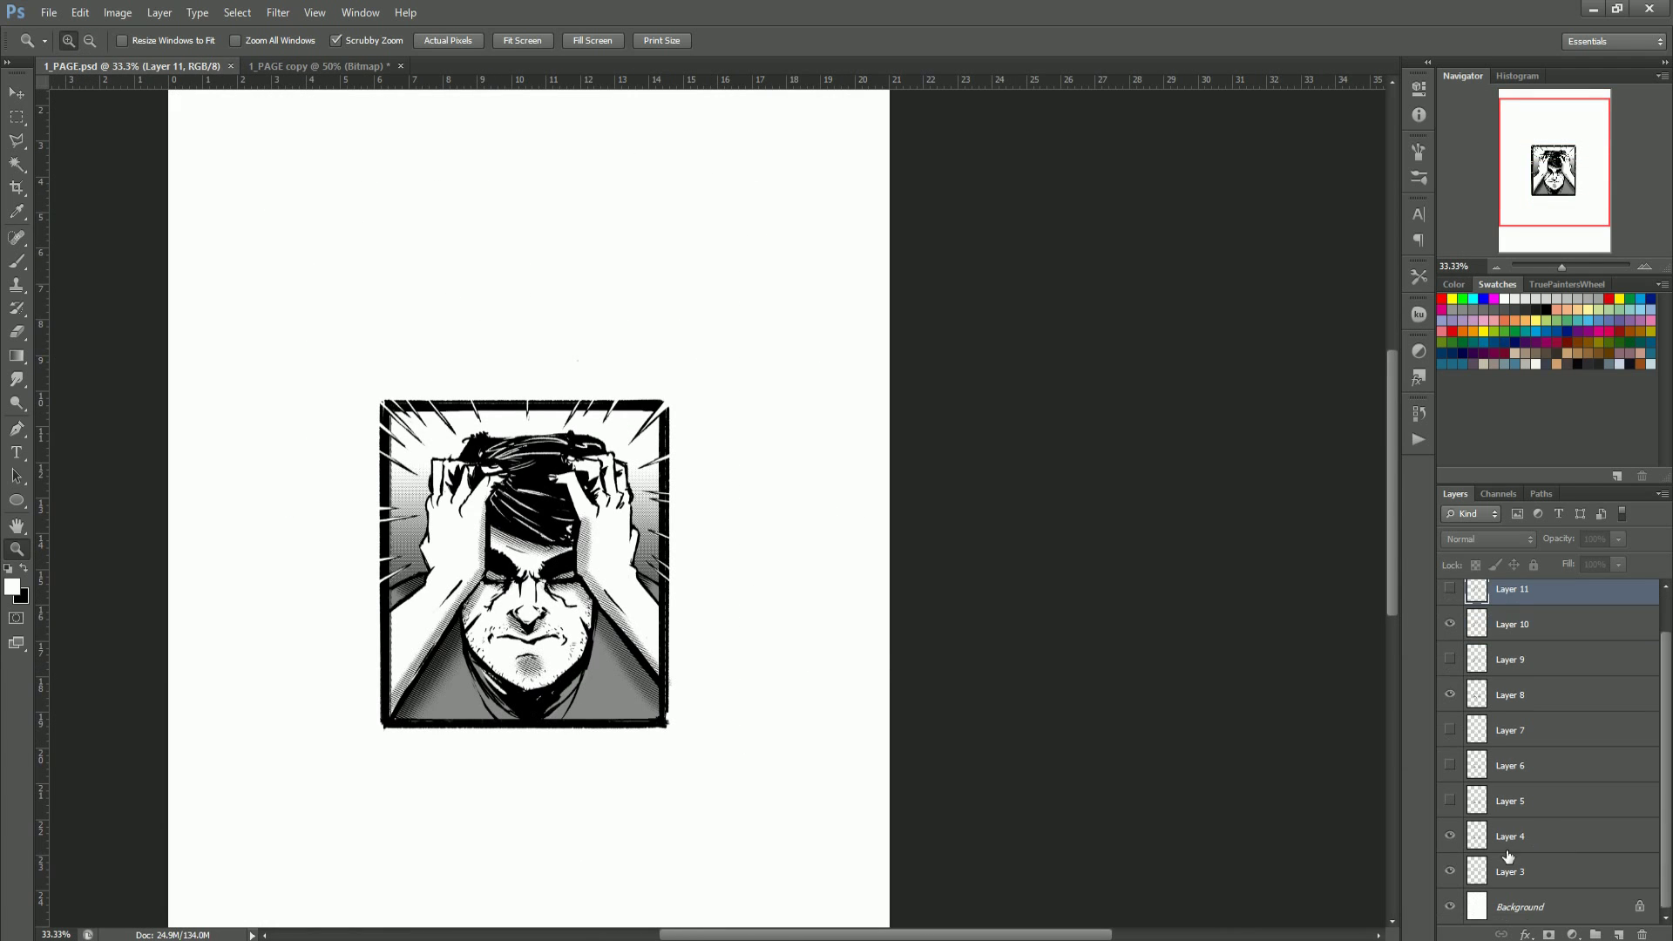
click(1455, 839)
click(1455, 839)
click(1455, 874)
click(1455, 874)
scroll(1481, 854, up, 1)
click(1451, 660)
click(1452, 660)
click(1453, 731)
click(1454, 730)
scroll(1459, 819, down, 1)
Step: Hide Layer 8, delete Layer 4 and check the contents of Layer 3
click(1454, 695)
click(1453, 838)
click(1509, 844)
key(Delete)
click(1452, 874)
click(1452, 874)
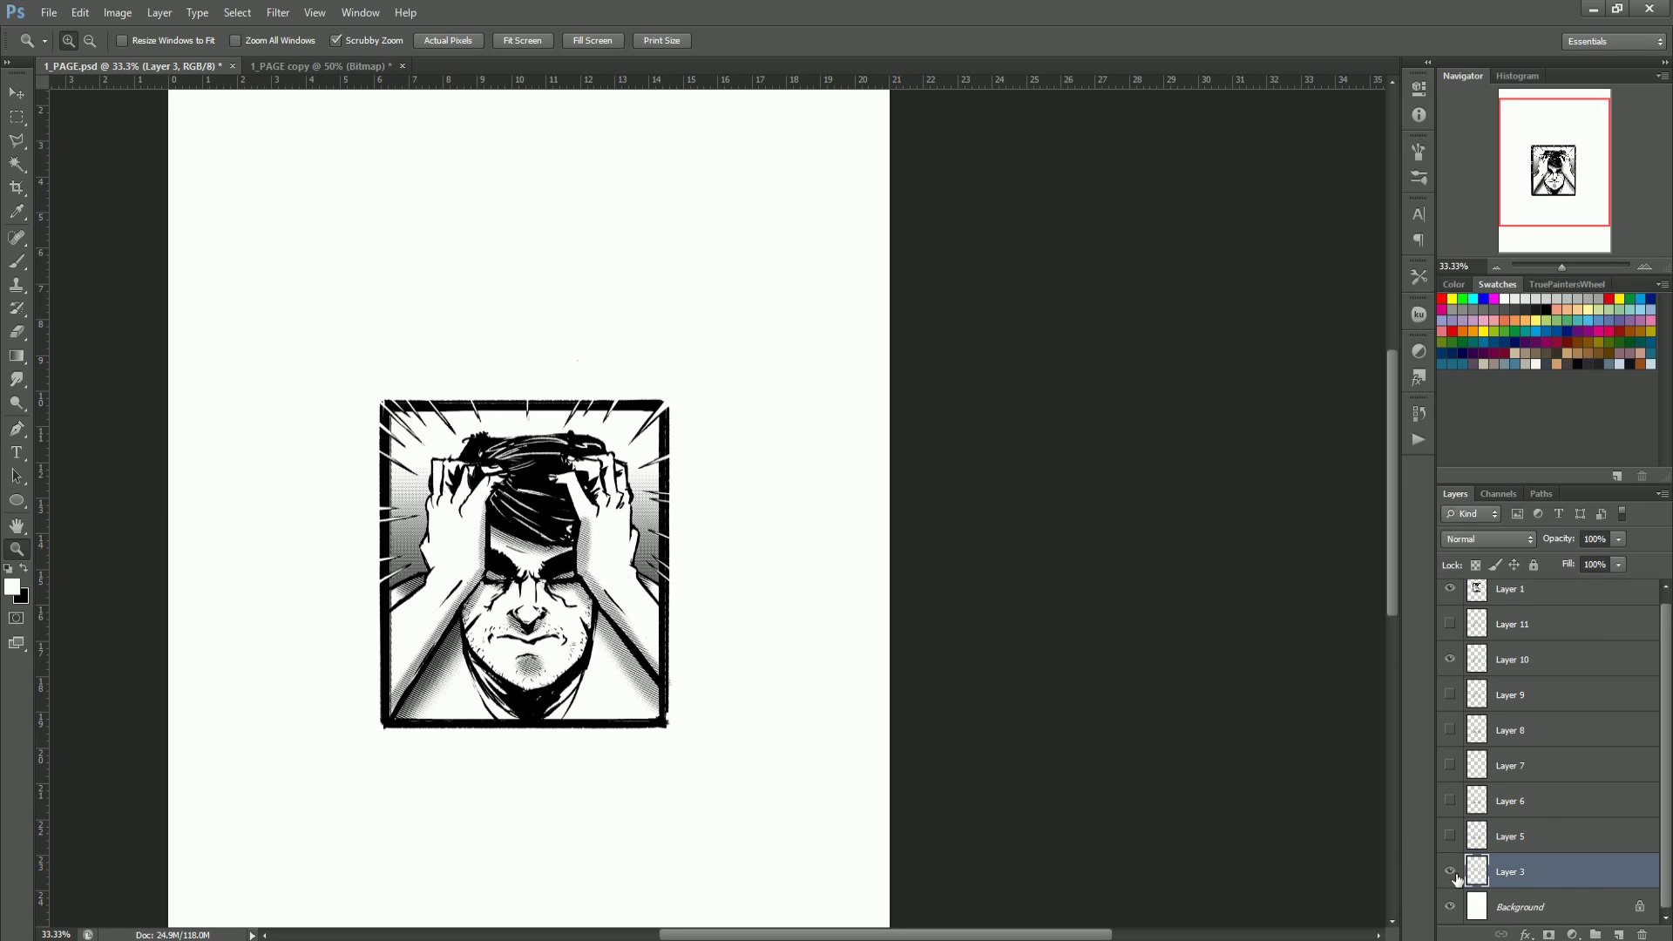
Step: Compare the halftones on Layers 10 and 11 again, hiding Layer 10 and showing Layer 11 over the face and arms
click(1452, 659)
click(1453, 659)
scroll(1460, 671, up, 1)
click(1452, 634)
click(1453, 634)
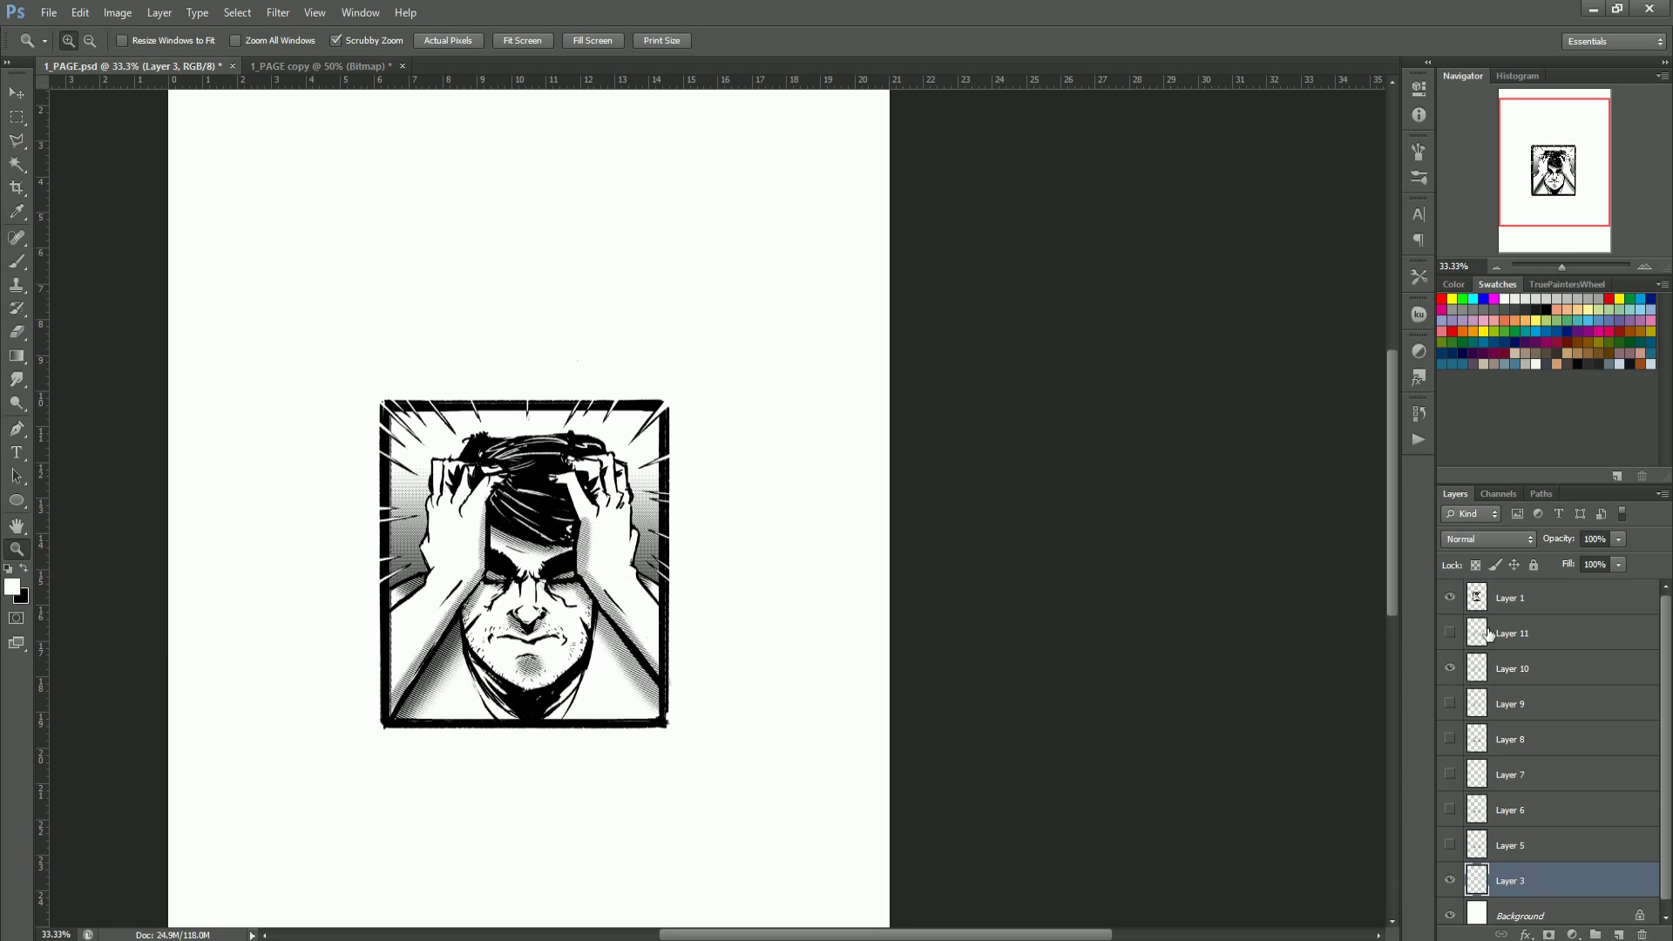
click(1475, 680)
click(1451, 669)
click(1451, 634)
click(482, 531)
click(482, 531)
click(488, 534)
alt+click(775, 635)
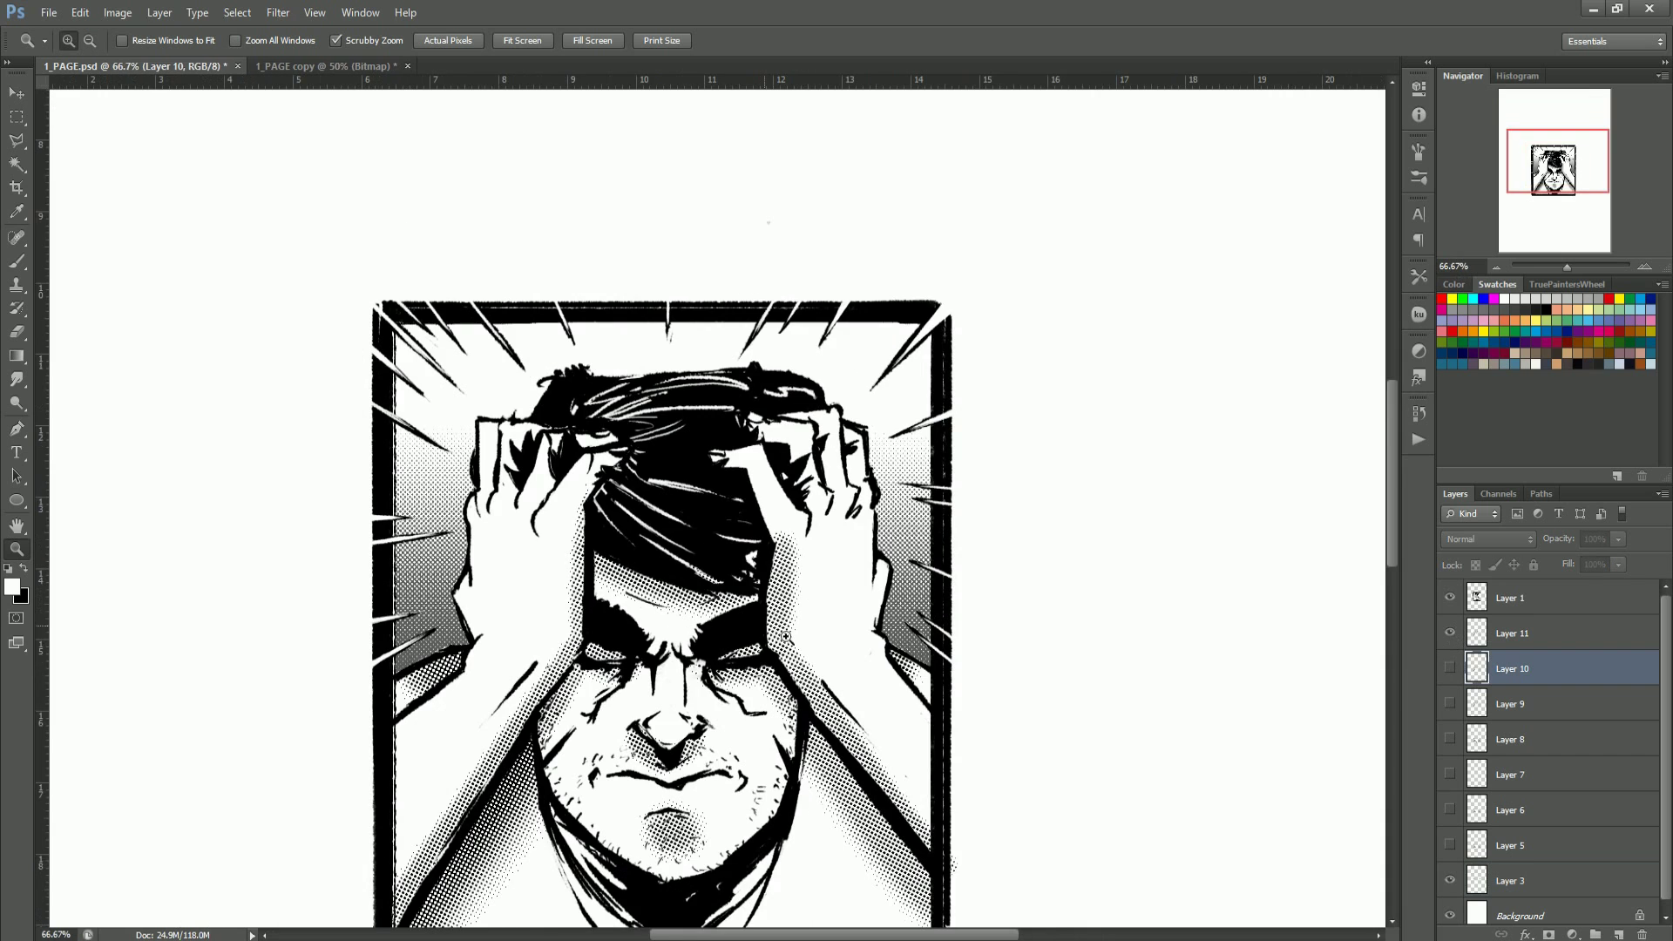
Step: Delete the dot-halftone Layer 11 and show the line-halftone Layer 10
click(1452, 634)
click(1479, 642)
key(Delete)
click(1450, 636)
Step: Delete the soft shading on Layer 9, show Layer 8 and save the document
scroll(1477, 639, down, 2)
click(1456, 668)
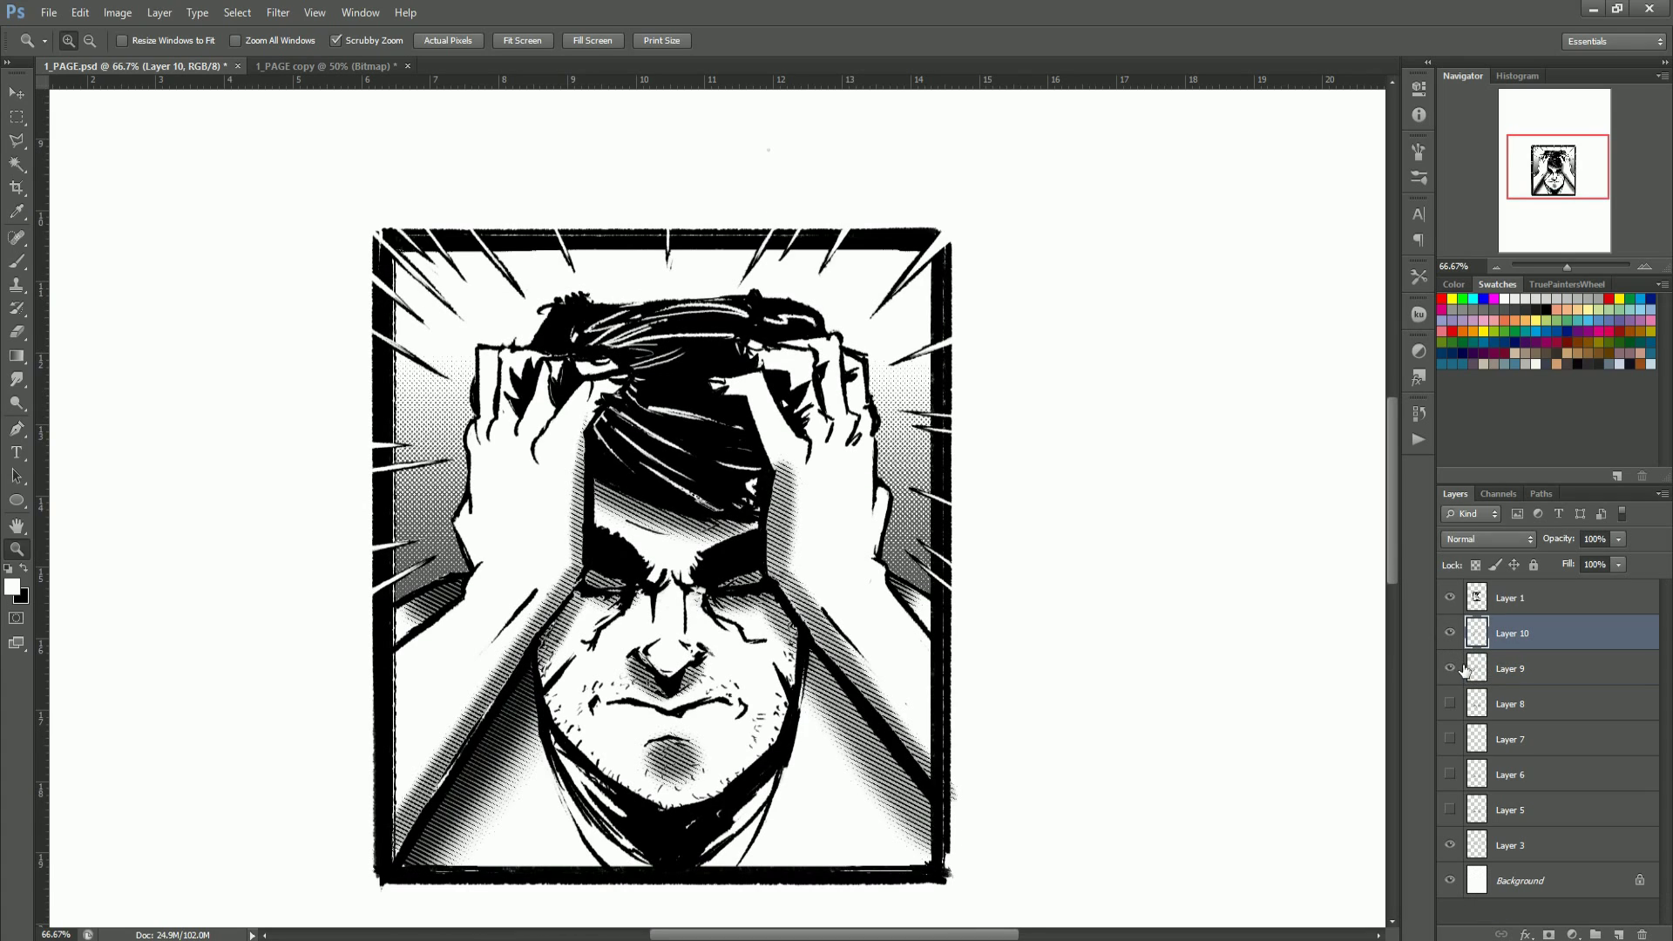
click(1451, 669)
click(1505, 679)
key(Delete)
click(1453, 672)
key(ctrl+s)
Step: Hide Layer 8 and delete the unused Layers 7, 6 and 5 after checking their contents
alt+click(681, 669)
alt+click(681, 670)
alt+click(704, 603)
drag(702, 550, 1170, 622)
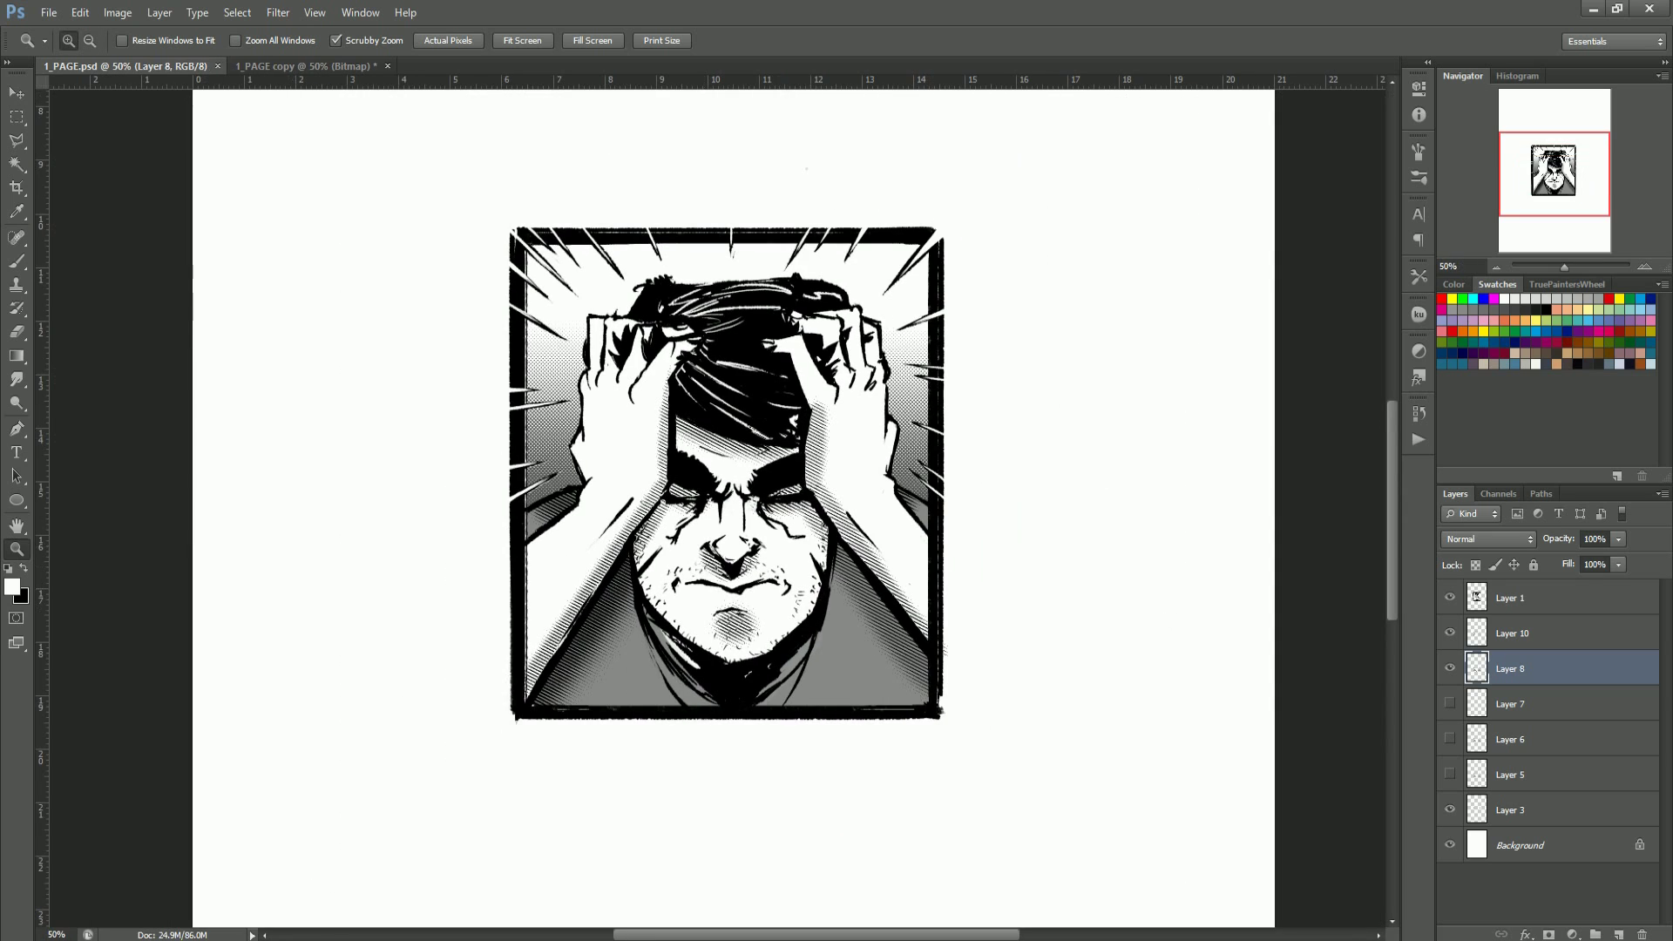
click(1451, 669)
click(1452, 704)
click(1452, 704)
click(1520, 708)
key(Delete)
click(1451, 704)
click(1452, 704)
key(Delete)
click(1450, 705)
key(Delete)
click(1451, 708)
click(1450, 708)
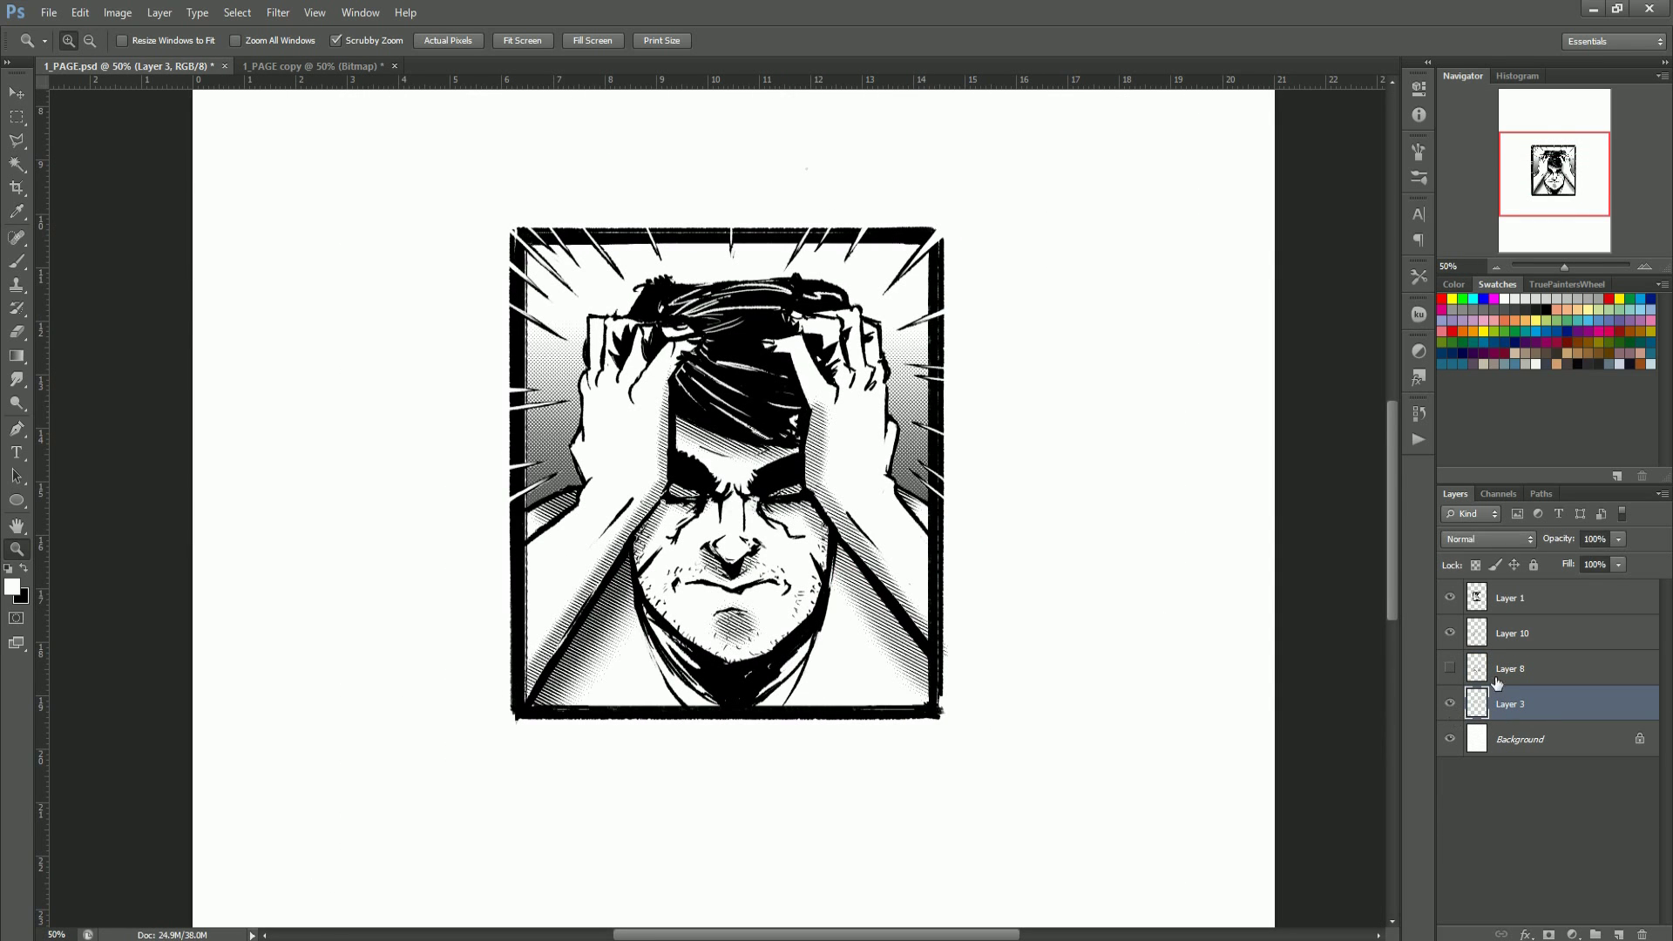
Step: Show and select Layer 8, lock its transparent pixels and fill the shirt tone with the blue swatch colour
ctrl+click(1495, 693)
click(1450, 670)
click(1551, 671)
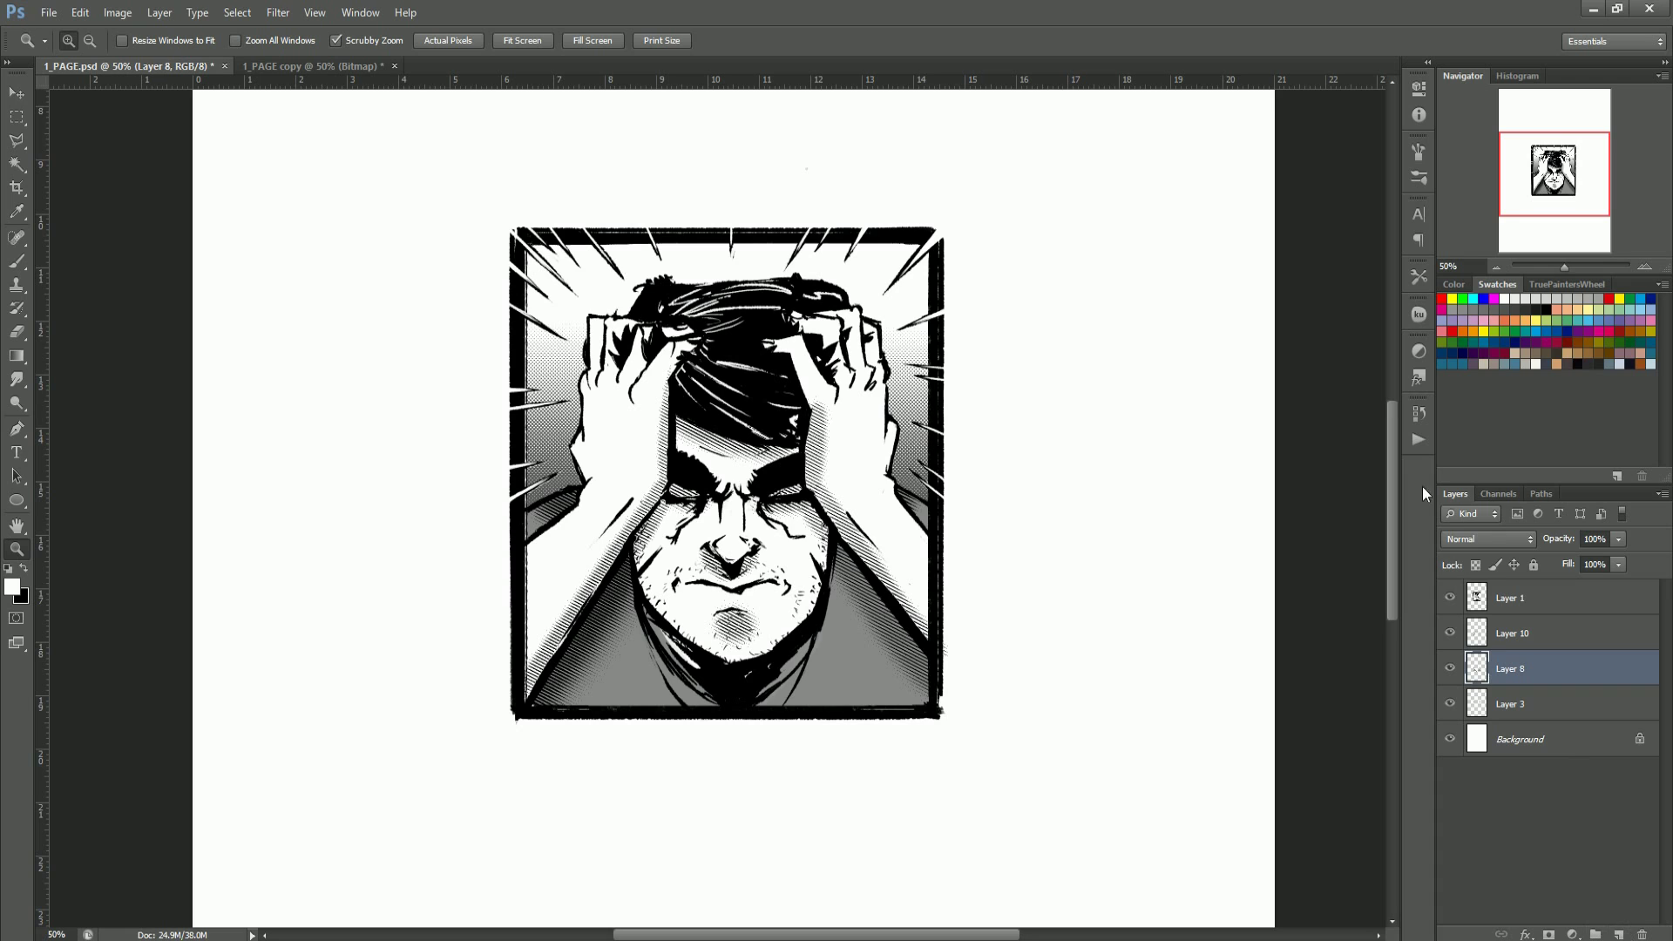
click(1538, 342)
key(alt+BackSpace)
Step: Shift the shirt fill on Layer 8 to a muted green with a Hue/Saturation adjustment
key(ctrl+u)
drag(1343, 298, 1403, 298)
drag(1333, 341, 1273, 344)
mouse_move(1345, 388)
mouse_down()
mouse_move(1364, 394)
mouse_move(1346, 390)
mouse_up()
drag(1403, 298, 1269, 343)
drag(1344, 386, 1335, 384)
click(1512, 214)
key(ctrl+minus)
key(ctrl+minus)
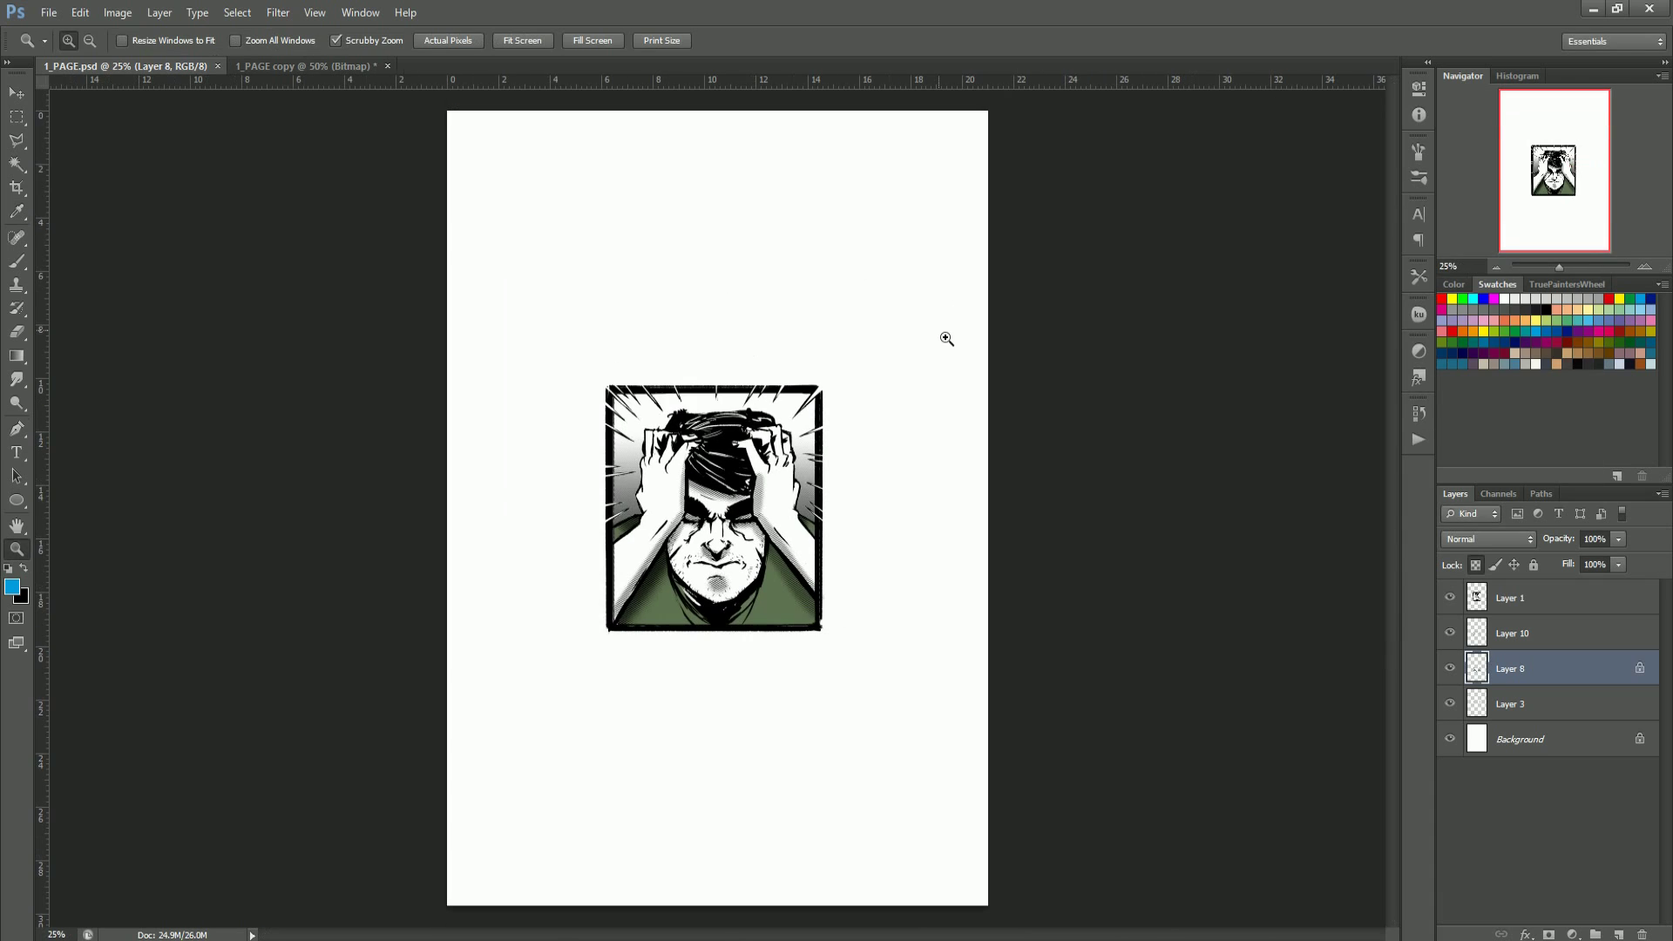
Step: Fill the shirt tone on Layer 8 with a mid-grey swatch colour in place of the green
scroll(745, 530, up, 3)
scroll(745, 529, down, 3)
alt+click(767, 635)
click(767, 635)
alt+click(767, 635)
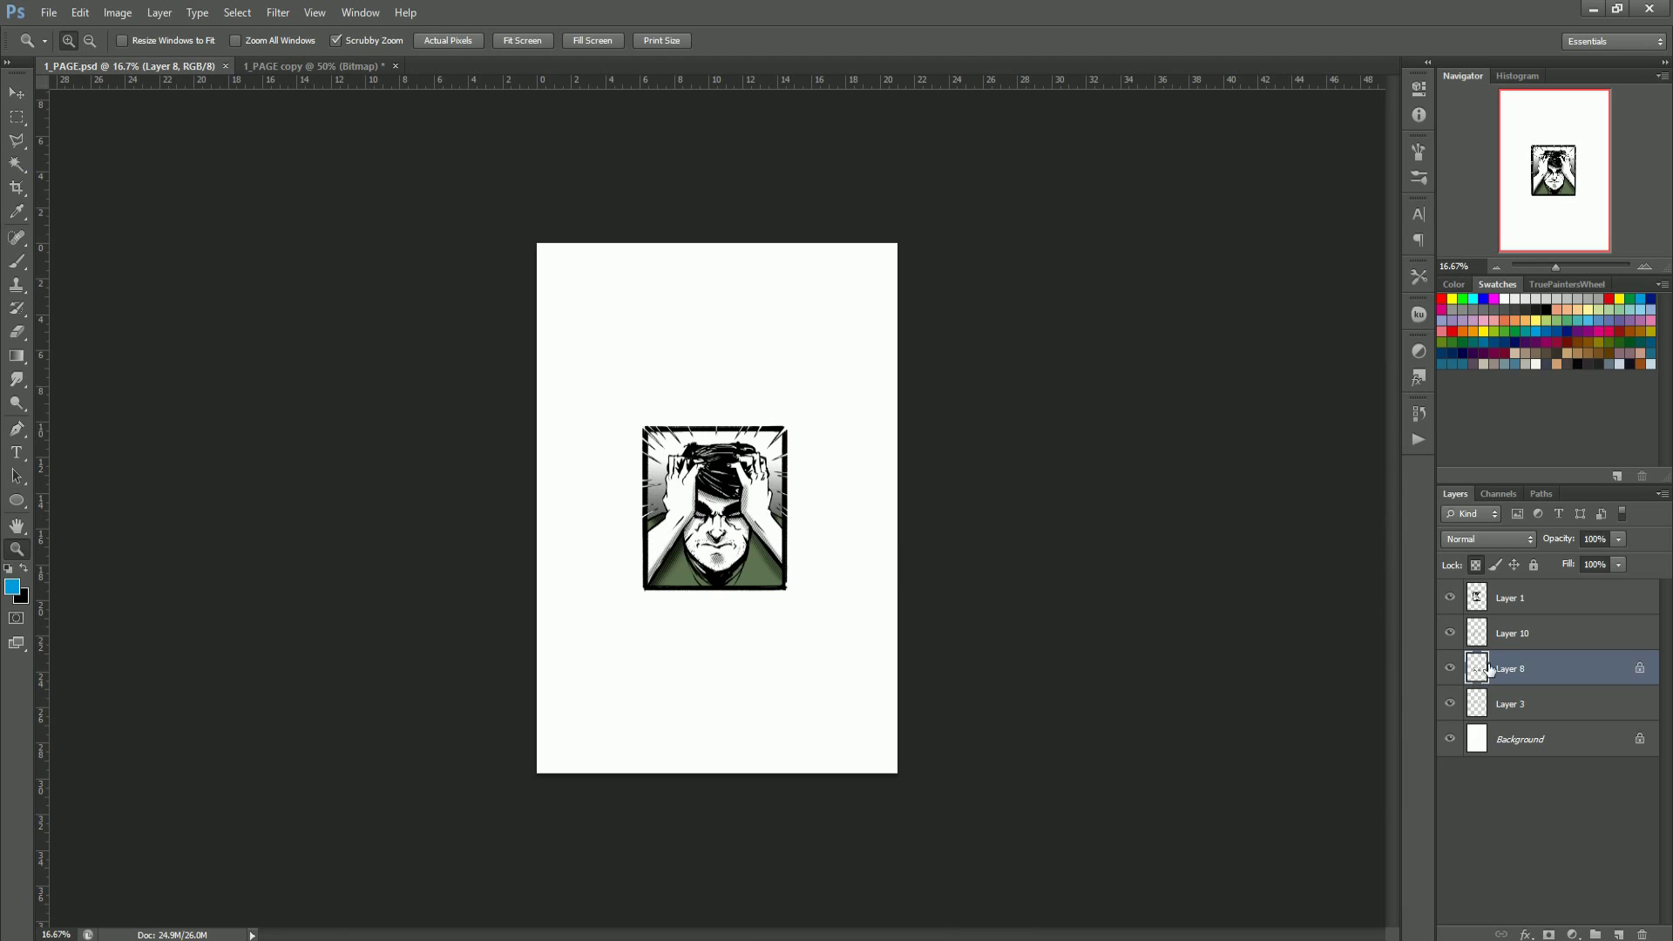
click(1465, 319)
key(alt+BackSpace)
key(v)
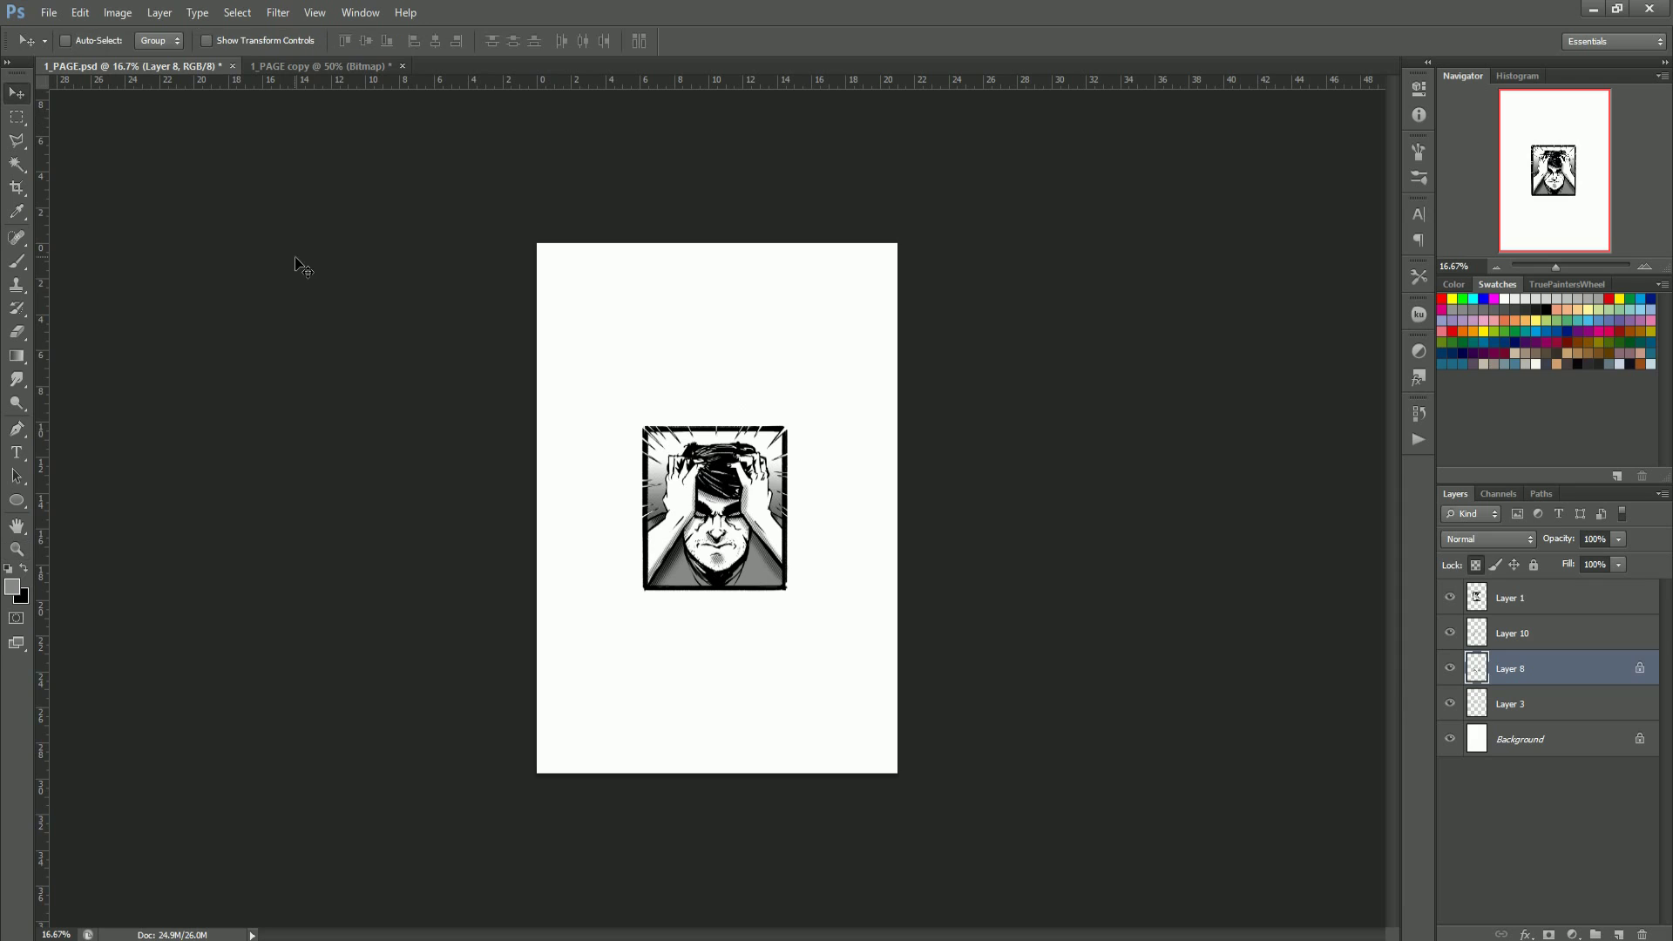
key(z)
drag(822, 581, 880, 580)
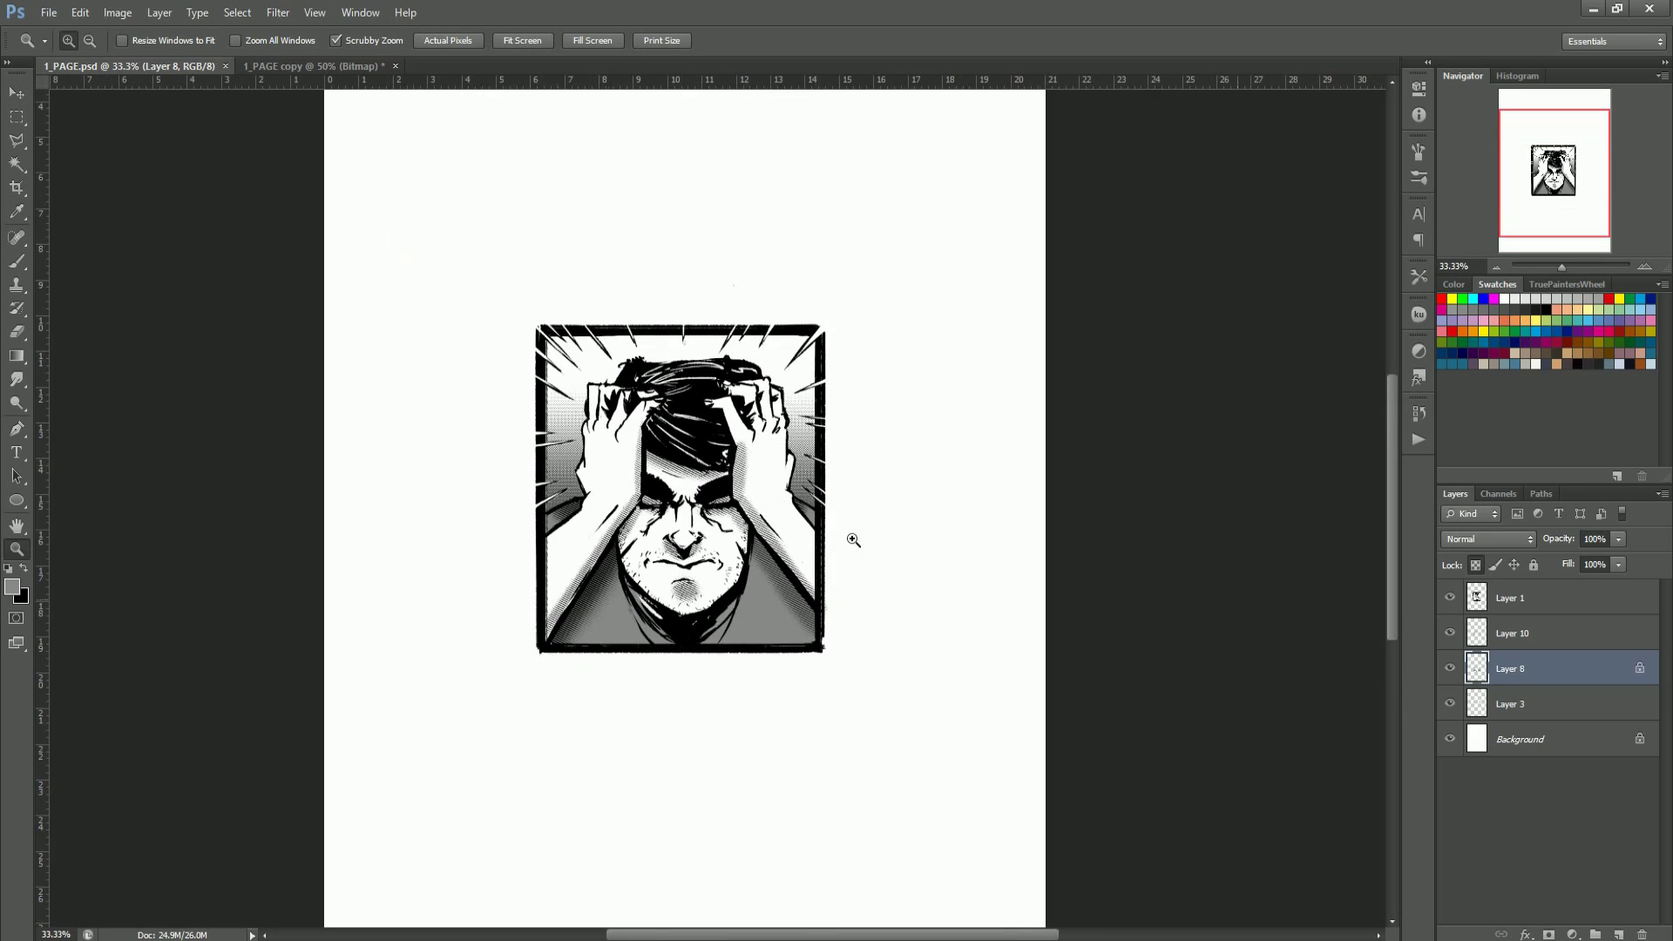
Step: Select the background areas behind the figure from Layer 1's inks with the Magic Wand, and add a new layer above Layer 3
drag(562, 437, 644, 438)
double_click(1451, 704)
click(1512, 704)
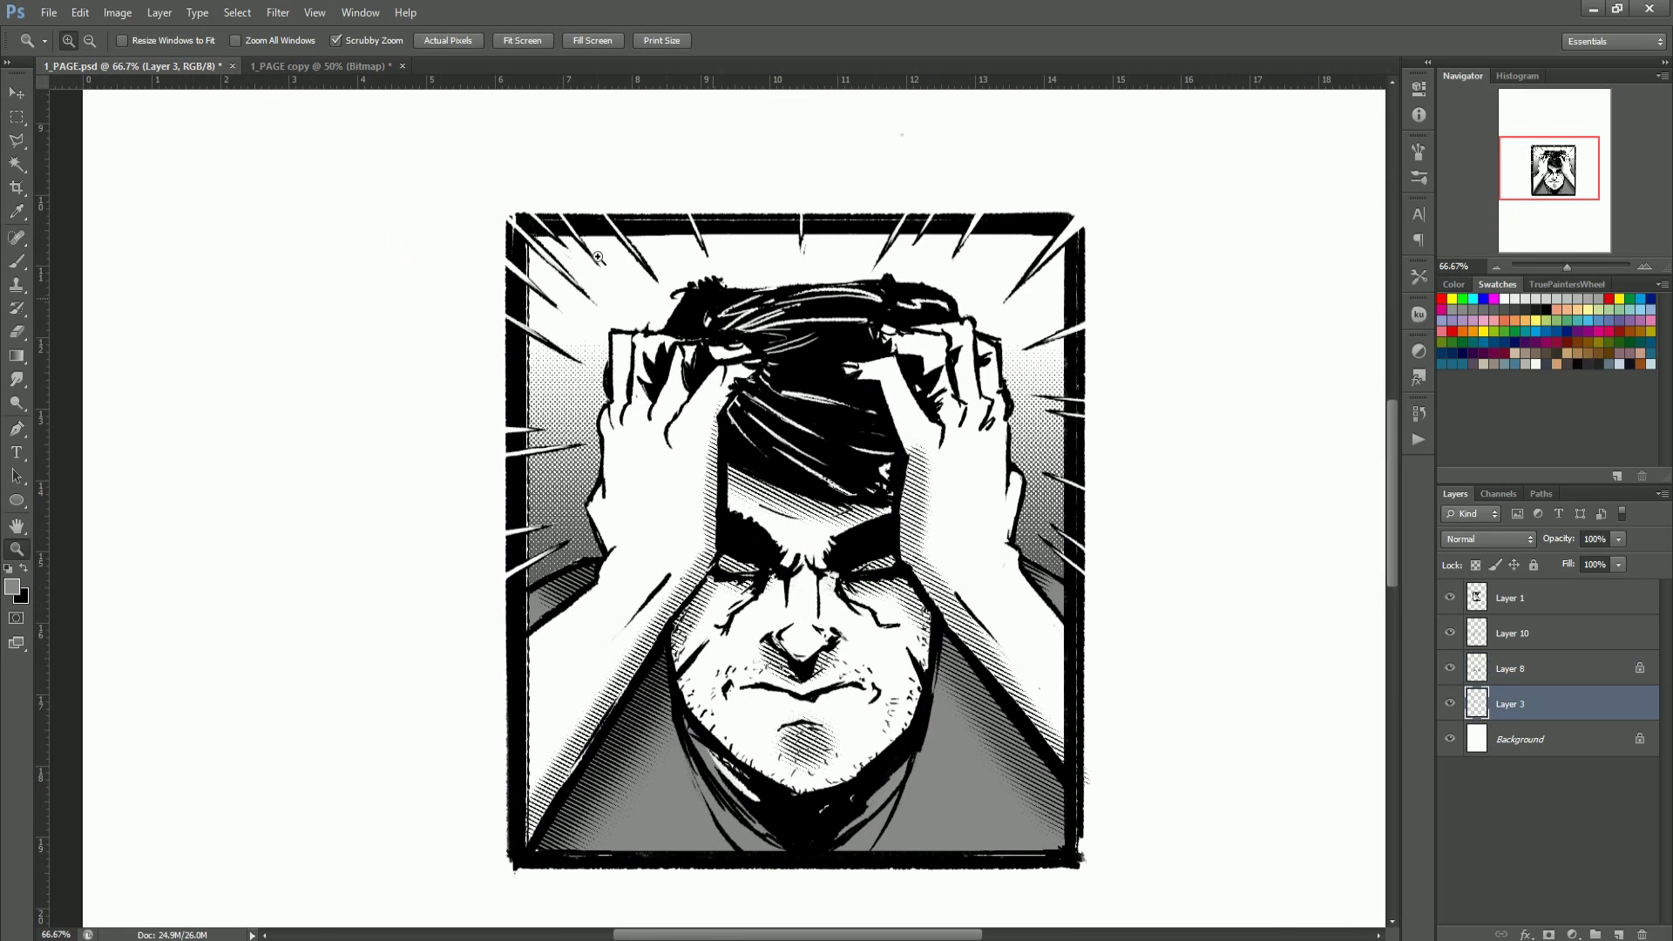
click(1512, 598)
key(w)
click(491, 40)
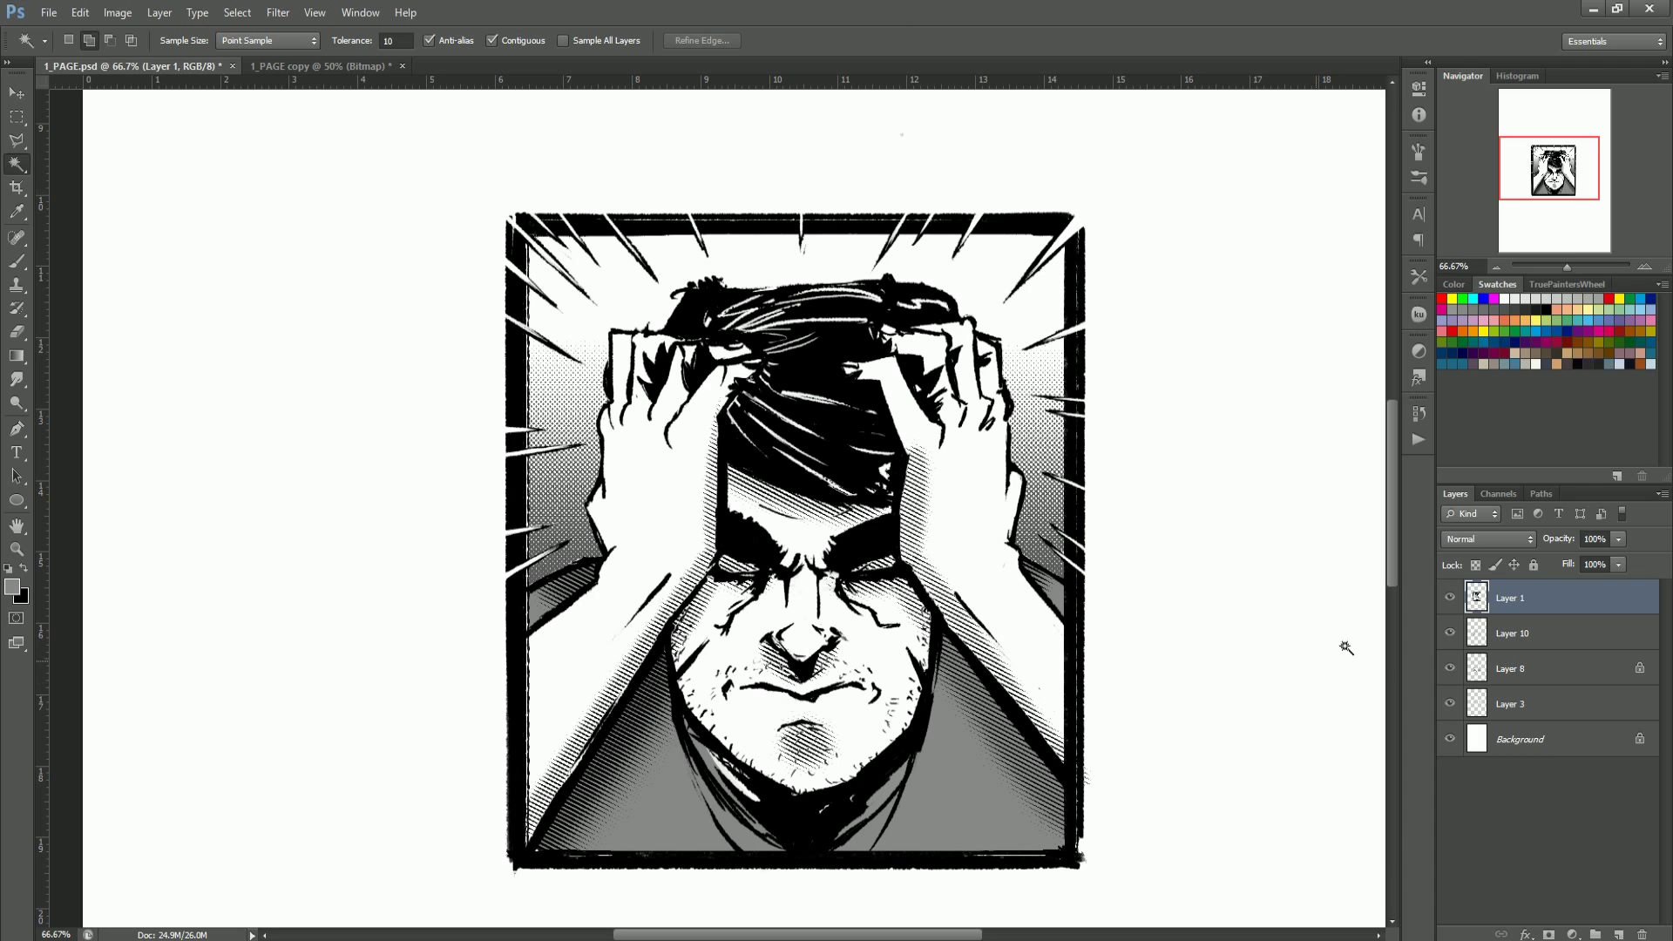
key(g)
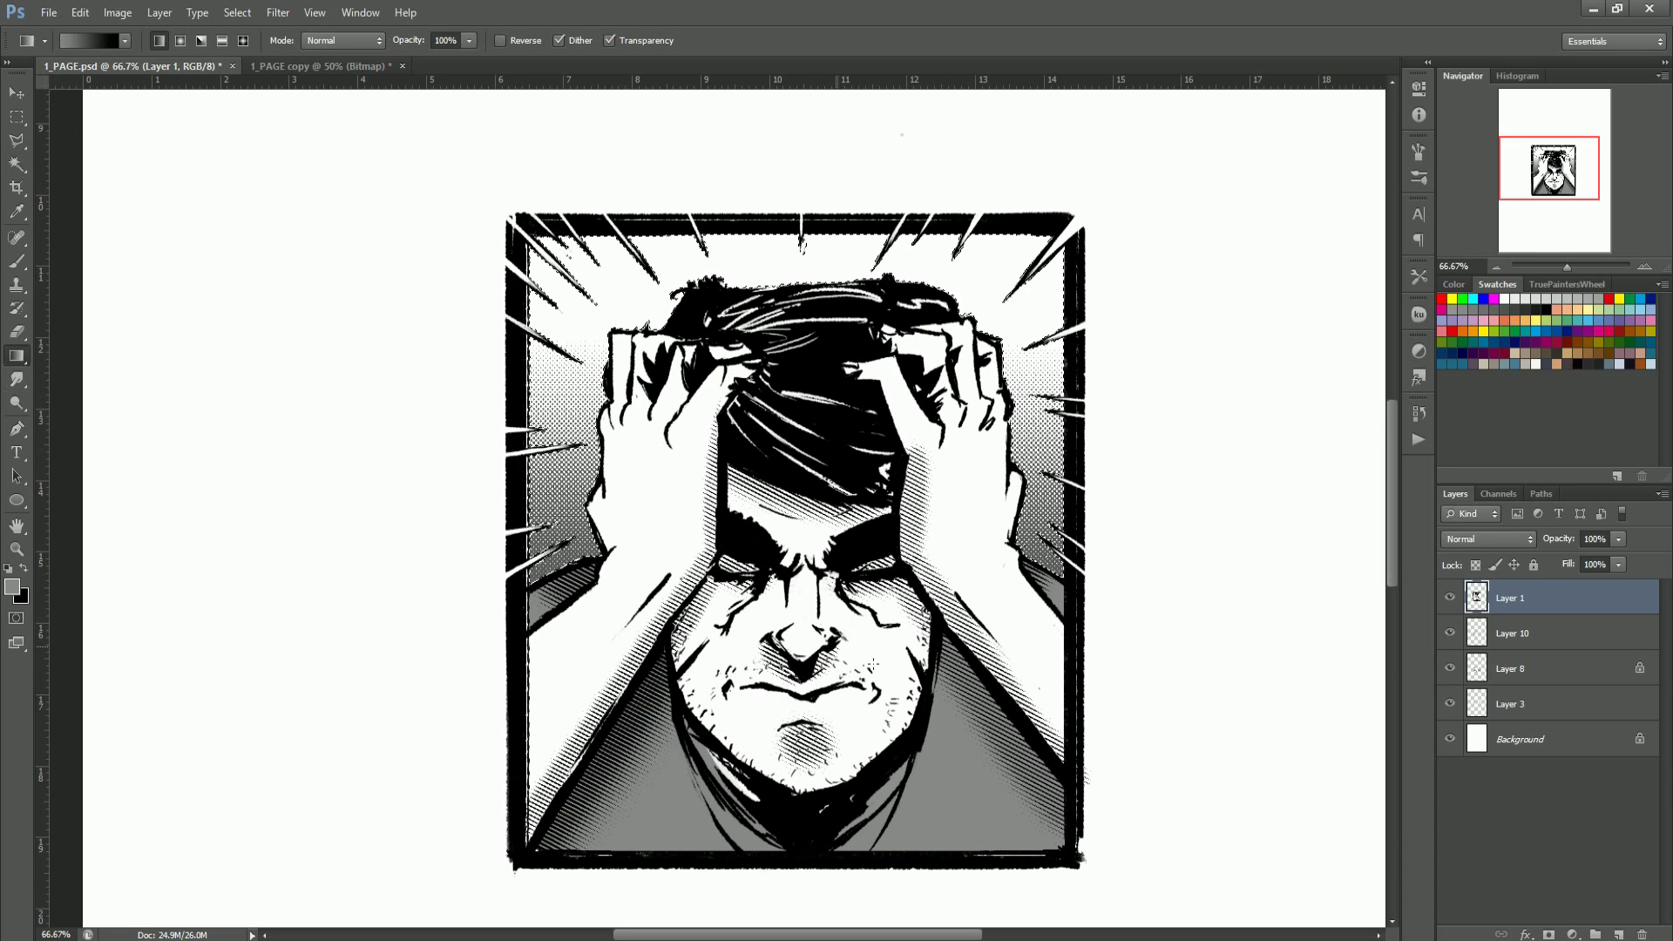
click(1551, 634)
click(1568, 704)
key(ctrl+shift+alt+n)
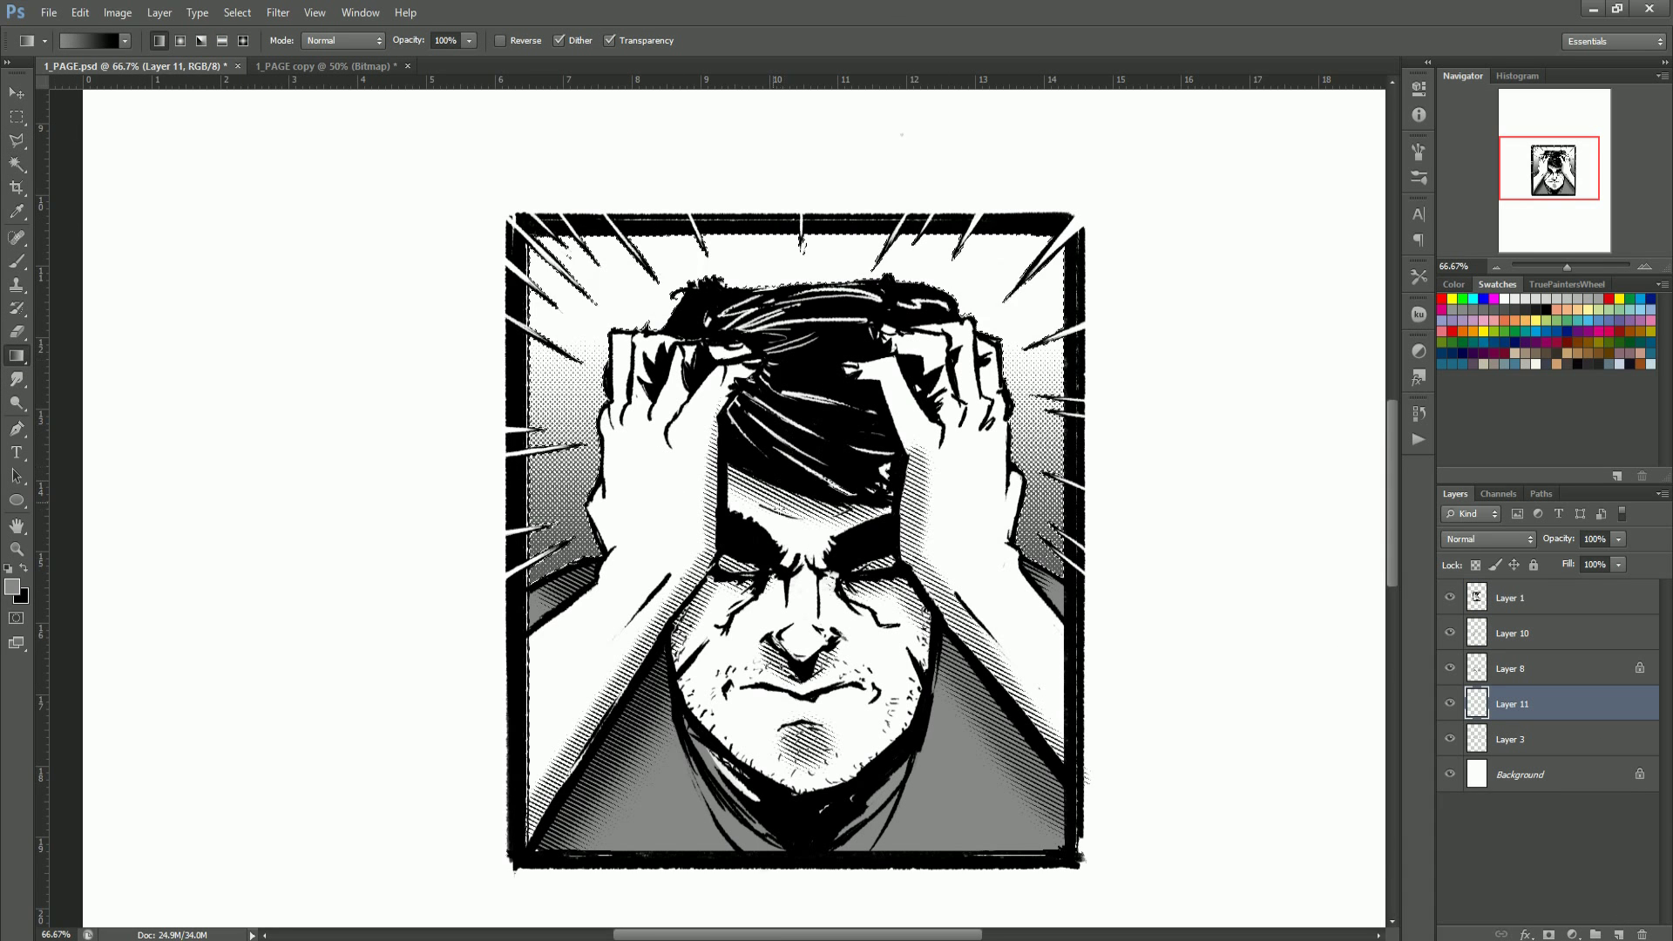
Step: Reset the colours to white and black and draw a vertical white-to-black gradient through the selected background on Layer 11
key(ctrl+z)
drag(826, 332, 891, 477)
key(ctrl+z)
key(d)
key(x)
drag(888, 309, 888, 662)
key(ctrl+z)
drag(889, 310, 889, 663)
key(ctrl+z)
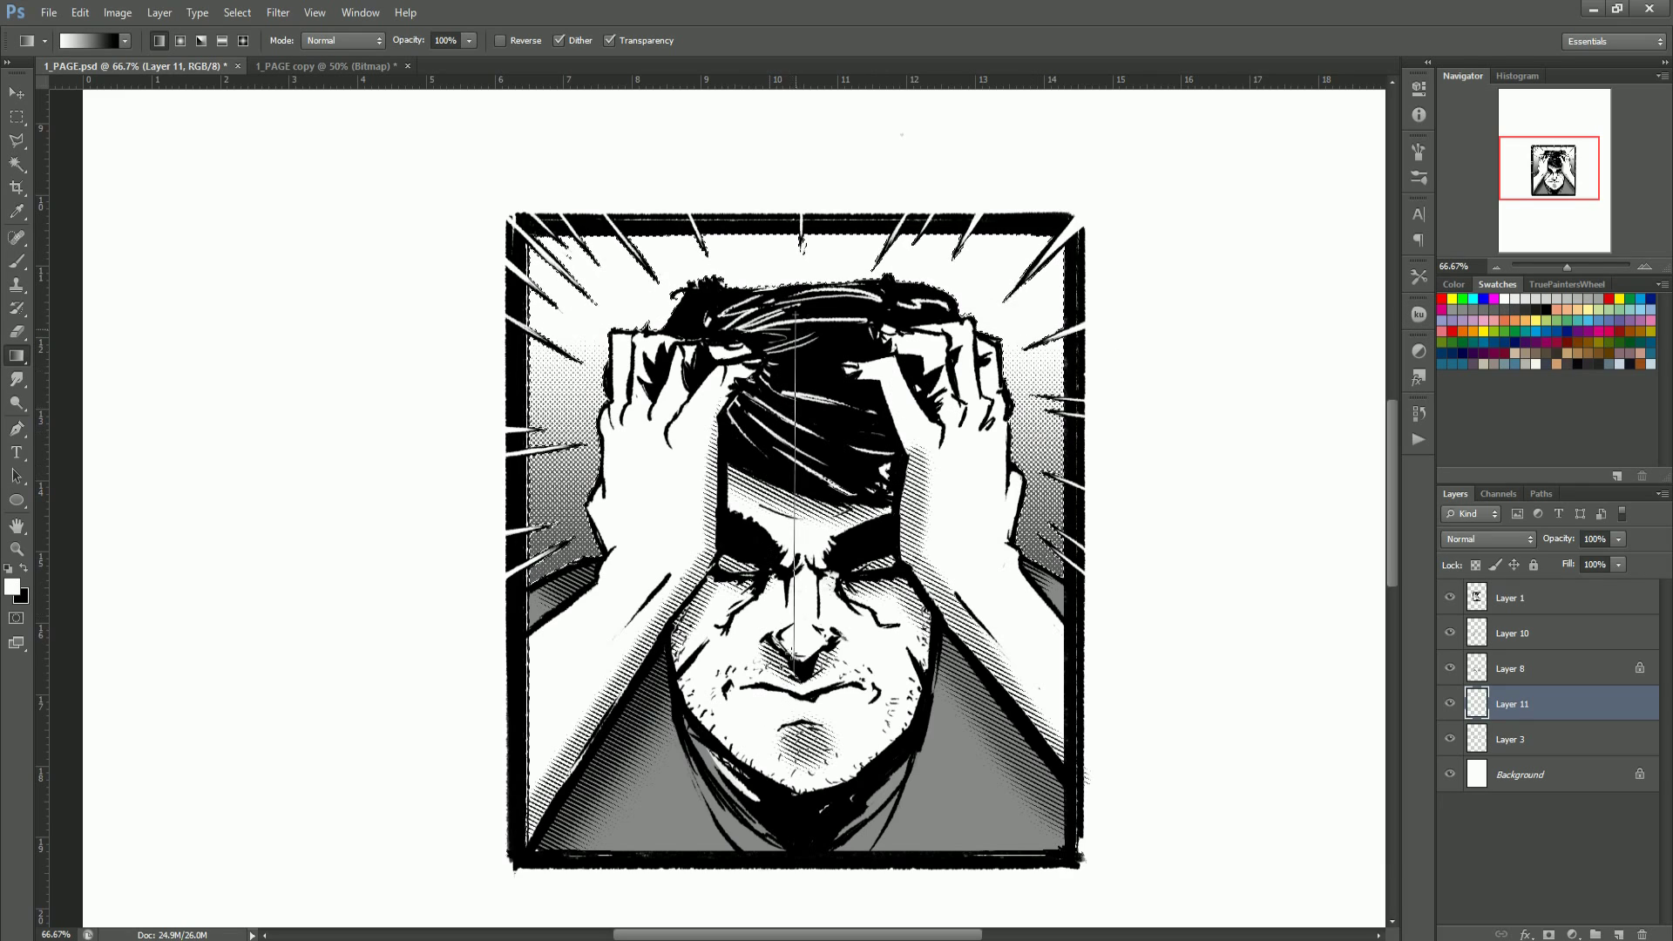
key(ctrl+z)
Step: Switch to the 1_PAGE copy document and convert it from Bitmap to Grayscale
key(ctrl+Tab)
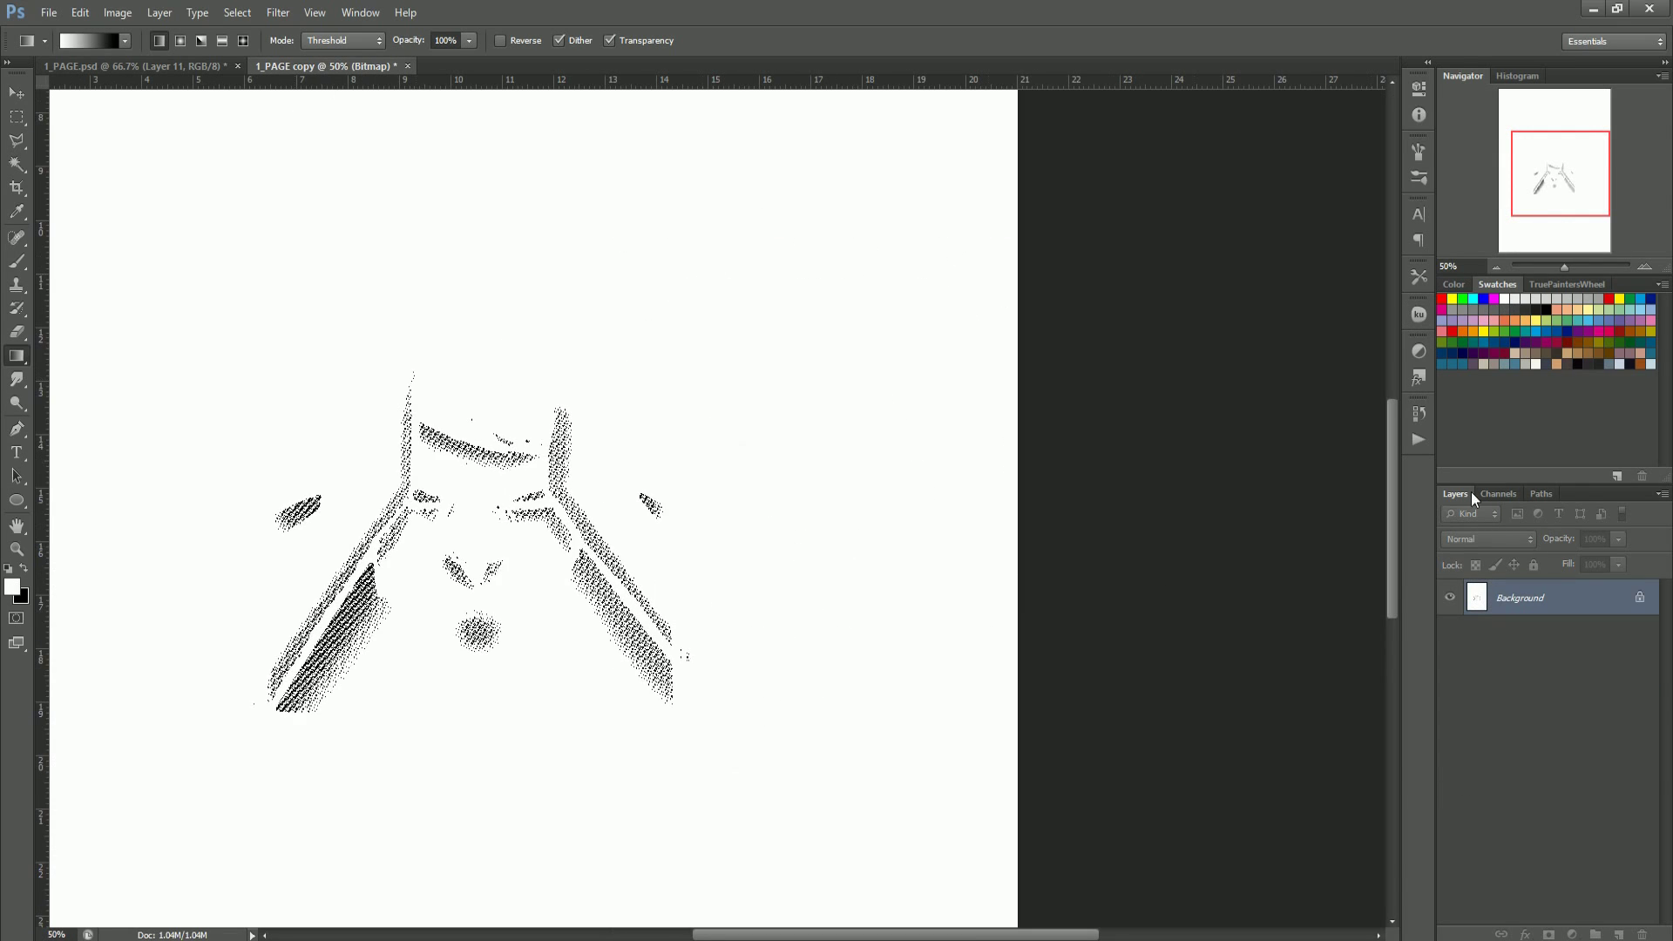
key(v)
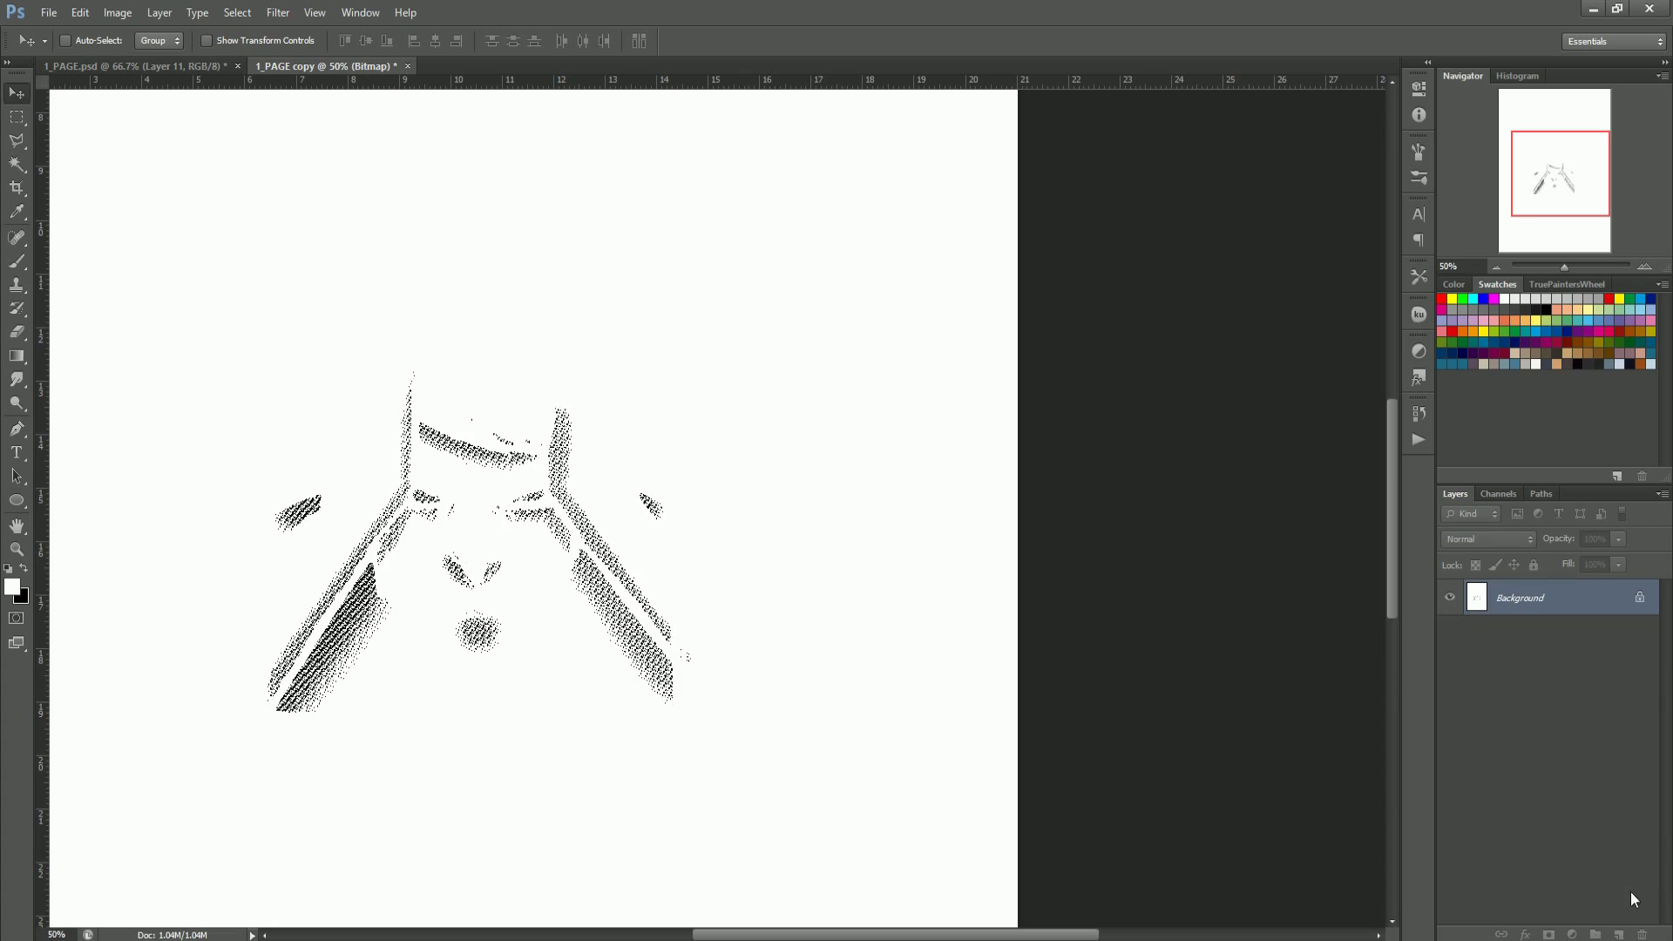
key(z)
key(ctrl+minus)
key(ctrl+minus)
click(462, 539)
click(117, 12)
mouse_move(144, 33)
click(331, 52)
key(Return)
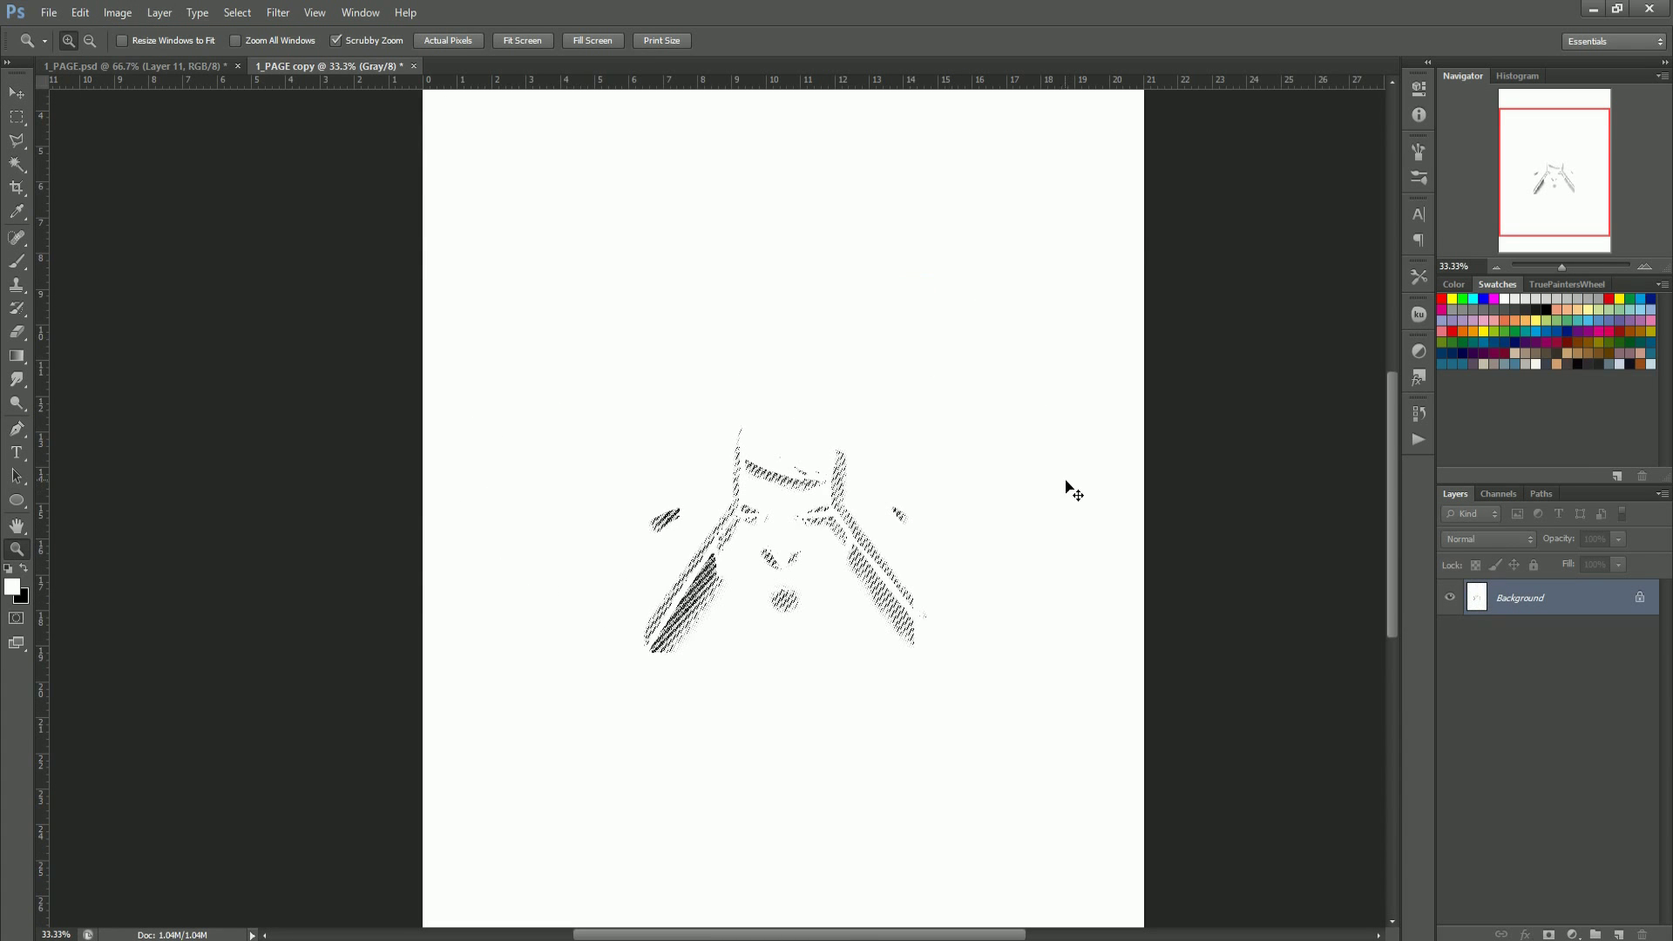
Step: Cover the old tones with a white-filled layer and paste the background gradient onto a new layer above it
click(1619, 933)
key(alt+BackSpace)
click(1619, 932)
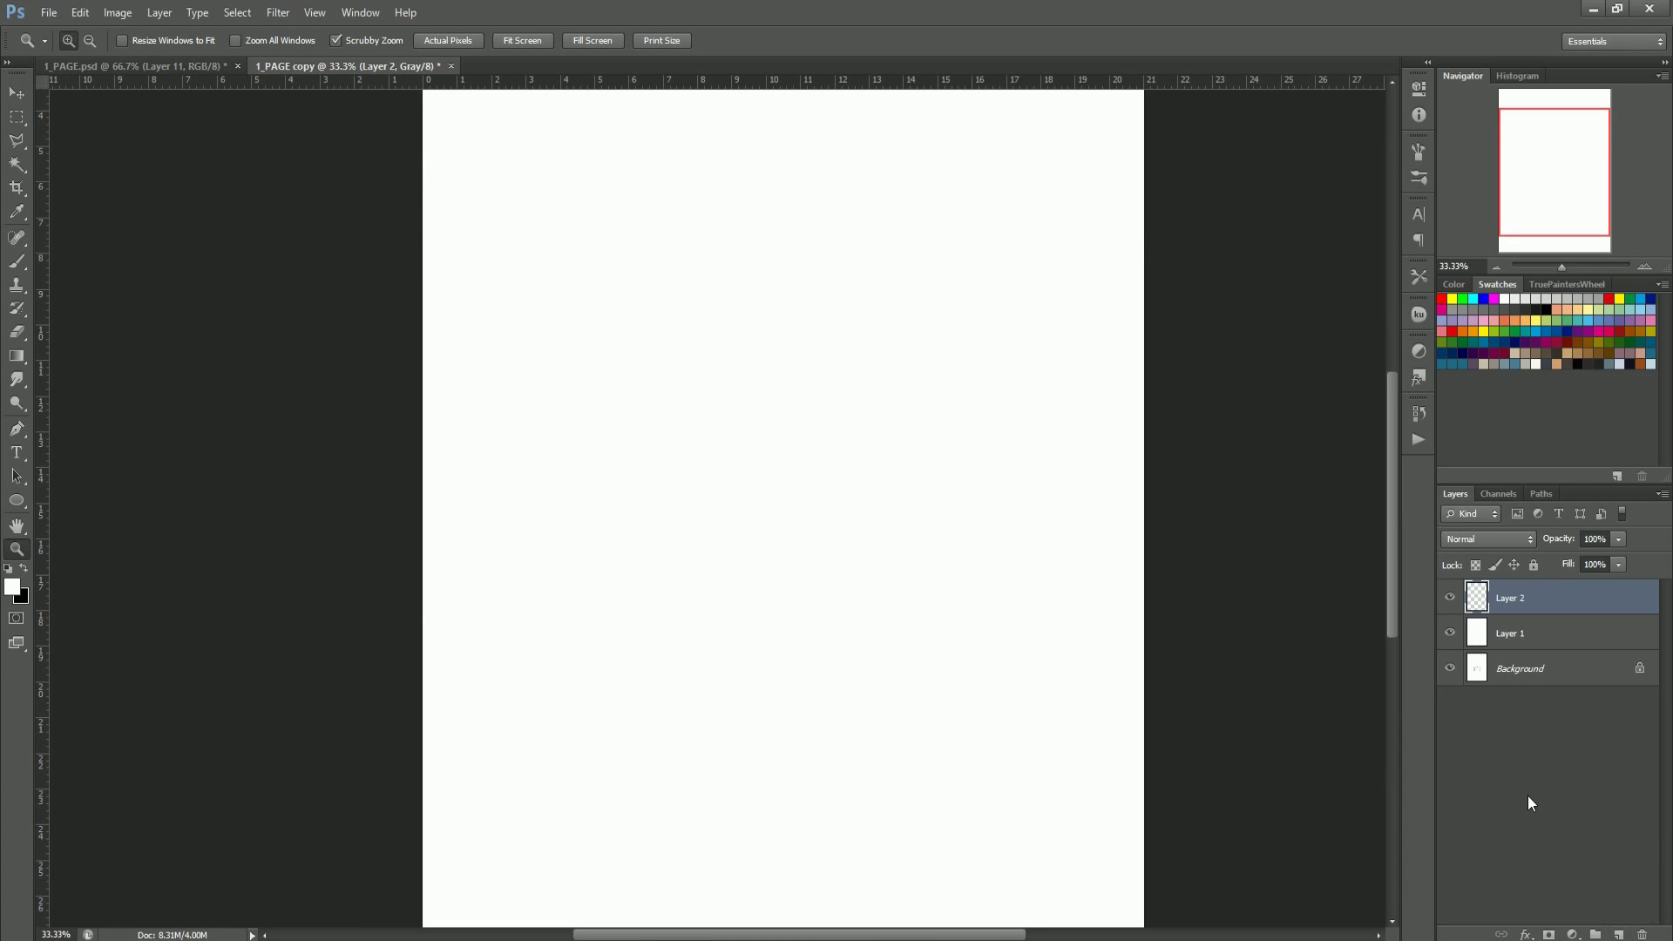
key(ctrl+v)
click(1498, 494)
click(1617, 931)
key(ctrl+z)
click(1455, 493)
Step: Flatten and convert the copy to Bitmap with a Line halftone screen at 45 lines/inch and 30 degrees
click(118, 13)
mouse_move(131, 26)
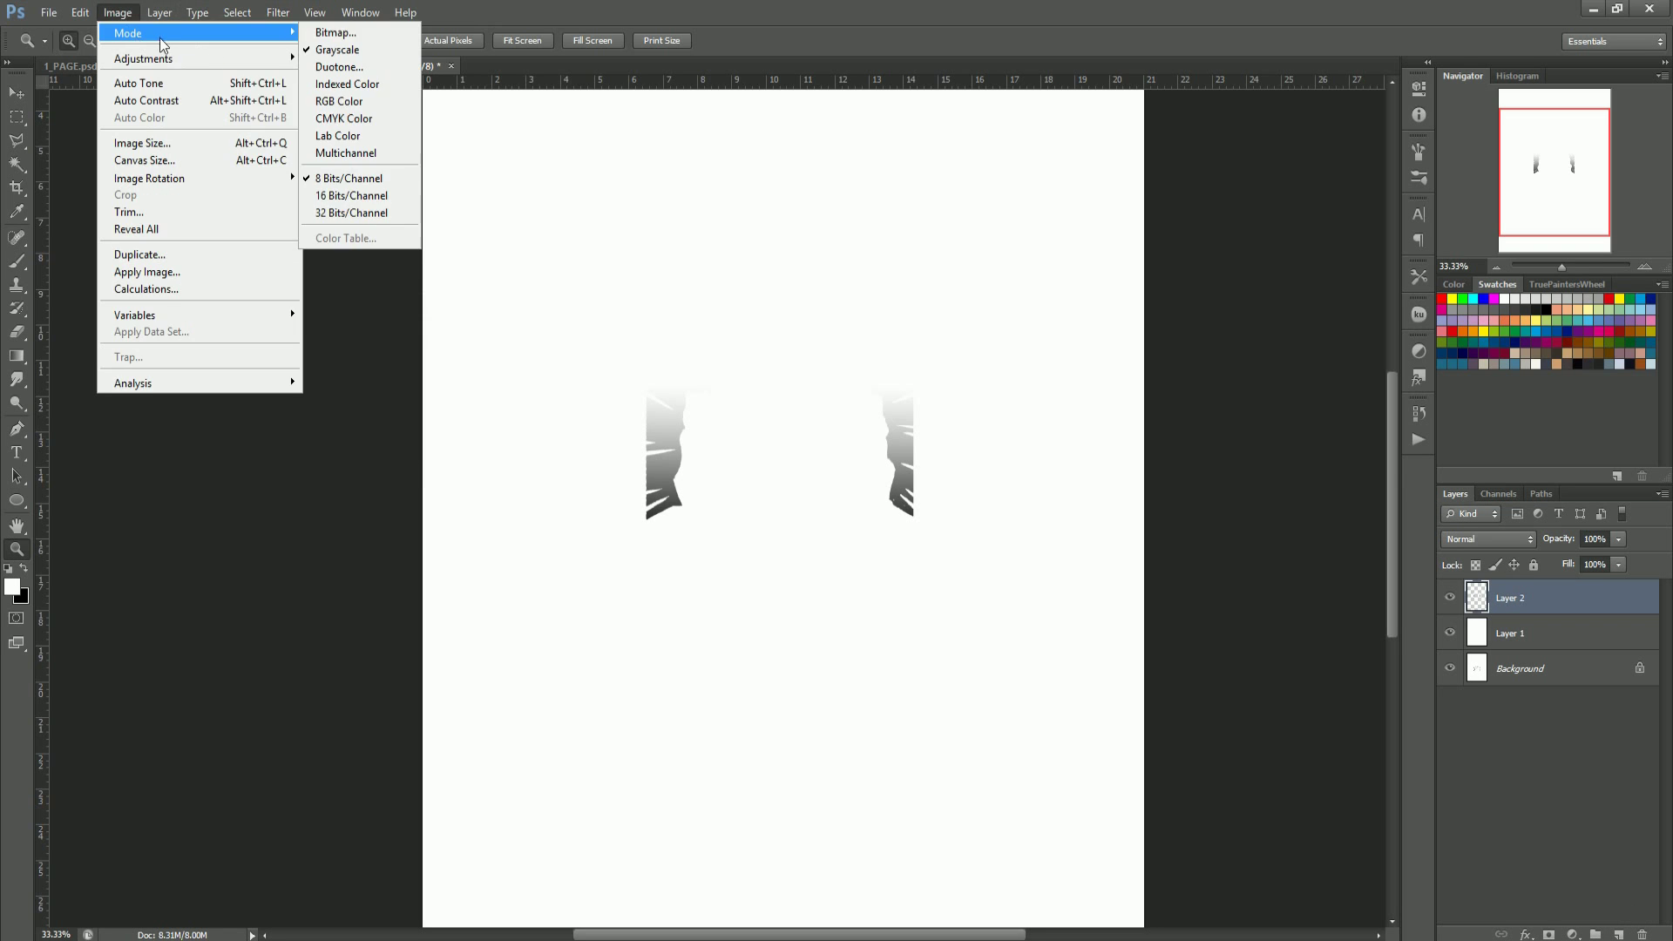
click(348, 30)
click(765, 354)
click(967, 289)
click(775, 376)
click(771, 425)
click(968, 308)
drag(819, 453, 741, 462)
scroll(741, 461, up, 3)
scroll(724, 495, down, 2)
click(17, 93)
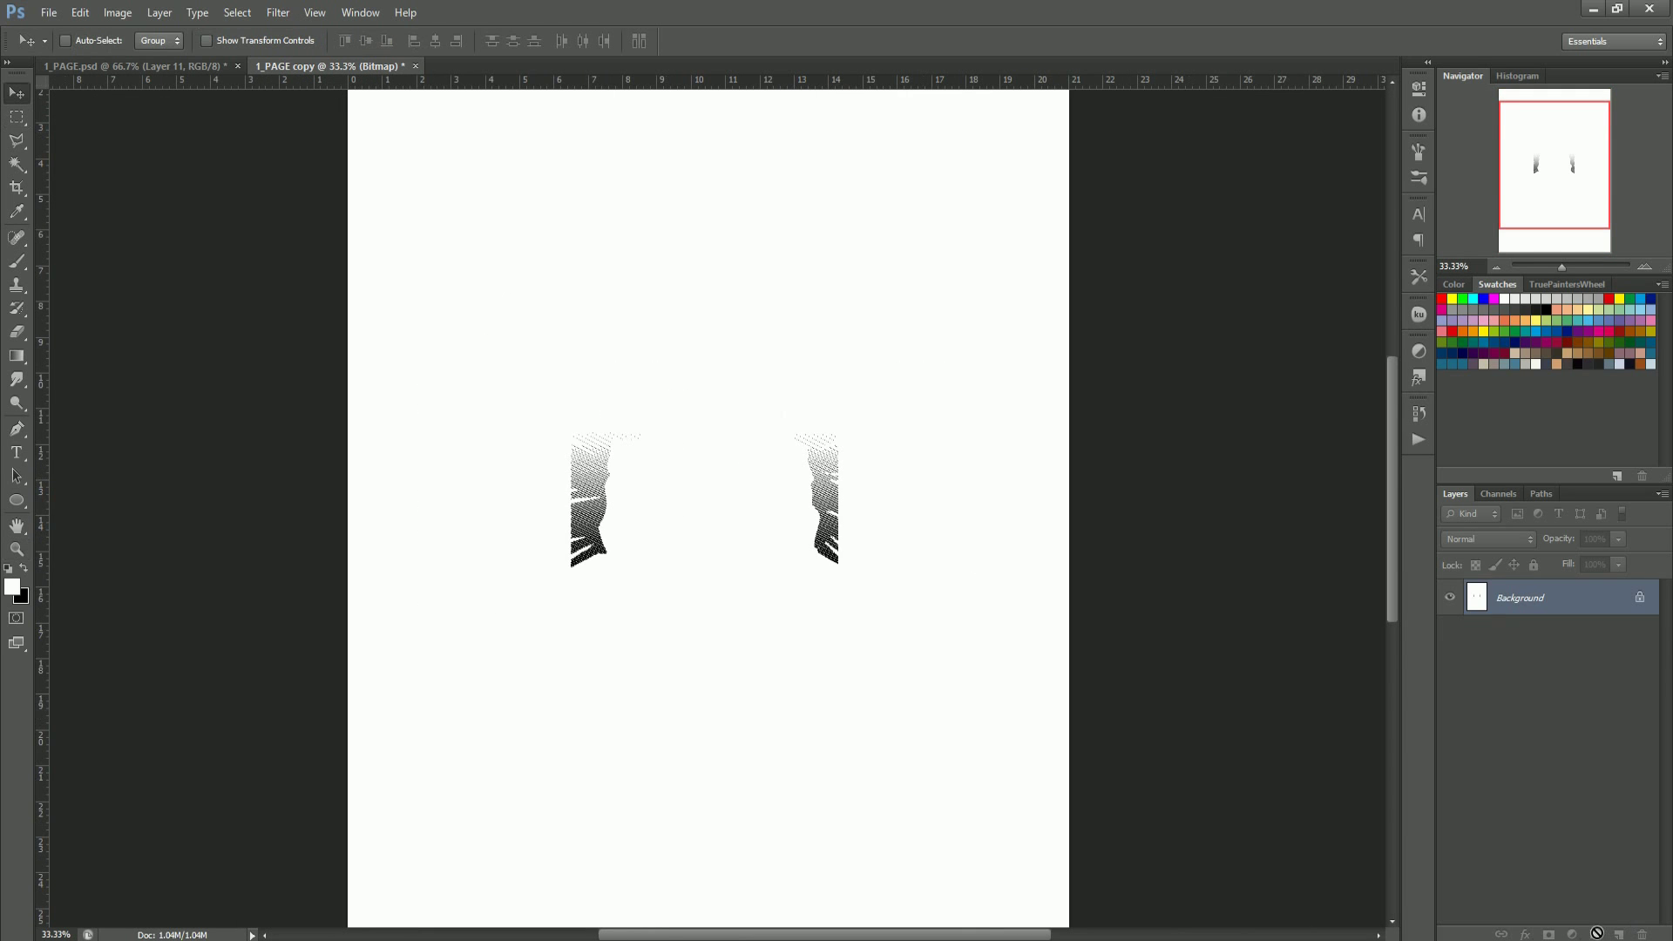
Step: Copy the halftone lines through a channel selection, paste them into 1_PAGE.psd as a new layer, and hide Layers 11 and 3
click(1499, 493)
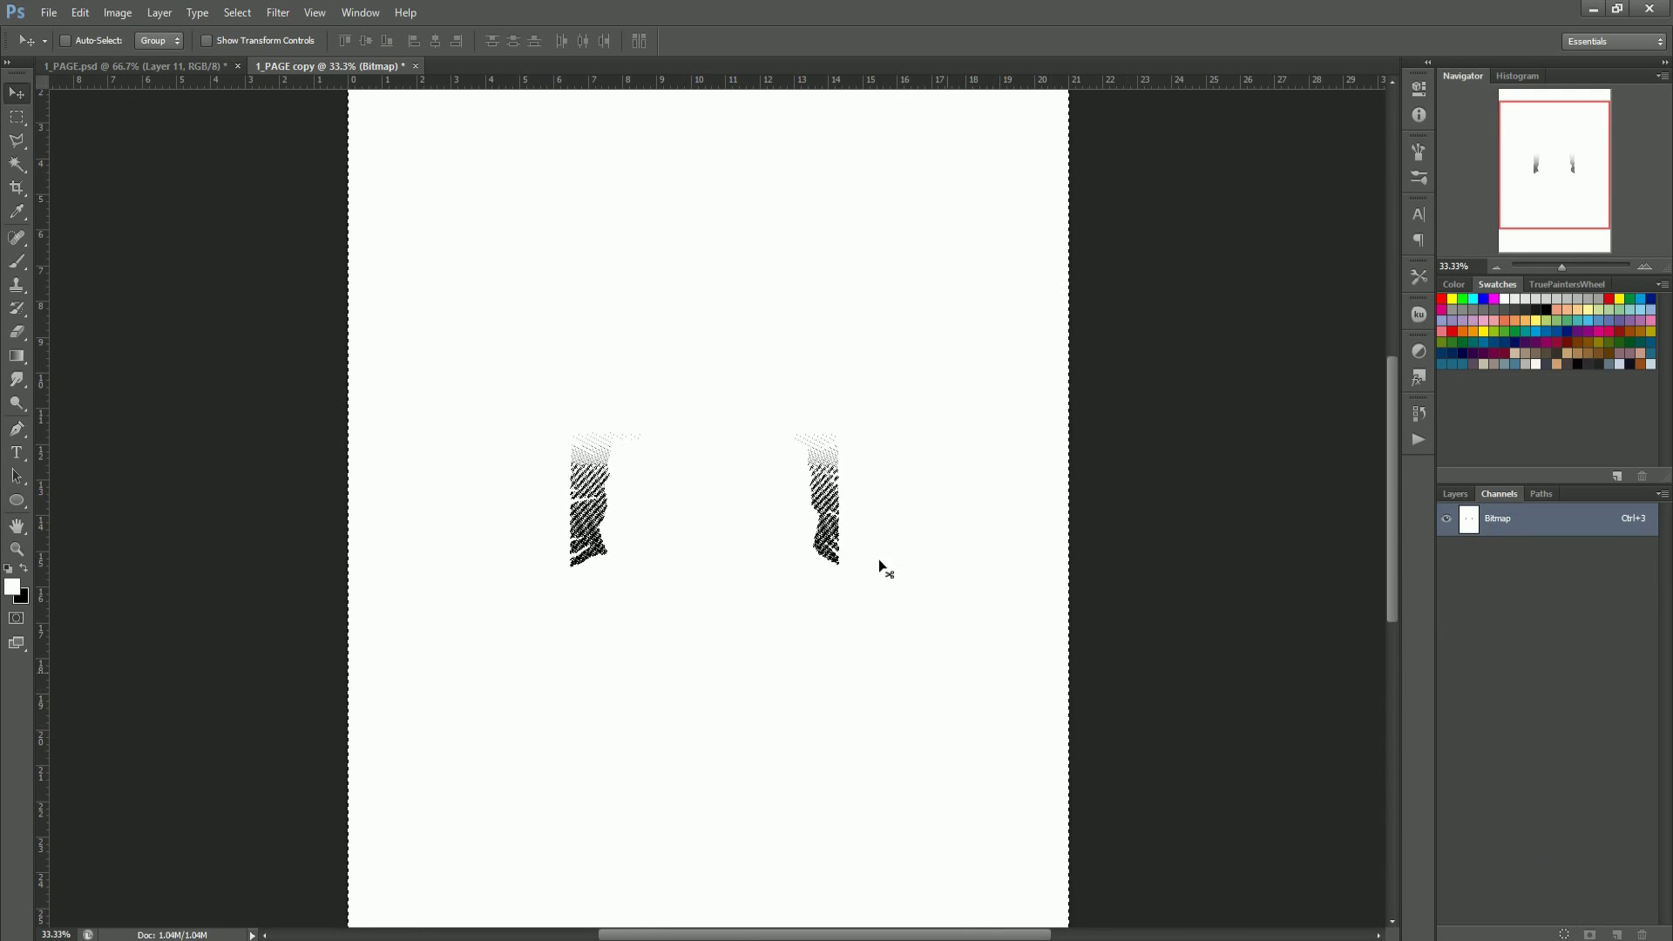
key(ctrl+Tab)
key(ctrl+v)
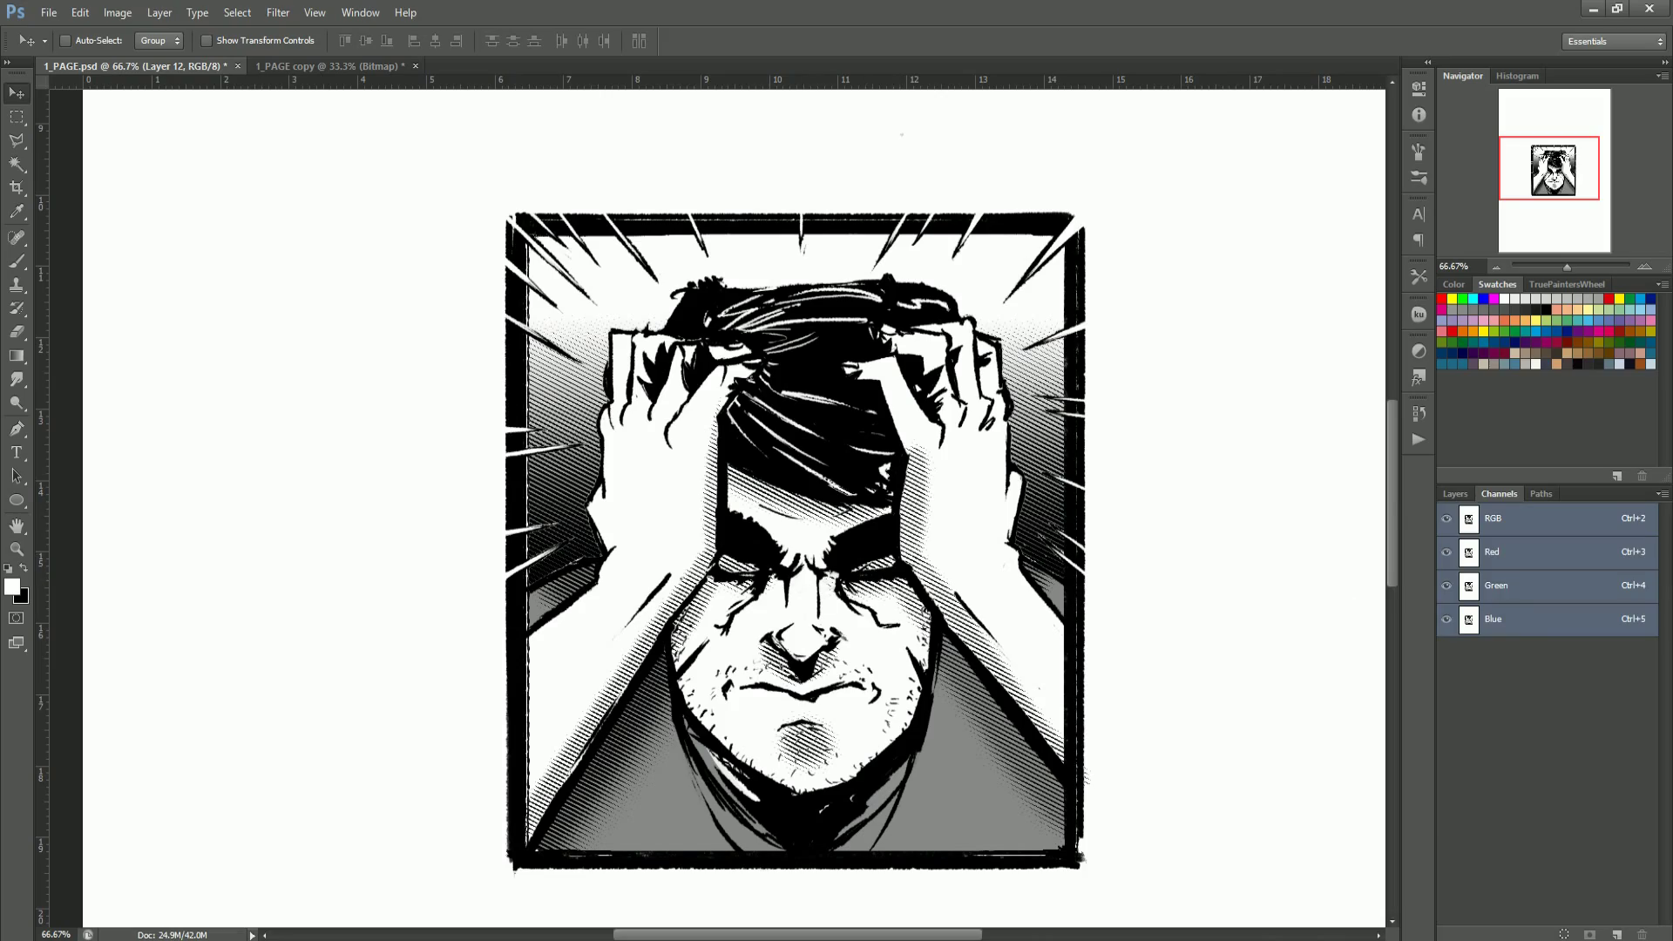
click(1455, 493)
click(1450, 739)
key(z)
drag(1037, 468, 1220, 475)
click(1450, 774)
Step: Examine the slanted line tone behind the figure at several zoom levels
alt+click(920, 641)
alt+click(928, 734)
alt+click(928, 734)
click(925, 740)
click(920, 729)
alt+click(919, 729)
click(882, 724)
key(space)
drag(876, 557, 876, 450)
drag(861, 597, 867, 448)
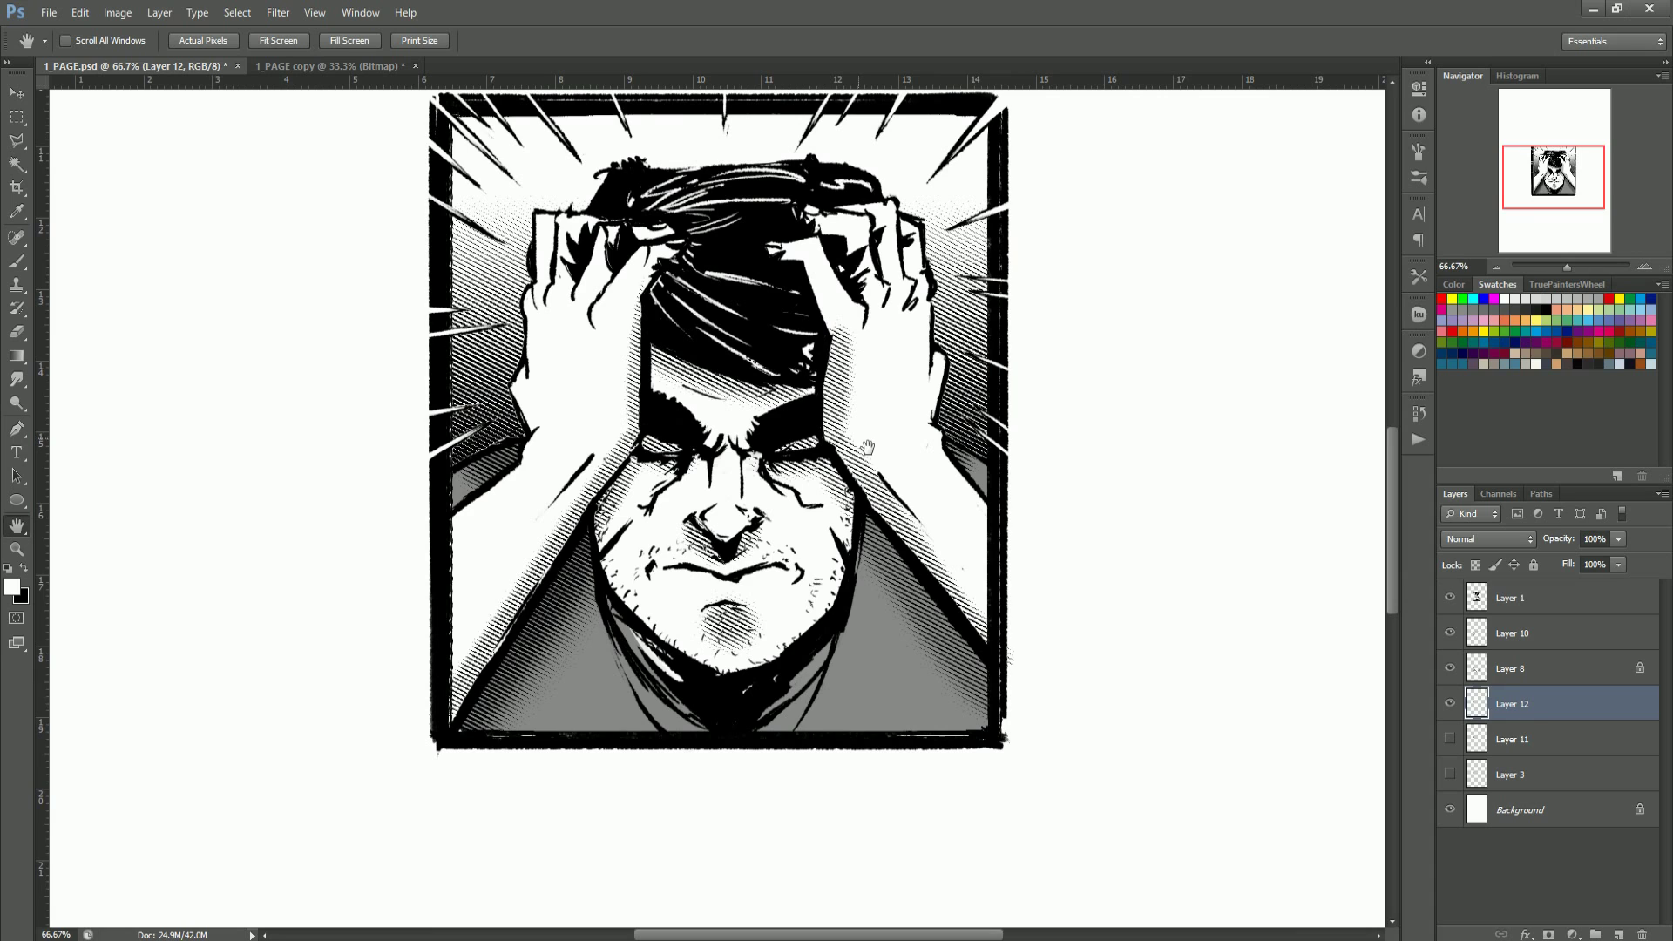
Step: Return to the grayscale copy and convert it to Bitmap with a Line halftone at 45 lines/inch and a 90 degree angle
key(ctrl+Tab)
click(117, 13)
click(349, 30)
click(763, 353)
key(Return)
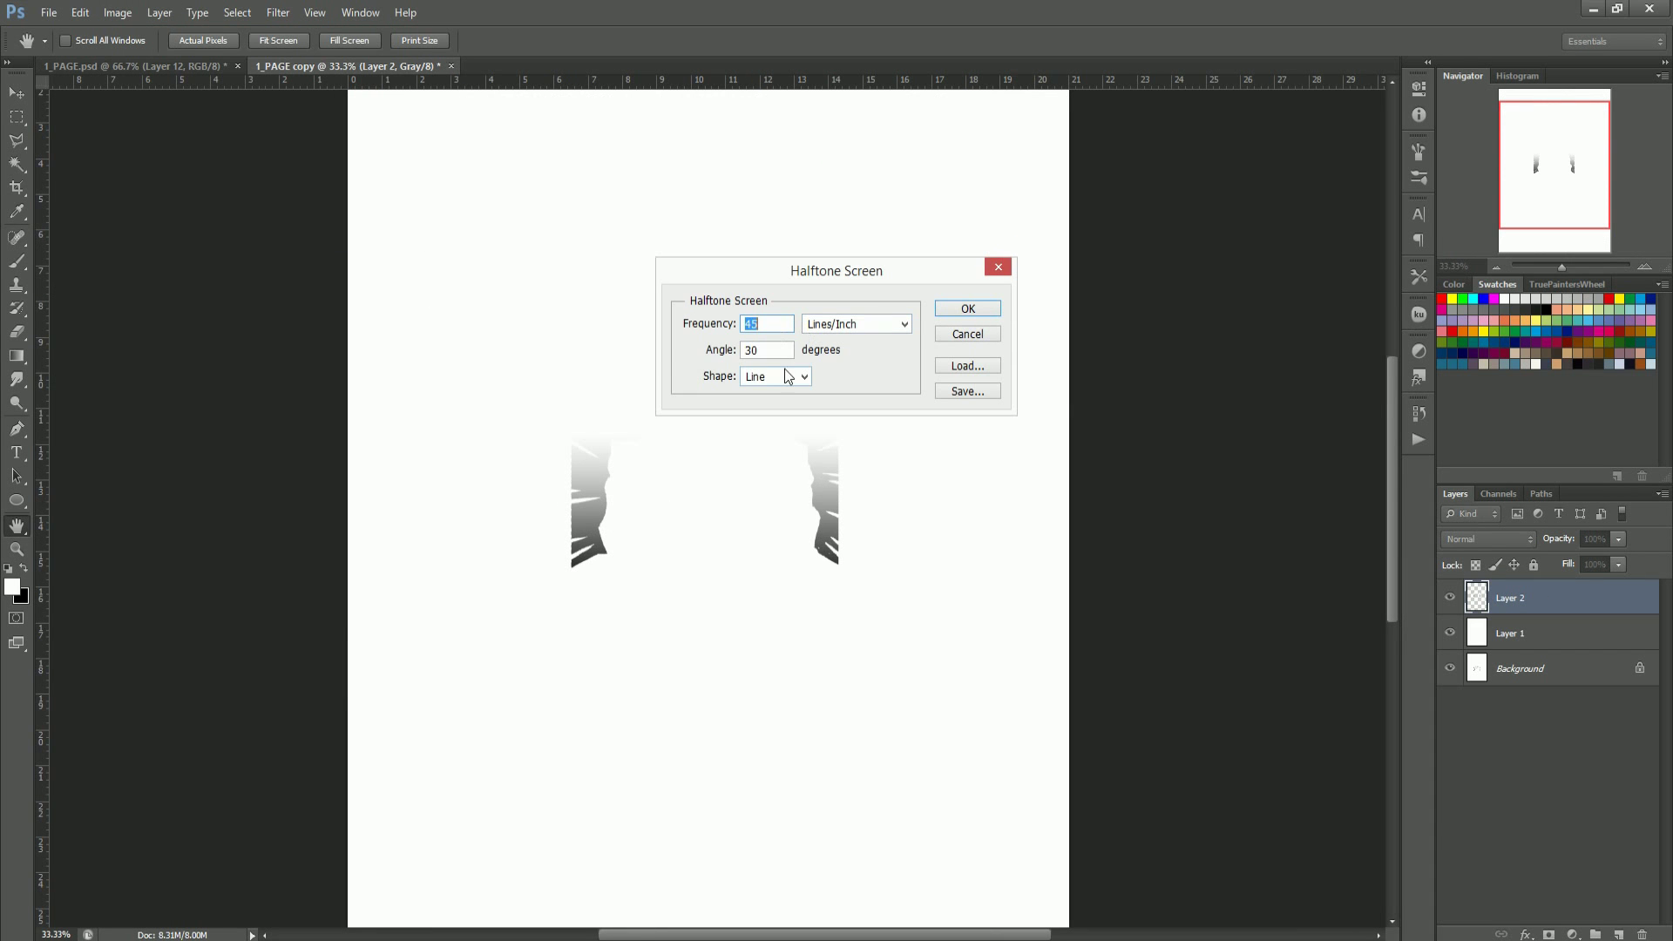
drag(784, 352, 667, 342)
text(90)
click(966, 309)
Step: Inspect the vertical line halftone in the bitmap copy at different zoom levels
key(z)
click(738, 493)
click(737, 493)
click(737, 493)
alt+click(746, 528)
alt+click(746, 528)
alt+click(746, 530)
click(747, 530)
Step: Copy the vertical halftone lines through an inverted channel selection, paste them into 1_PAGE.psd as a new layer, and hide Layer 12
click(1498, 493)
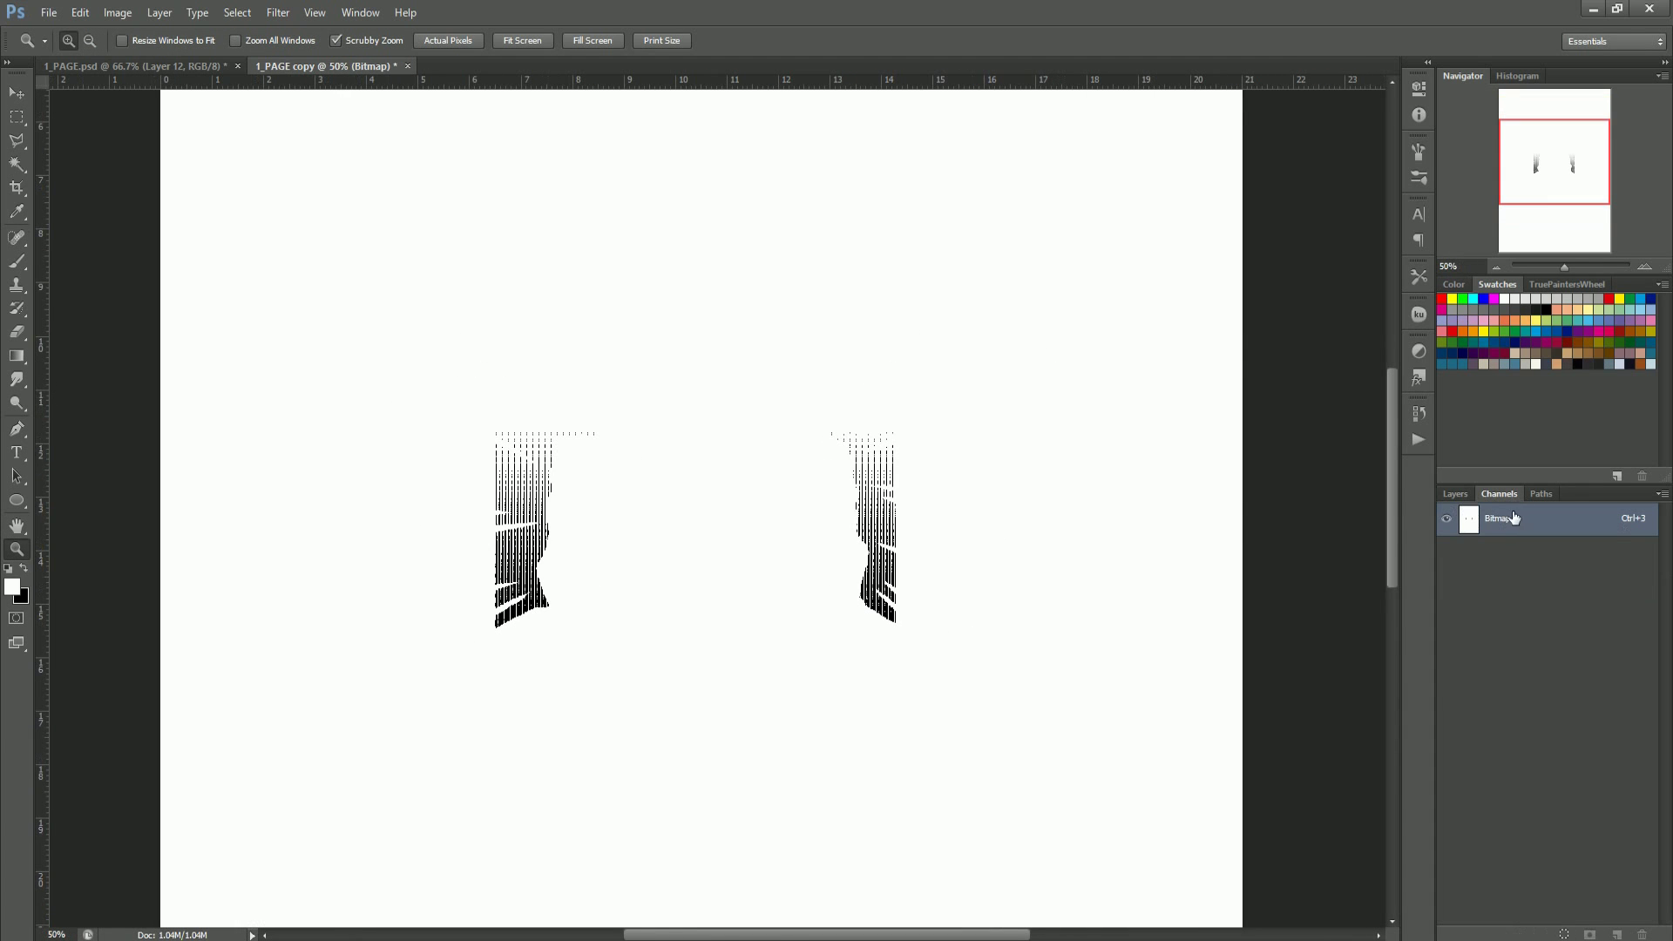
click(1564, 934)
key(ctrl+shift+i)
key(ctrl+Tab)
click(1453, 493)
key(ctrl+v)
click(1450, 739)
Step: Check the vertical line tone in the panel at different zoom levels and save the document
scroll(817, 414, down, 3)
scroll(784, 392, up, 5)
scroll(728, 558, down, 3)
key(ctrl+s)
scroll(727, 562, down, 2)
scroll(720, 603, up, 3)
scroll(721, 603, down, 1)
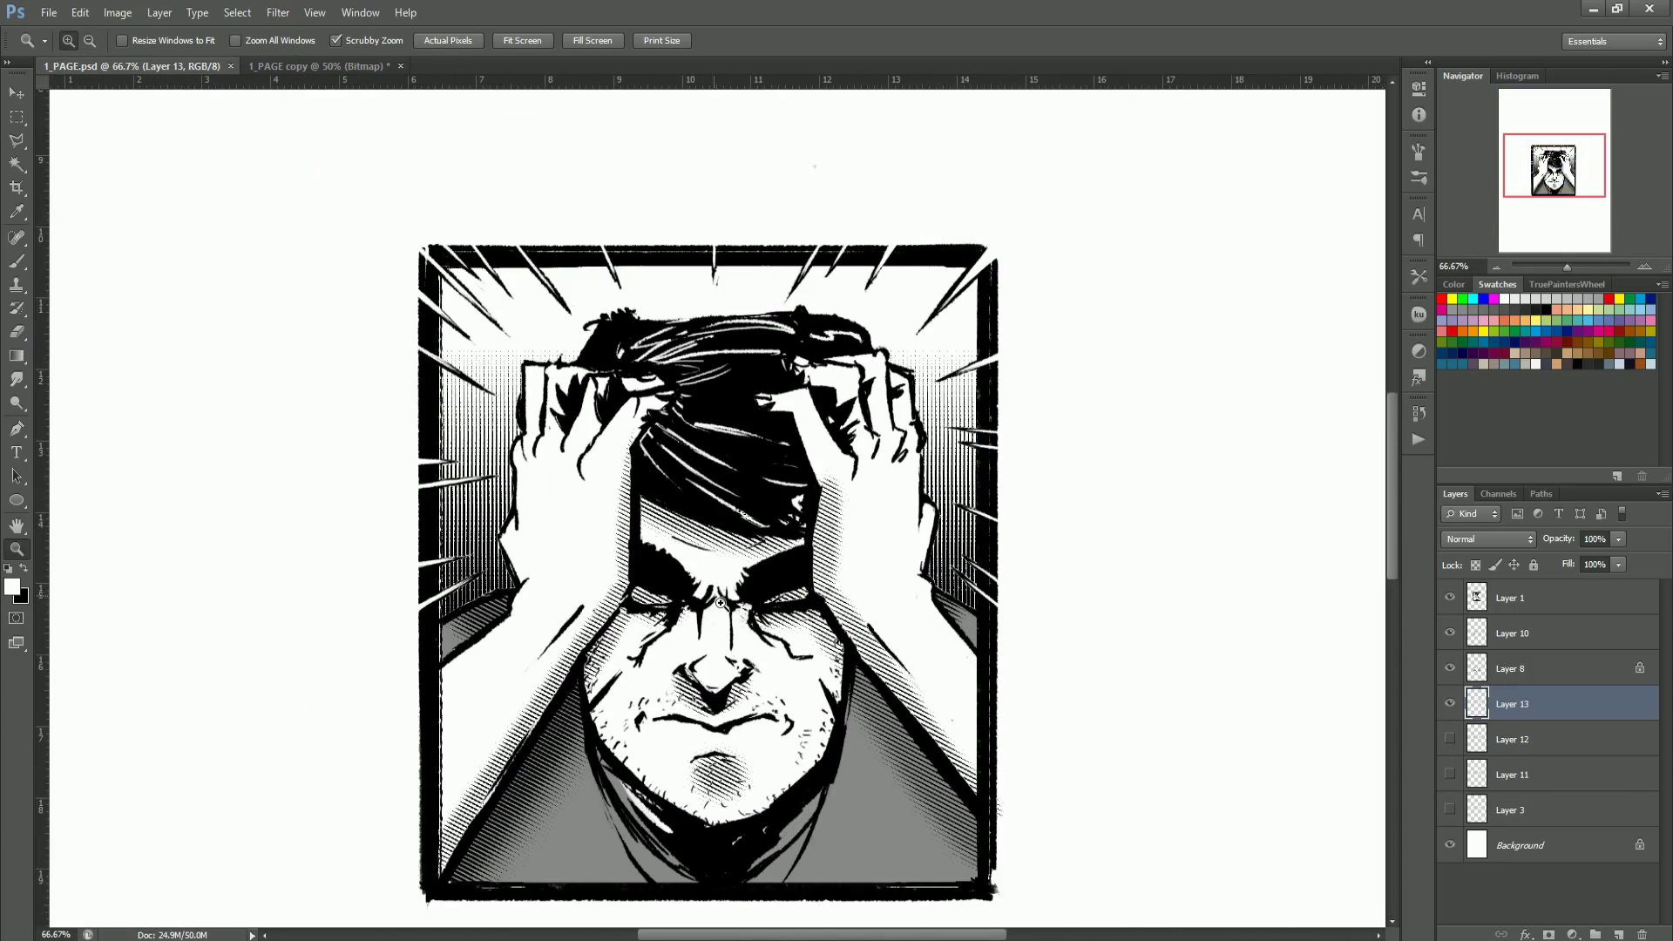
Step: Compare the background tones on Layers 13, 12, 11 and 3 by showing them one at a time
click(1450, 704)
click(1450, 739)
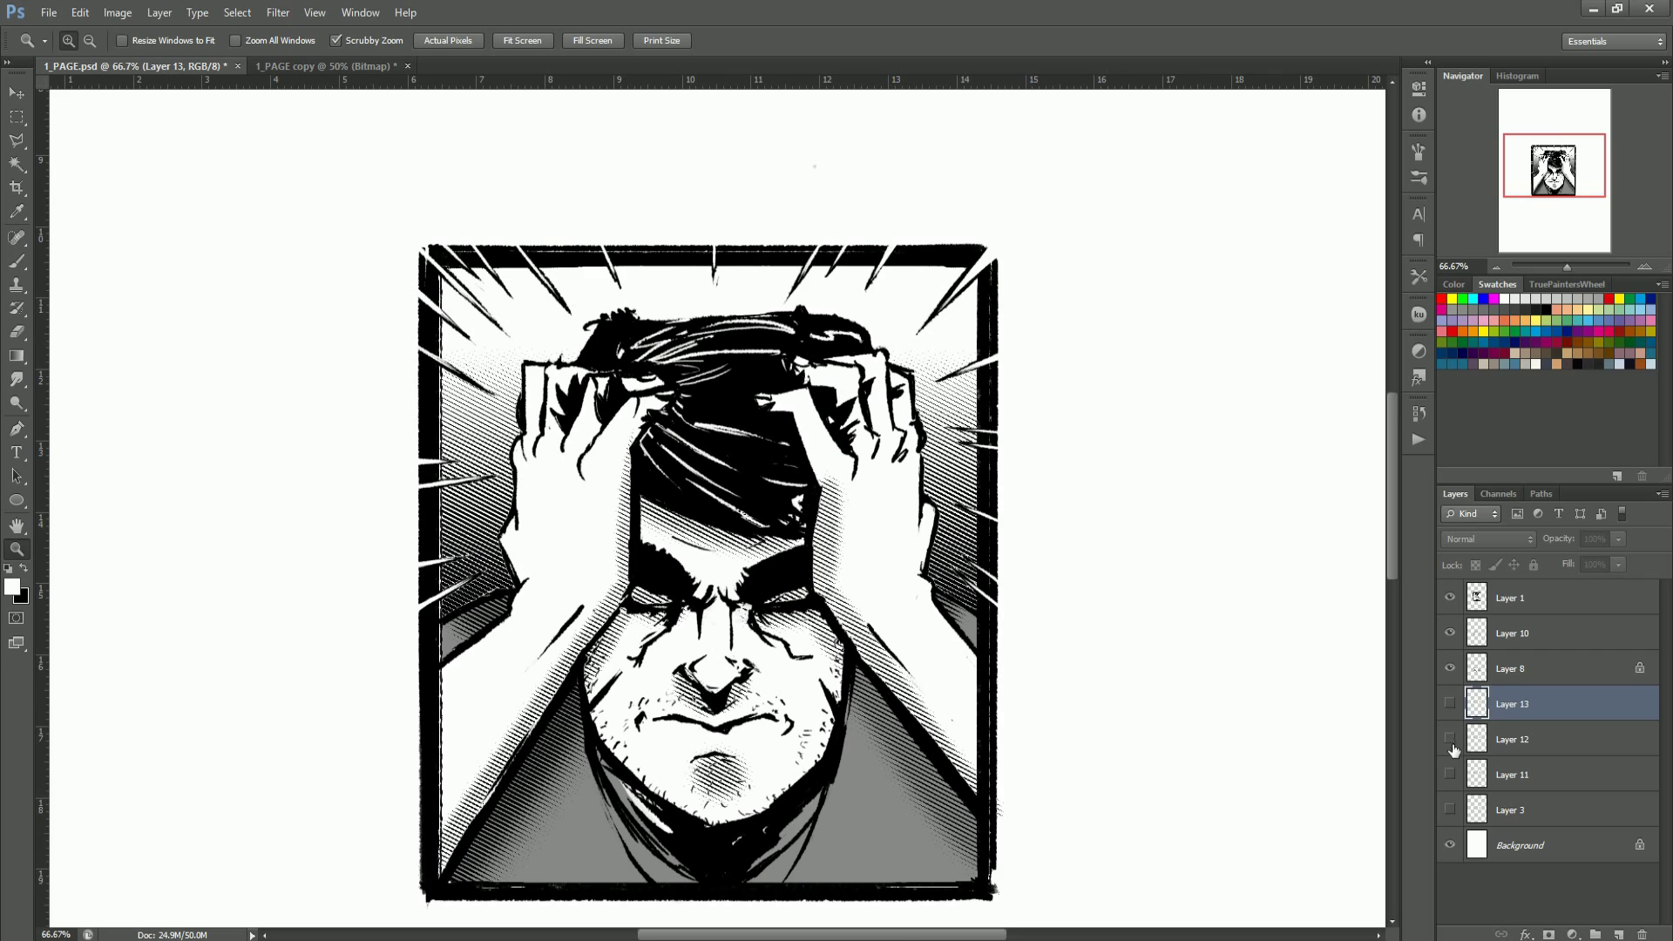
click(1450, 739)
click(1450, 774)
click(1450, 774)
click(1450, 810)
click(1450, 810)
click(1450, 738)
click(1450, 739)
click(1450, 703)
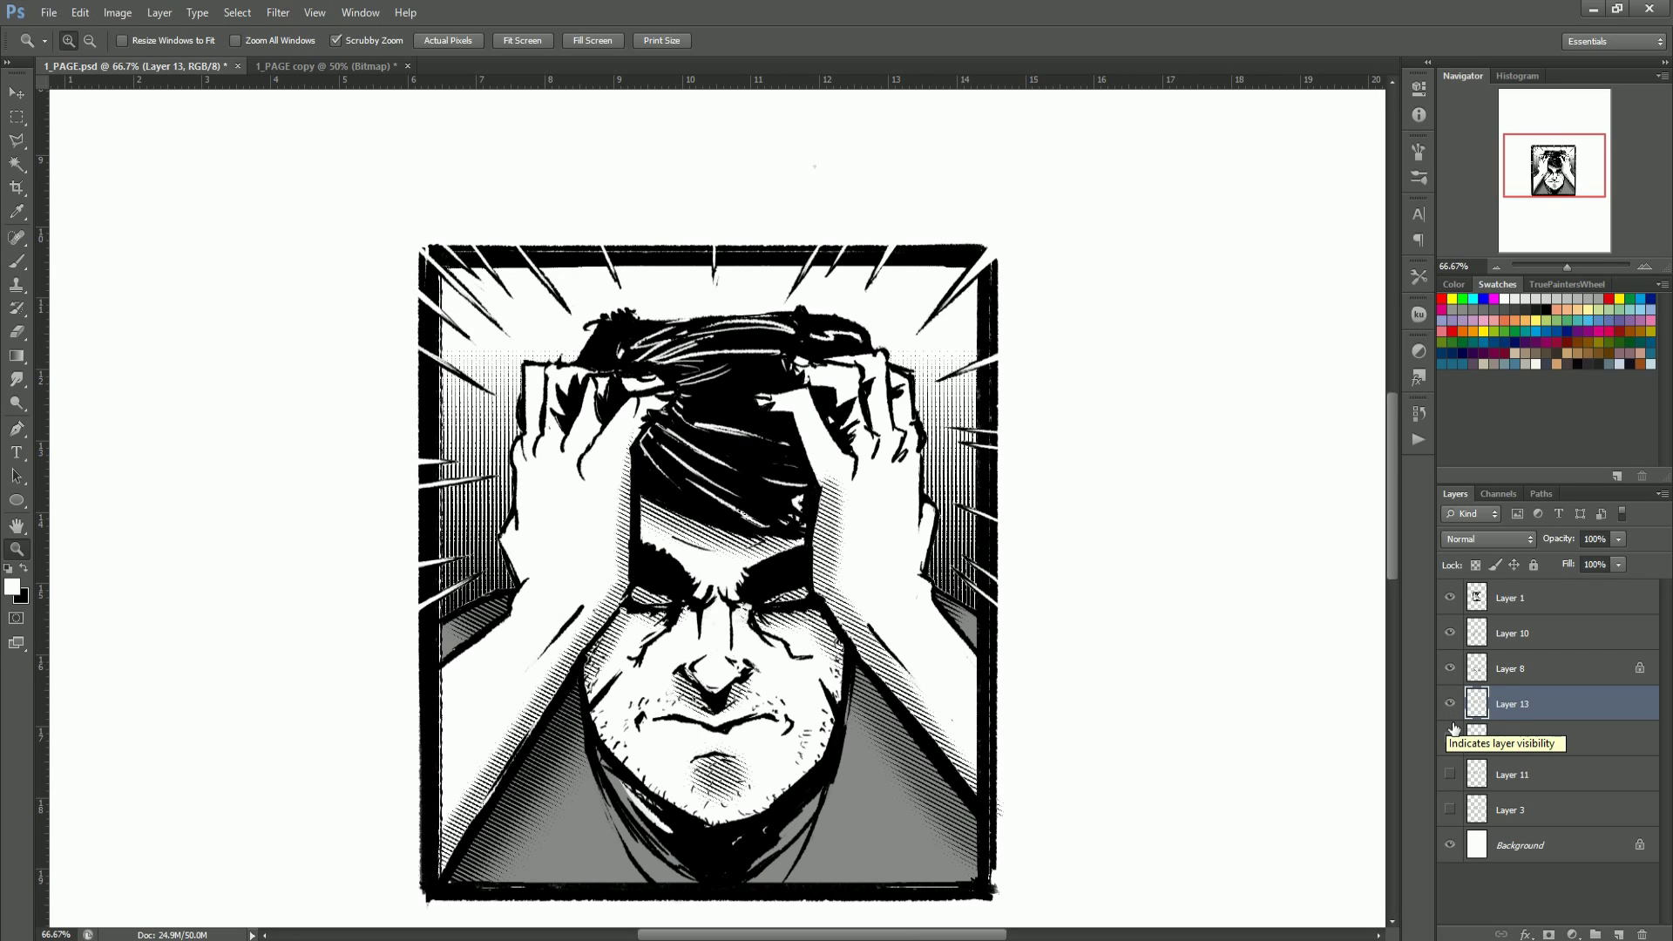
click(1450, 703)
click(1450, 739)
click(1450, 739)
click(1450, 703)
click(1450, 703)
click(1450, 774)
click(1450, 774)
click(1450, 809)
click(1450, 810)
click(1450, 739)
click(1450, 739)
click(1450, 703)
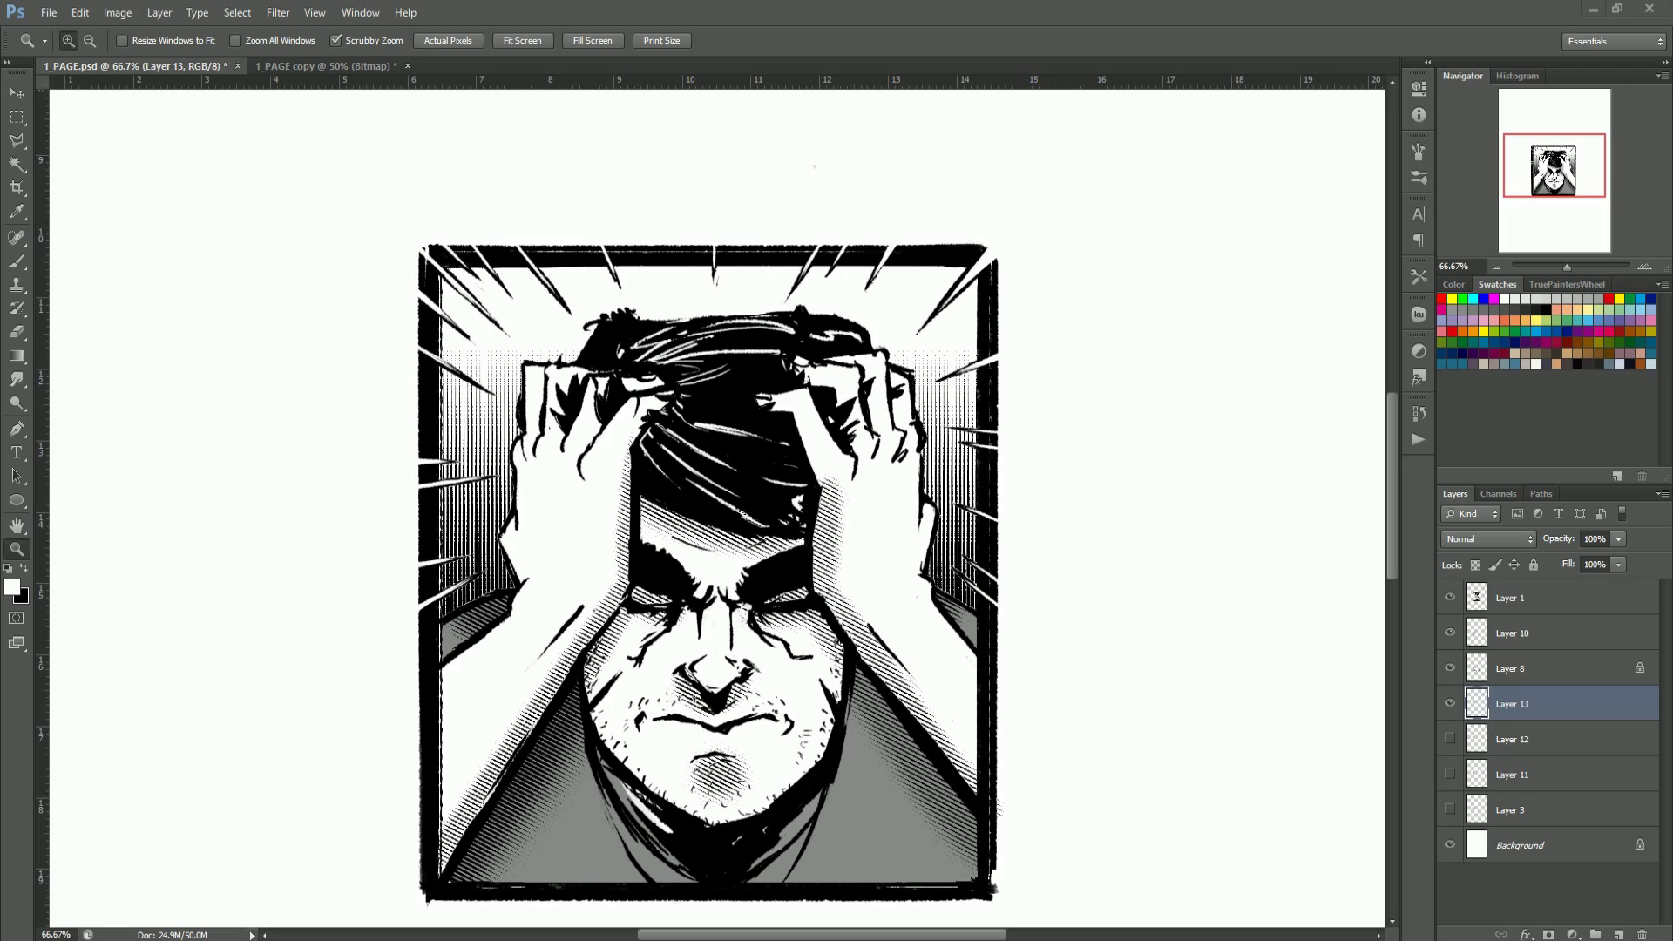
Step: Compare the background tones again at closer zoom, hide Layer 13 and show the dot tone on Layer 3
click(956, 542)
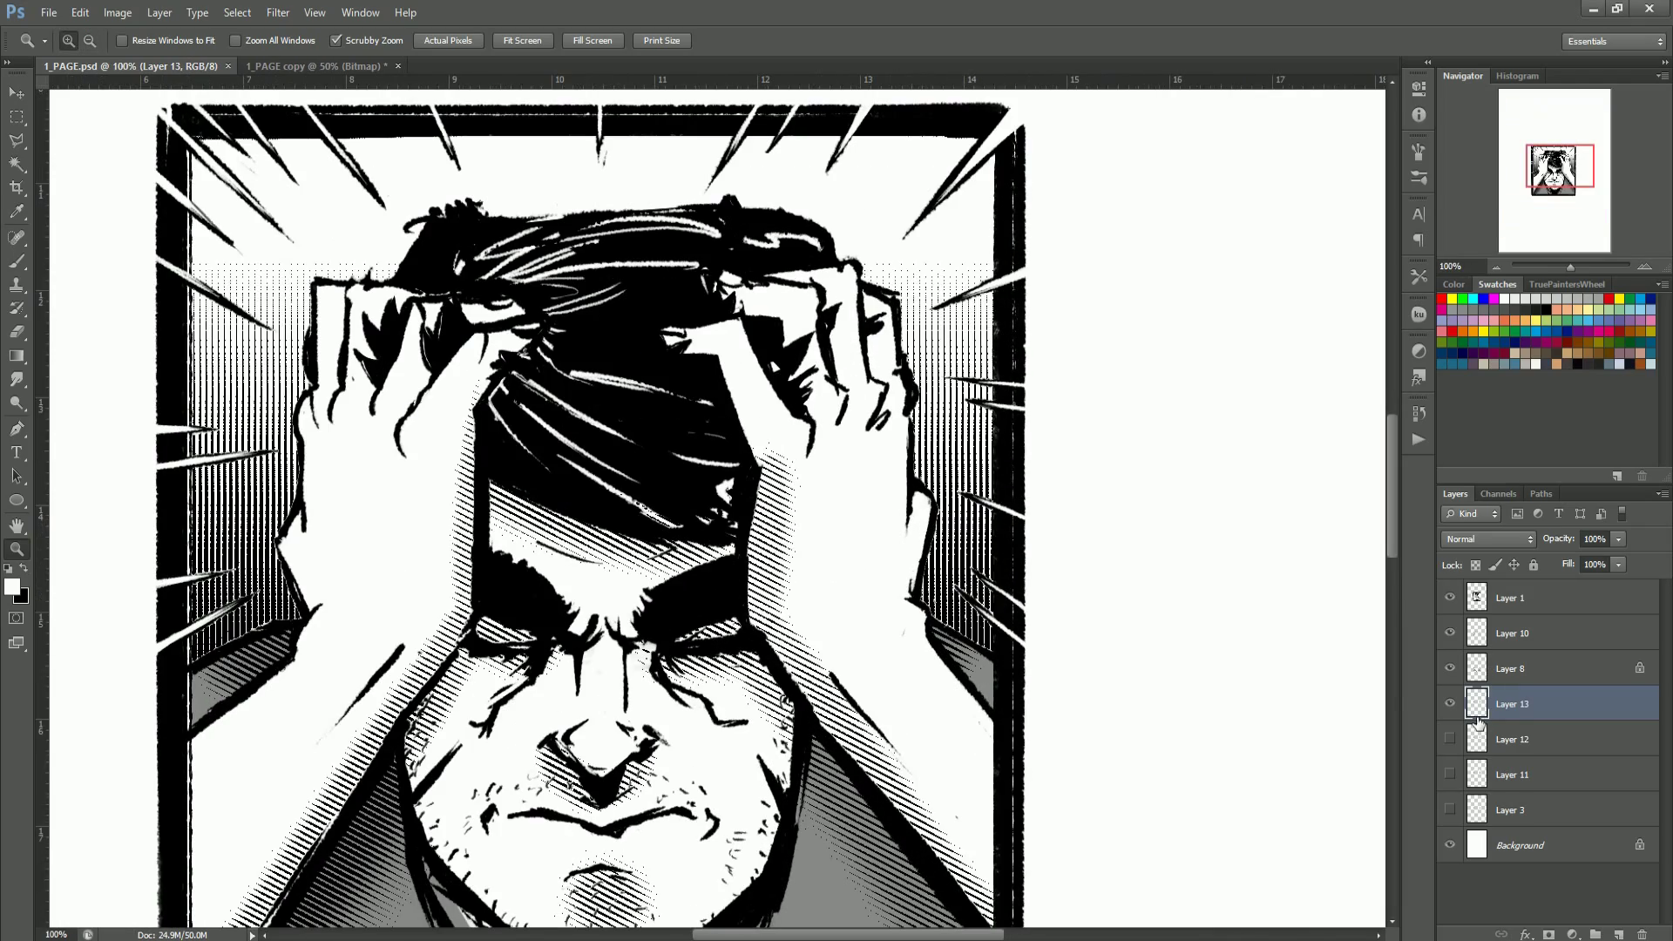
click(1450, 704)
click(1450, 739)
click(1450, 739)
click(1450, 775)
click(1450, 775)
click(1450, 810)
drag(552, 498, 914, 572)
alt+click(917, 573)
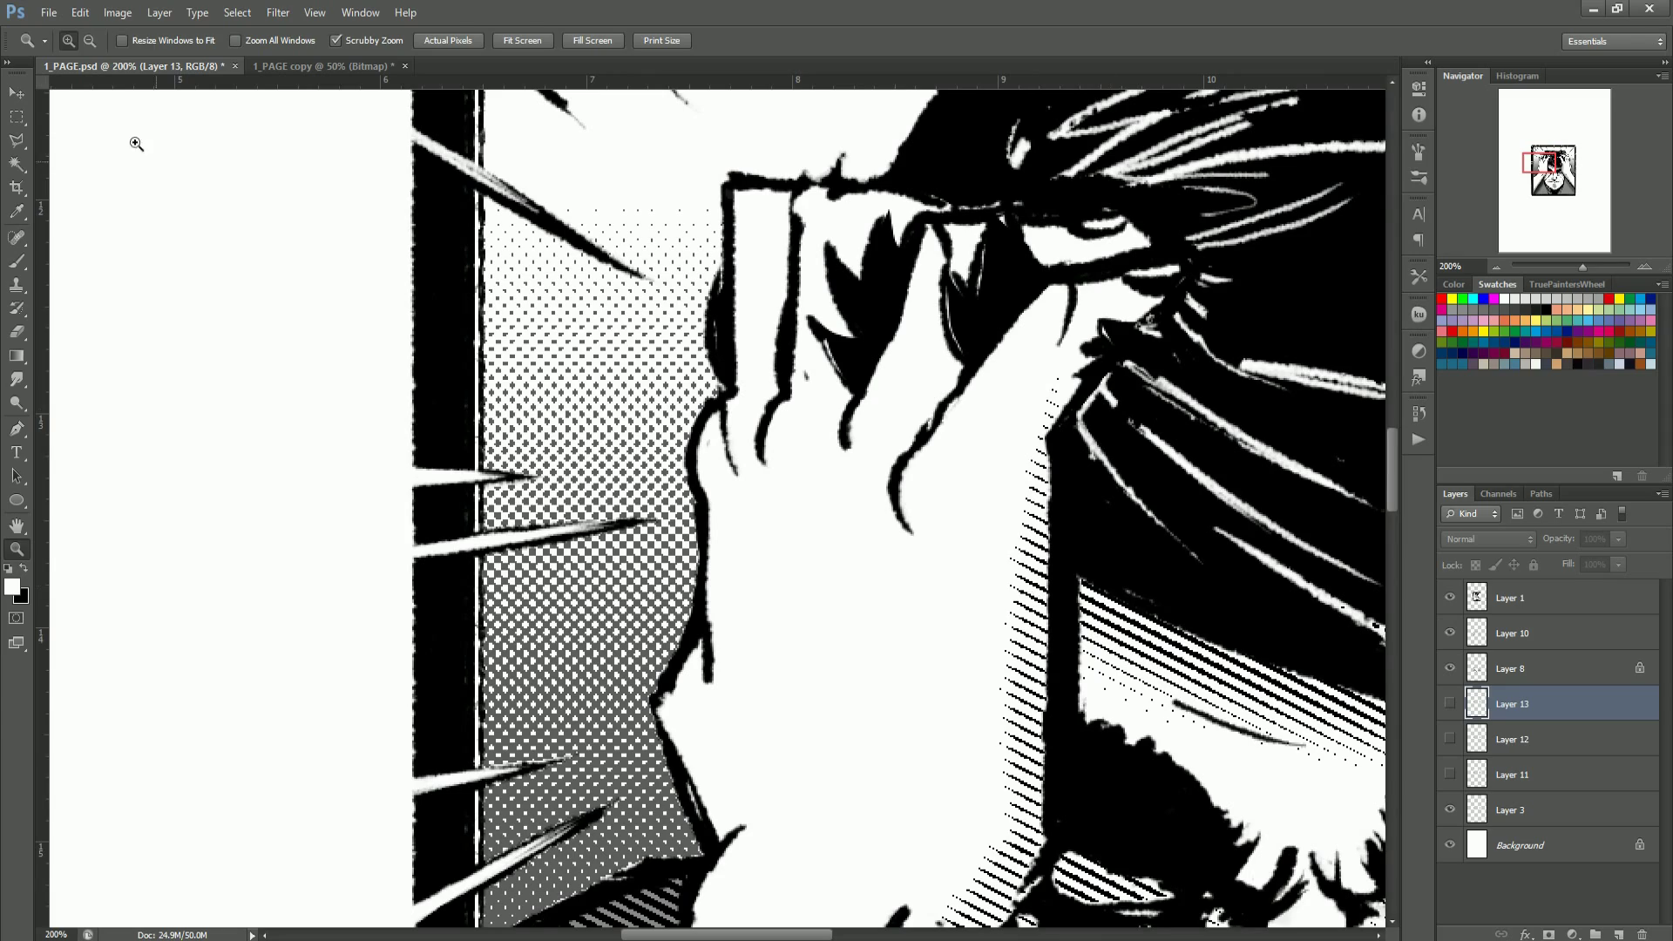
Step: Darken the dot tone on Layer 3 to black with a Hue/Saturation Lightness of -100
key(v)
click(1556, 811)
key(ctrl+u)
drag(1343, 387, 1236, 392)
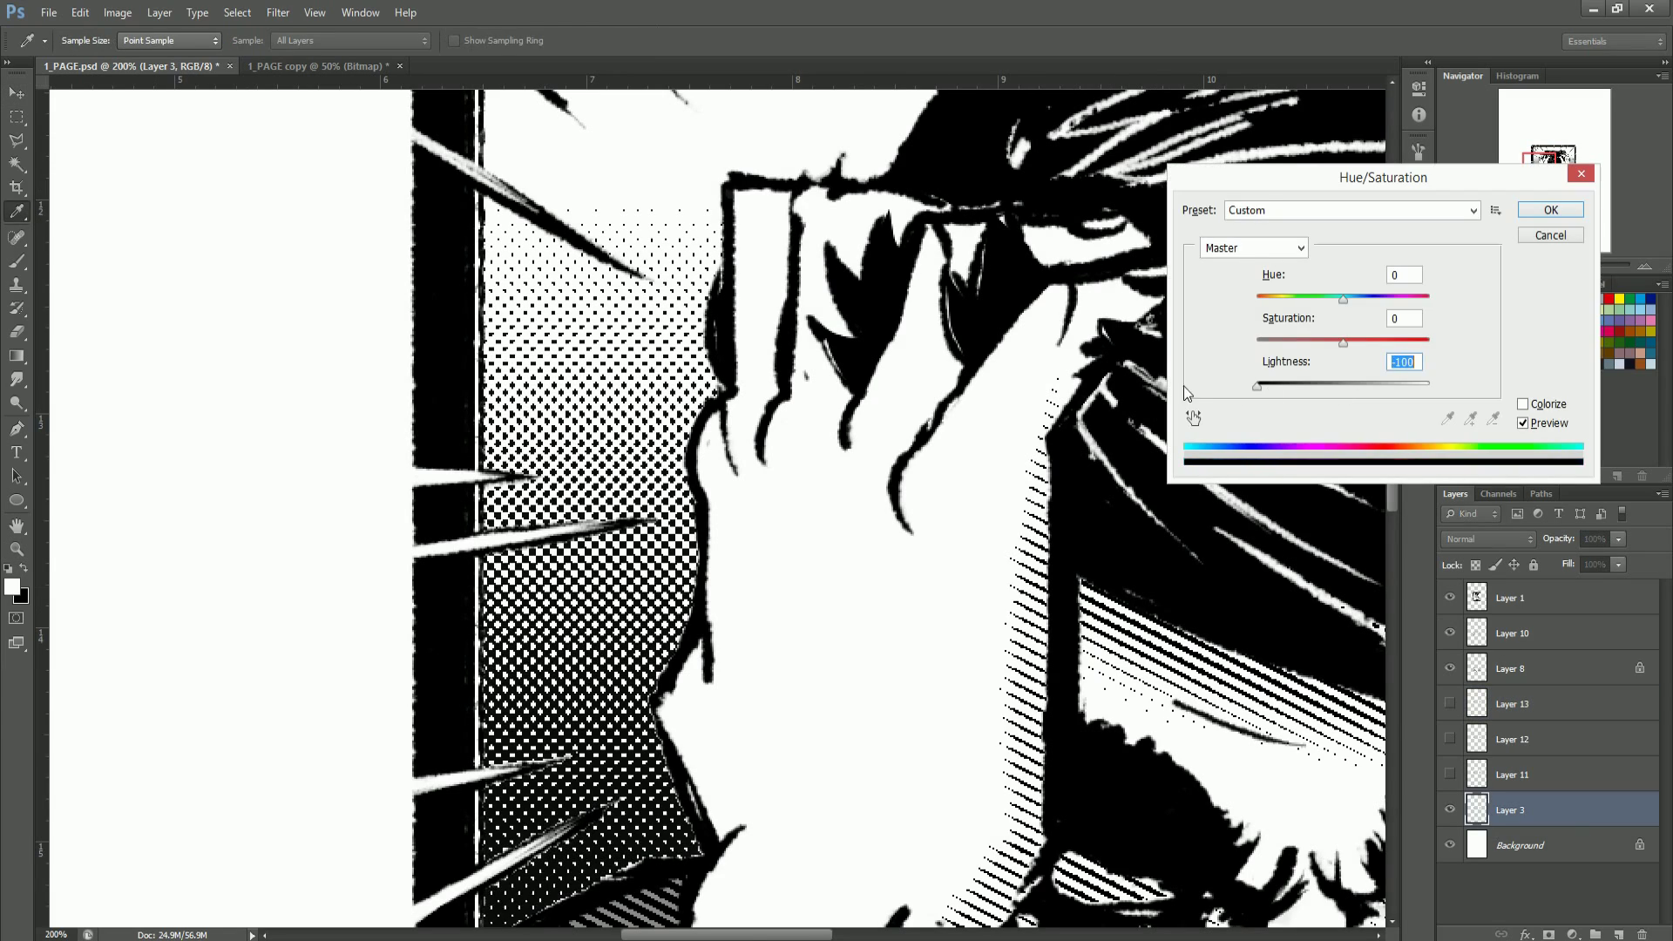
click(1542, 215)
Step: View the darkened dot tone from farther out, then show Layer 13 and hide Layer 3
key(z)
alt+click(625, 662)
alt+click(625, 661)
alt+click(624, 662)
alt+click(625, 661)
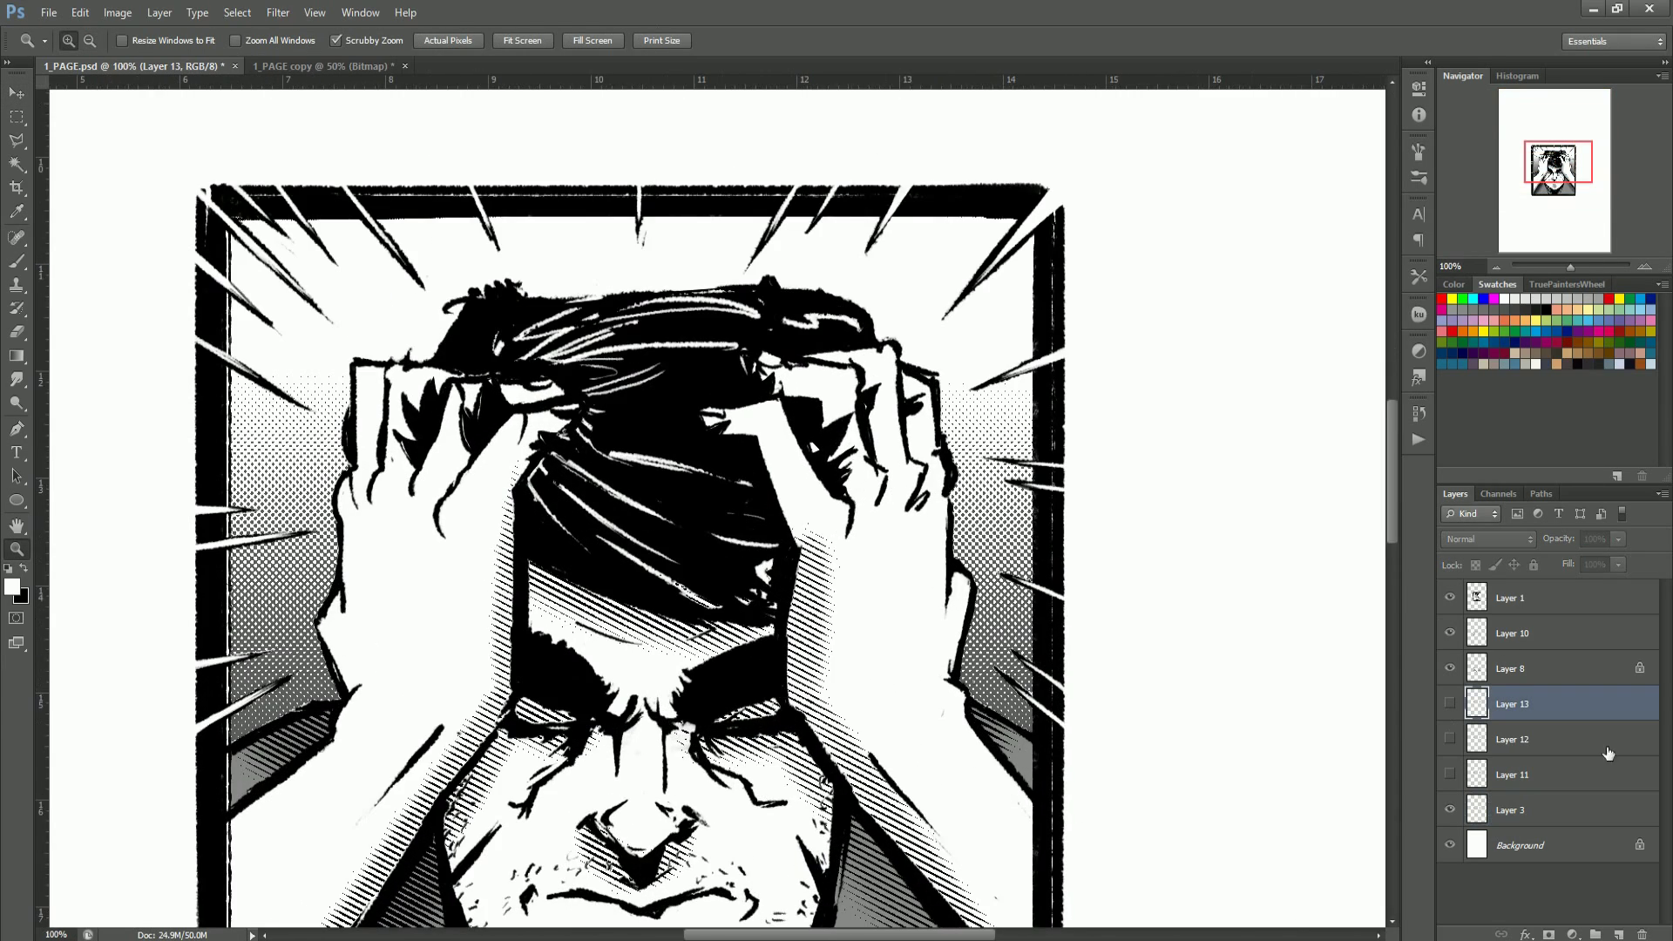
alt+click(1081, 645)
click(1450, 704)
click(1450, 809)
alt+click(896, 646)
alt+click(896, 645)
alt+click(895, 645)
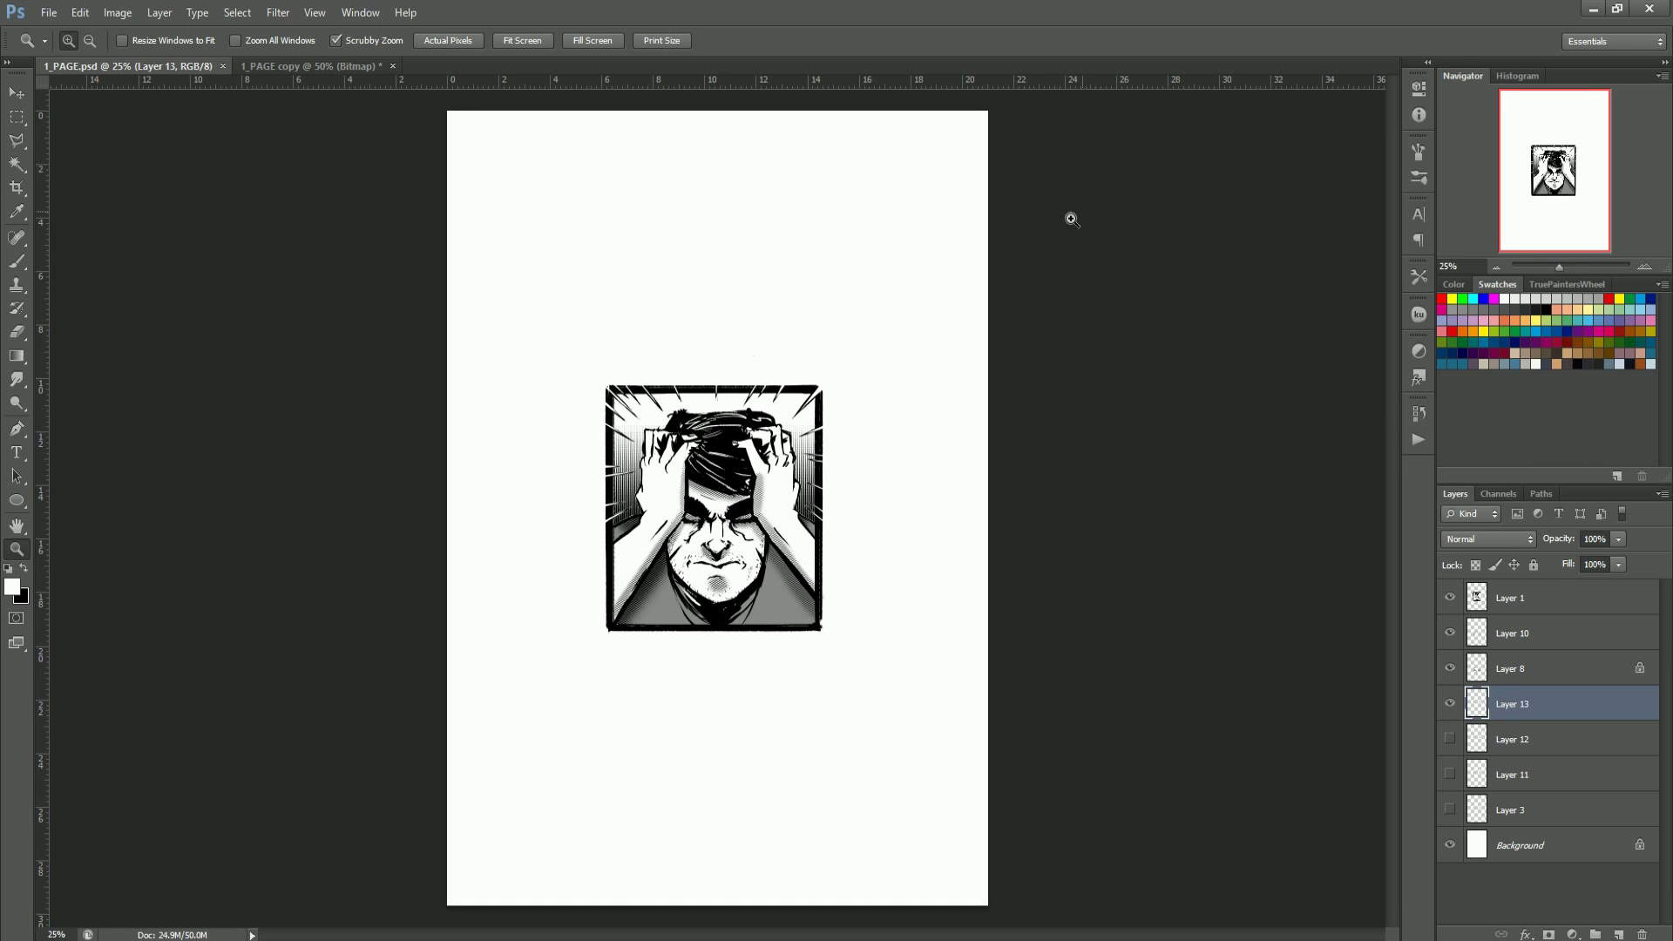
Step: Hide Layer 13 and view the whole page without a background tone
scroll(690, 486, up, 3)
scroll(793, 540, down, 1)
click(1451, 703)
scroll(906, 577, down, 3)
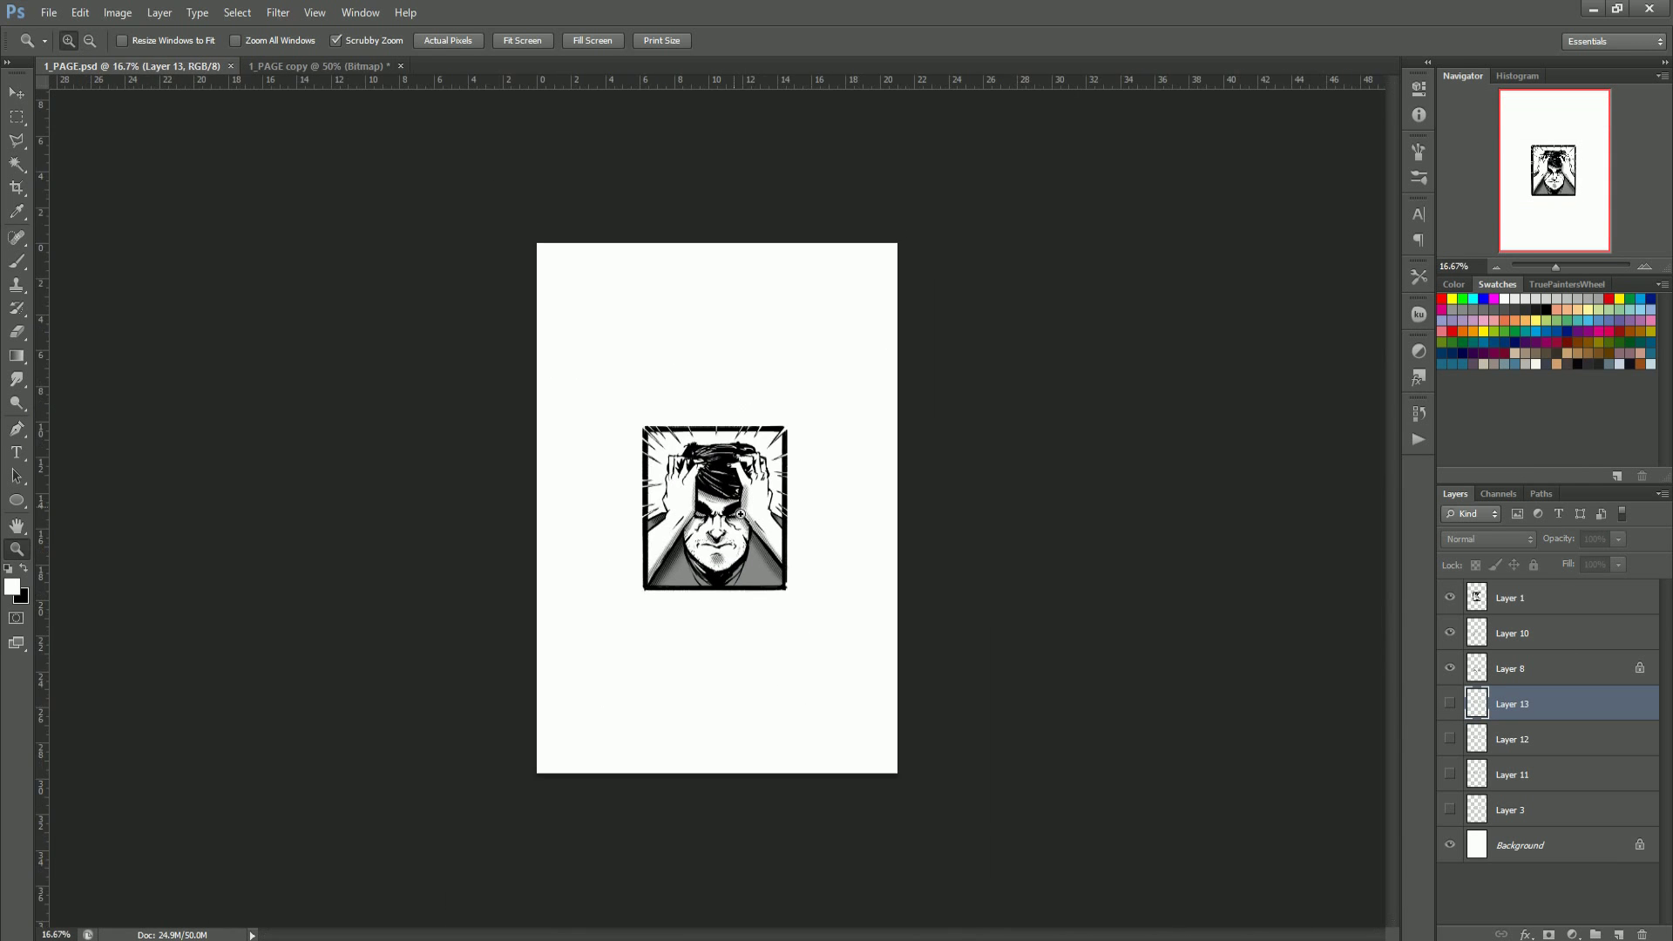
Step: Show the Layer 12 background tone and examine it at several zoom levels
key(ctrl+plus)
key(ctrl+plus)
key(ctrl+plus)
key(ctrl+minus)
click(1452, 739)
click(1452, 739)
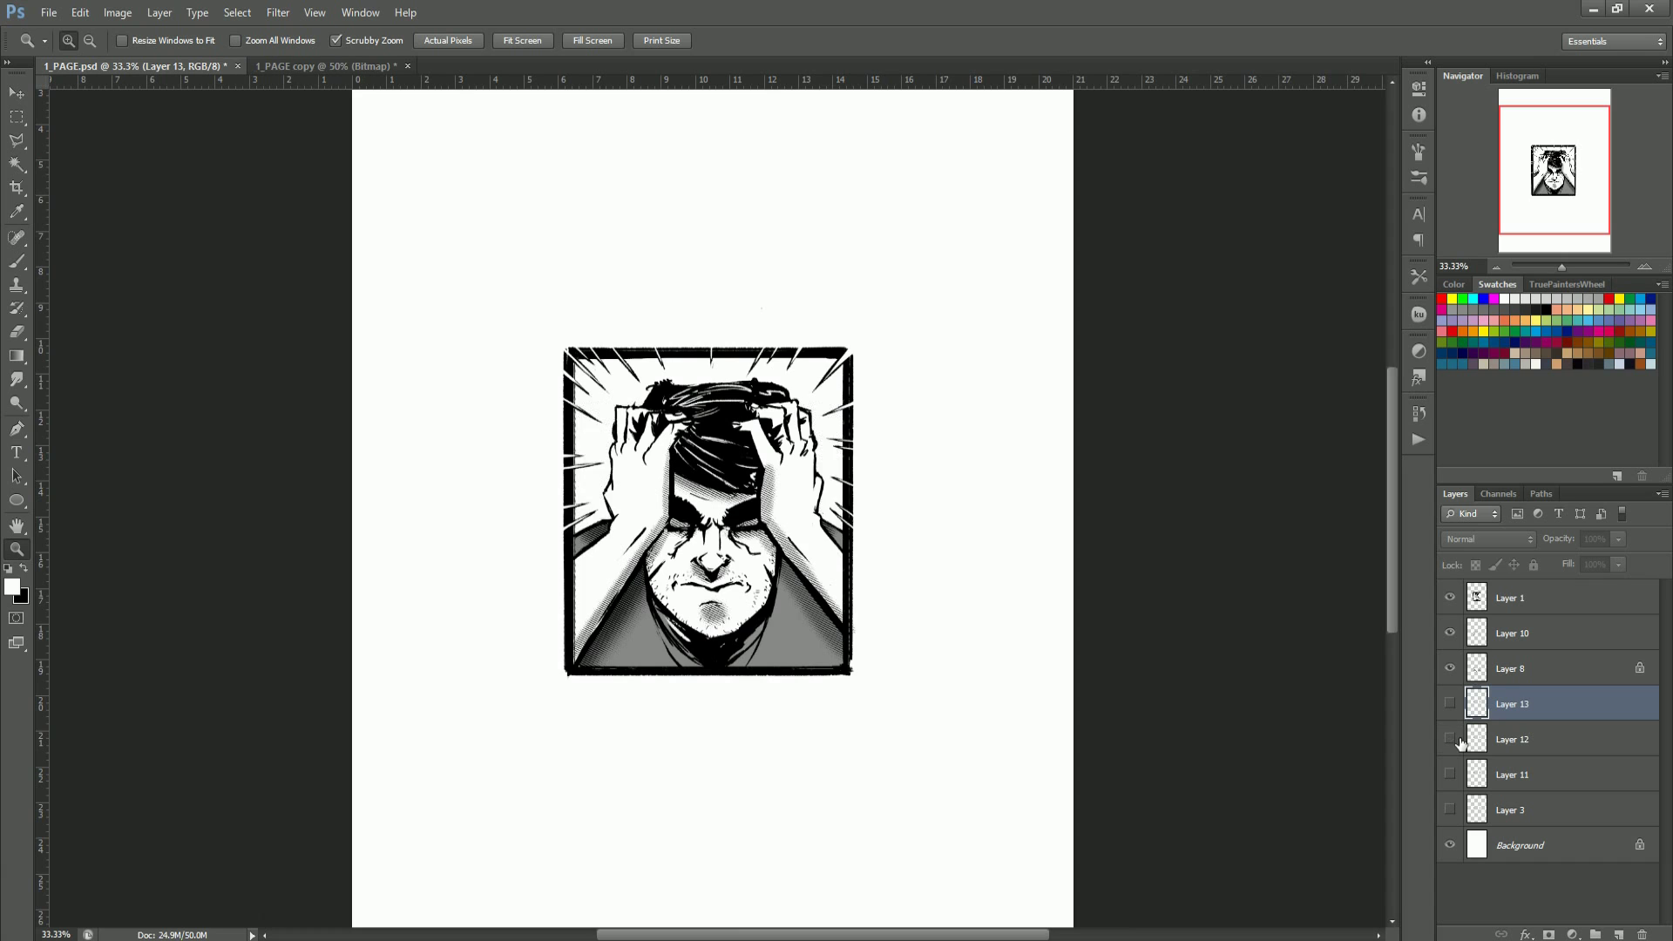
click(1451, 739)
scroll(788, 503, up, 3)
scroll(788, 503, down, 2)
Step: Compare Layer 12 with Layer 13 from farther out, keeping only the Layer 13 line tone shown
key(ctrl+minus)
key(ctrl+minus)
key(ctrl+minus)
key(ctrl+plus)
key(ctrl+plus)
click(1450, 704)
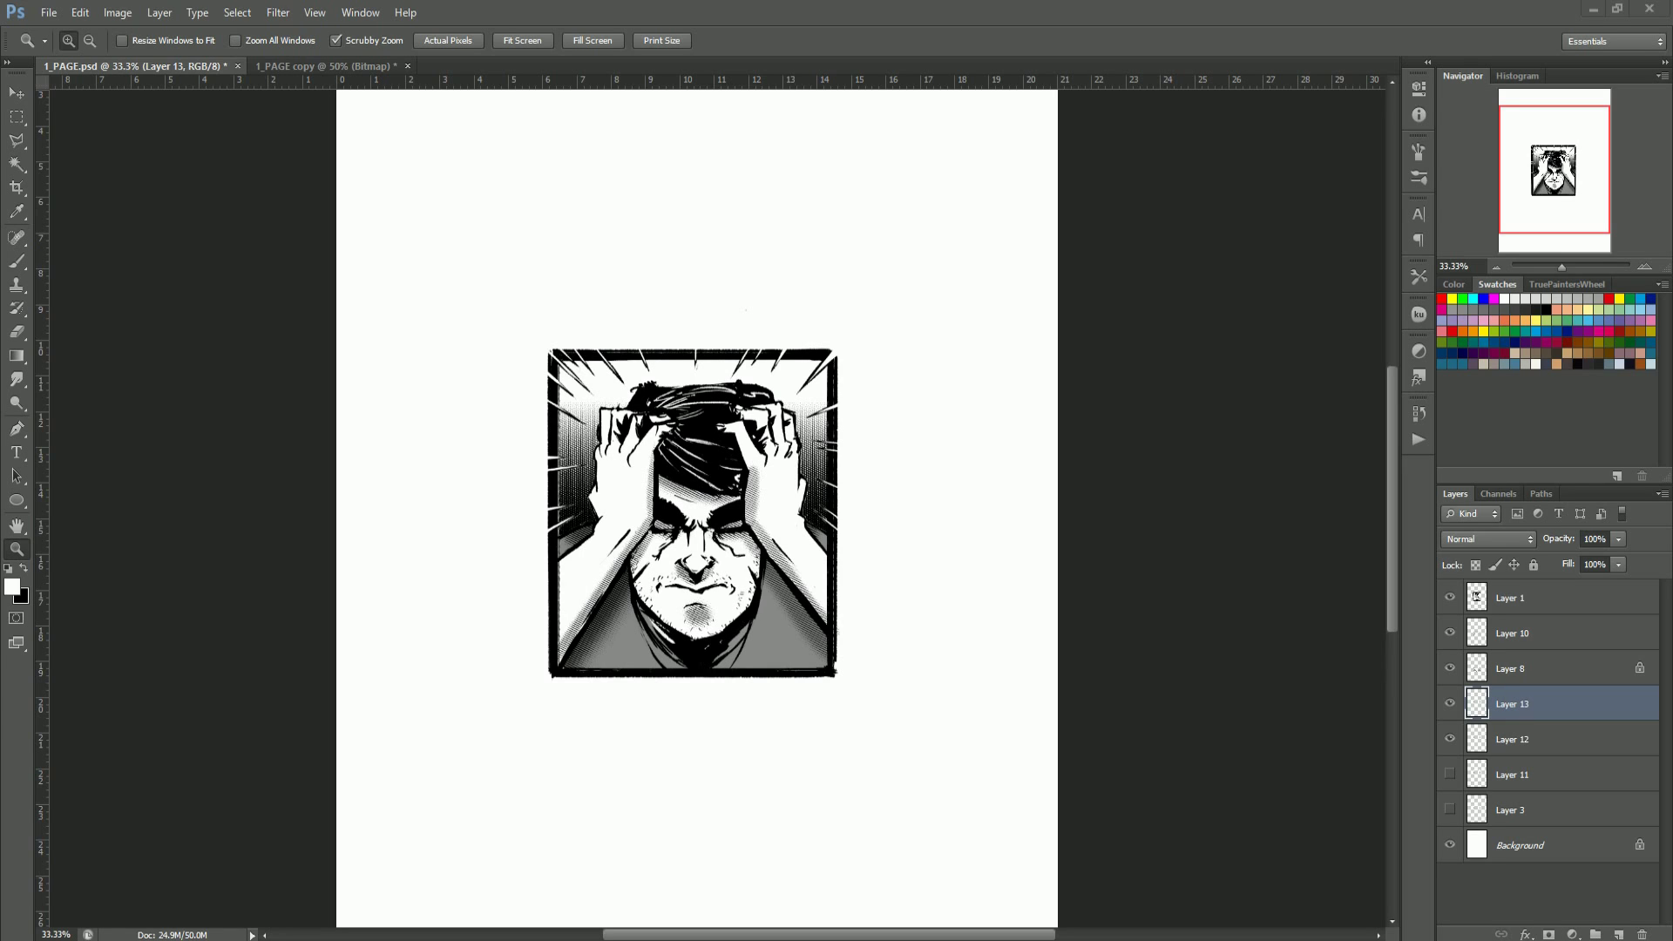
click(1456, 739)
scroll(856, 535, up, 3)
scroll(860, 541, down, 1)
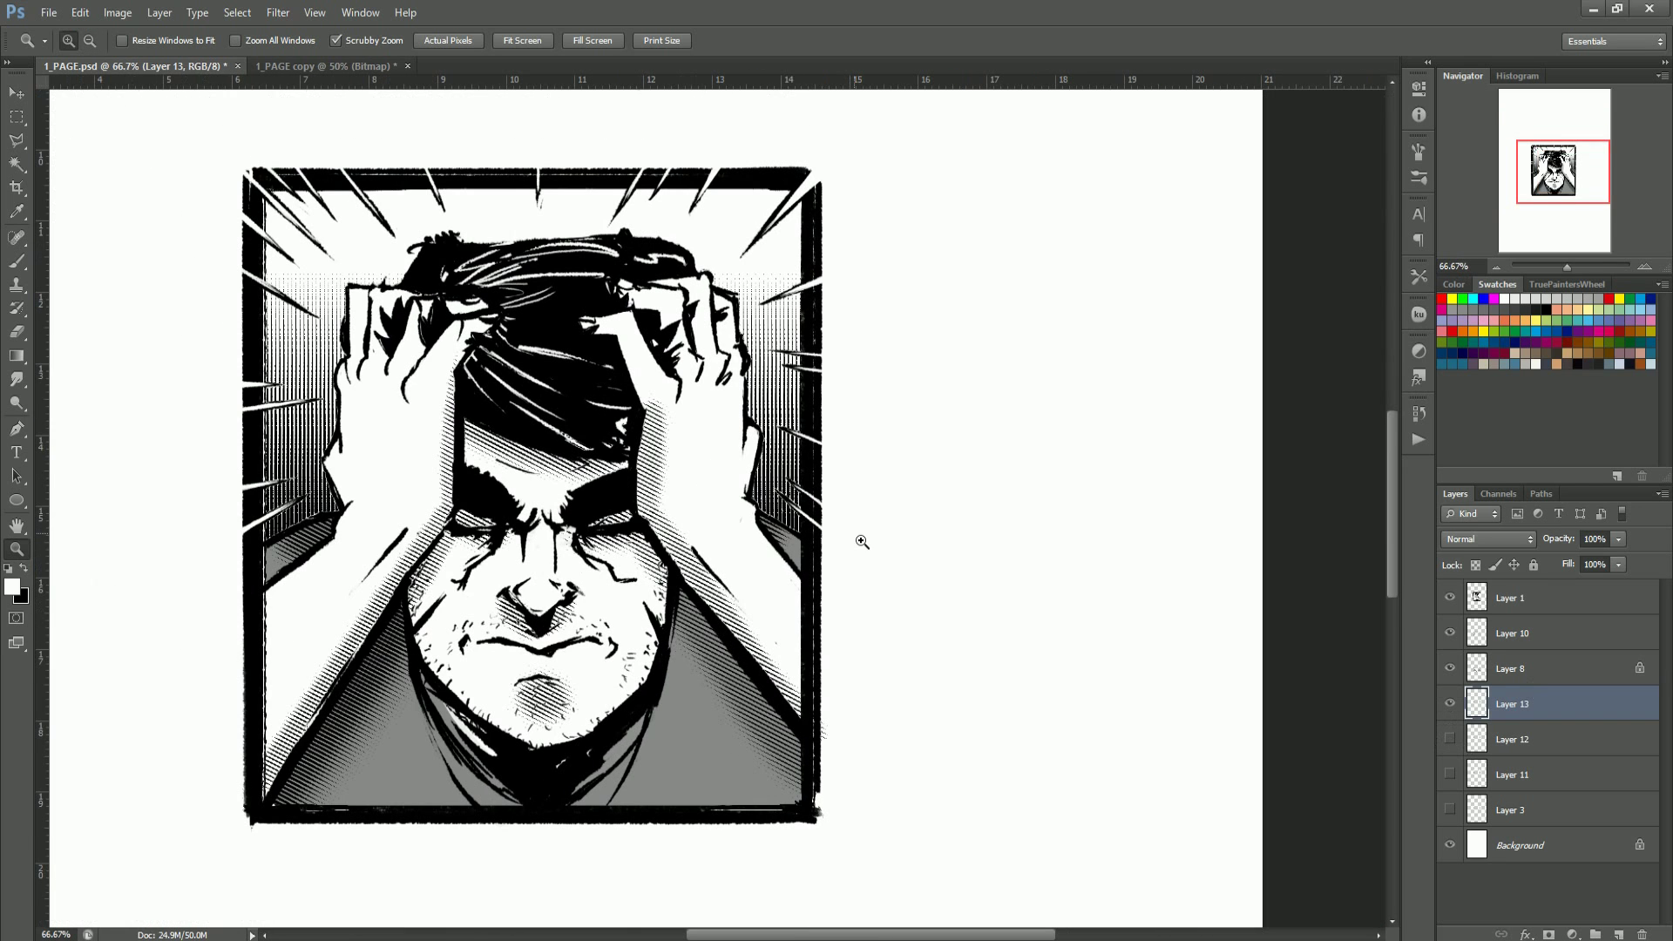
Step: Examine the Layer 13 line tone, hide it, and briefly check Layer 12 again
alt+click(635, 478)
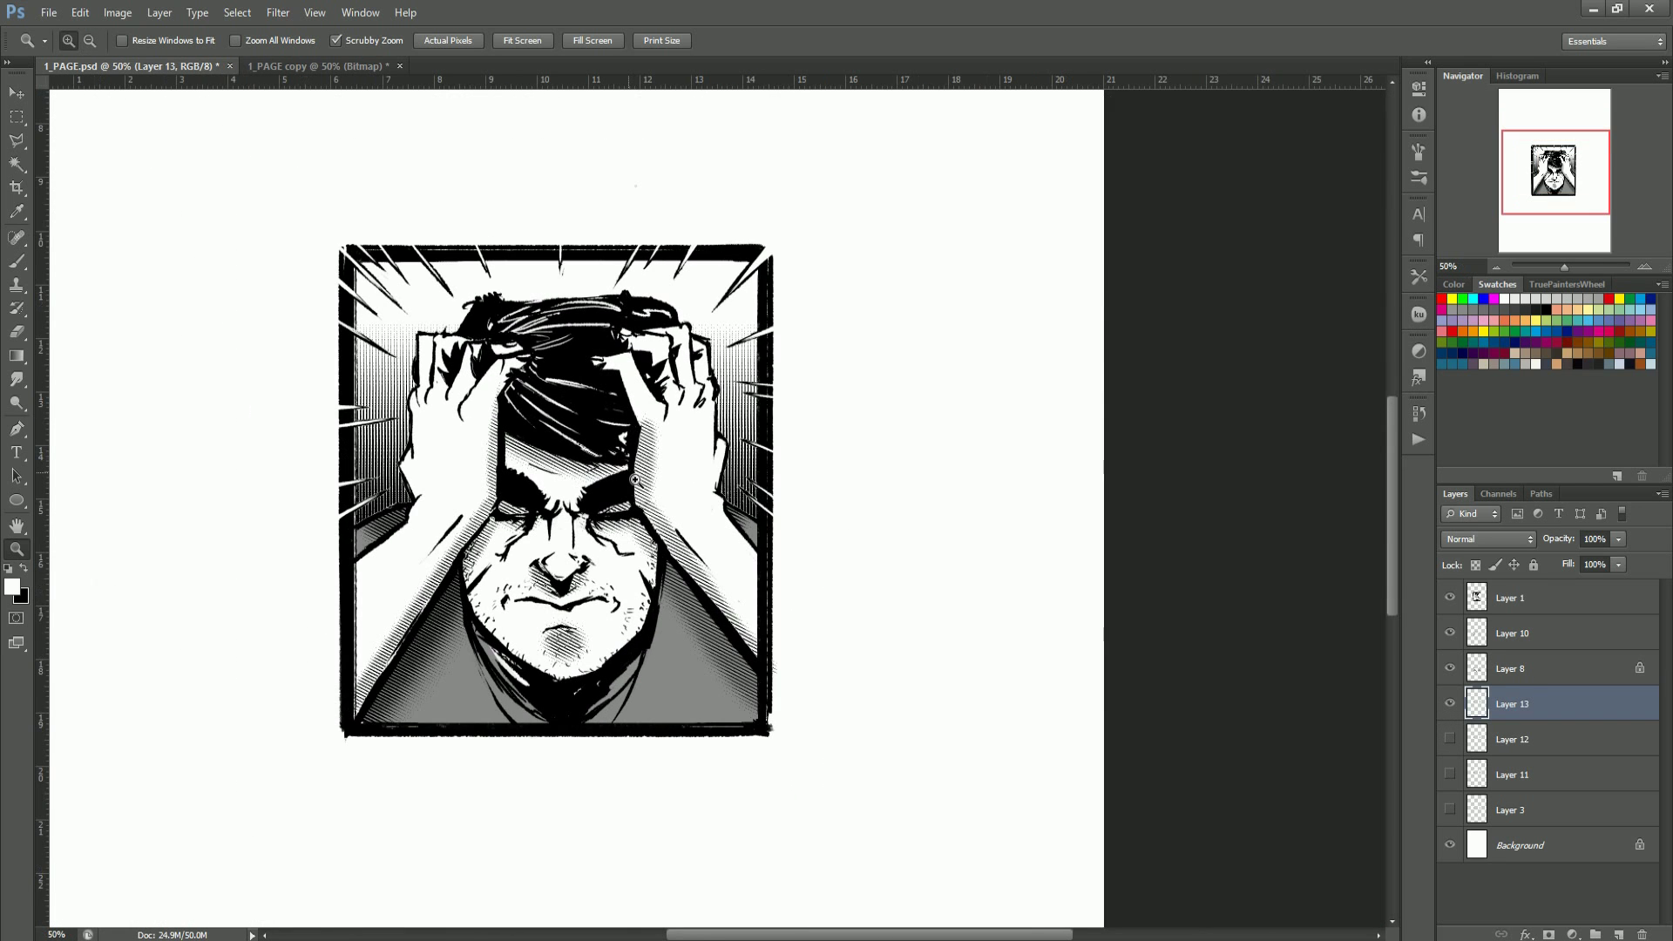
drag(635, 480, 1077, 571)
drag(1077, 571, 889, 558)
click(1450, 703)
click(1451, 739)
click(1450, 739)
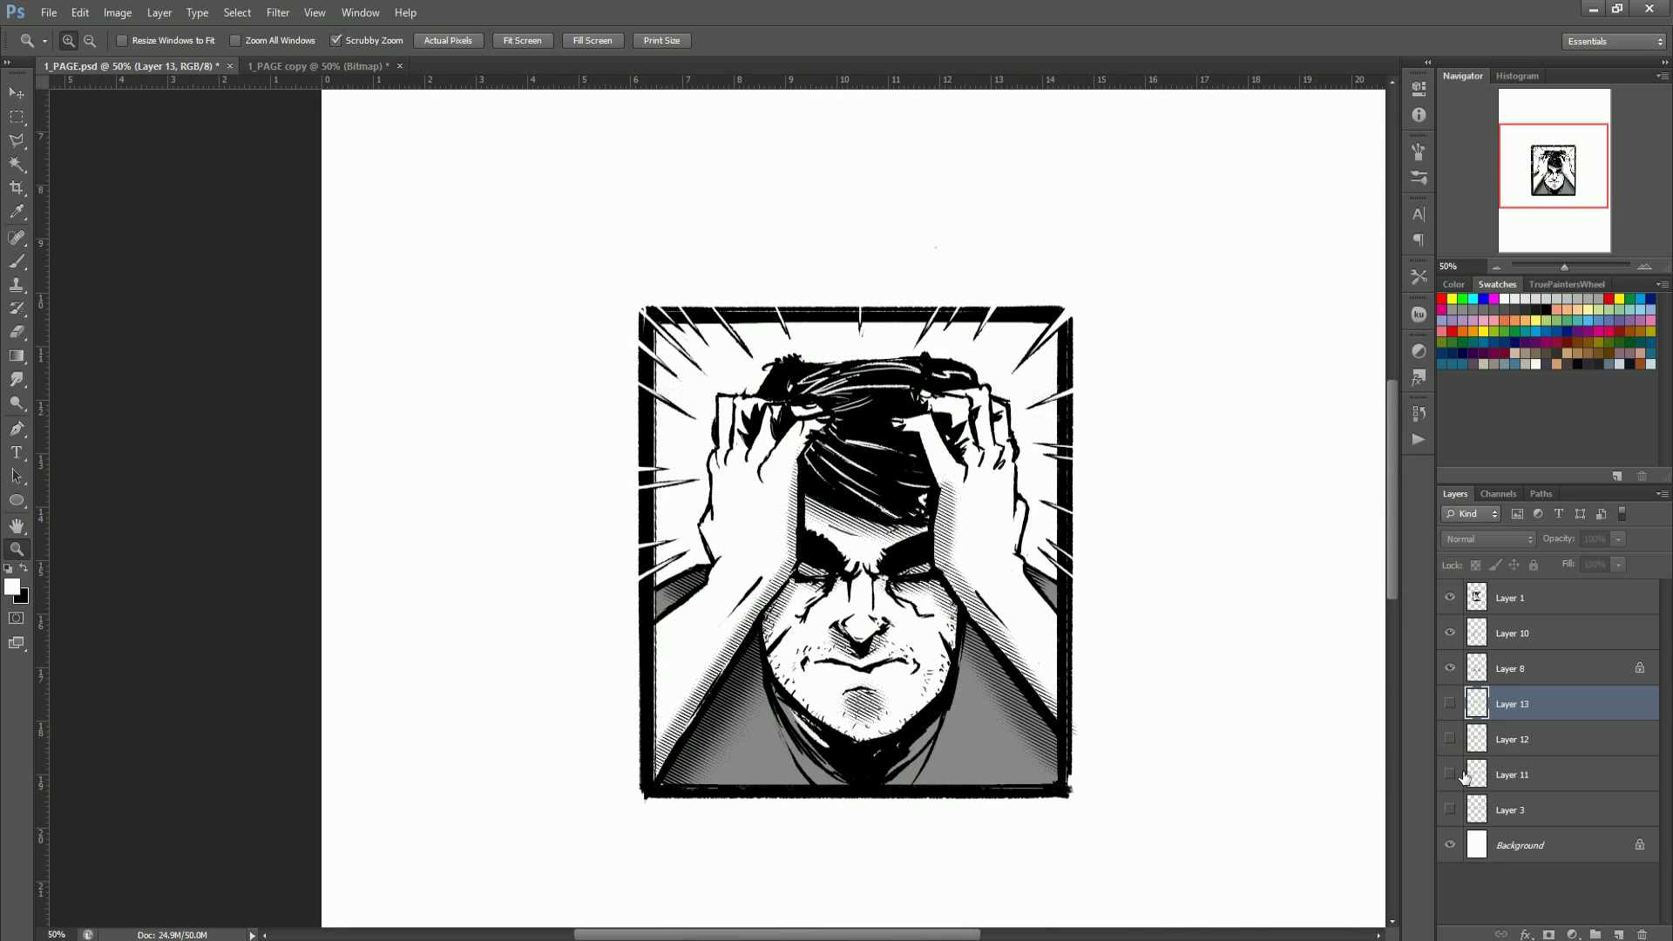
Step: Show the dot tone on Layer 3 and make that layer active
click(1450, 809)
click(1450, 809)
click(1450, 809)
click(1560, 812)
key(i)
drag(1271, 383, 1254, 384)
click(1547, 213)
Step: Examine the Layer 3 dot tone behind the figure at close and distant zoom
key(z)
mouse_move(827, 508)
mouse_down()
mouse_move(741, 508)
mouse_move(817, 510)
mouse_up()
click(817, 509)
alt+click(818, 510)
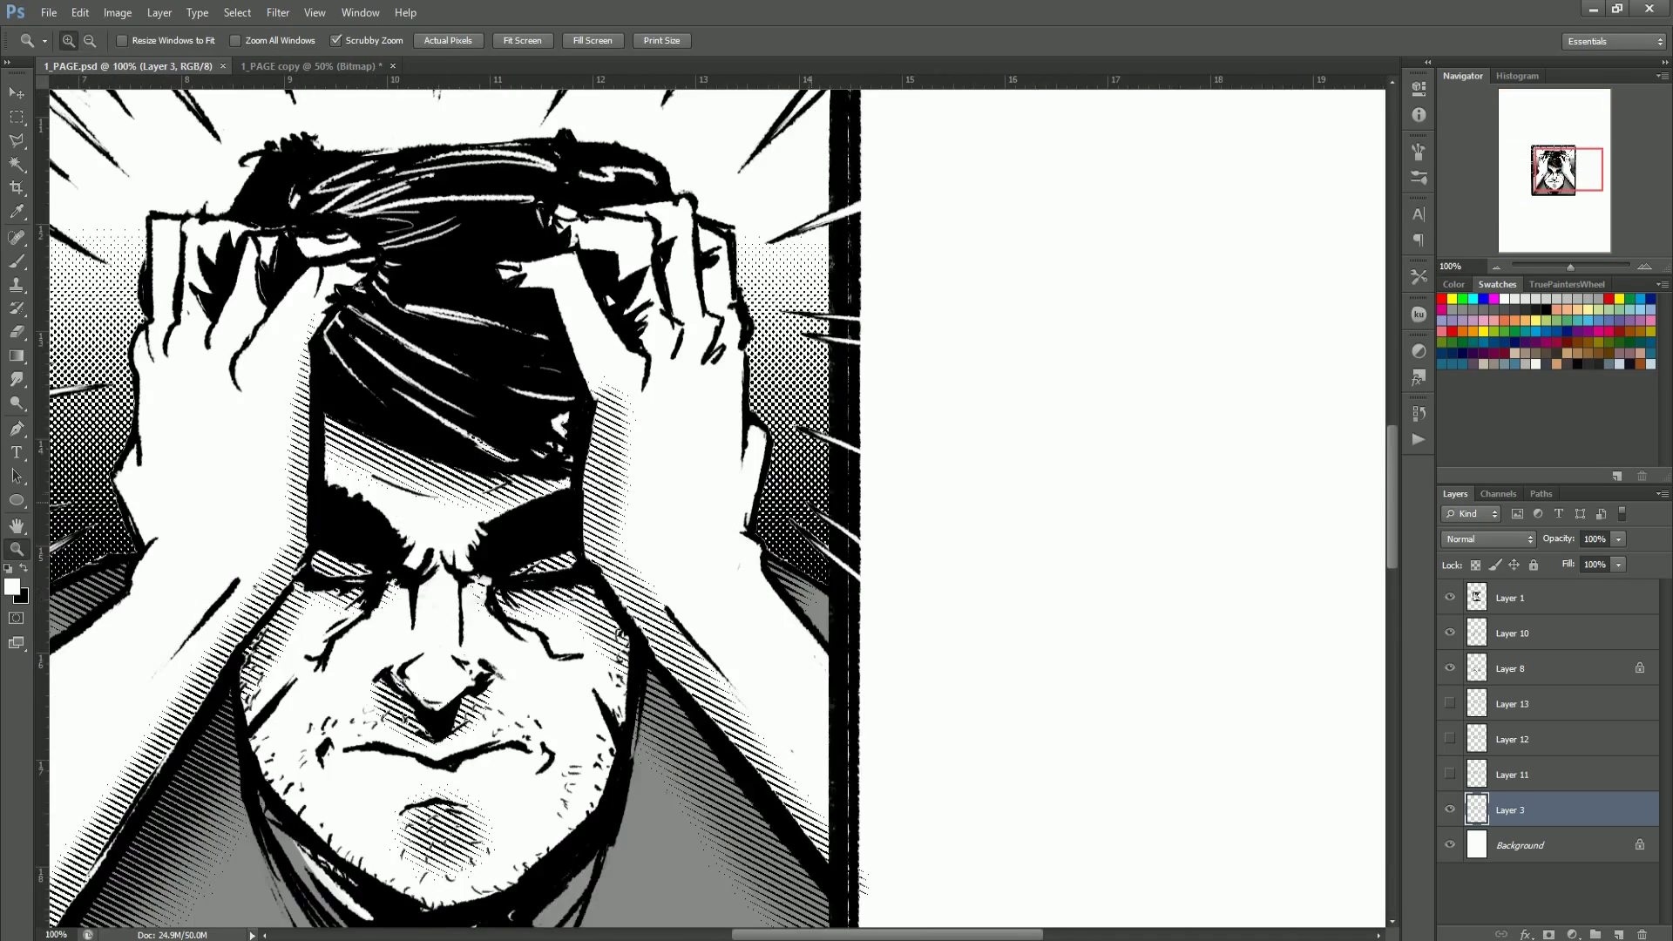
alt+click(816, 502)
alt+click(816, 502)
alt+click(816, 501)
alt+click(816, 502)
click(816, 502)
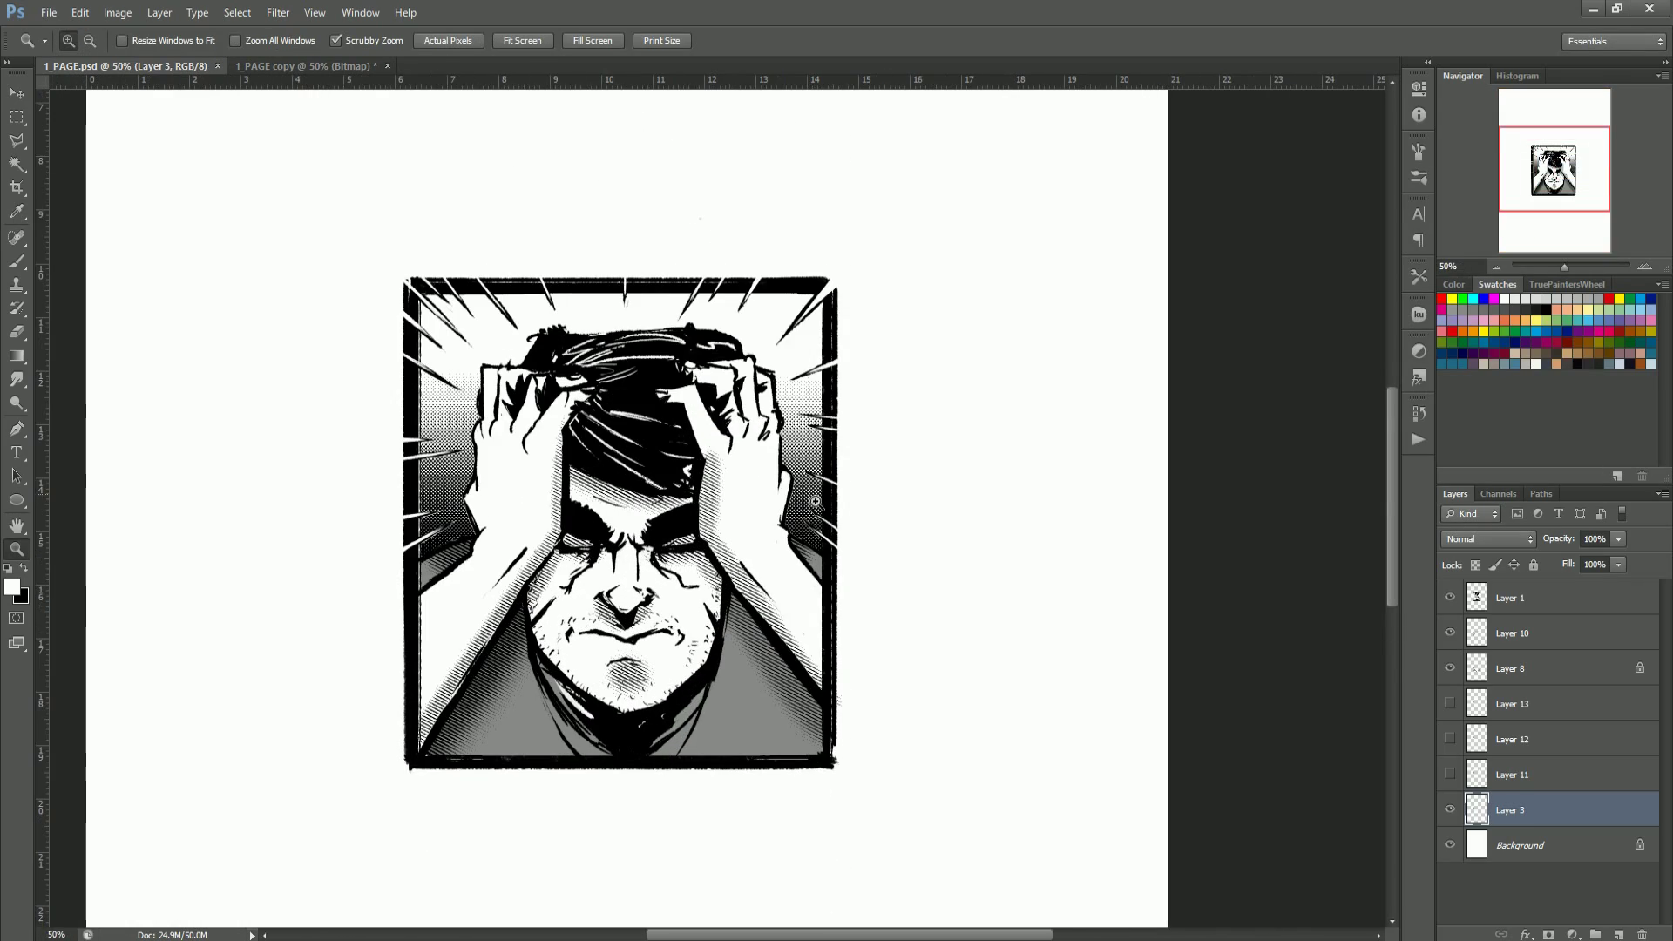
Step: Choose a brush preset for touching up the panel and save the document
click(697, 730)
key(b)
alt+right_click(845, 681)
click(91, 41)
double_click(71, 180)
key(ctrl+s)
Step: Add a new empty layer above Layer 1 for border touch-ups
click(1534, 598)
click(1618, 934)
key(z)
click(728, 591)
key(b)
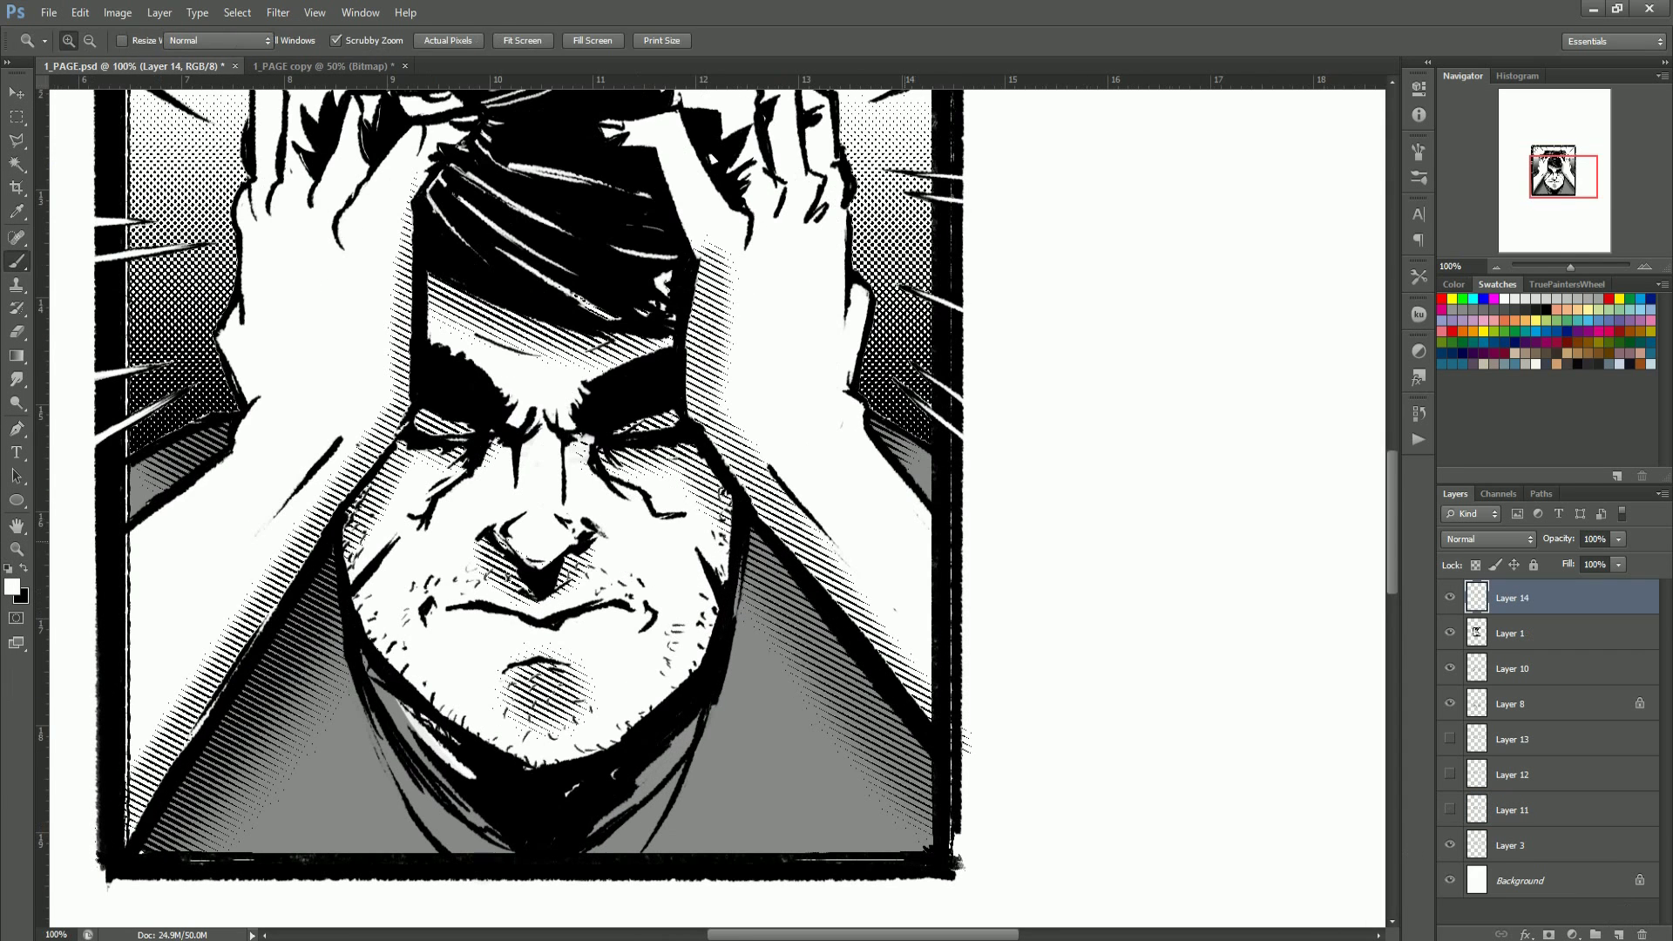
Step: Paint a thin white vertical line down the lower part of the panel's right border on Layer 14
drag(927, 509, 927, 698)
key(ctrl+z)
drag(929, 510, 929, 698)
key(ctrl+z)
drag(919, 509, 921, 850)
key(ctrl+z)
key(ctrl+z)
Step: Trim the white touch-up at the right border using a chosen eraser preset, and save the document
key(z)
mouse_move(922, 702)
mouse_down()
mouse_move(889, 702)
mouse_move(967, 702)
mouse_up()
key(e)
alt+right_click(929, 592)
click(80, 41)
click(71, 166)
mouse_move(929, 643)
mouse_down()
mouse_move(929, 704)
mouse_move(854, 697)
mouse_up()
key(z)
key(b)
key(ctrl+s)
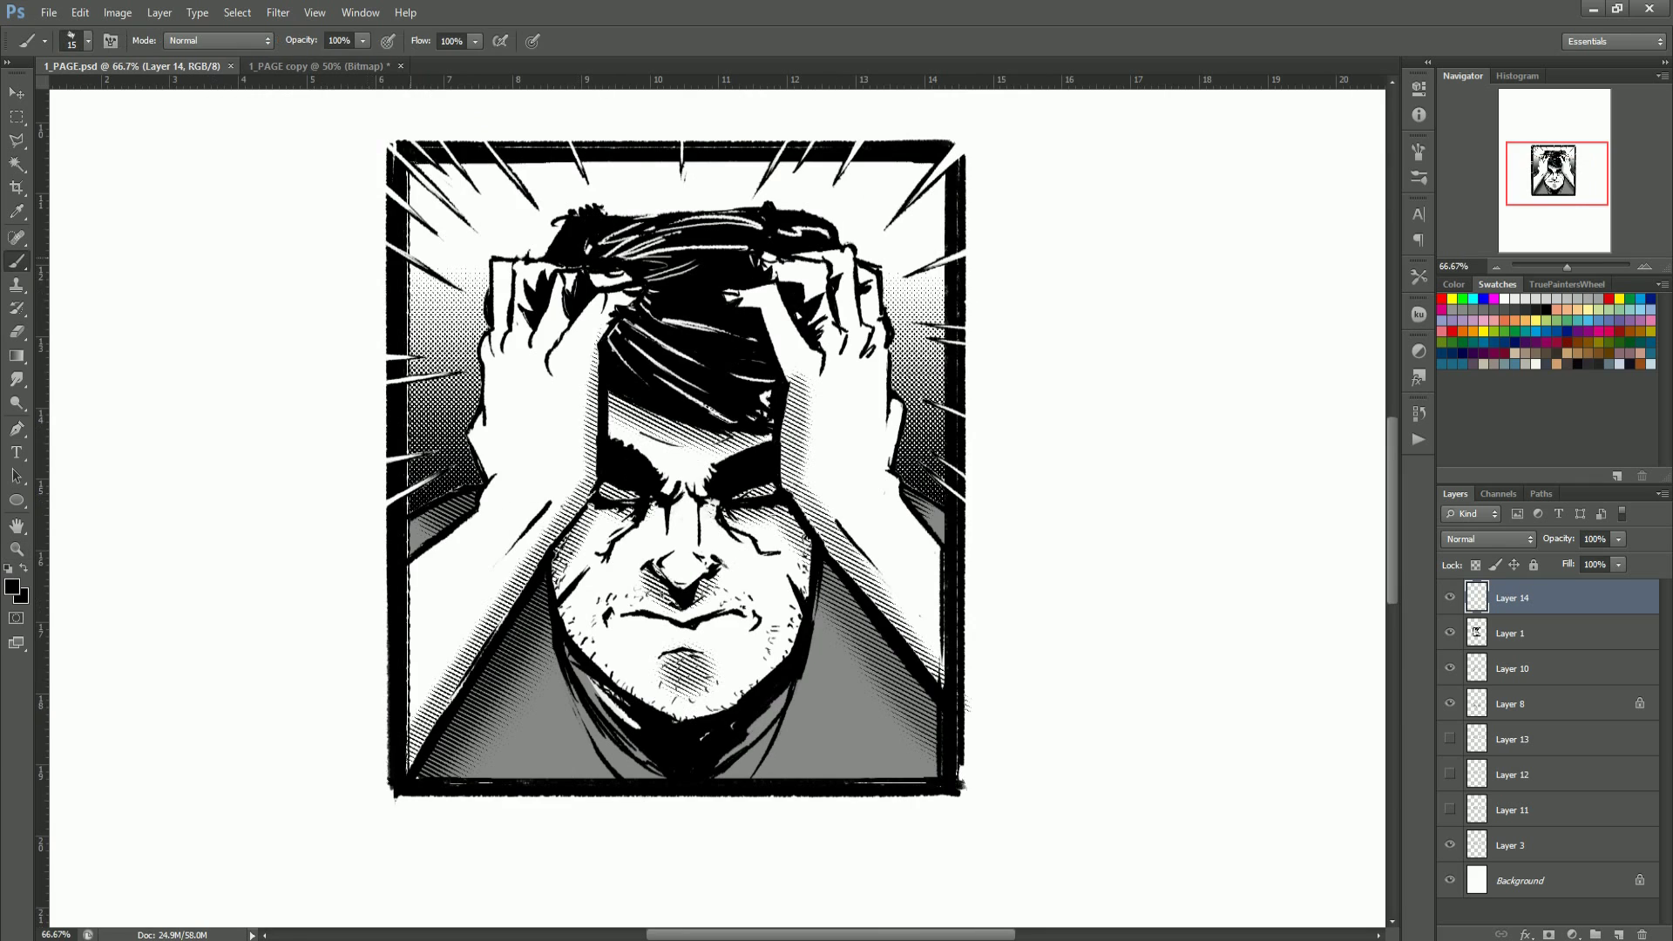
Step: Paint a short black vertical line along the inner edge of the panel's left border
drag(414, 282, 414, 334)
key(e)
key(b)
alt+click(408, 286)
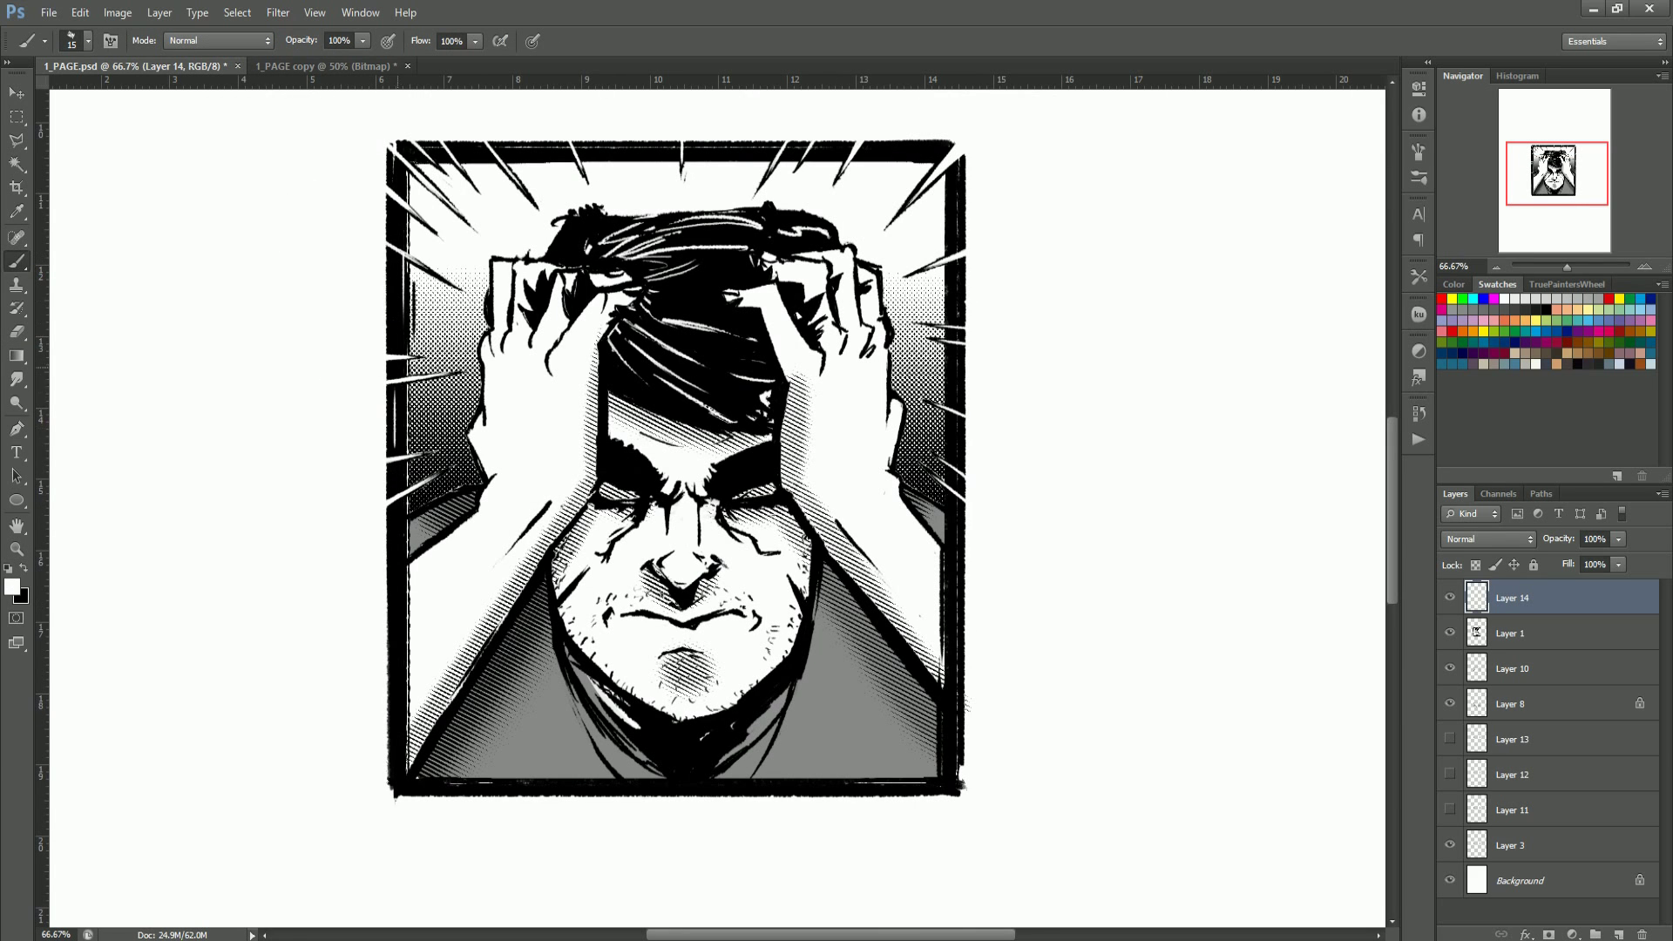
scroll(475, 375, up, 1)
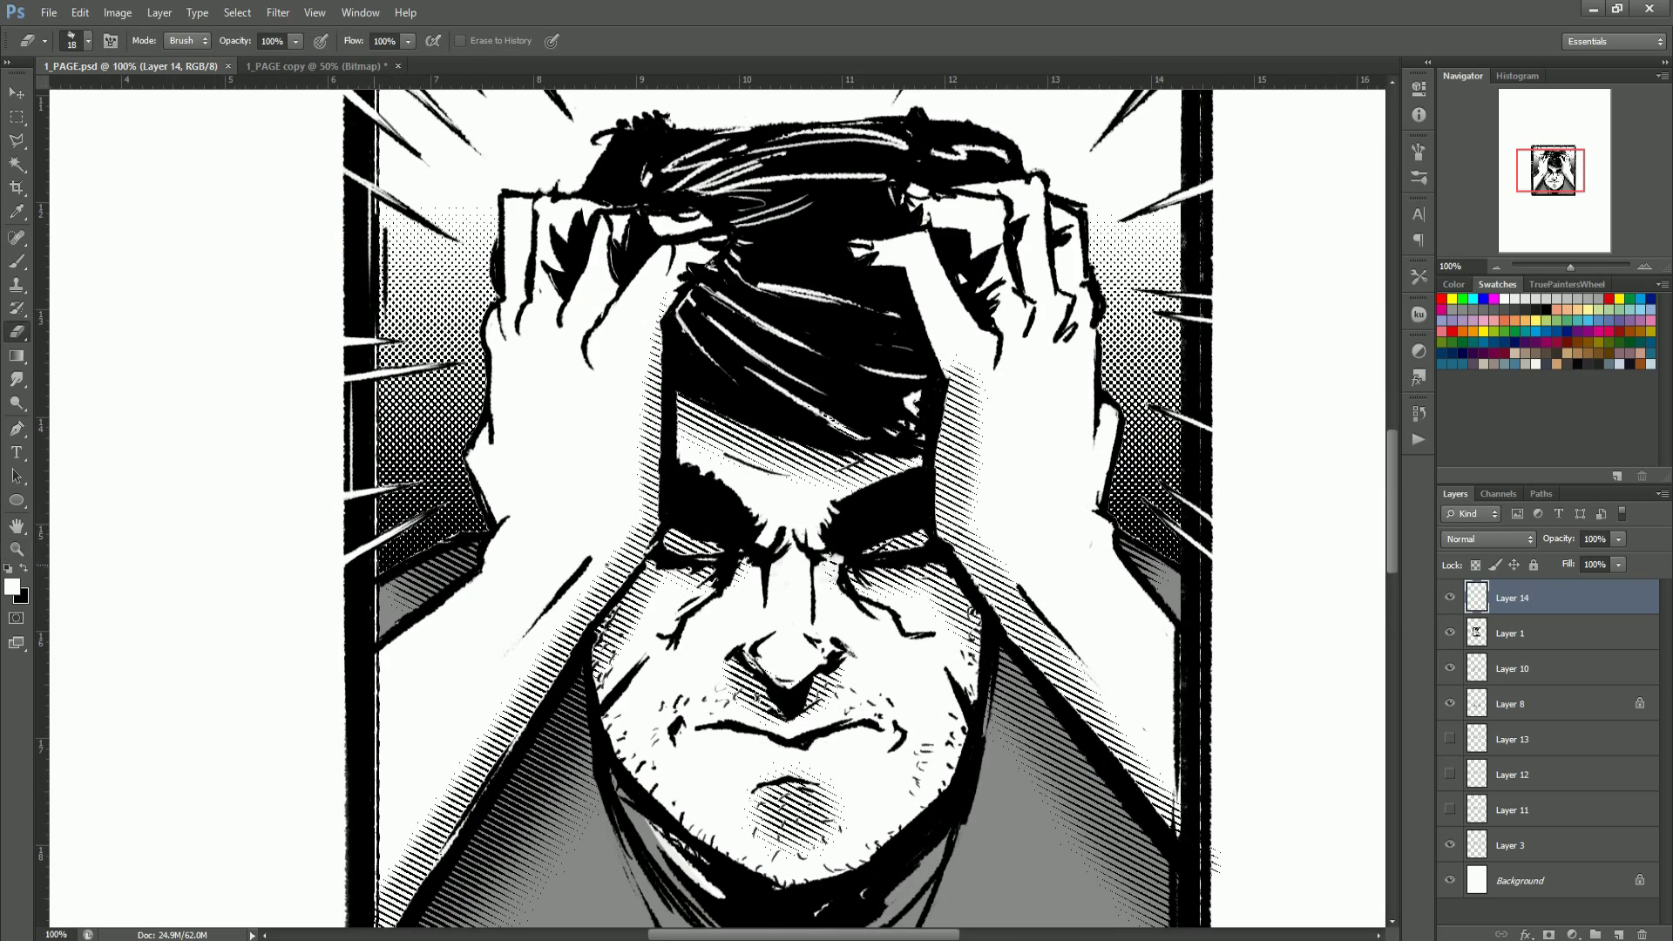
Step: Paint thin white lines along the upper right border and the top border of the panel, saving the document
drag(366, 605, 364, 917)
key(ctrl+z)
key(z)
mouse_move(410, 623)
mouse_down()
mouse_move(340, 623)
mouse_move(366, 623)
mouse_up()
key(b)
key(ctrl+s)
drag(906, 280, 906, 362)
drag(907, 277, 907, 423)
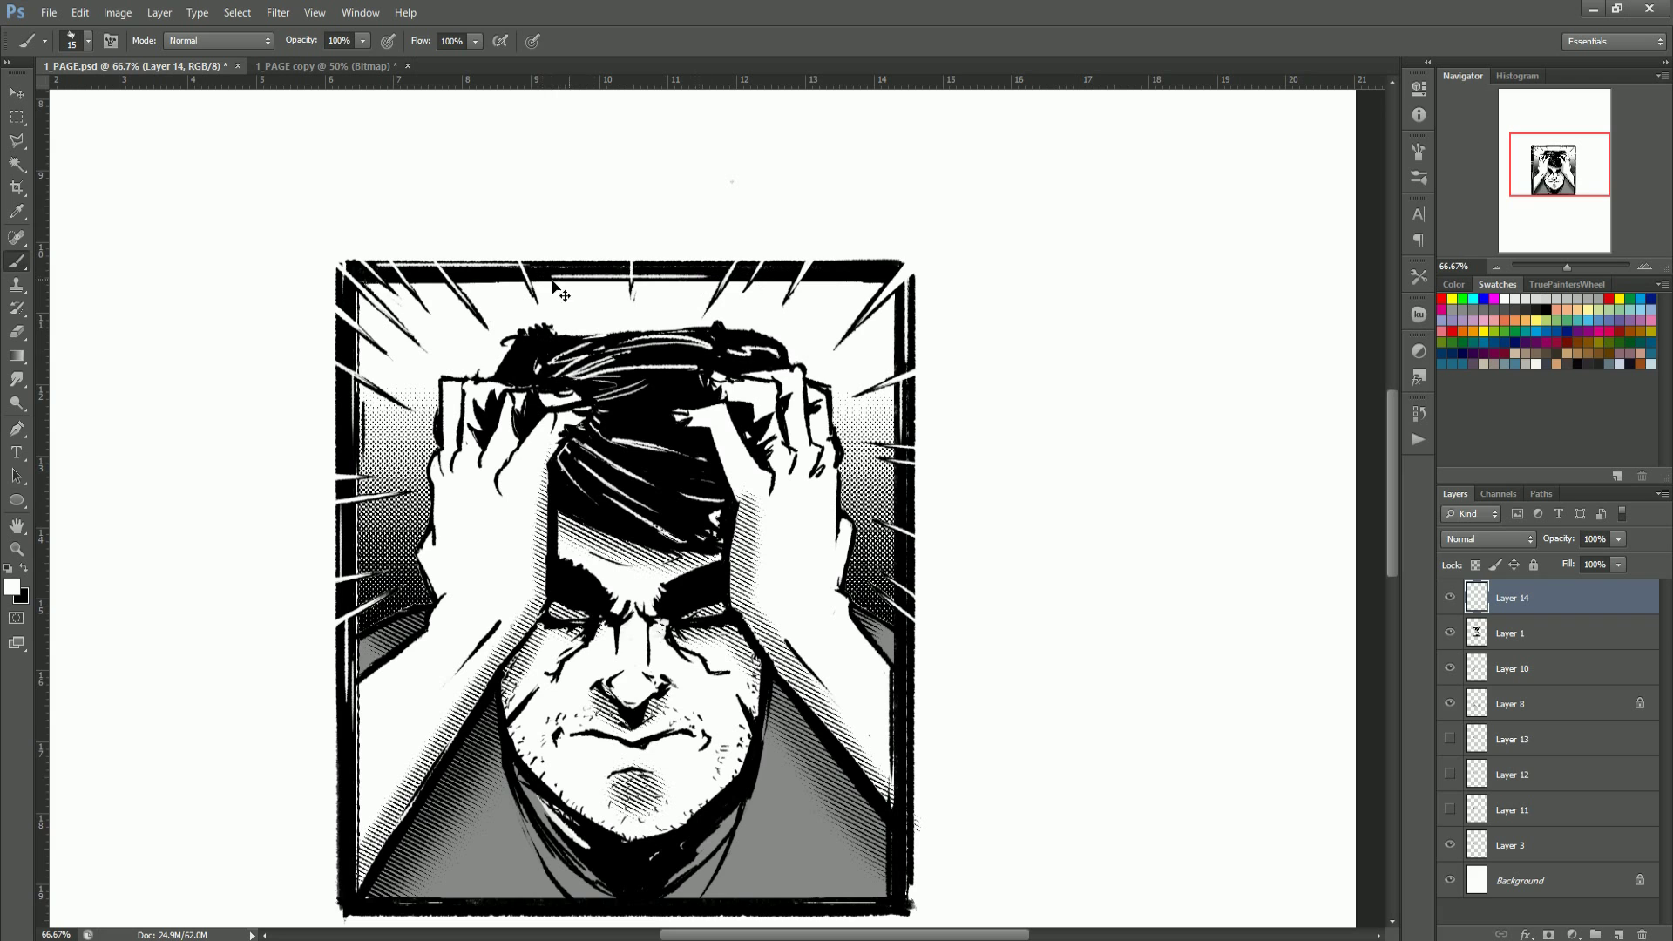
drag(733, 272, 829, 269)
Step: Add a new layer above Layer 14 and paint a white speech bubble with a small tail over the panel's upper-right corner
key(z)
mouse_move(778, 415)
mouse_down()
mouse_move(662, 415)
mouse_move(740, 415)
mouse_up()
click(1619, 933)
click(732, 323)
key(b)
mouse_move(810, 320)
alt+mouse_down()
mouse_move(852, 320)
mouse_move(911, 366)
alt+mouse_up()
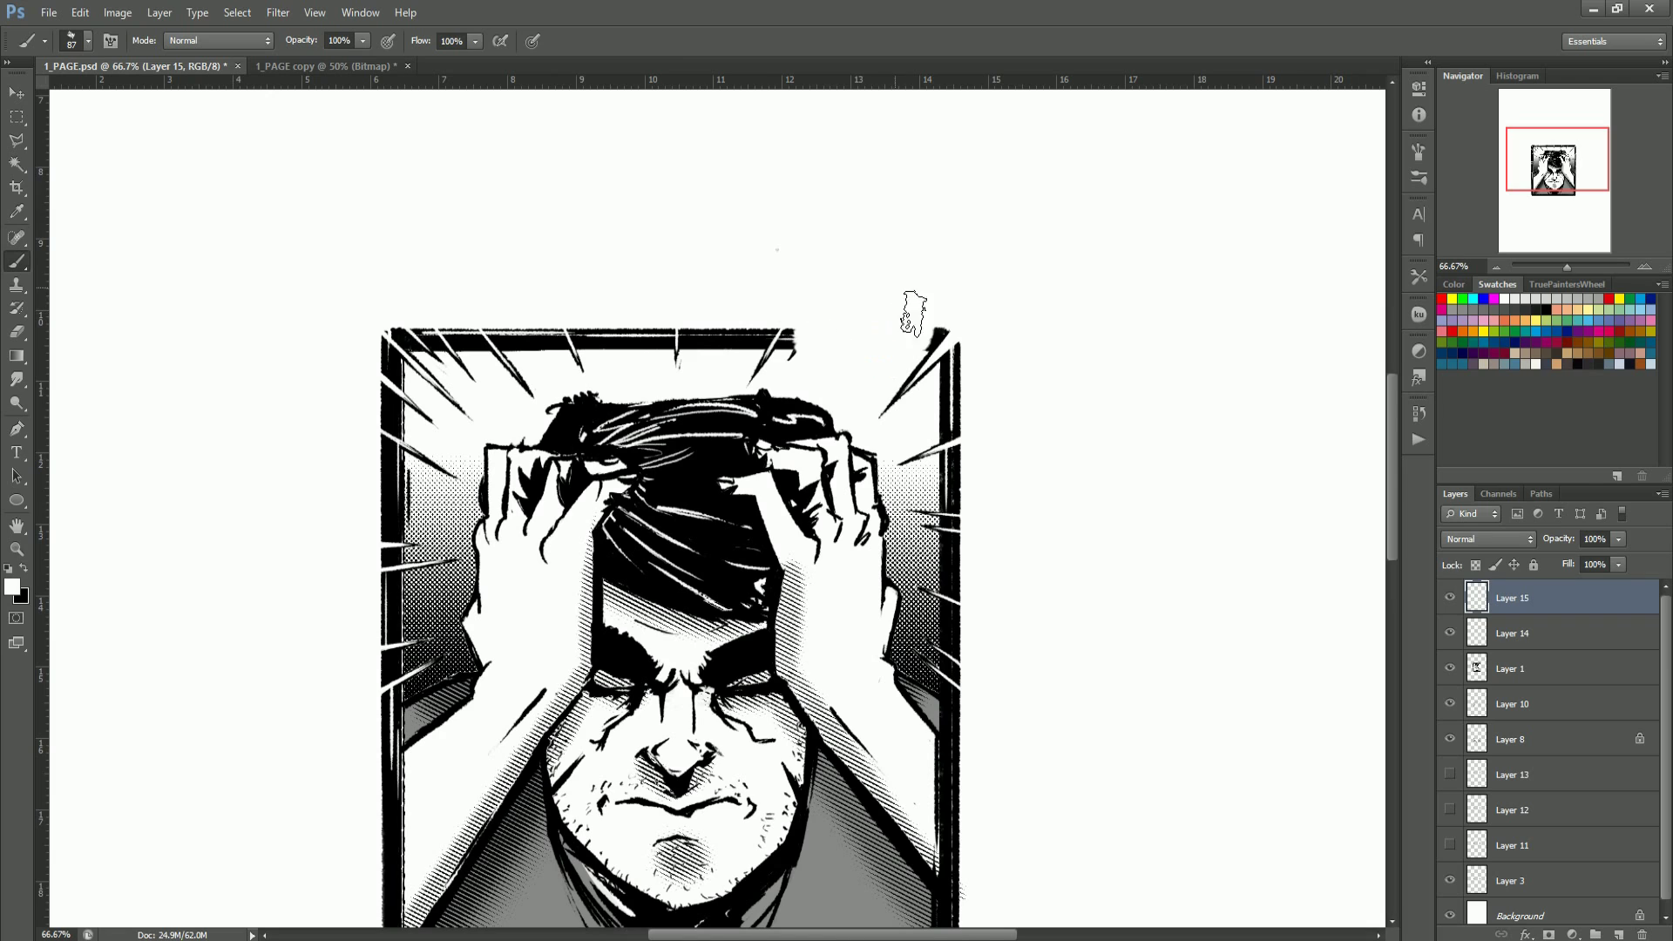
alt+drag(875, 311, 812, 388)
Step: Apply the white preset style with Stroke and Color Overlay effects to the speech bubble on Layer 15
click(1420, 353)
click(1419, 377)
drag(1305, 340, 1492, 402)
click(1618, 494)
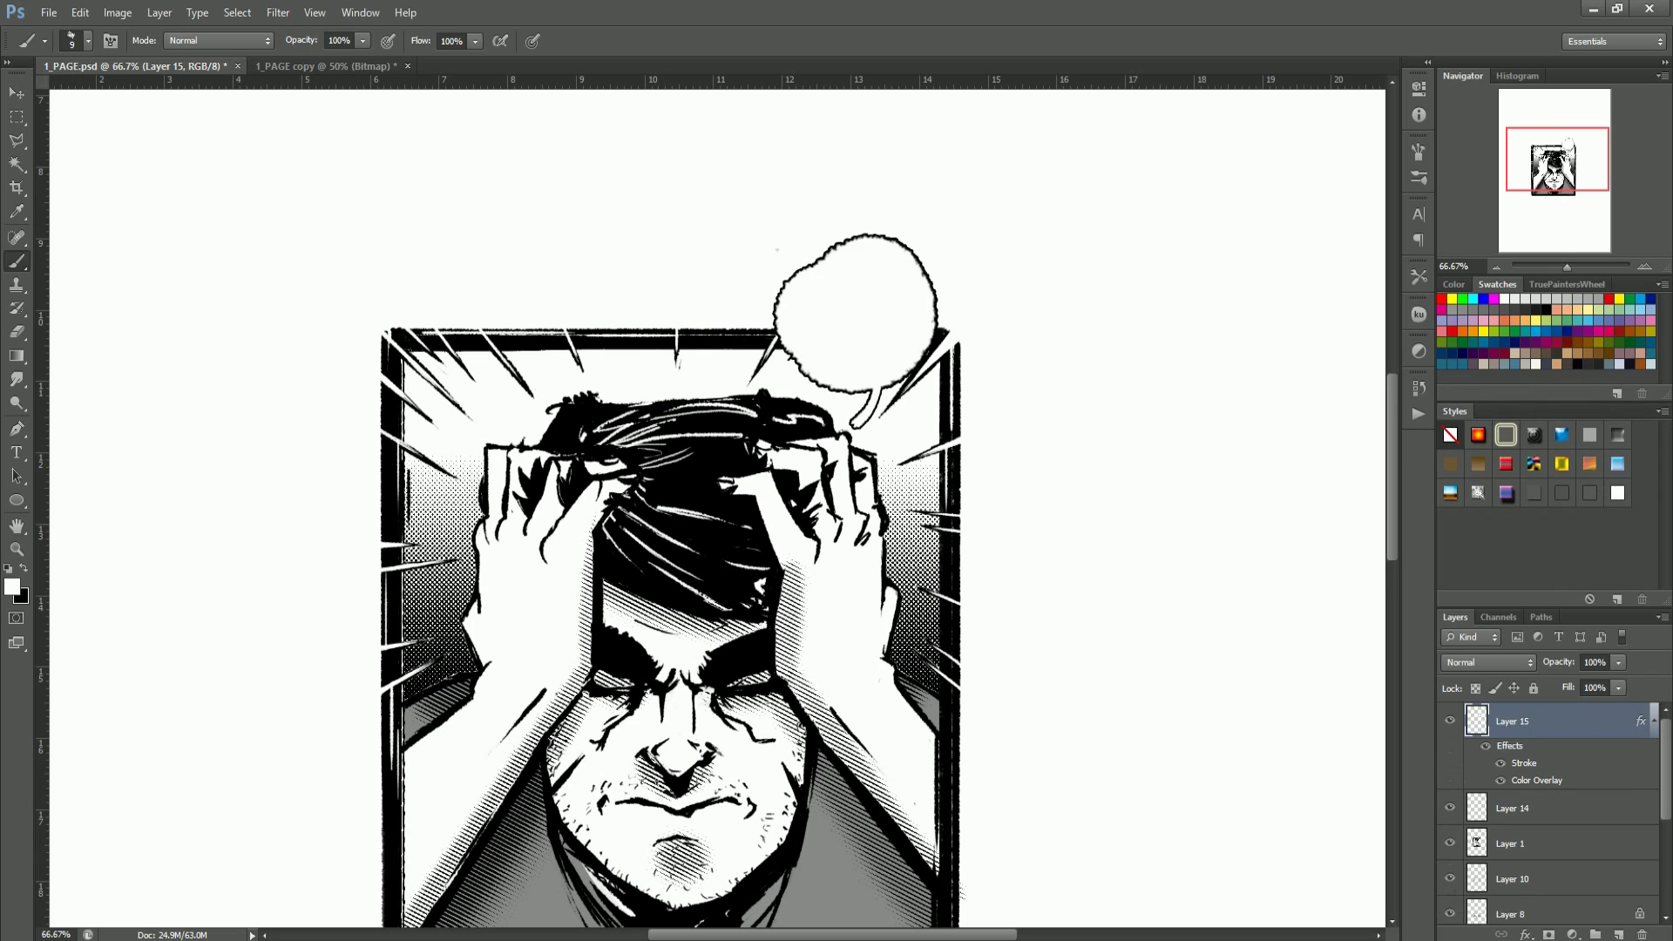
Step: Paint around the speech bubble's edges to enlarge it into an even round shape
key(z)
double_click(865, 234)
click(867, 248)
alt+click(890, 388)
key(b)
mouse_move(760, 369)
alt+mouse_down()
mouse_move(812, 369)
mouse_move(672, 453)
alt+mouse_up()
drag(663, 440, 853, 315)
mouse_move(937, 361)
mouse_down()
mouse_move(724, 373)
mouse_move(941, 455)
mouse_up()
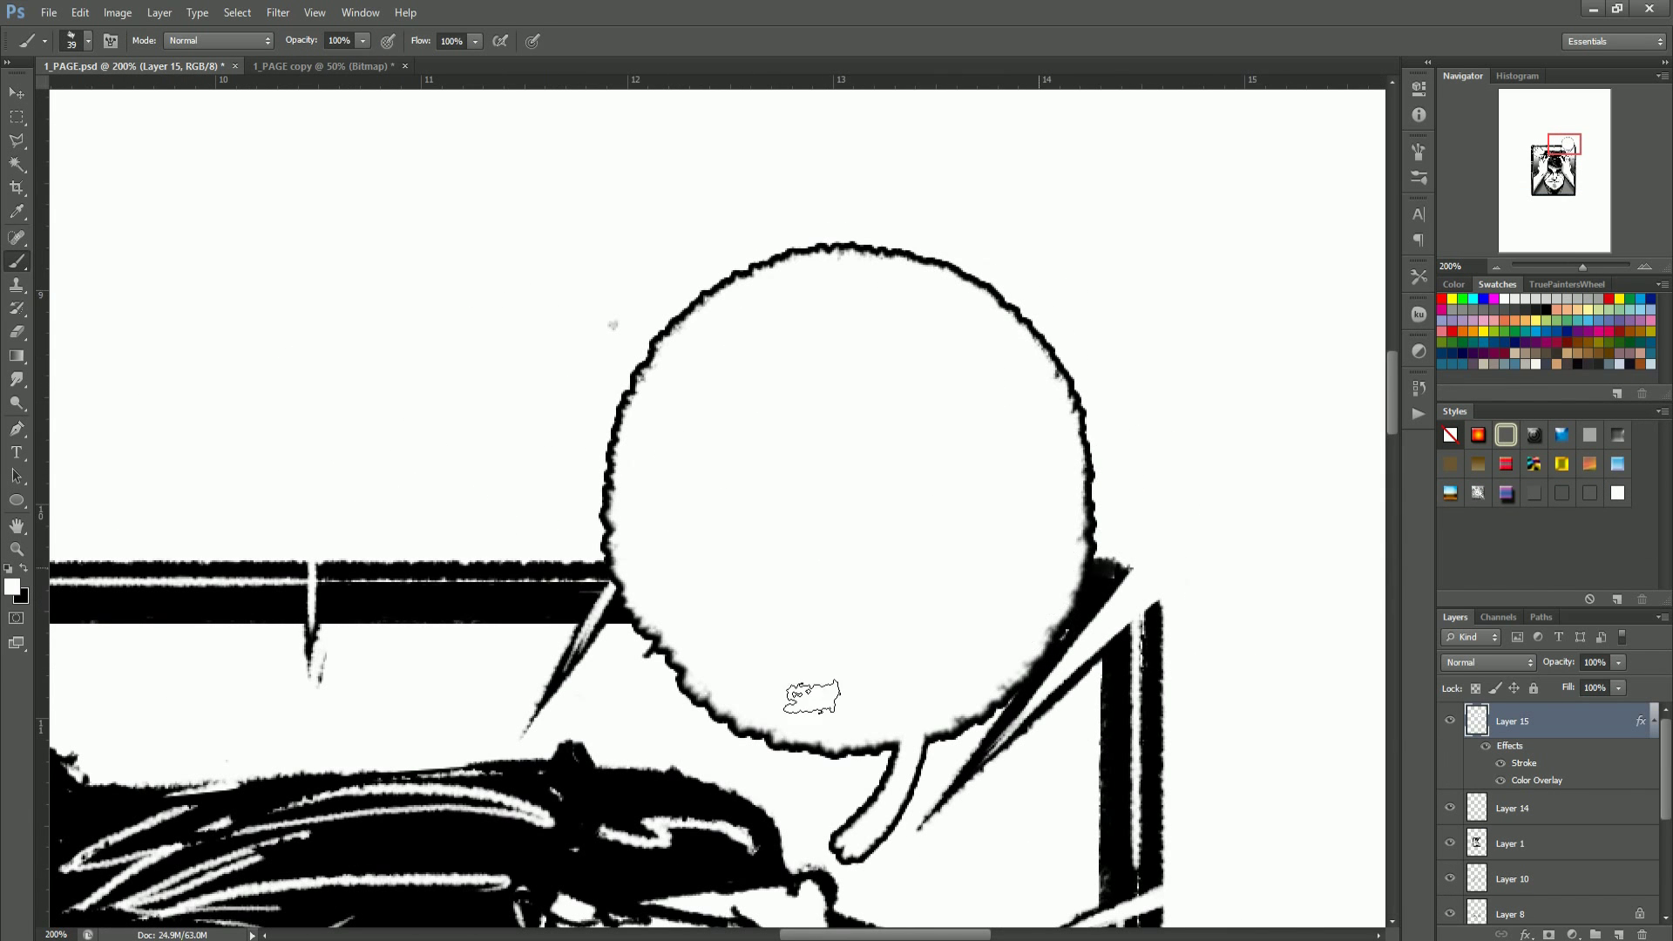
mouse_move(650, 583)
mouse_down()
mouse_move(1056, 672)
mouse_move(1008, 691)
mouse_up()
mouse_move(1013, 627)
alt+mouse_down()
mouse_move(993, 628)
mouse_move(990, 654)
alt+mouse_up()
mouse_move(980, 719)
mouse_down()
mouse_move(1030, 700)
mouse_move(771, 739)
mouse_move(976, 725)
mouse_up()
Step: Erase along the speech bubble's tail to make it thinner and more tapered
key(e)
mouse_move(887, 768)
mouse_down()
mouse_move(829, 844)
mouse_move(838, 861)
mouse_up()
alt+drag(861, 834, 849, 834)
drag(847, 842, 873, 786)
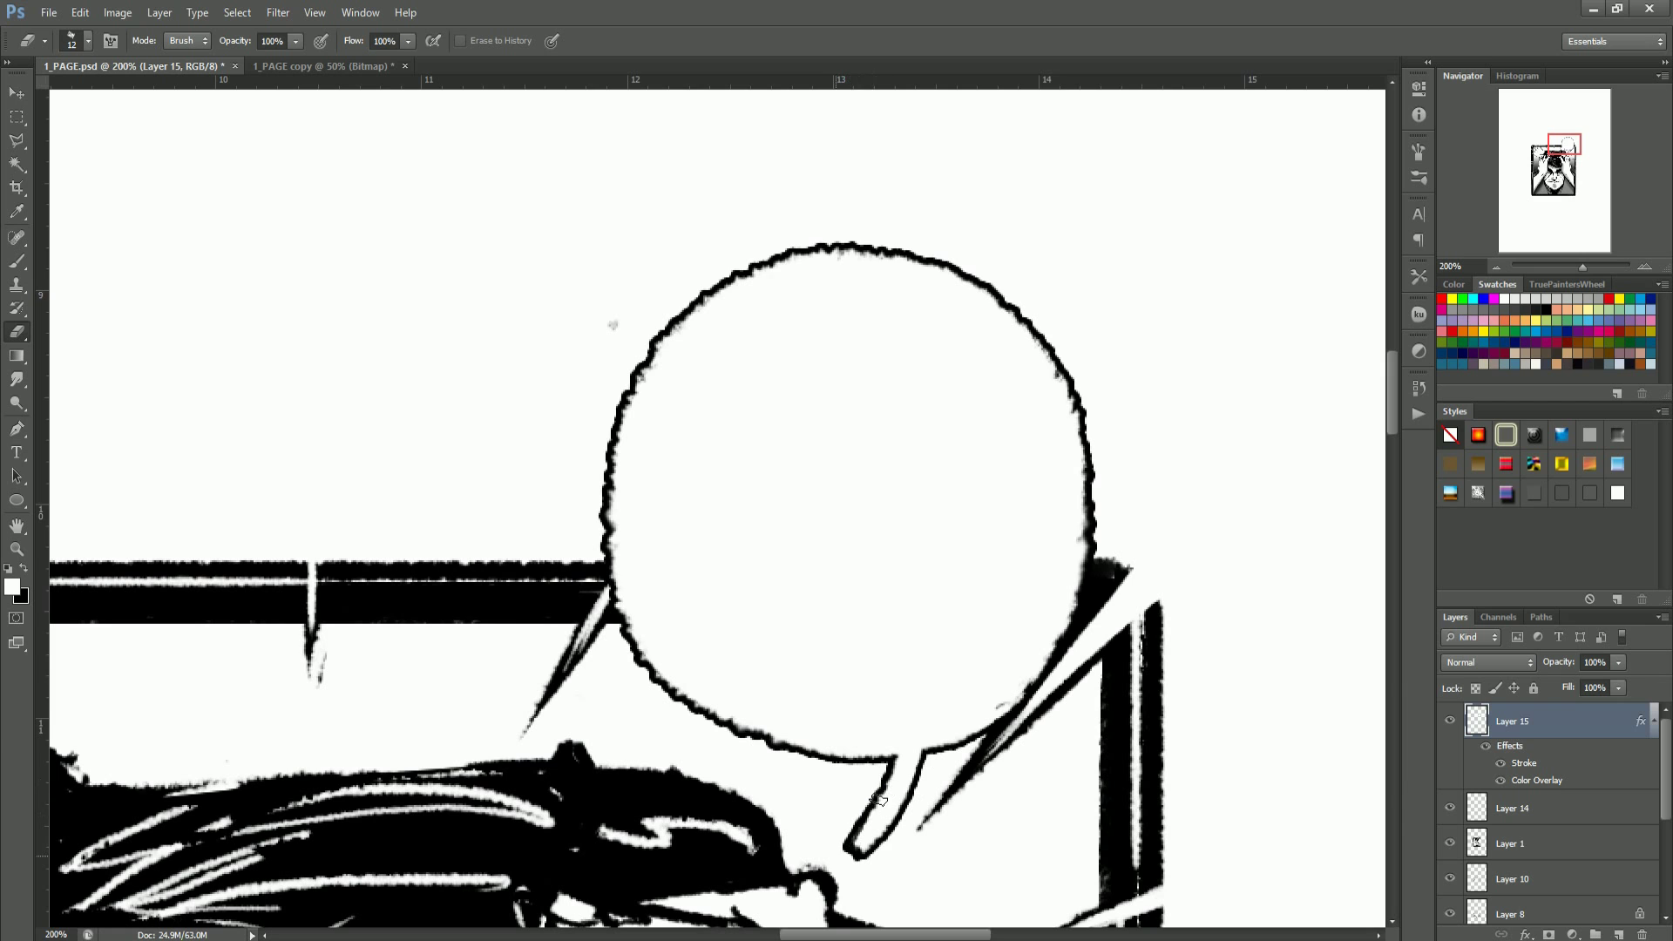
Step: Rename the speech bubble layer as Bubble
key(z)
drag(965, 633, 906, 366)
click(639, 392)
key(e)
click(1529, 854)
key(w)
key(z)
alt+click(639, 392)
click(611, 409)
click(1520, 730)
double_click(1523, 734)
text(Bubble)
key(Return)
Step: Smooth the bubble's outline, erasing along its lower-left edge and painting along its right edge
drag(822, 552, 1028, 490)
key(e)
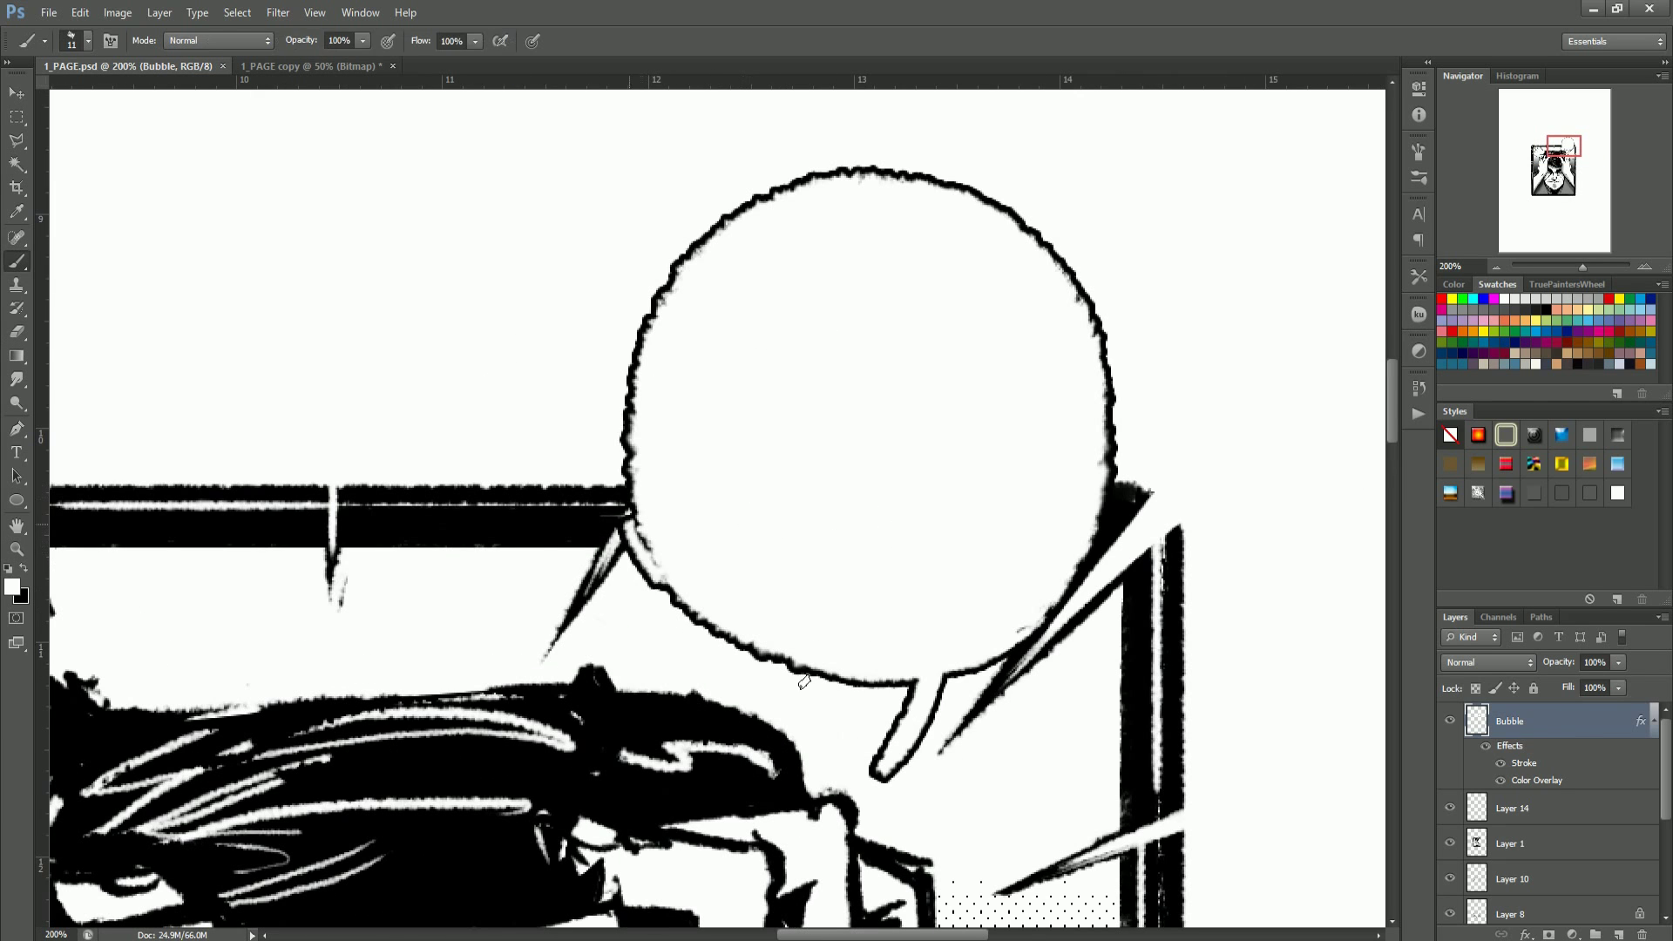
drag(646, 556, 802, 670)
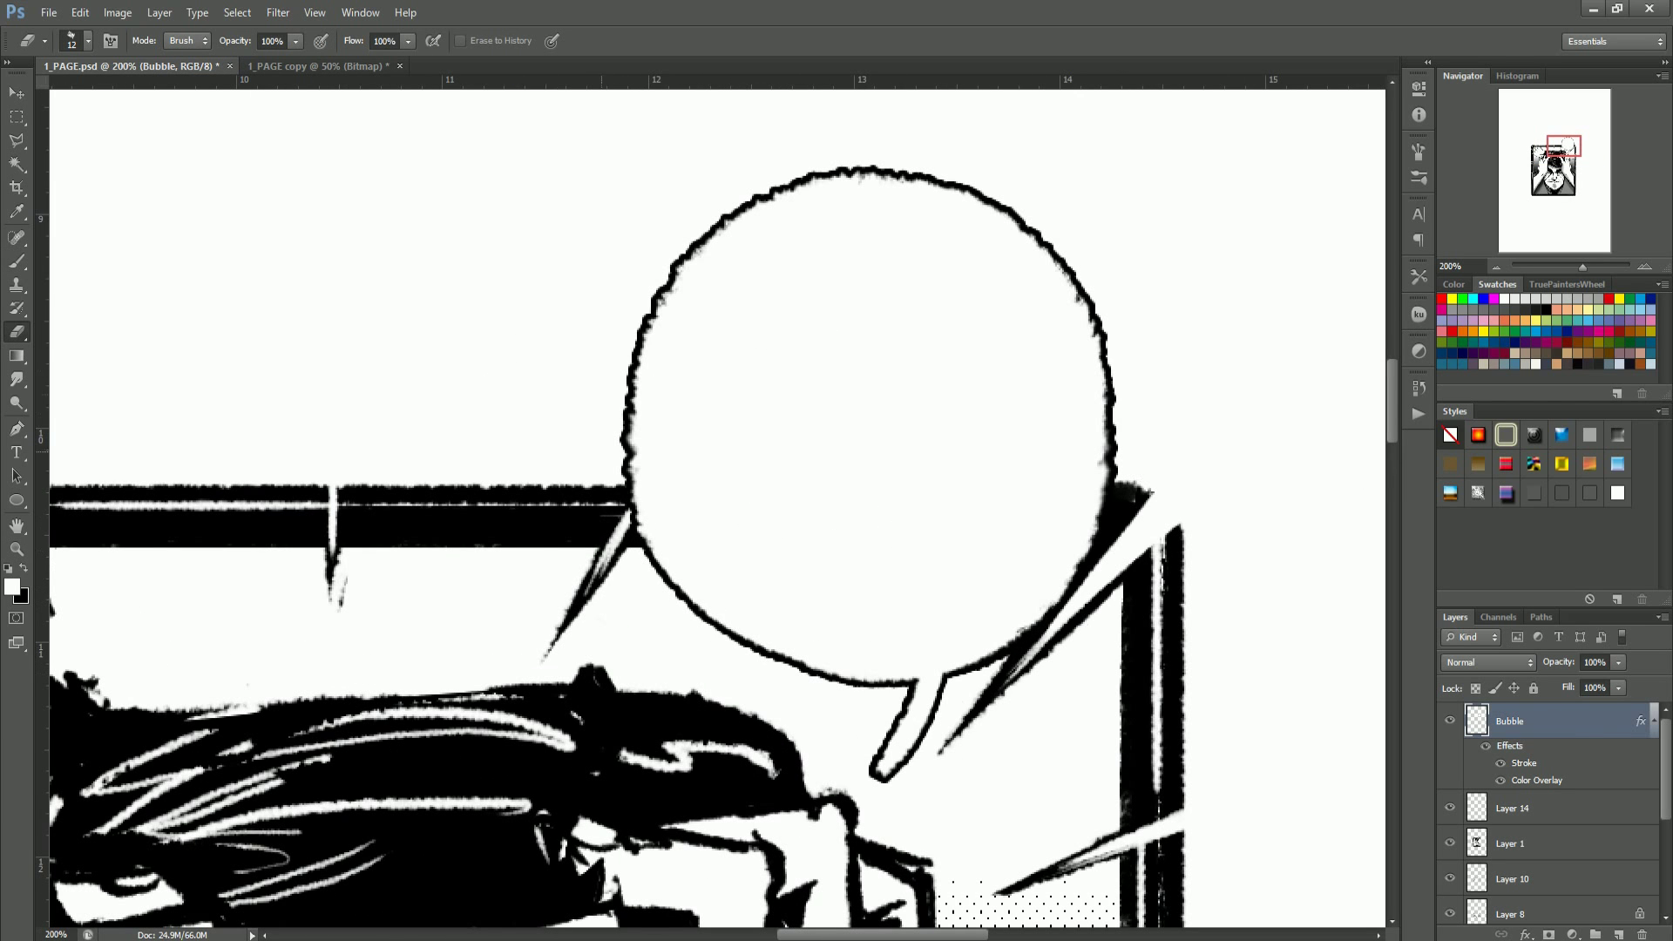
key(b)
drag(1105, 347, 1112, 525)
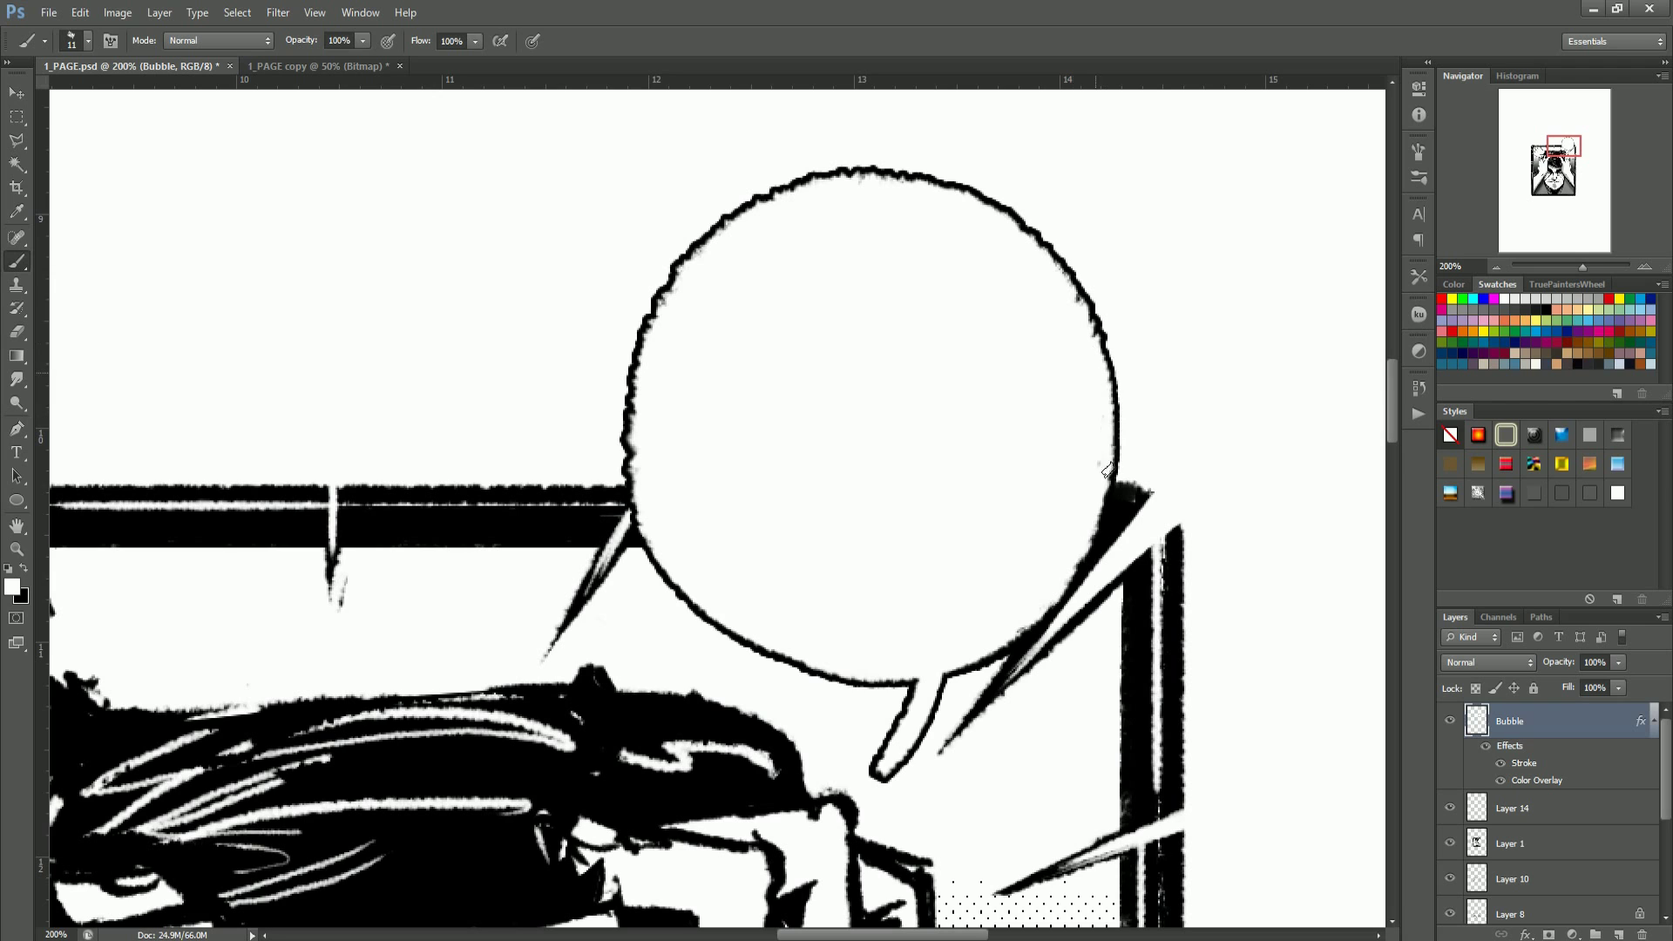
Step: Choose another brush preset and paint a short vertical test stroke to the right of the bubble
click(88, 41)
click(44, 101)
drag(1046, 479, 1220, 397)
key(ctrl+z)
key(z)
click(1224, 419)
key(b)
drag(1196, 300, 1225, 654)
Step: Set the position of the Bubble layer's Stroke effect to Inside
double_click(1529, 734)
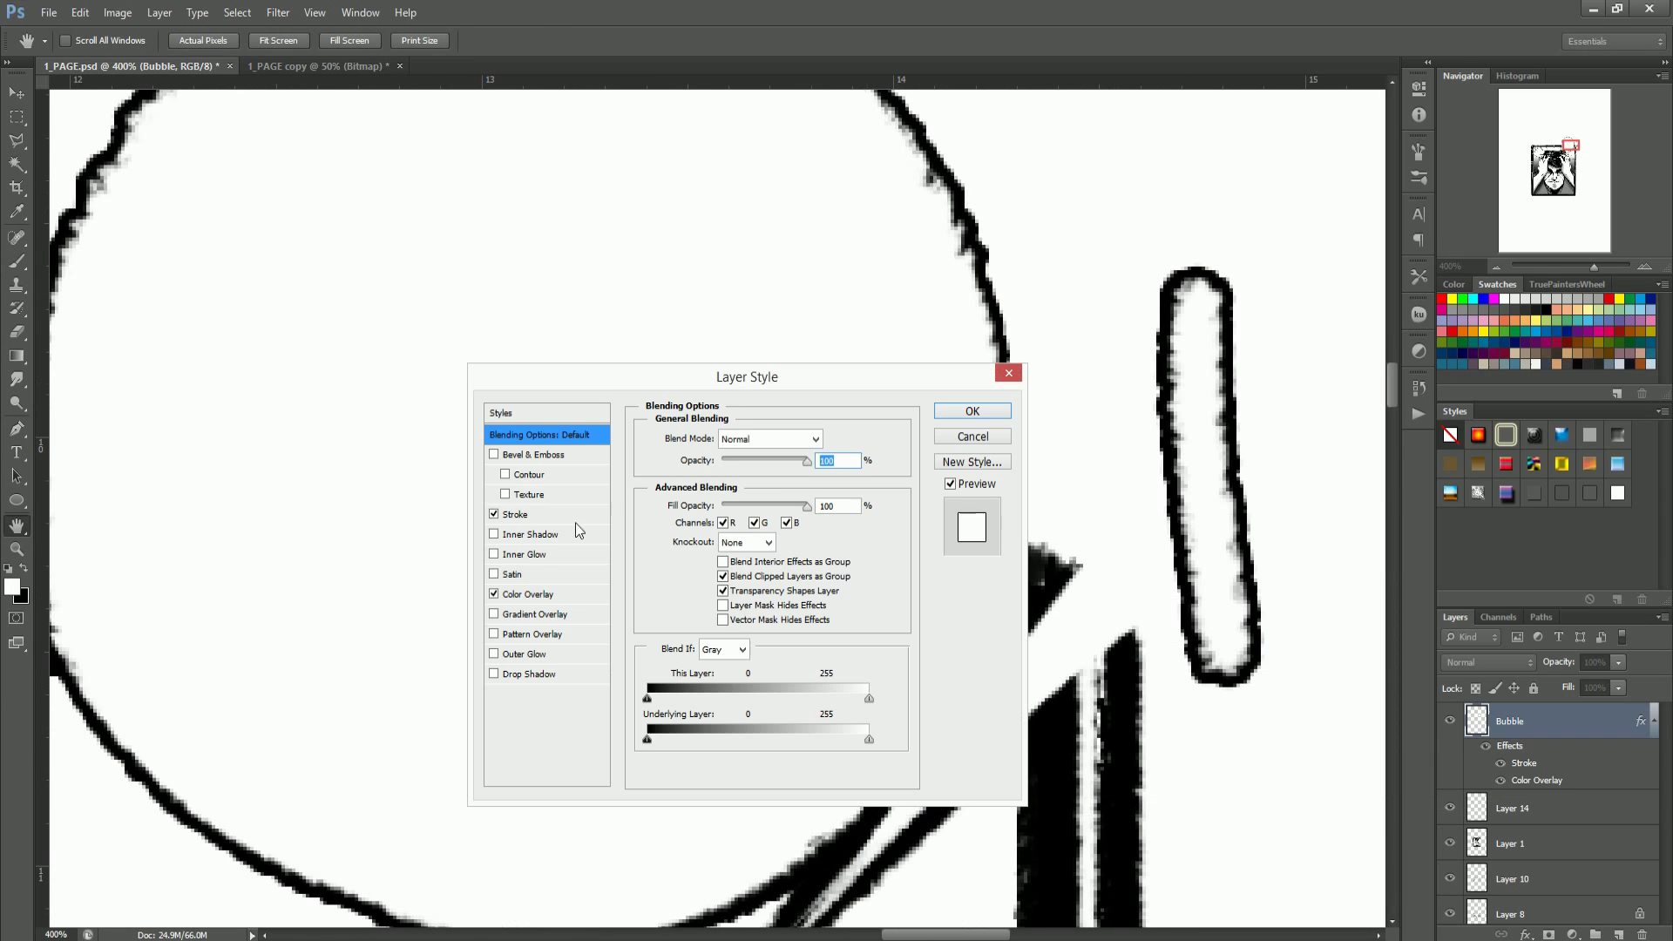
click(548, 513)
click(753, 460)
click(746, 492)
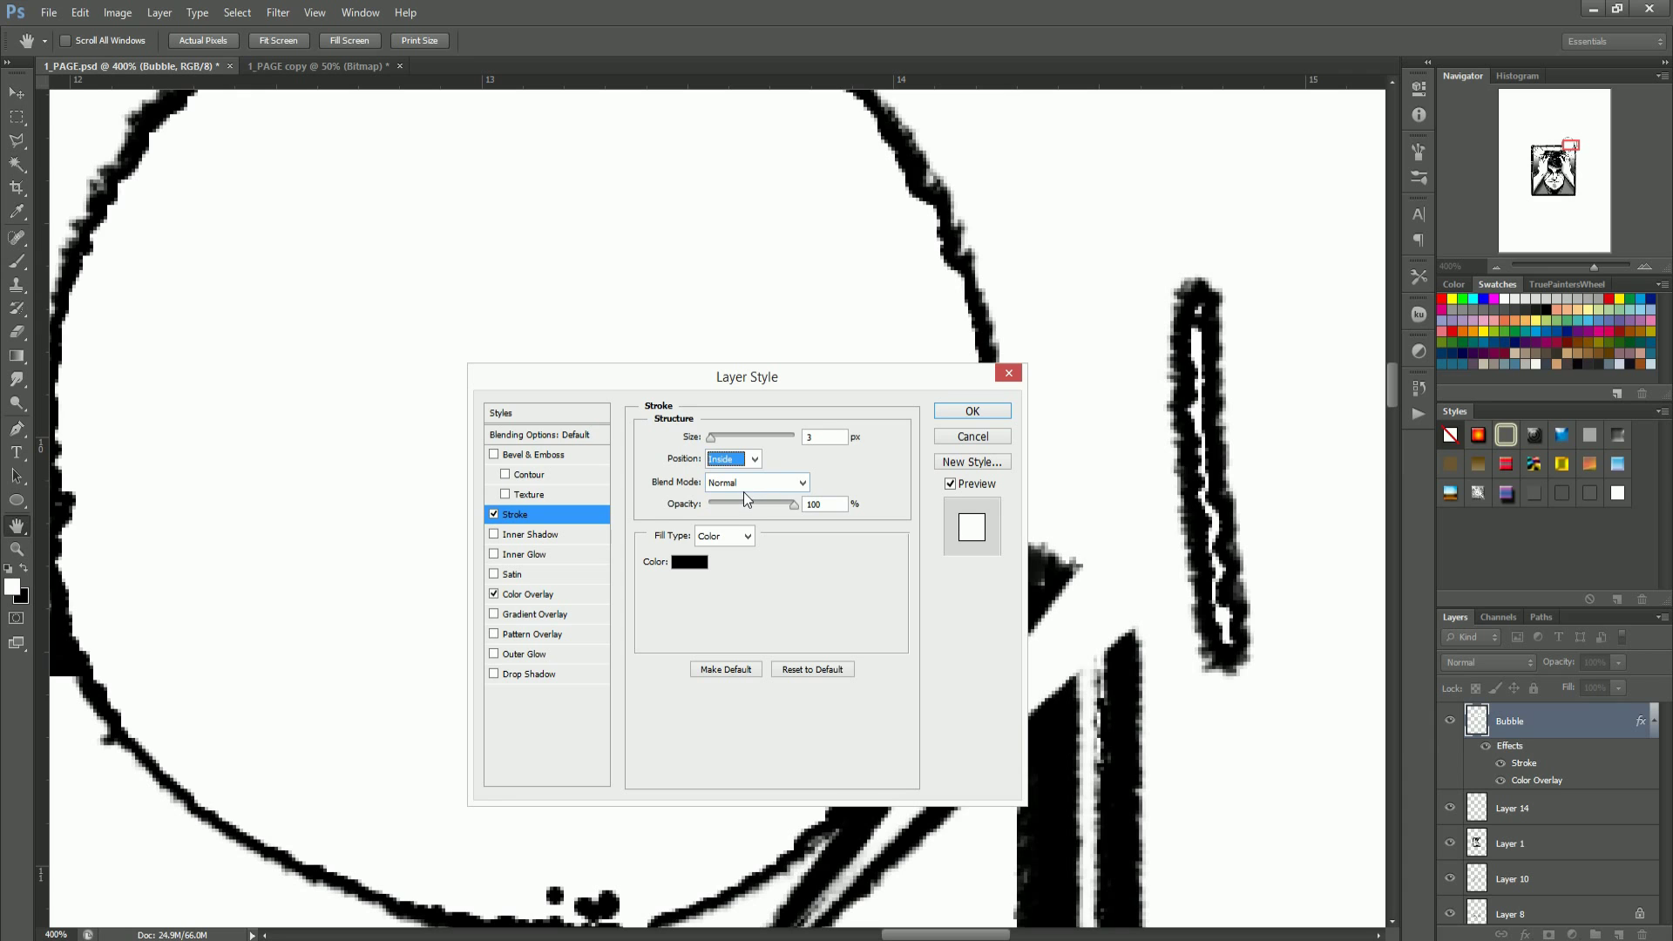
drag(906, 384, 1136, 257)
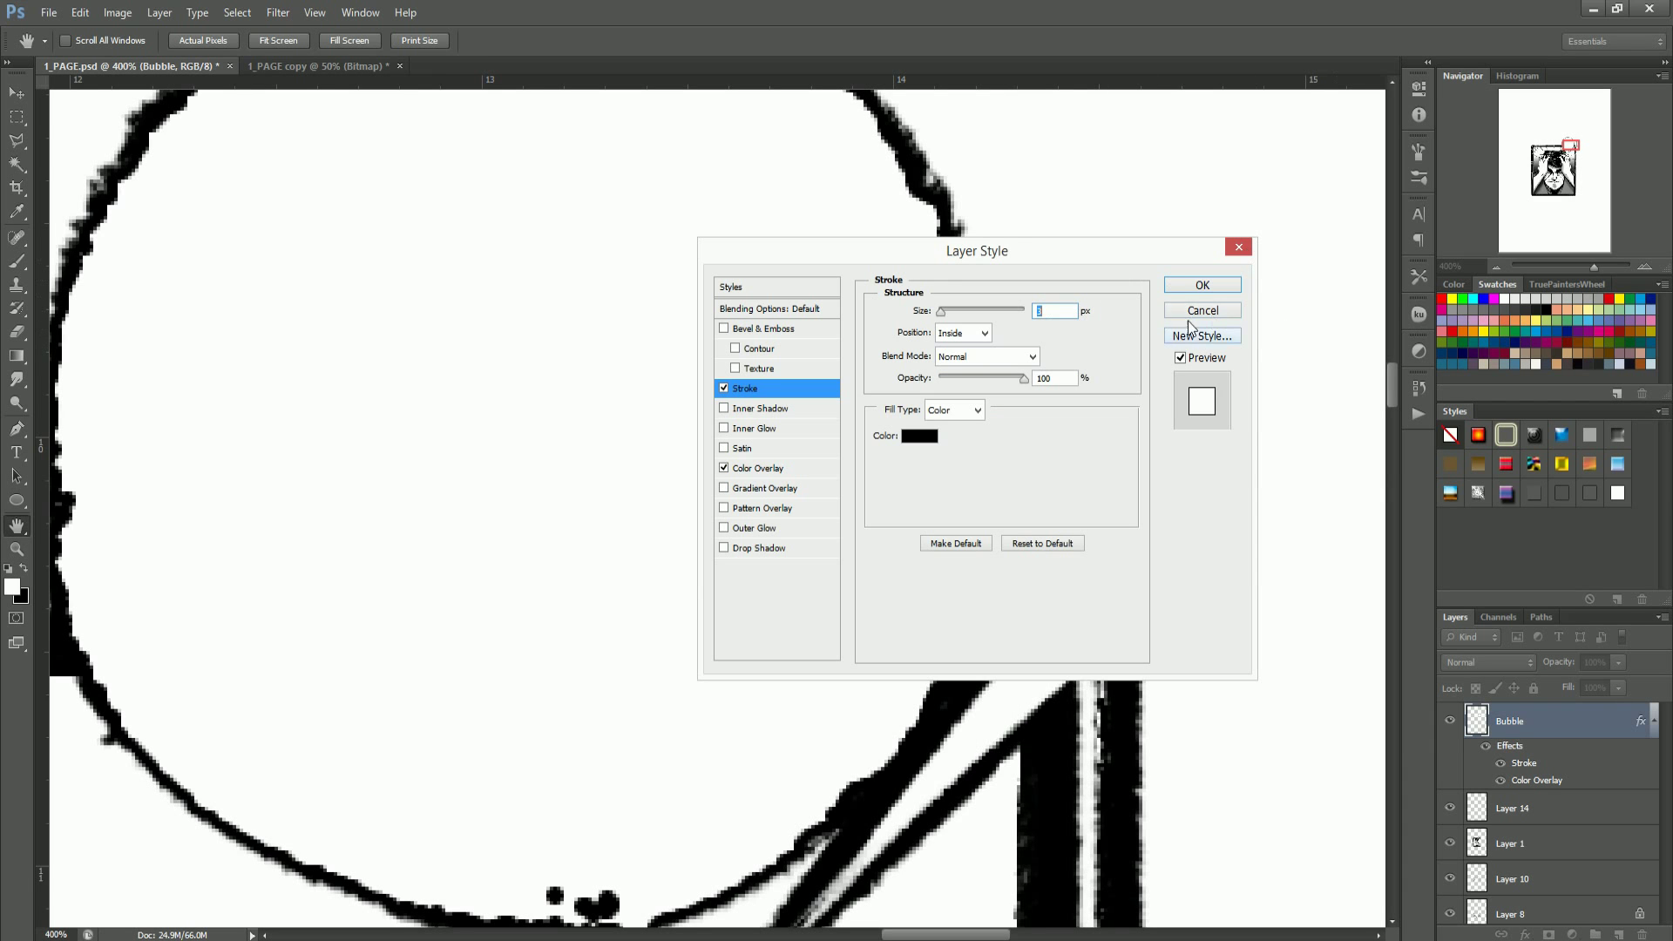
click(987, 357)
click(980, 366)
click(1202, 285)
Step: Paint over the specks above the bubble's tail and smooth the bubble's outline with the brush
key(z)
alt+click(890, 535)
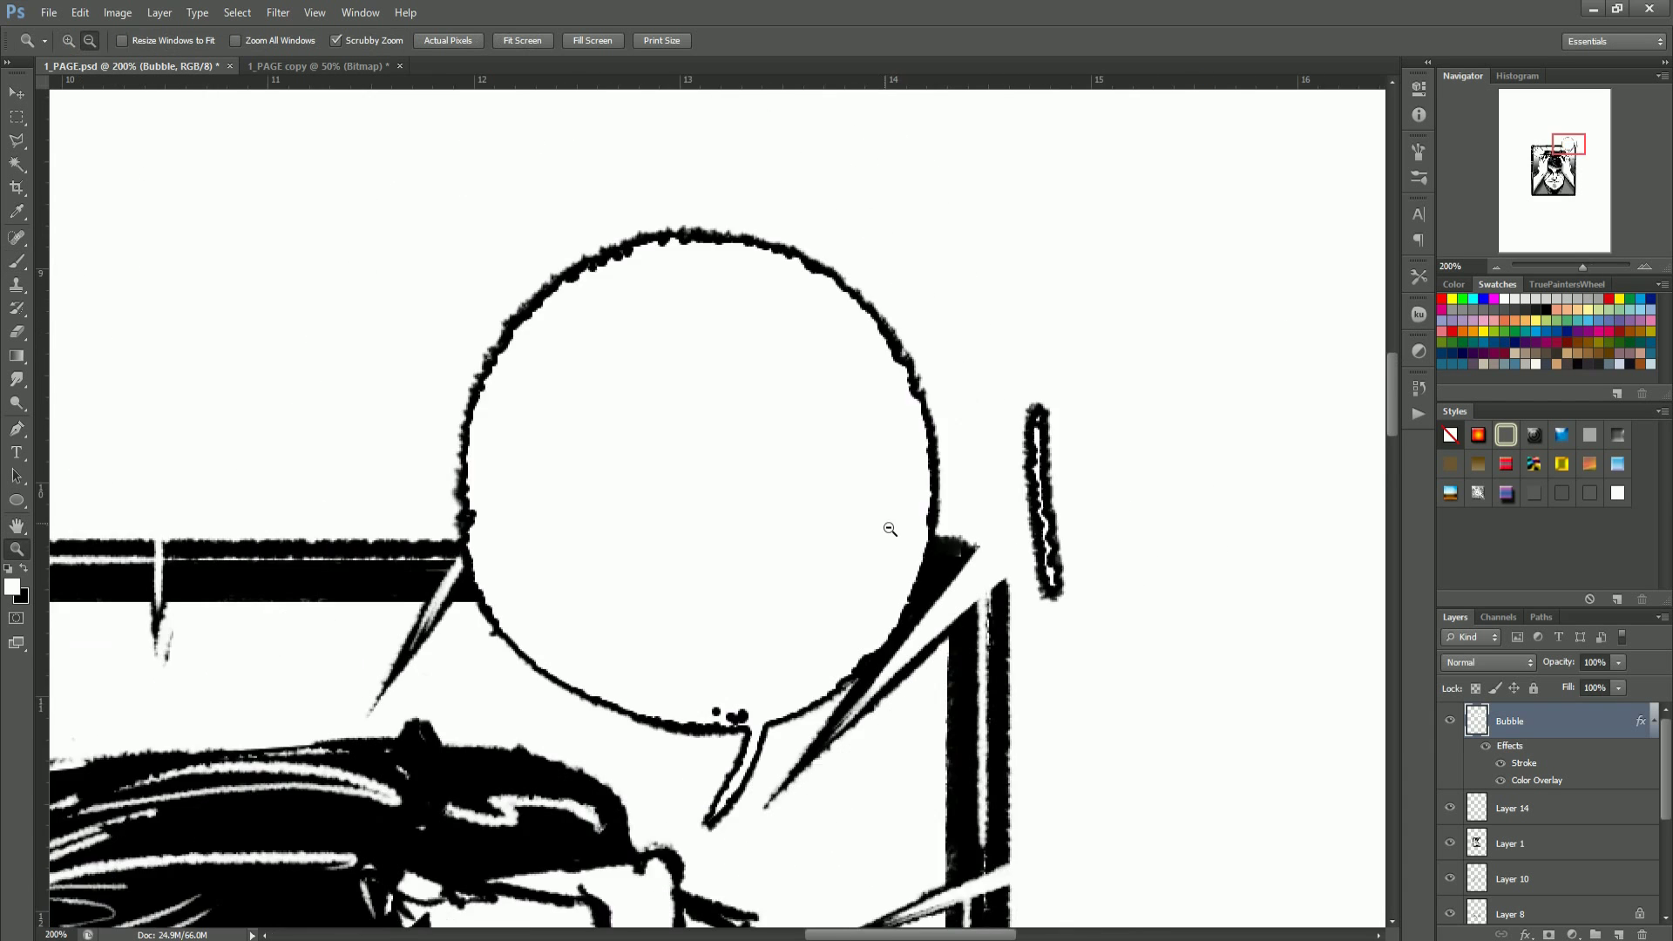
alt+click(871, 523)
alt+click(853, 522)
click(825, 598)
click(825, 598)
click(825, 598)
key(b)
mouse_move(755, 684)
mouse_down()
mouse_move(812, 552)
mouse_move(1002, 444)
mouse_up()
scroll(639, 253, down, 4)
scroll(638, 253, up, 3)
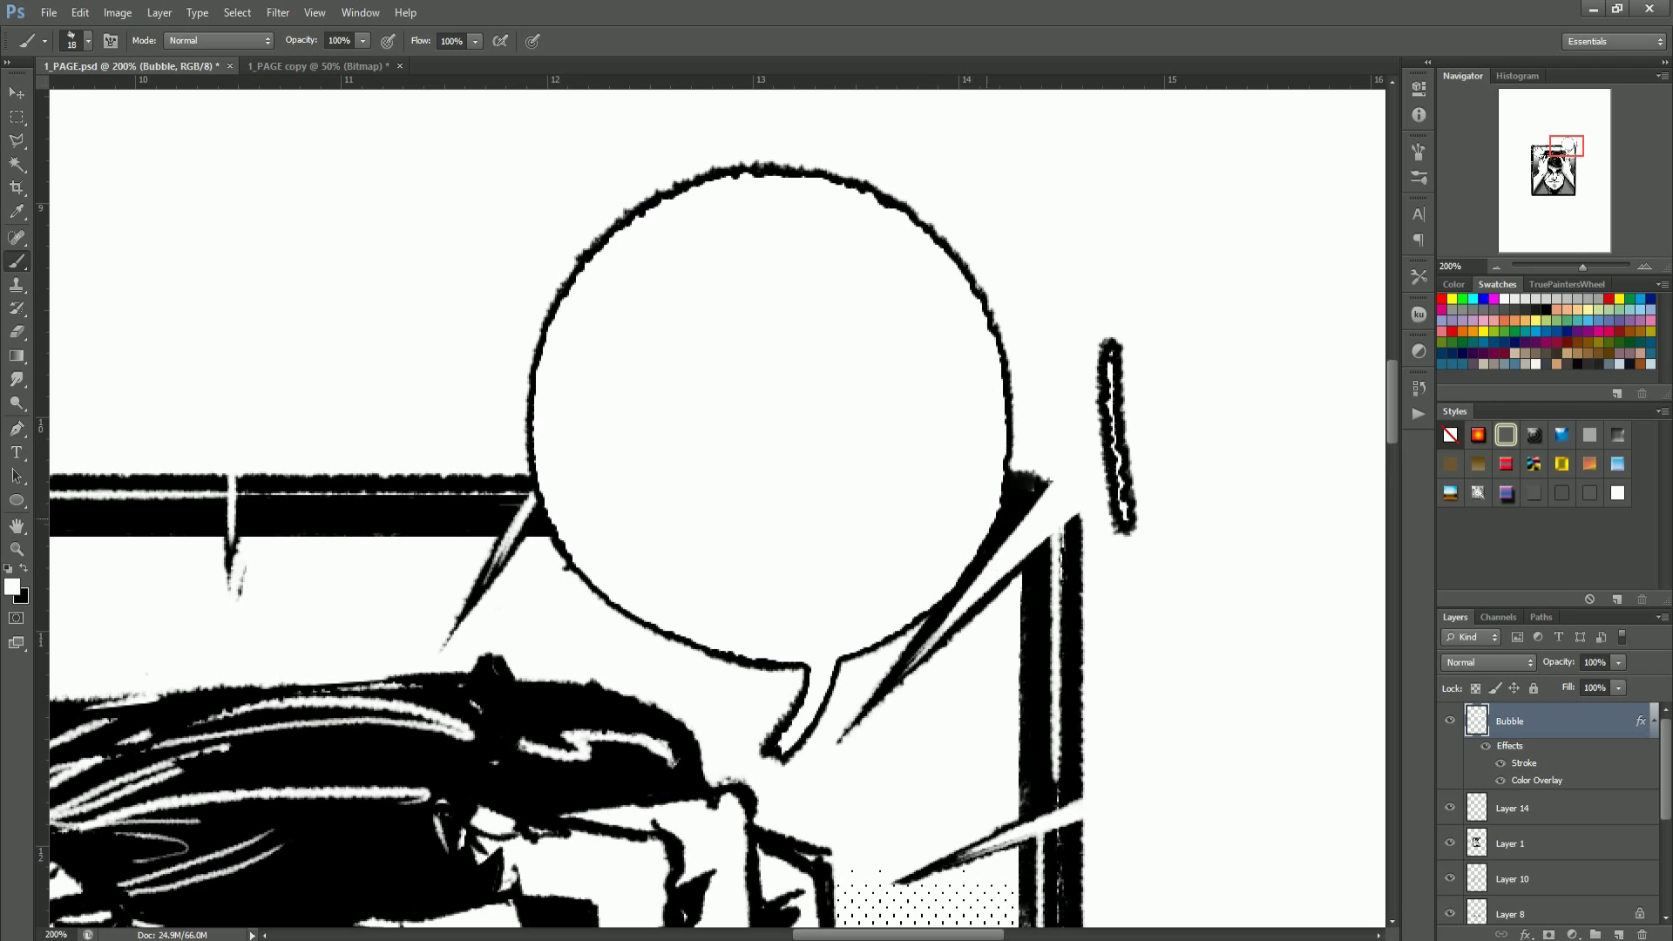
Step: Smooth the bubble's upper and right outline with the brush and erase the test stroke to its right
drag(675, 231, 839, 210)
drag(930, 242, 993, 388)
key(e)
mouse_move(1111, 347)
mouse_down()
mouse_move(1128, 523)
mouse_move(1135, 363)
mouse_up()
Step: Check the speech bubble against the whole page and save the document
key(z)
alt+click(789, 771)
alt+click(789, 770)
alt+click(789, 771)
alt+click(789, 770)
alt+click(789, 770)
key(ctrl+s)
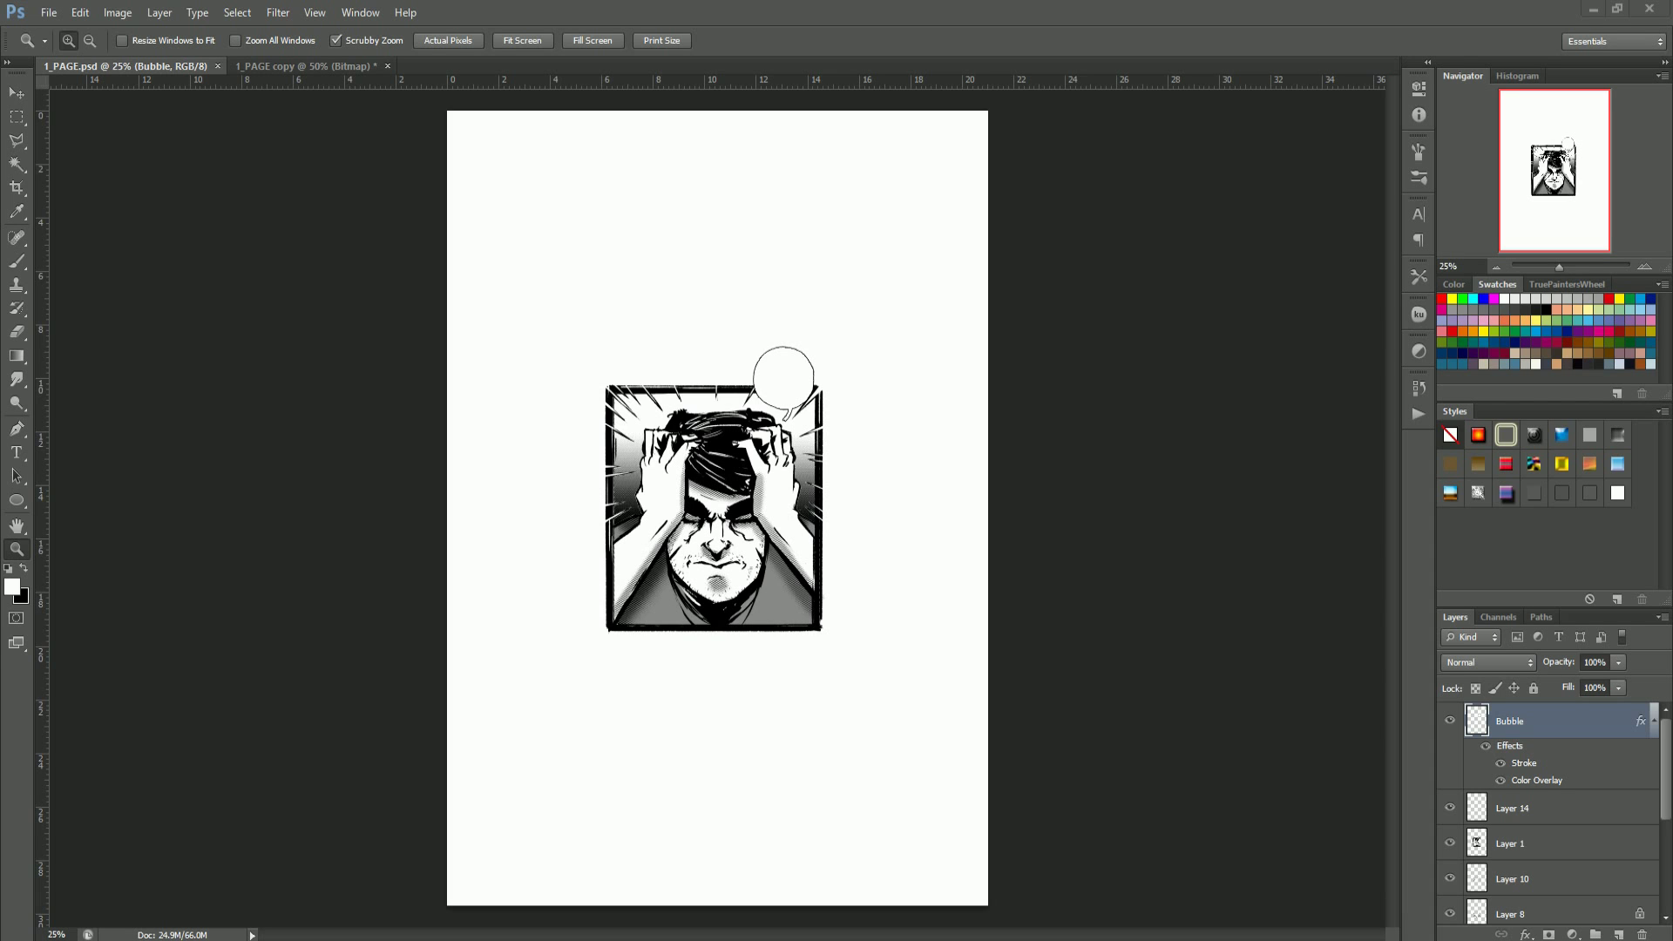
Step: Rasterize the layer style of the Bubble layer
click(797, 390)
click(789, 386)
click(780, 384)
click(784, 371)
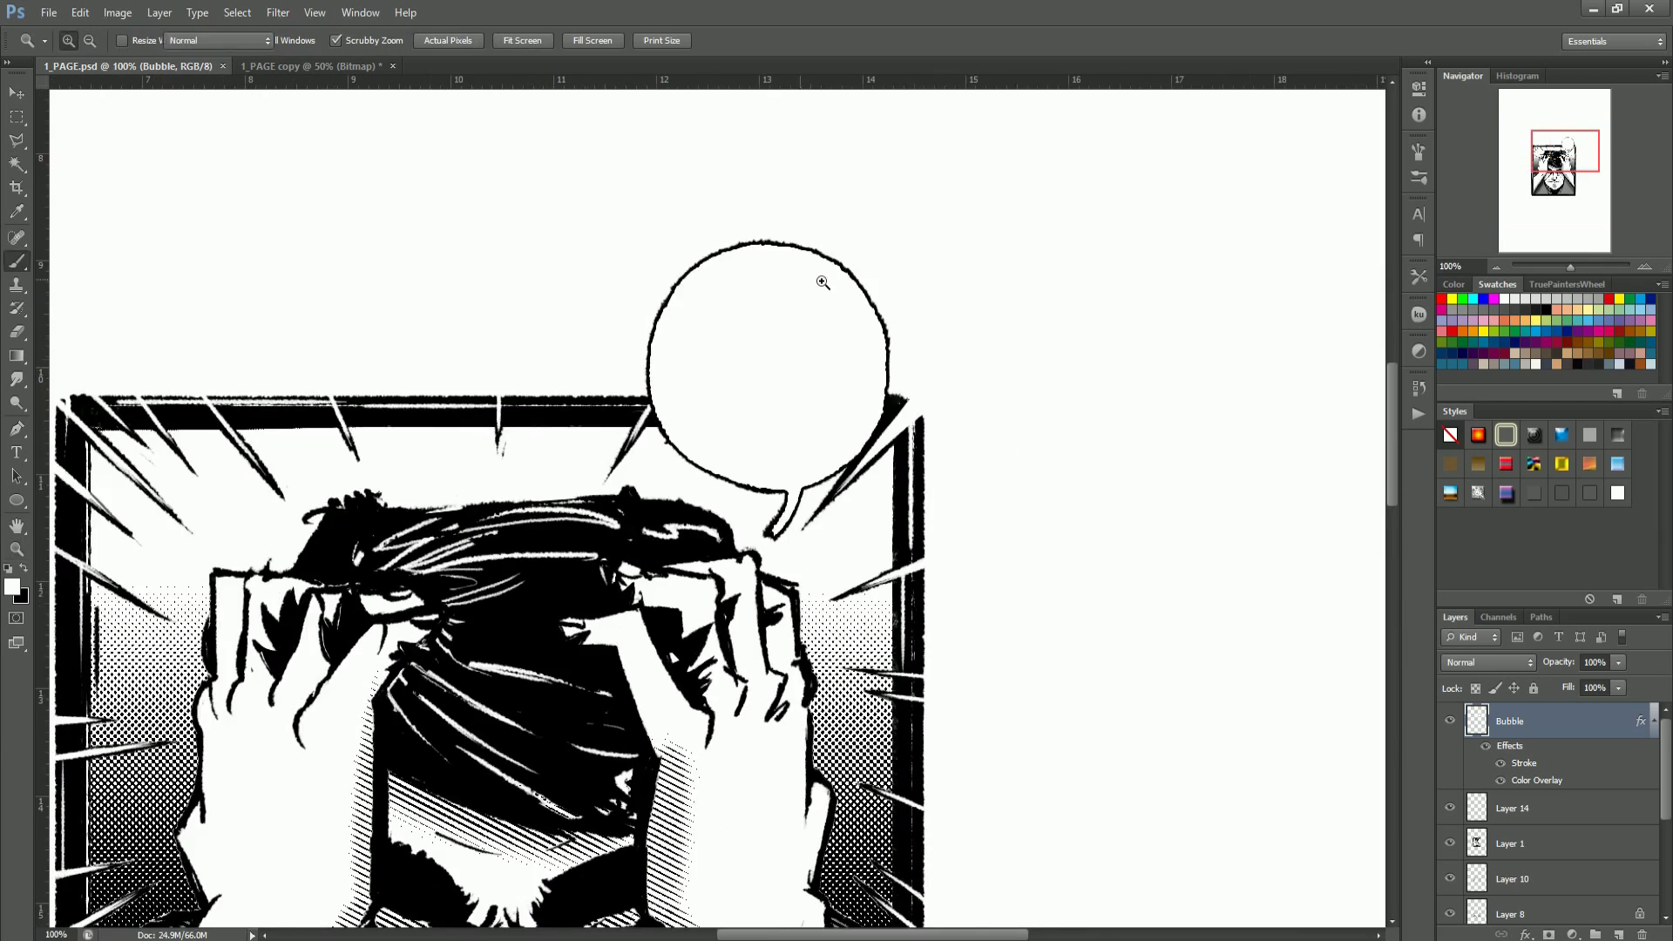
click(815, 269)
key(b)
alt+right_click(776, 359)
right_click(1551, 724)
click(1494, 257)
Step: Erase along the outline of the bubble's tail toward its tip
key(z)
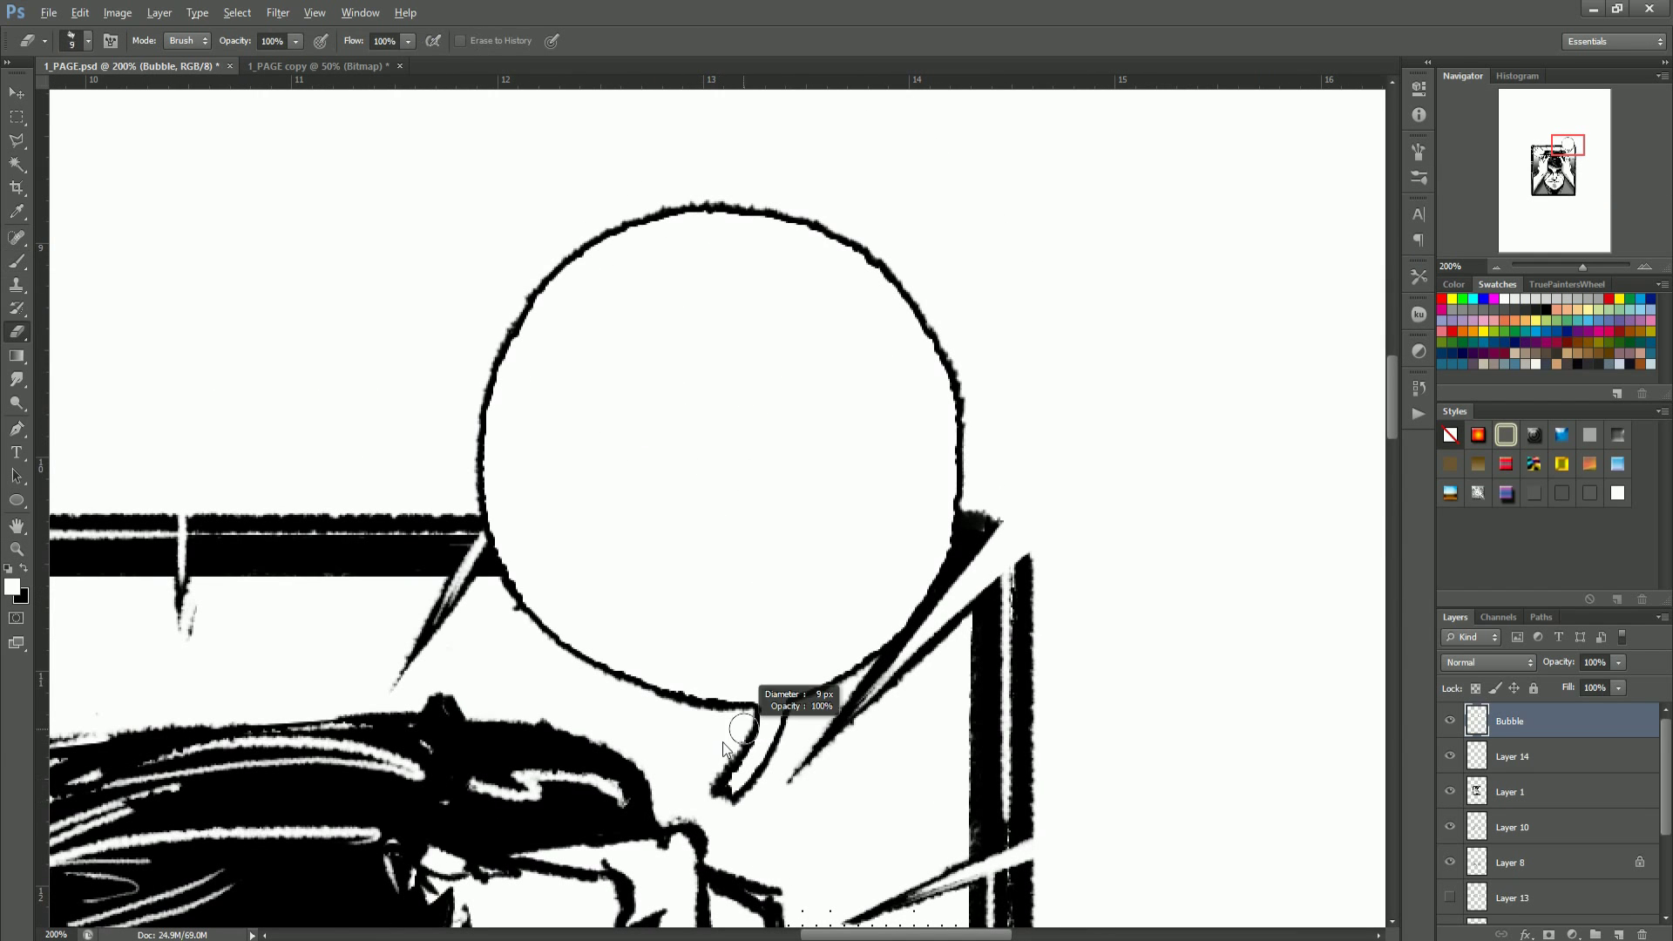
click(786, 791)
key(e)
drag(737, 723, 711, 784)
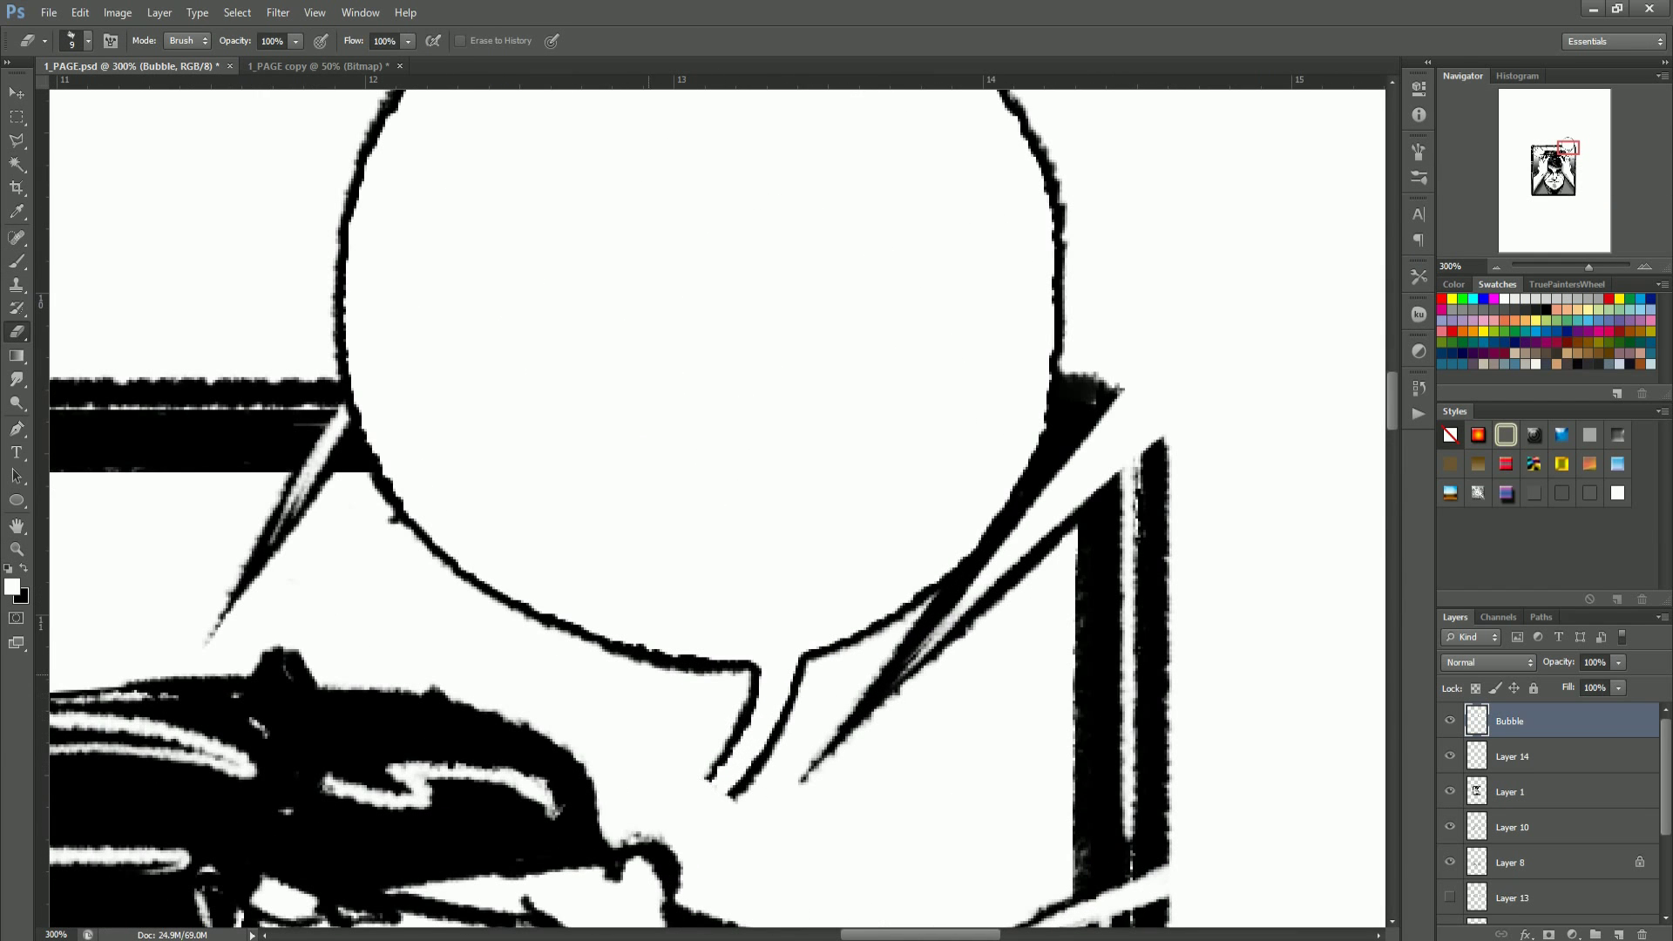
Step: Undo the tail erasing and the rasterizing so the Bubble layer has its editable effects again
key(z)
scroll(810, 632, down, 5)
scroll(817, 568, up, 5)
scroll(732, 627, down, 2)
scroll(728, 620, up, 2)
scroll(781, 639, down, 1)
key(r)
mouse_move(963, 703)
mouse_down()
mouse_move(488, 363)
mouse_move(871, 218)
mouse_move(1046, 542)
mouse_move(990, 586)
mouse_up()
Step: Paint small irregular bumps along the left and lower-left outline of the bubble on the Bubble layer
key(b)
drag(1476, 739, 1476, 738)
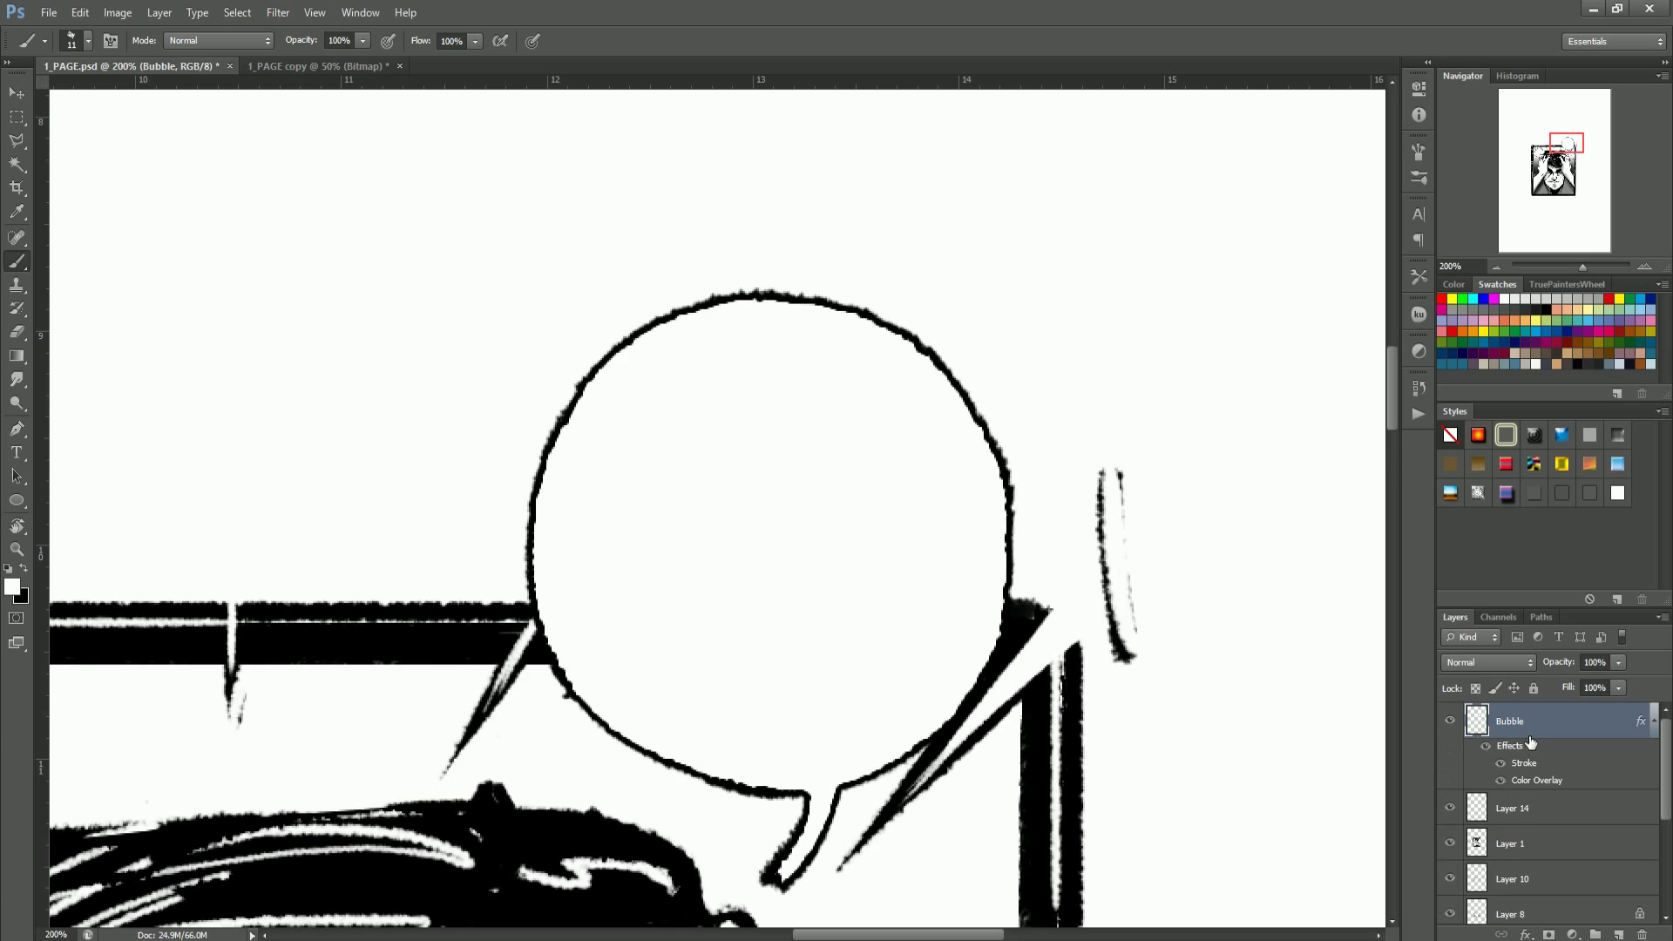
drag(525, 492, 549, 504)
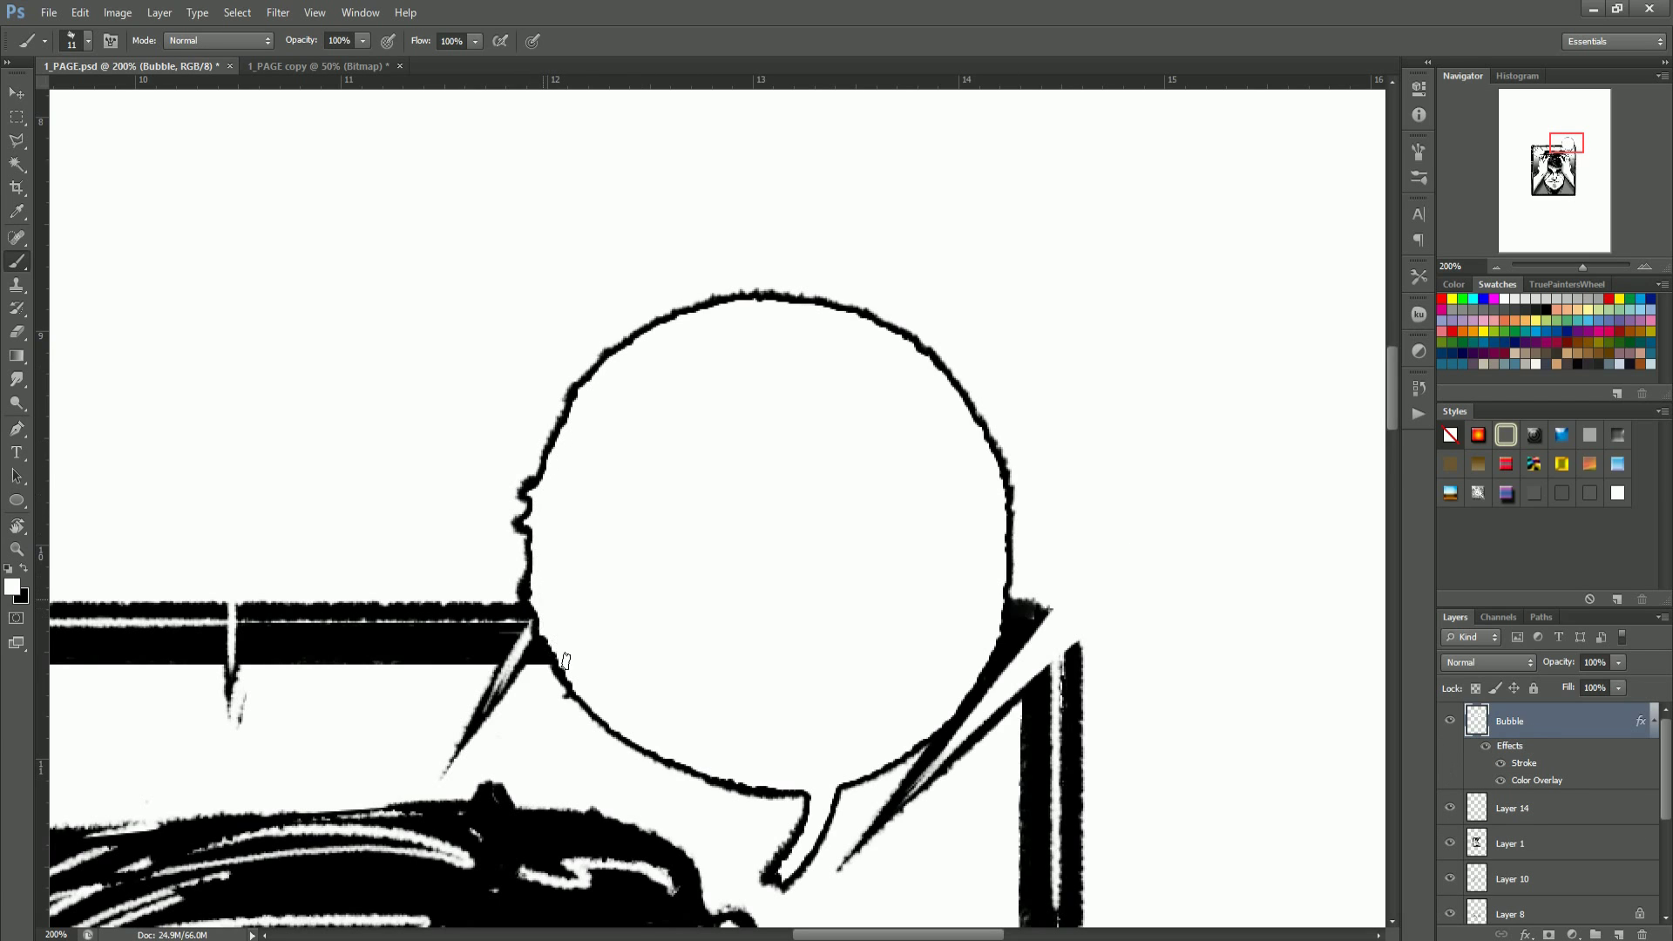
mouse_move(552, 646)
mouse_down()
mouse_move(610, 718)
mouse_move(697, 770)
mouse_up()
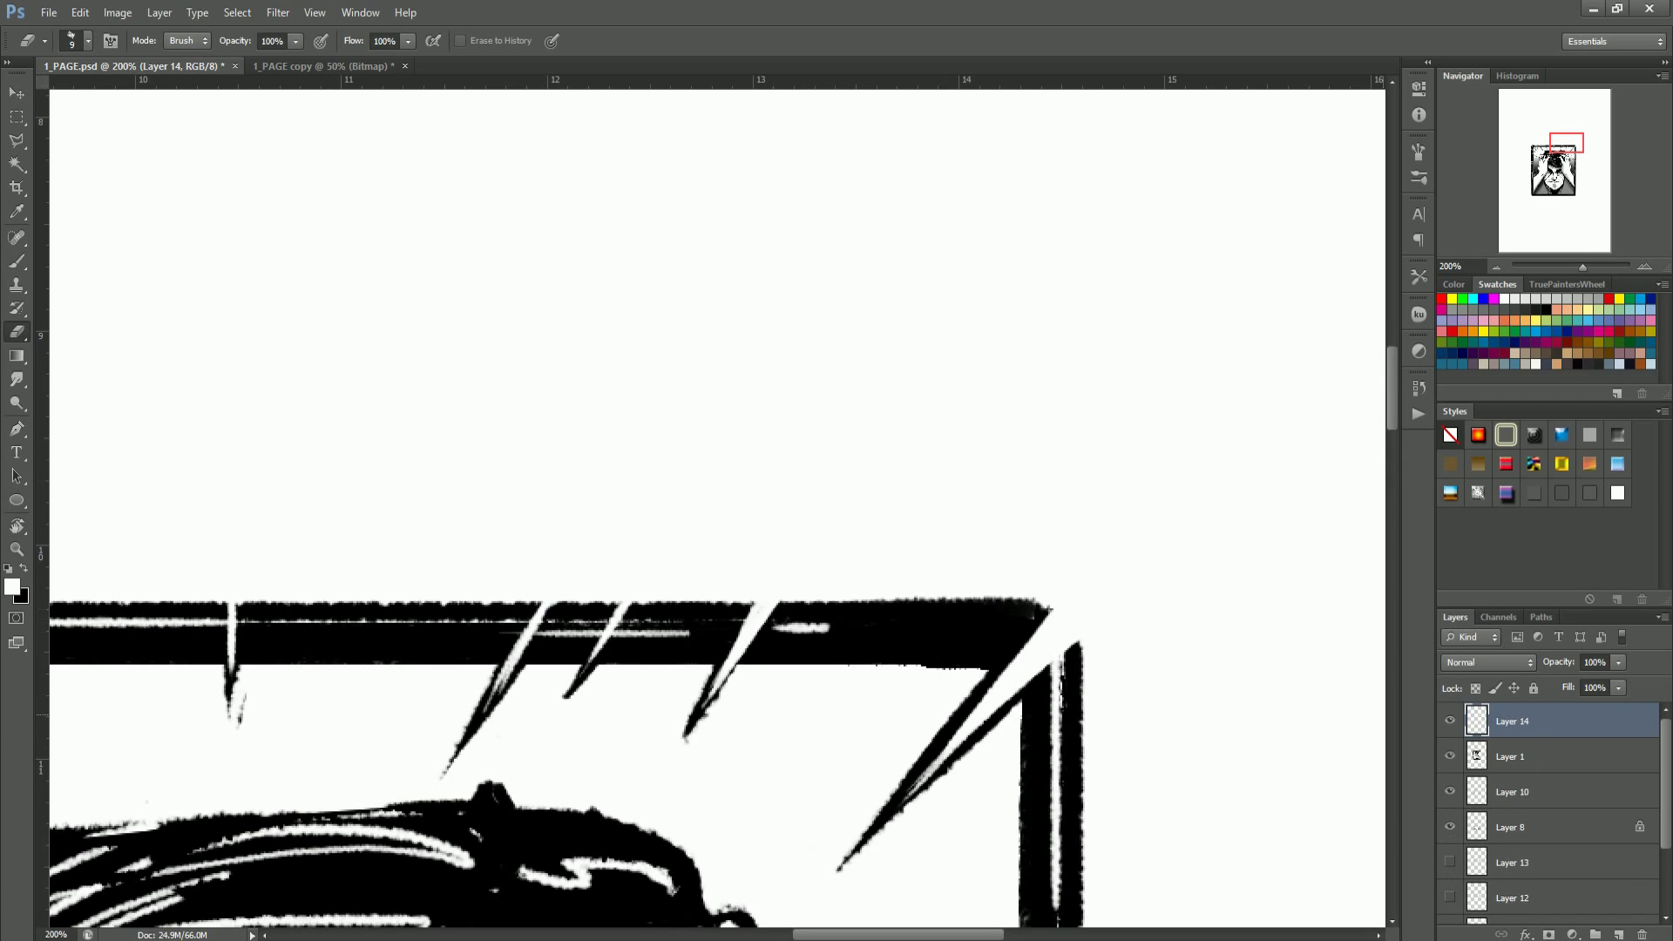
Step: Apply the saved bubble style preset to a new layer and paint a small blob above the panel's top border
click(1617, 493)
mouse_move(849, 419)
mouse_down()
mouse_move(715, 496)
mouse_move(758, 531)
mouse_up()
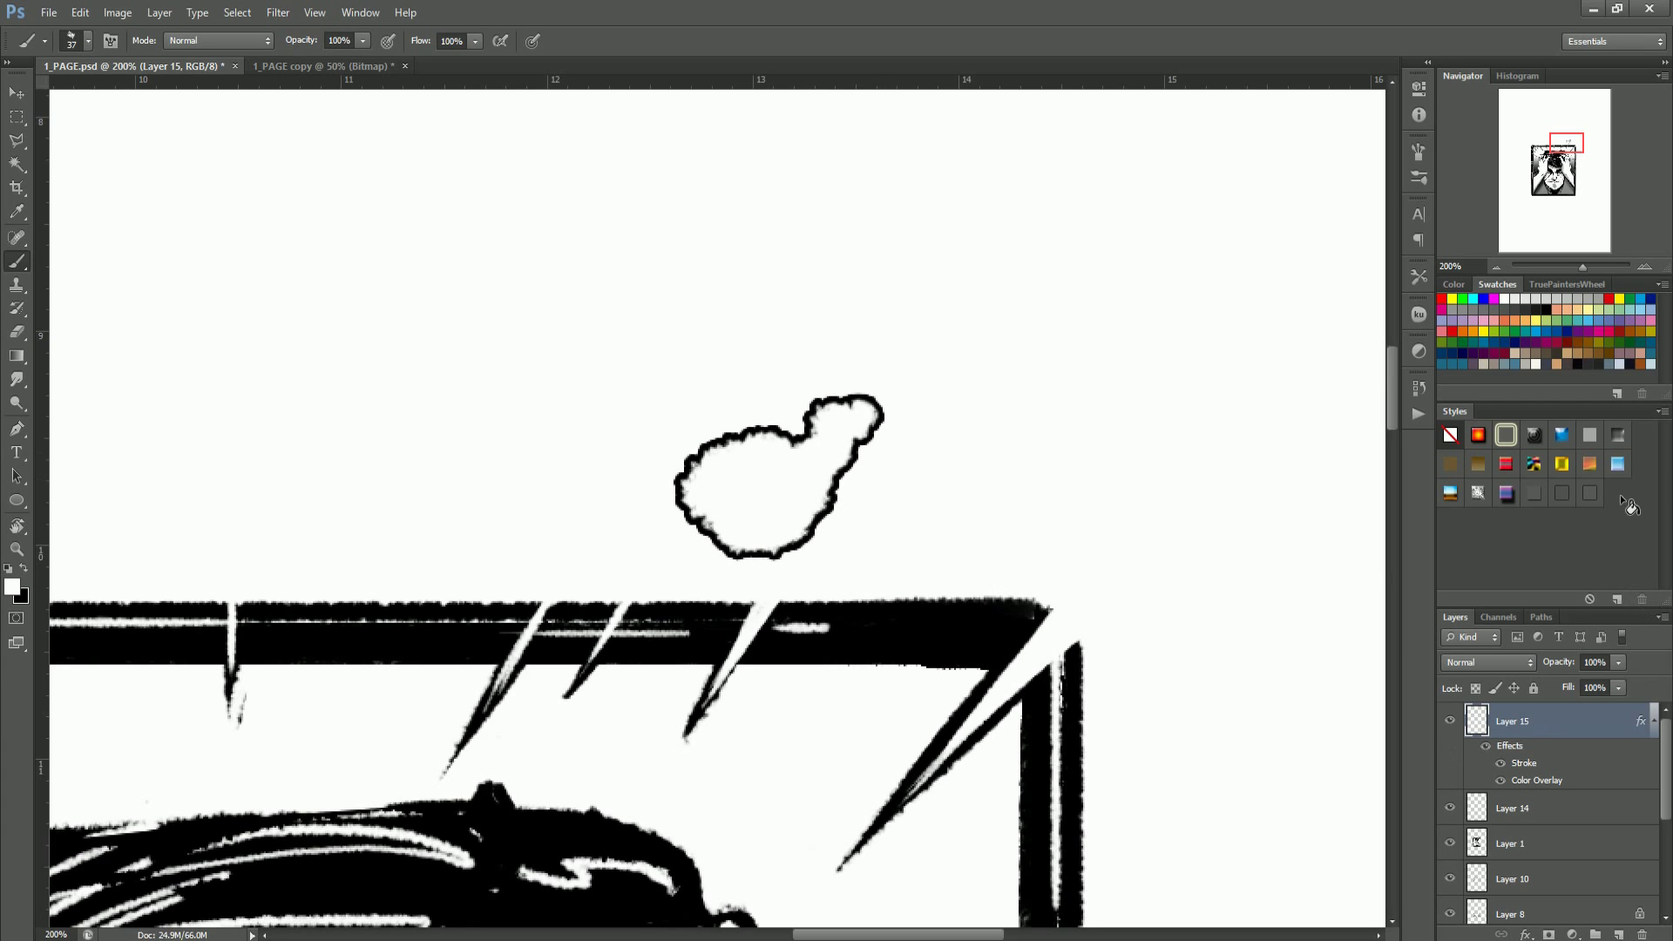
Step: Set the position of the new layer's Stroke effect to Inside and enlarge the painted blob down over the panel border
double_click(1484, 722)
click(745, 388)
click(959, 333)
click(949, 366)
drag(1122, 256, 1376, 213)
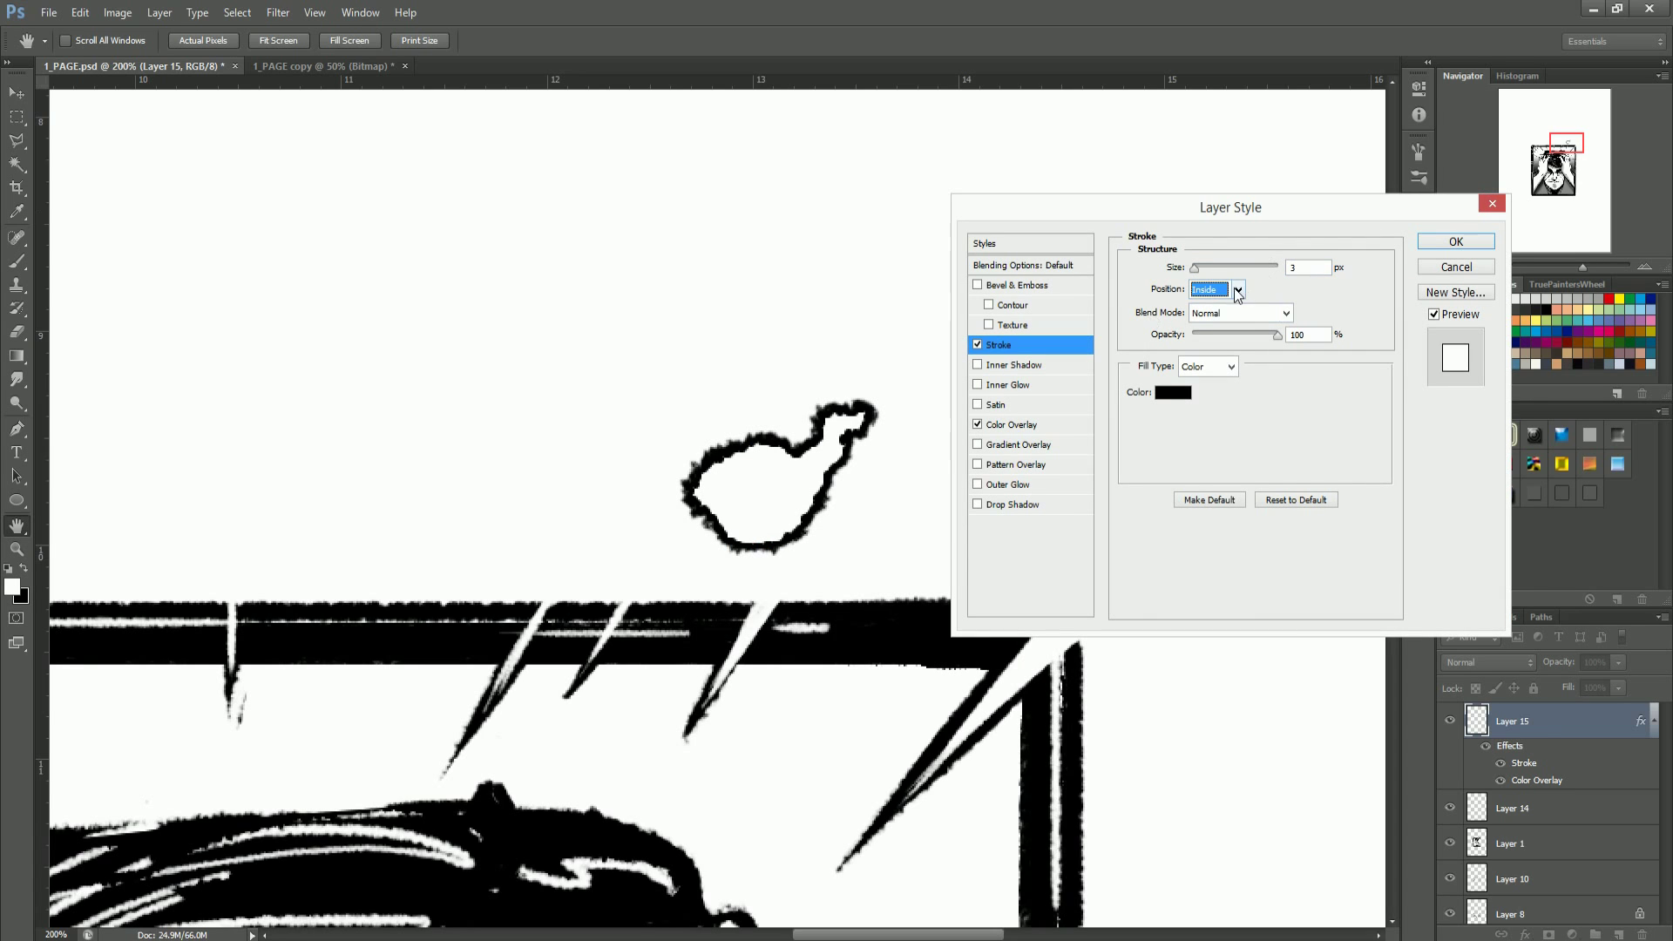
click(1248, 314)
key(Return)
key(b)
mouse_move(763, 565)
mouse_down()
mouse_move(852, 504)
mouse_move(675, 540)
mouse_move(852, 497)
mouse_move(796, 616)
mouse_move(823, 629)
mouse_up()
key(l)
mouse_move(631, 687)
mouse_down()
mouse_move(848, 755)
mouse_move(768, 868)
mouse_up()
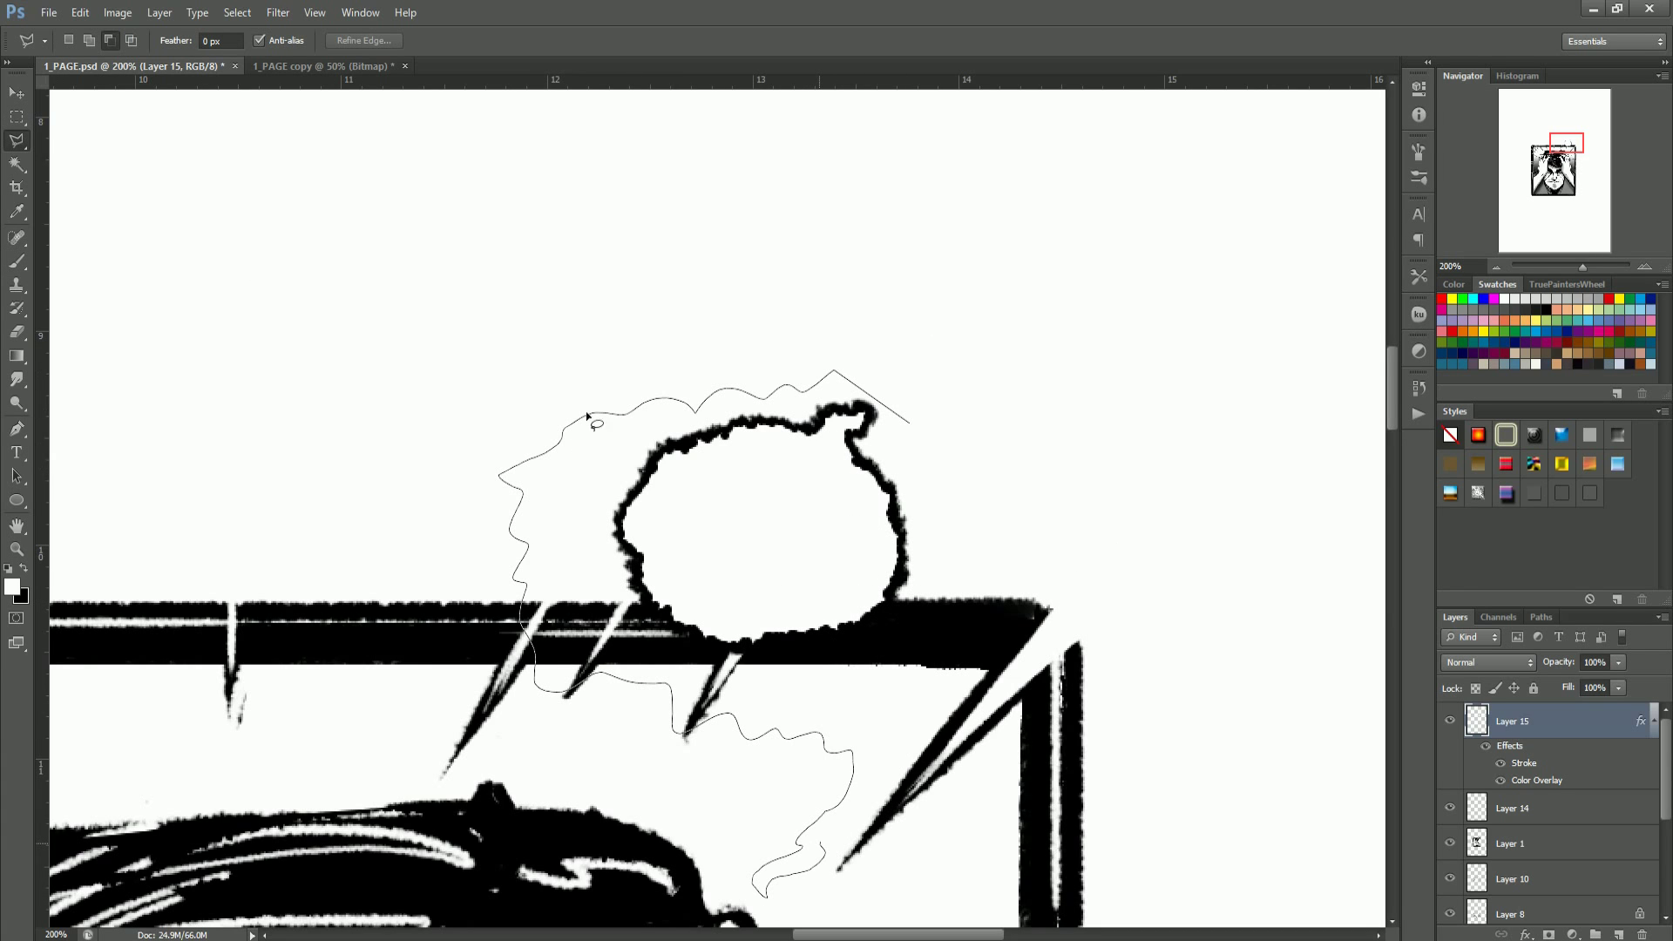
double_click(624, 504)
key(ctrl+d)
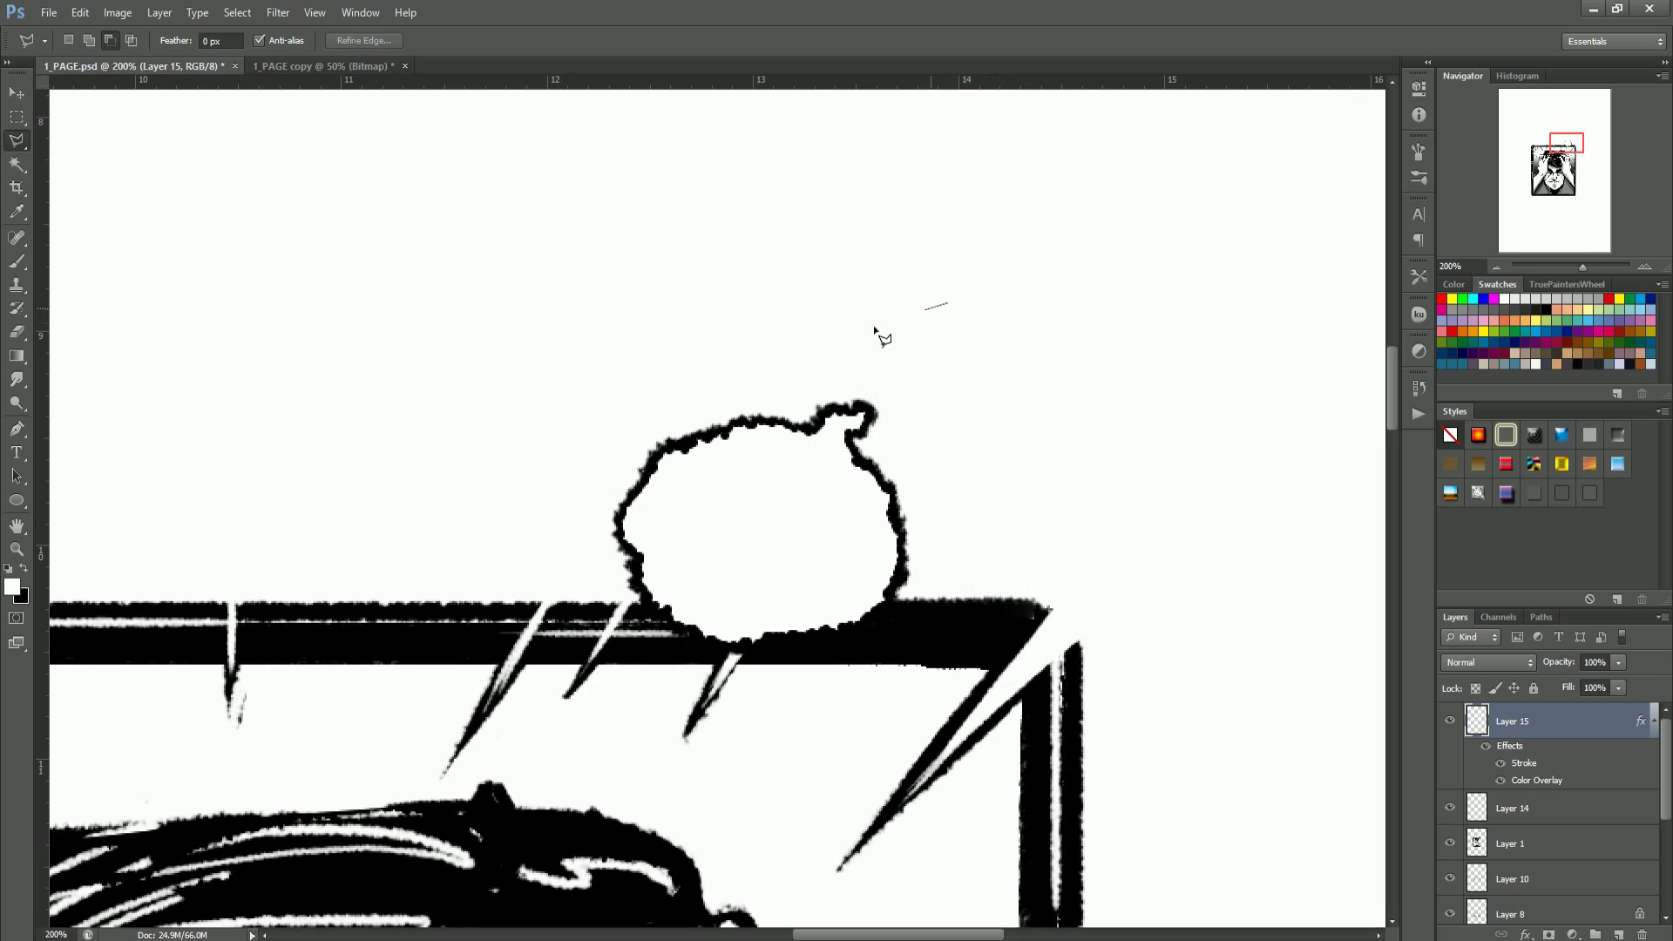
Step: Lasso a large wavy speech bubble with a tail around the blob, fill it with the foreground color, and deselect
mouse_move(548, 510)
mouse_down()
mouse_move(703, 700)
mouse_move(903, 787)
mouse_up()
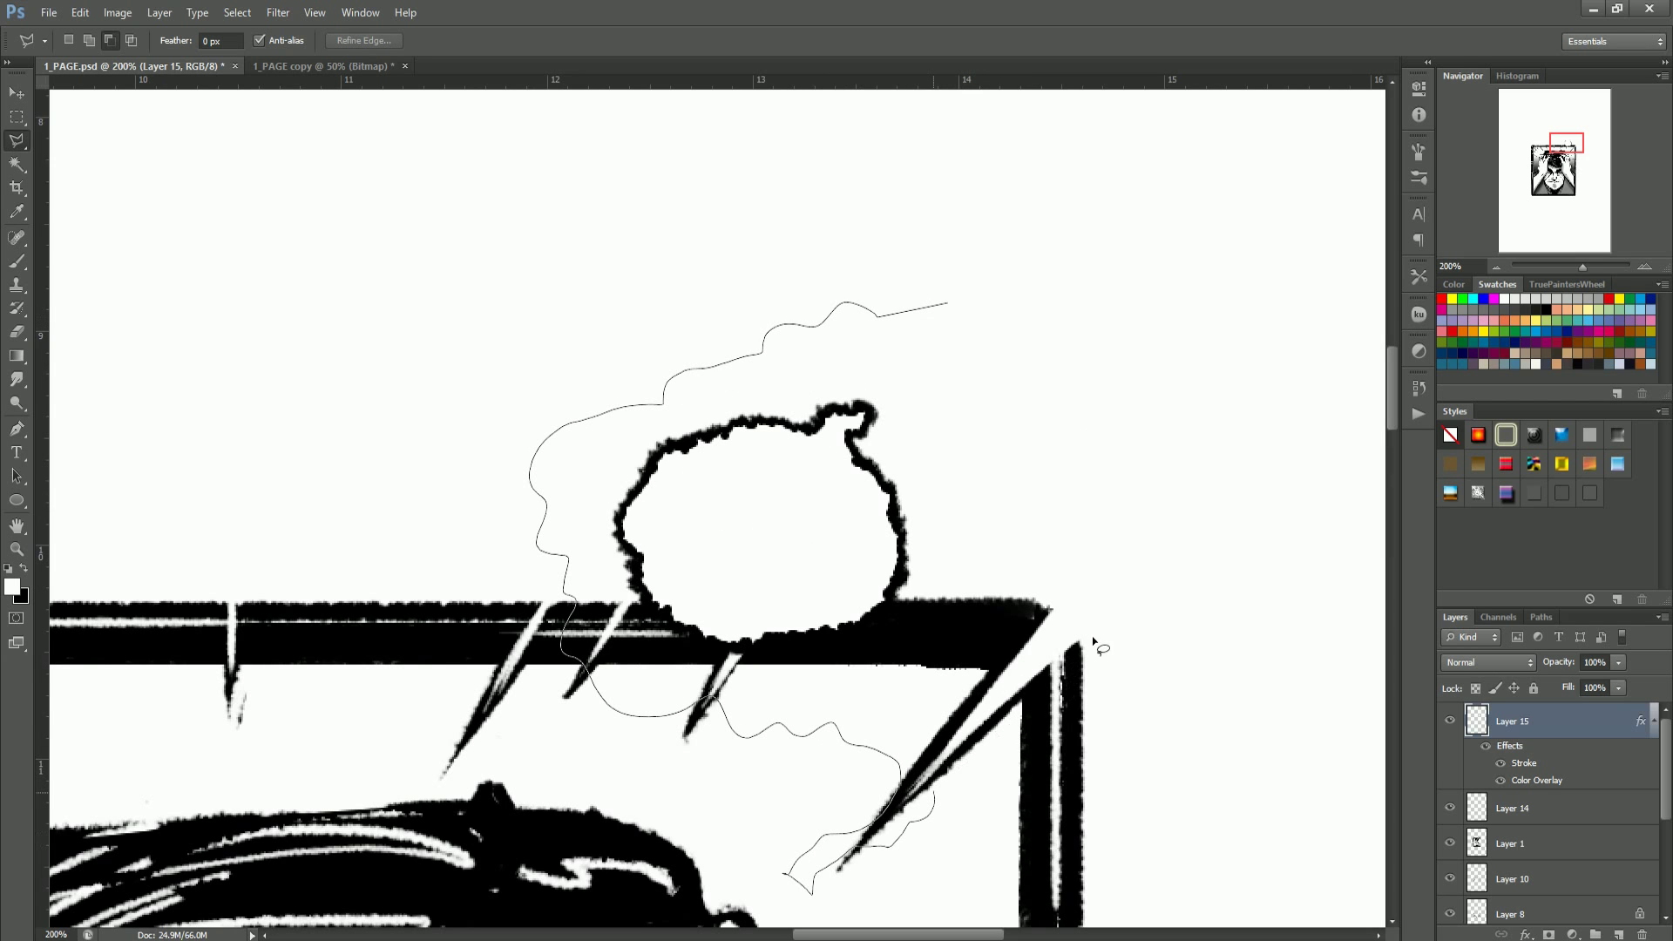
click(956, 305)
key(alt+BackSpace)
key(ctrl+d)
Step: Try the 146 px brush preset with a stroke near the bubble's upper-left edge and undo it
key(z)
mouse_move(908, 565)
mouse_down()
mouse_move(785, 567)
mouse_move(957, 570)
mouse_up()
key(b)
click(87, 41)
click(35, 180)
drag(410, 419, 558, 174)
key(ctrl+z)
Step: Try the 18 px brush preset with strokes around the bubble's left side, undoing the first one
click(78, 43)
click(64, 180)
drag(296, 441, 494, 173)
key(ctrl+z)
mouse_move(651, 423)
mouse_down()
mouse_move(544, 483)
mouse_move(579, 547)
mouse_up()
mouse_move(586, 658)
mouse_down()
mouse_move(734, 736)
mouse_move(876, 754)
mouse_move(928, 793)
mouse_move(1079, 645)
mouse_move(1126, 484)
mouse_move(1065, 329)
mouse_move(863, 305)
mouse_move(627, 392)
mouse_up()
right_click(376, 391)
scroll(225, 374, down, 3)
key(Escape)
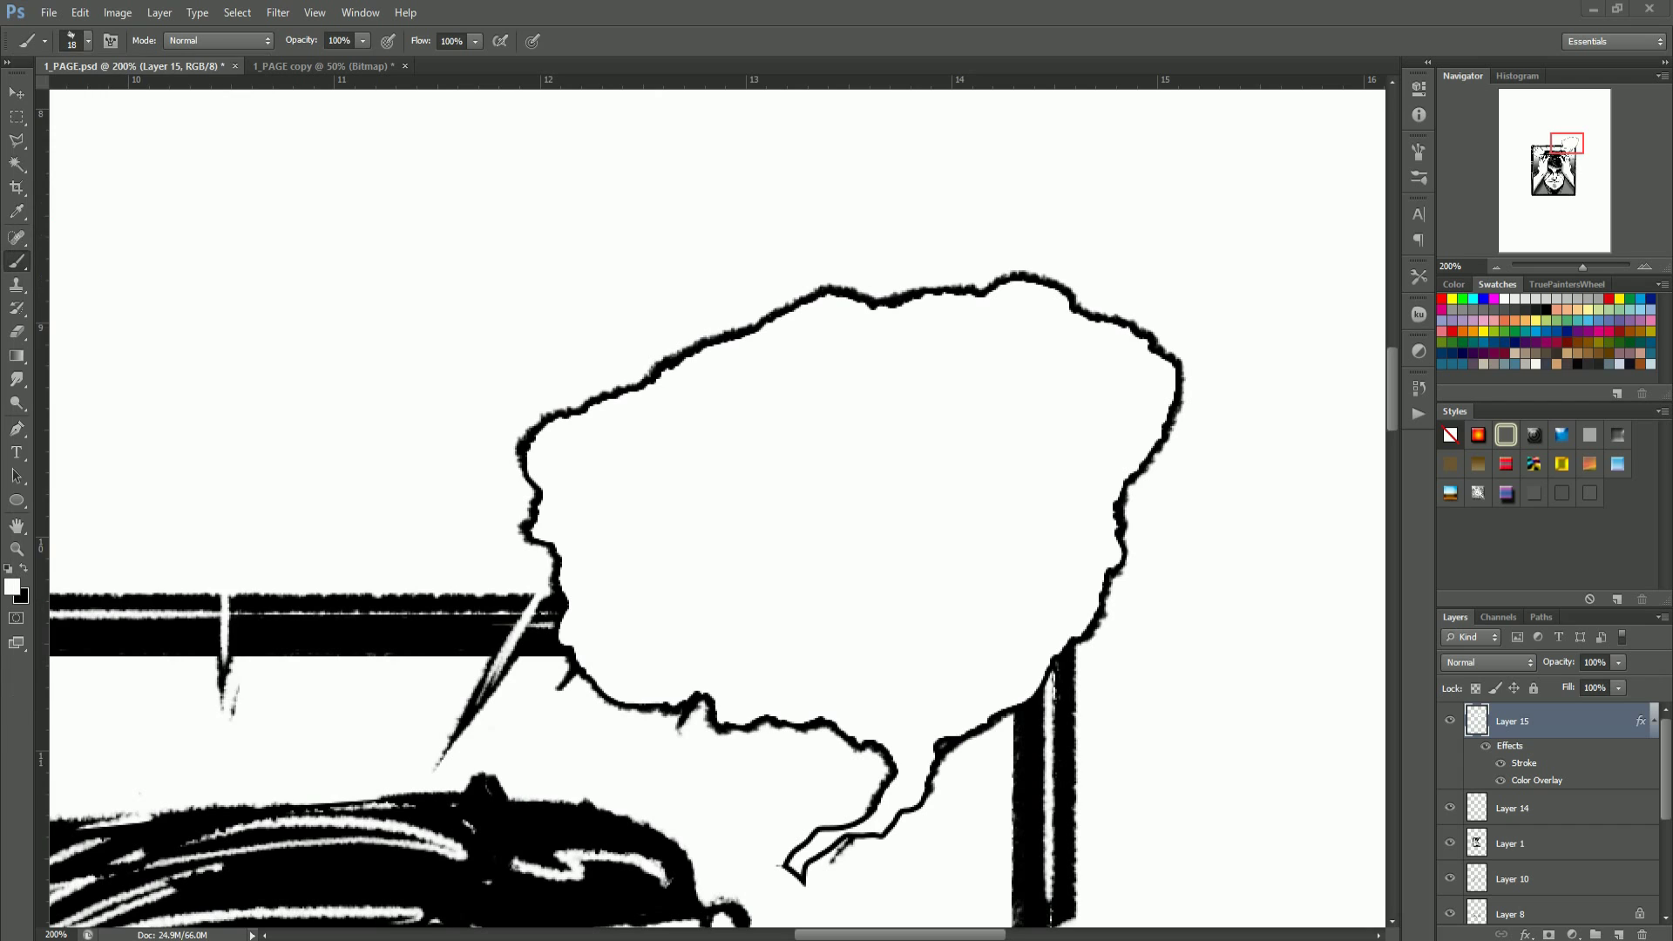
Step: Try the 9 px brush preset with strokes around the bubble's upper-left edge and undo them
click(89, 41)
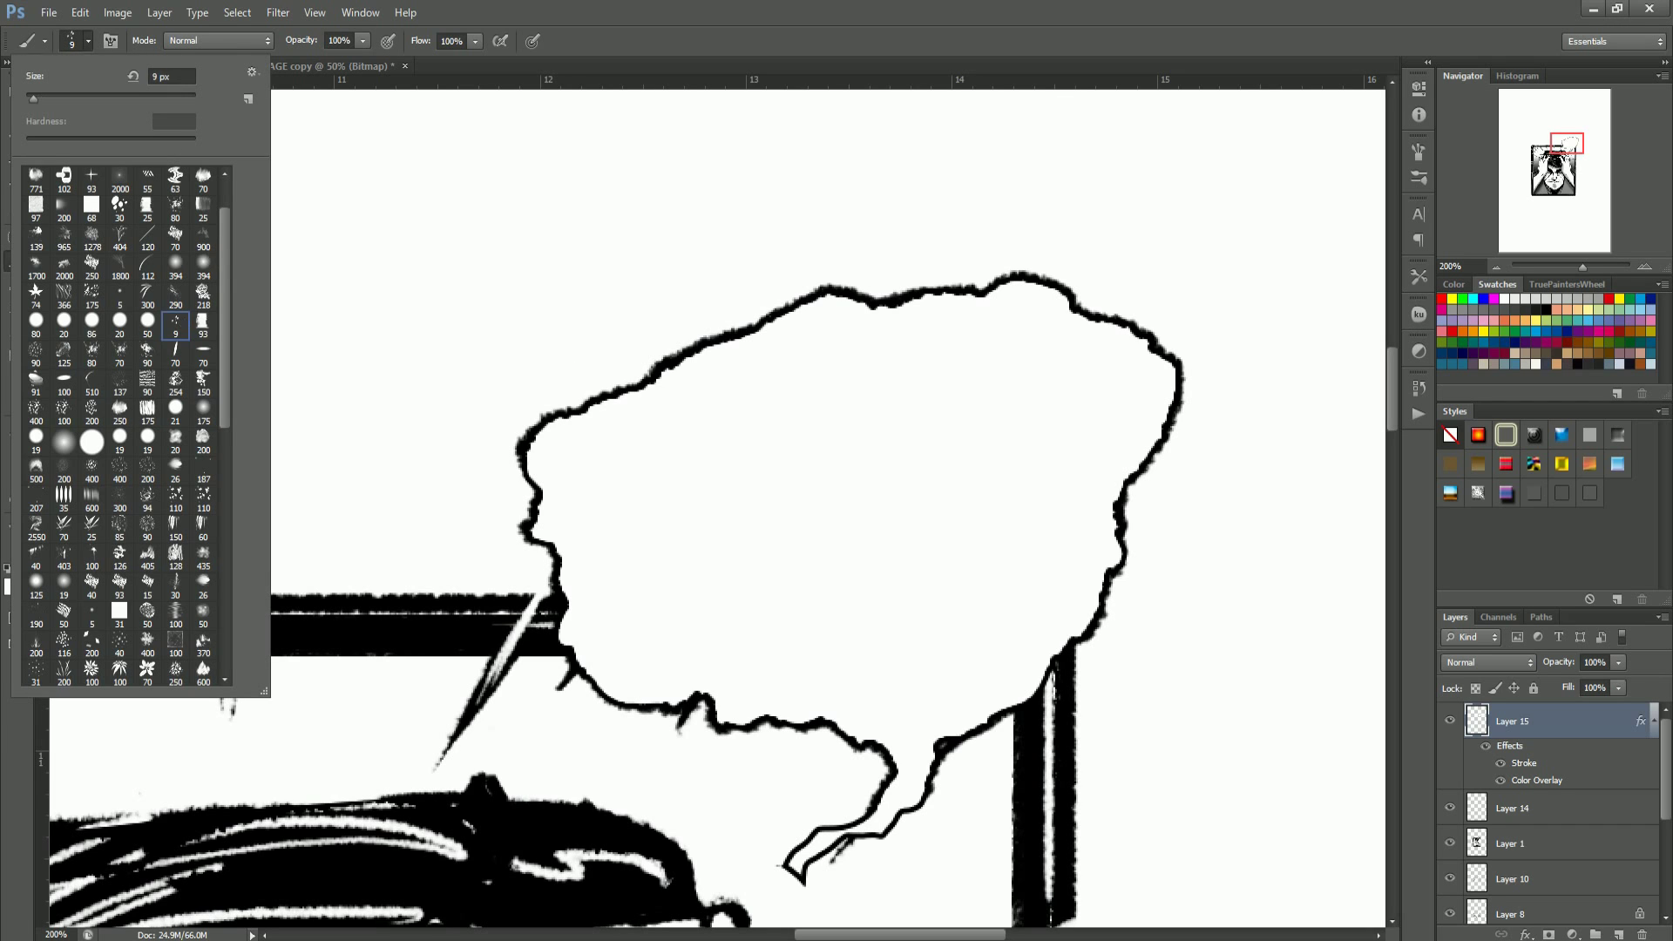
drag(588, 289, 388, 487)
key(ctrl+z)
mouse_move(549, 405)
mouse_down()
mouse_move(632, 361)
mouse_move(555, 418)
mouse_up()
key(ctrl+z)
key(ctrl+z)
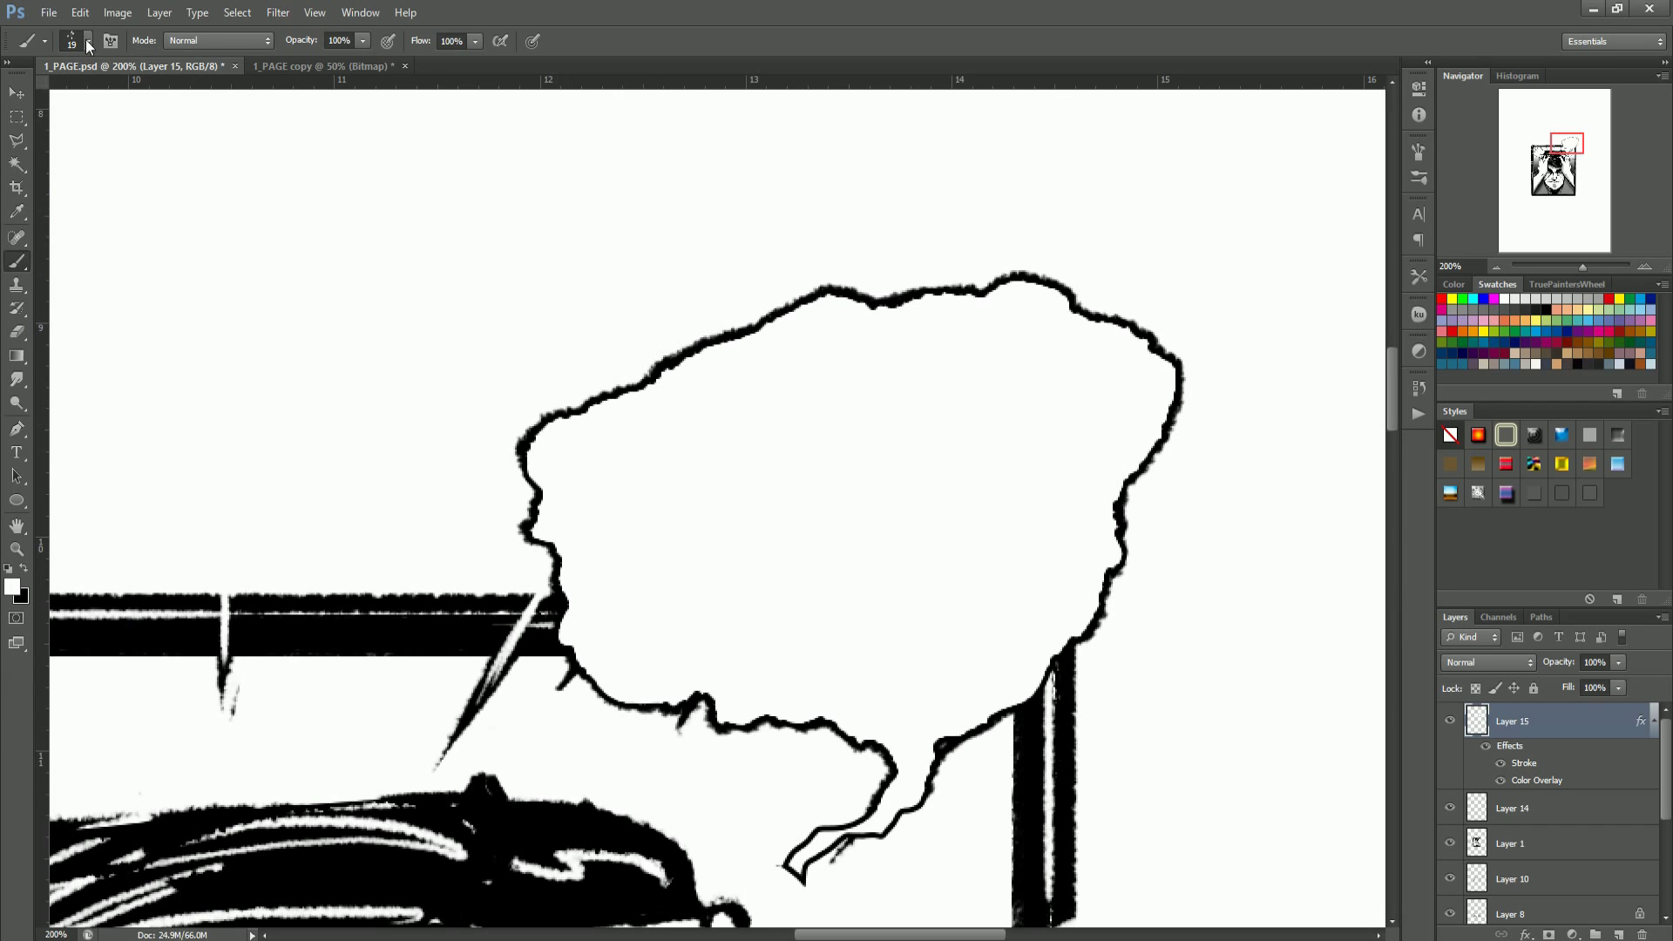
Step: Choose the 30 px textured brush preset, reduce its size, and try roughening the bubble's outline, undoing unwanted strokes
click(81, 49)
mouse_move(223, 314)
mouse_down()
mouse_move(233, 534)
mouse_move(239, 286)
mouse_up()
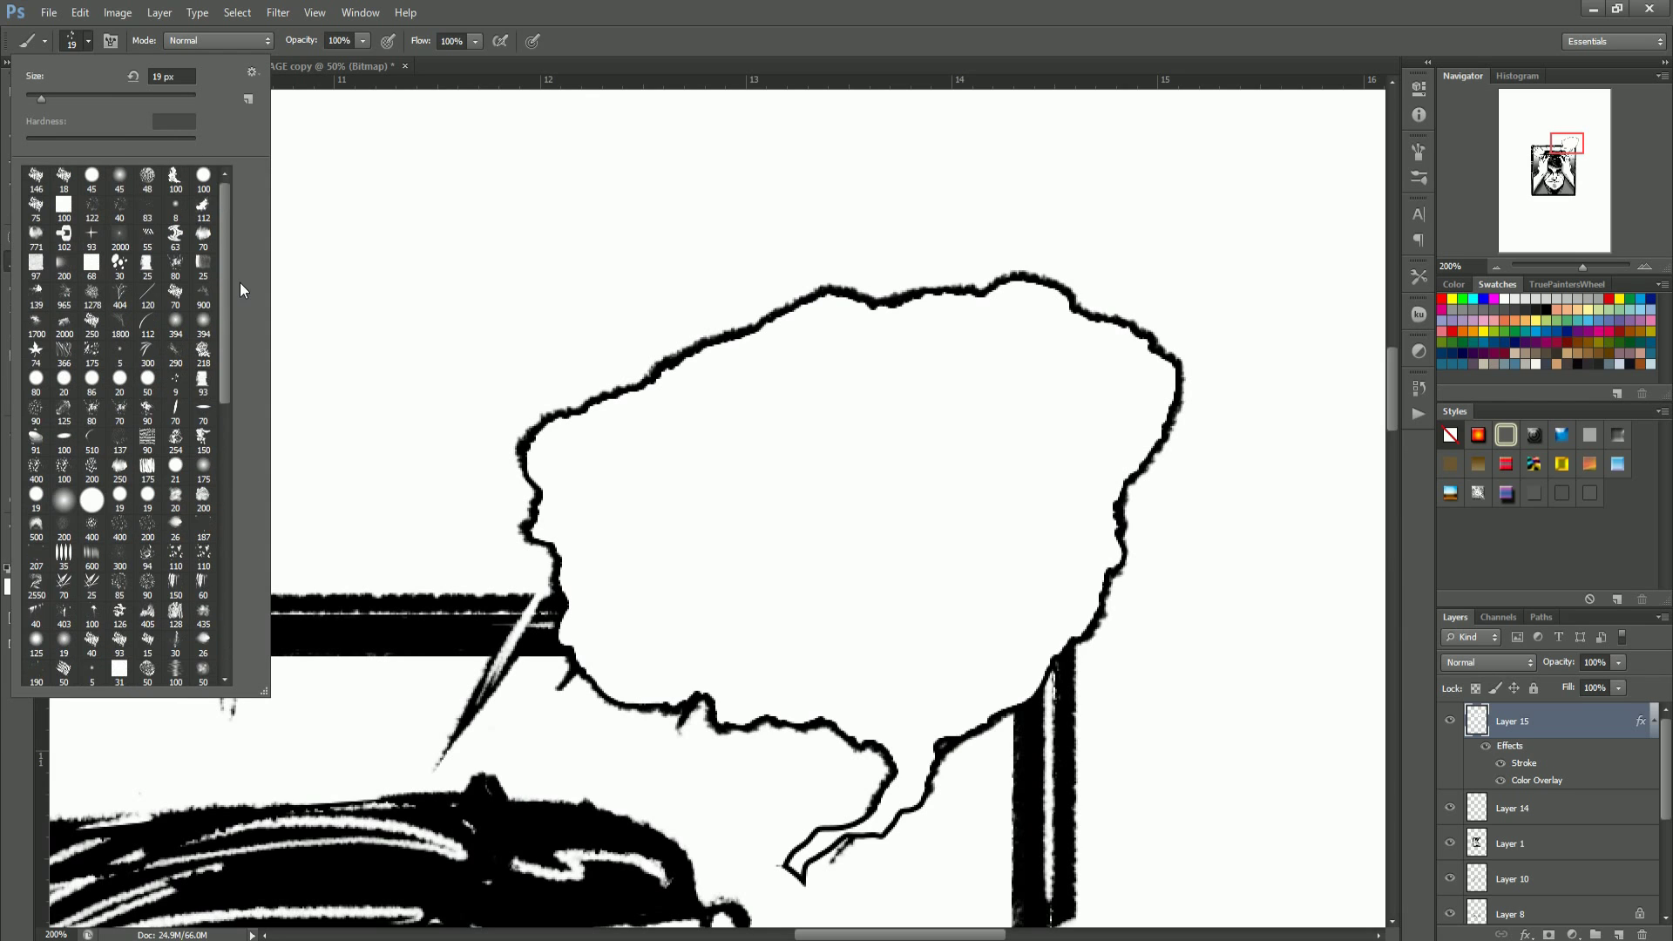
double_click(125, 269)
mouse_move(653, 374)
mouse_down()
mouse_move(598, 462)
mouse_move(693, 362)
mouse_up()
key(ctrl+z)
key(bracketleft)
key(bracketleft)
mouse_move(640, 379)
mouse_down()
mouse_move(567, 404)
mouse_move(528, 495)
mouse_move(604, 664)
mouse_move(939, 788)
mouse_move(1102, 636)
mouse_move(1178, 418)
mouse_move(1072, 300)
mouse_move(893, 313)
mouse_move(598, 430)
mouse_move(654, 313)
mouse_move(689, 359)
mouse_move(736, 334)
mouse_up()
key(ctrl+z)
key(ctrl+z)
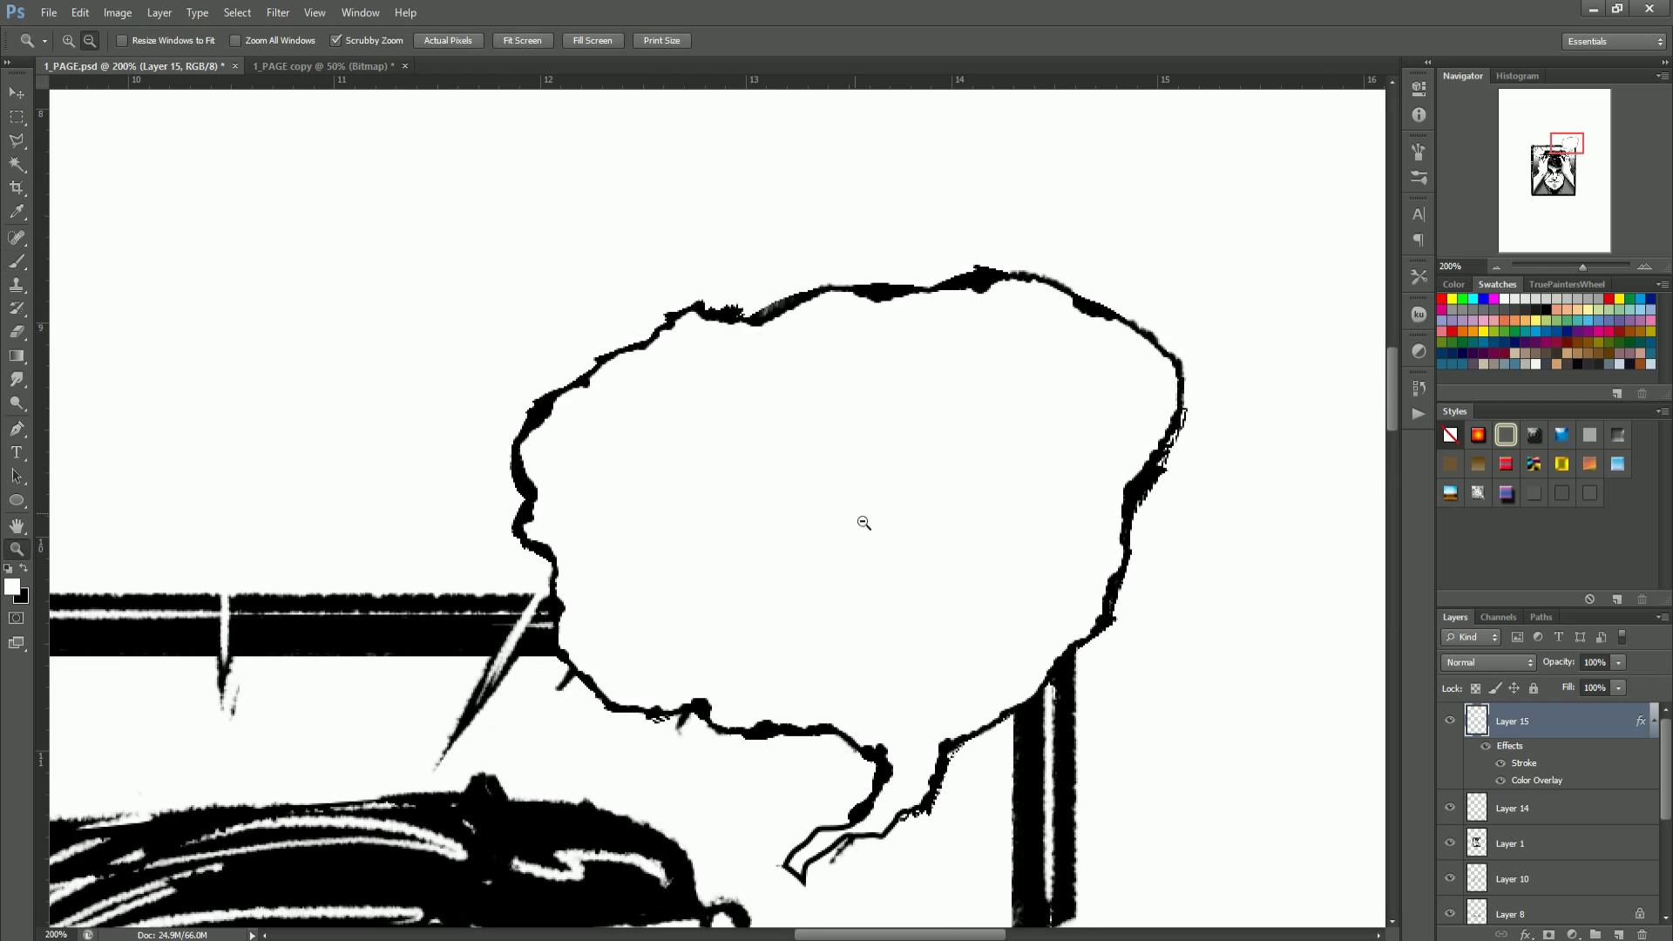
Step: Save the document and delete the wavy speech bubble from the page
alt+click(876, 543)
key(ctrl+s)
key(z)
drag(883, 571, 959, 570)
alt+click(859, 562)
key(Delete)
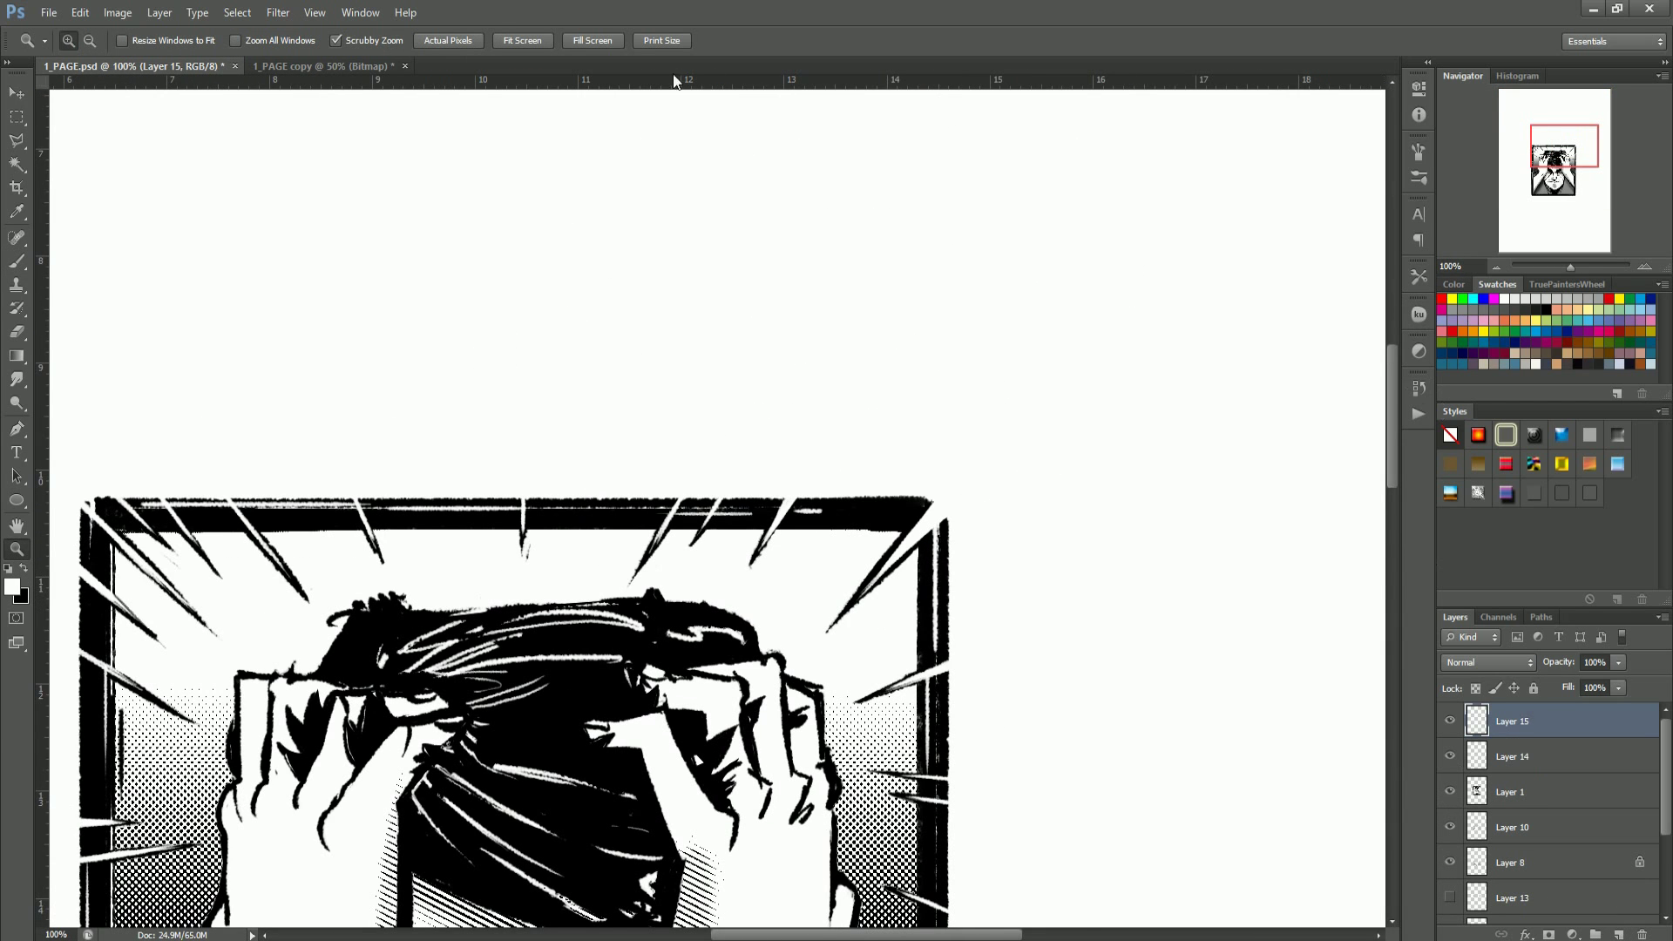
Step: Create a new 920 × 438 pixel grayscale document at 300 pixels/inch with a white background
click(323, 66)
click(49, 12)
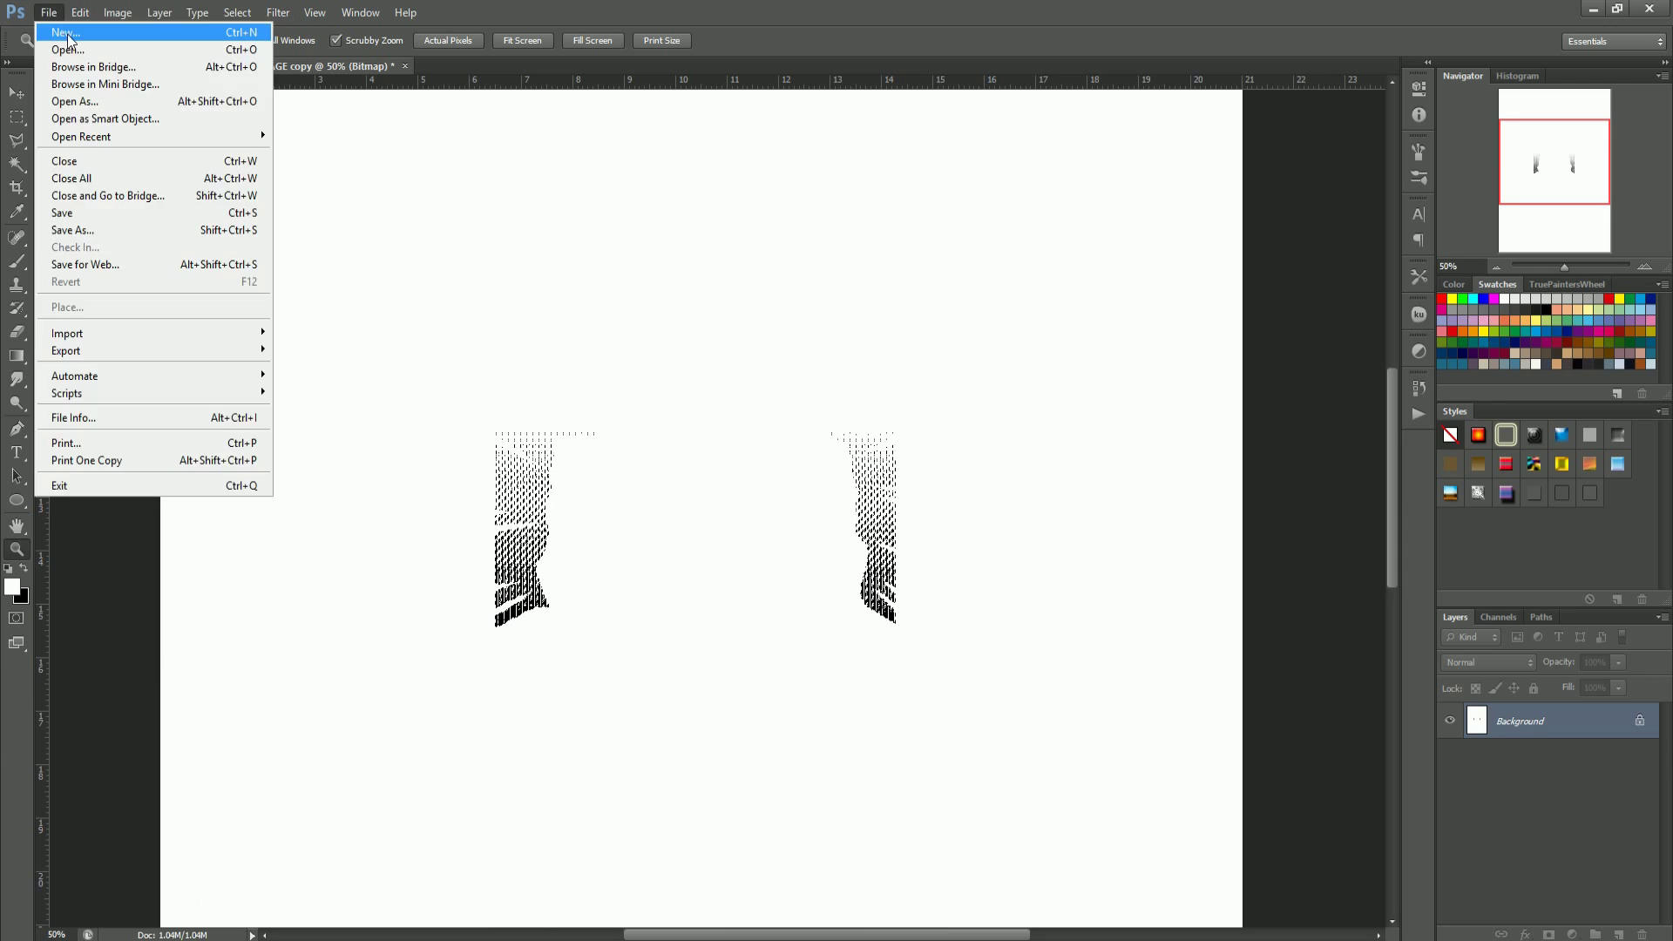
click(66, 32)
click(1008, 248)
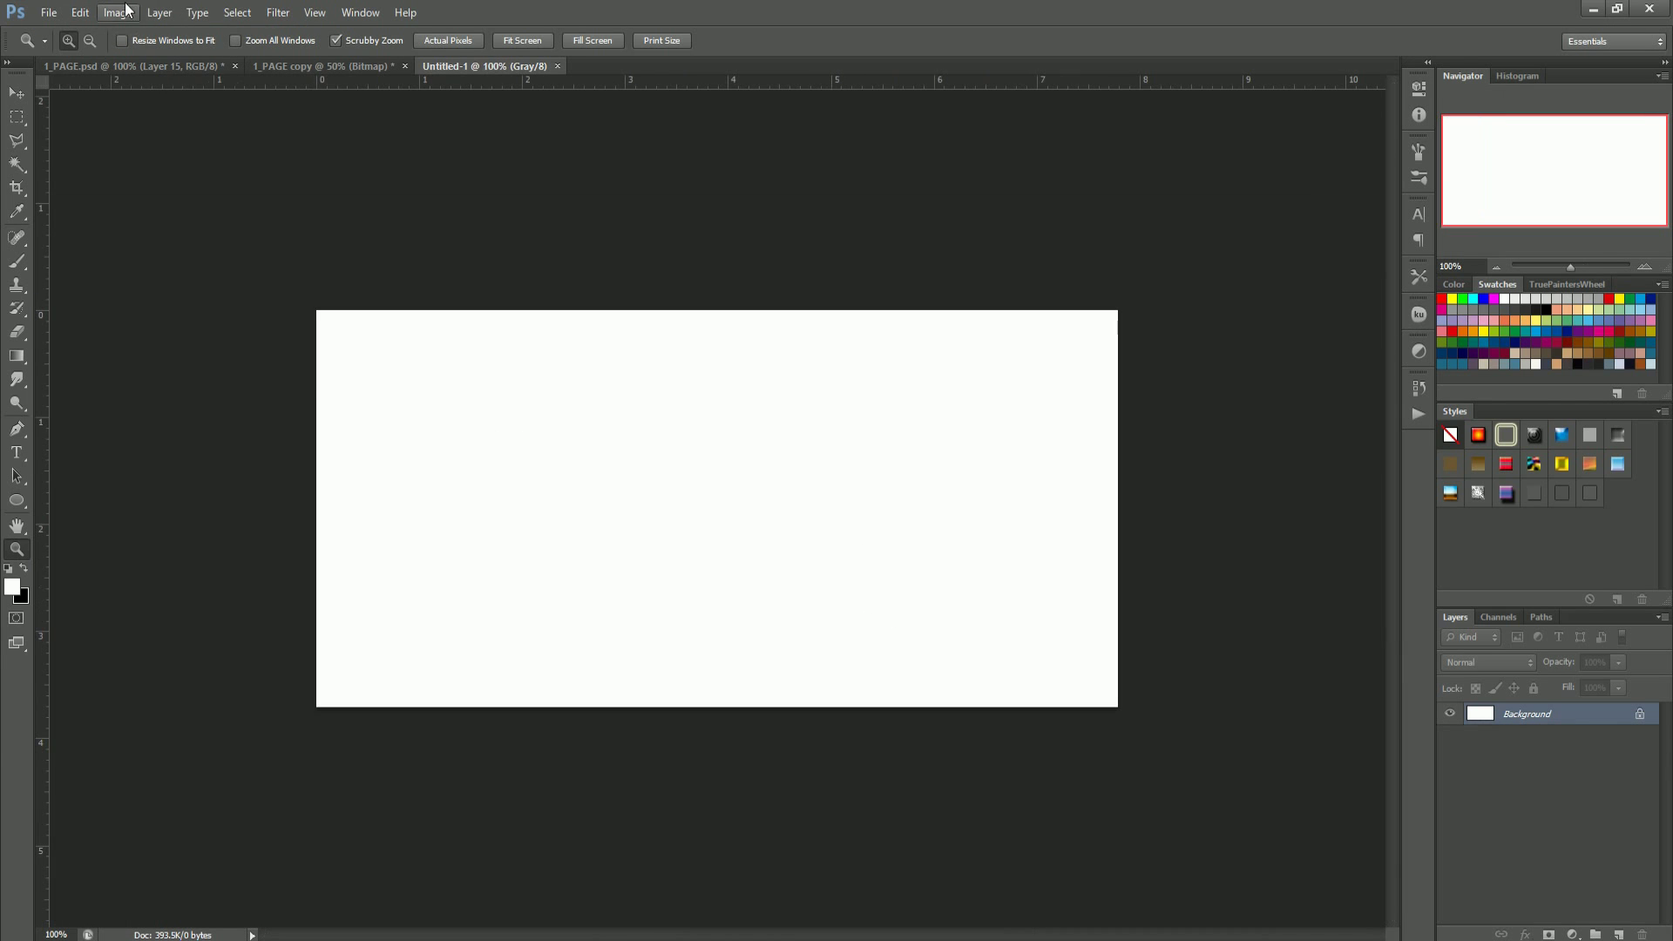
click(127, 10)
click(65, 33)
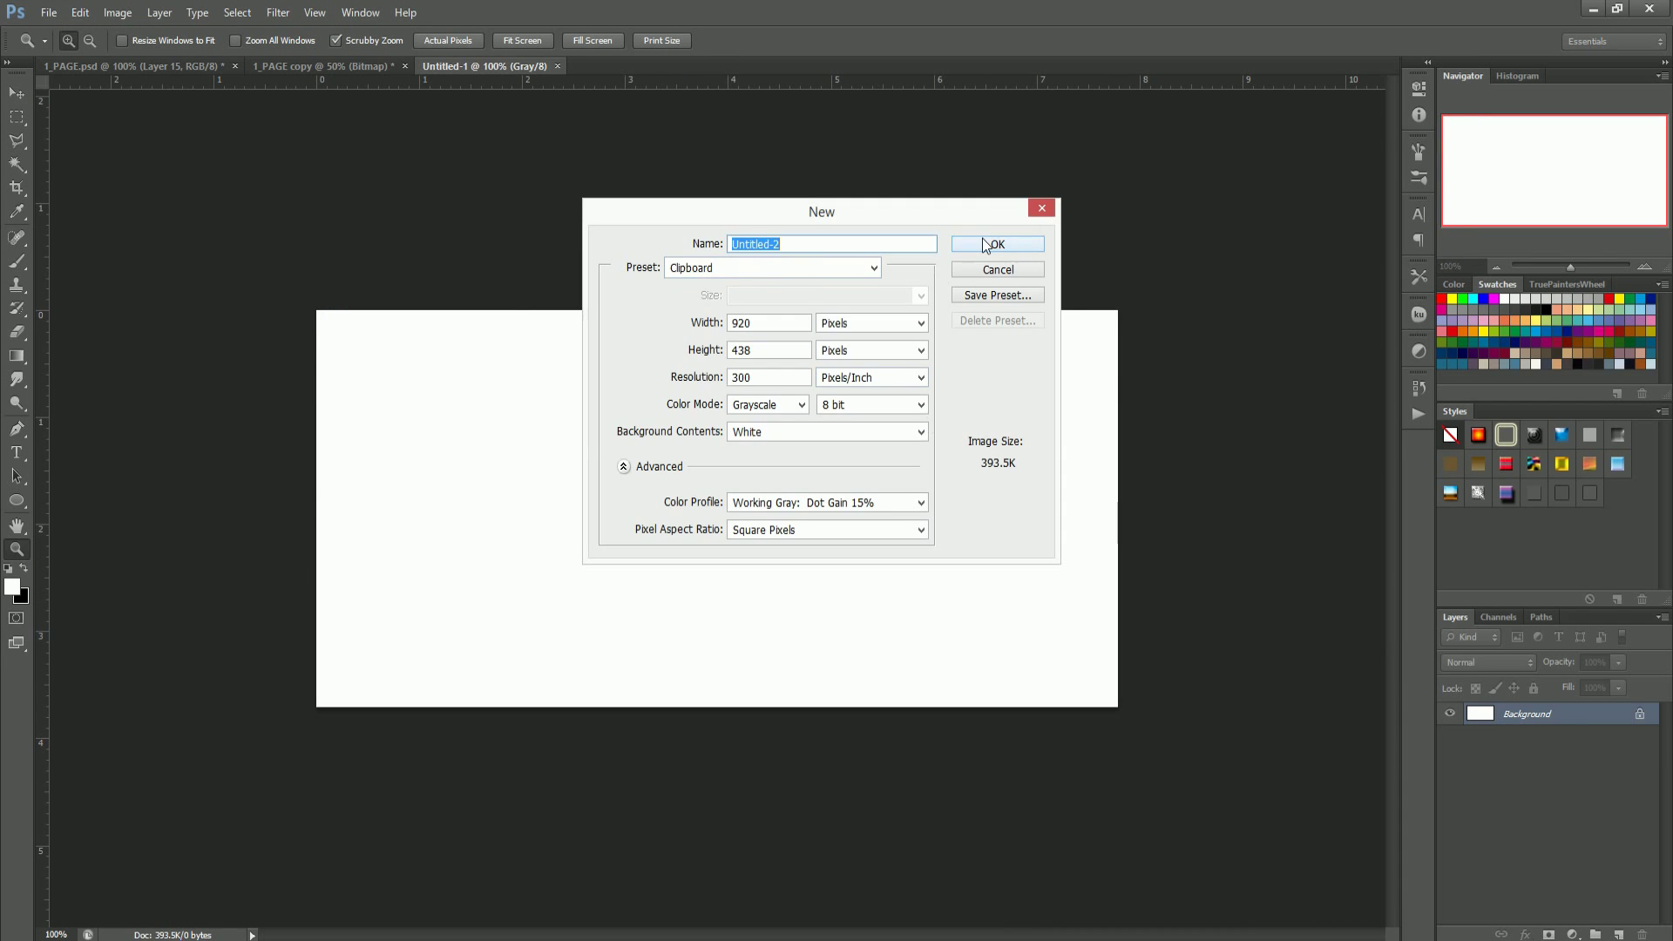
click(986, 245)
Step: Add a new layer and make a large filled rectangular selection in the middle of the canvas
key(ctrl+v)
click(825, 552)
key(m)
drag(390, 201, 1112, 620)
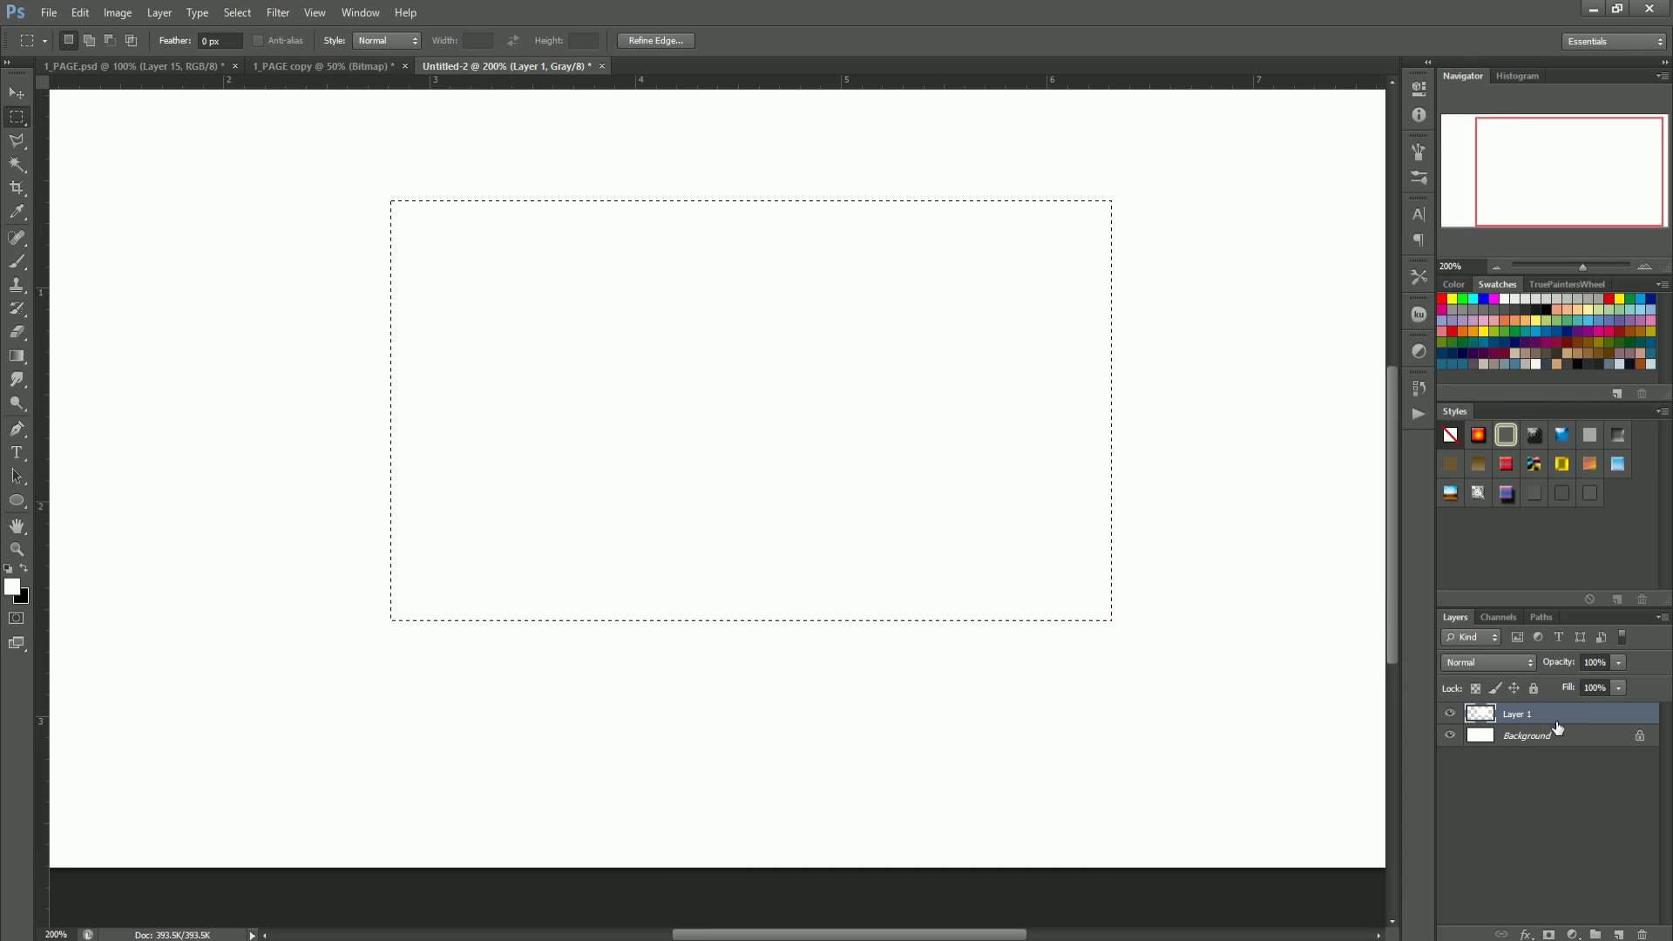
Step: Give the rectangle's layer a white Color Overlay and a 3 px black Stroke positioned Inside
double_click(1569, 712)
click(977, 445)
click(977, 444)
click(977, 464)
click(976, 464)
click(1010, 424)
click(1320, 269)
drag(924, 270, 874, 217)
key(Return)
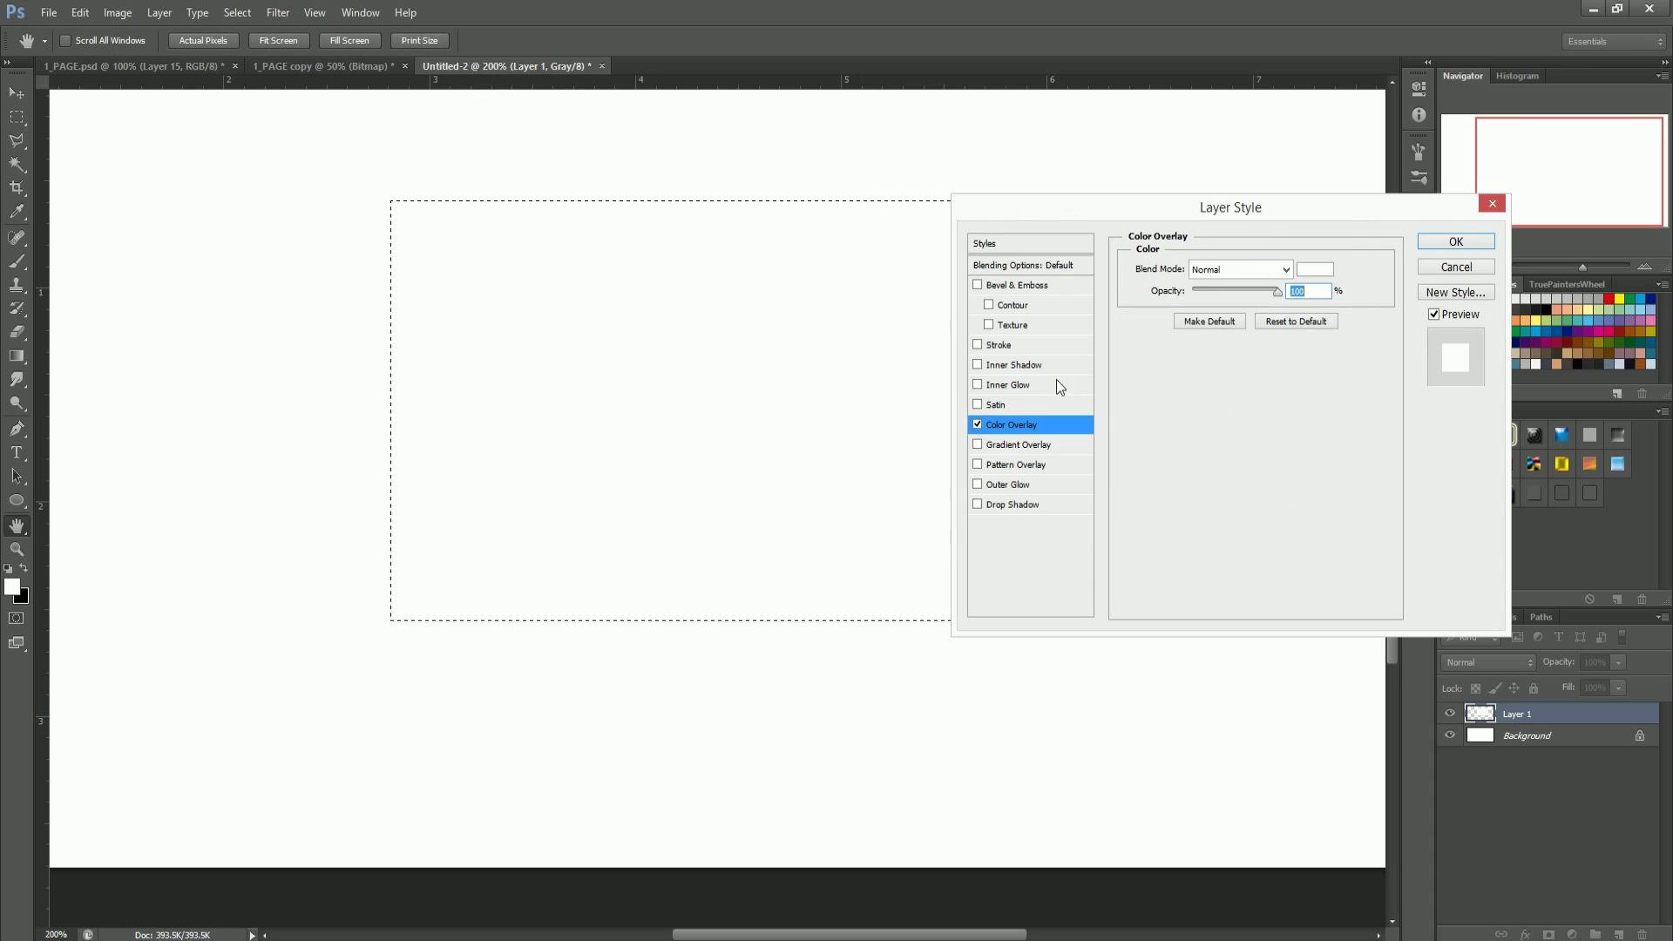
click(977, 346)
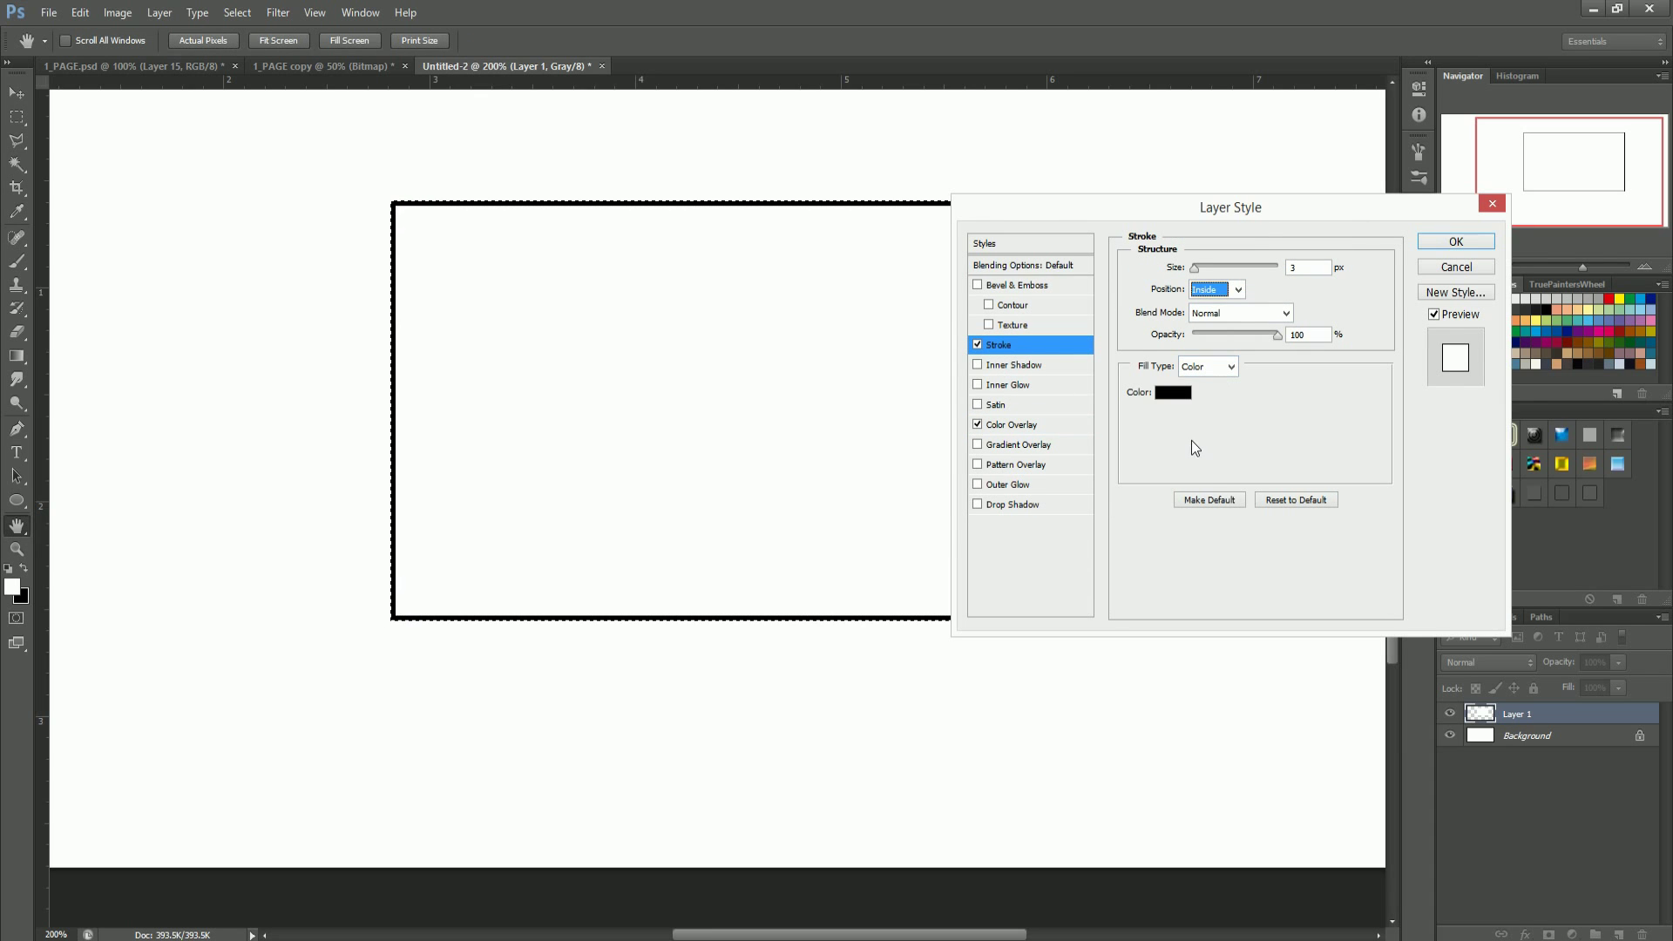
key(Return)
Step: Save the rectangle's layer style as a new style preset named "Panels"
click(1615, 600)
text(Panels)
key(Return)
Step: Close the rectangle document without saving and return to 1_PAGE.psd
key(Delete)
key(ctrl+w)
click(838, 353)
click(201, 66)
Step: Paint a rounded bubble over the panel's upper-right corner on Layer 15 and apply the new Panels style to the layer
key(z)
mouse_move(866, 647)
mouse_down()
mouse_move(776, 647)
mouse_move(828, 648)
mouse_up()
key(b)
alt+right_click(847, 458)
mouse_move(893, 534)
mouse_down()
mouse_move(842, 471)
mouse_move(888, 535)
mouse_move(819, 532)
mouse_move(864, 551)
mouse_up()
alt+right_click(849, 577)
drag(1617, 494, 1538, 730)
Step: Choose another brush preset and paint a second, smaller round bubble with a speckled edge to the right of the first
key(z)
click(908, 450)
key(b)
alt+right_click(908, 450)
click(87, 40)
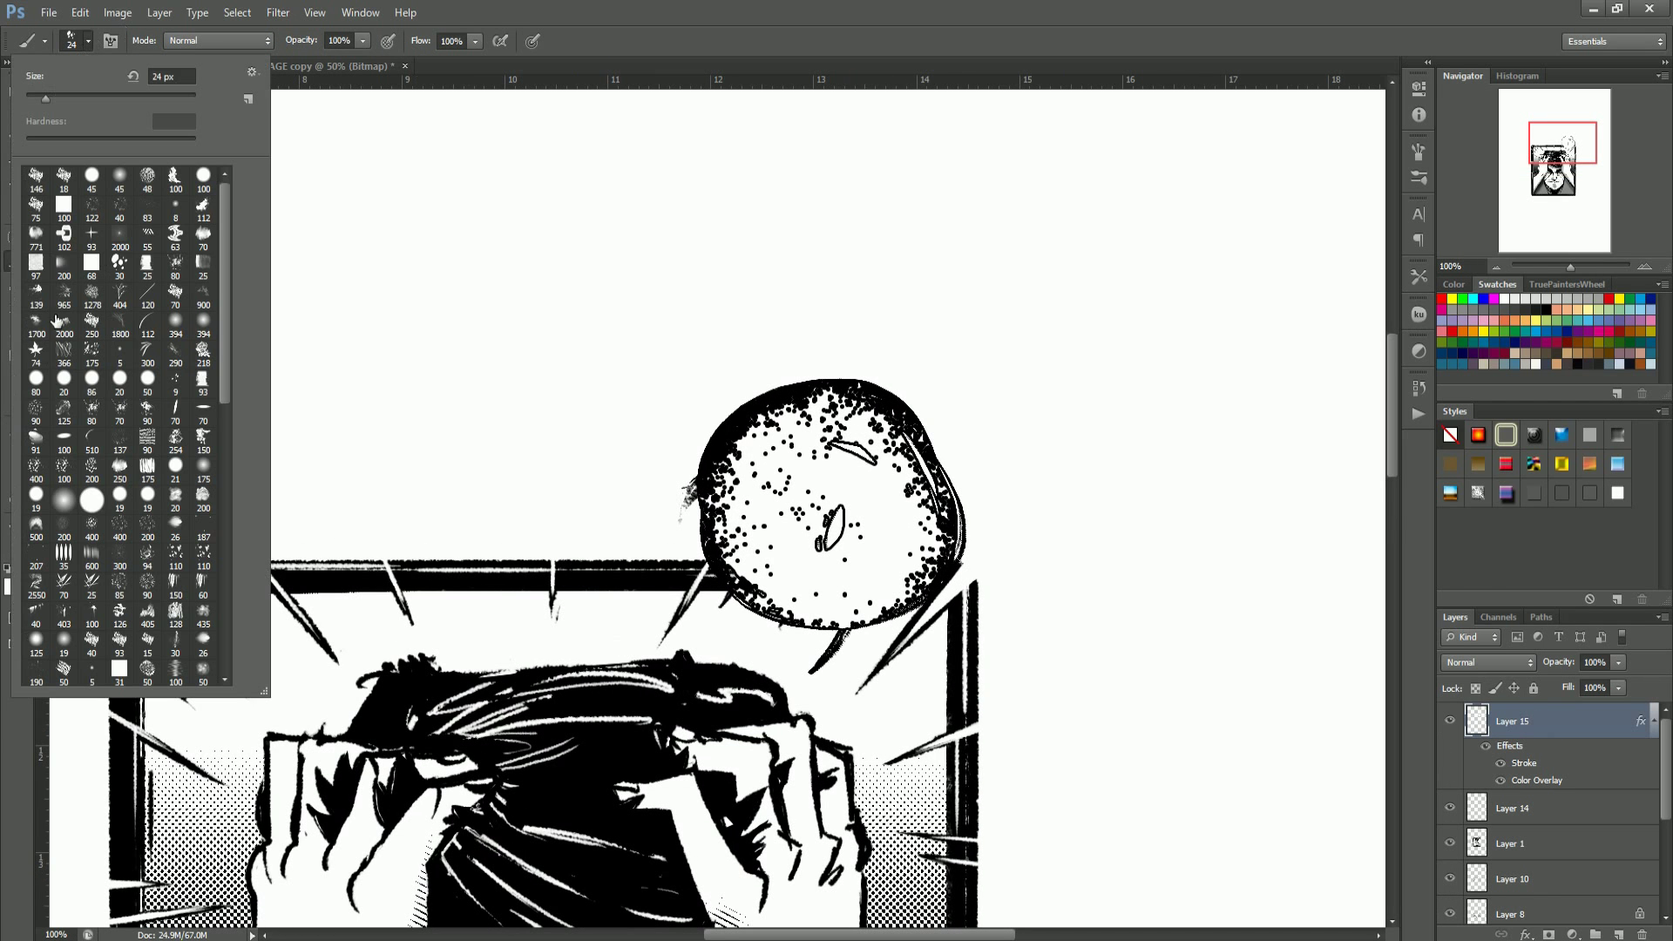
alt+right_click(804, 428)
mouse_move(1133, 359)
mouse_down()
mouse_move(1206, 418)
mouse_move(1083, 416)
mouse_move(1133, 506)
mouse_up()
alt+right_click(1112, 437)
Step: Paint over the speckles on the smaller bubble's left side, touch up the larger bubble's left edge, and open the brush presets
click(117, 12)
click(404, 12)
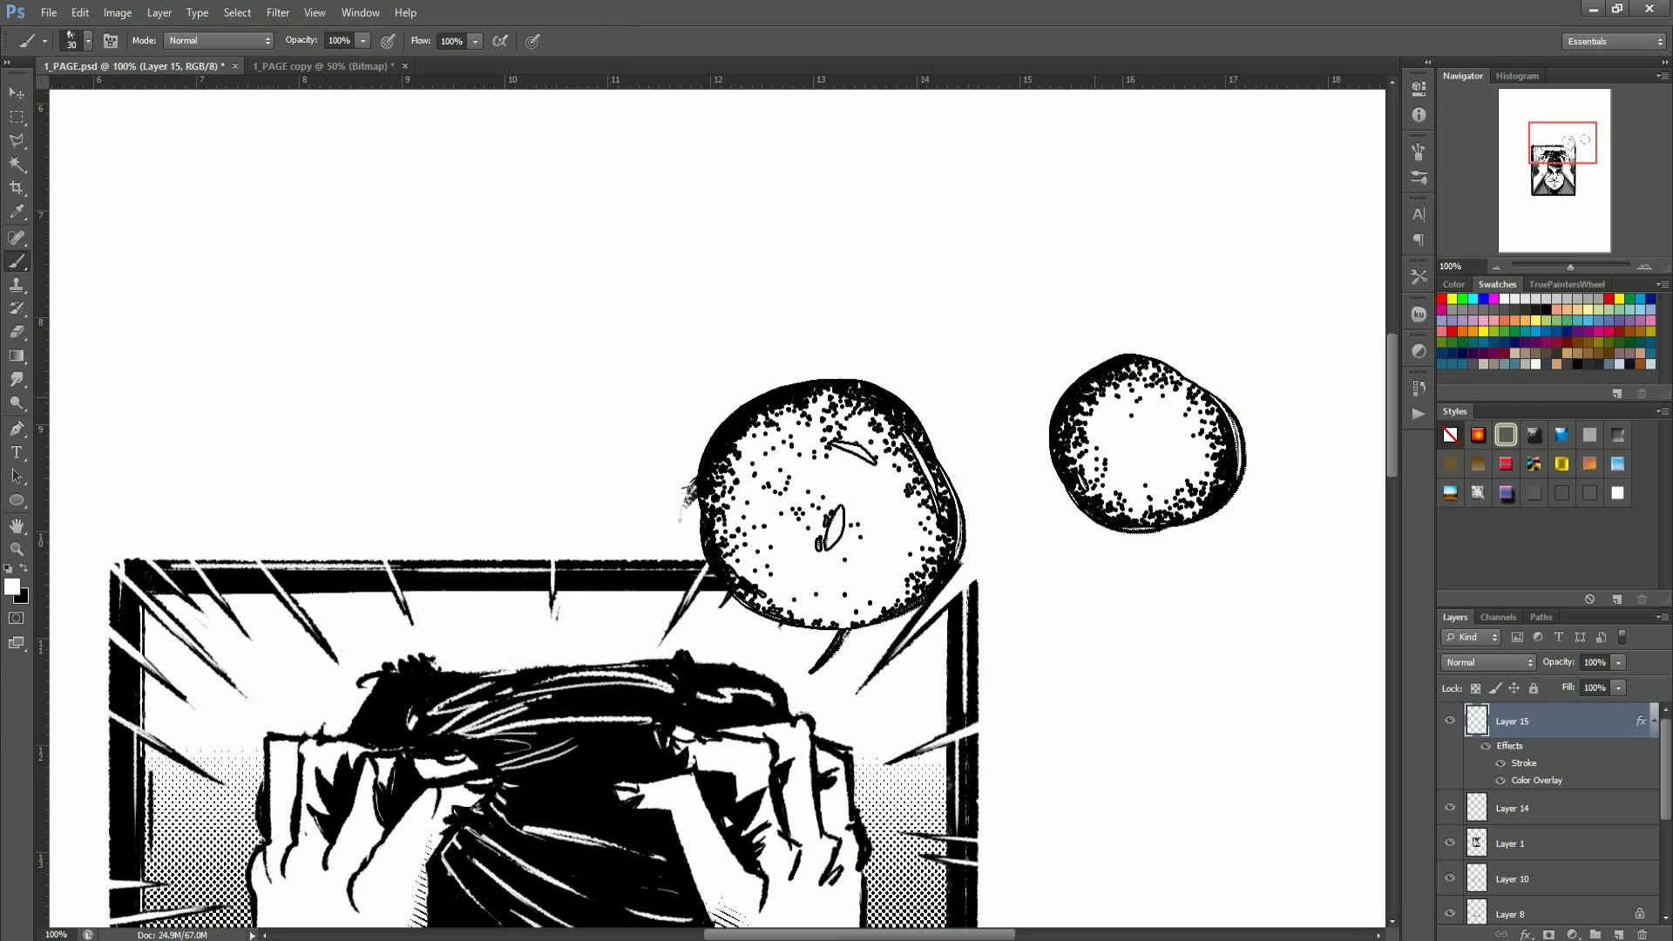
drag(1099, 394, 1070, 477)
drag(1122, 495, 1165, 510)
drag(728, 488, 683, 499)
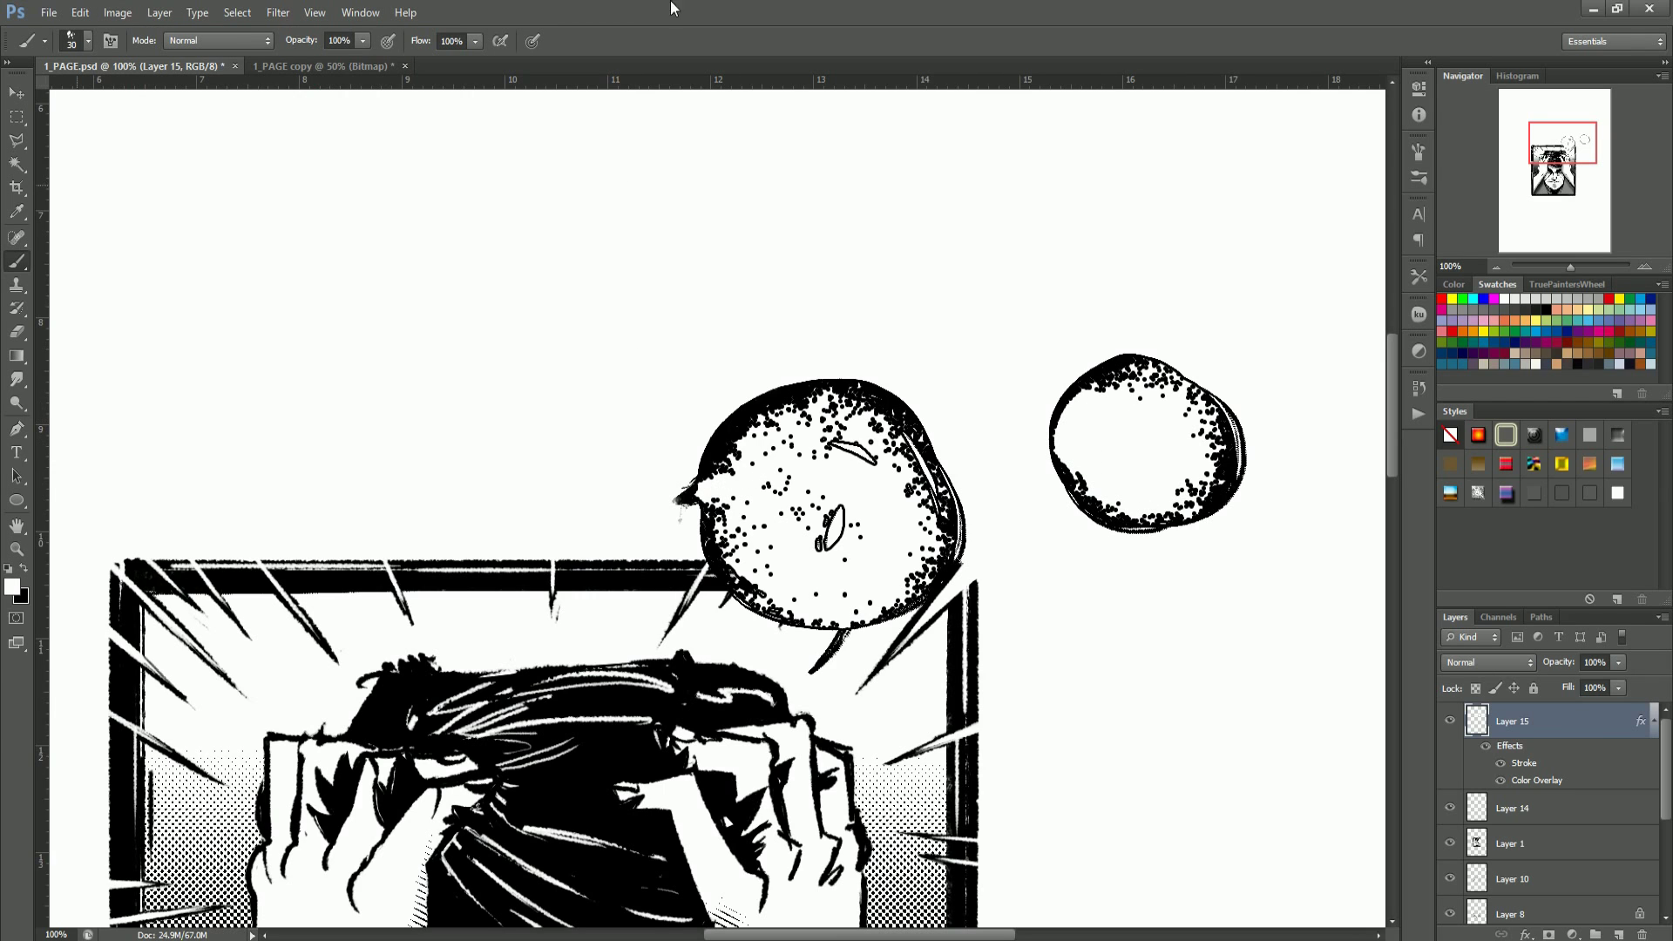
click(87, 40)
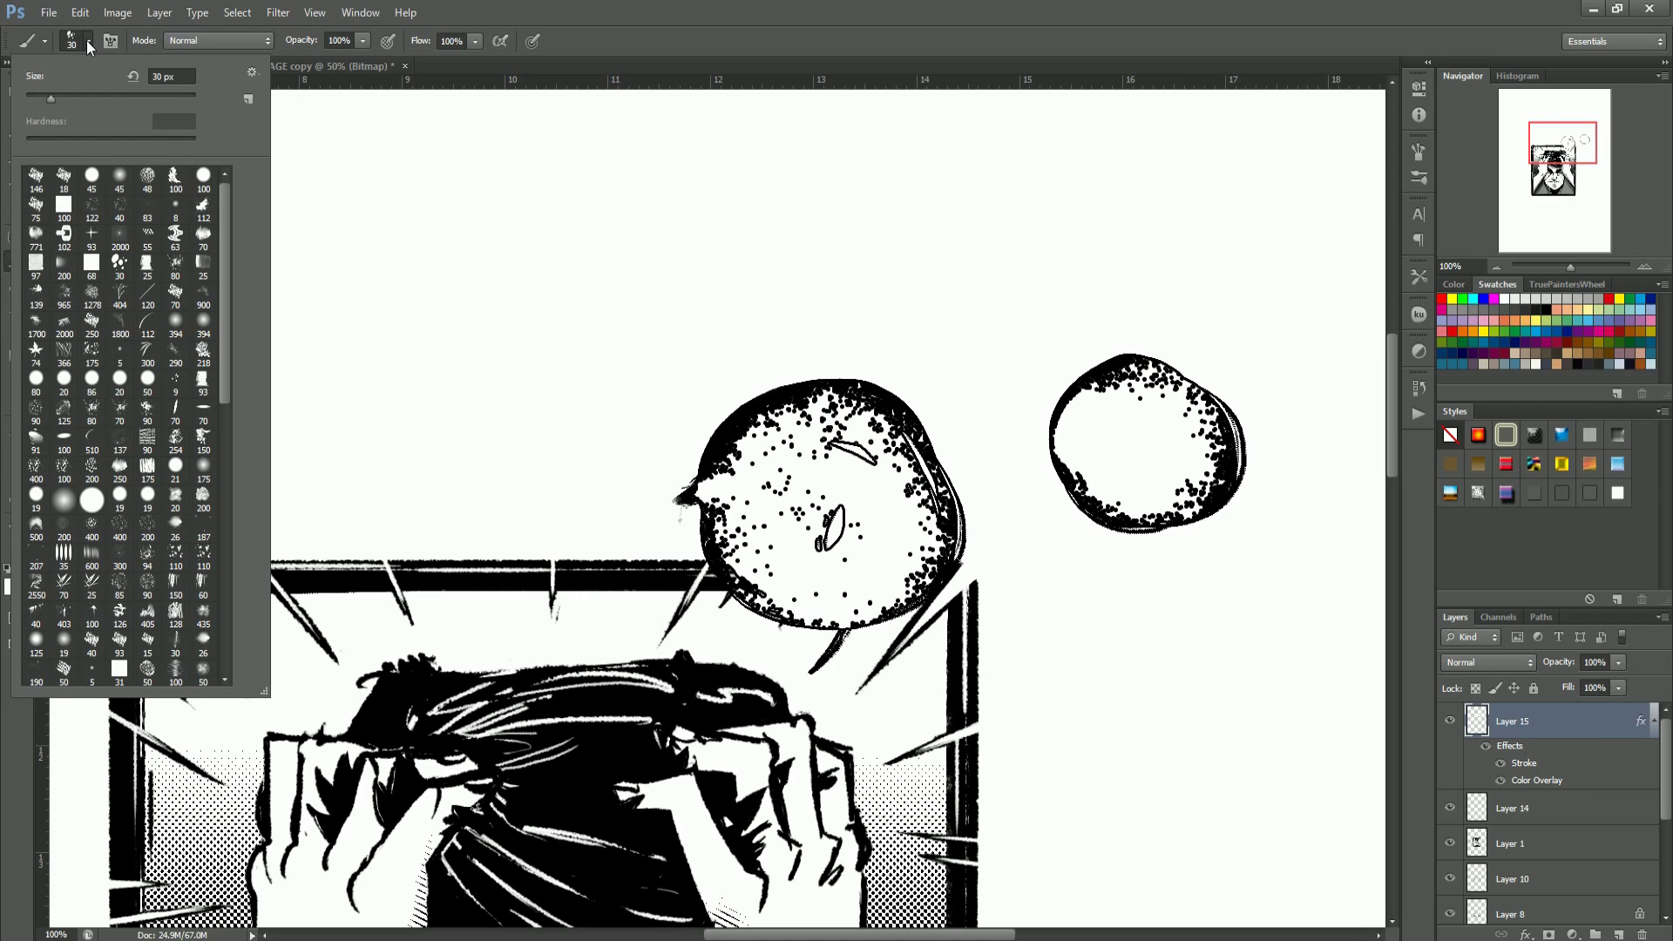
Step: Paint a soft-edged blob above the larger bubble and a round bubble with scratchy strokes above the panel, using different brush presets
click(175, 207)
alt+right_click(832, 192)
mouse_move(877, 233)
mouse_down()
mouse_move(970, 374)
mouse_move(887, 310)
mouse_move(930, 349)
mouse_up()
mouse_move(416, 310)
mouse_down()
mouse_move(471, 366)
mouse_move(475, 310)
mouse_move(440, 309)
mouse_move(454, 293)
mouse_move(373, 322)
mouse_move(483, 344)
mouse_up()
alt+right_click(470, 311)
click(81, 40)
double_click(96, 363)
mouse_move(409, 253)
mouse_down()
mouse_move(479, 340)
mouse_move(528, 320)
mouse_move(383, 261)
mouse_move(510, 318)
mouse_move(349, 401)
mouse_move(442, 400)
mouse_move(549, 253)
mouse_move(575, 436)
mouse_up()
Step: Paint a rounded rectangular bubble with the 100 px square brush and a round bubble above the speckled one with the 45 px brush
click(80, 41)
double_click(64, 209)
mouse_move(654, 318)
mouse_down()
mouse_move(723, 301)
mouse_move(675, 305)
mouse_up()
click(83, 41)
click(92, 174)
key(Return)
mouse_move(1168, 178)
mouse_down()
mouse_move(1159, 323)
mouse_move(1192, 255)
mouse_up()
ctrl+click(1120, 259)
click(88, 41)
double_click(1554, 732)
click(1011, 345)
click(1236, 291)
click(1216, 307)
mouse_move(1287, 209)
mouse_down()
mouse_move(1100, 650)
mouse_move(1166, 429)
mouse_move(1113, 453)
mouse_up()
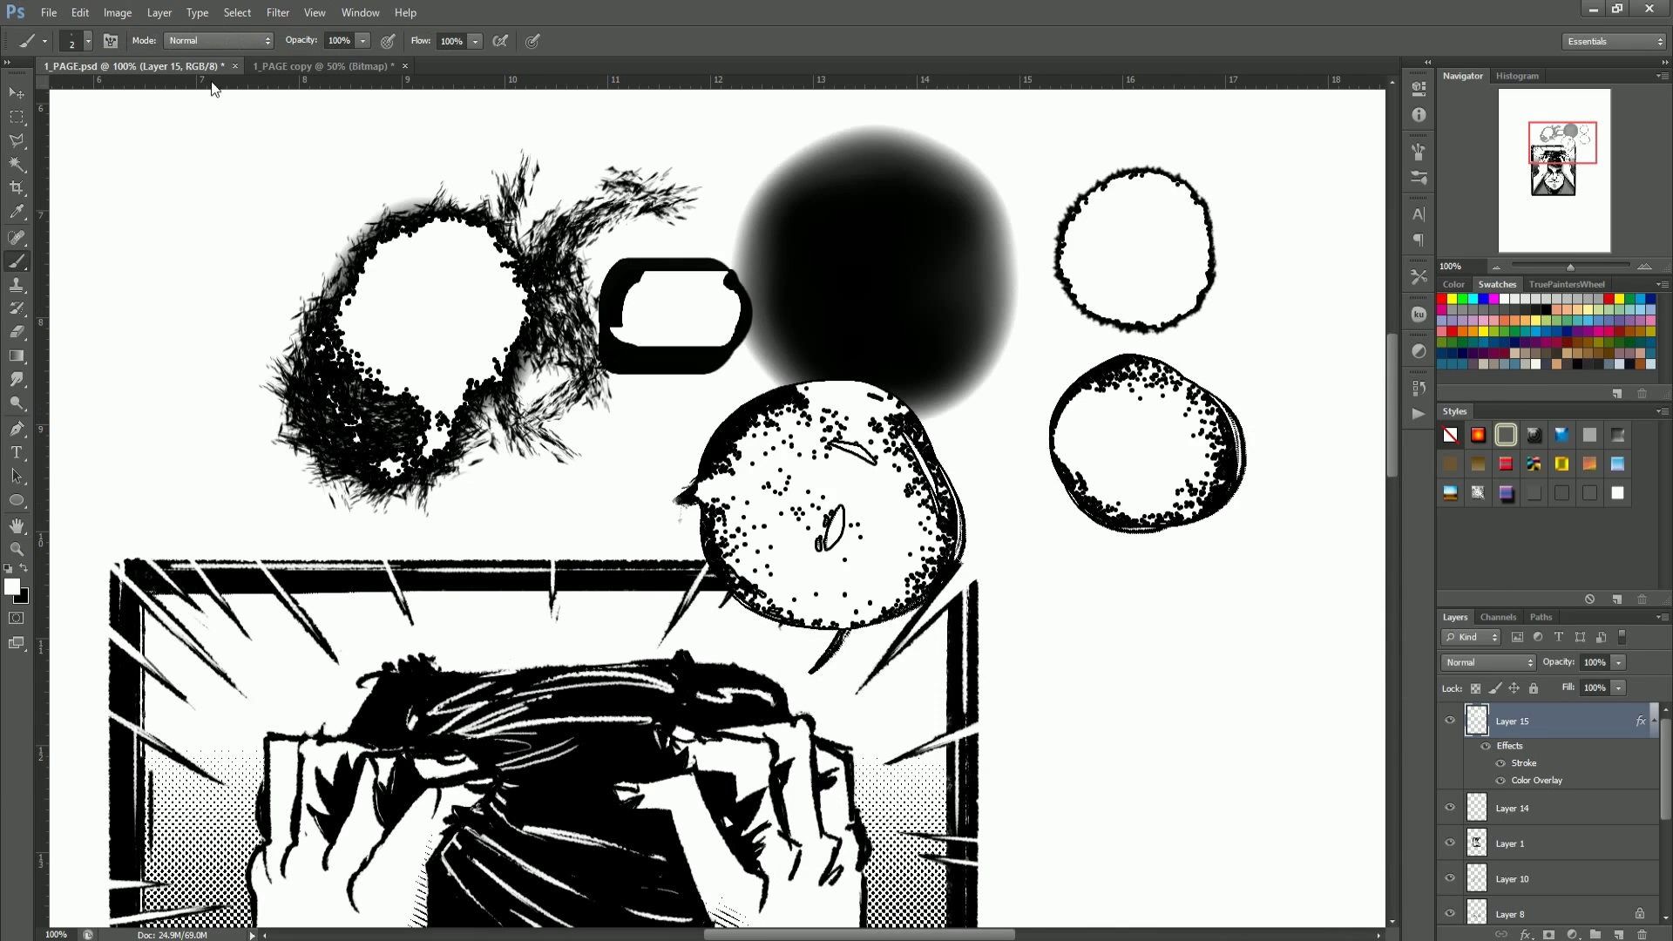
Step: Create a new blank grayscale document
click(322, 65)
click(49, 12)
click(61, 30)
click(999, 248)
ctrl+click(731, 478)
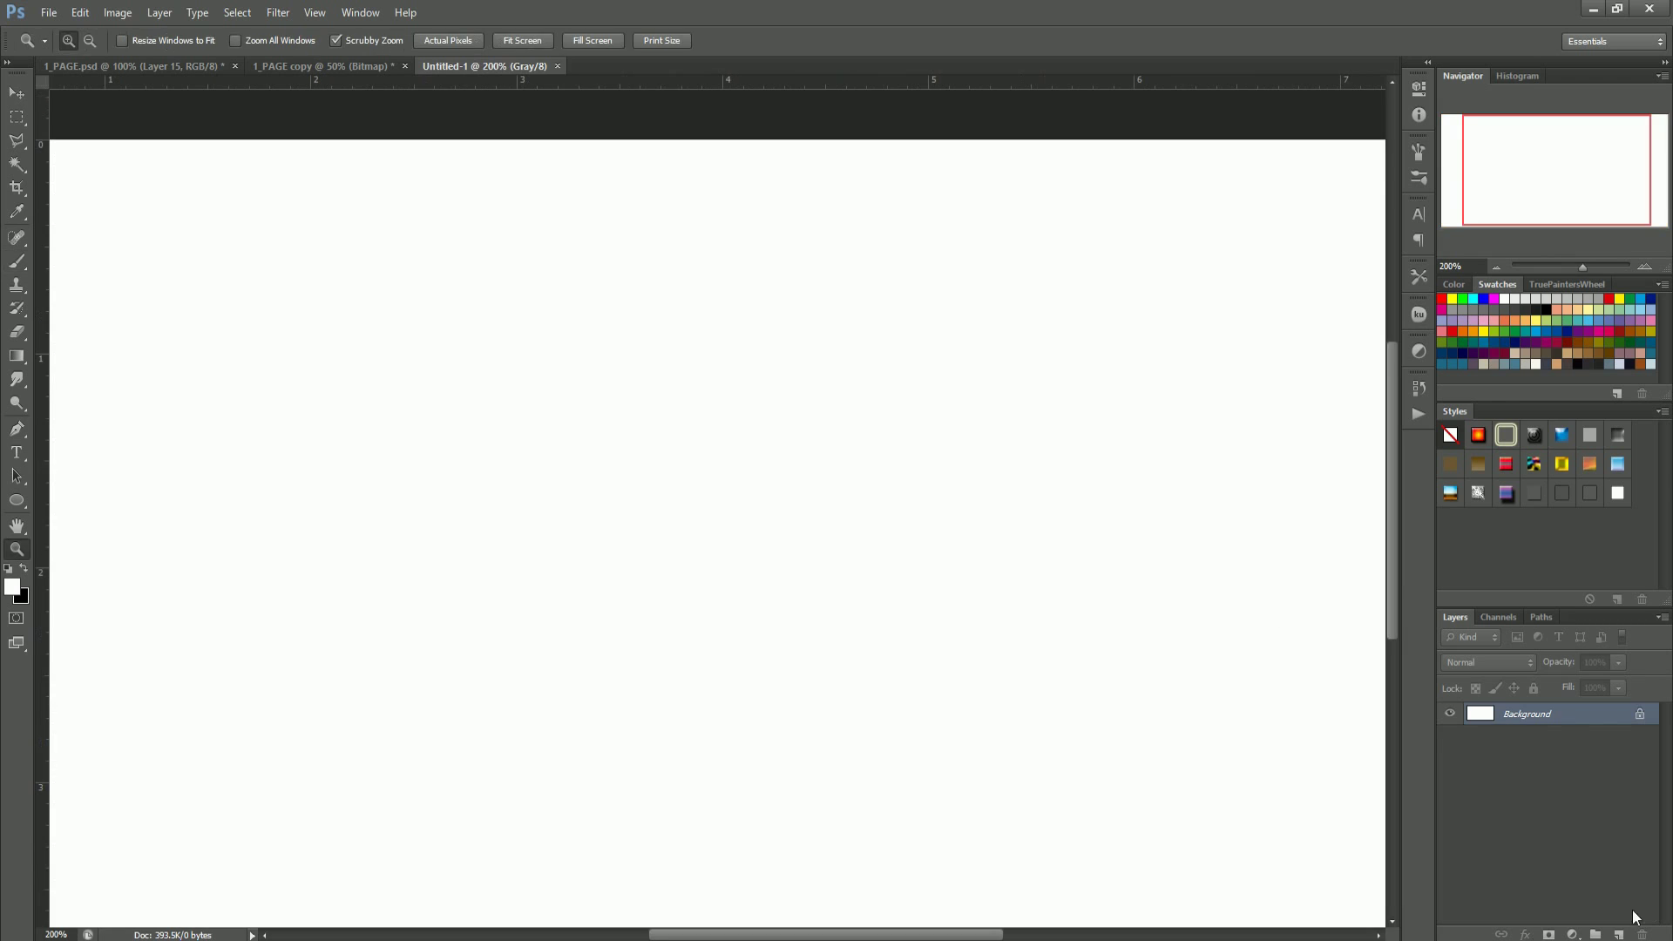
Step: Add a new layer and paint a rough-edged oval near the upper middle of the page
key(ctrl+shift+alt+n)
alt+right_click(633, 331)
drag(647, 342, 668, 357)
Step: Give the oval's layer a black outside Stroke and a white Color Overlay at 100% opacity
double_click(1529, 725)
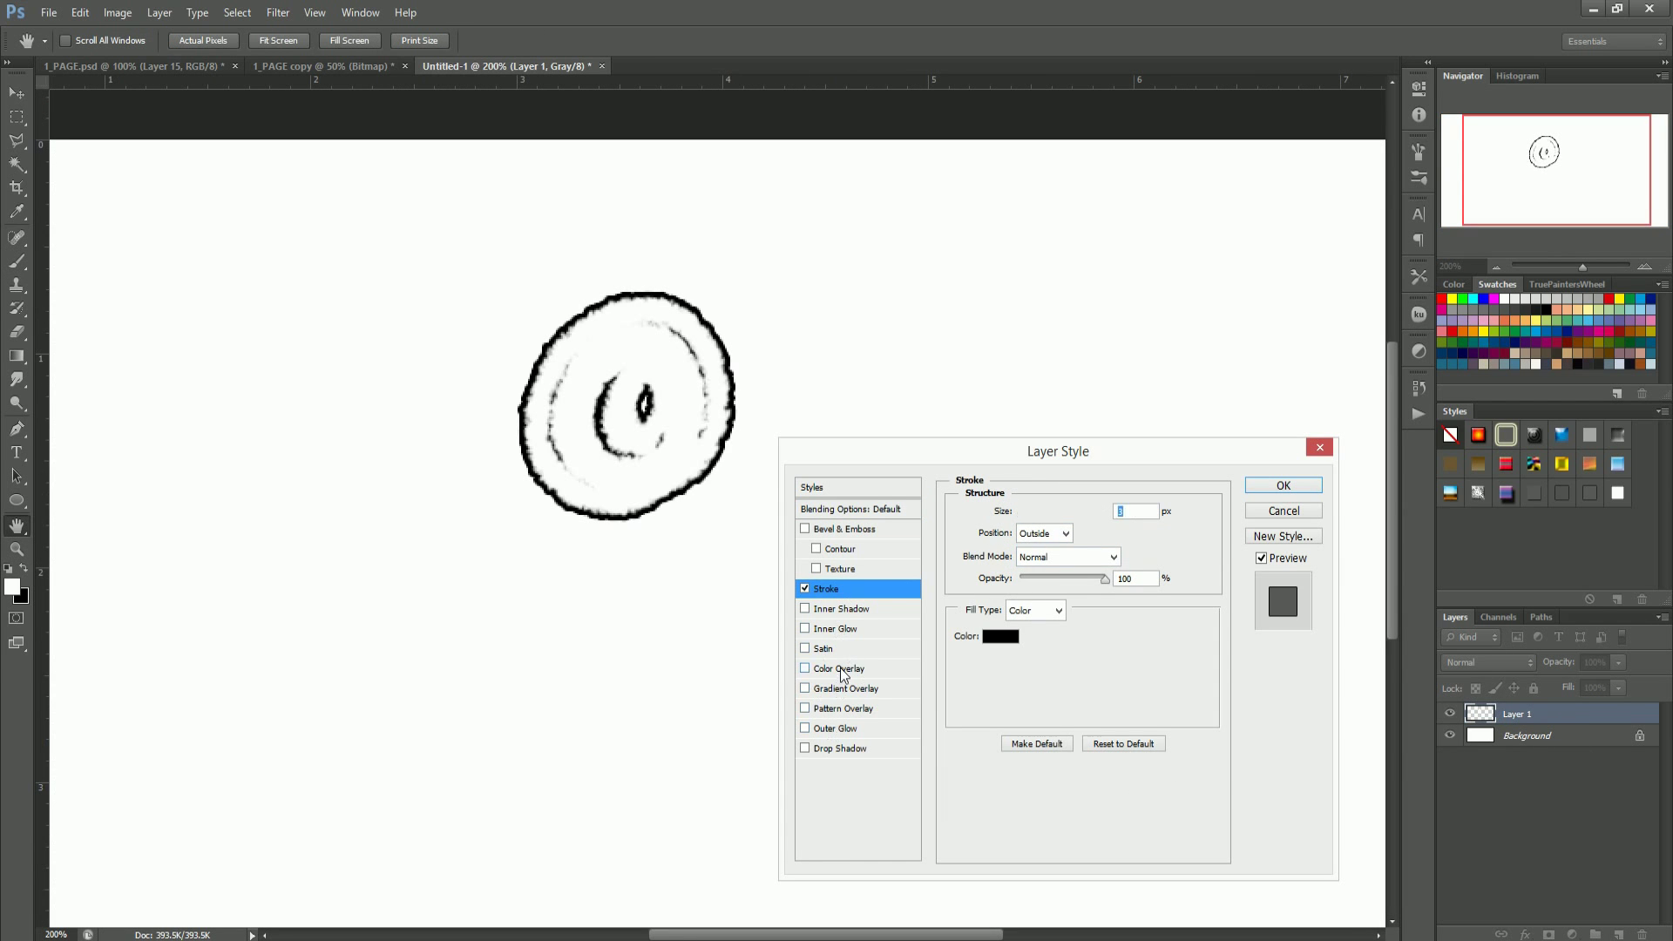
click(838, 669)
click(1143, 513)
key(Return)
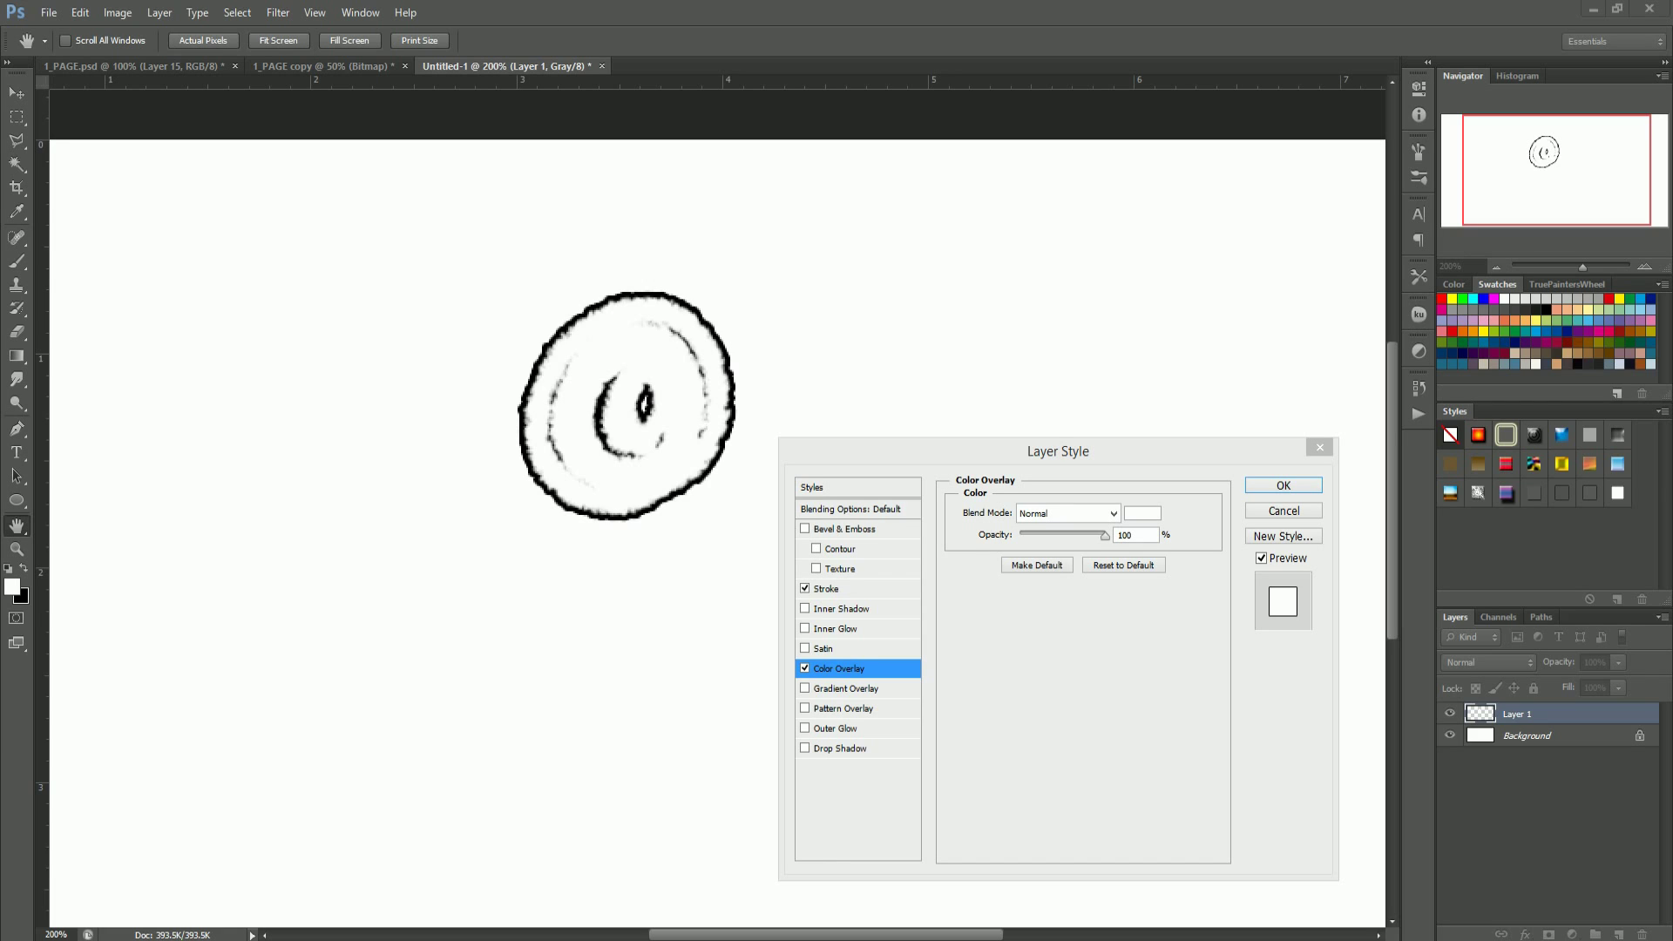
click(825, 589)
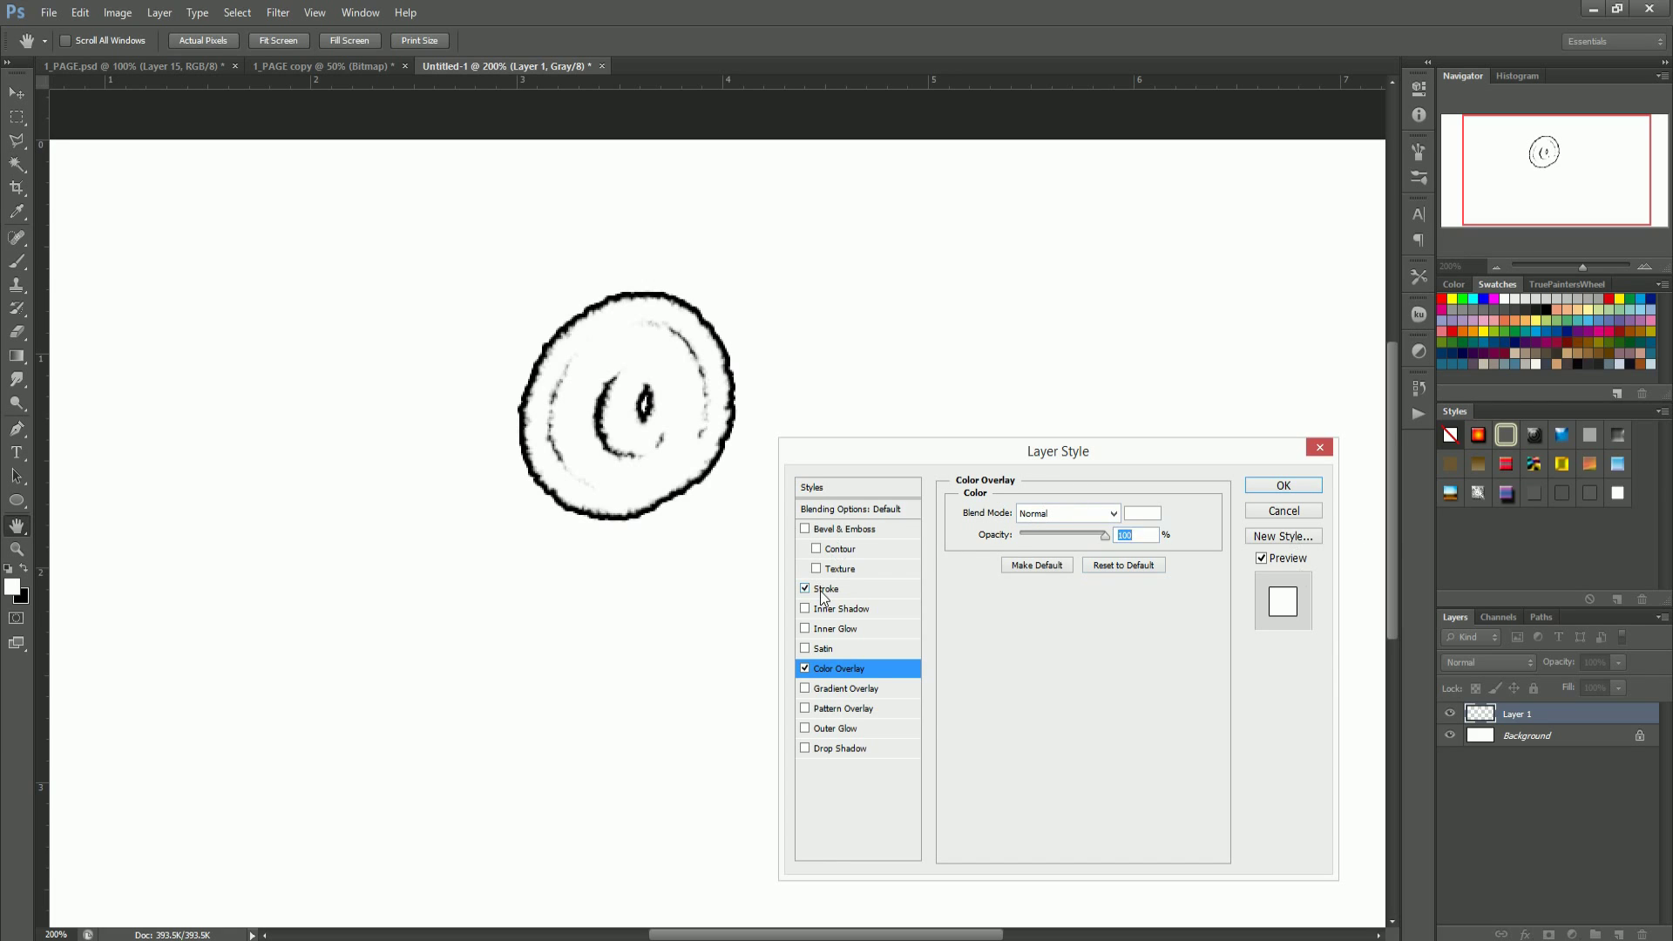
click(1284, 487)
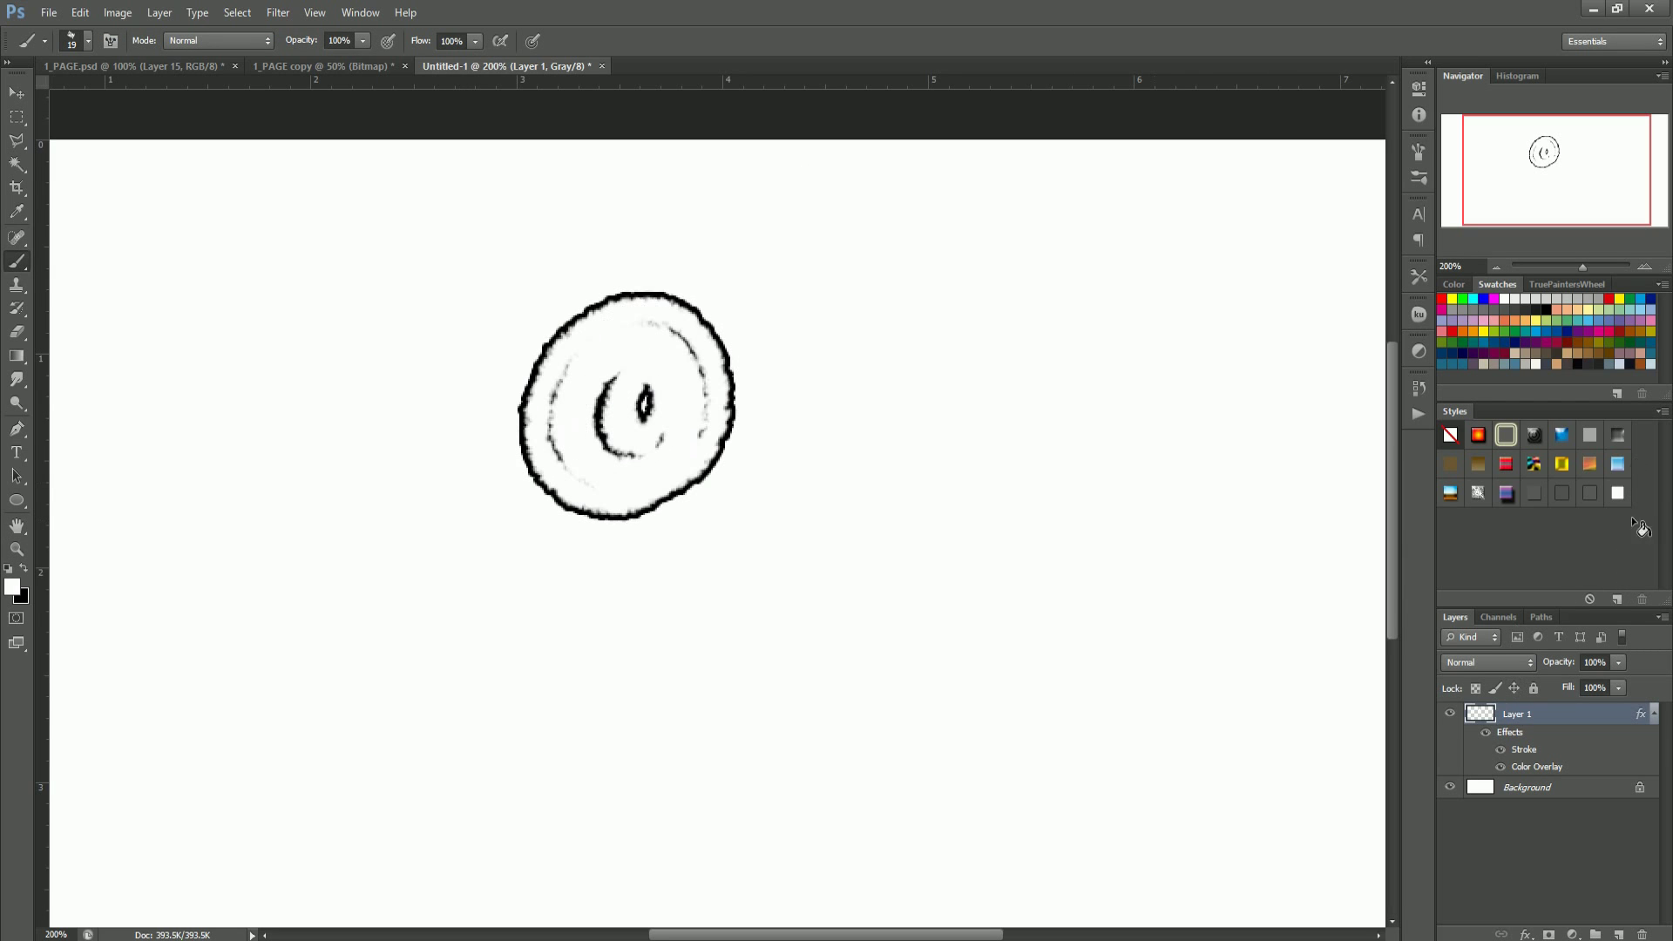
Step: Save the layer's effects as a new named style preset and return to 1_PAGE.psd
click(1617, 599)
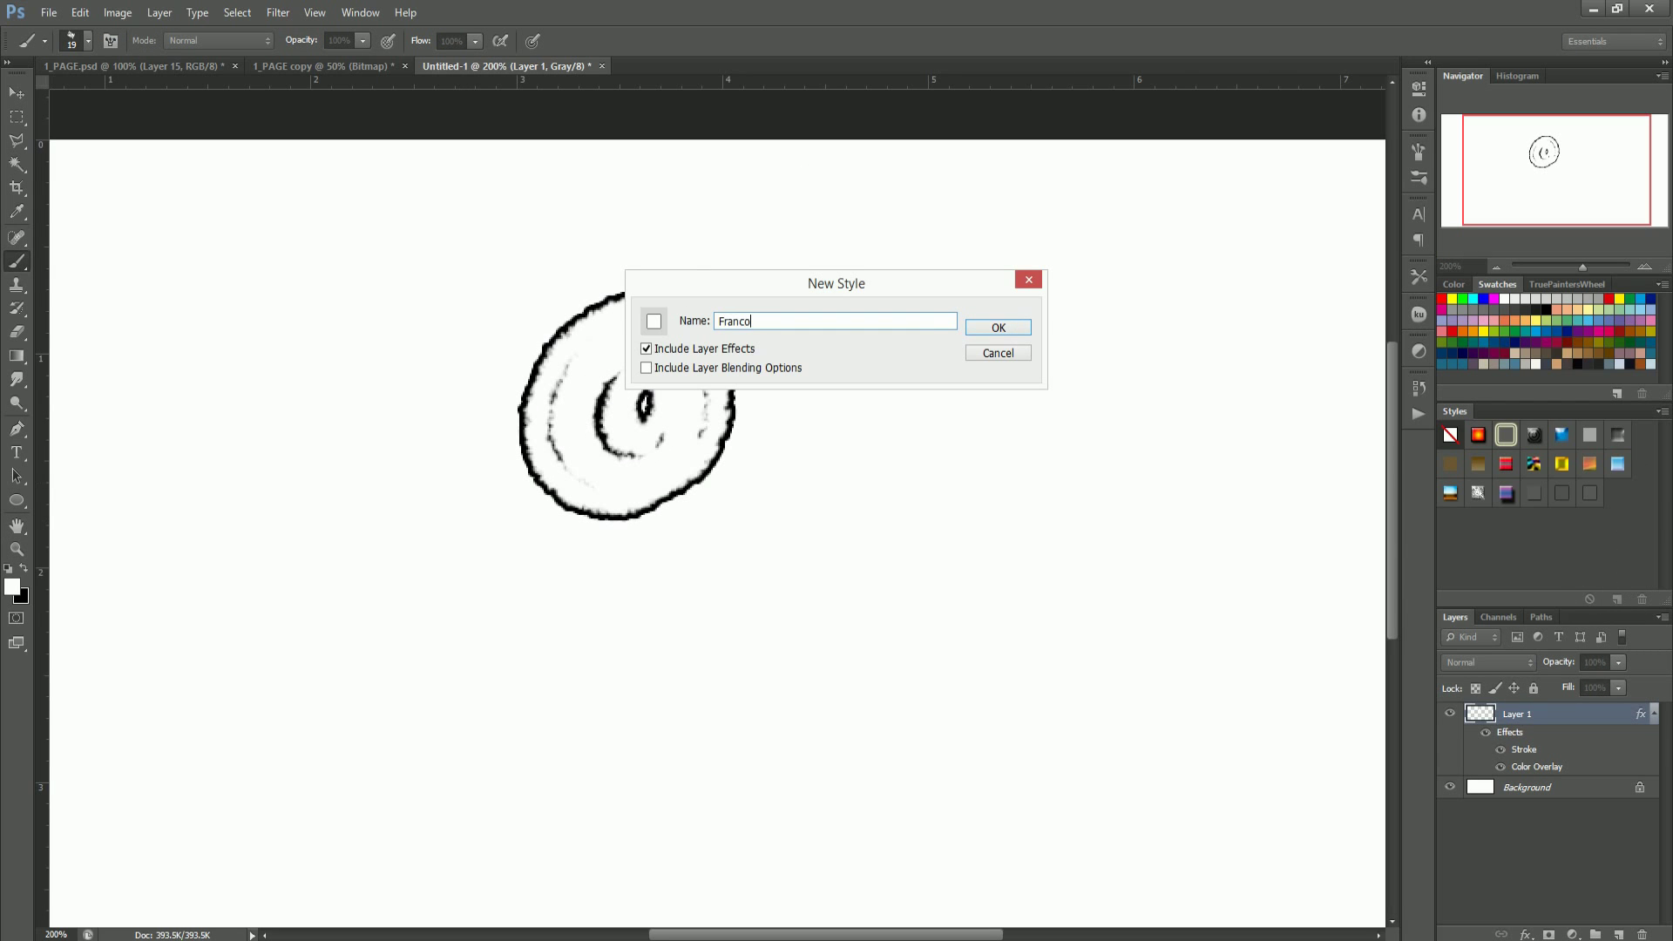
key(Return)
key(ctrl+Tab)
key(z)
alt+click(740, 424)
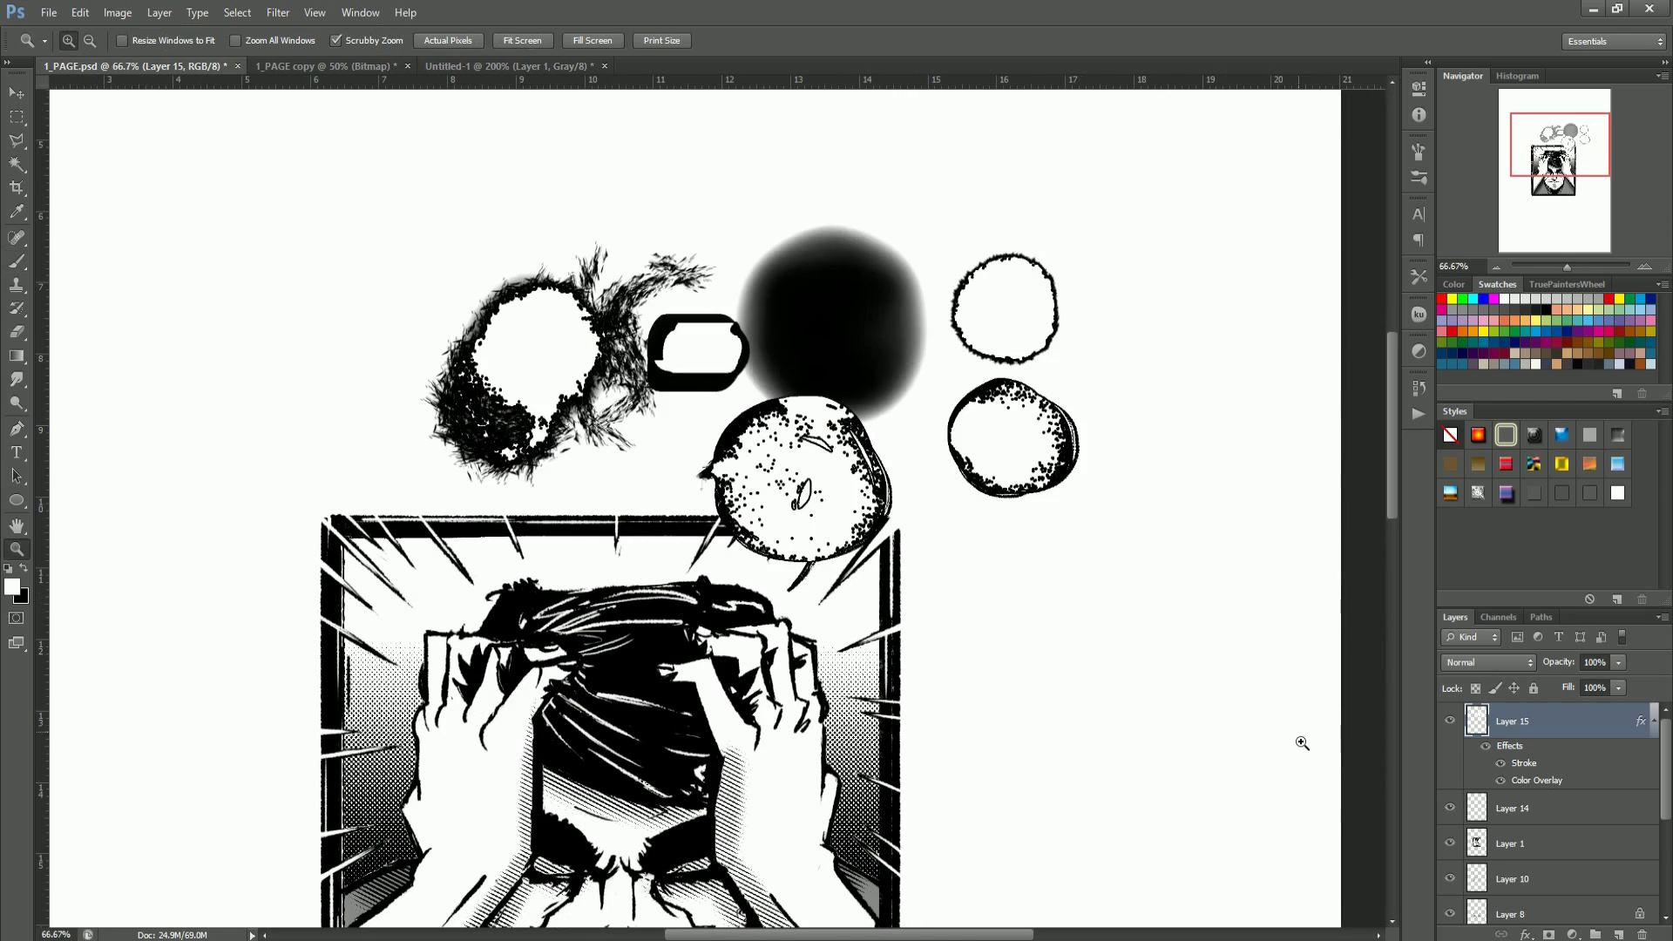
Step: Replace the bubble test layer with a new empty layer and choose the 100 px hard round brush preset
key(Delete)
click(1620, 934)
key(b)
click(88, 41)
double_click(204, 176)
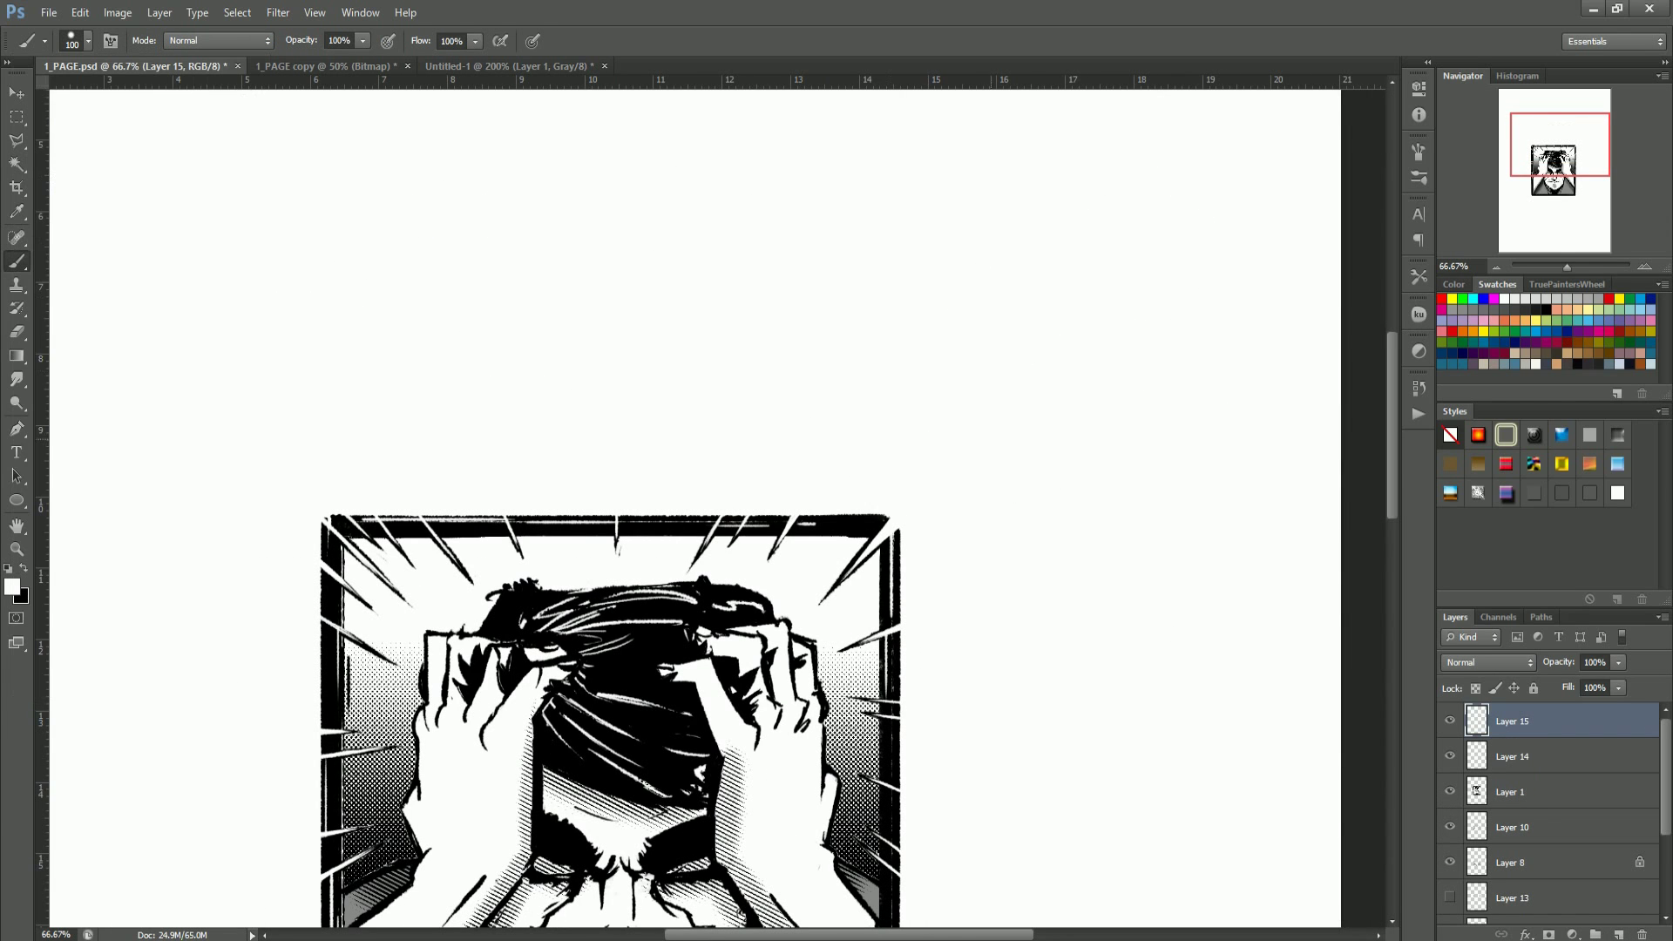
Step: Apply the saved outline style to Layer 15 and paint a smooth cloud-shaped bubble above the panel
click(1617, 492)
mouse_move(818, 329)
mouse_down()
mouse_move(837, 378)
mouse_move(859, 299)
mouse_move(872, 366)
mouse_move(688, 431)
mouse_move(806, 359)
mouse_move(715, 440)
mouse_move(766, 475)
mouse_move(899, 475)
mouse_up()
key(z)
click(884, 376)
key(ctrl+z)
key(b)
alt+right_click(863, 355)
key(z)
mouse_move(858, 357)
mouse_down()
mouse_move(740, 358)
mouse_move(950, 357)
mouse_move(915, 358)
mouse_up()
Step: Choose a textured brush preset and paint a bubble overlapping the upper left of the cloud bubble
key(b)
click(87, 41)
double_click(140, 349)
mouse_move(714, 218)
mouse_down()
mouse_move(641, 348)
mouse_move(654, 287)
mouse_move(710, 218)
mouse_move(758, 322)
mouse_up()
Step: Resize the textured brush and paint a wide speech bubble with a curved tail to the right of the cloud
alt+right_click(1013, 348)
mouse_move(1159, 309)
mouse_down()
mouse_move(1138, 477)
mouse_move(1235, 329)
mouse_move(1046, 459)
mouse_move(1195, 338)
mouse_move(1096, 607)
mouse_up()
alt+right_click(1113, 484)
drag(1131, 549, 1070, 618)
Step: Examine the outline and inner texture of the tailed speech bubble up close
key(z)
alt+click(1123, 623)
alt+click(1124, 624)
click(1172, 602)
click(1172, 601)
click(1195, 473)
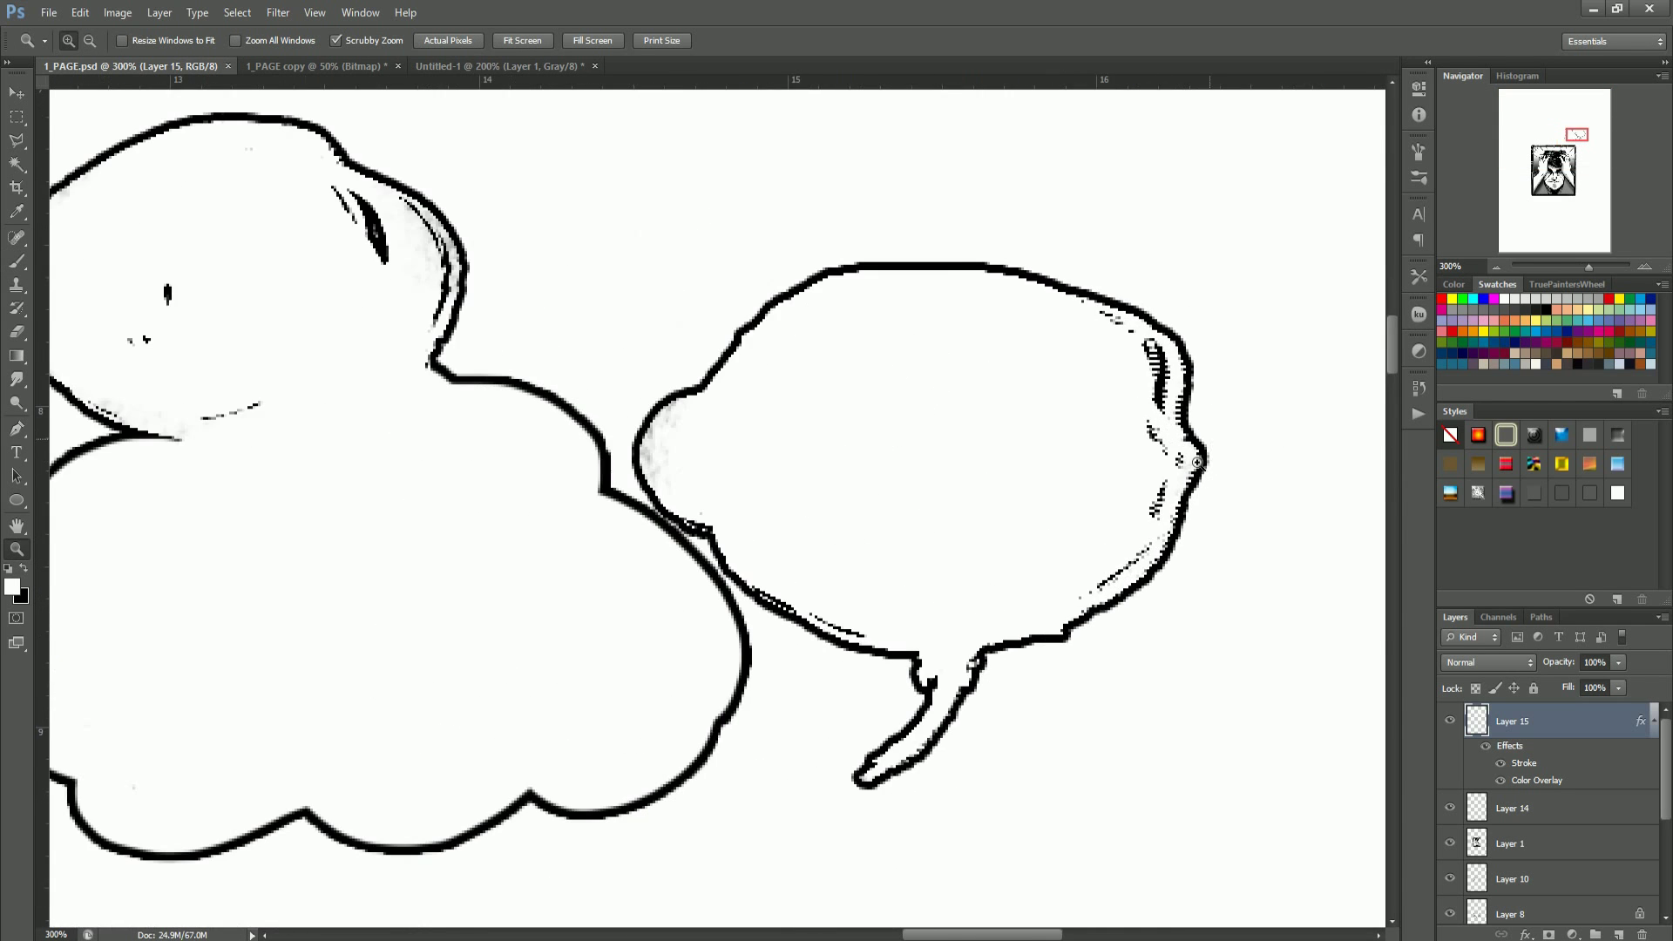
click(1215, 447)
alt+click(1130, 577)
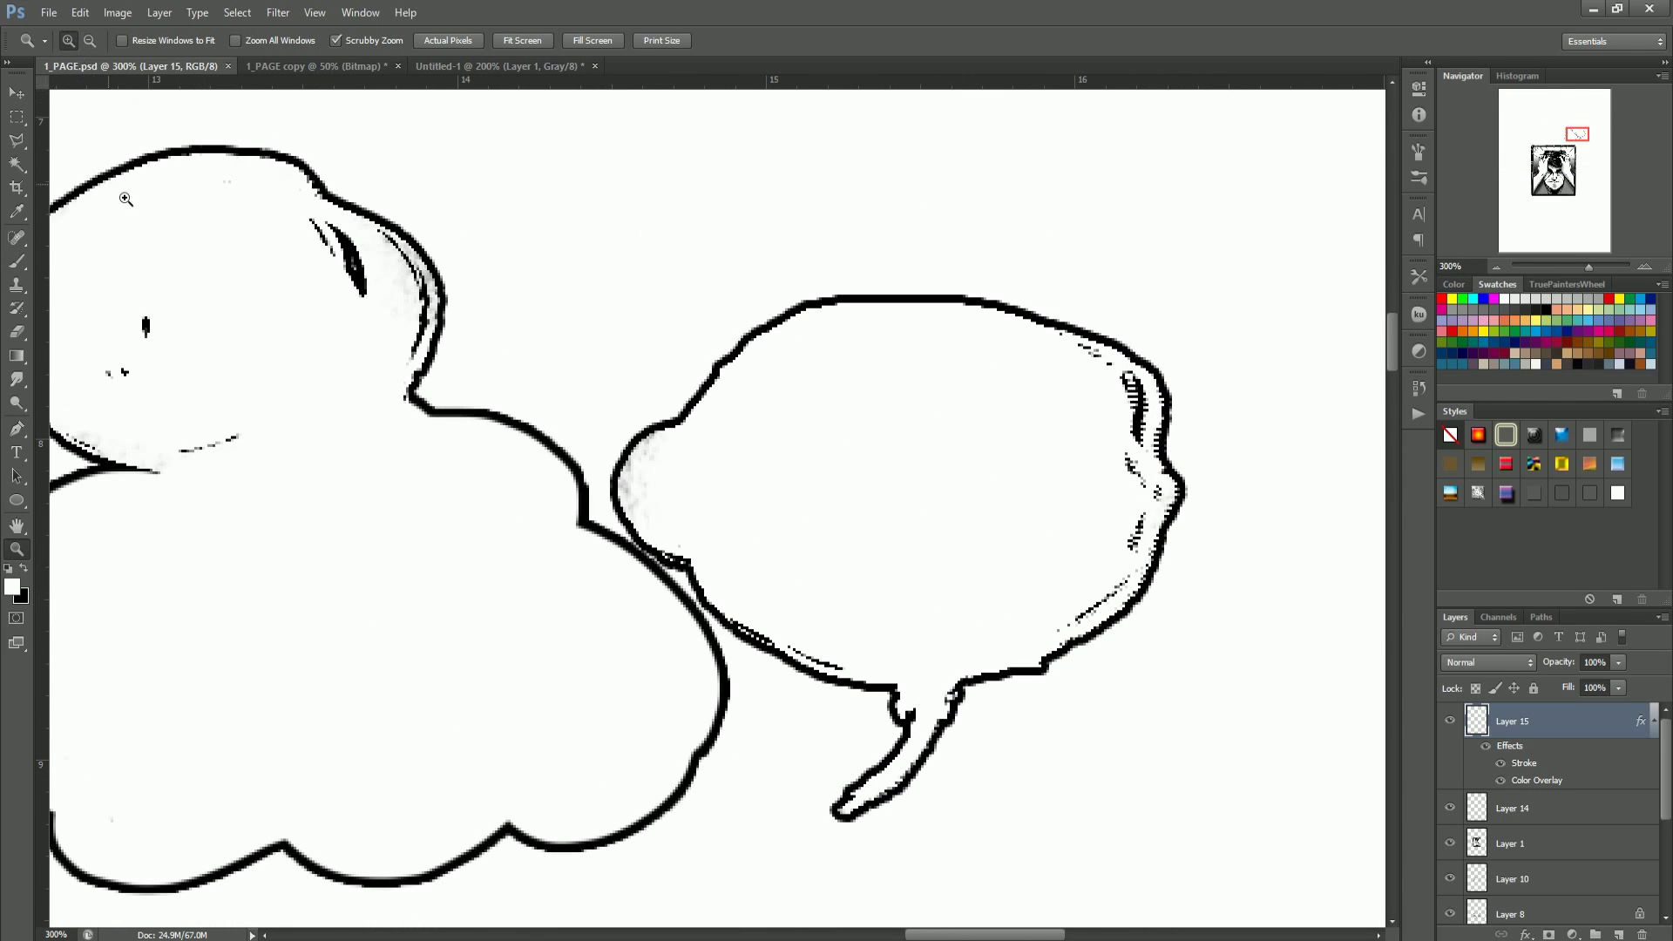
Step: Choose another textured brush preset and paint a rough-edged round bubble over the tailed bubble's upper left
key(b)
right_click(84, 159)
click(36, 208)
mouse_move(699, 200)
mouse_down()
mouse_move(654, 260)
mouse_move(833, 310)
mouse_up()
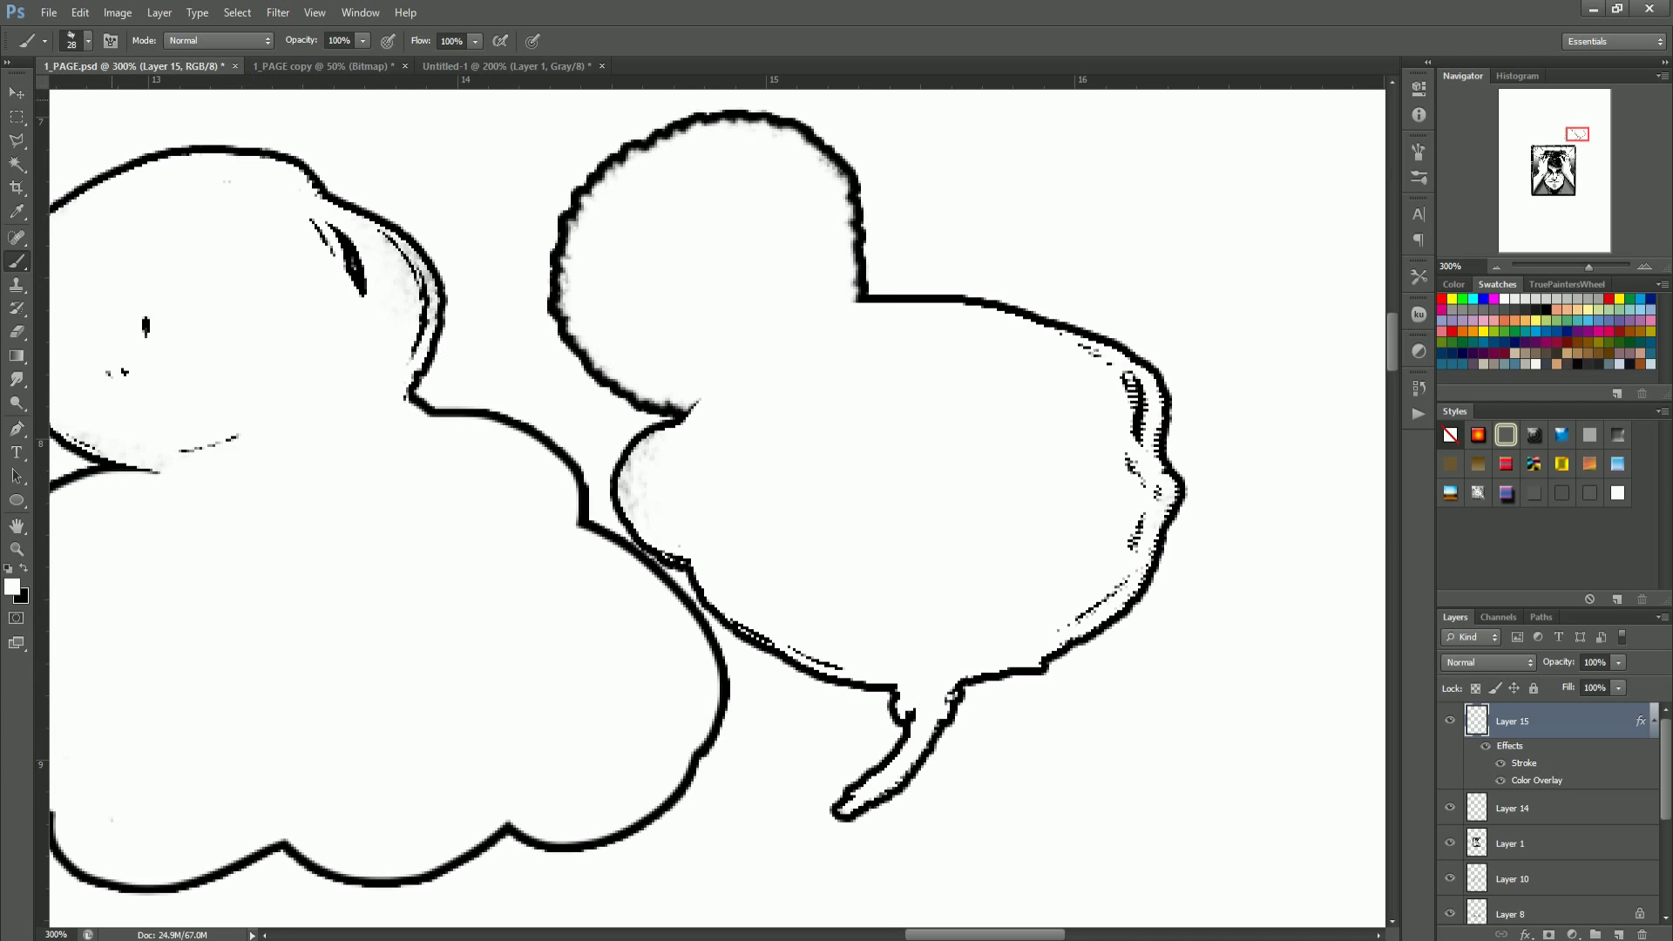
Step: Choose the 182 px spatter brush preset and scatter small outlined circles around the bubbles
click(87, 41)
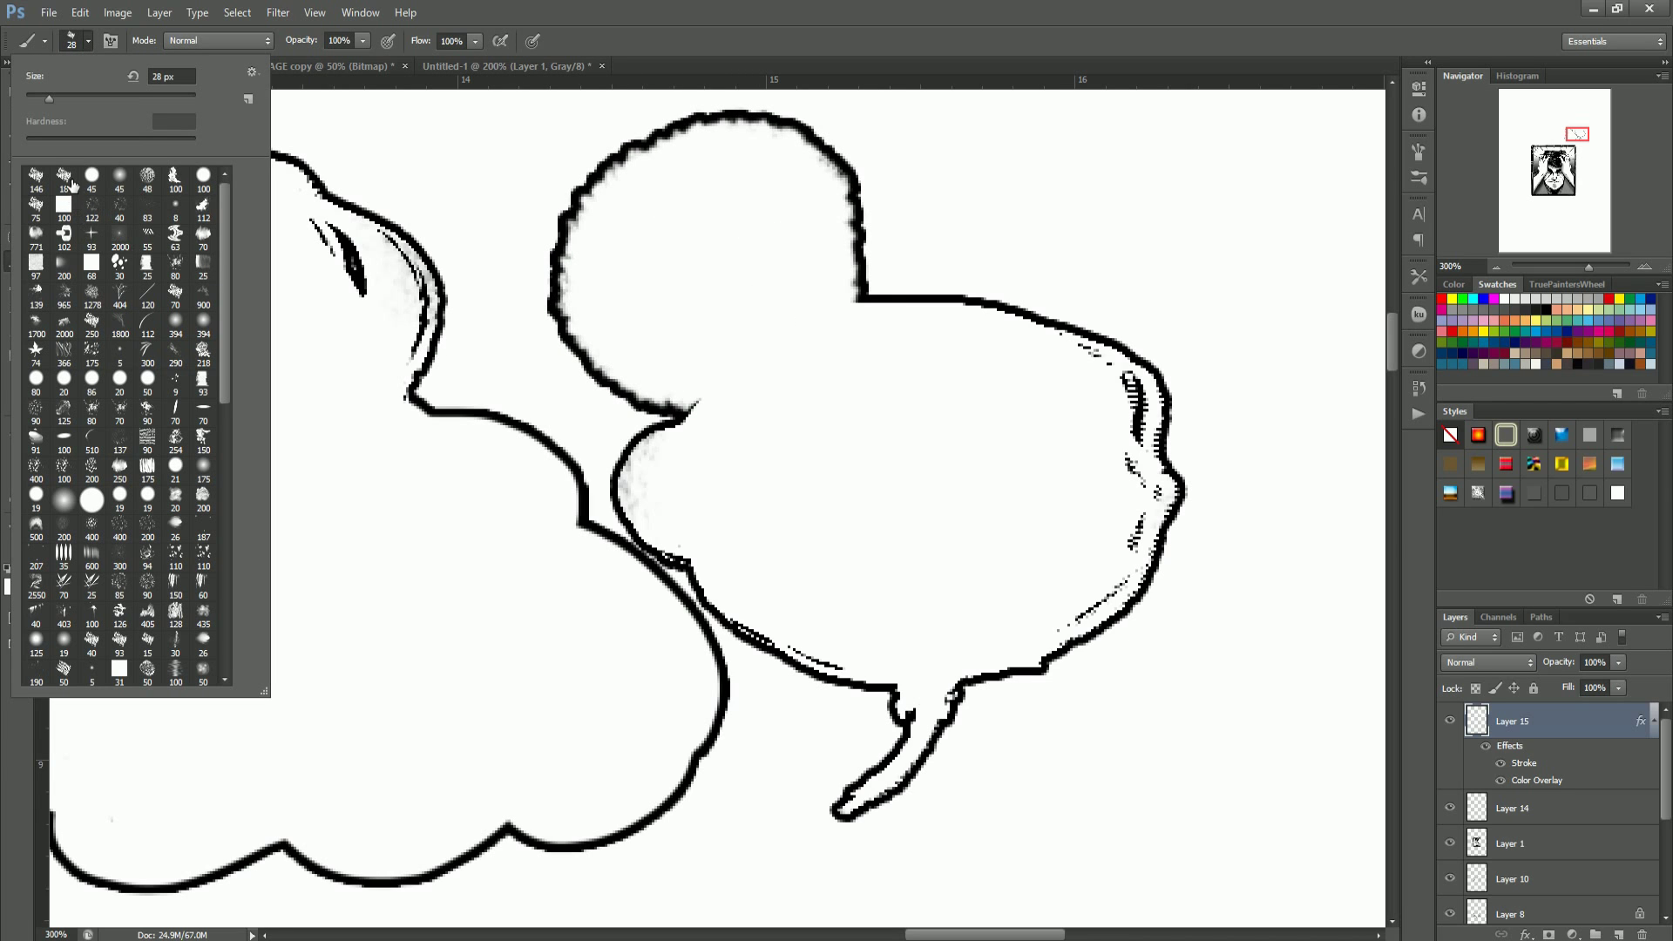
drag(225, 216, 269, 490)
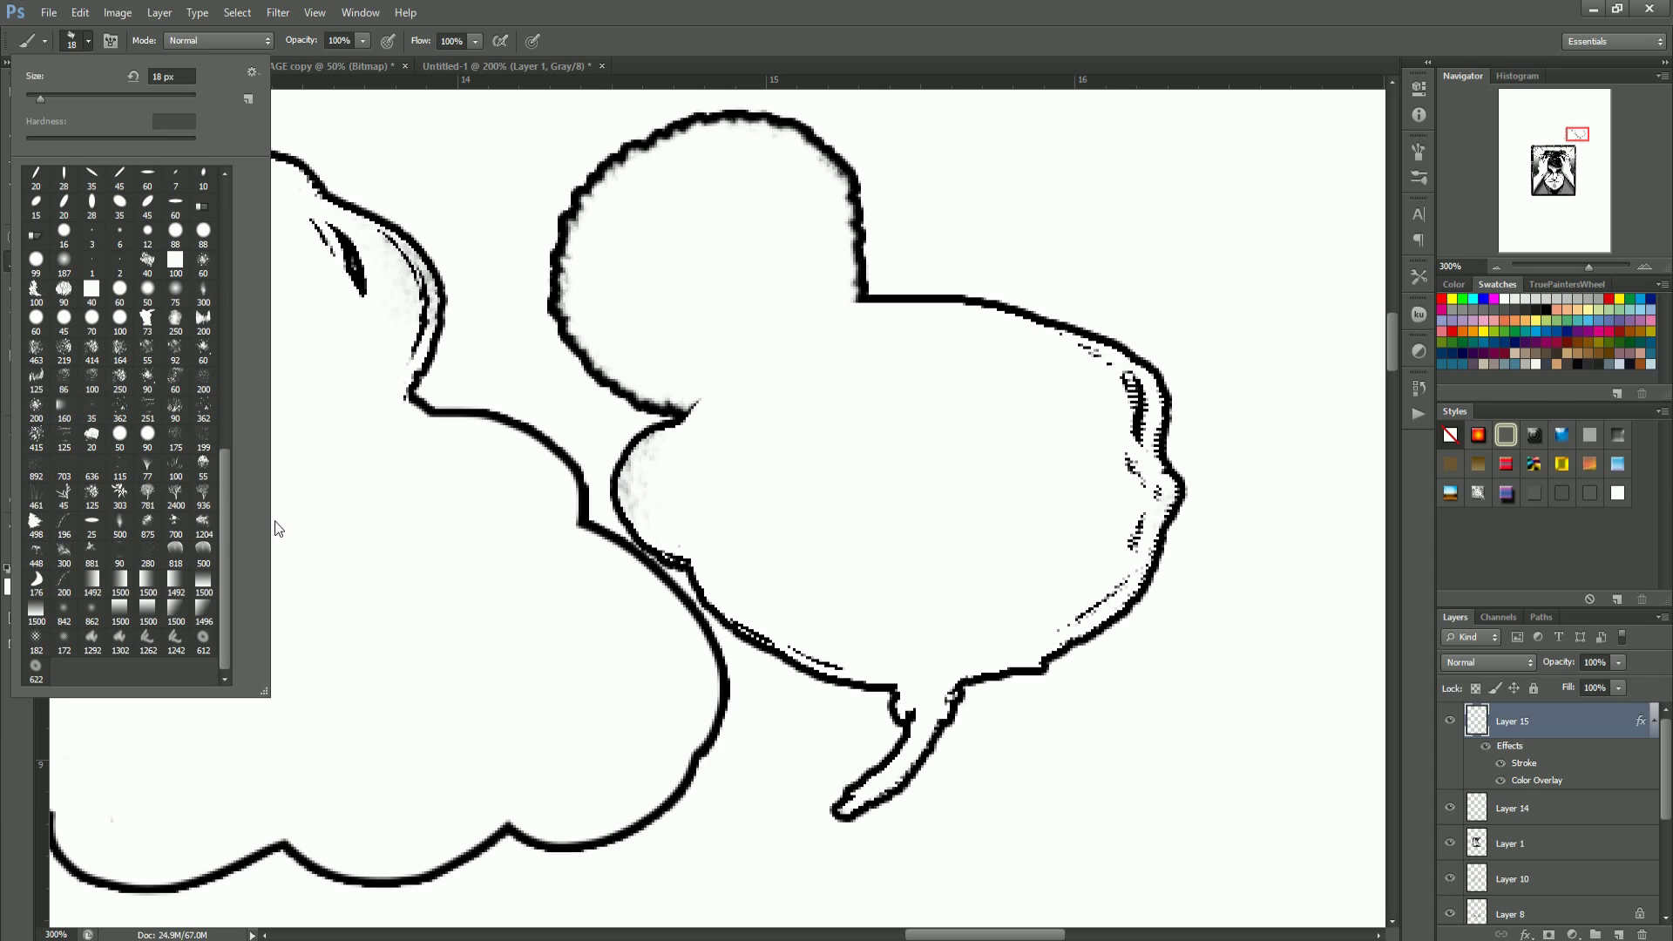
click(39, 636)
drag(828, 453, 911, 336)
Step: Choose a grainy brush preset and paint a mottled round shape between the left and right bubbles
click(88, 41)
click(63, 553)
click(147, 438)
drag(497, 262, 516, 325)
Step: Choose another brush preset from further down the list and paint a wide bubble over the speech bubble's tail
click(88, 41)
drag(226, 488, 227, 415)
click(146, 427)
mouse_move(815, 749)
mouse_down()
mouse_move(1139, 811)
mouse_move(1151, 772)
mouse_up()
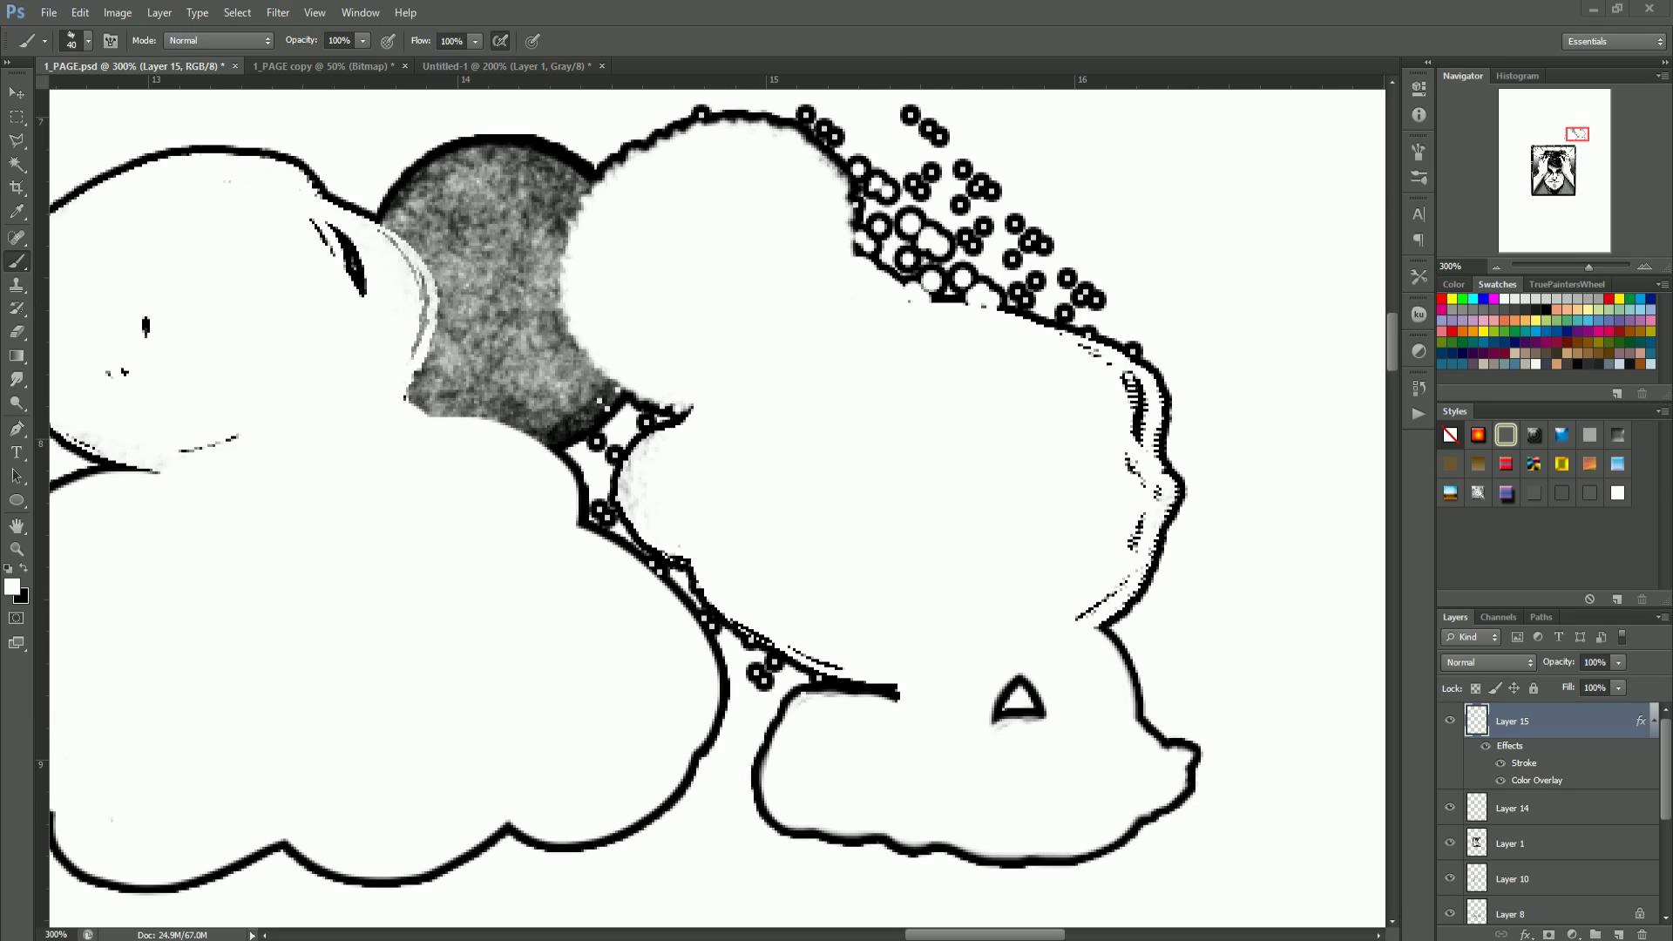
Step: Delete the layer with the brush tests and add a new empty layer on top
key(z)
key(ctrl+minus)
key(Delete)
click(1618, 934)
Step: Select the 18 px textured brush preset for painting on the new layer
key(b)
click(87, 40)
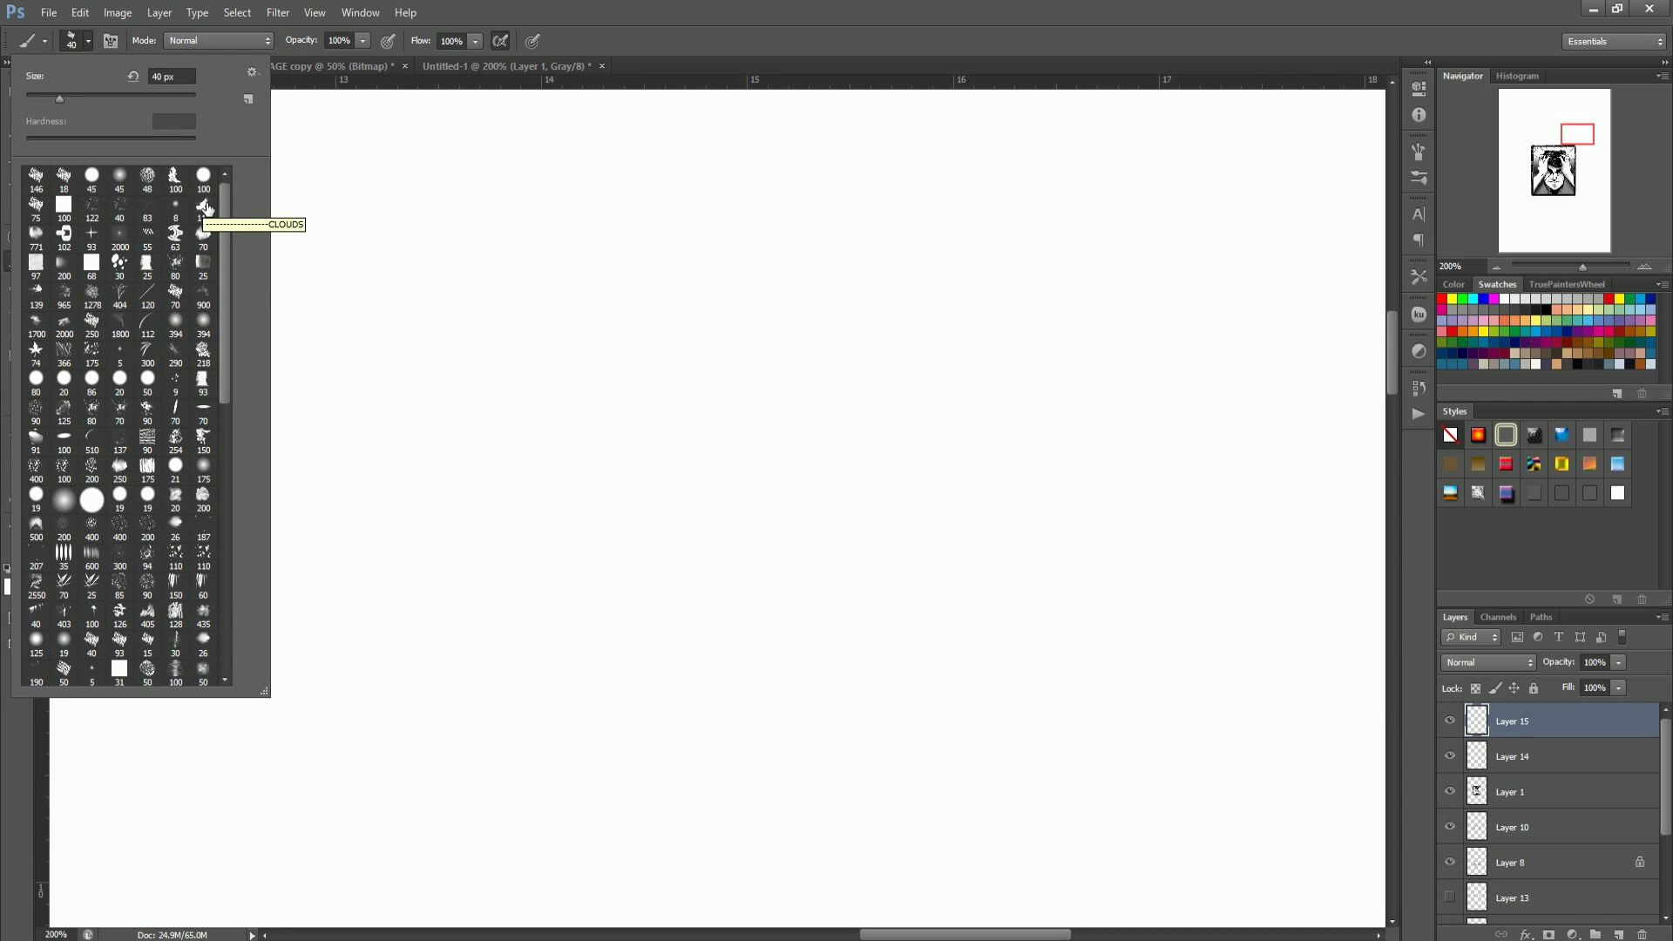
click(68, 179)
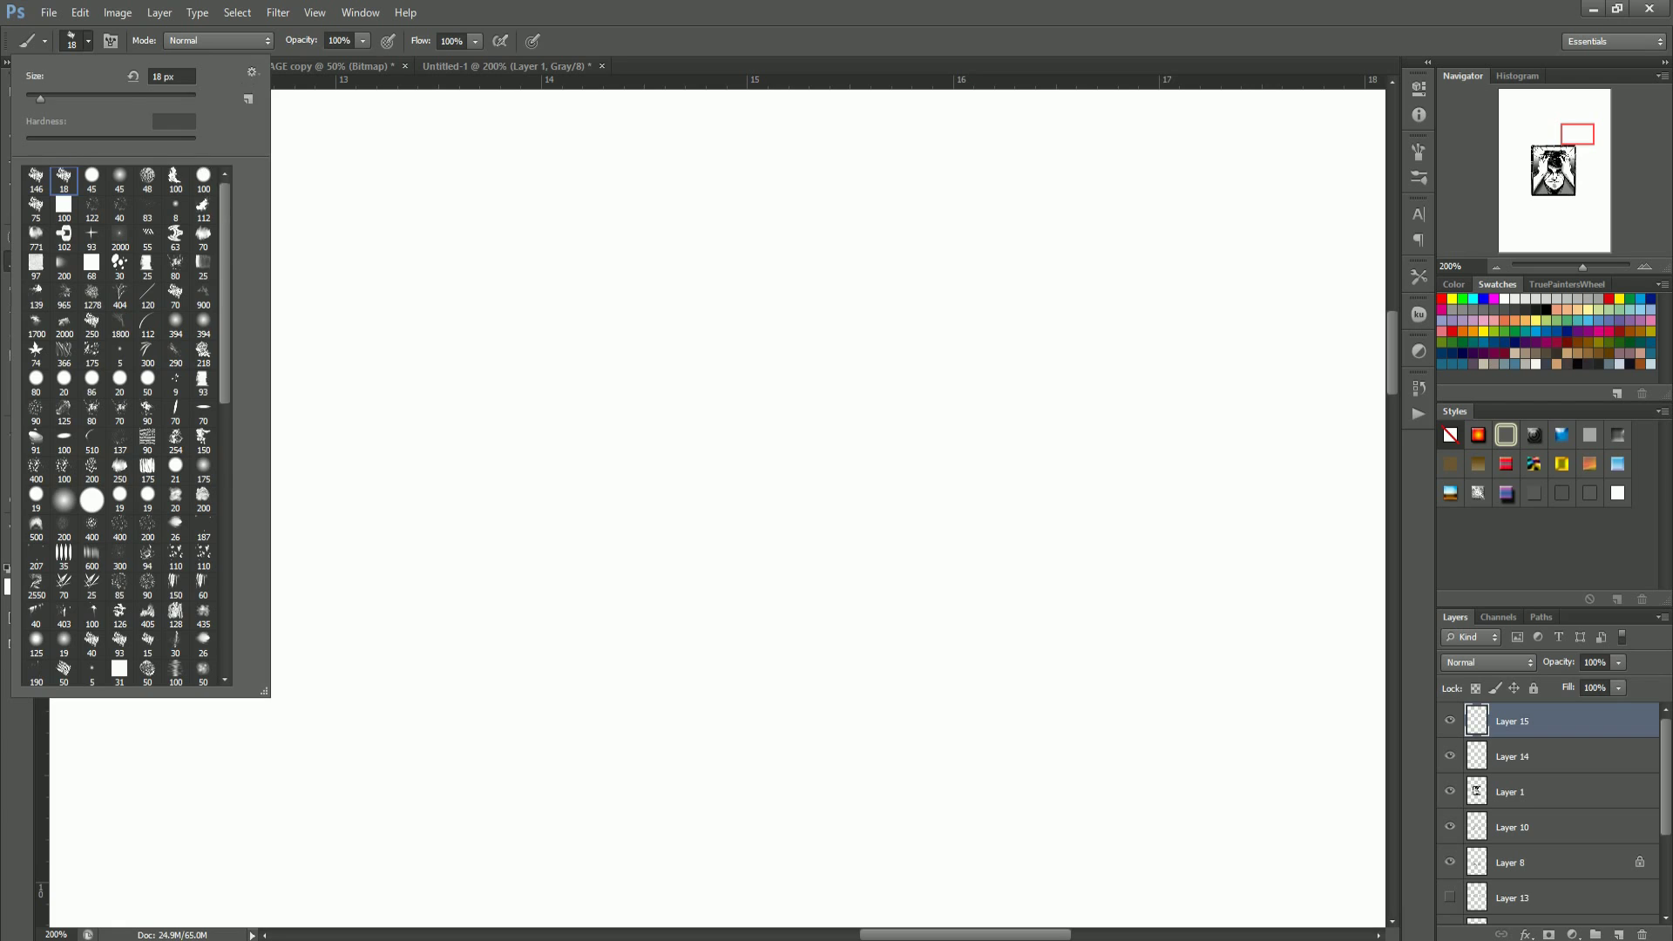
click(562, 453)
click(72, 42)
right_click(64, 176)
click(64, 174)
click(84, 40)
click(71, 40)
click(50, 16)
click(87, 40)
Step: Open the Preset Manager for brushes and load a brush set file from the Brushes folder
click(251, 72)
click(317, 269)
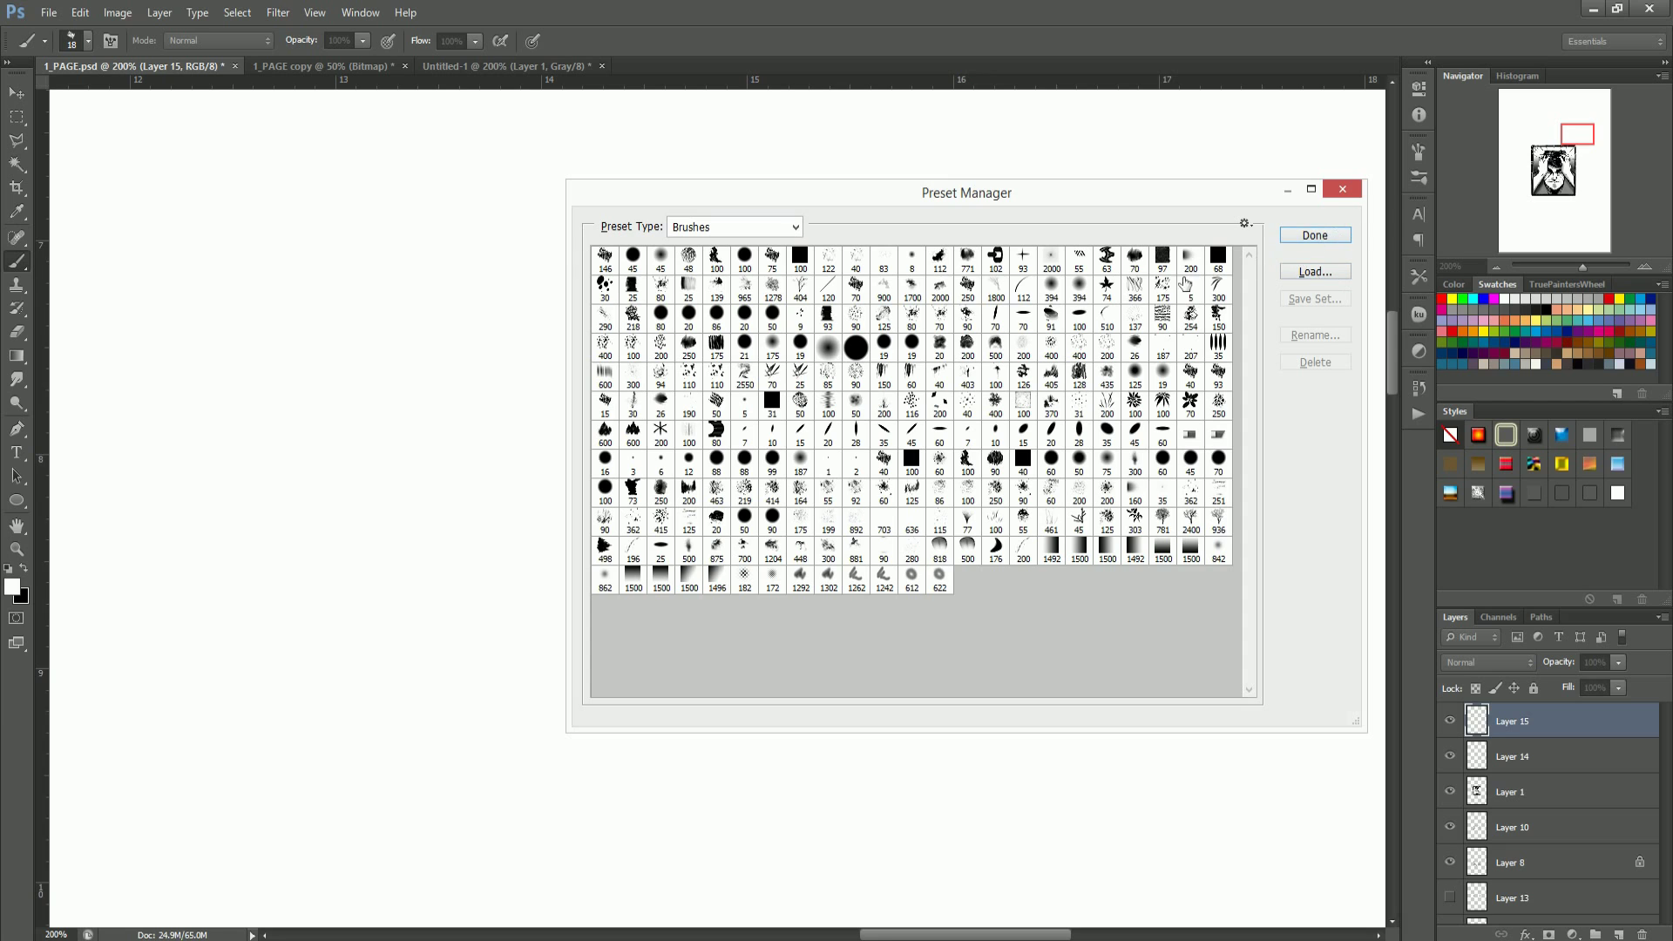
click(794, 226)
click(835, 333)
click(1315, 271)
double_click(814, 296)
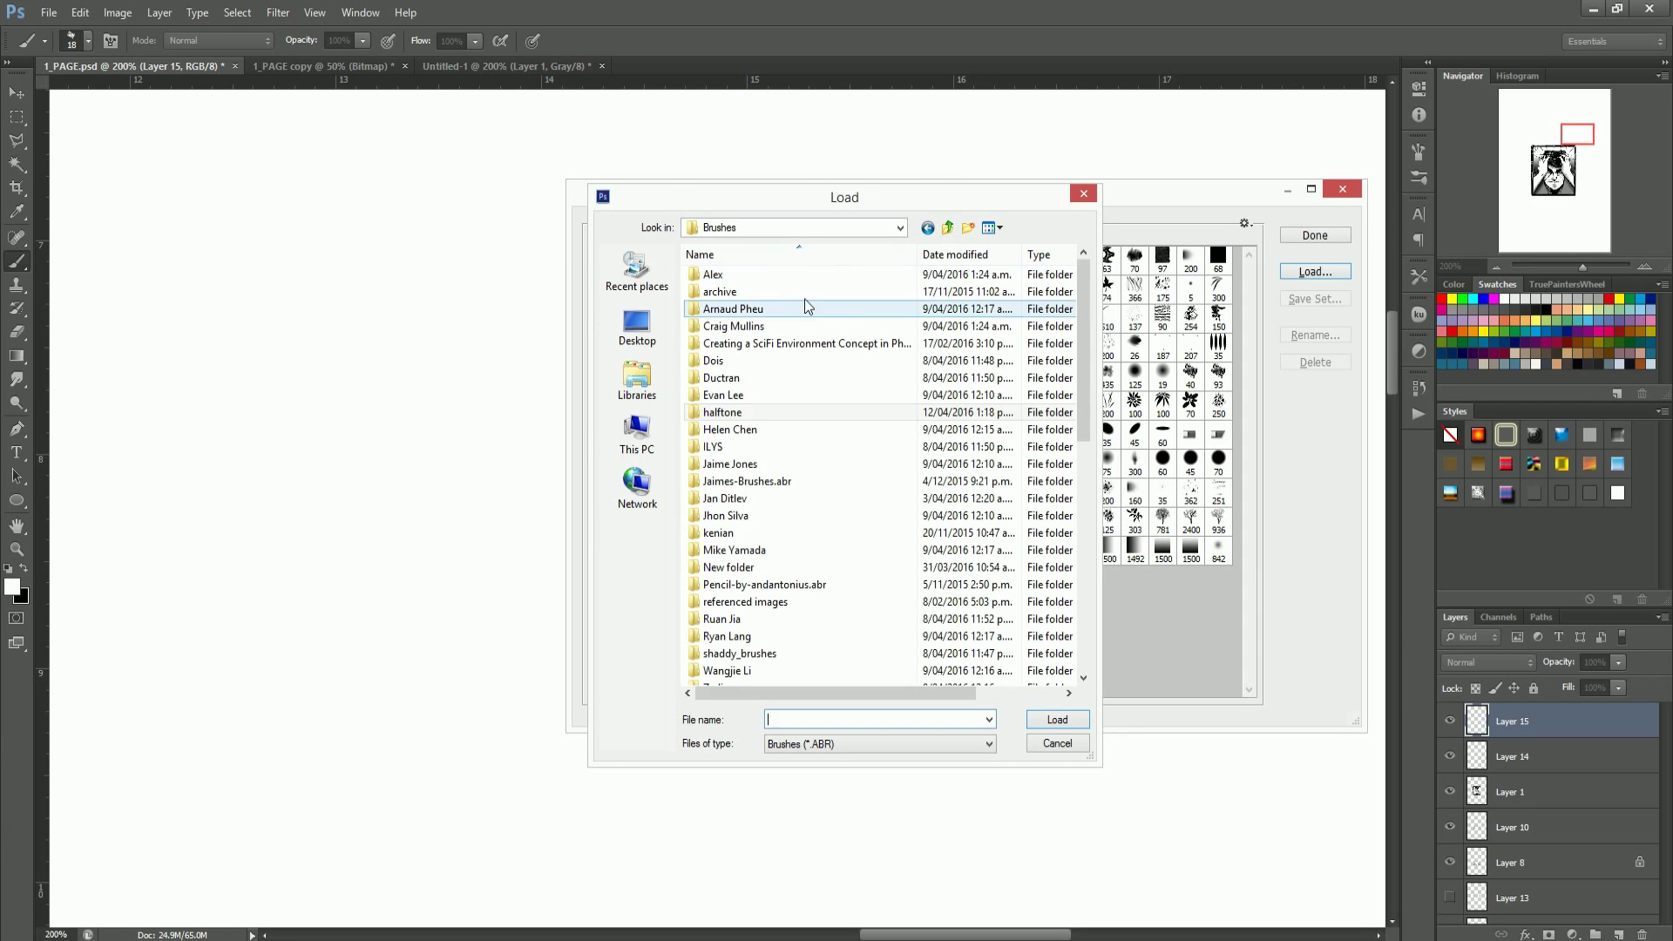
scroll(814, 470, down, 5)
click(801, 481)
click(1056, 720)
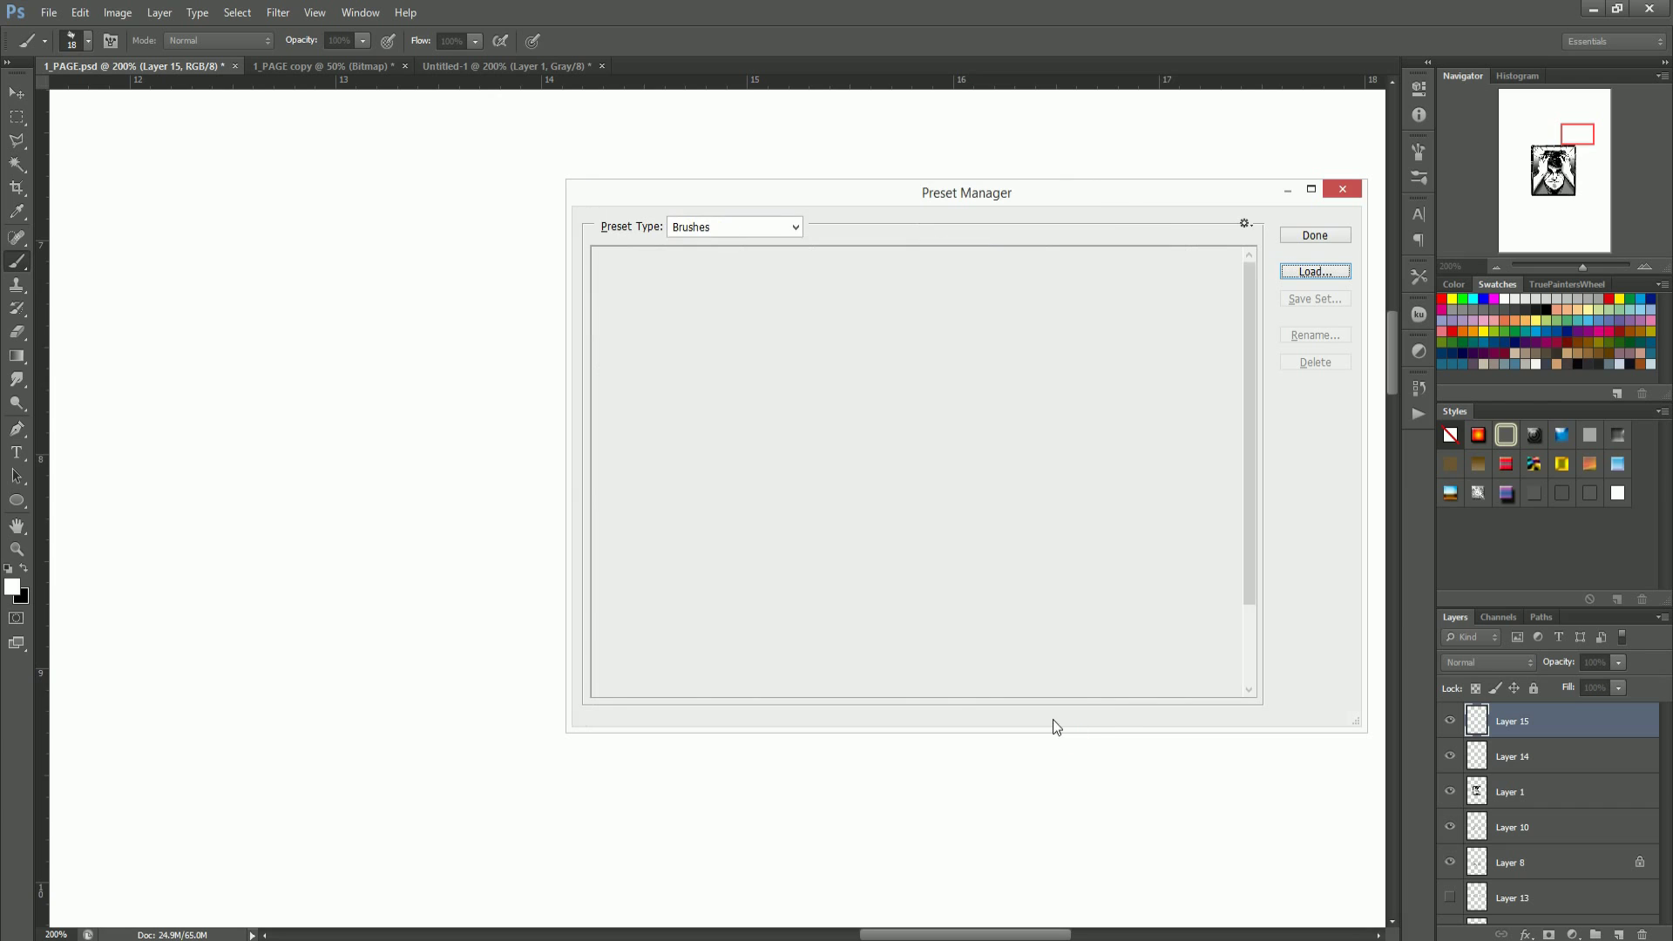
Step: Delete all brush presets in the Preset Manager and close it
scroll(1077, 689, down, 1)
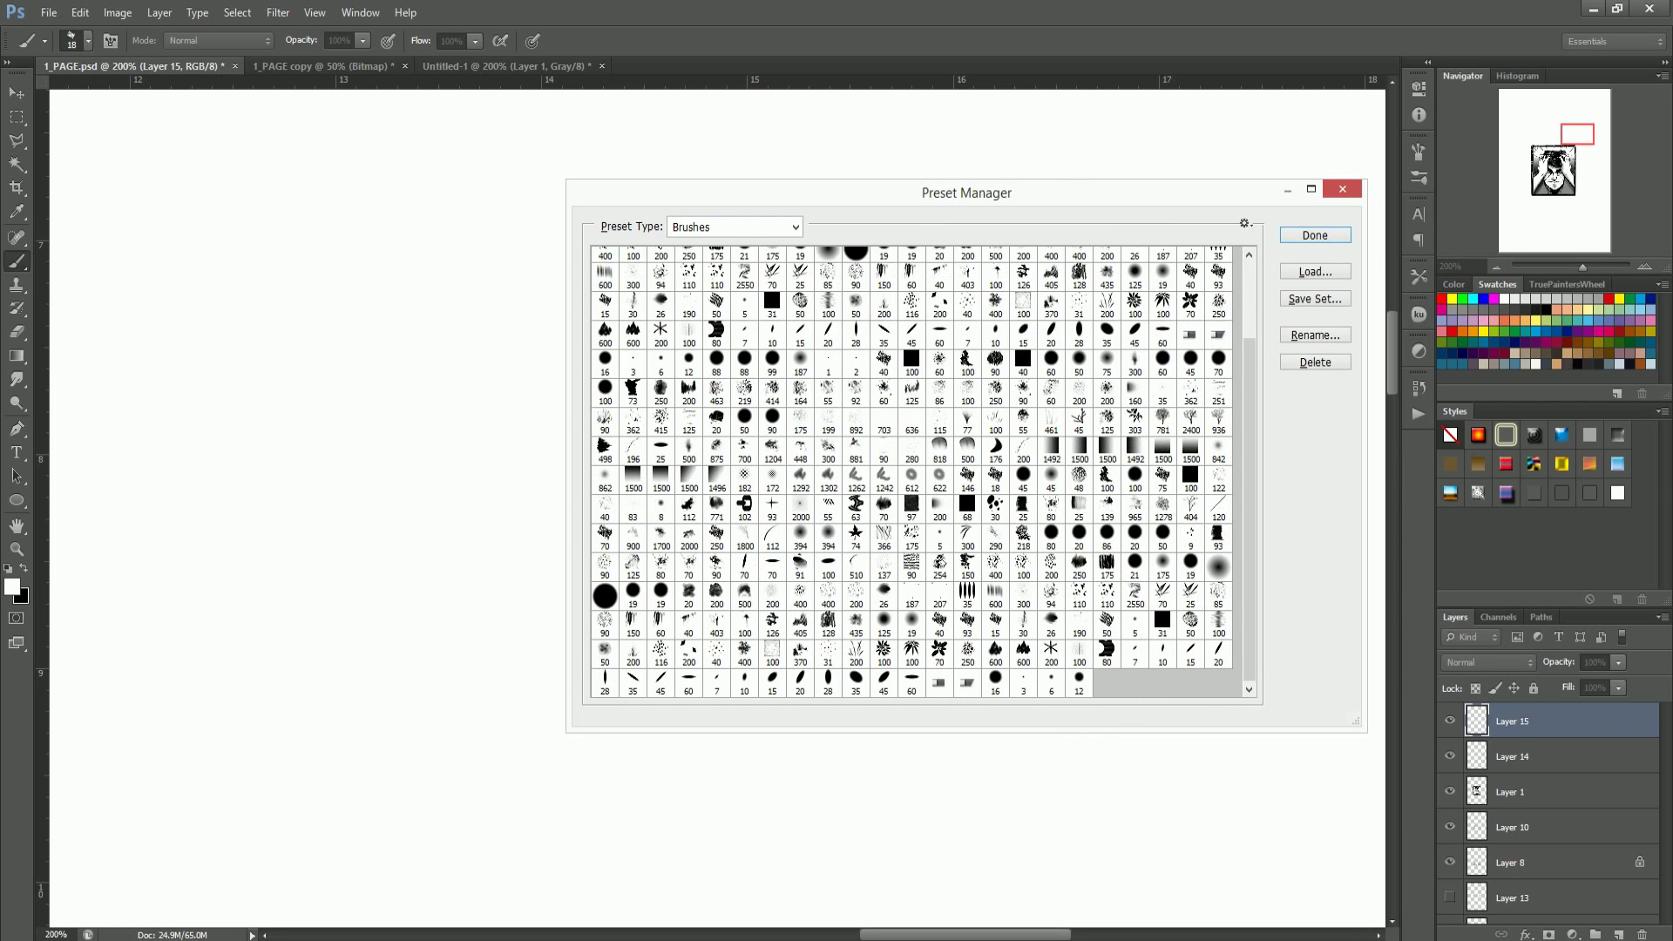
shift+click(1077, 682)
click(1315, 362)
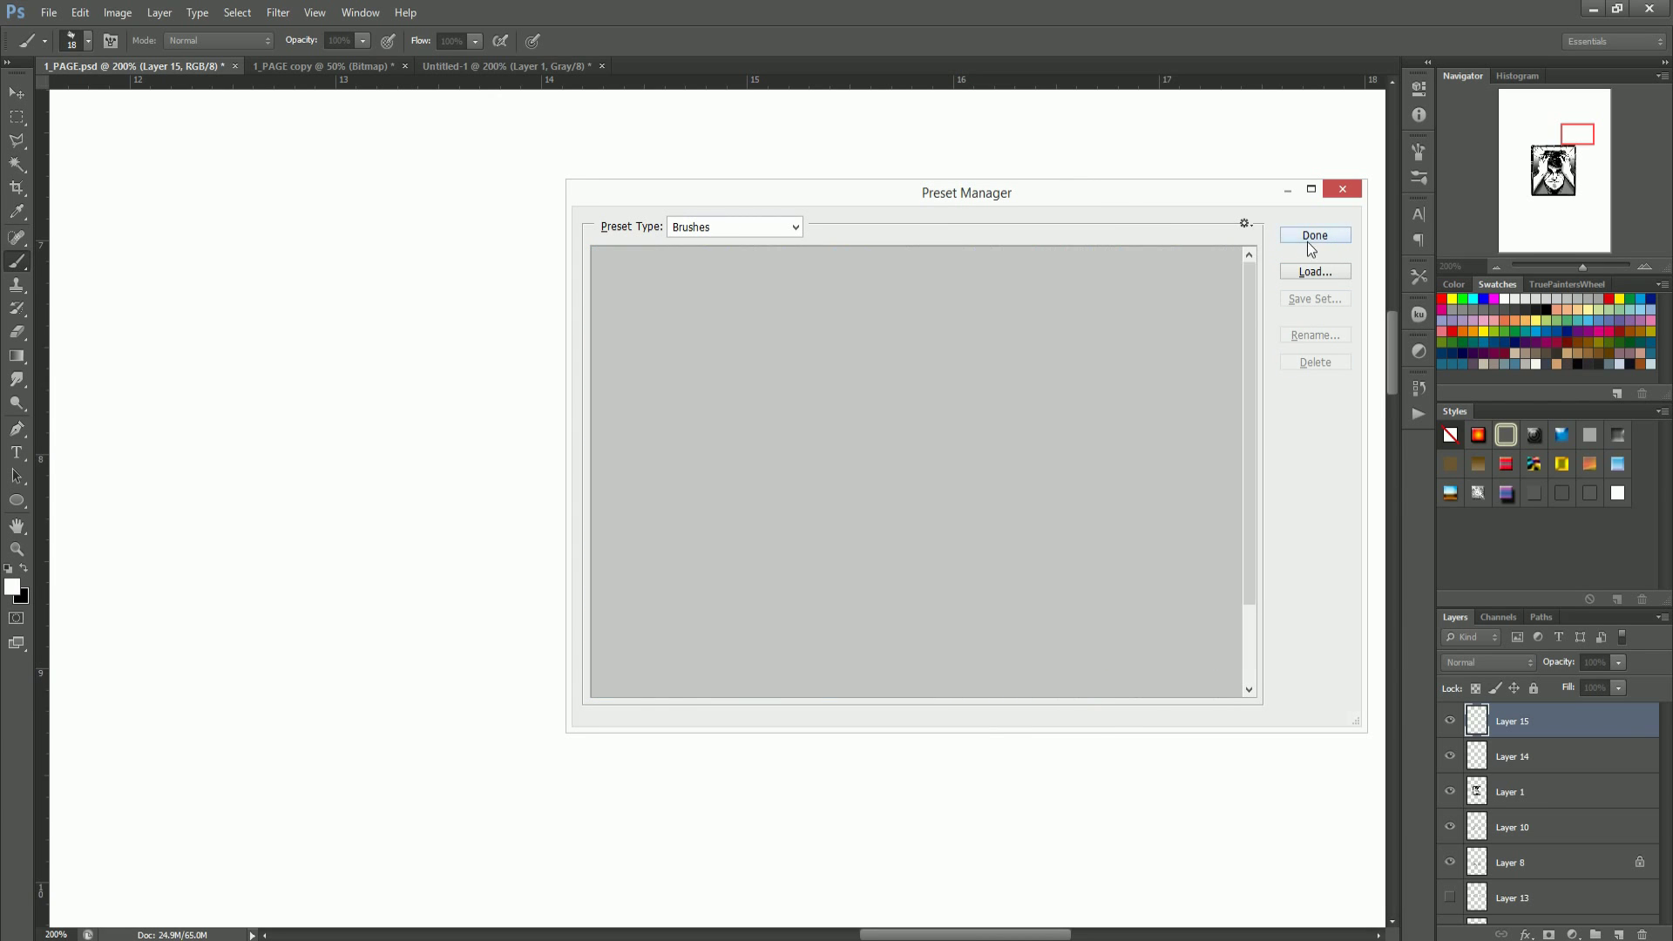
click(1315, 235)
Step: Load a brush set file from the Brushes folder into the empty brush preset list
click(88, 40)
click(244, 73)
click(334, 269)
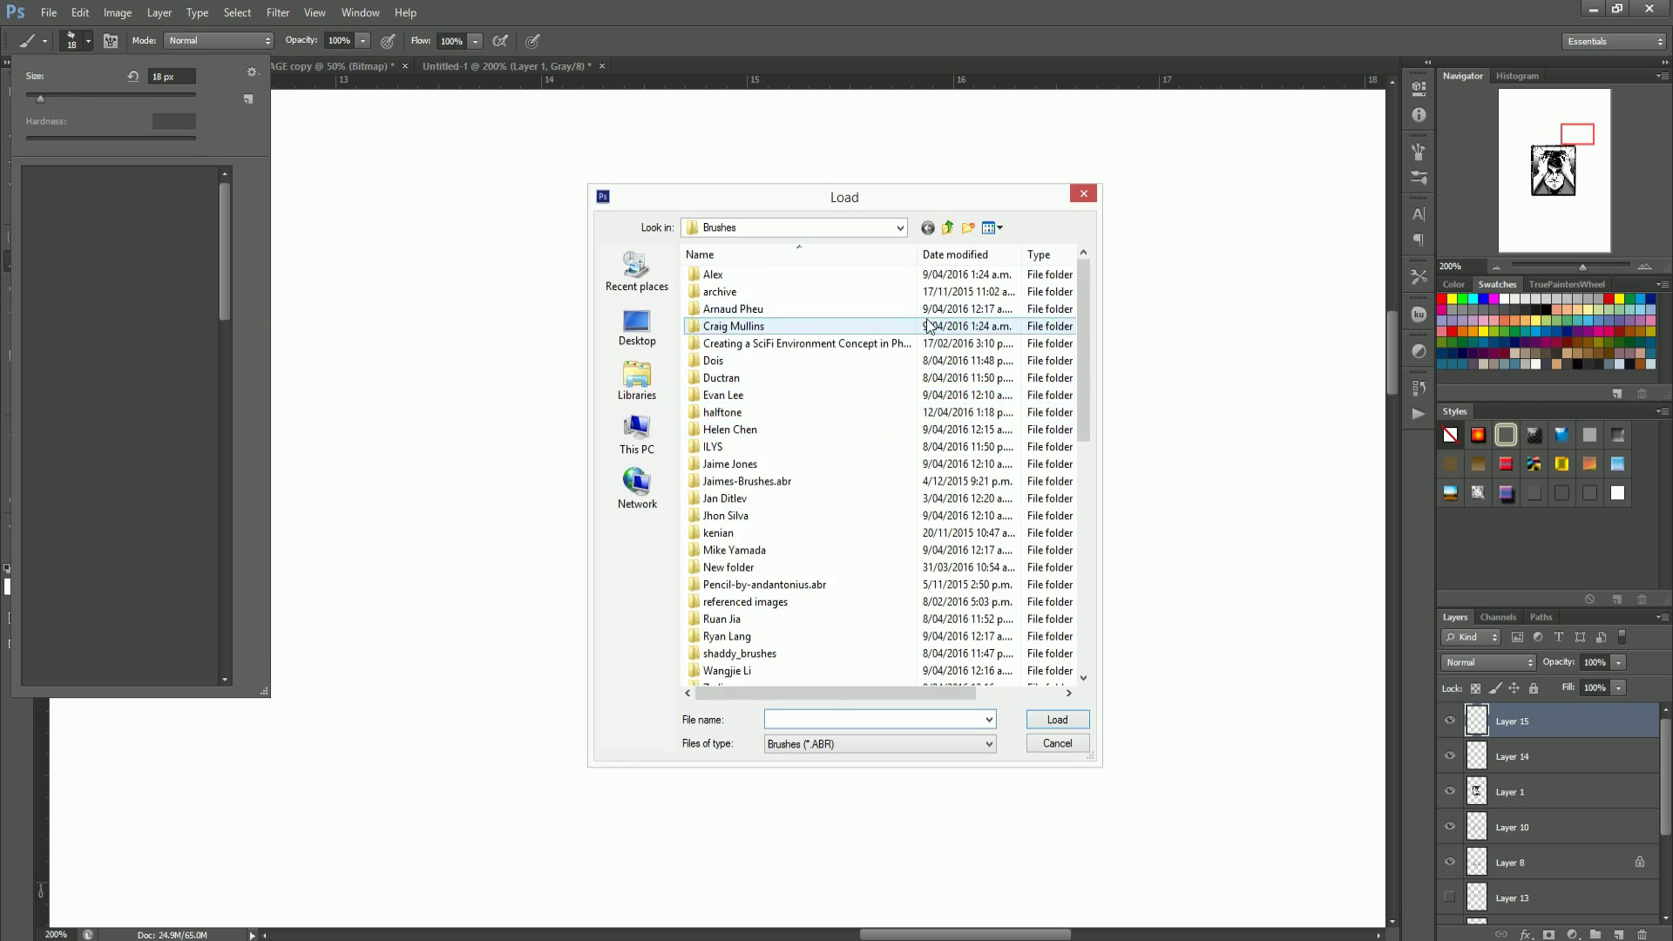
scroll(781, 488, down, 10)
click(781, 499)
click(1055, 720)
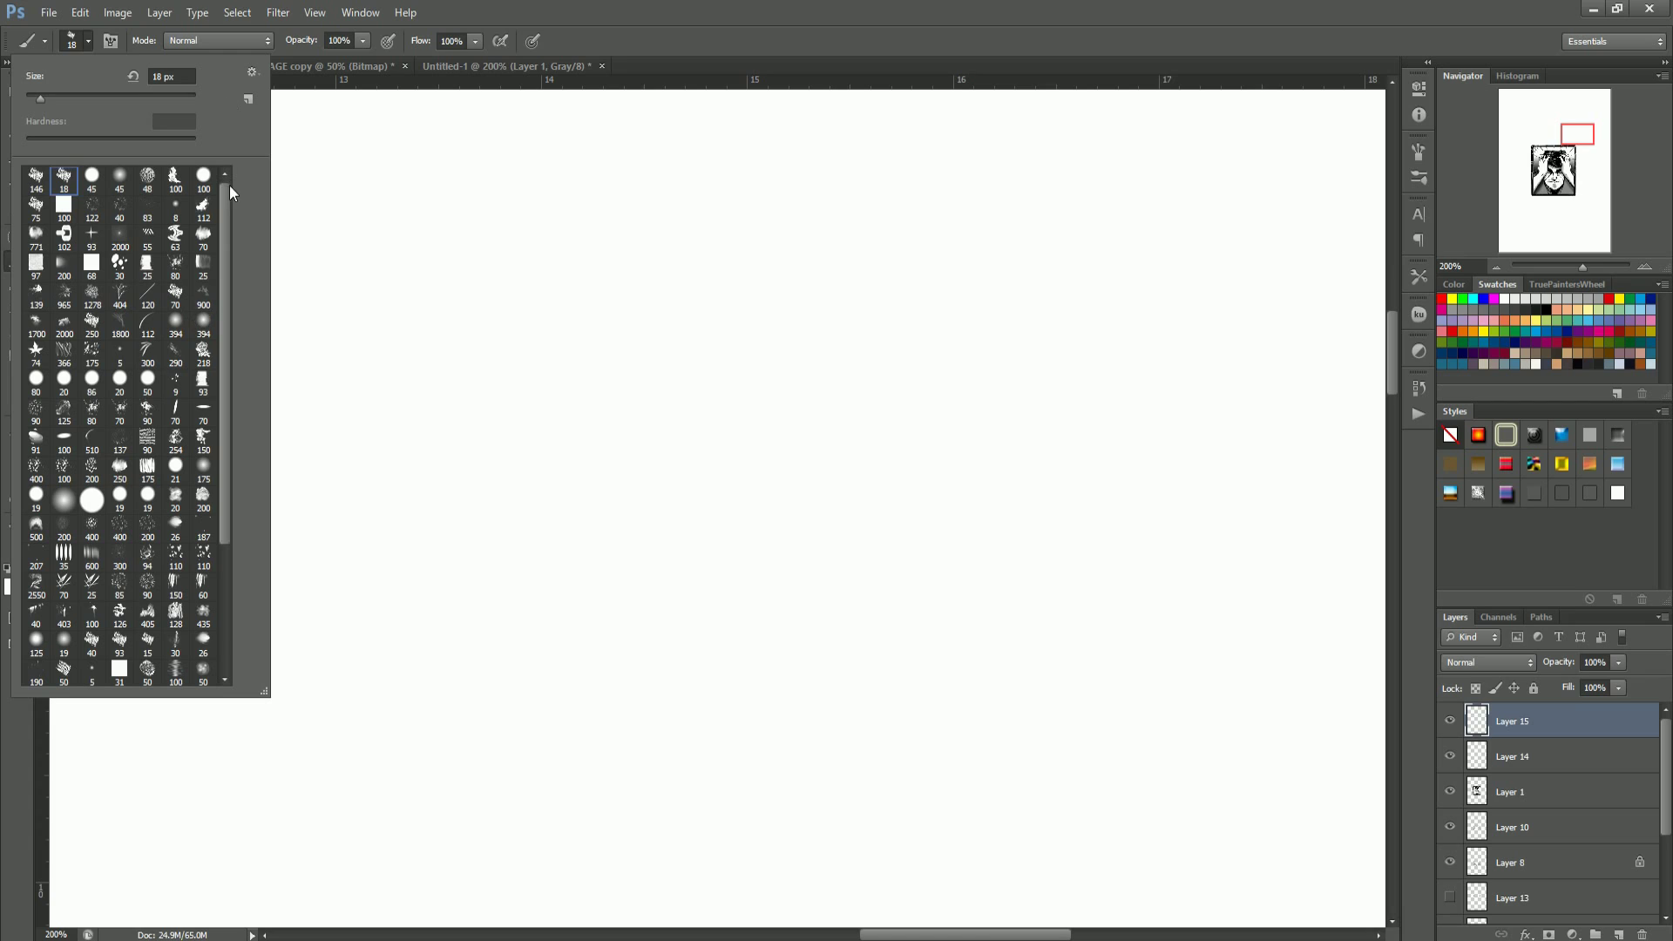
Step: Choose the 75 px brush preset, set the foreground colour to black, and undo a test stroke
right_click(70, 177)
click(172, 112)
double_click(35, 204)
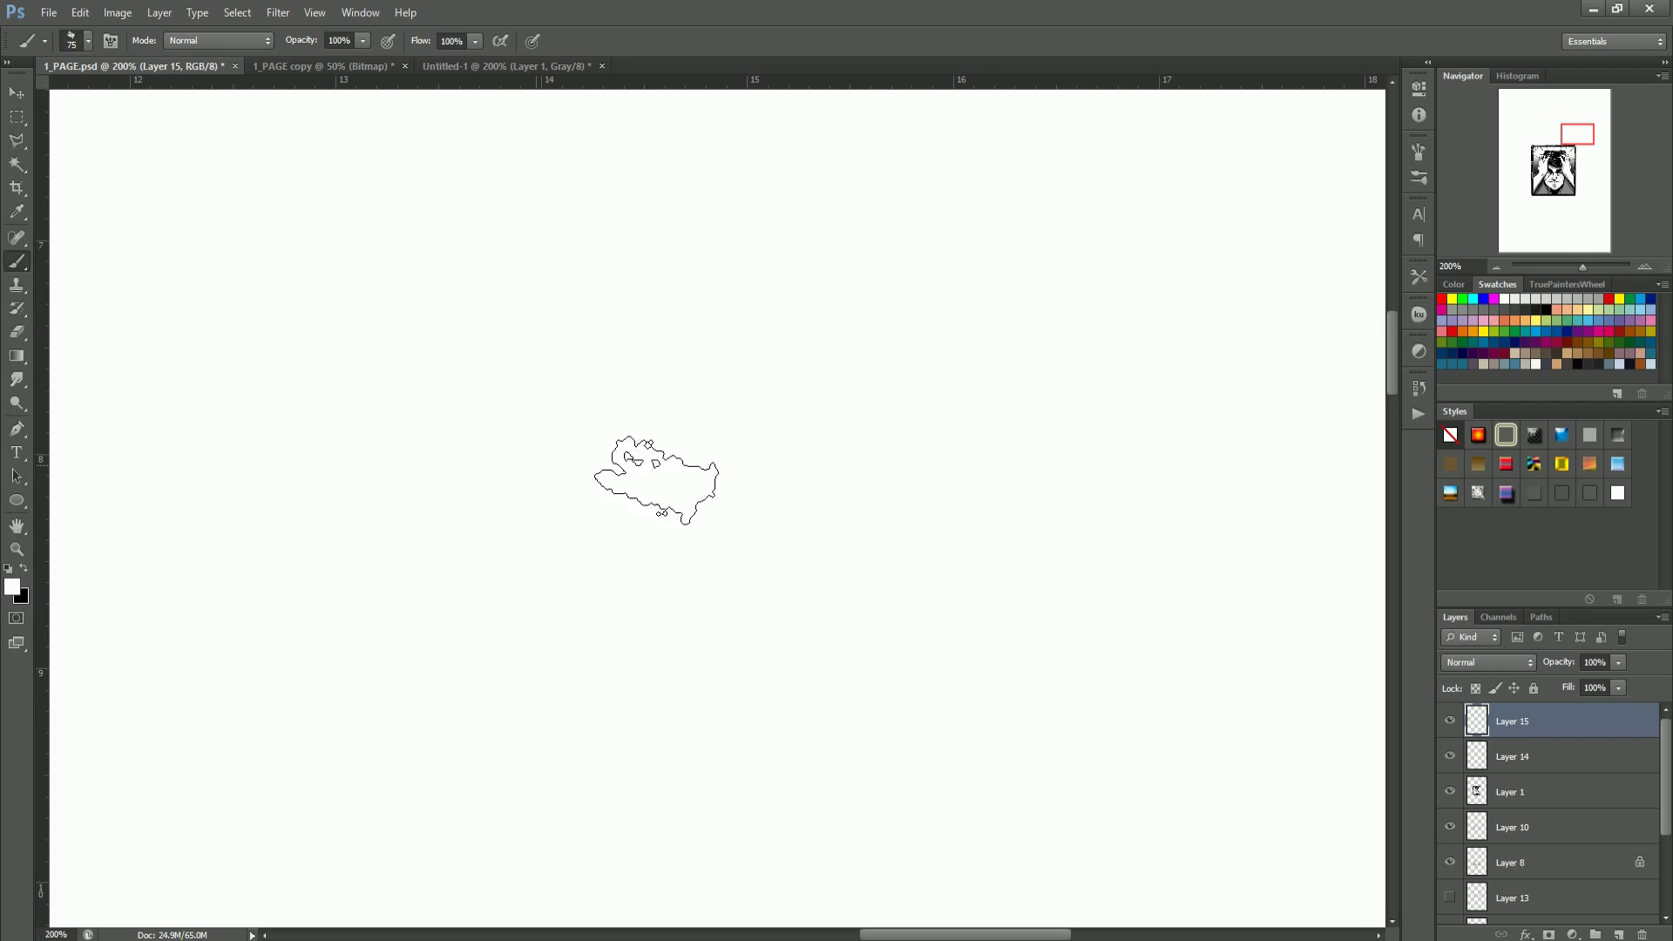
click(1546, 311)
drag(728, 328, 840, 605)
key(ctrl+z)
Step: Try a diagonal test stroke with the 146 px textured brush preset and undo it
click(88, 42)
double_click(35, 179)
drag(590, 252, 850, 558)
key(ctrl+z)
Step: Choose another textured brush preset, try strokes on the blank canvas, and undo them
click(89, 46)
click(71, 40)
double_click(49, 184)
drag(709, 322, 837, 662)
key(ctrl+z)
click(755, 381)
key(ctrl+z)
drag(538, 310, 506, 338)
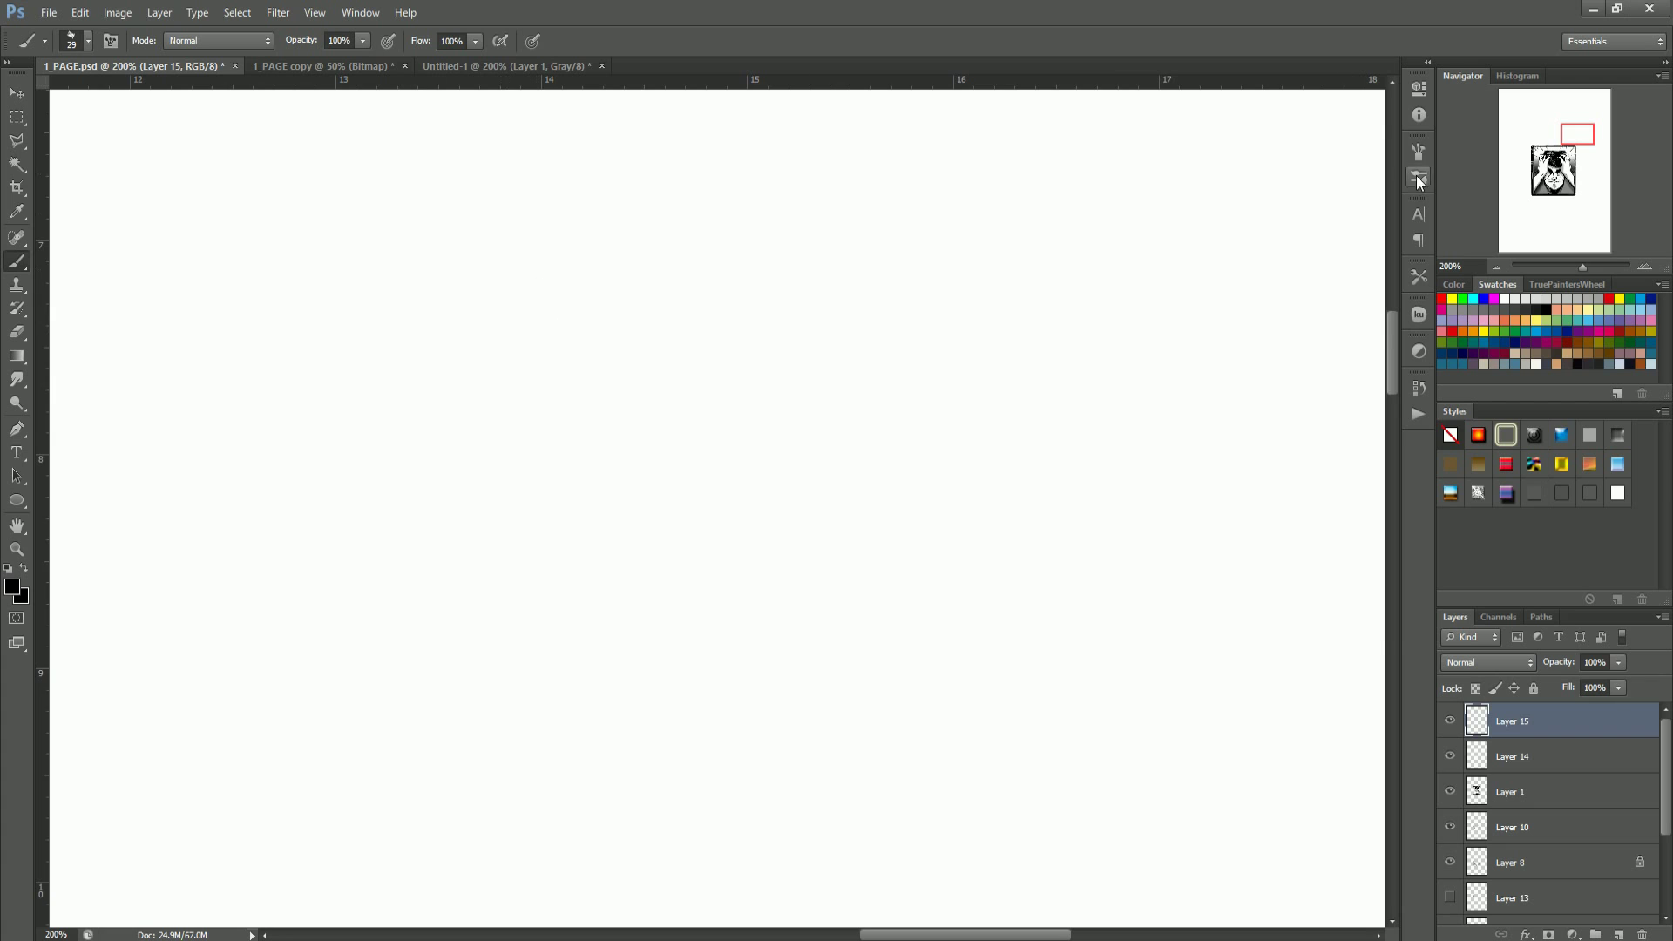
Step: Turn off the brush's Dual Brush and Smoothing options, testing strokes on the canvas and undoing them
click(1419, 156)
click(1128, 260)
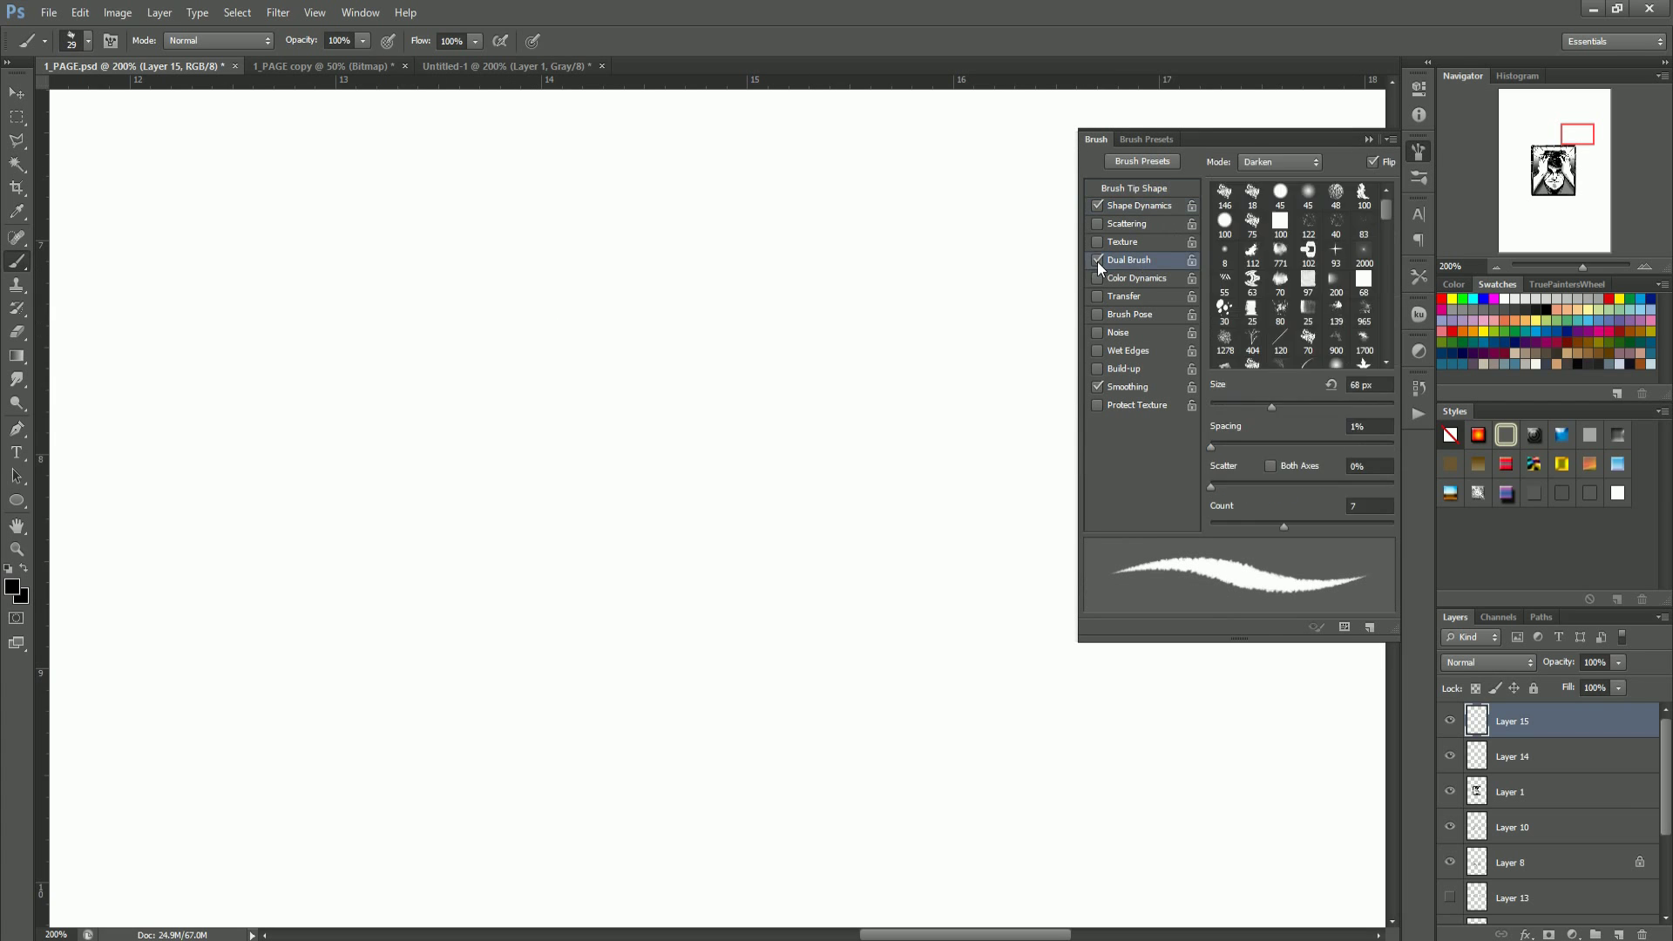
click(1099, 260)
drag(761, 345, 607, 782)
key(ctrl+z)
drag(812, 234, 528, 738)
key(ctrl+z)
click(1098, 386)
drag(798, 316, 448, 727)
key(ctrl+z)
Step: Paint a large ring on Layer 15 and apply the saved outline style to the layer
mouse_move(730, 292)
mouse_down()
mouse_move(624, 433)
mouse_move(671, 307)
mouse_up()
click(1617, 493)
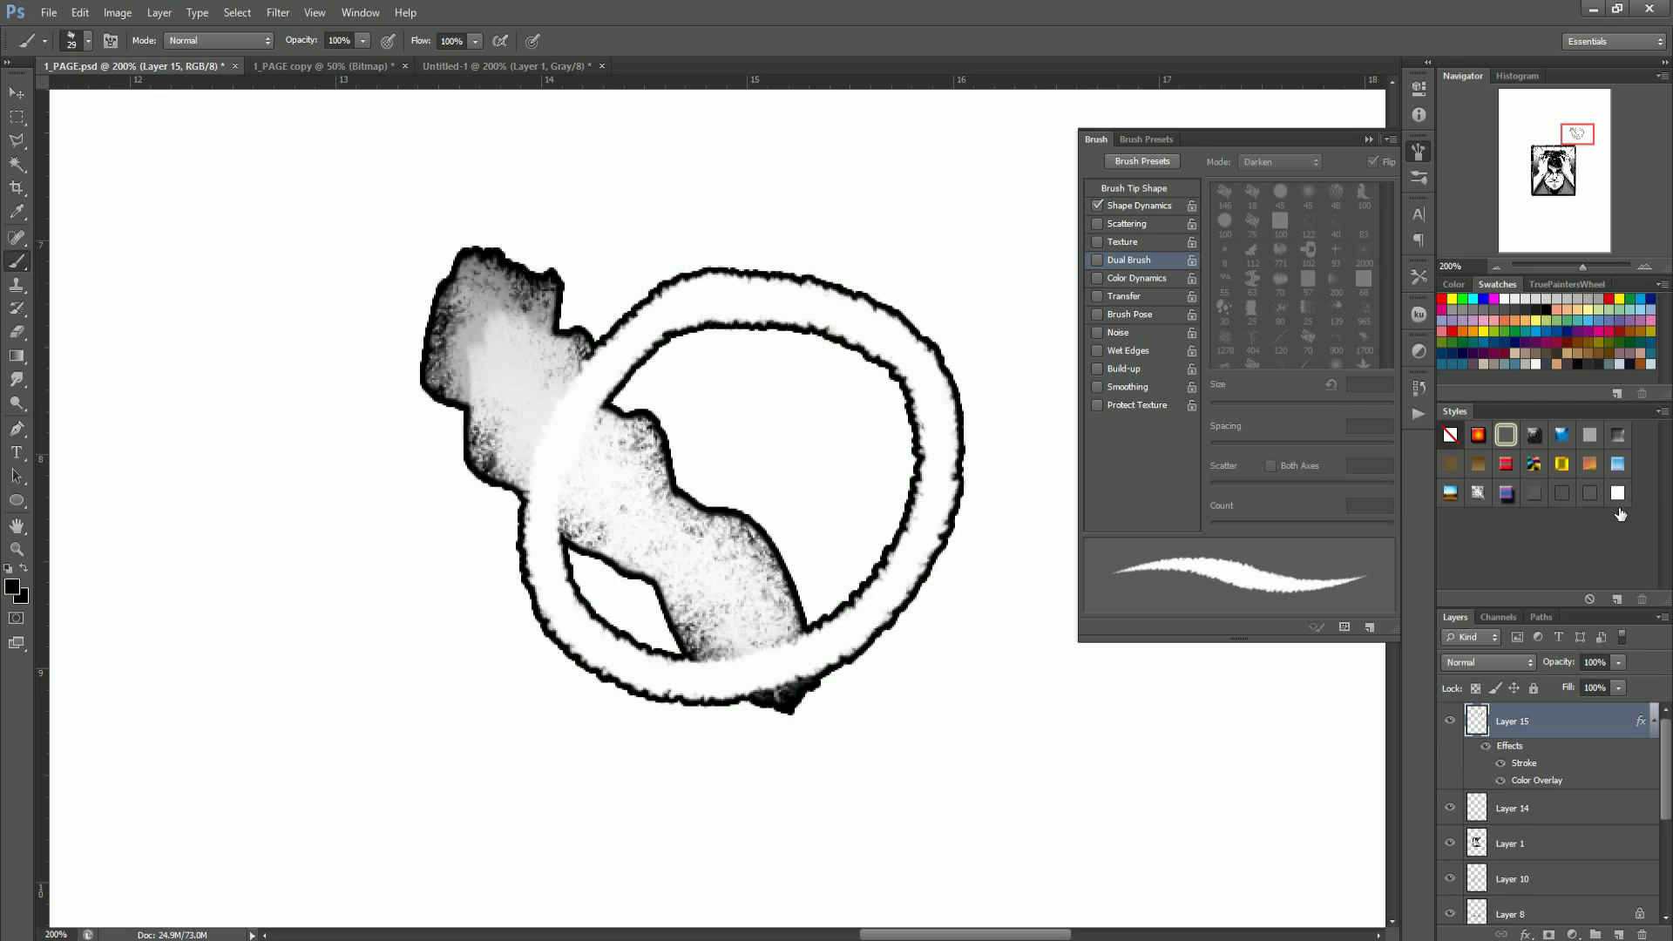
Step: Paint three filled round bubbles along the ring's right side and display the brush's Shape Dynamics settings
drag(1002, 94, 985, 109)
mouse_move(989, 674)
mouse_down()
mouse_move(972, 836)
mouse_move(1002, 675)
mouse_up()
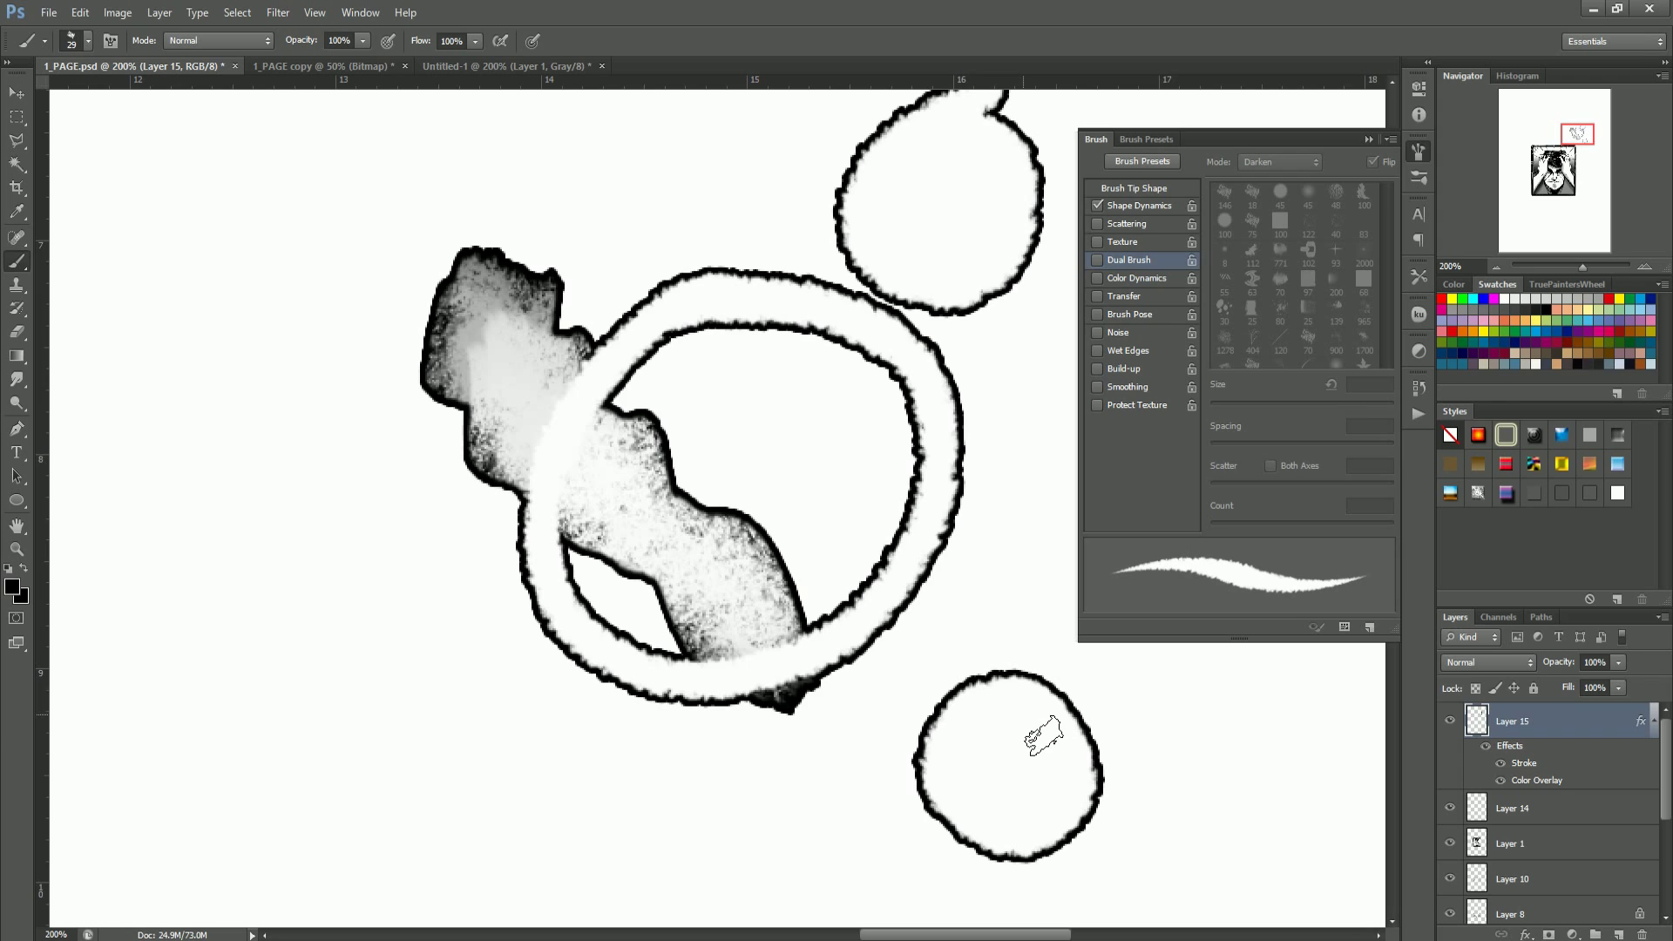
click(1155, 207)
drag(976, 443, 989, 444)
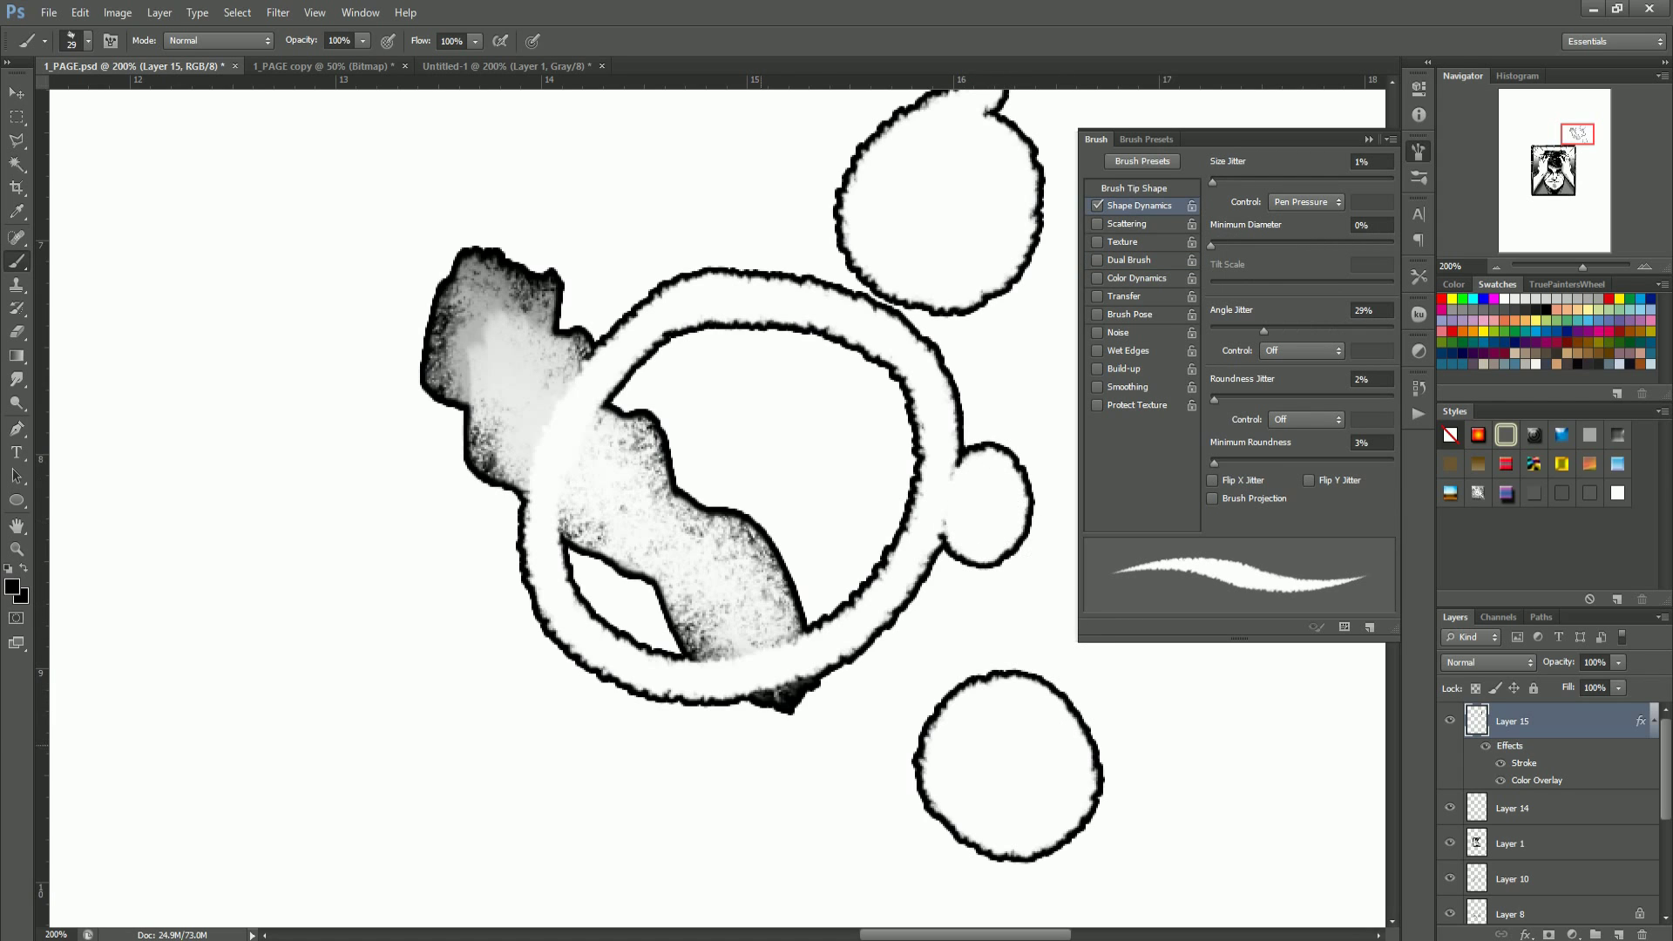
Step: Paint test blobs around the ring while switching the brush's Size Jitter control to Off and back to Pen Pressure
drag(767, 729, 758, 732)
drag(778, 795, 780, 801)
click(1306, 202)
click(1285, 202)
drag(357, 567, 349, 571)
mouse_move(366, 623)
mouse_down()
mouse_move(346, 656)
mouse_move(305, 396)
mouse_move(401, 366)
mouse_move(205, 454)
mouse_move(248, 549)
mouse_up()
click(1305, 201)
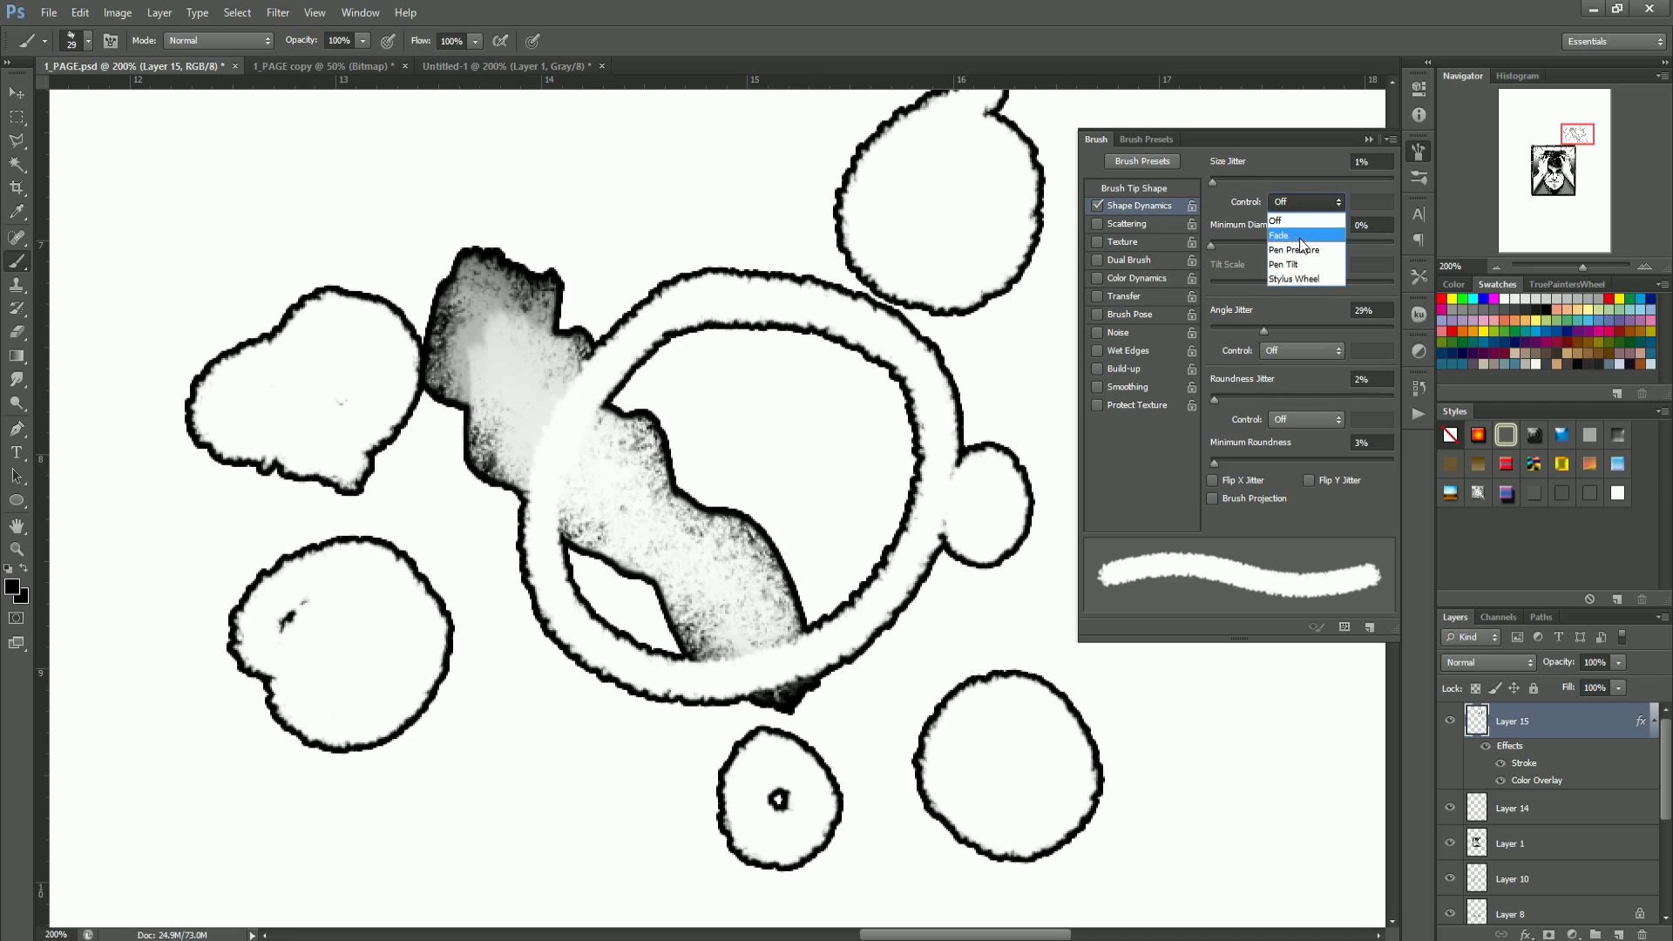
click(1298, 236)
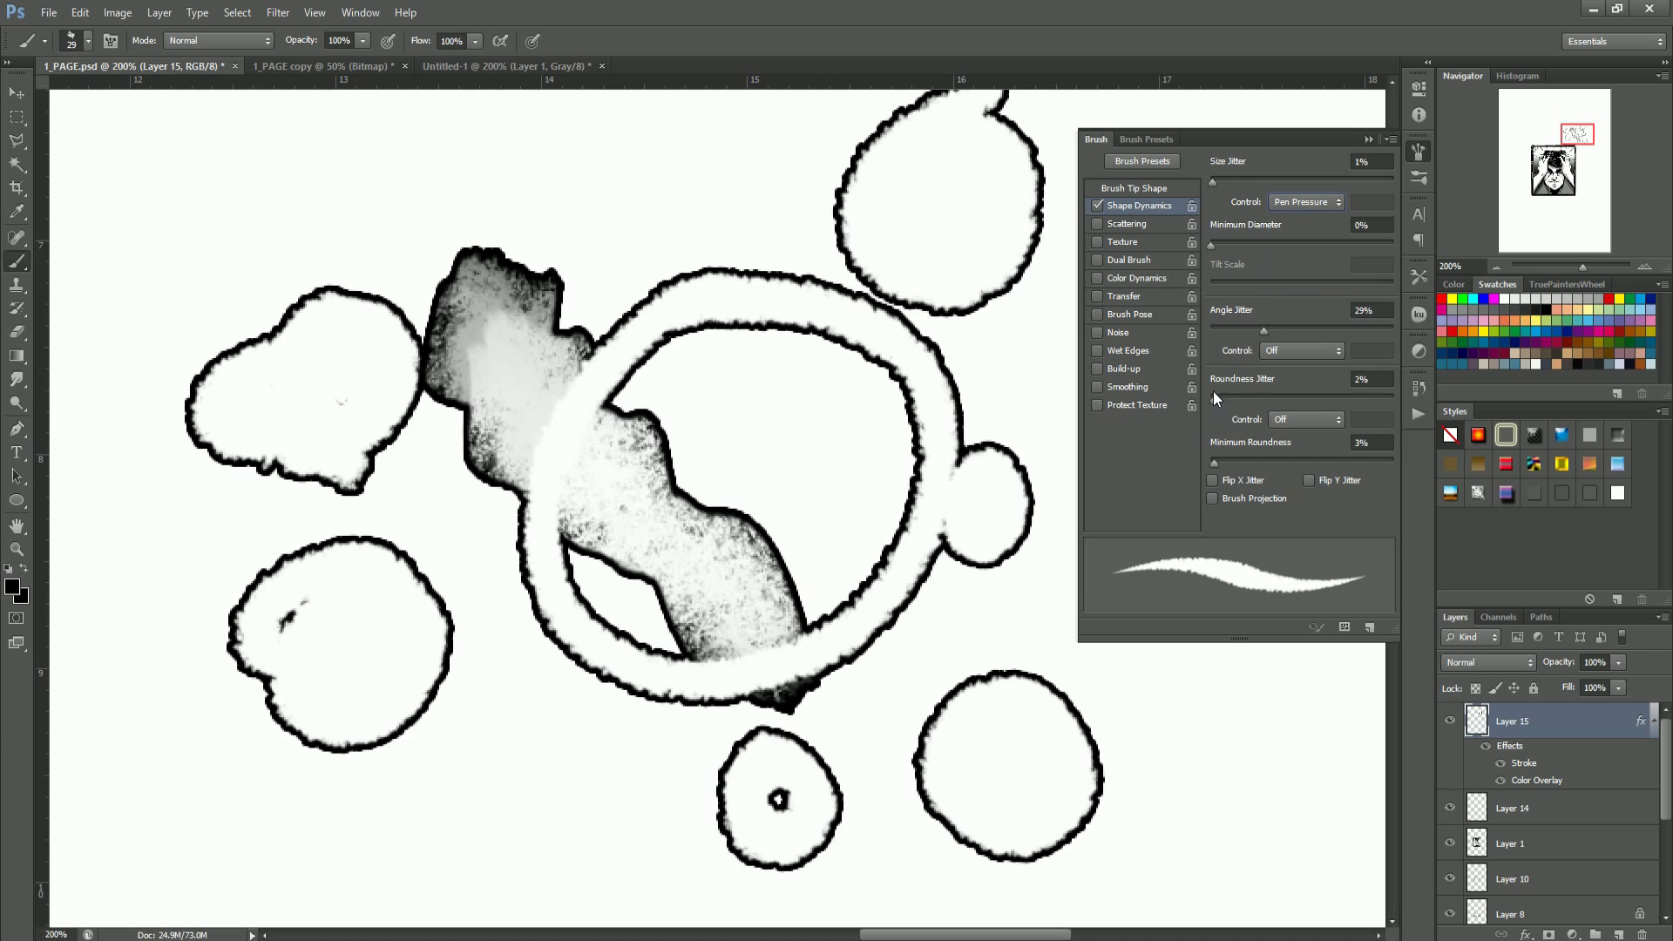
Step: Keep the brush's Angle Jitter control at Off, set Roundness Jitter control to Pen Pressure, and paint test strokes around the ring
click(1302, 351)
click(1307, 397)
drag(626, 643, 592, 732)
click(1301, 350)
click(1301, 368)
click(1316, 419)
click(1294, 467)
mouse_move(915, 697)
mouse_down()
mouse_move(1030, 671)
mouse_move(1246, 697)
mouse_up()
drag(617, 178, 735, 172)
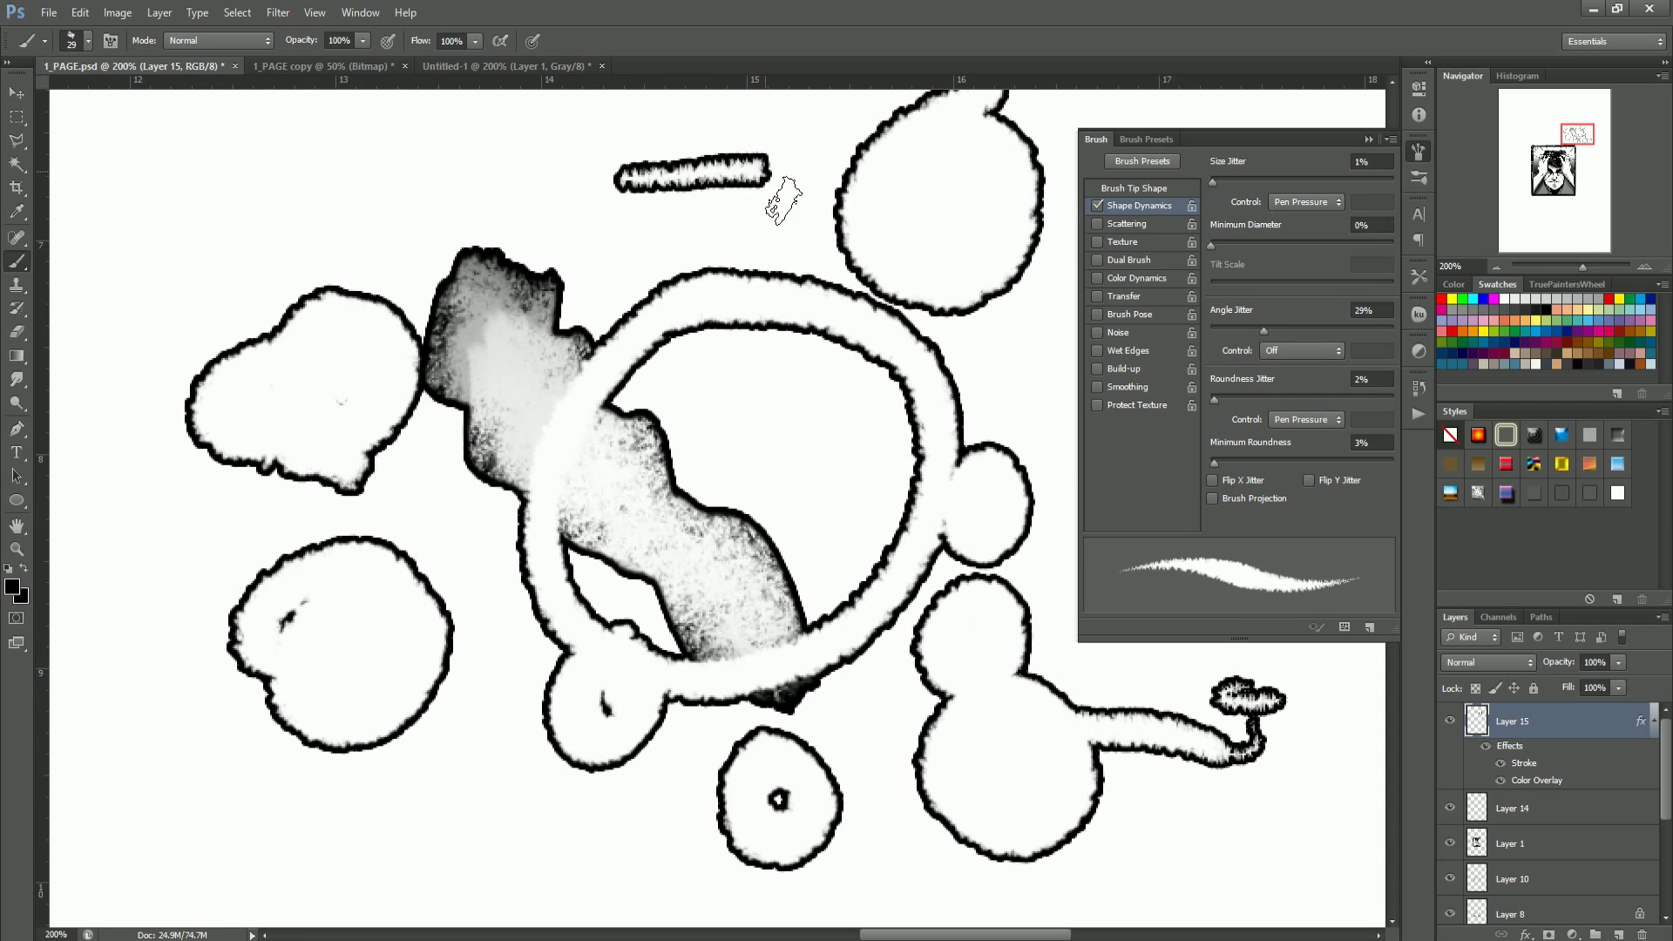
Step: Enlarge the brush and paint a large round speech bubble with a short tail over the comic panel's upper-right corner
key(z)
click(704, 147)
mouse_move(627, 226)
mouse_down()
mouse_move(514, 505)
mouse_move(626, 479)
mouse_move(610, 514)
mouse_up()
key(z)
mouse_move(629, 400)
mouse_down()
mouse_move(526, 567)
mouse_move(645, 562)
mouse_move(538, 600)
mouse_move(496, 566)
mouse_up()
key(b)
key(bracketright)
key(bracketright)
key(bracketright)
key(bracketright)
key(bracketright)
key(bracketright)
key(bracketright)
alt+right_click(670, 539)
drag(613, 697, 577, 725)
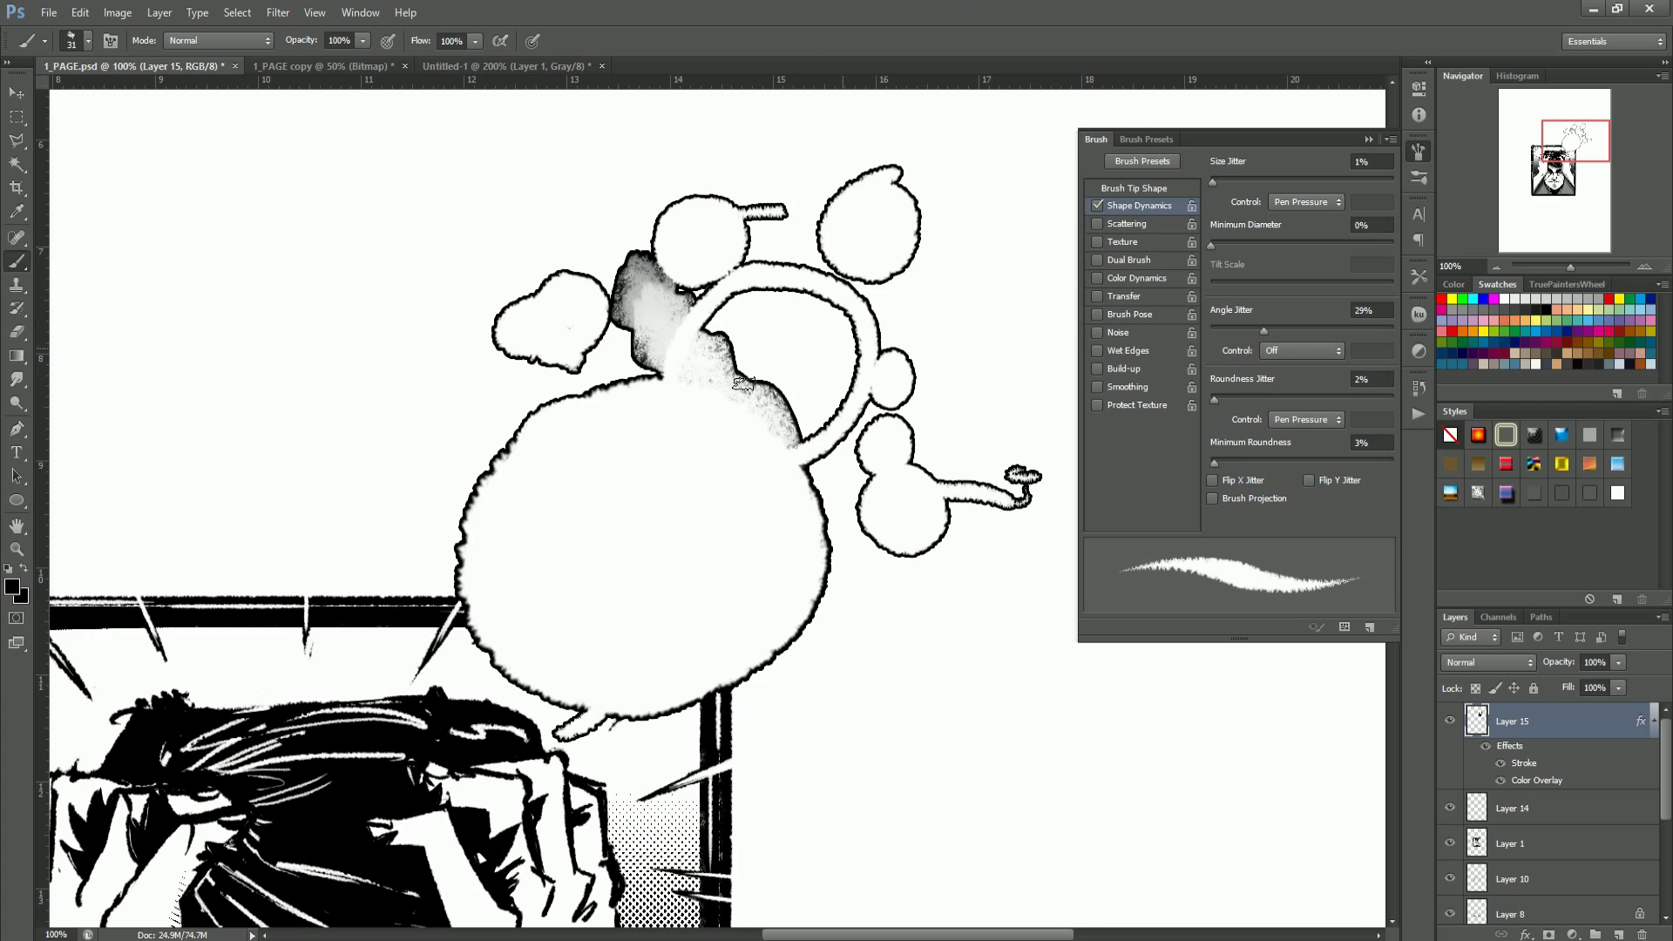
Step: Delete Layer 15 containing the painted test bubbles
key(z)
drag(497, 384, 409, 384)
click(732, 435)
key(Delete)
Step: Draw a cloud-shaped freehand selection over the panel's upper-right corner and add a thin curved tail pointing toward the head
double_click(376, 369)
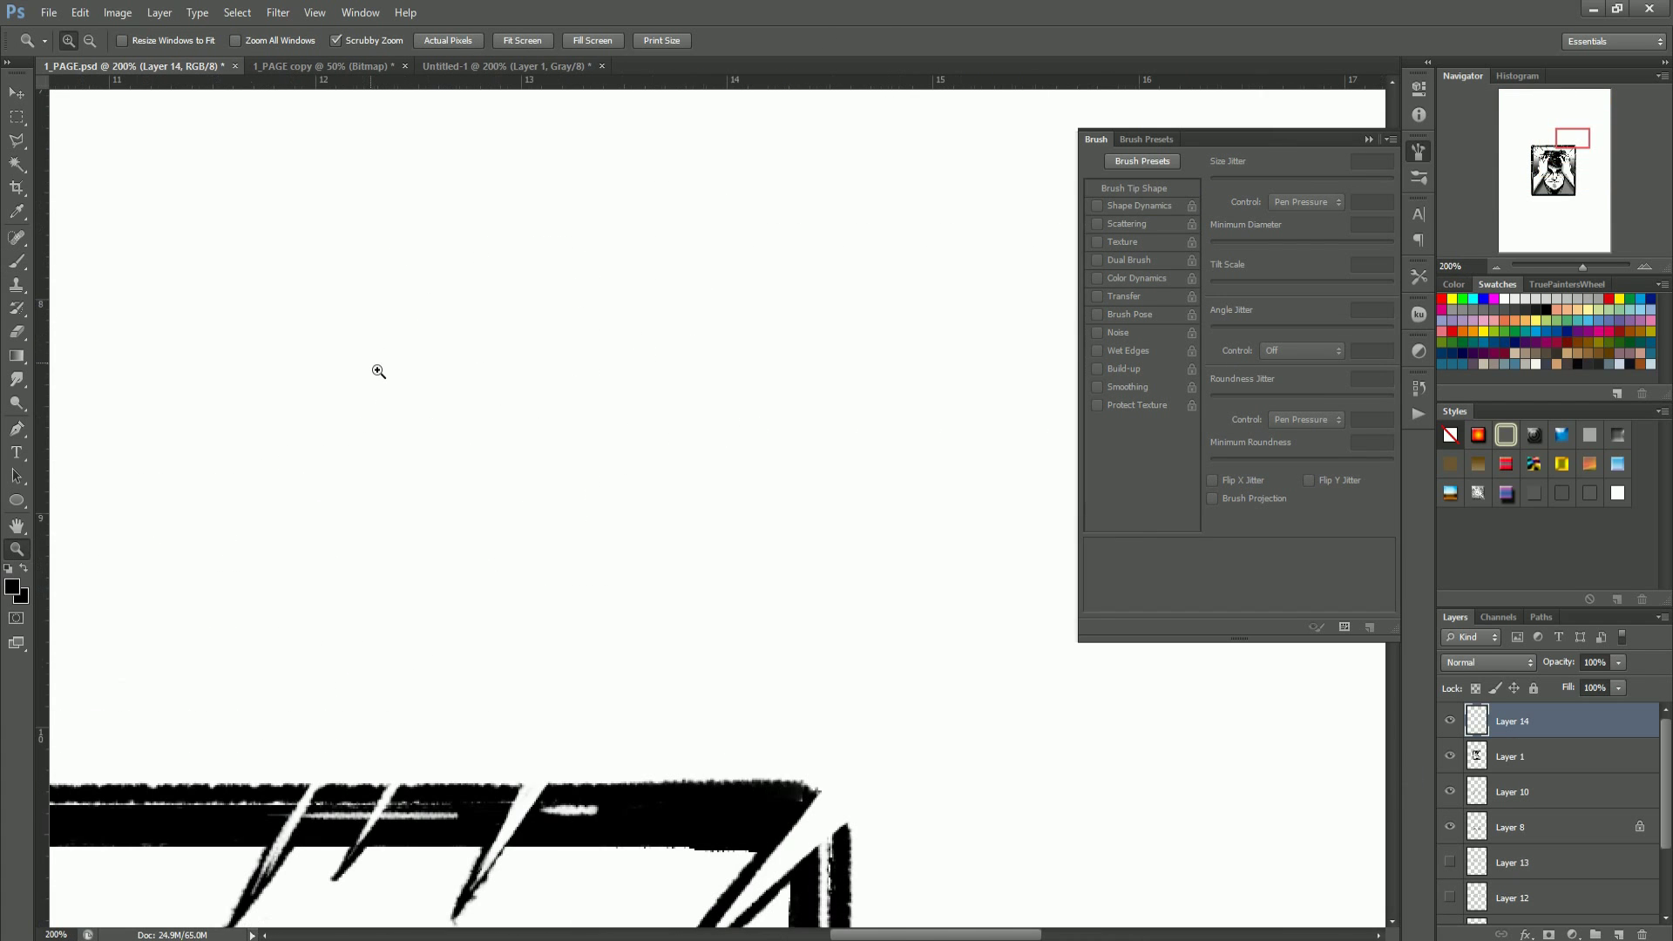
key(l)
mouse_move(743, 418)
mouse_down()
mouse_move(588, 420)
mouse_move(362, 590)
mouse_up()
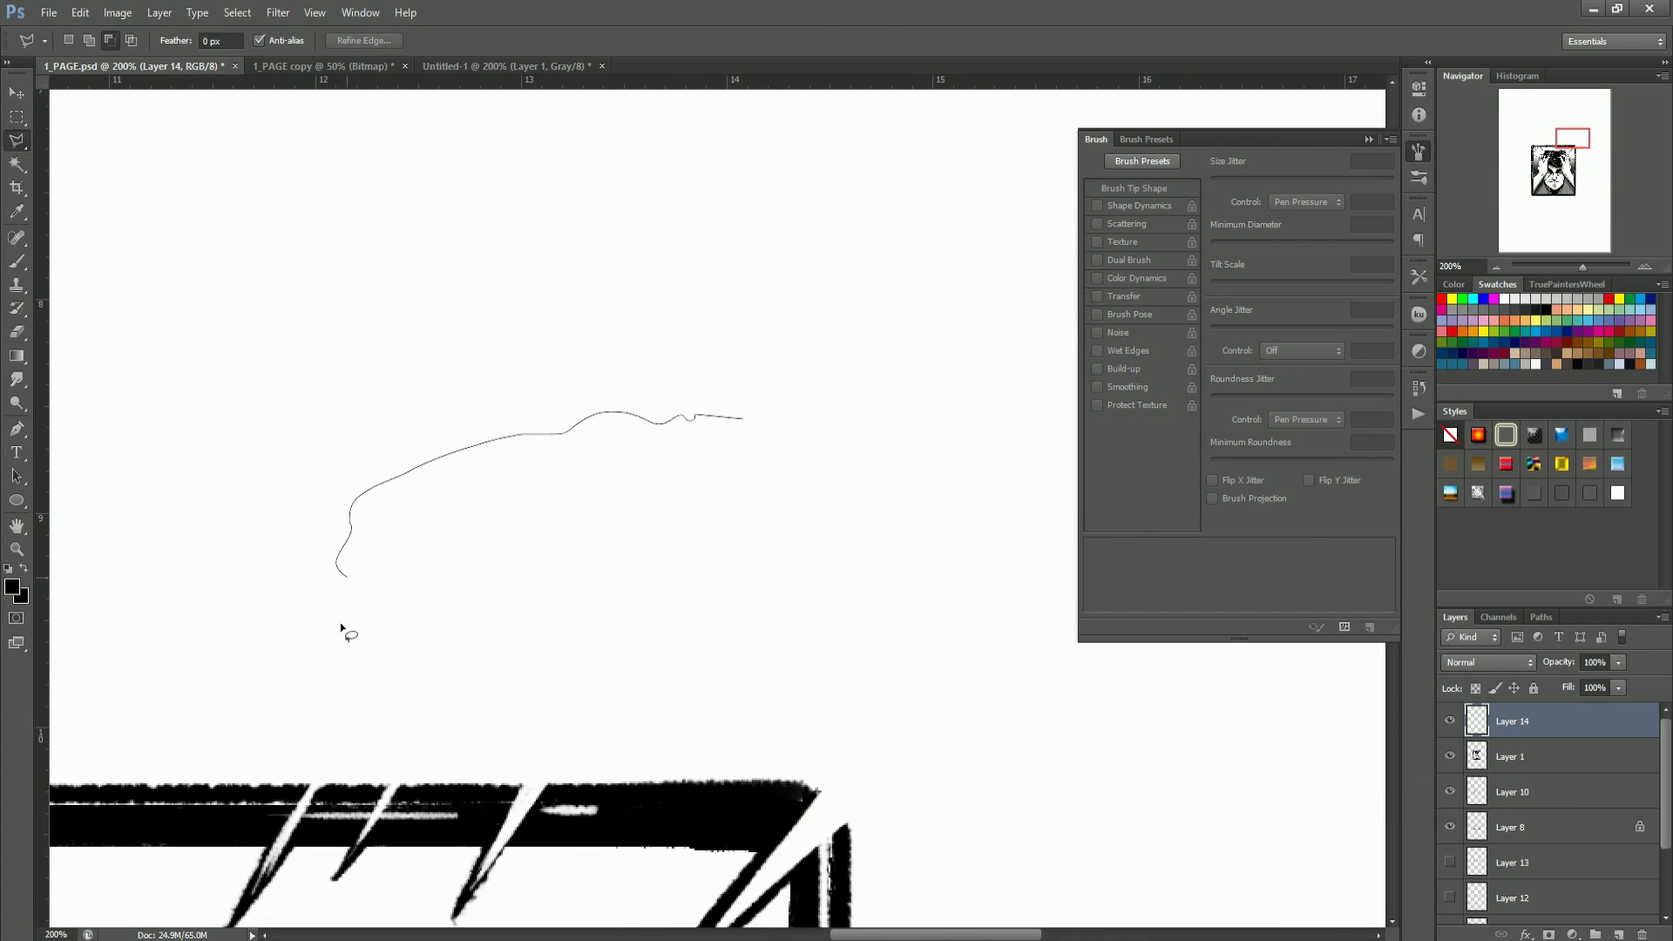
mouse_move(708, 859)
mouse_down()
mouse_move(779, 423)
mouse_move(747, 419)
mouse_up()
drag(637, 858, 624, 558)
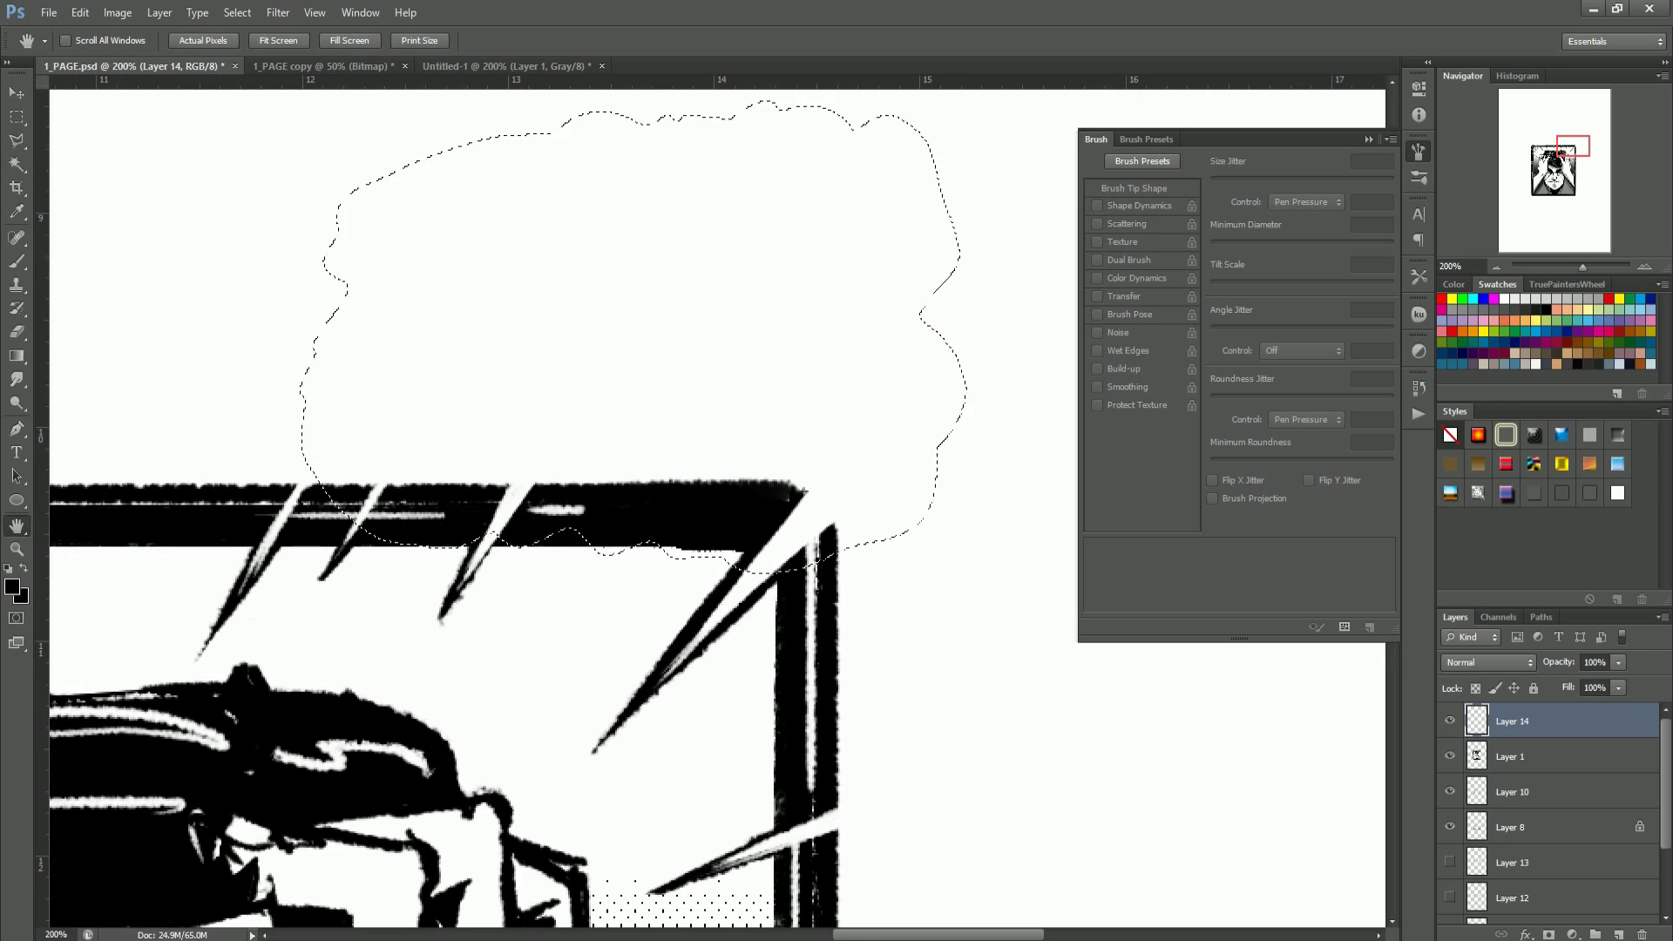
click(89, 40)
mouse_move(616, 490)
mouse_down()
mouse_move(518, 714)
mouse_move(646, 514)
mouse_up()
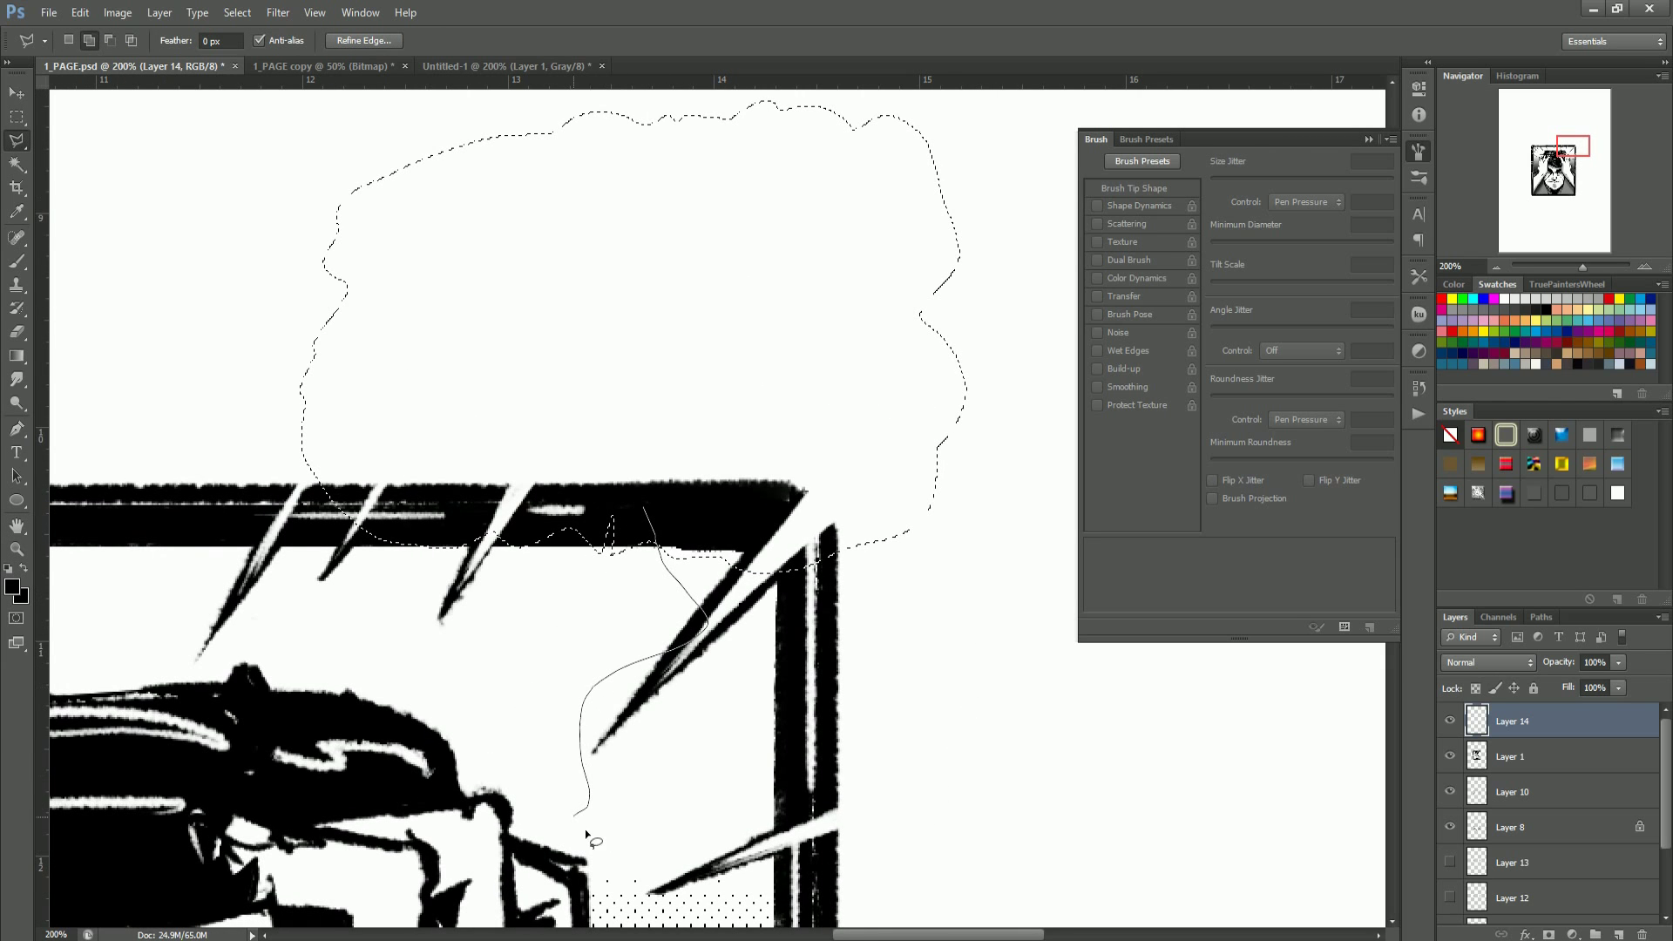
drag(708, 595, 710, 599)
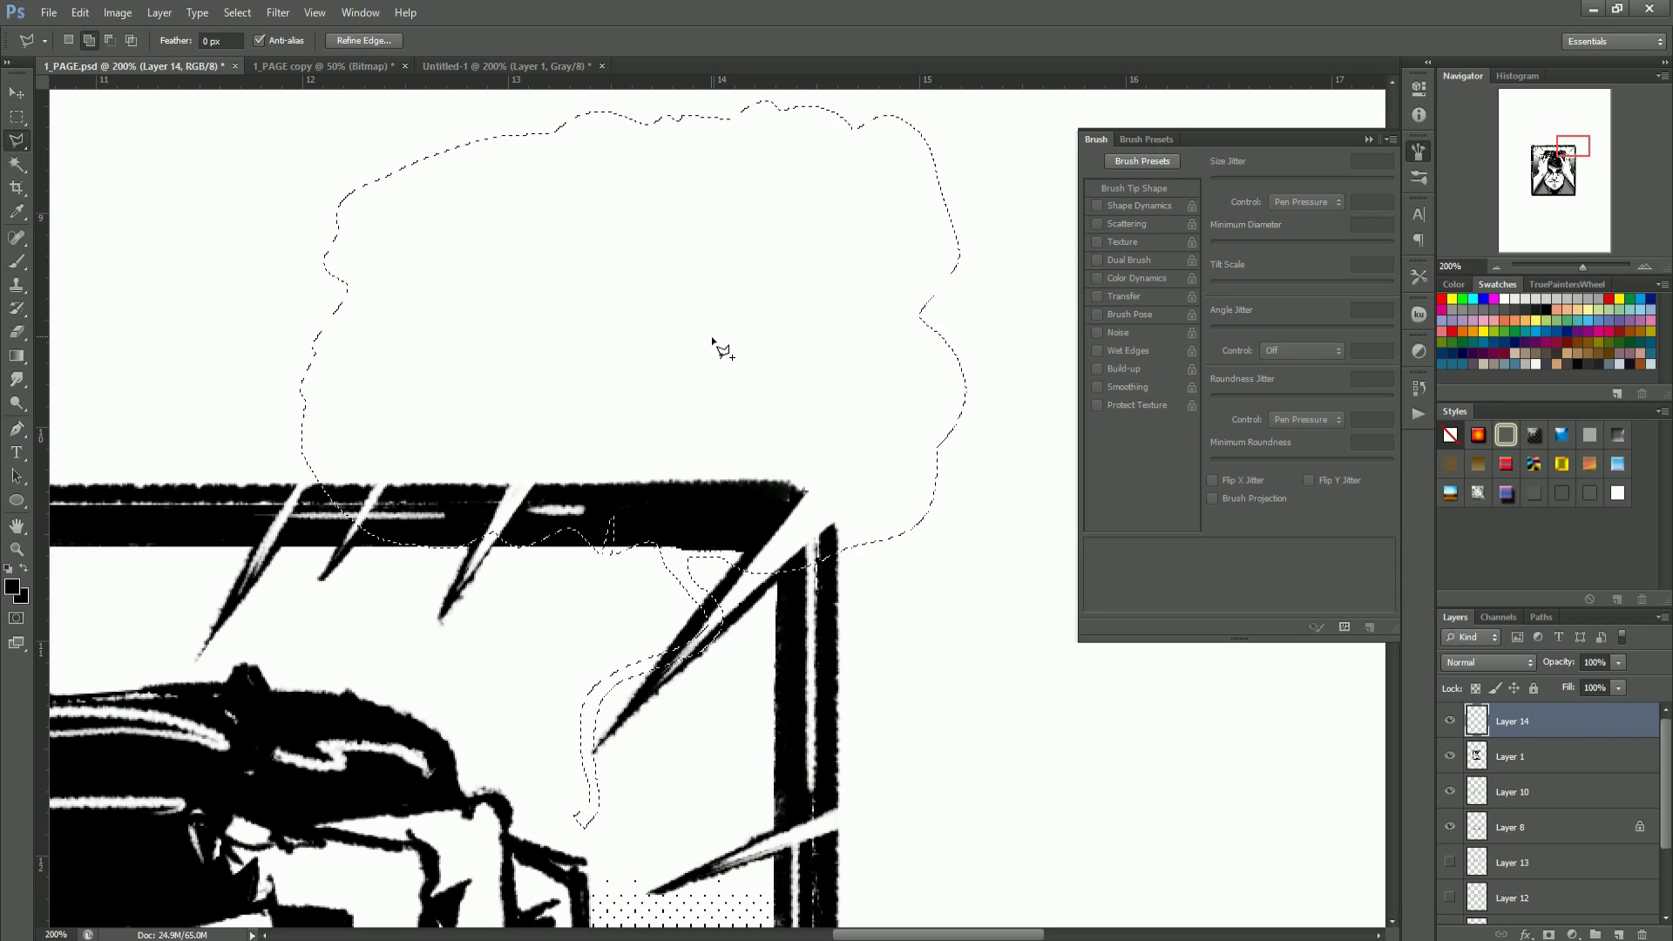
Step: Fill the bubble selection on Layer 14 and apply the saved outline style
key(alt+BackSpace)
key(F2)
key(z)
mouse_move(769, 485)
mouse_down()
mouse_move(680, 488)
mouse_move(863, 490)
mouse_up()
key(b)
Step: Try refining the bubble selection's edge with Radius 1.7 px, Smooth 39 and a strong feather
key(ctrl+alt+r)
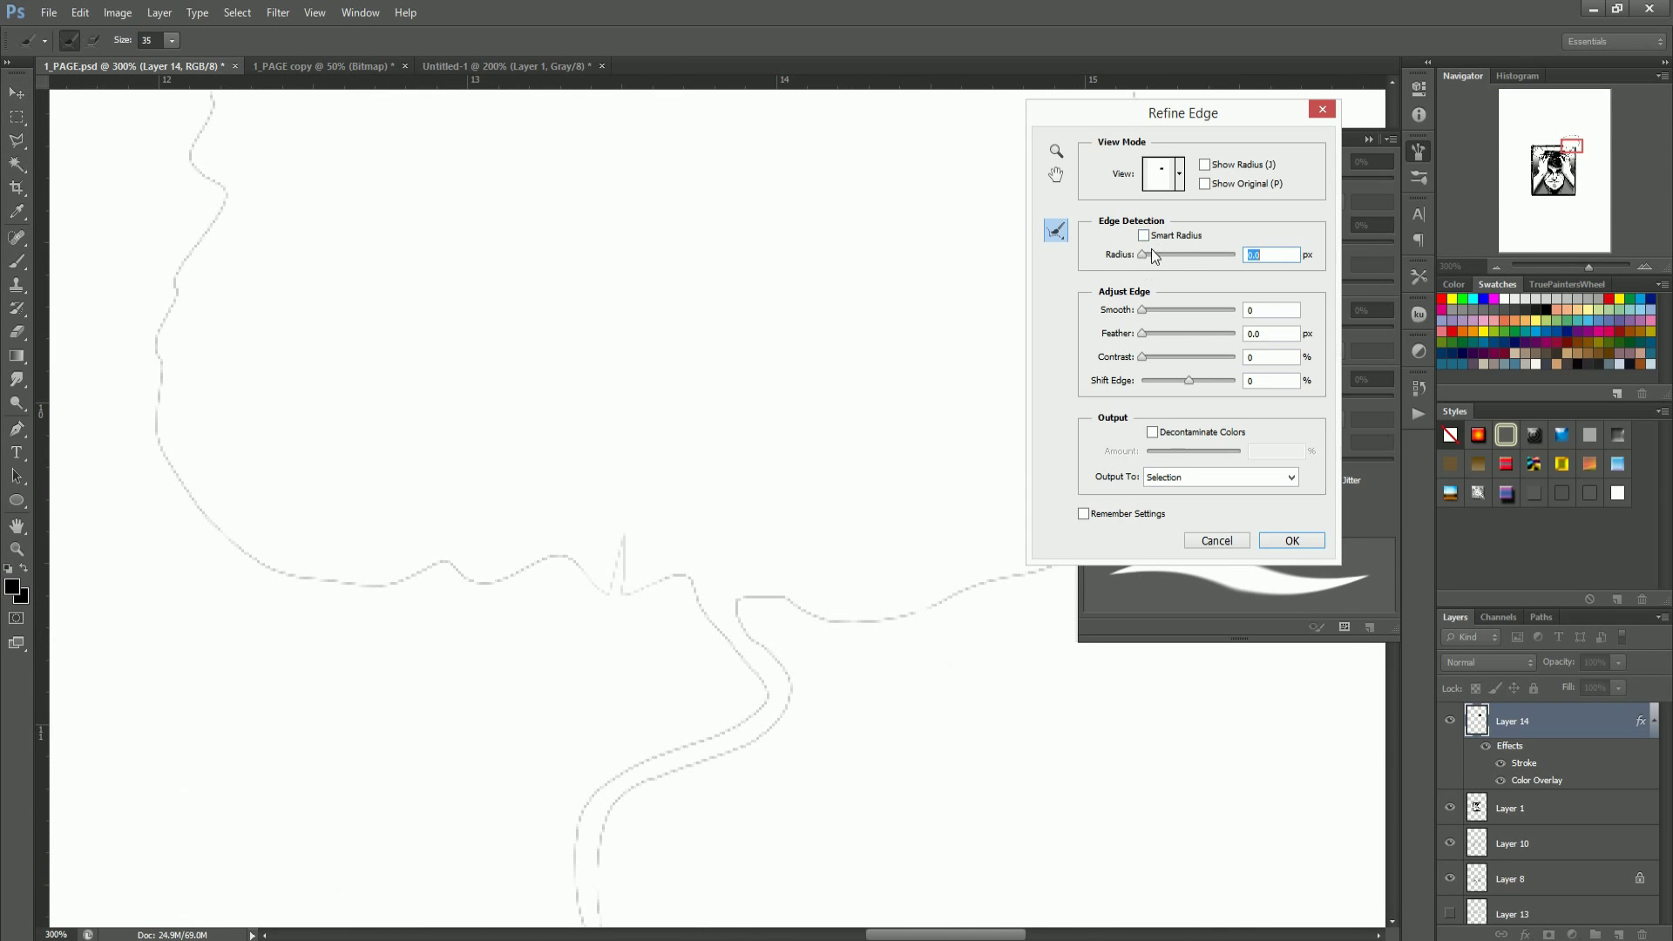
click(1180, 174)
click(1180, 180)
drag(1155, 255, 1192, 333)
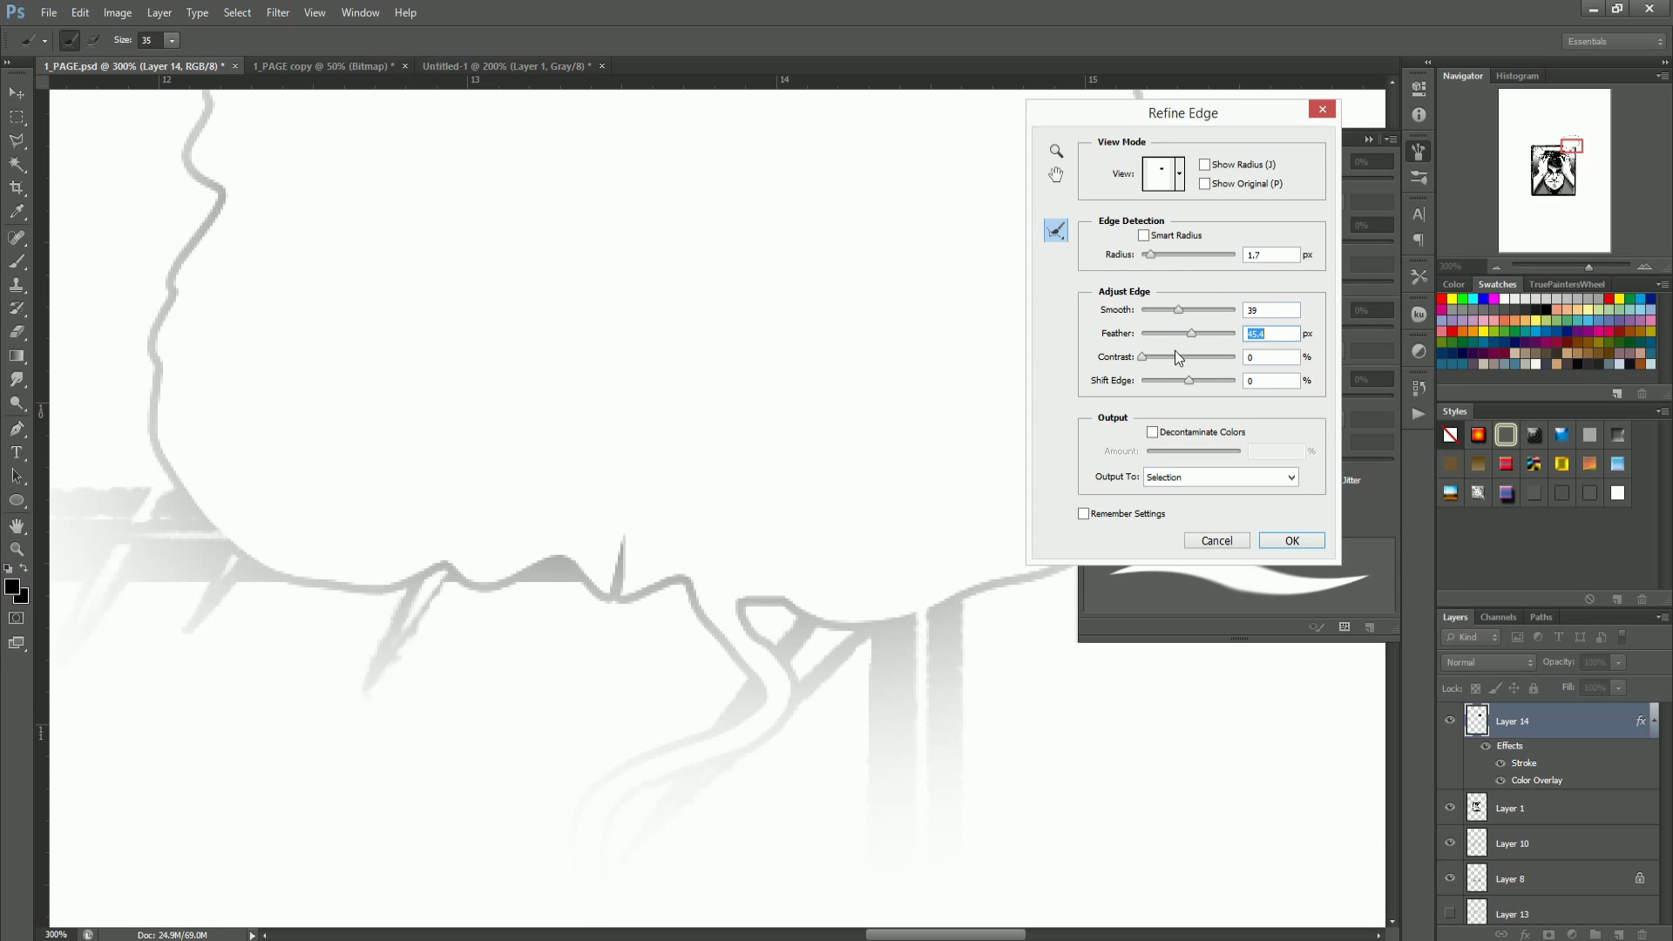
key(Return)
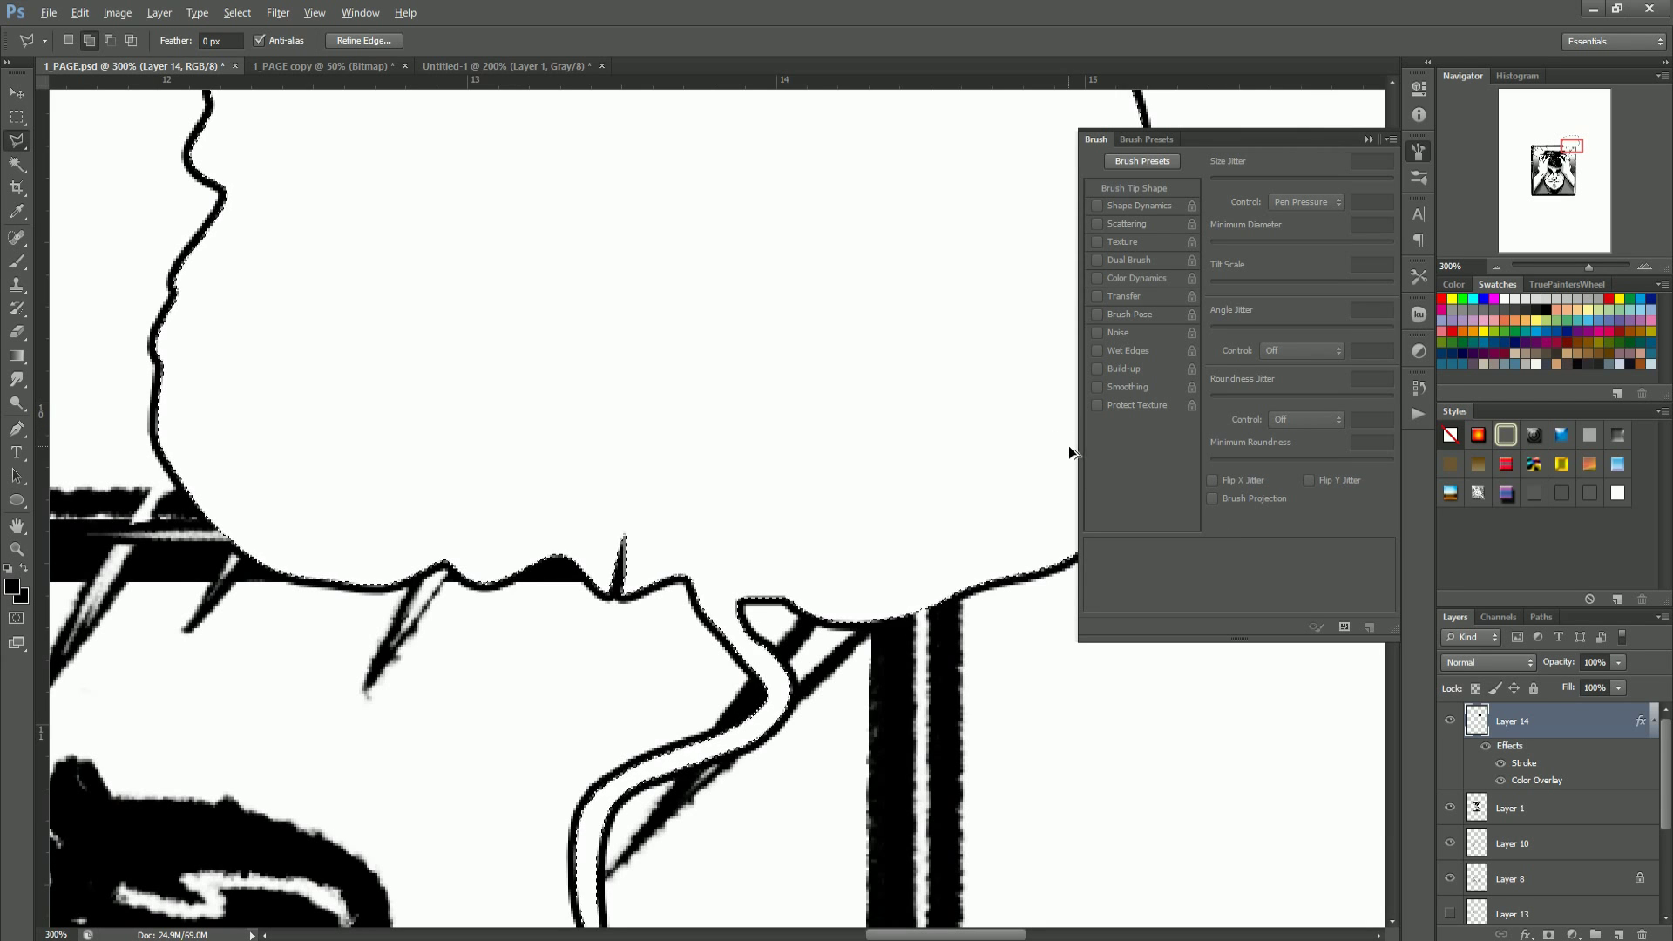
Step: Refine the bubble selection with smoothing, Feather 0, Contrast 100% and Shift Edge -100%, and fill it with the outline style applied
key(ctrl+alt+r)
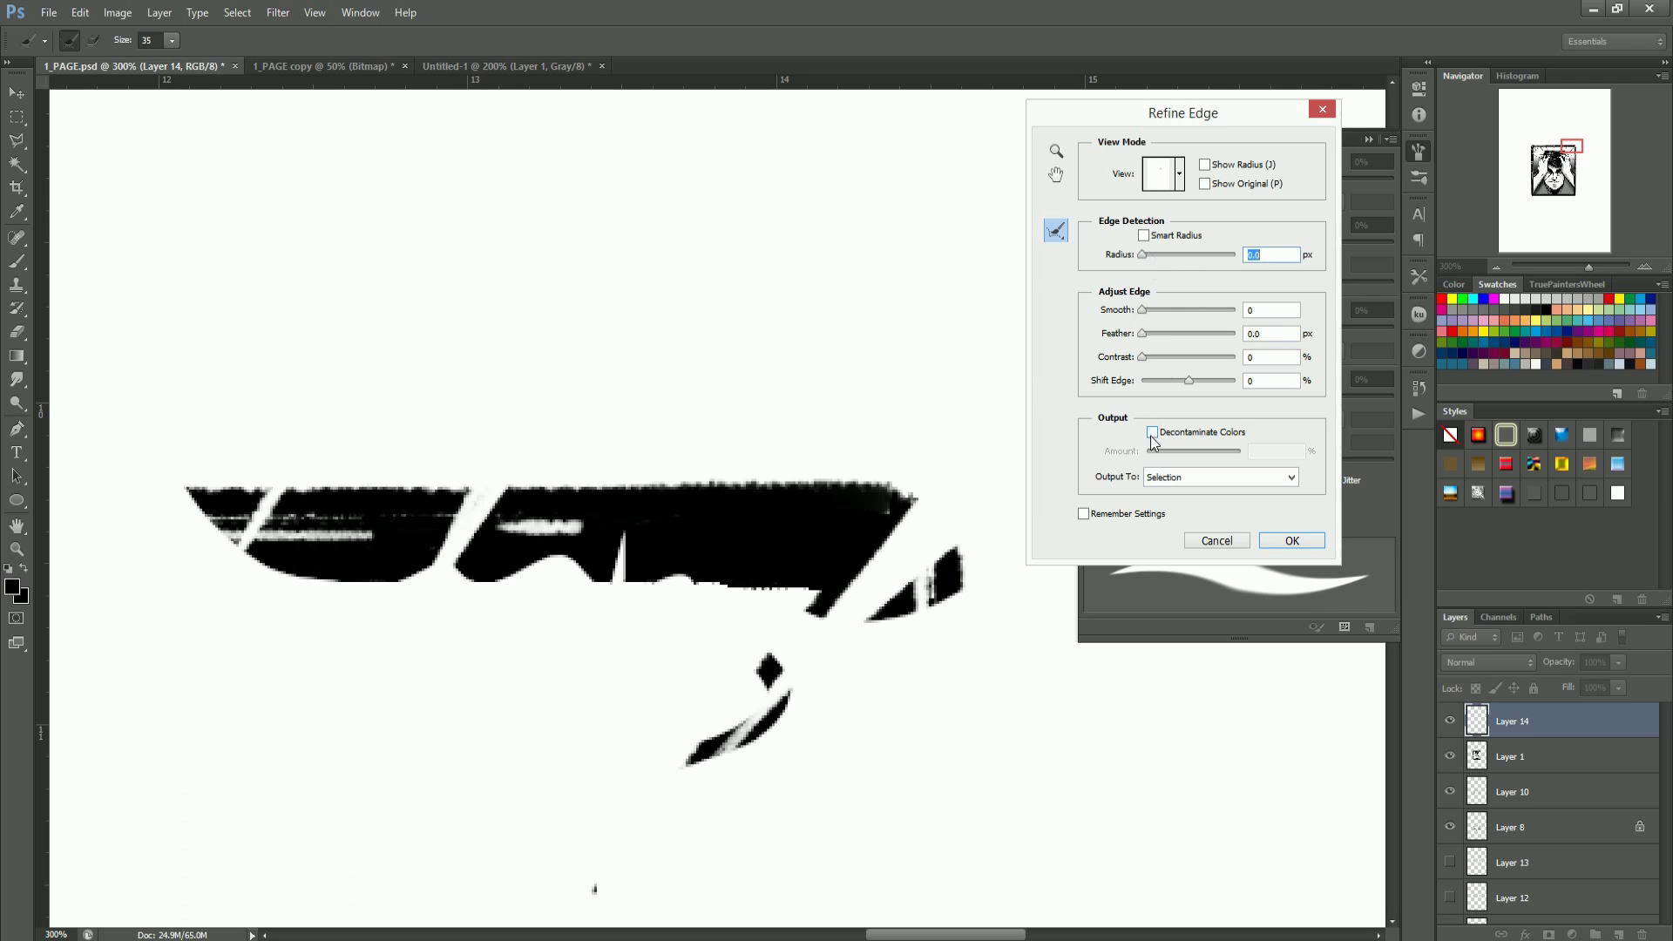
mouse_move(1193, 365)
mouse_down()
mouse_move(1197, 379)
mouse_move(1143, 386)
mouse_move(1226, 396)
mouse_move(1164, 373)
mouse_up()
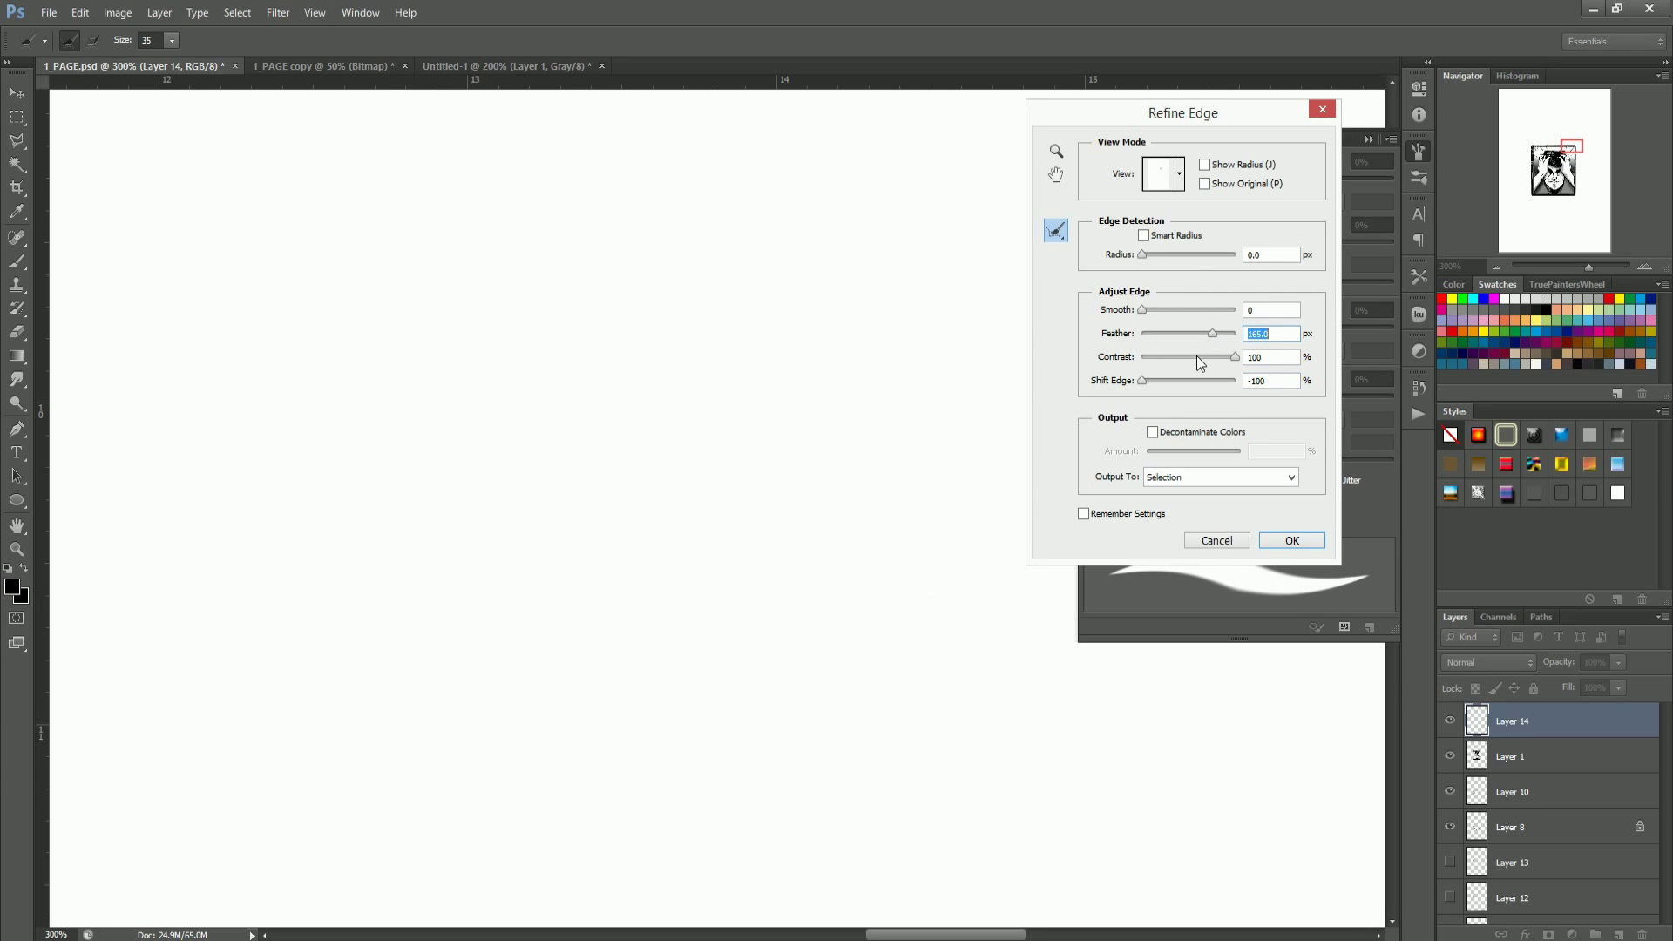
click(1142, 334)
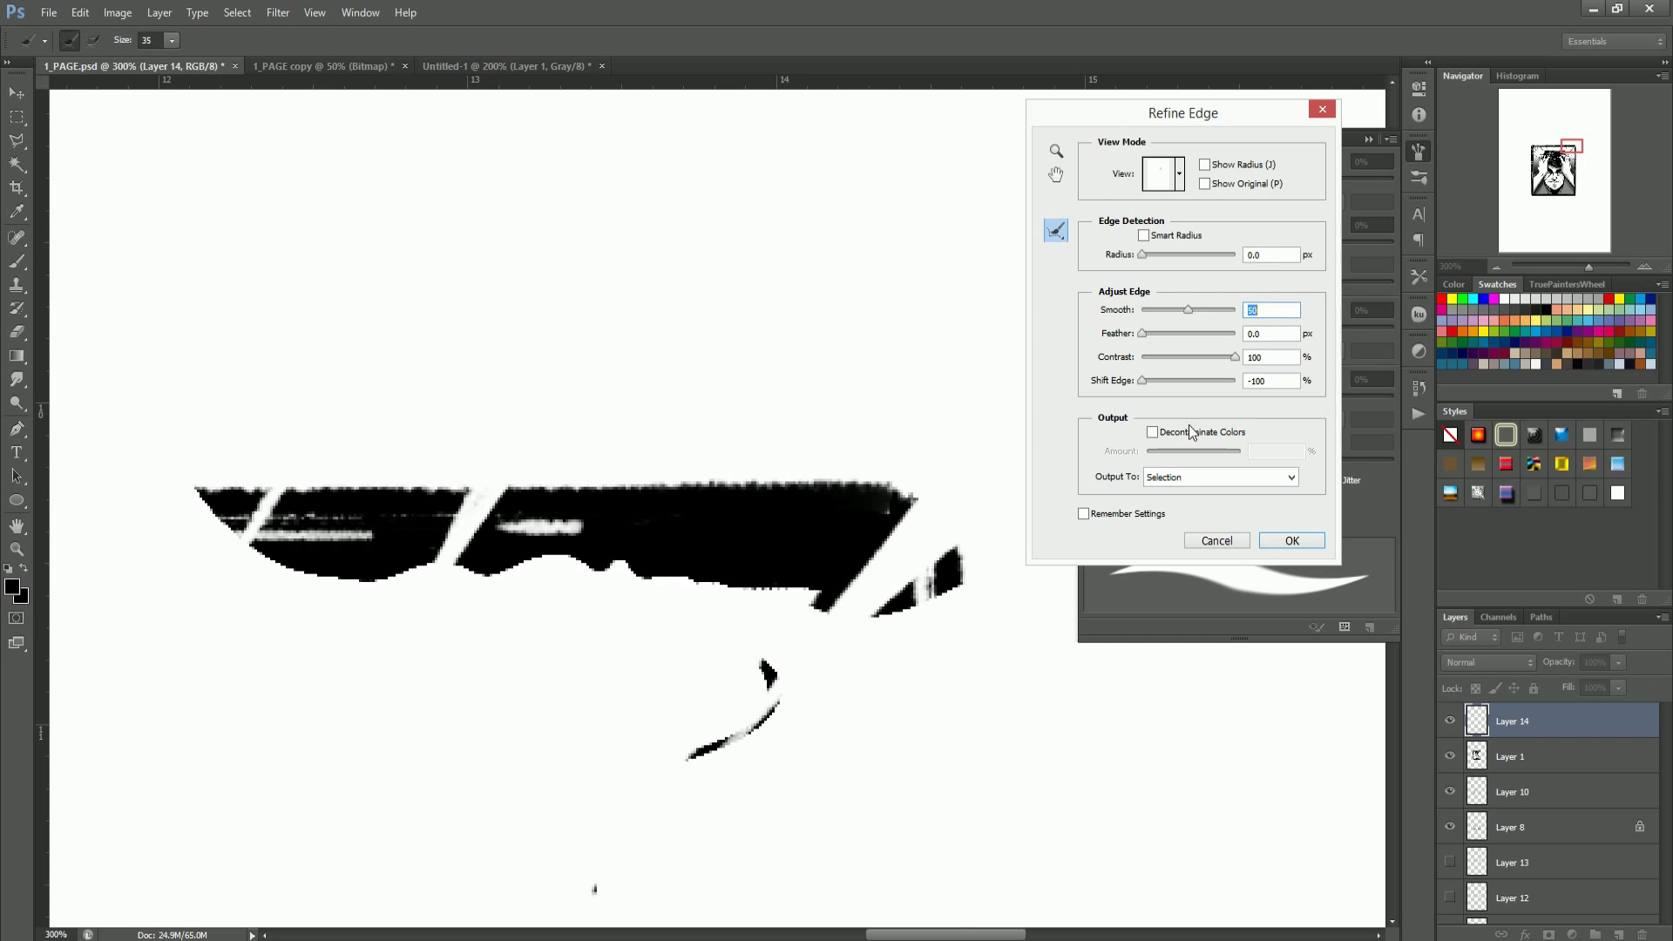
click(1291, 541)
key(alt+BackSpace)
key(ctrl+d)
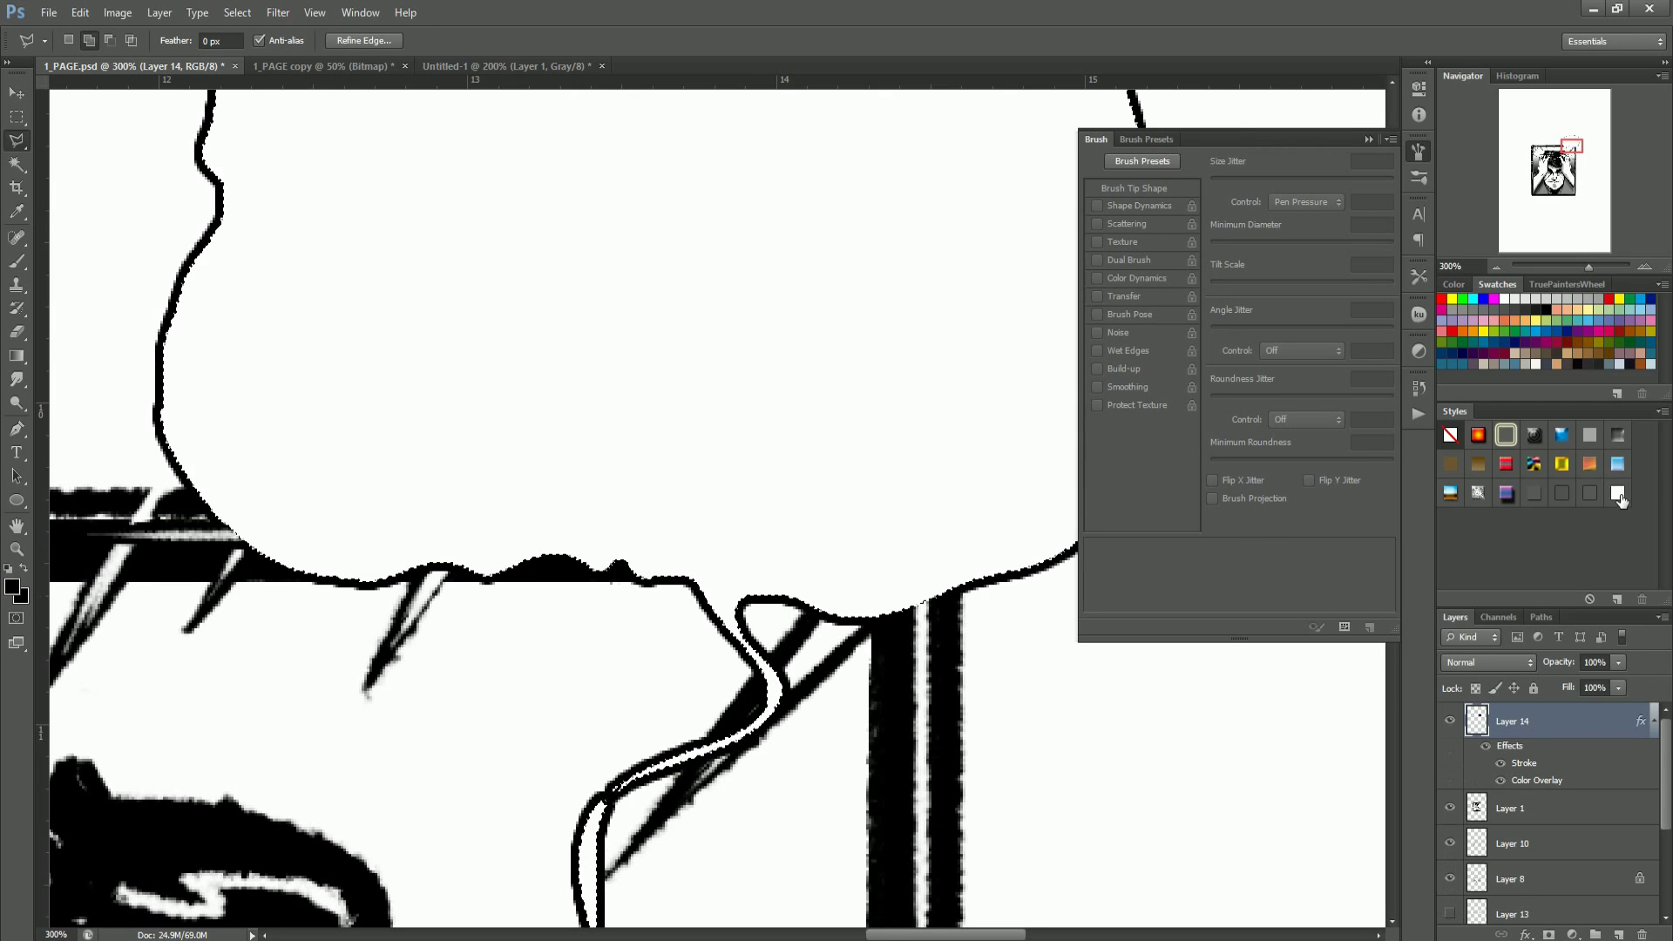
Step: Examine the outlined speech bubble against the whole page and up close
key(z)
alt+click(774, 594)
alt+click(775, 598)
alt+click(779, 610)
alt+click(782, 667)
alt+click(791, 697)
alt+click(801, 706)
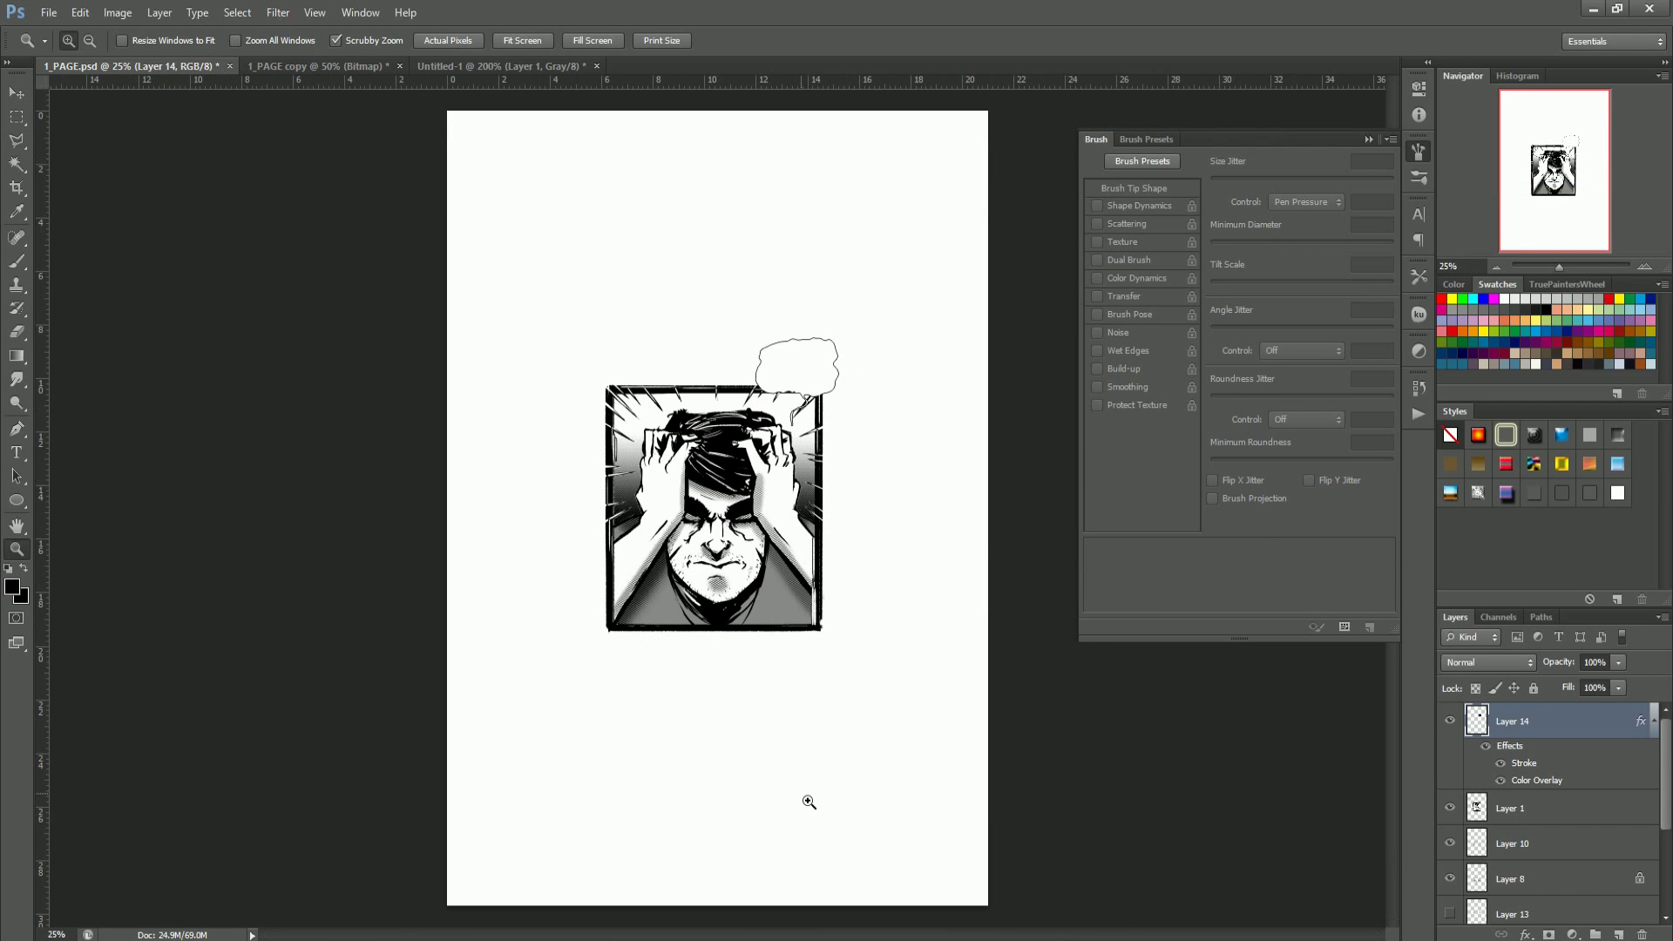
click(816, 342)
click(815, 343)
click(815, 343)
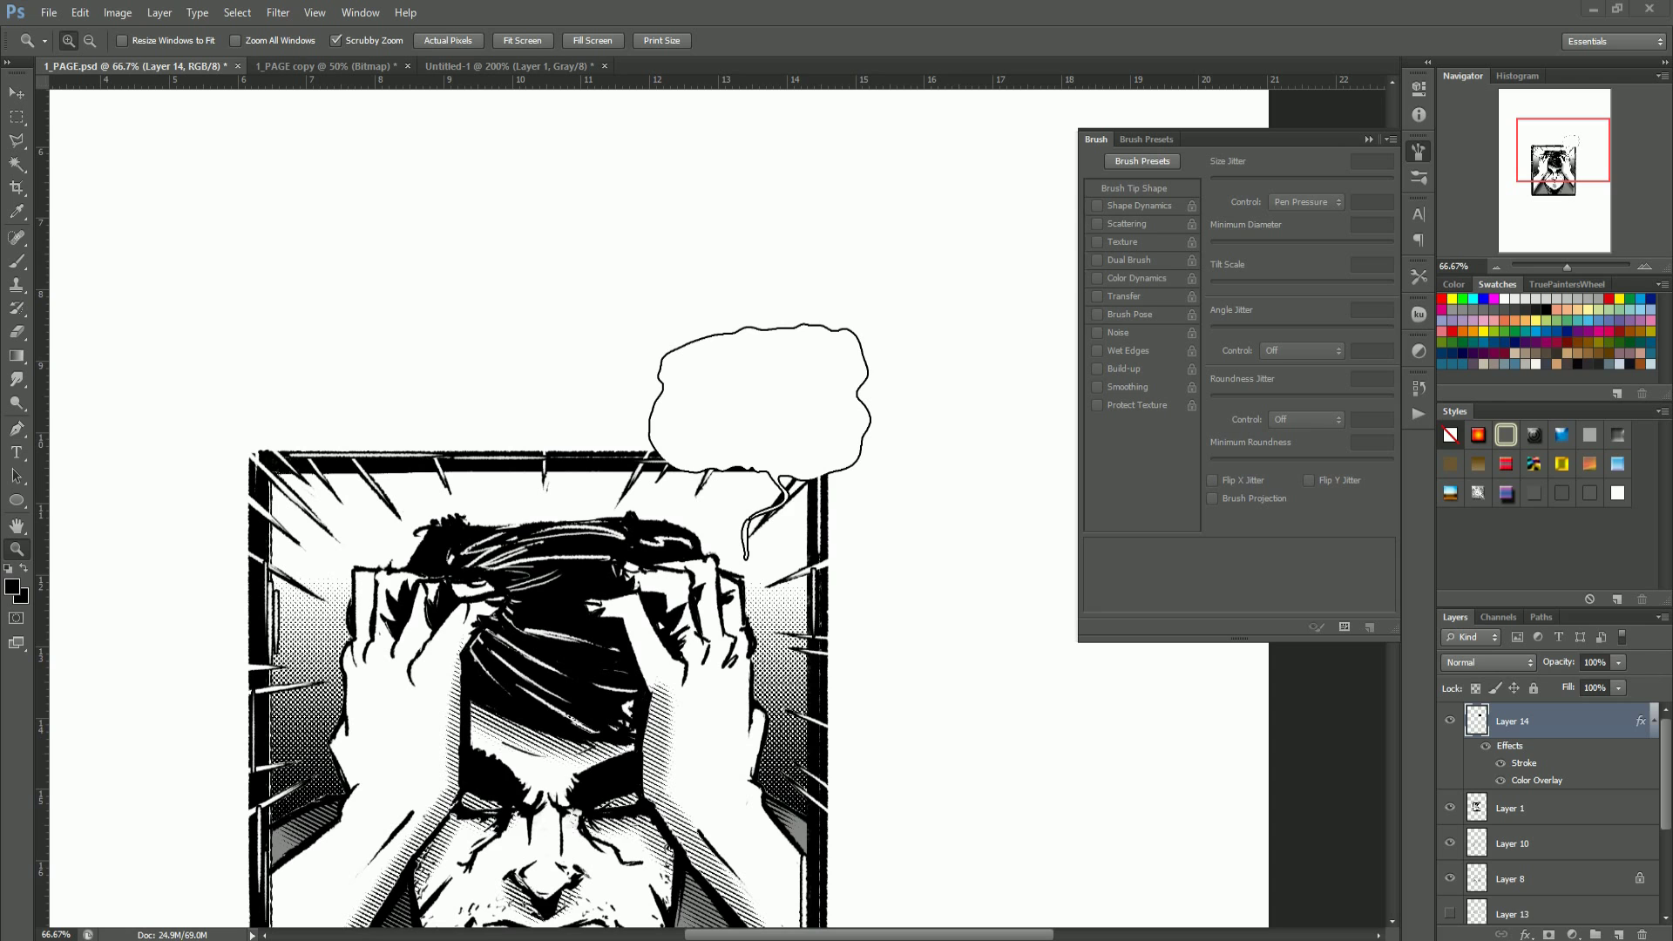
click(755, 422)
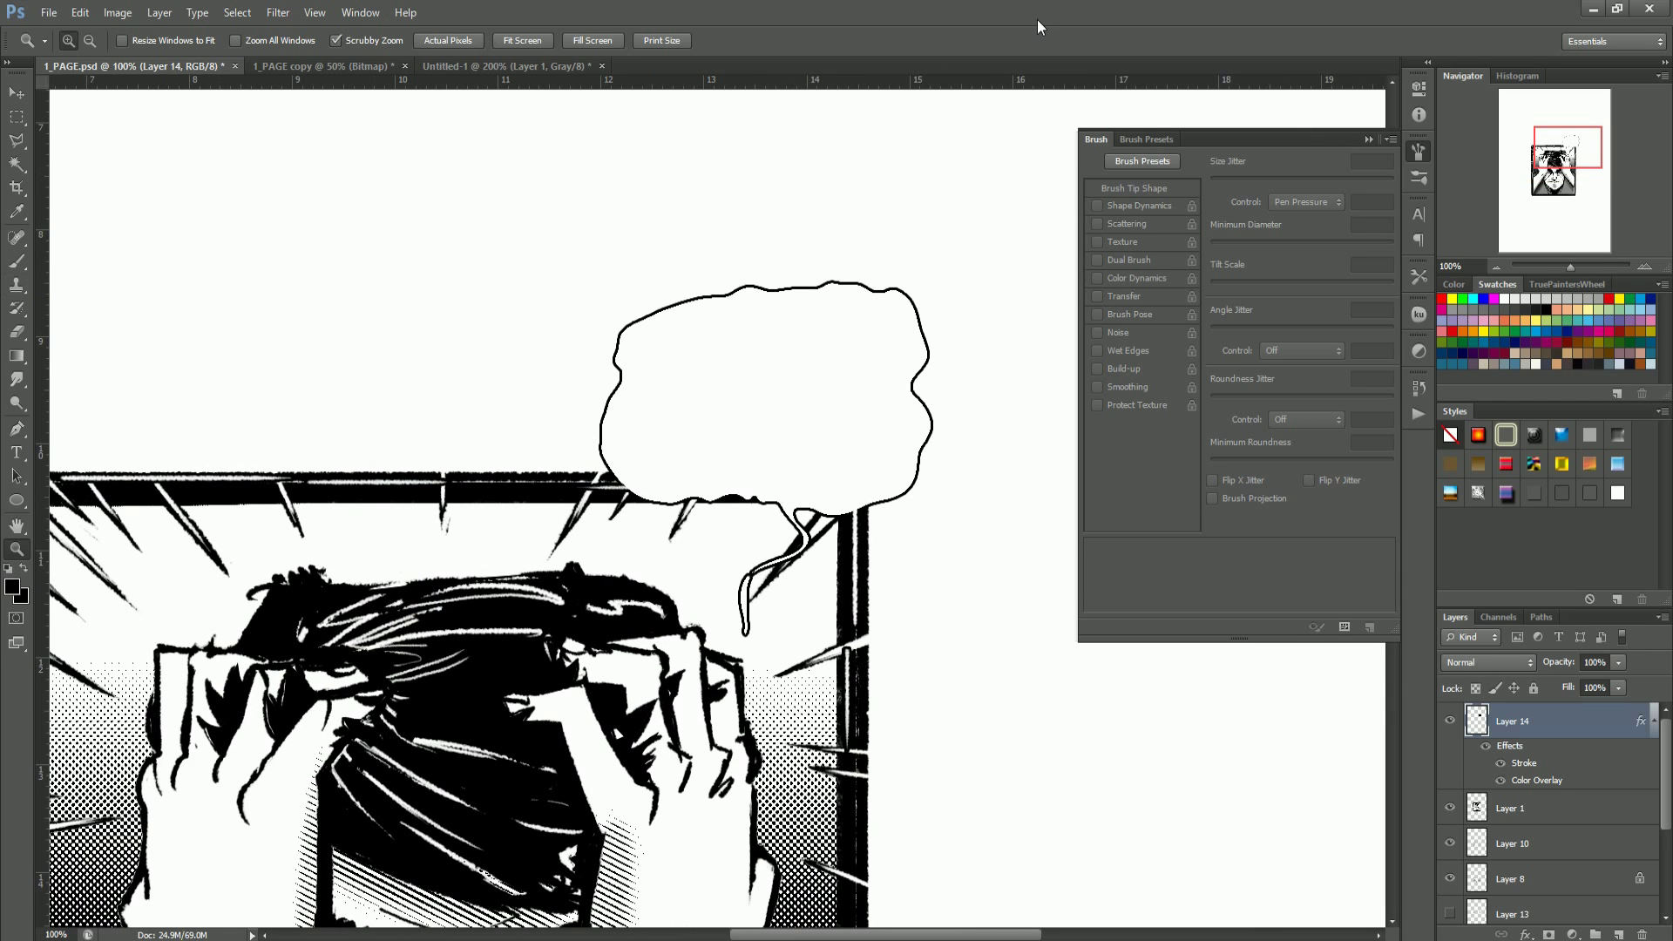
click(769, 373)
Step: Look through the available brush presets and collapse the brush settings
key(b)
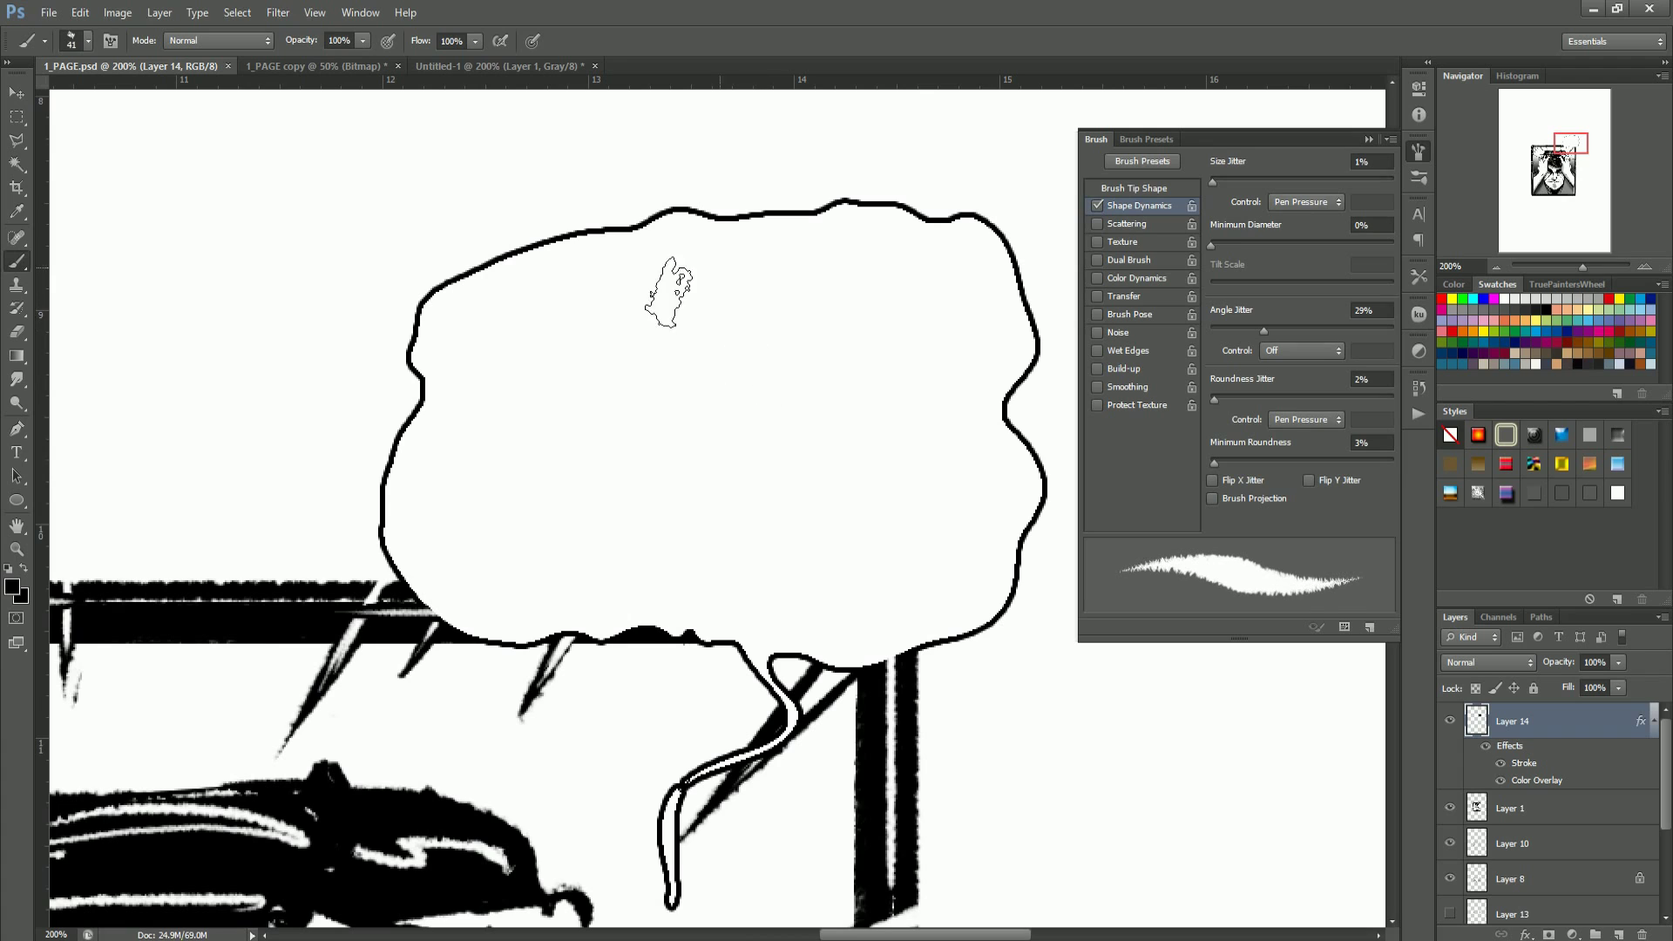
click(88, 40)
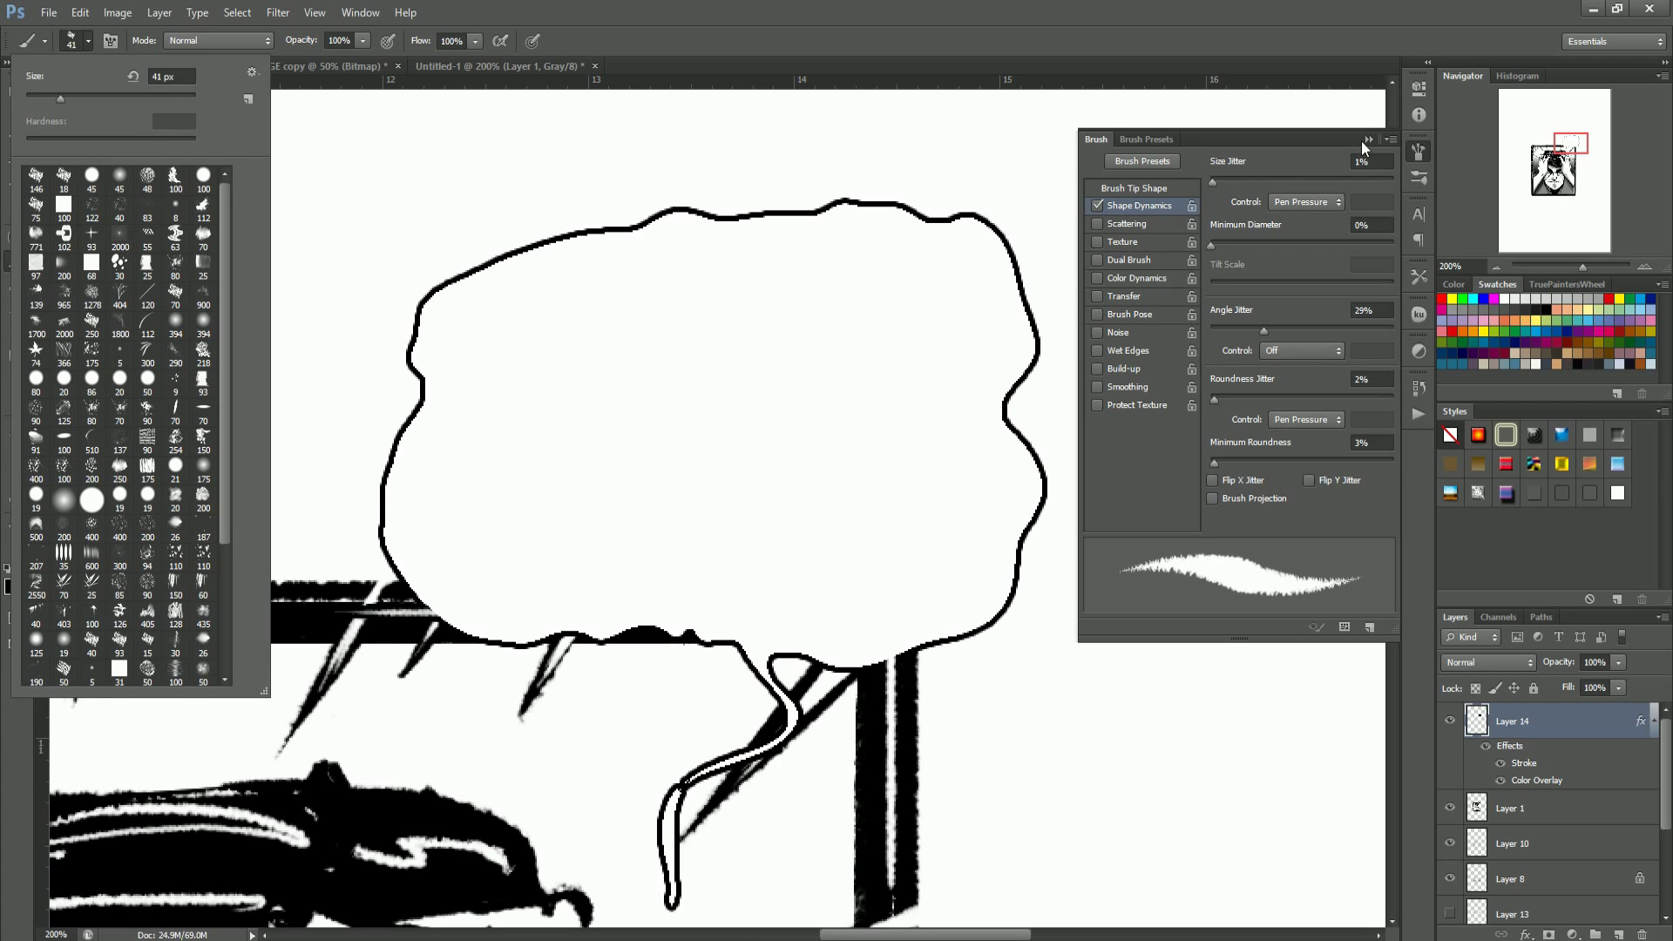
click(1159, 139)
click(1105, 141)
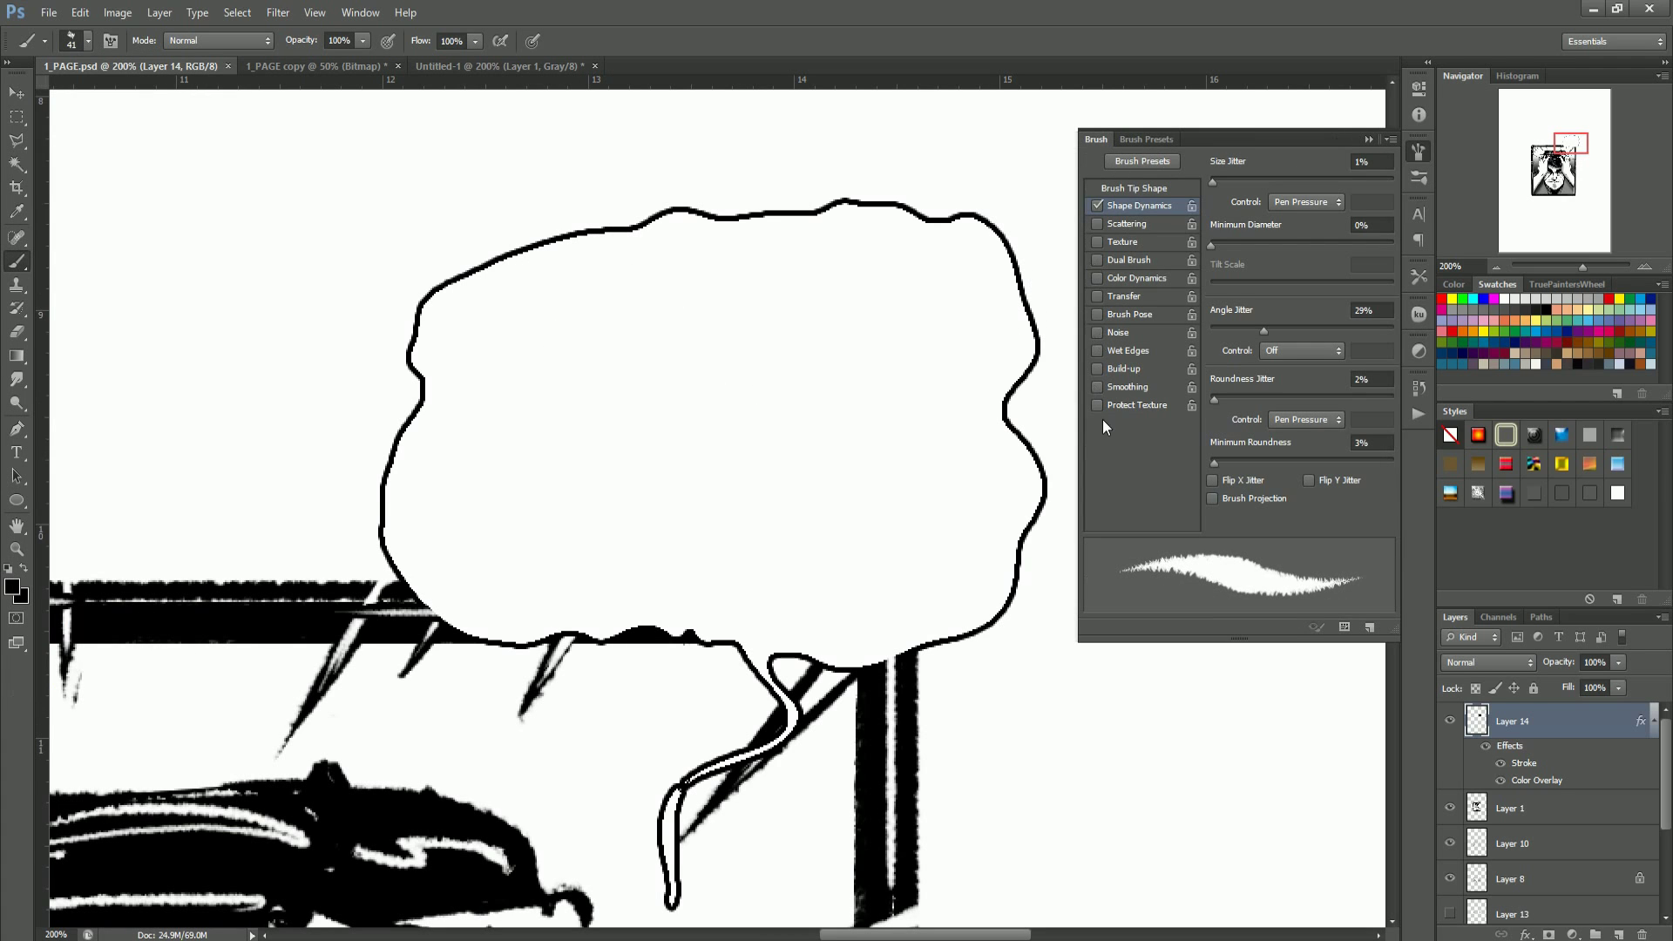
click(1367, 139)
Step: Paint test strokes along the bubble's left edge, and replace the bubble layer with a new empty layer
alt+right_click(475, 396)
drag(433, 307, 414, 405)
drag(406, 461, 413, 408)
drag(1525, 721, 1641, 934)
click(1618, 934)
Step: Create a text box above the panel's upper-right corner containing "ARG!"
key(z)
drag(659, 331, 641, 240)
click(17, 452)
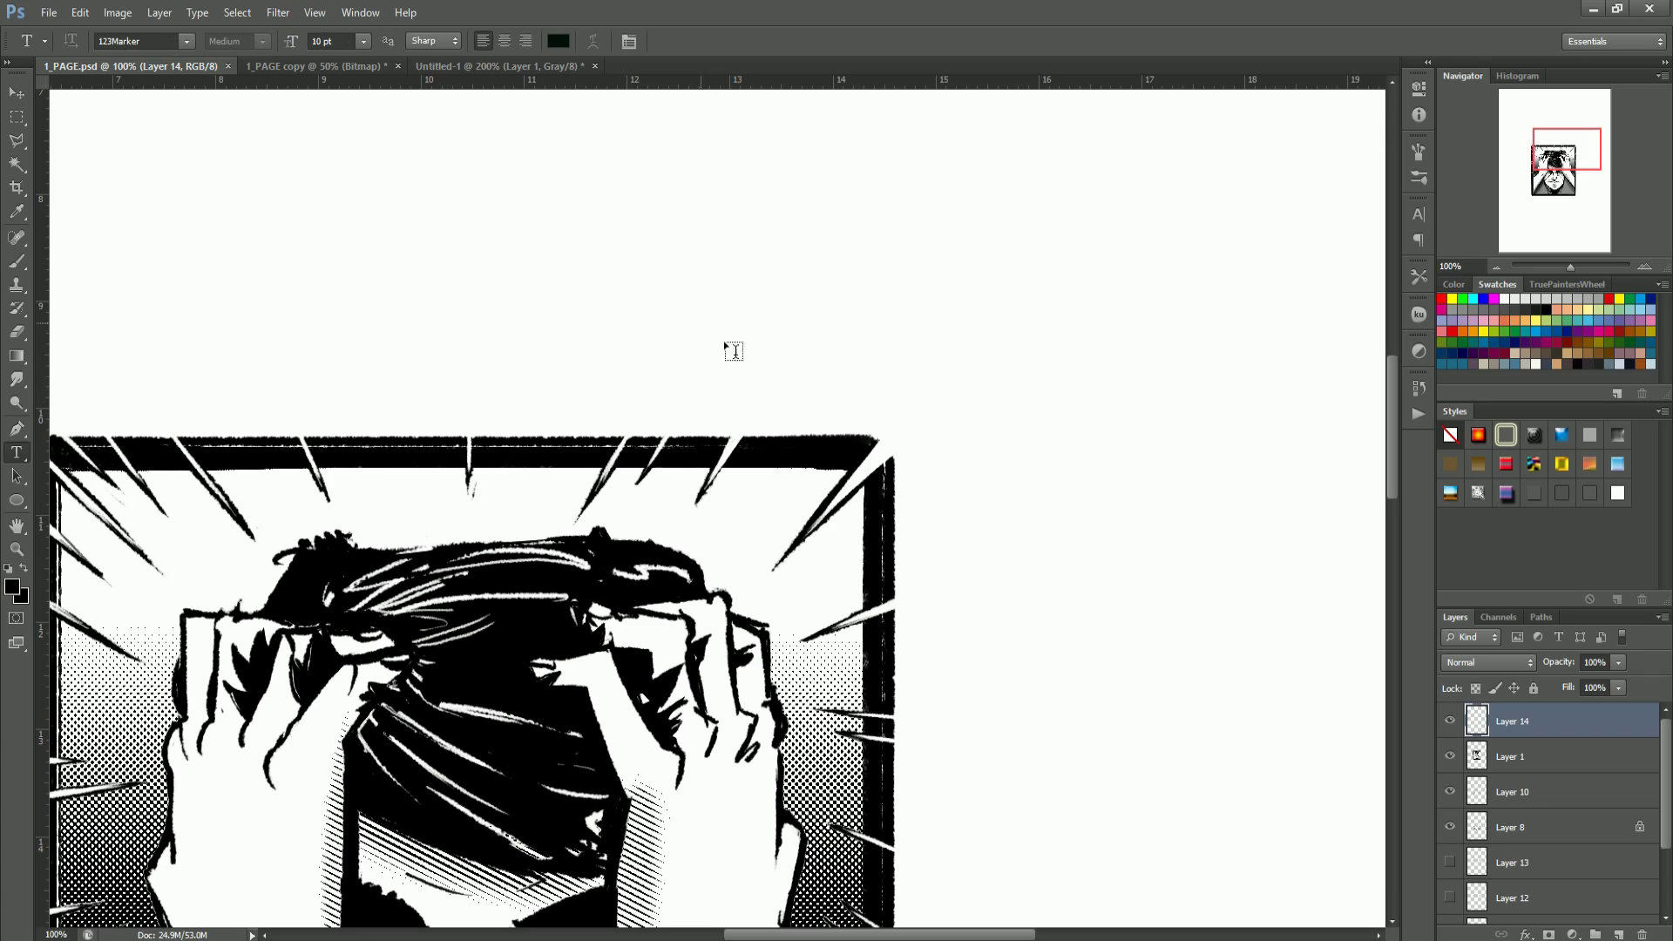
drag(701, 323, 1107, 587)
text(ARG!)
Step: Try comic fonts such as Wurmics Bravo, set the ARG! text to A.C.M.E. Secret, and shift it slightly right and down
key(ctrl+a)
click(186, 41)
click(139, 41)
text(Wurmics Bravo)
key(Return)
drag(811, 373, 608, 416)
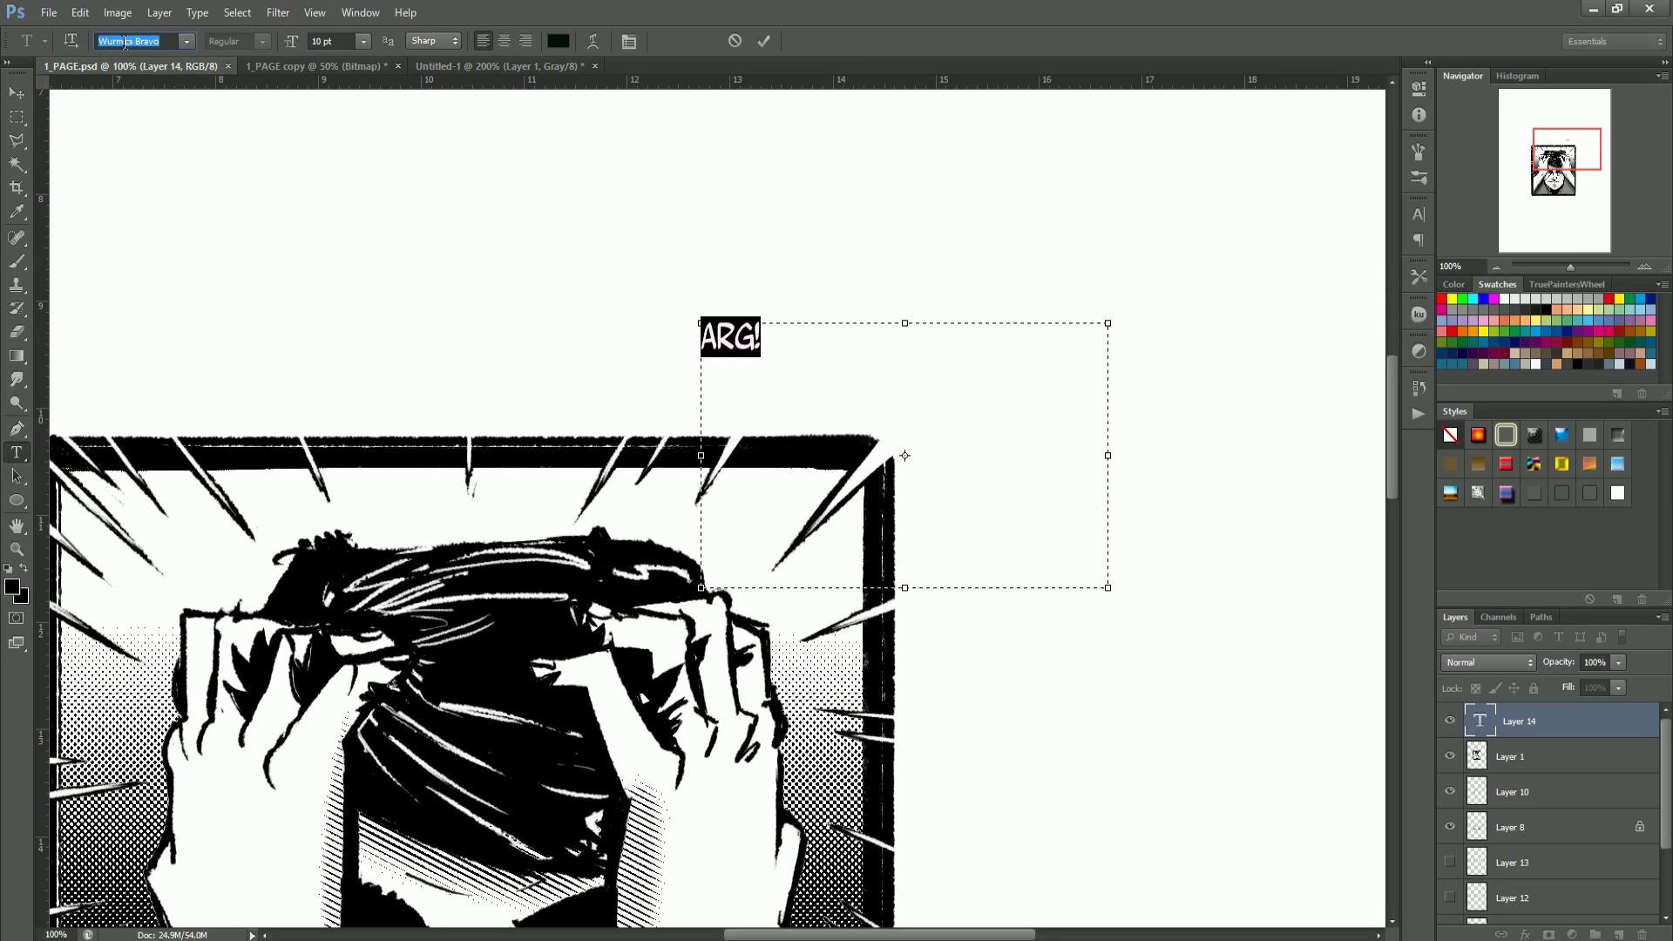
key(Return)
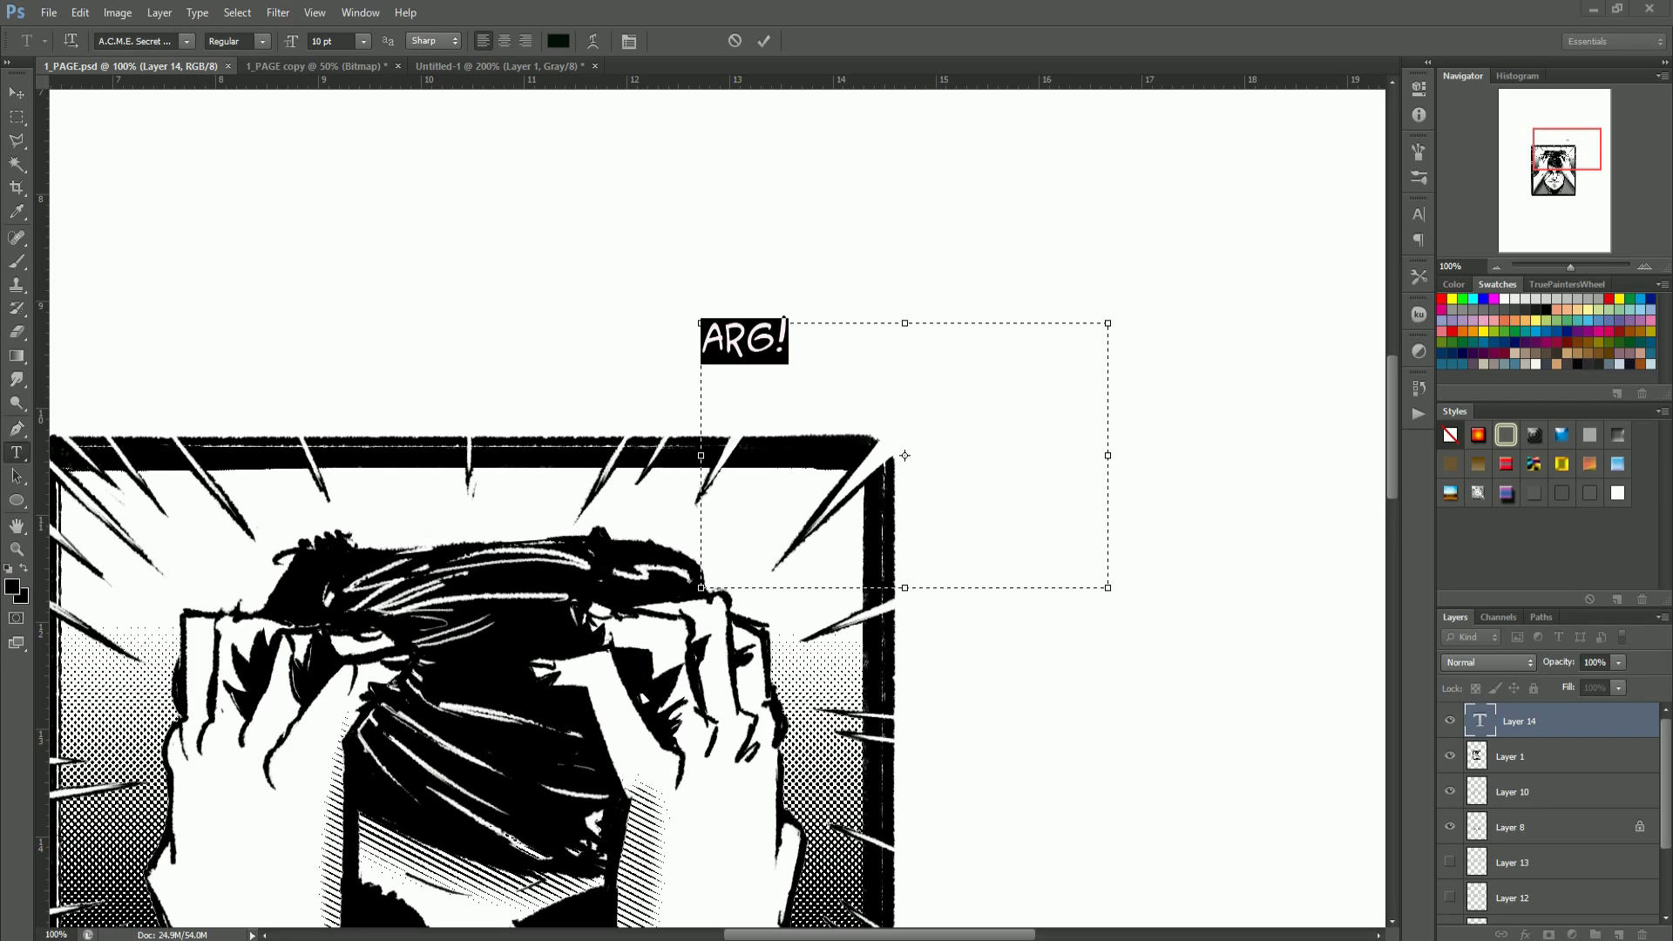
click(14, 96)
drag(760, 329, 804, 344)
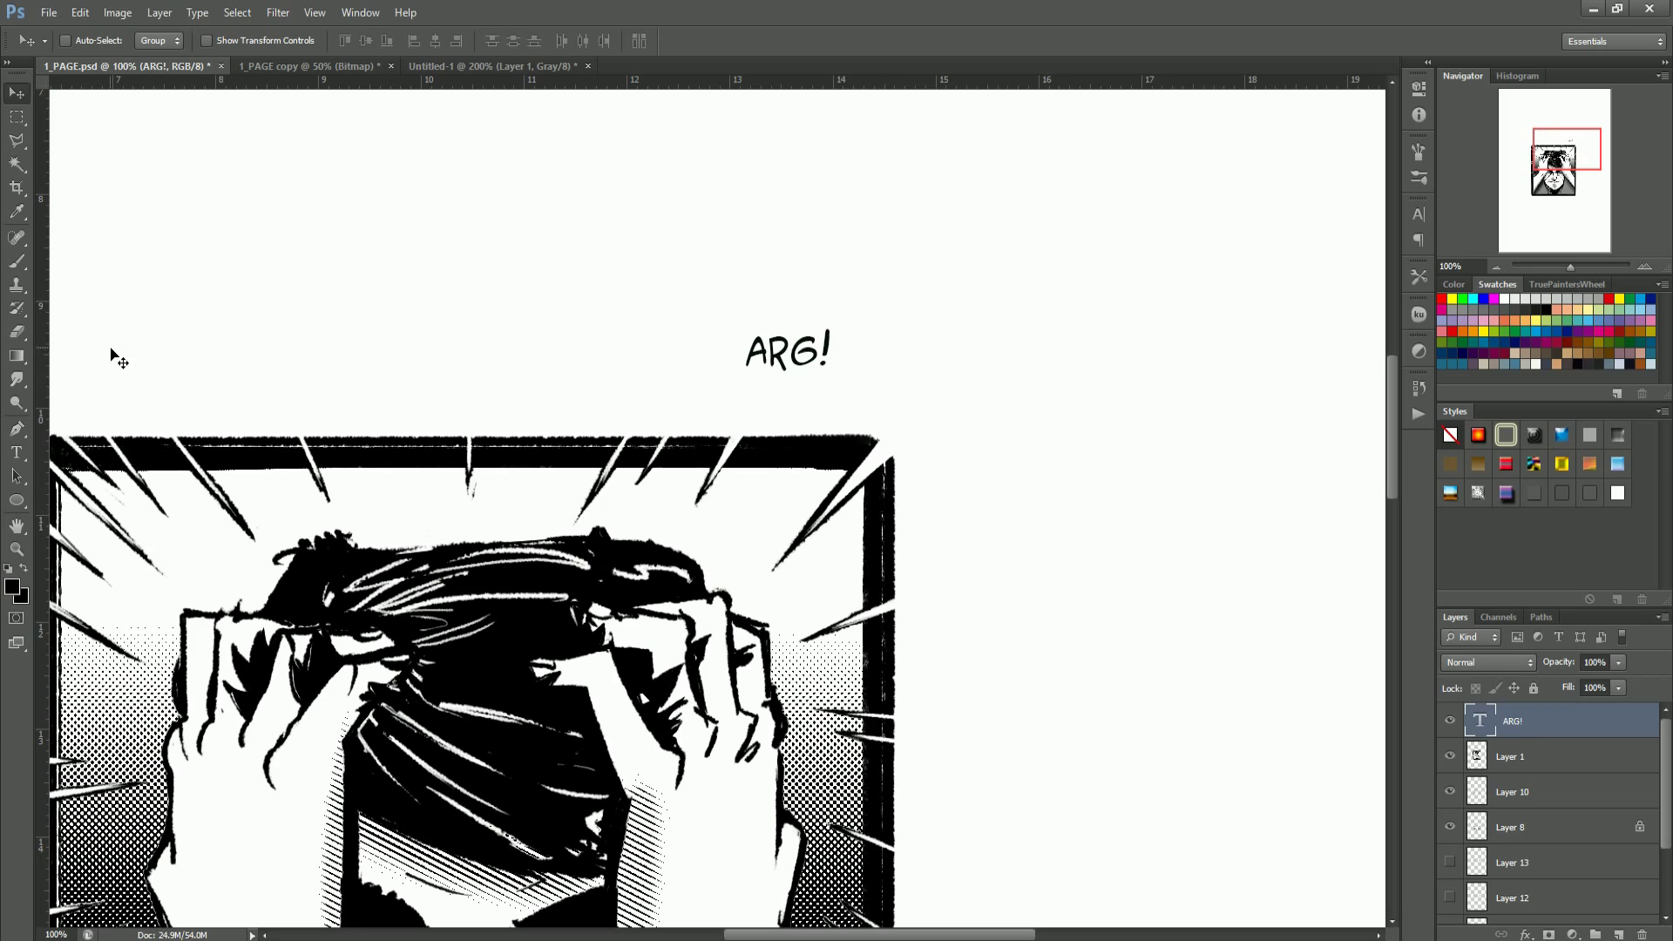
Step: Change the lettering to "AARG!" and set its size to 24 pt
click(16, 452)
click(769, 353)
text(A)
key(ctrl+a)
click(363, 41)
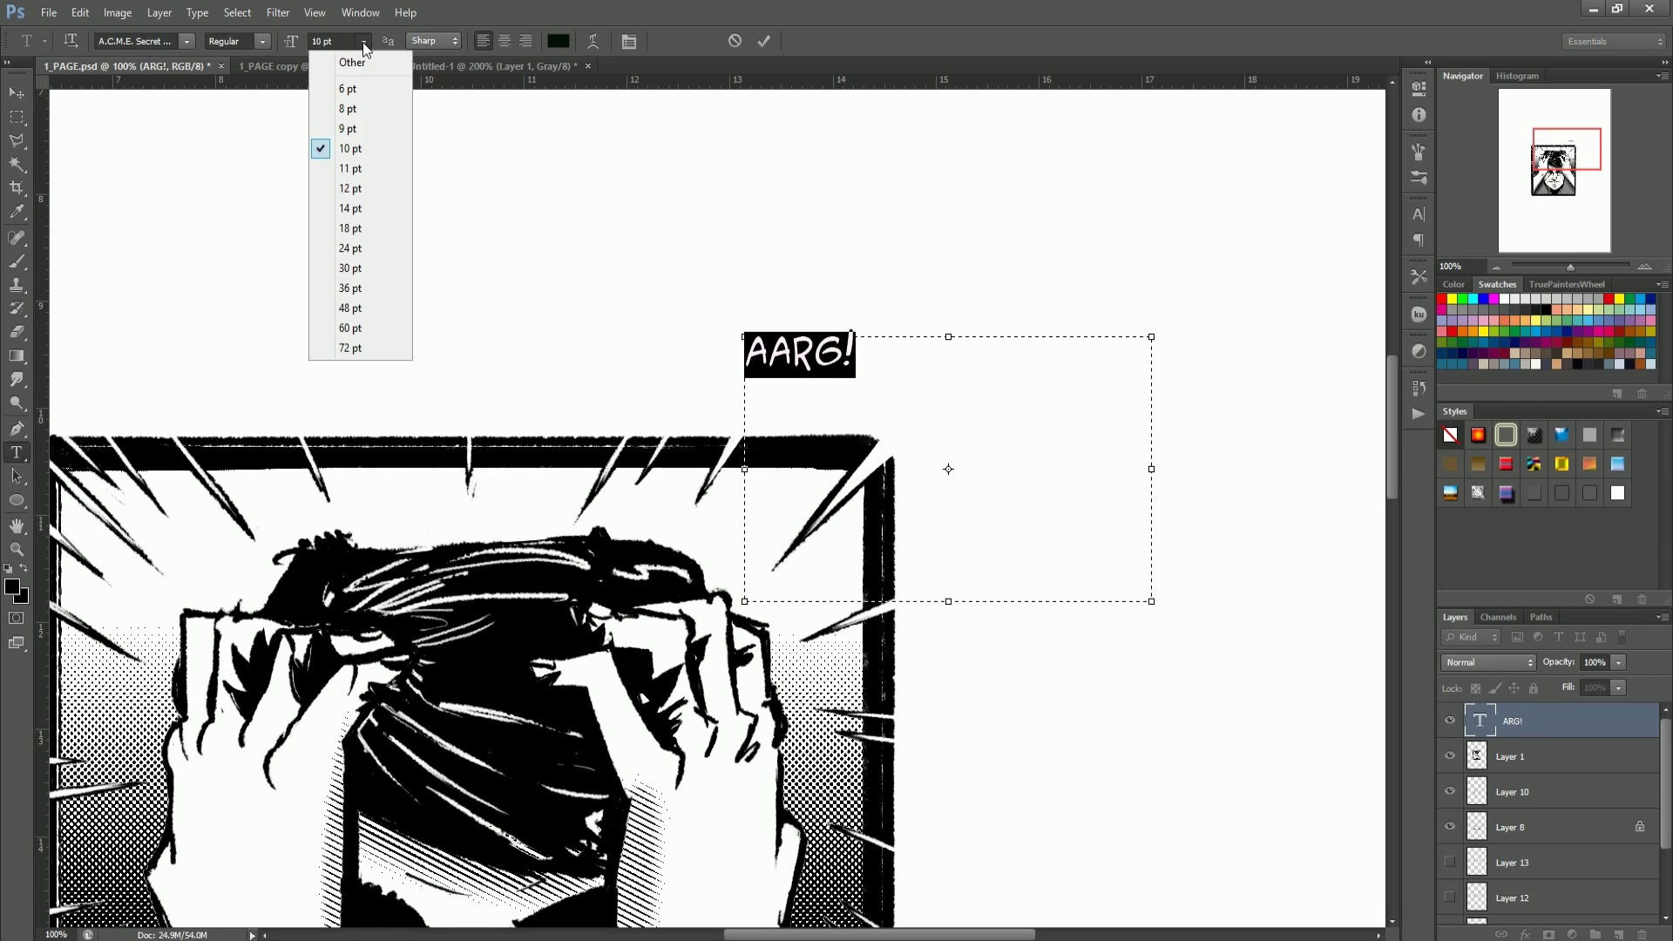
click(348, 261)
Step: Try the Laffayette Comic font on the AARG! lettering
text(Laffayette Comi)
key(Return)
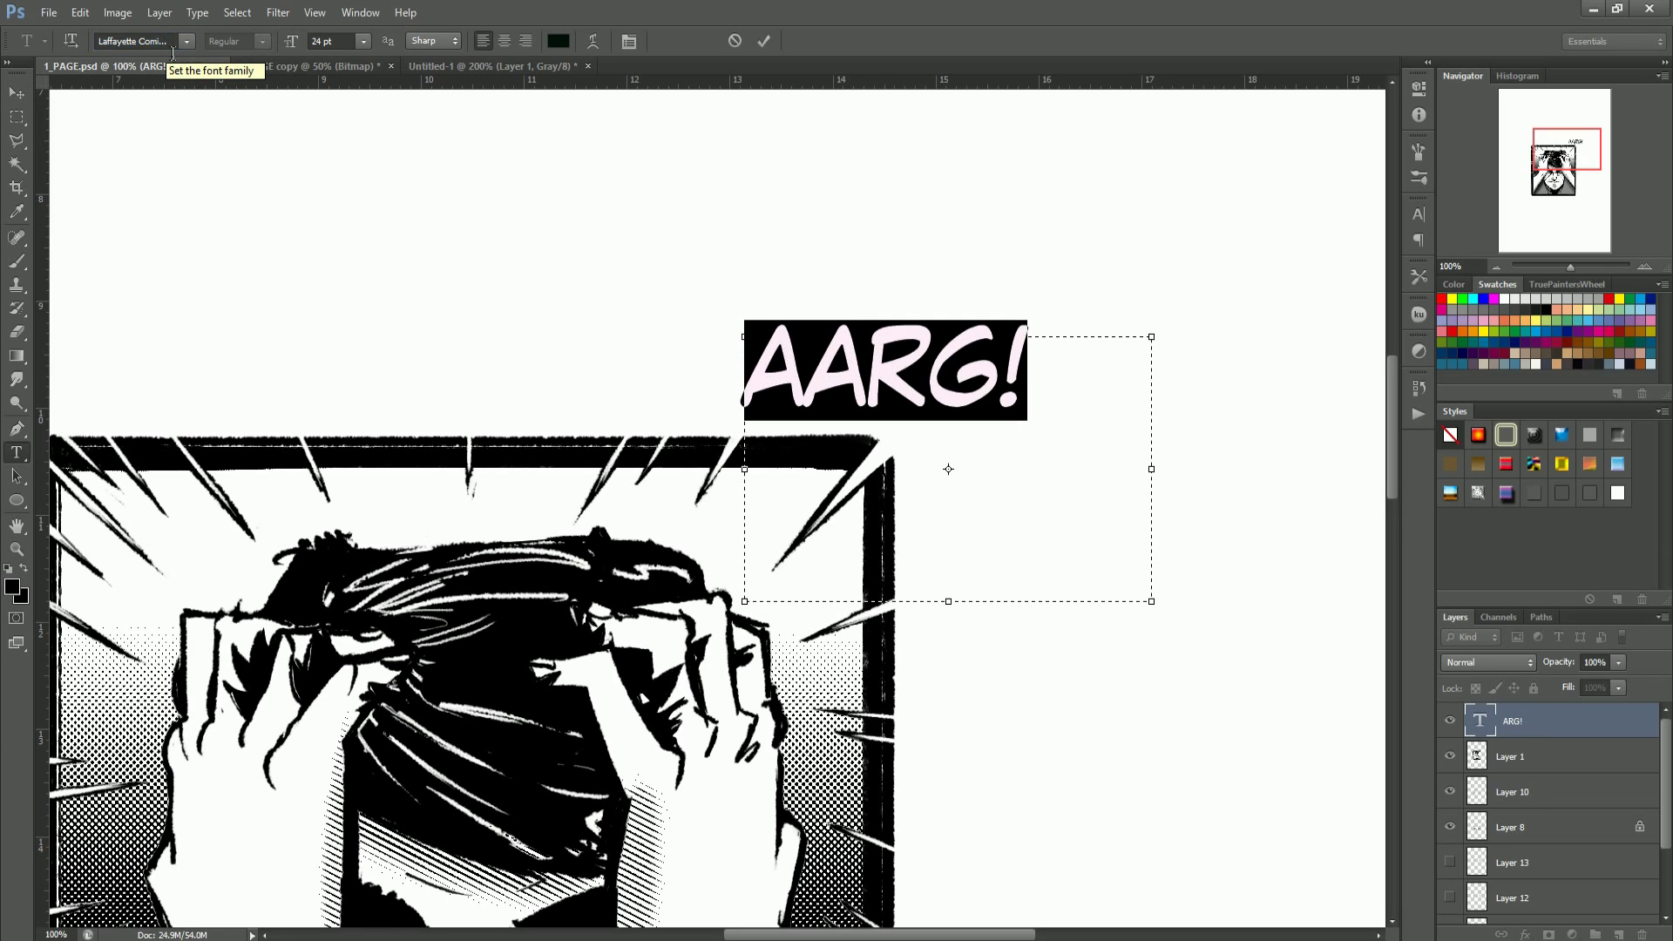
click(15, 92)
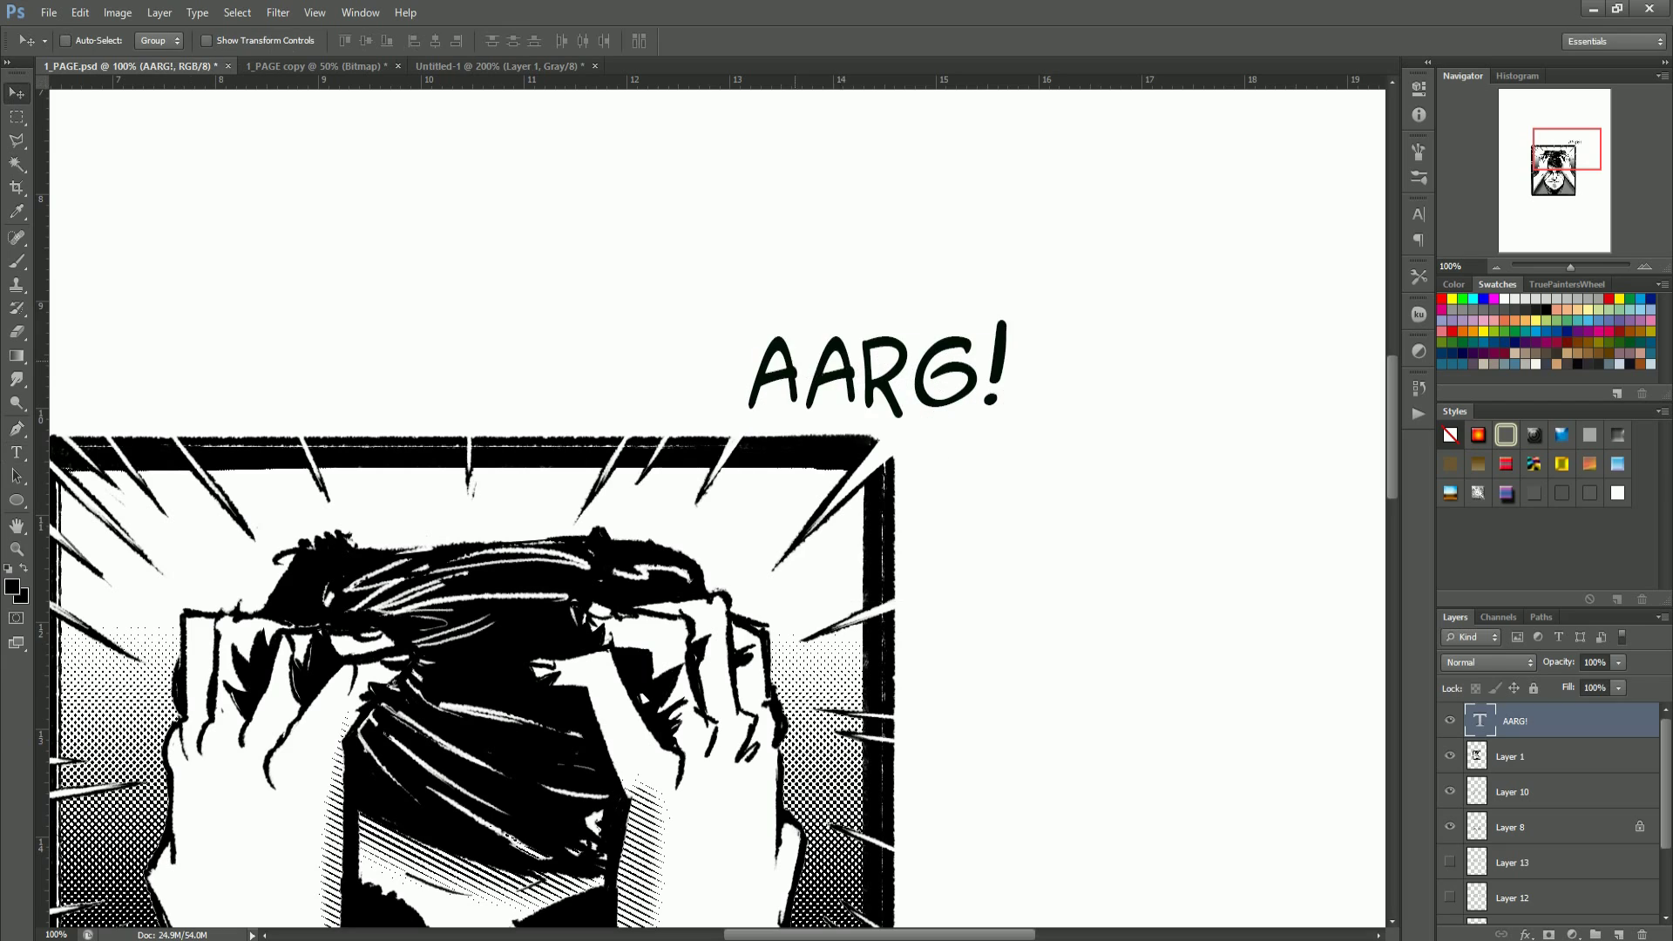
Step: Apply faux bold to the whole AARG! text and set its tracking to 0
key(t)
click(733, 372)
key(ctrl+a)
click(1426, 216)
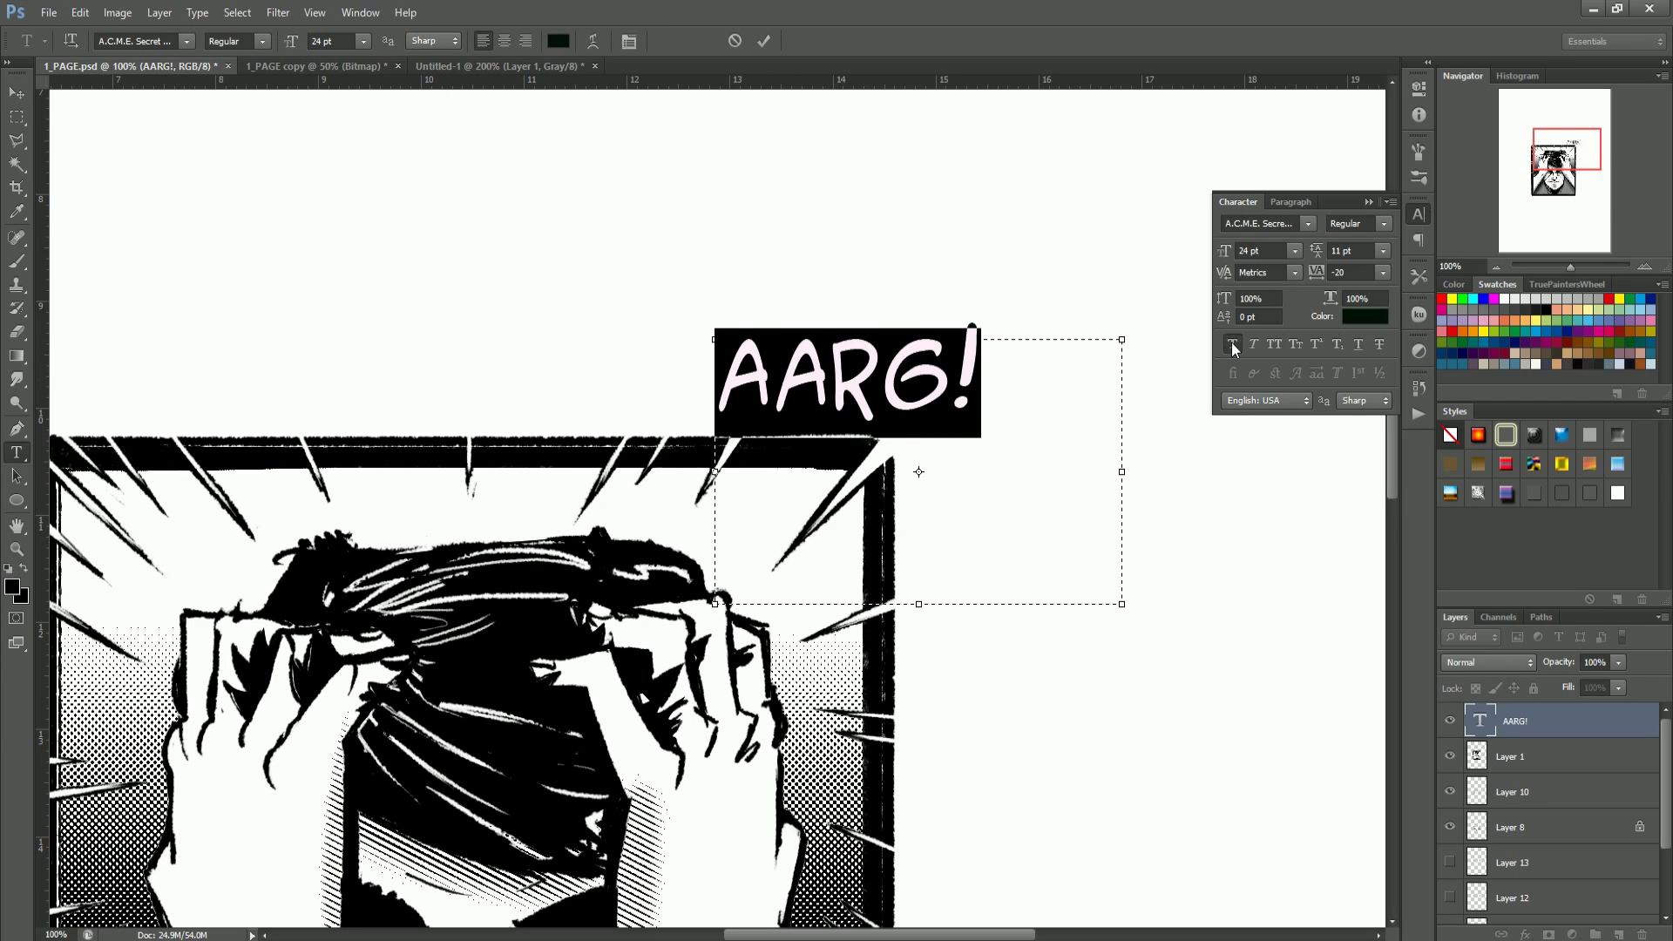
click(1232, 344)
click(1383, 273)
click(1361, 419)
click(1383, 273)
Step: Set the AARG! text size to 28 pt and save the document
click(325, 43)
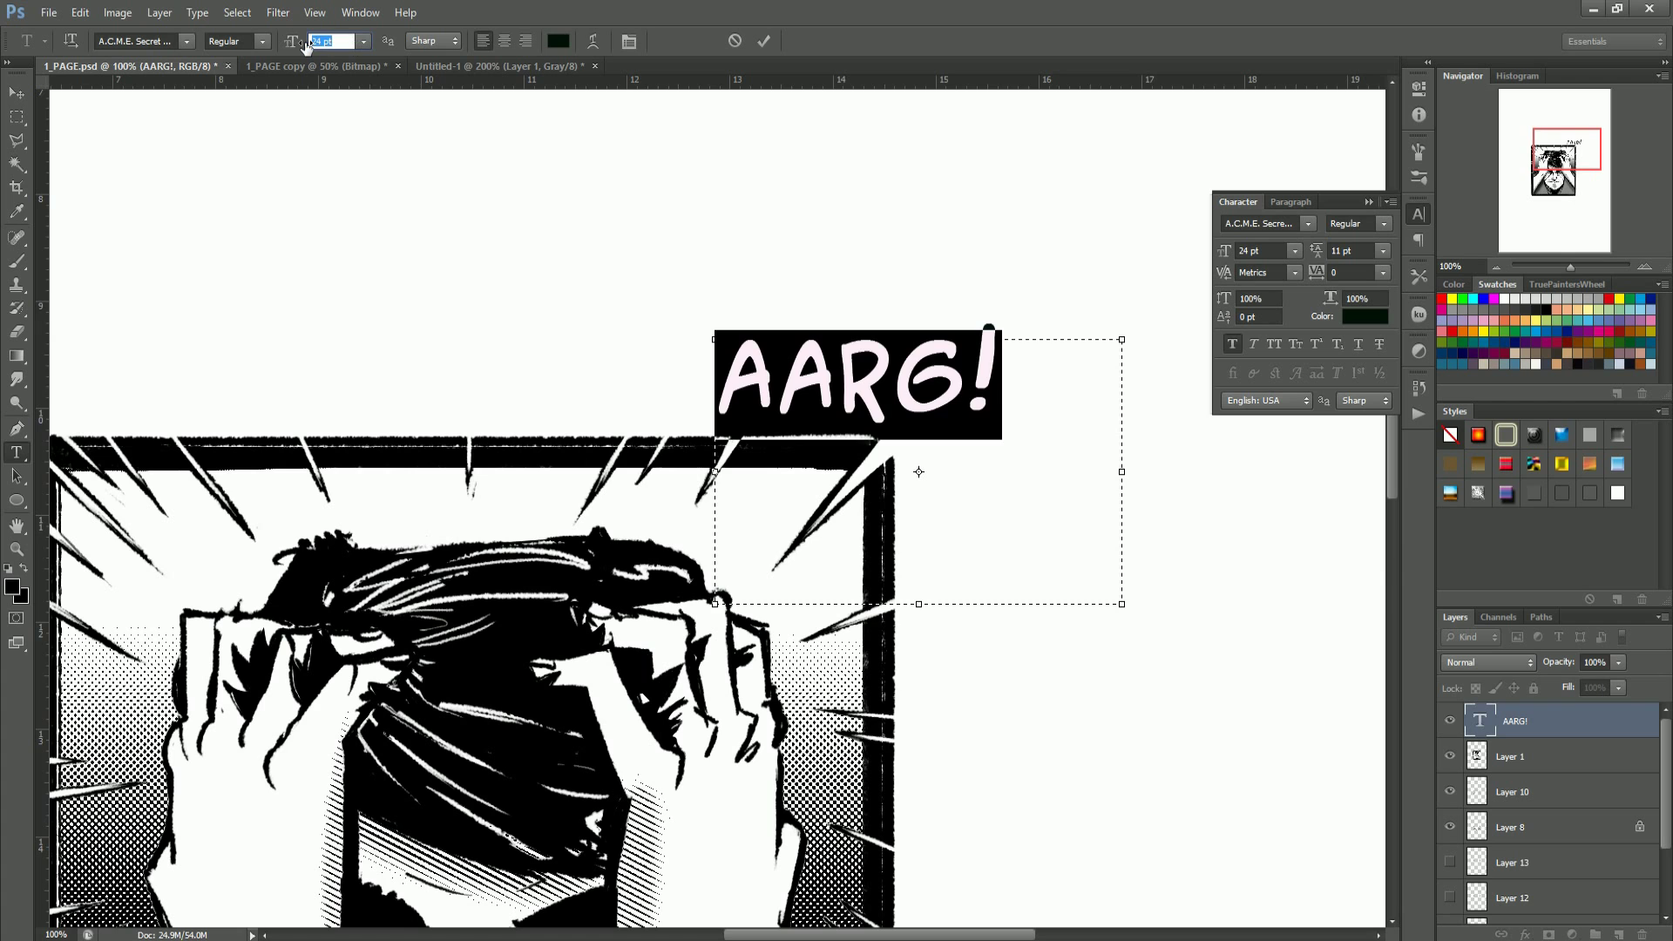
scroll(315, 45, up, 4)
key(Return)
key(ctrl+Return)
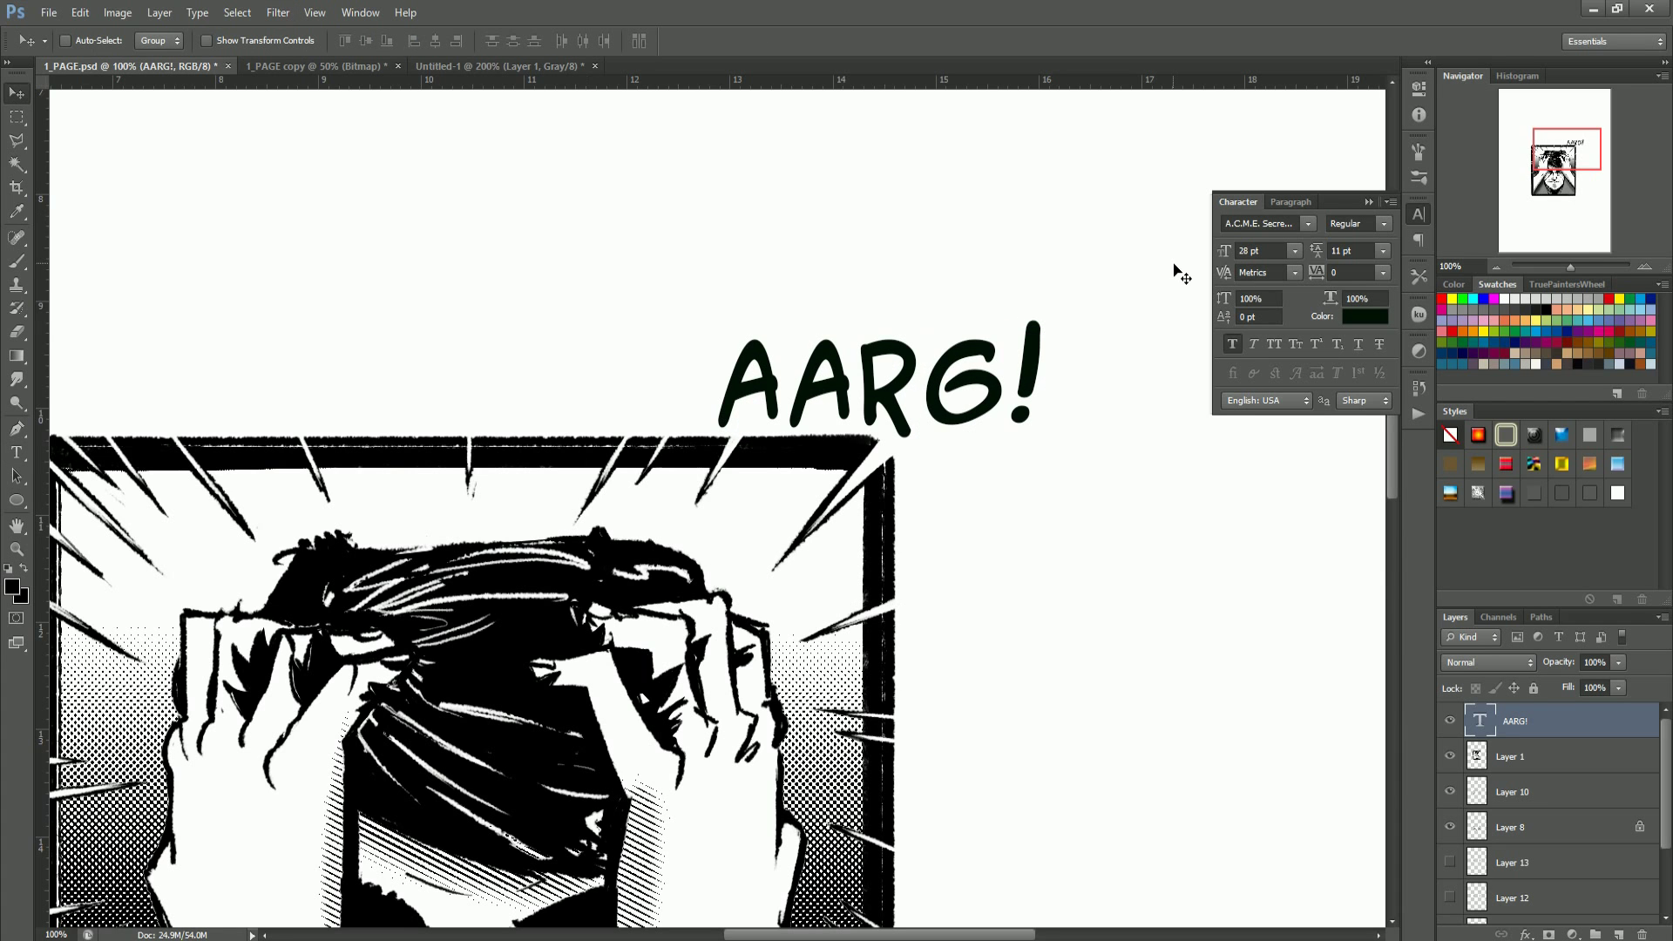
click(1369, 202)
key(z)
alt+click(942, 444)
alt+click(964, 429)
key(ctrl+s)
Step: Rasterize the AARG! text layer and move its first A up and closer to the second A
click(981, 407)
key(l)
click(502, 368)
mouse_move(385, 565)
mouse_down()
mouse_move(549, 362)
mouse_move(533, 357)
mouse_up()
key(v)
mouse_move(540, 464)
mouse_down()
mouse_move(582, 358)
mouse_move(568, 397)
mouse_up()
right_click(1523, 728)
click(1499, 397)
key(ctrl+d)
Step: Select the R of the lettering and move it down and left, tight against the second A
key(l)
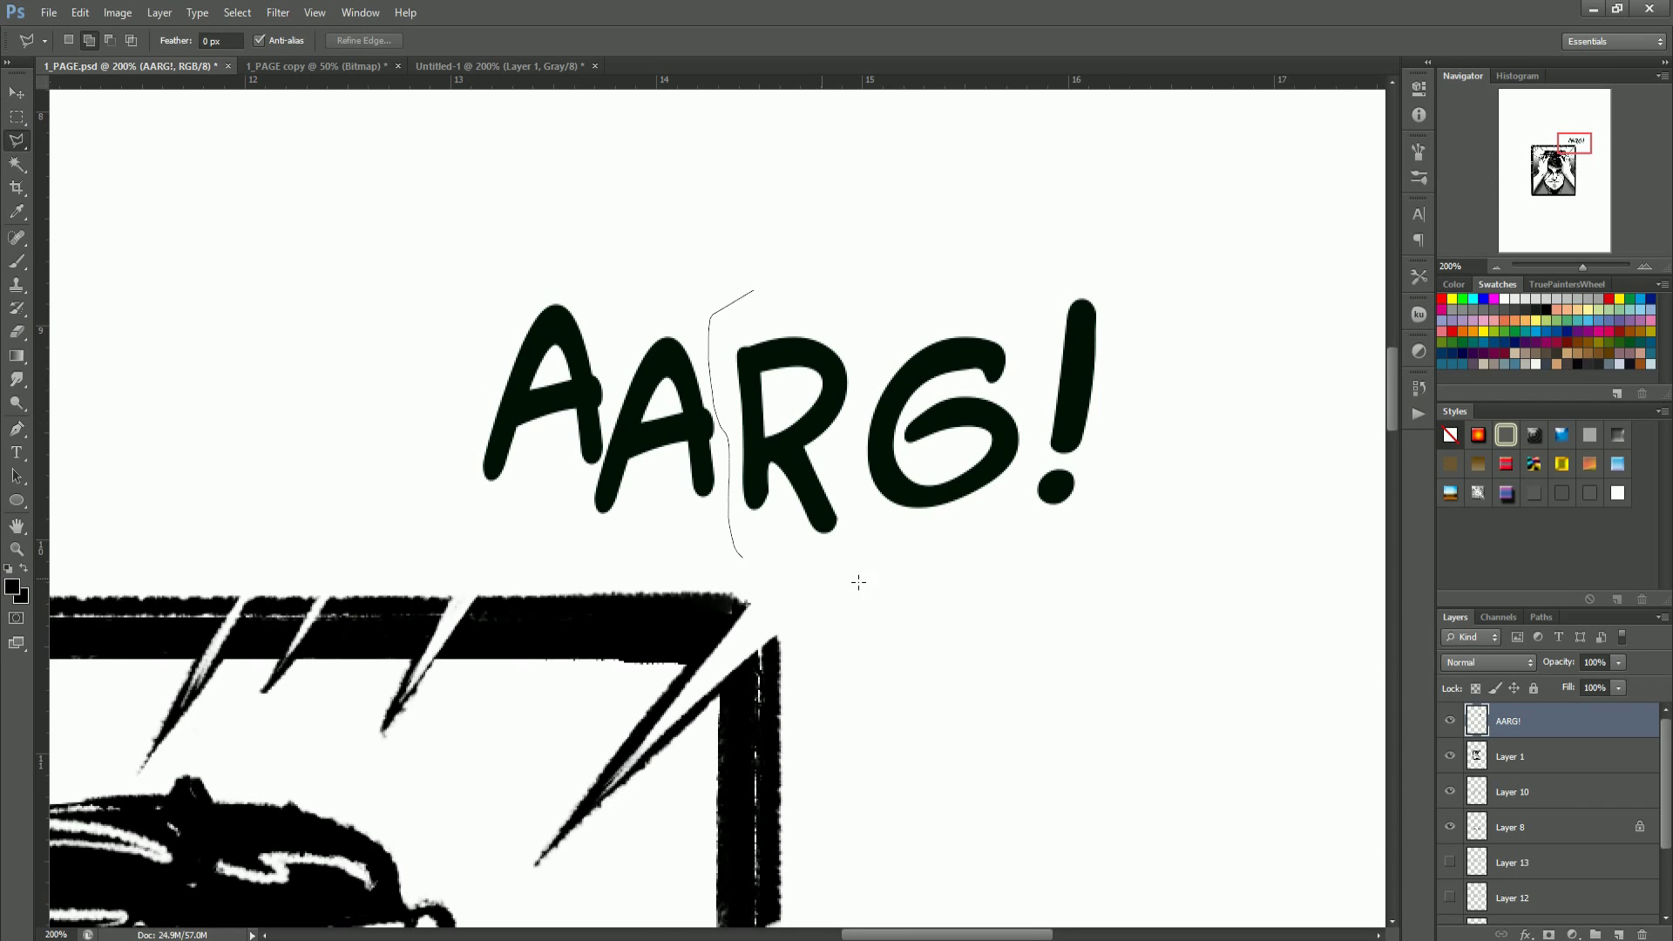
double_click(851, 280)
key(v)
drag(824, 359, 806, 403)
key(ctrl+d)
Step: Select the G and exclamation mark together and move them left against the R
key(l)
mouse_move(1001, 230)
mouse_down()
mouse_move(938, 587)
mouse_move(1129, 225)
mouse_up()
key(v)
mouse_move(1037, 384)
mouse_down()
mouse_move(976, 337)
mouse_move(965, 399)
mouse_move(983, 389)
mouse_up()
key(ctrl+t)
key(Return)
Step: Isolate the exclamation mark and free-transform it so it is larger and sits higher beside the G
key(l)
alt+click(1008, 269)
click(985, 311)
click(965, 445)
mouse_move(979, 458)
mouse_down()
mouse_move(1094, 315)
mouse_move(1091, 272)
mouse_move(1128, 224)
mouse_up()
key(ctrl+z)
key(ctrl+d)
key(ctrl+t)
mouse_move(1073, 353)
mouse_down()
mouse_move(1046, 364)
mouse_move(1057, 341)
mouse_up()
key(Return)
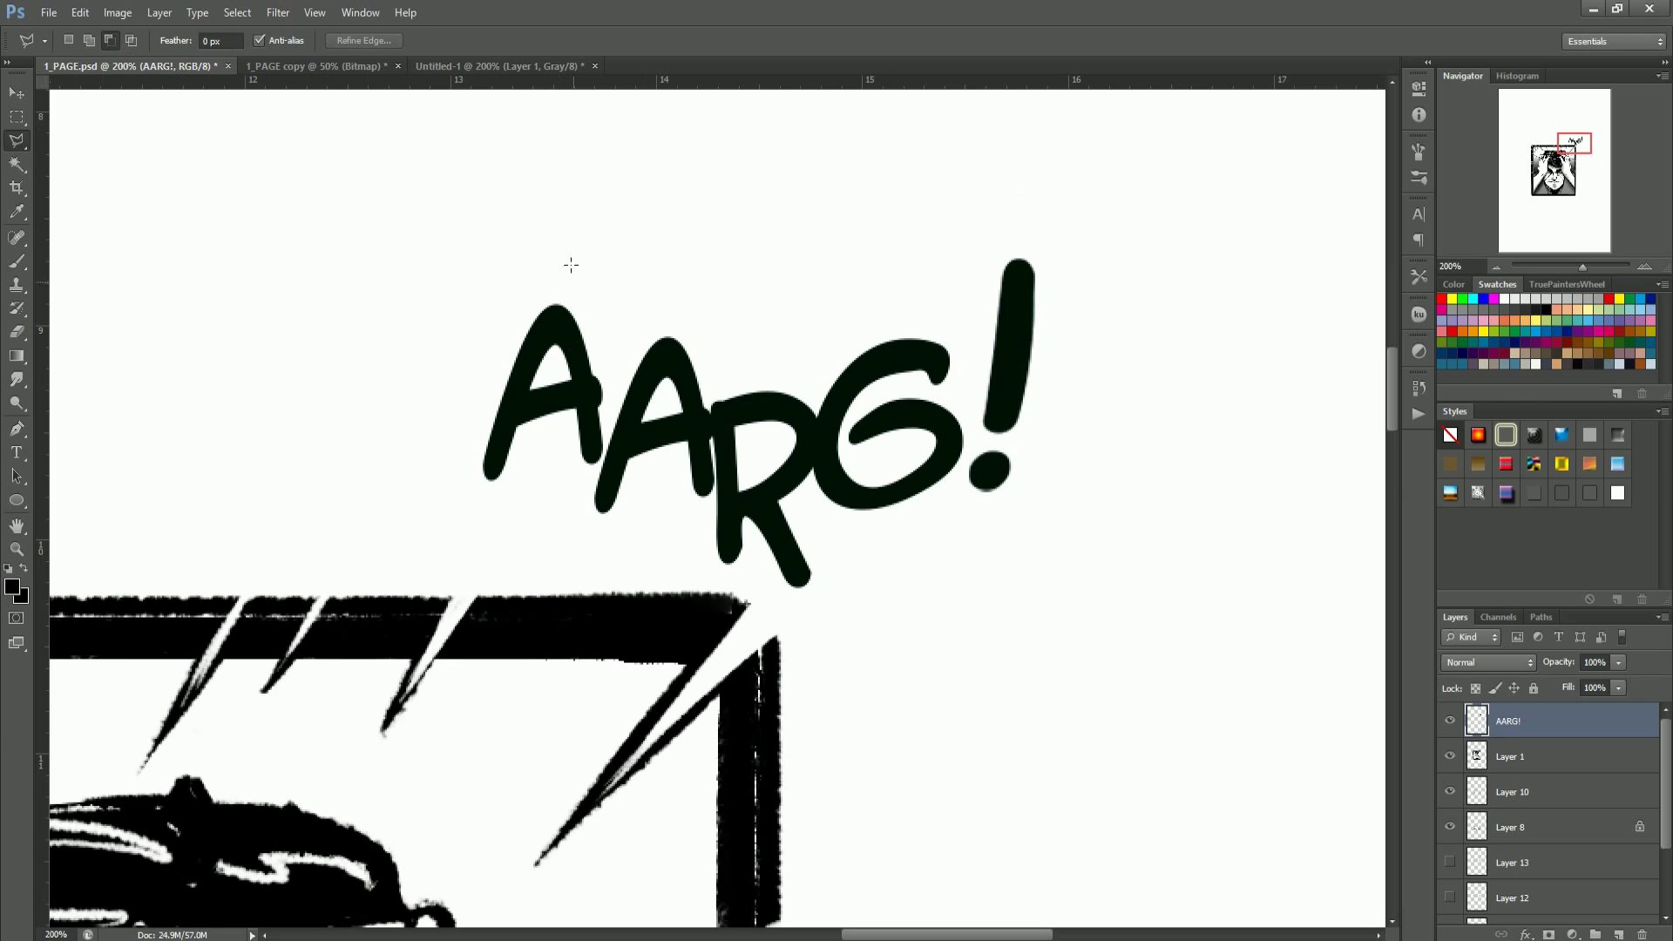
Step: Select the first A of the AARG! lettering and place a copy of it to its left
drag(627, 267, 619, 267)
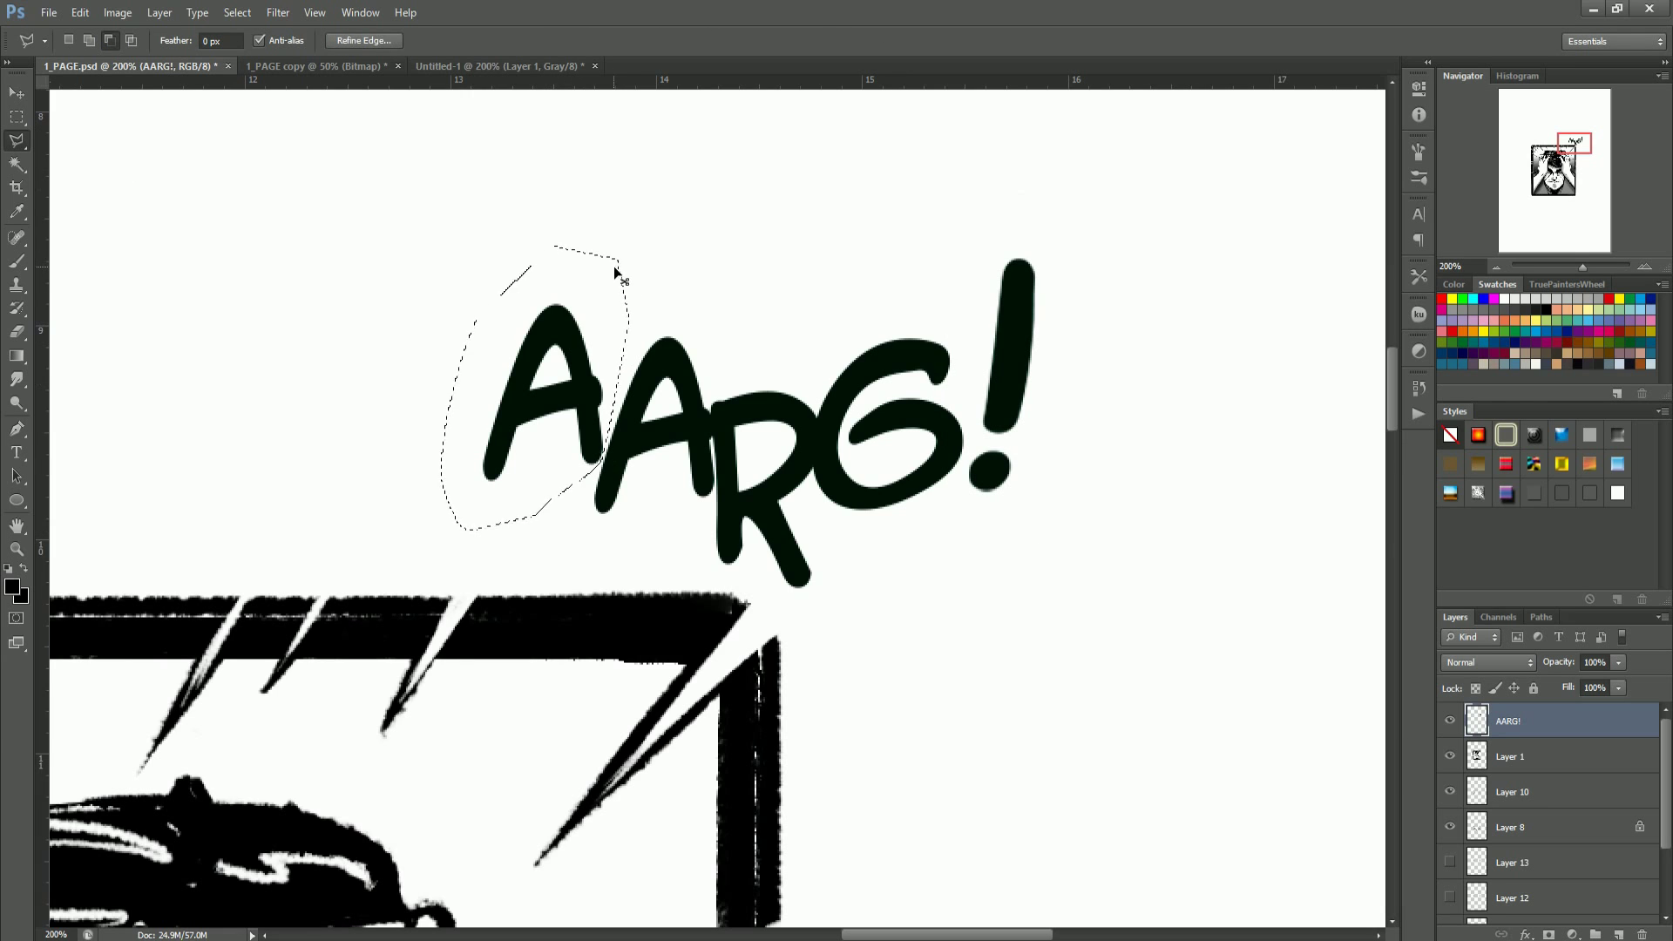
key(v)
drag(585, 390, 439, 373)
key(ctrl+d)
key(l)
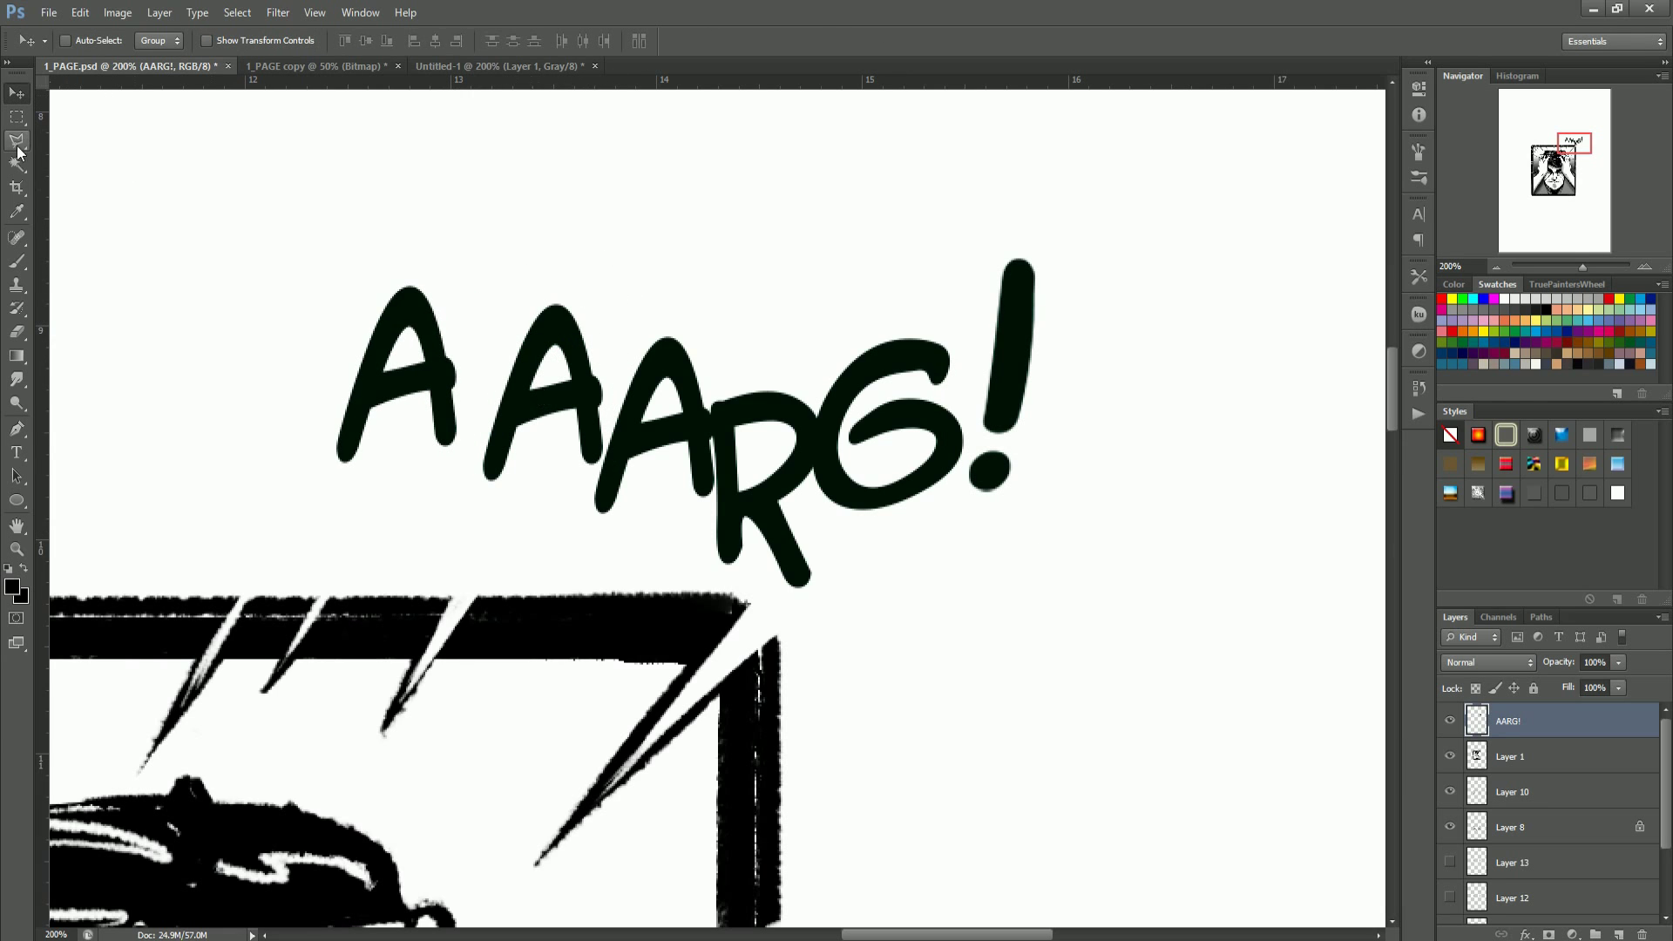
Step: Select the original first A and free-transform it slightly smaller, close against the A that follows it
click(523, 253)
click(480, 335)
click(470, 458)
double_click(620, 294)
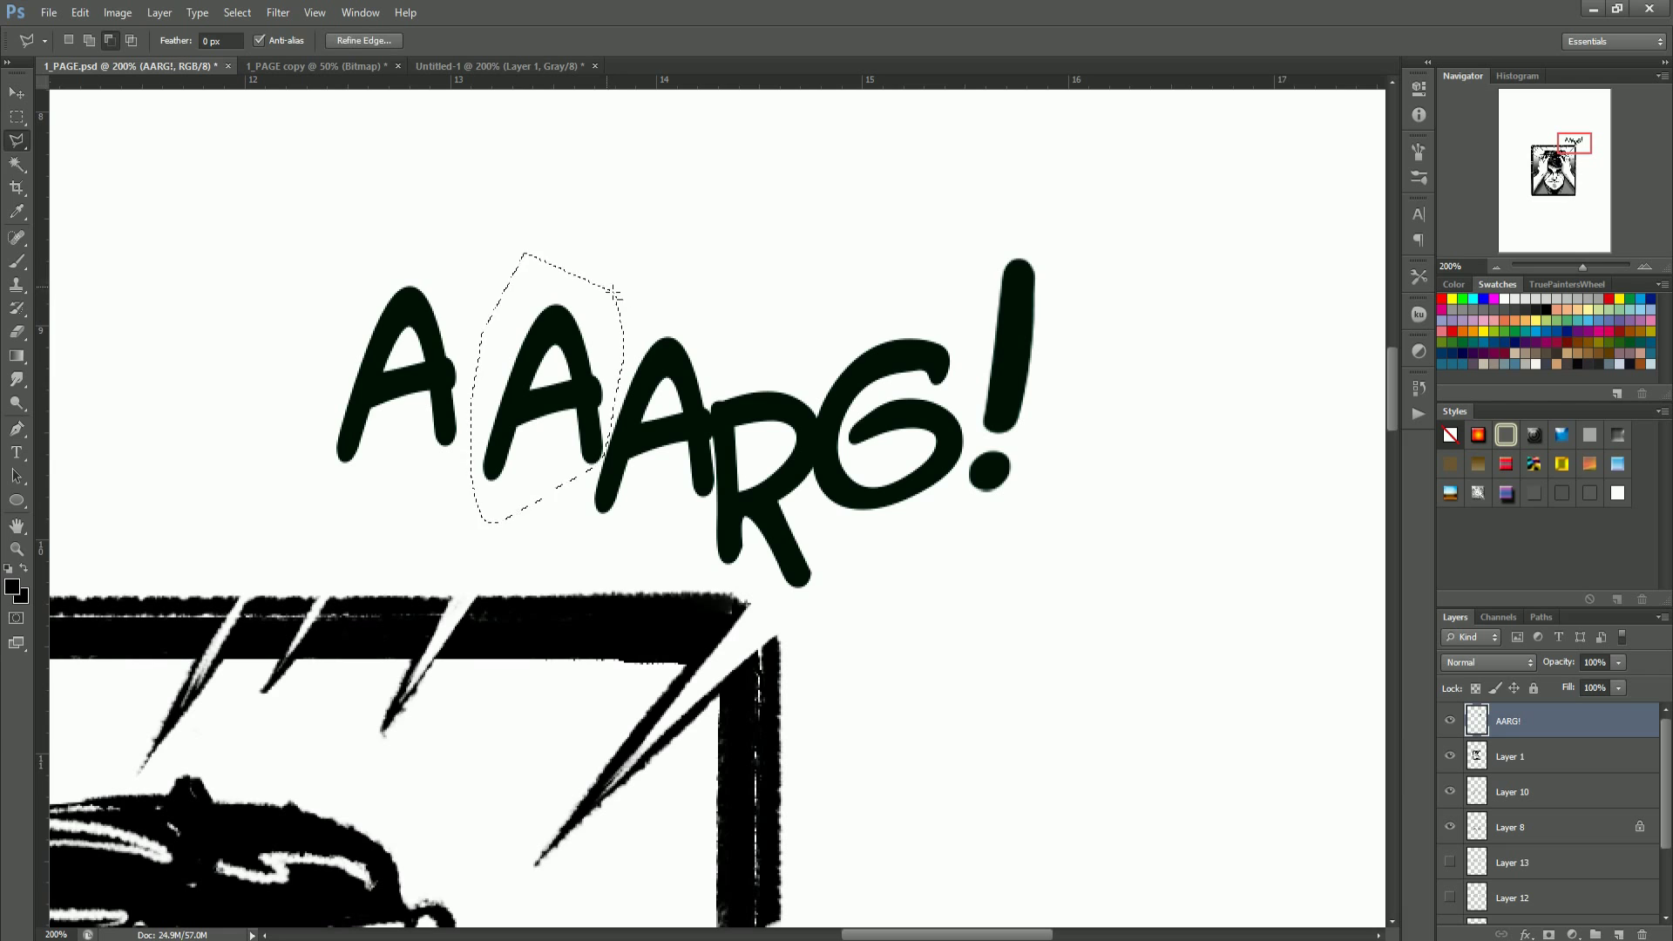
key(ctrl+t)
drag(624, 251, 603, 287)
drag(562, 353, 592, 327)
key(Return)
key(ctrl+d)
Step: Select the copied leftmost A, move it right against the next A and free-transform it larger
drag(433, 244, 483, 288)
key(v)
drag(436, 349, 493, 375)
key(ctrl+t)
drag(512, 313, 562, 242)
drag(524, 293, 501, 334)
key(ctrl+z)
drag(562, 242, 532, 278)
mouse_move(509, 335)
mouse_down()
mouse_move(509, 307)
mouse_move(520, 324)
mouse_up()
key(Return)
key(ctrl+d)
Step: Save the page and remove the enlarged extra A from the start of the lettering
key(ctrl+s)
key(z)
drag(684, 443, 545, 442)
drag(784, 367, 976, 368)
click(17, 140)
mouse_move(533, 181)
mouse_down()
mouse_move(746, 553)
mouse_move(643, 475)
mouse_up()
key(ctrl+alt+z)
key(ctrl+alt+z)
key(ctrl+alt+z)
key(ctrl+alt+z)
key(ctrl+alt+z)
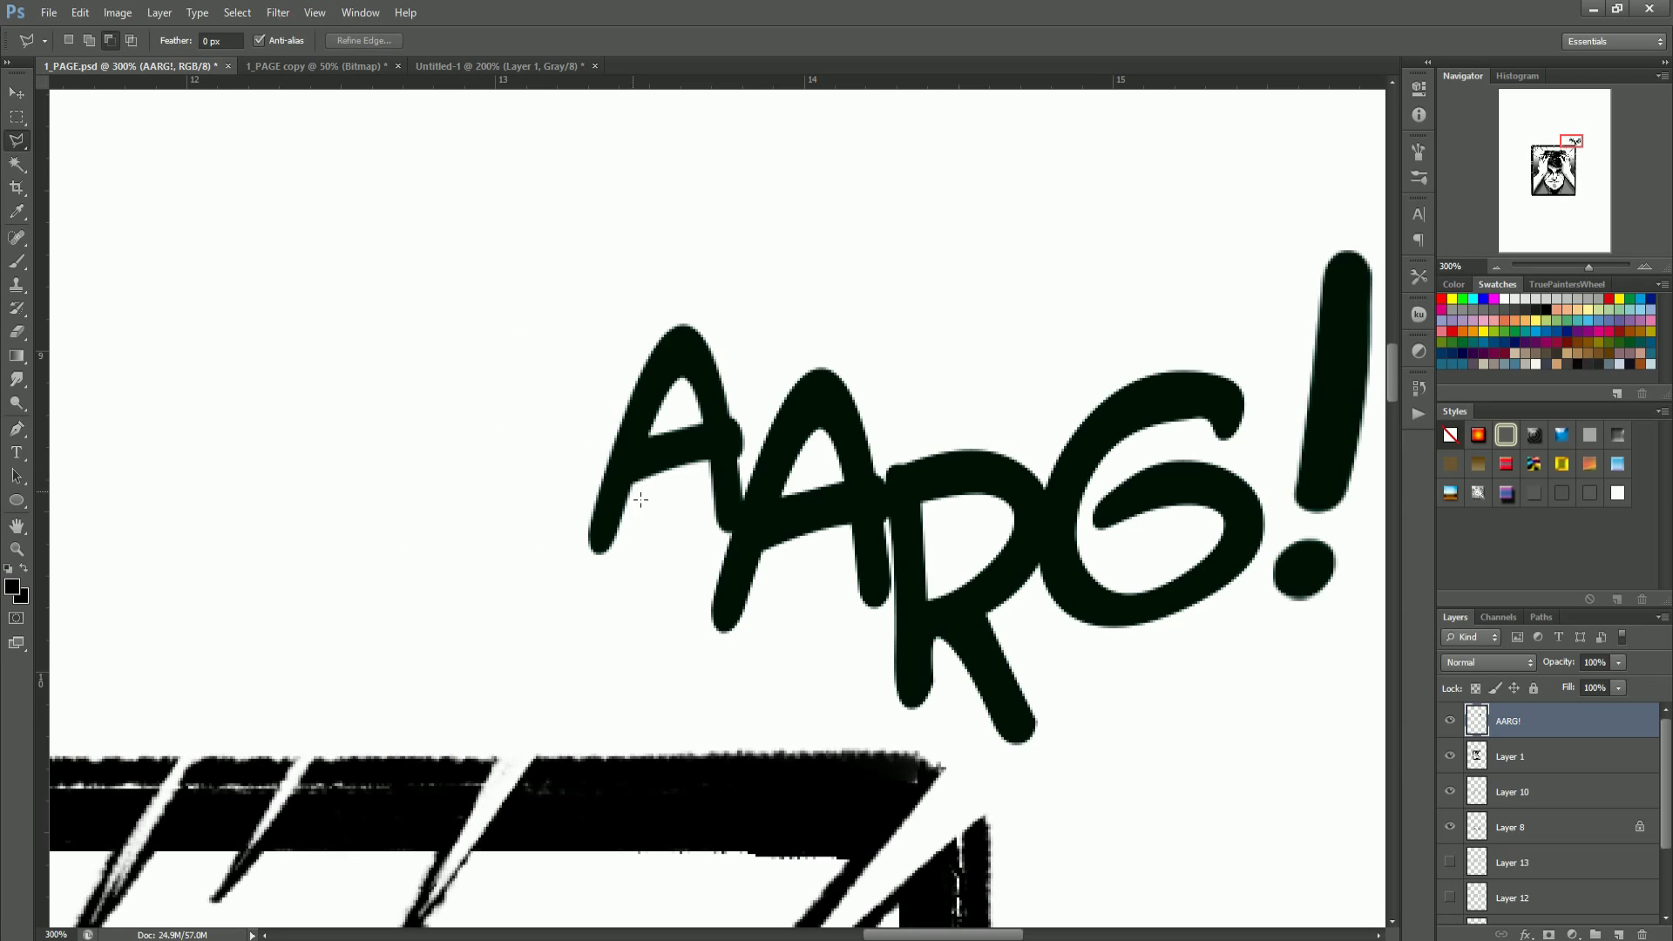
Step: Add a letter A as a new text layer, enlarge it and set it in front of the AARG! lettering
click(17, 452)
click(361, 309)
text(A)
click(15, 93)
drag(505, 208, 538, 415)
key(ctrl+t)
drag(610, 239, 657, 154)
mouse_move(608, 308)
mouse_down()
mouse_move(620, 337)
mouse_move(632, 284)
mouse_move(604, 384)
mouse_move(752, 532)
mouse_move(766, 328)
mouse_up()
key(Return)
Step: Tighten the spacing between the small A and its neighbouring letters on the AARG! layer
click(1561, 757)
click(16, 140)
key(v)
mouse_move(672, 379)
mouse_down()
mouse_move(691, 397)
mouse_move(647, 374)
mouse_up()
key(ctrl+d)
click(1530, 801)
click(1516, 720)
key(z)
drag(813, 526, 767, 427)
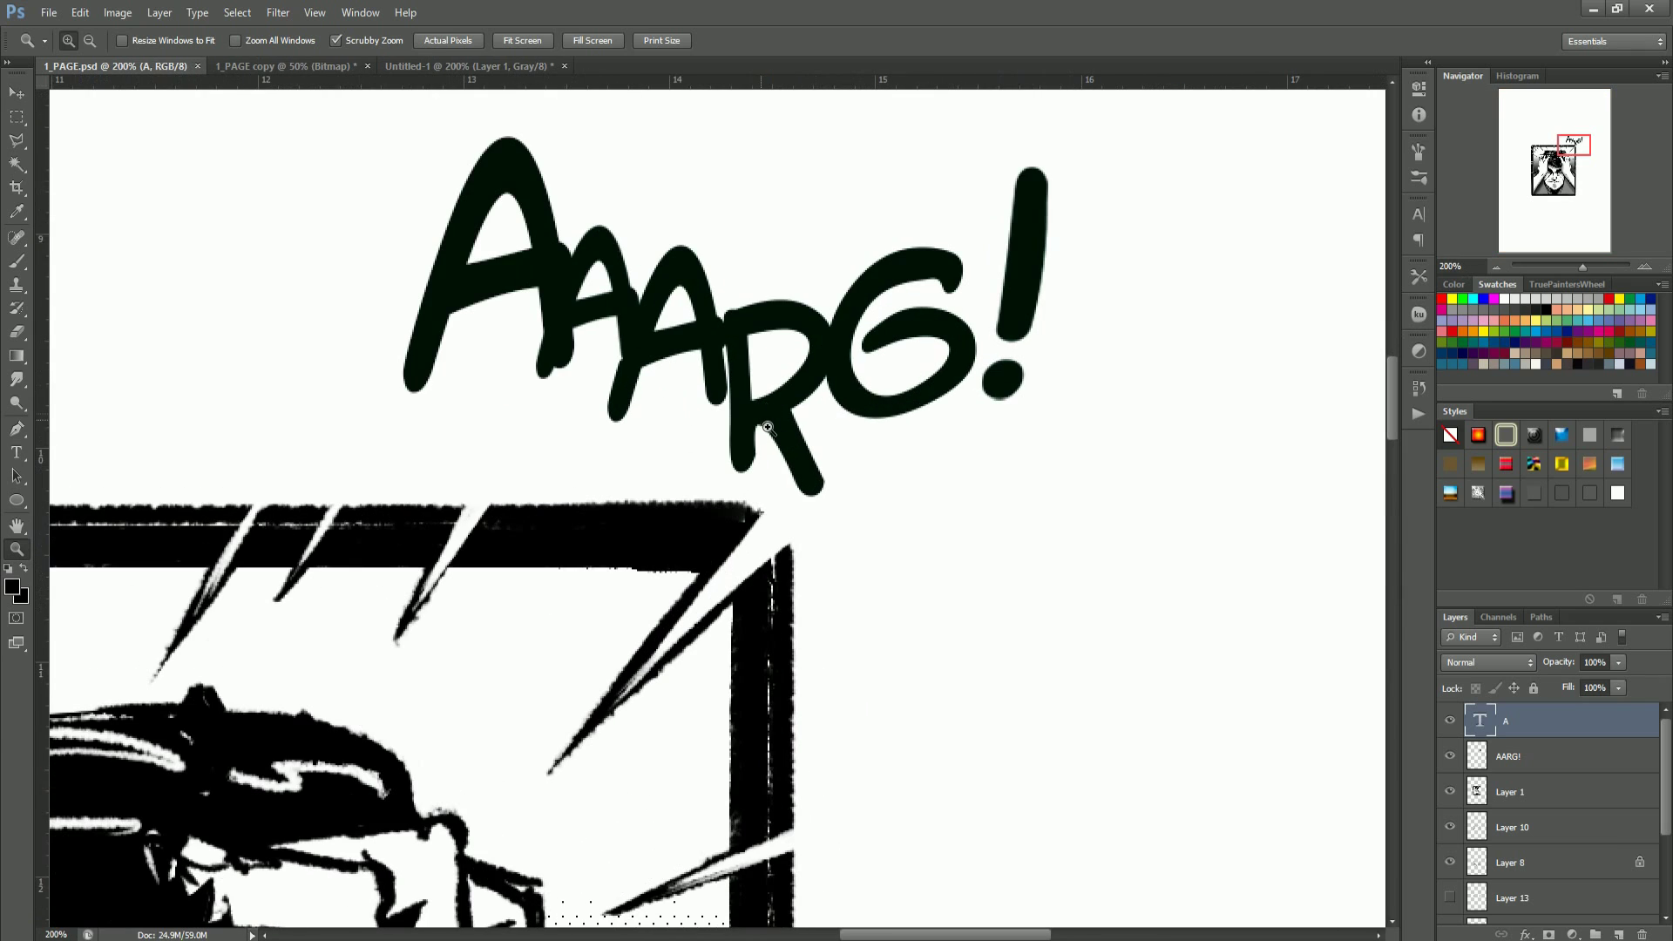
Step: Select the G on the AARG! layer and free-transform it slightly smaller
click(17, 141)
click(902, 193)
mouse_move(993, 343)
mouse_down()
mouse_move(970, 209)
mouse_move(977, 227)
mouse_up()
key(v)
click(1535, 759)
key(ctrl+t)
drag(949, 290, 946, 271)
key(Return)
key(ctrl+d)
Step: Clean up the lettering around the G with the Eraser
key(z)
double_click(837, 285)
key(e)
mouse_move(789, 329)
mouse_down()
mouse_move(897, 396)
mouse_move(893, 370)
mouse_move(936, 369)
mouse_up()
key(z)
drag(636, 476, 623, 478)
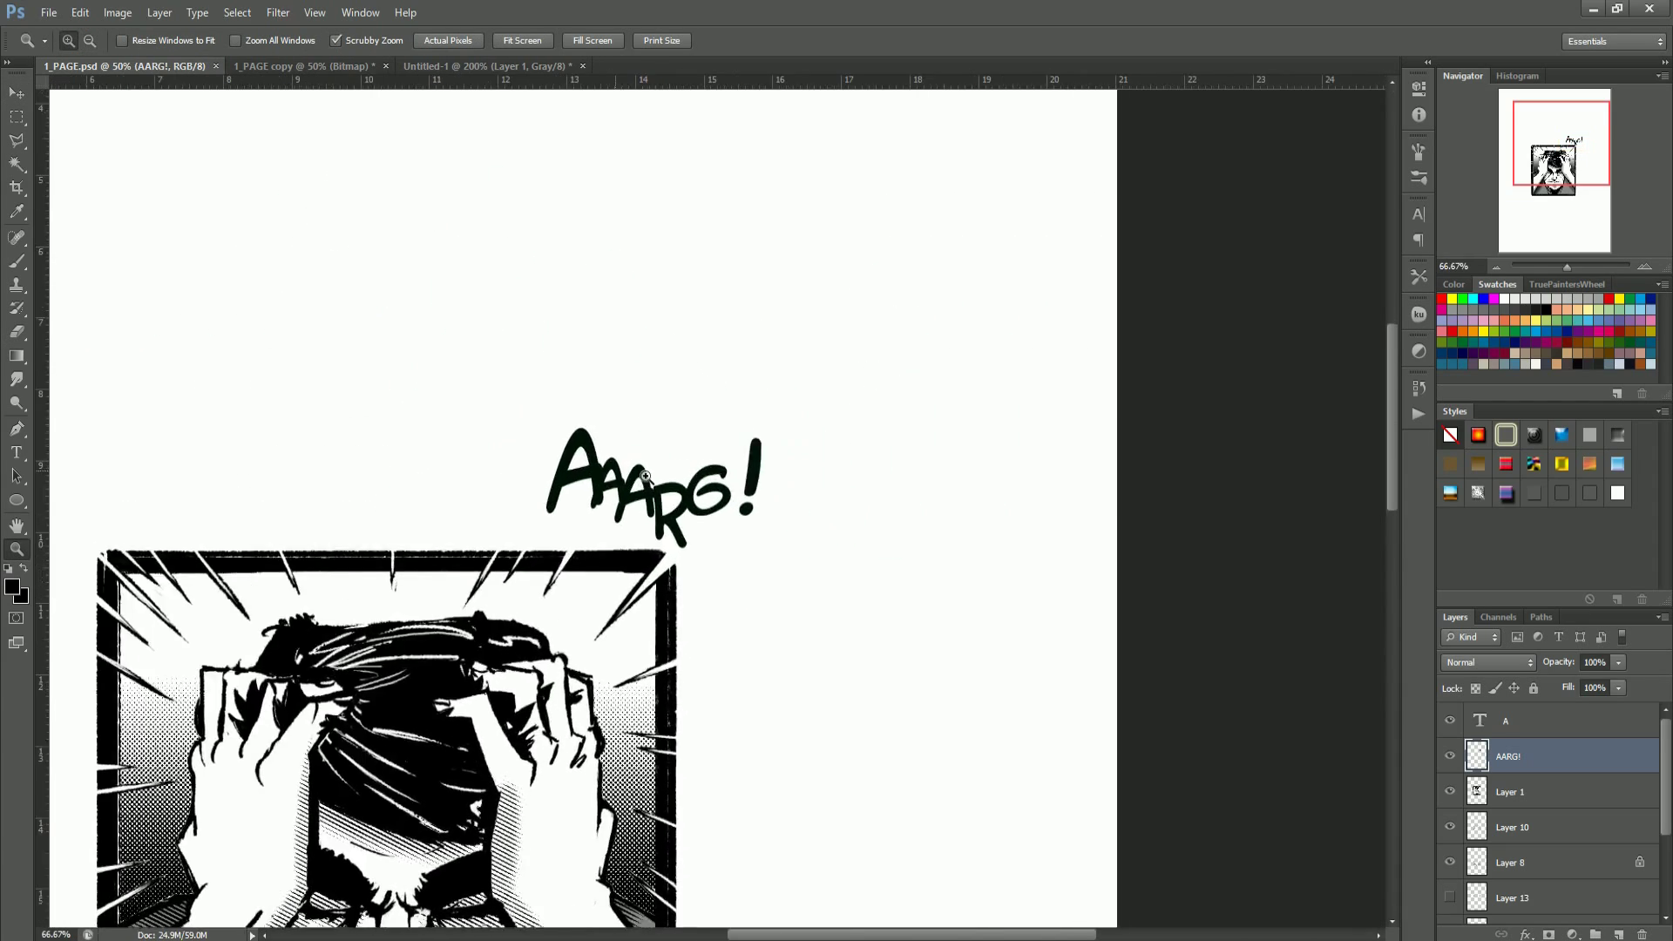
Step: Try sample text ARTGG in the Wurmics Bravo font above the existing lettering, and undo it
click(639, 383)
key(b)
key(t)
click(514, 249)
click(130, 40)
text(W)
key(Down)
key(Return)
text(ARTGG)
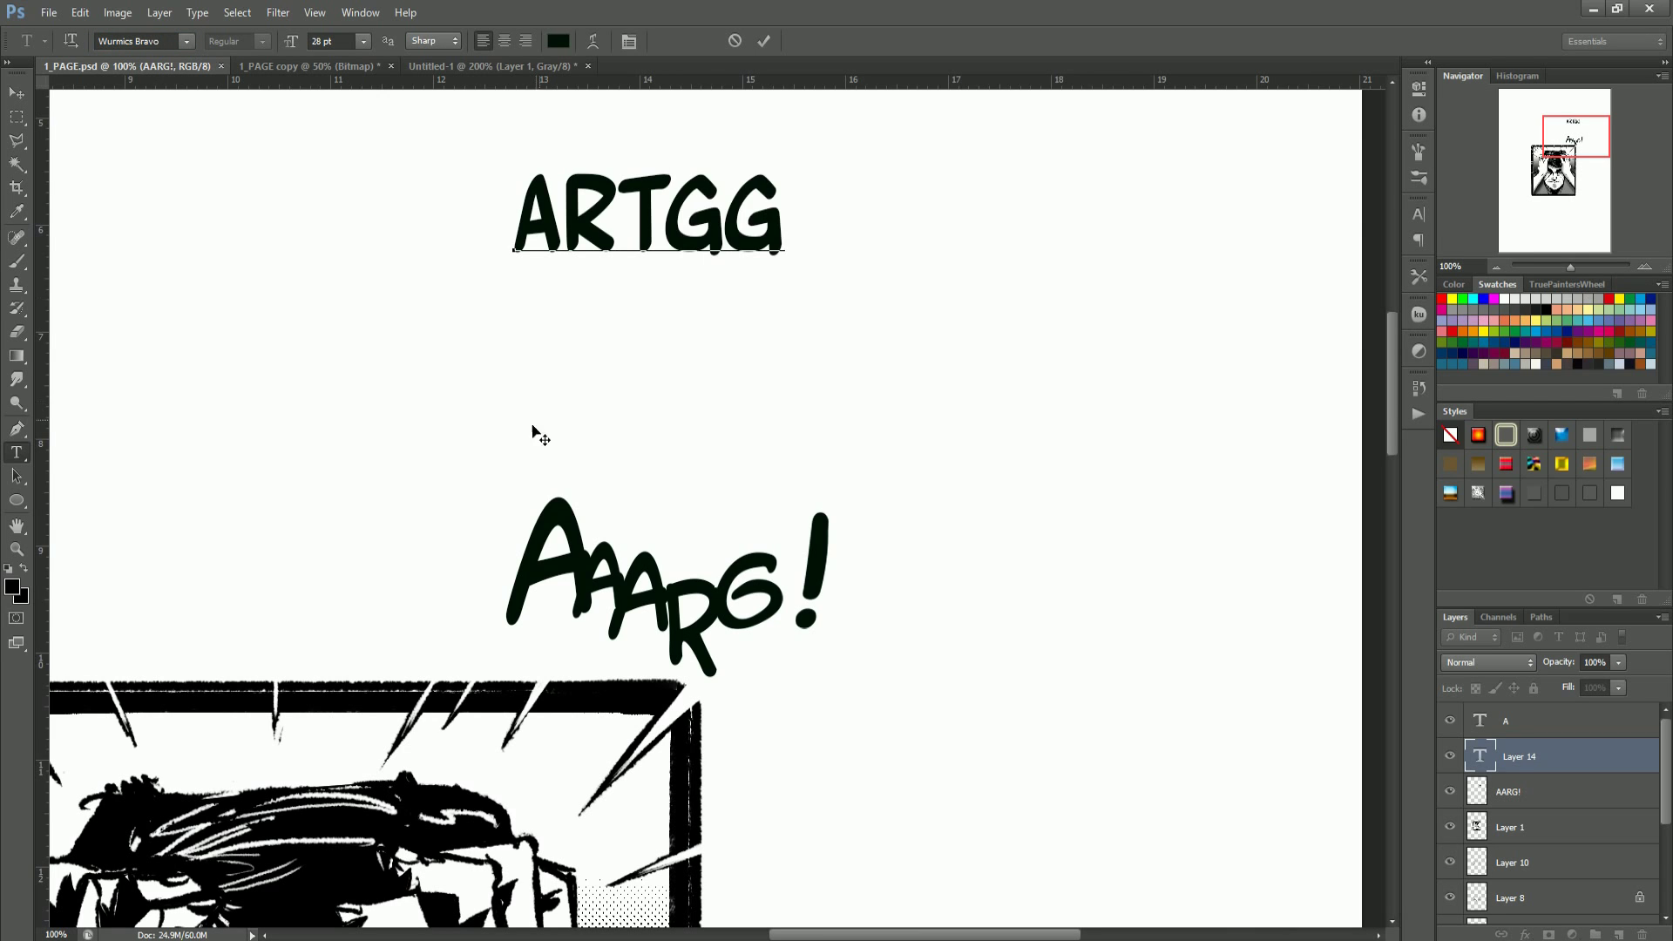
key(ctrl+Return)
key(v)
key(ctrl+z)
Step: Add the text ARGGG! in the Laffayette Comic font and place it just above the existing lettering
key(t)
click(626, 386)
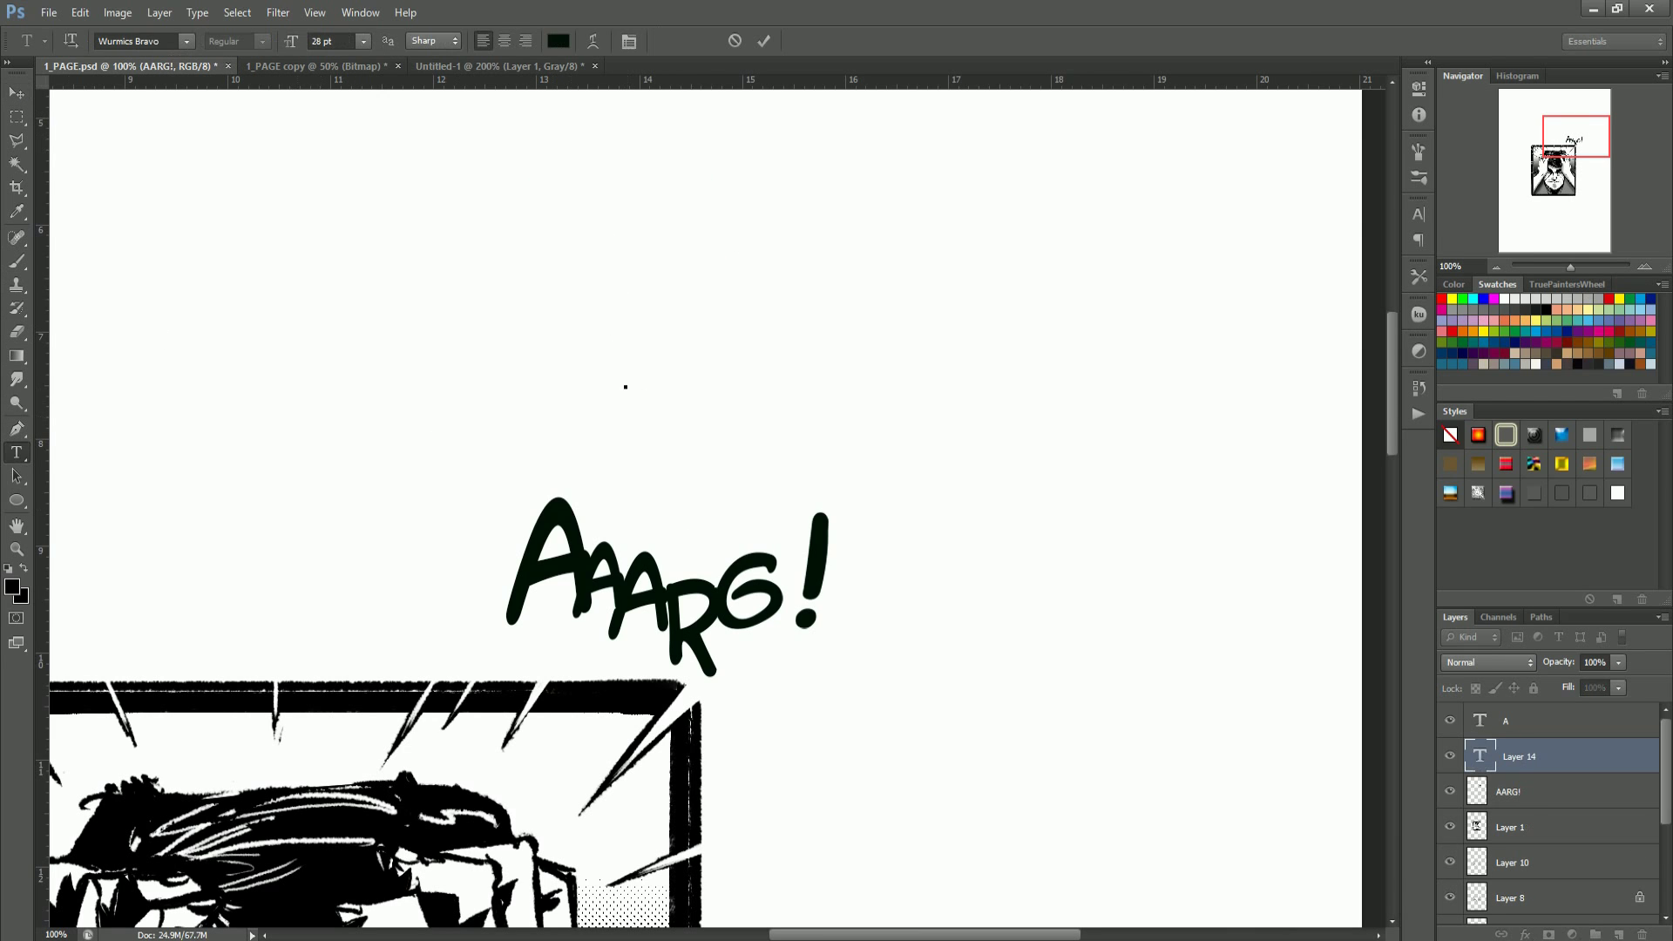
click(187, 41)
mouse_move(374, 108)
mouse_down()
mouse_move(386, 408)
mouse_move(381, 94)
mouse_up()
click(166, 38)
text(ARGGG)
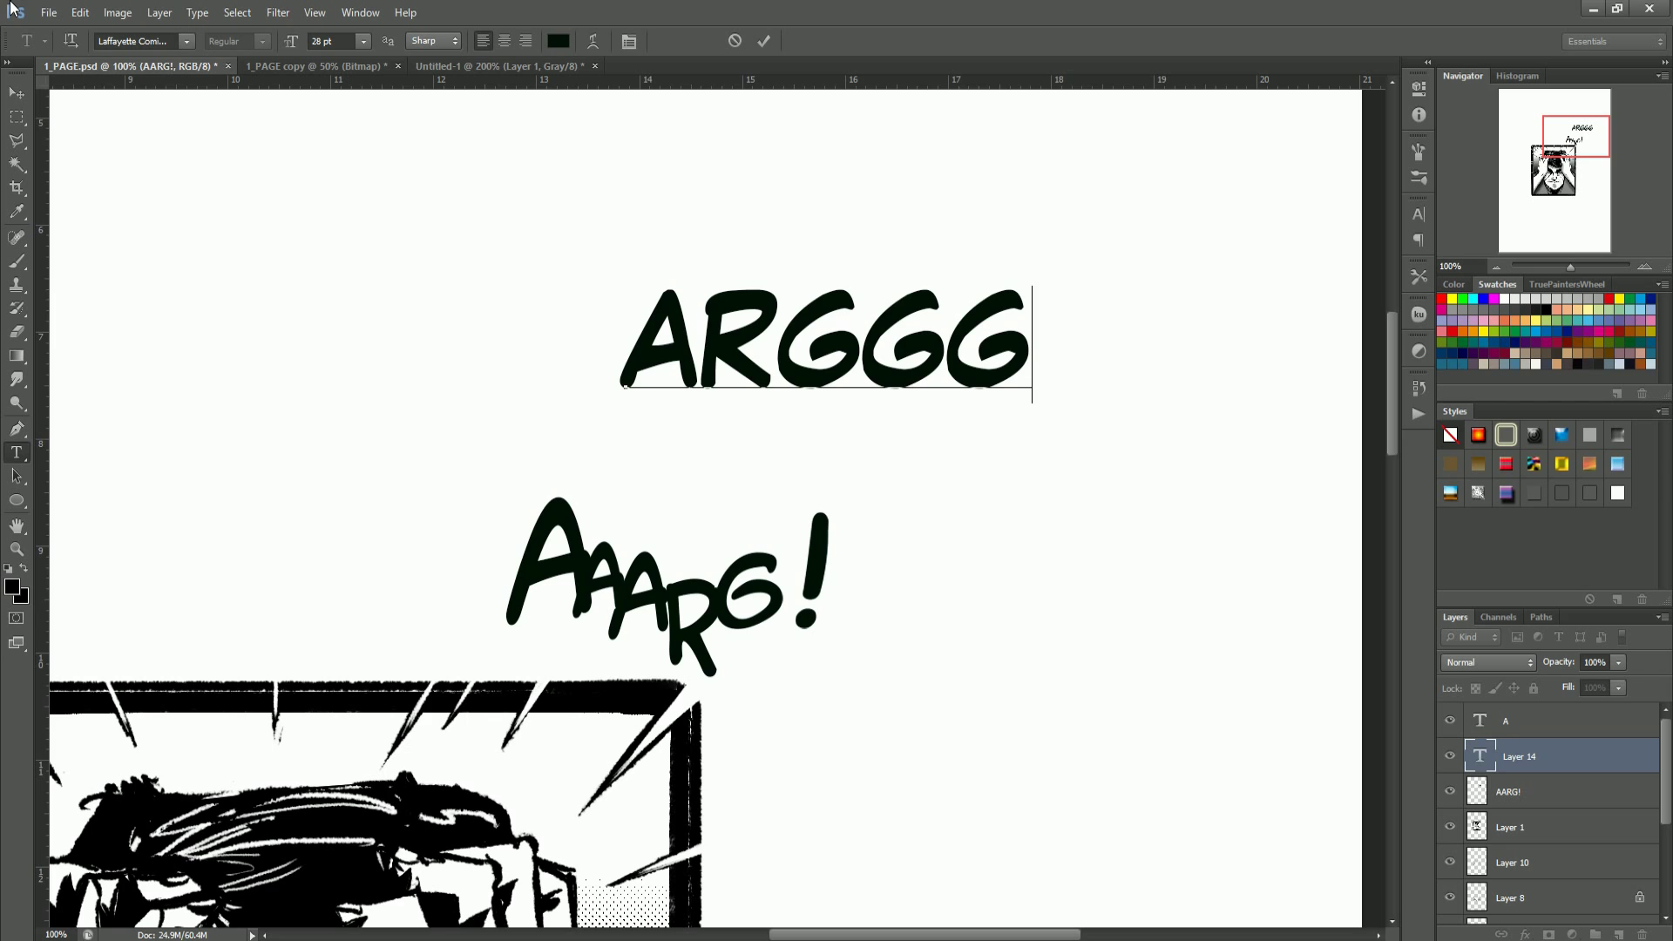
click(17, 92)
drag(791, 295, 610, 373)
Step: Delete the ARGGG! text layer
key(z)
drag(693, 429, 776, 429)
scroll(741, 481, down, 3)
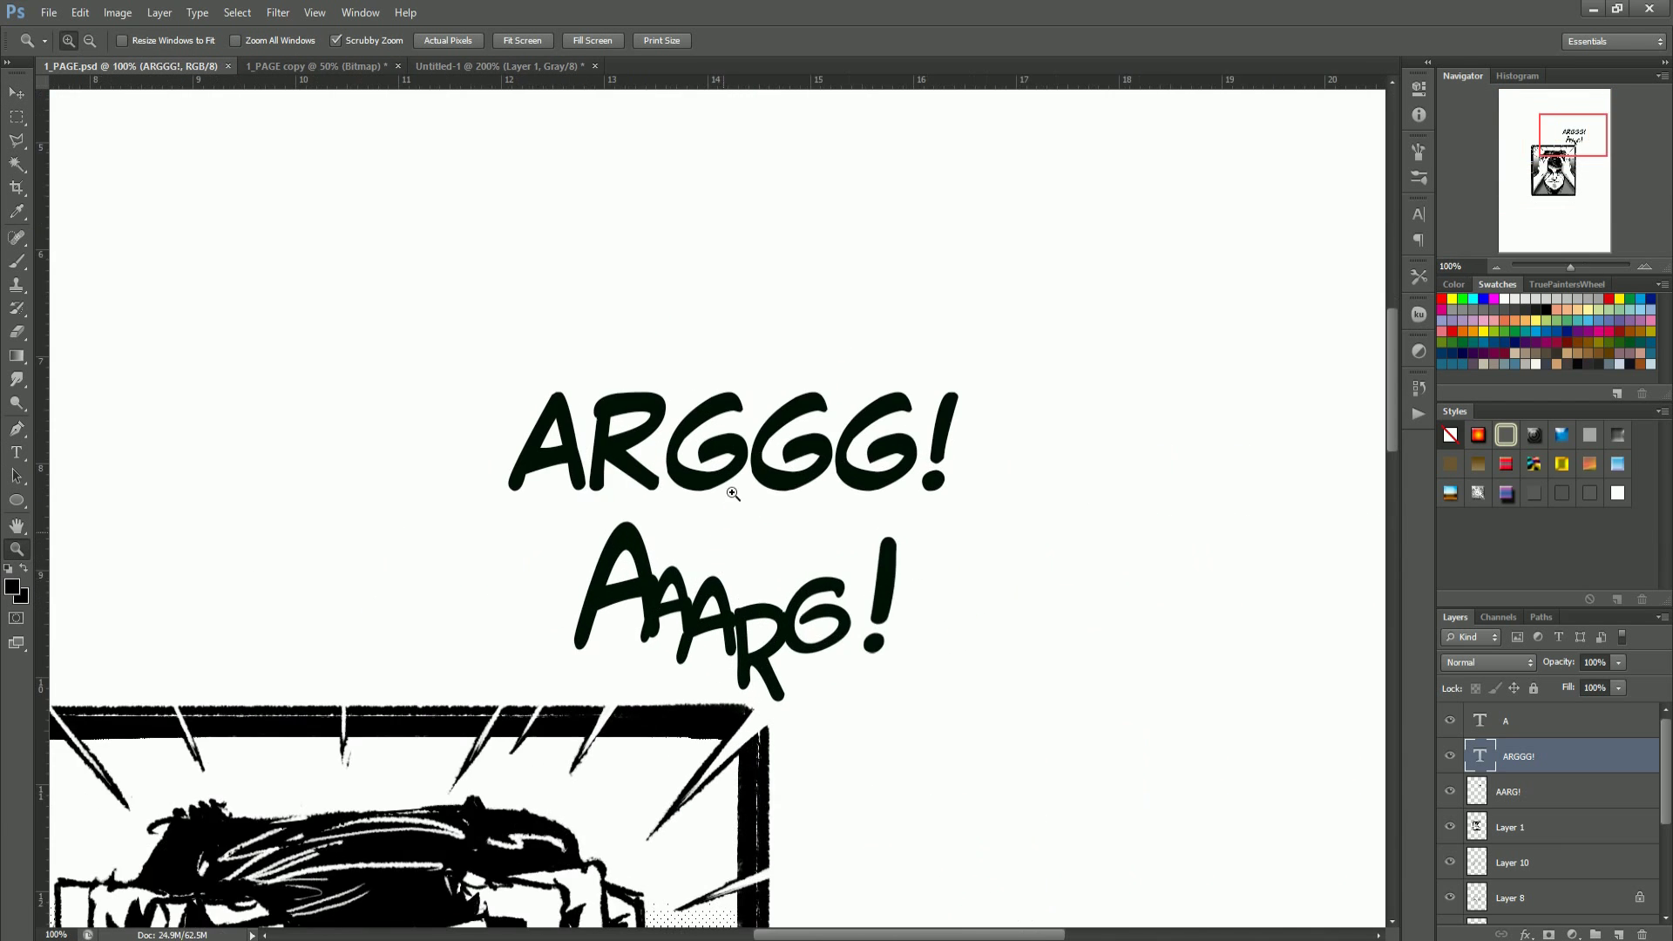
scroll(741, 482, up, 3)
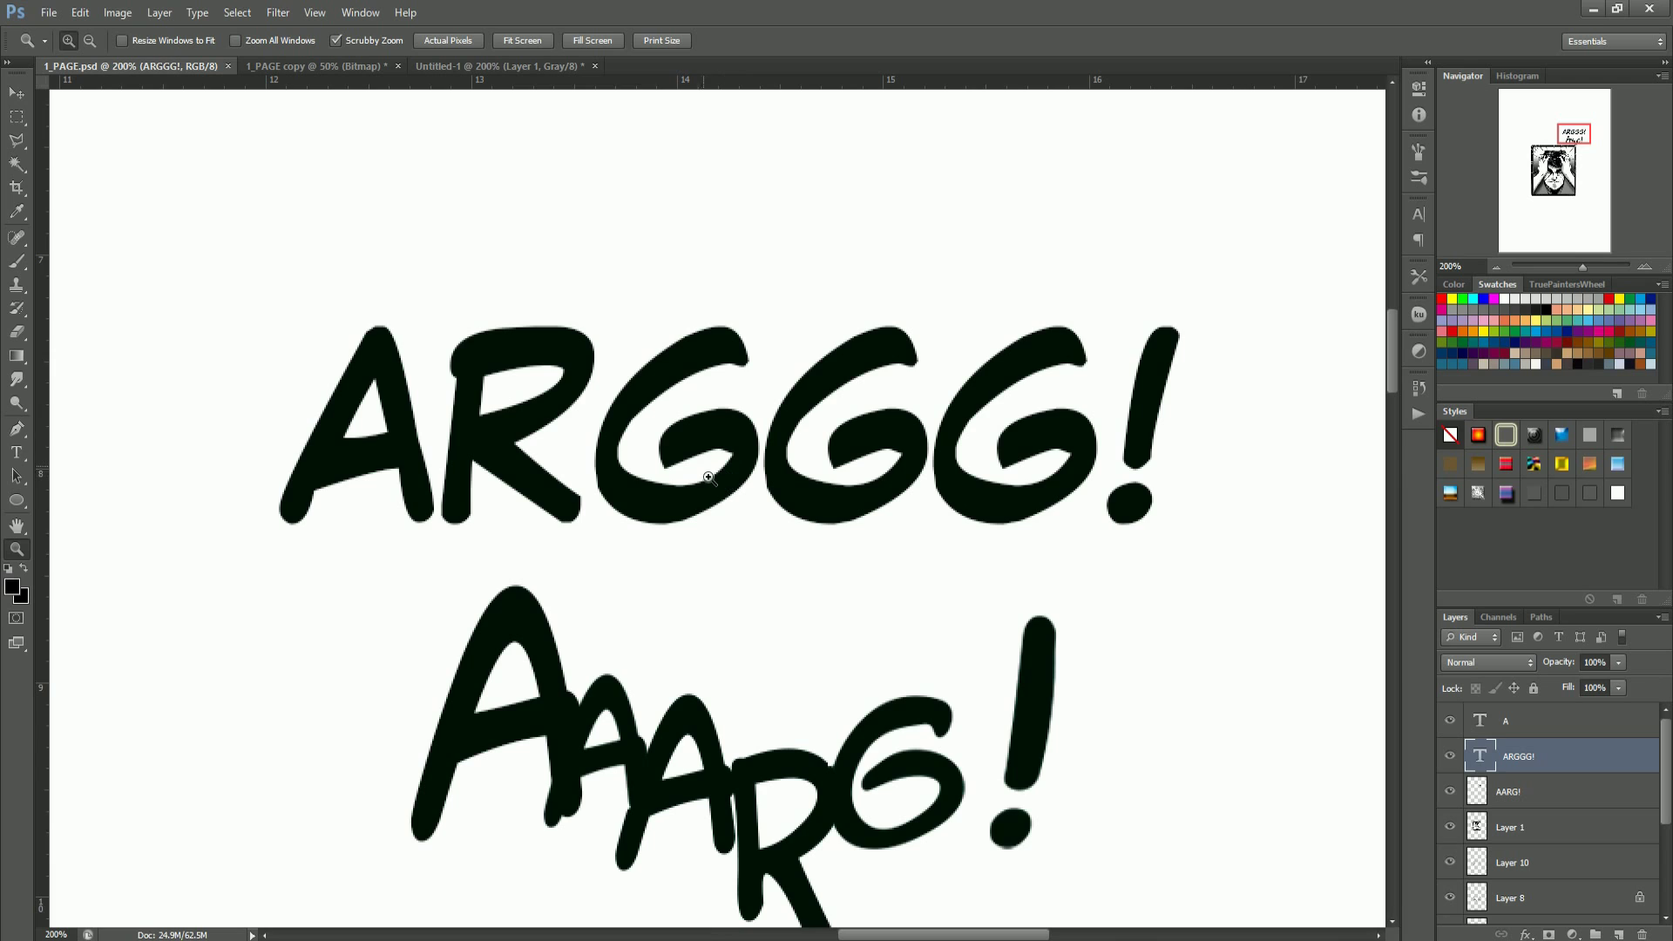
key(Delete)
Step: Add a single letter A as a new text layer above the start of the existing lettering
click(16, 453)
click(453, 302)
text(A)
click(17, 92)
mouse_move(543, 255)
mouse_down()
mouse_move(457, 375)
mouse_move(441, 351)
mouse_up()
key(a)
Step: Add a second A on its own text layer, scale it to about 71% and tuck it against the first A
key(t)
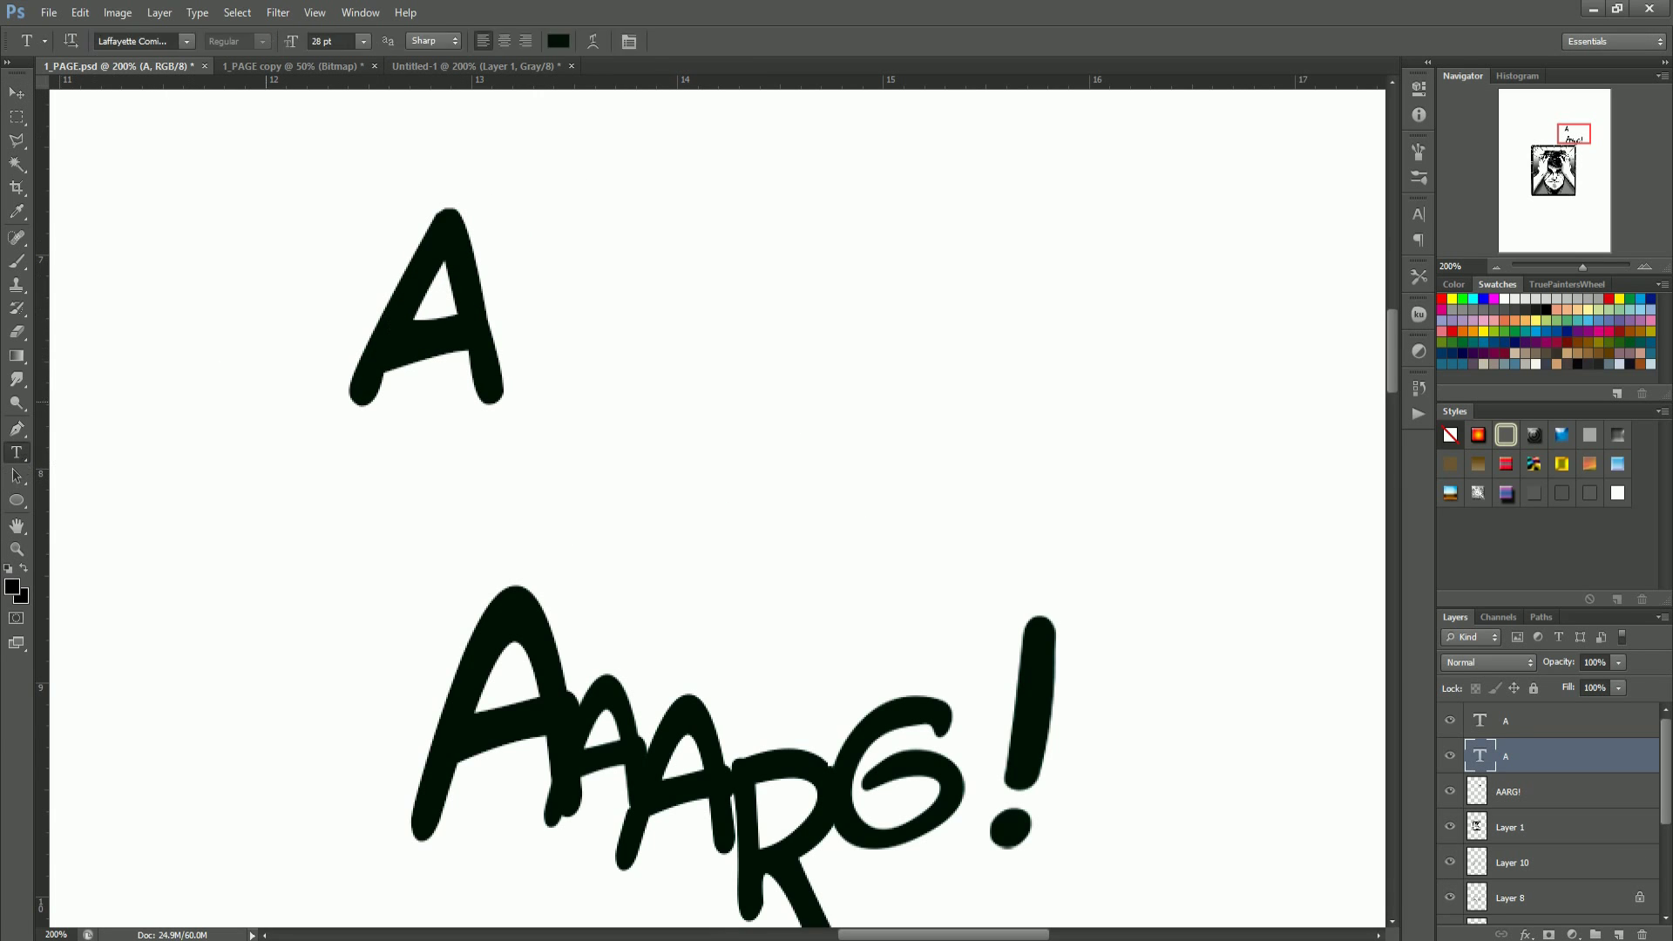
click(645, 321)
text(A)
key(ctrl+Return)
key(ctrl+t)
drag(694, 198, 570, 320)
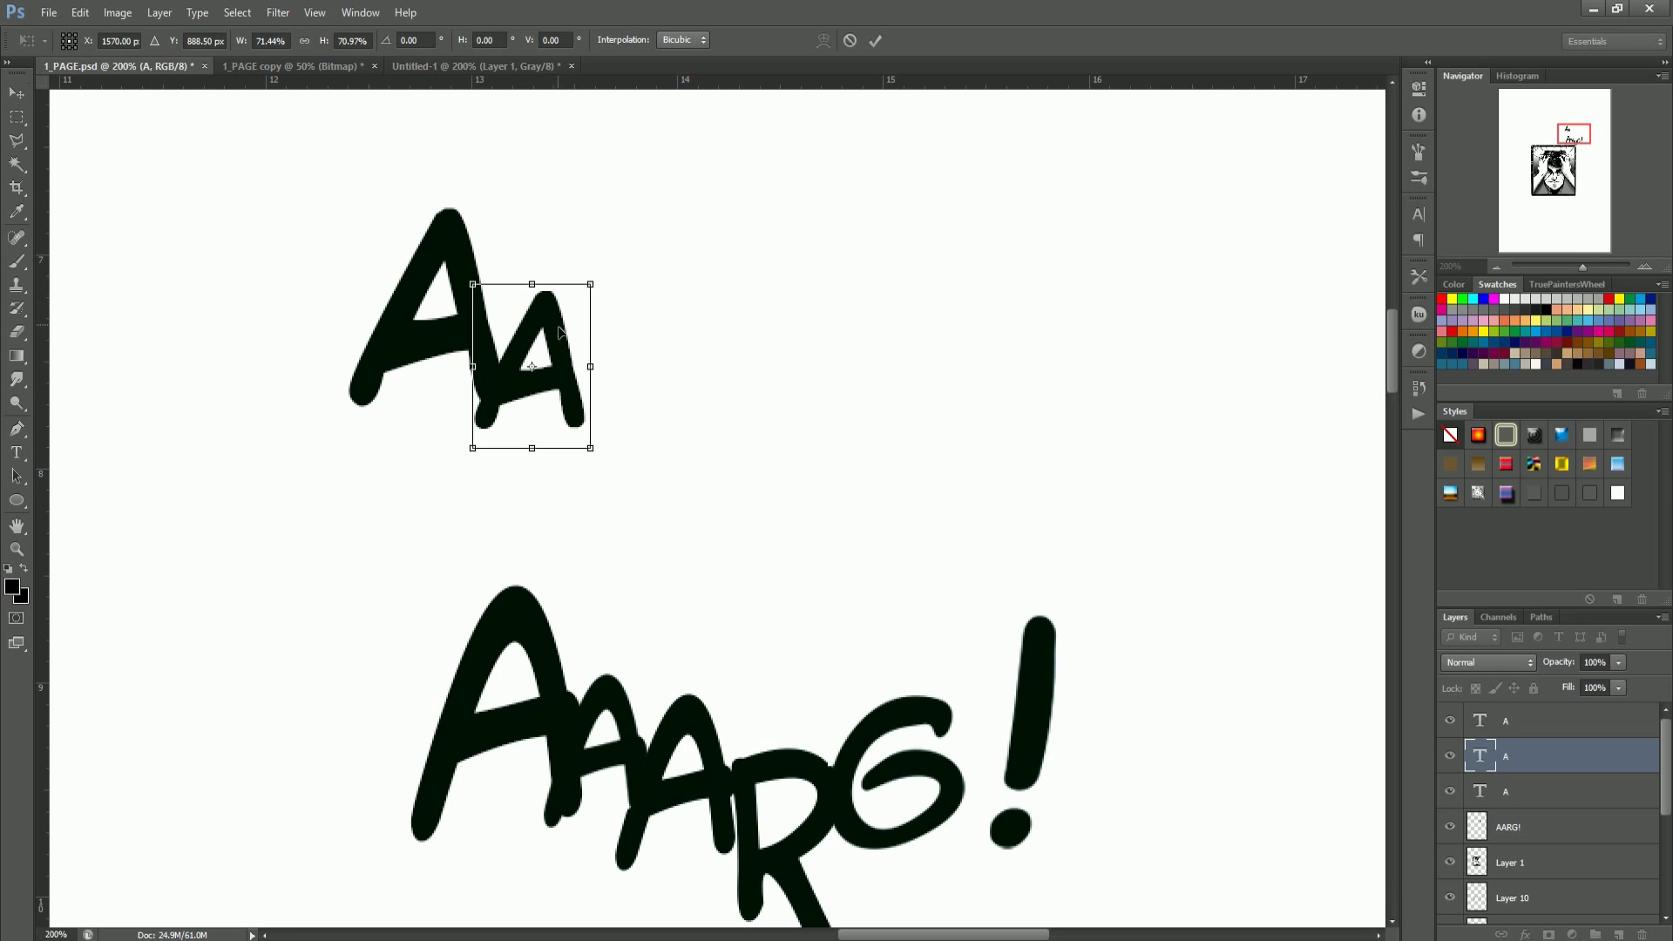
key(Return)
Step: Add a third A as a separate text layer and move it beside the smaller second A
key(t)
click(727, 263)
click(17, 93)
click(17, 452)
click(697, 310)
text(A)
click(17, 93)
drag(723, 246, 671, 368)
Step: Pick the second A's layer and free-transform the letter taller between its neighbours
right_click(545, 309)
click(568, 323)
key(ctrl+t)
drag(591, 284, 608, 254)
drag(577, 299, 657, 357)
key(Return)
right_click(696, 343)
click(719, 353)
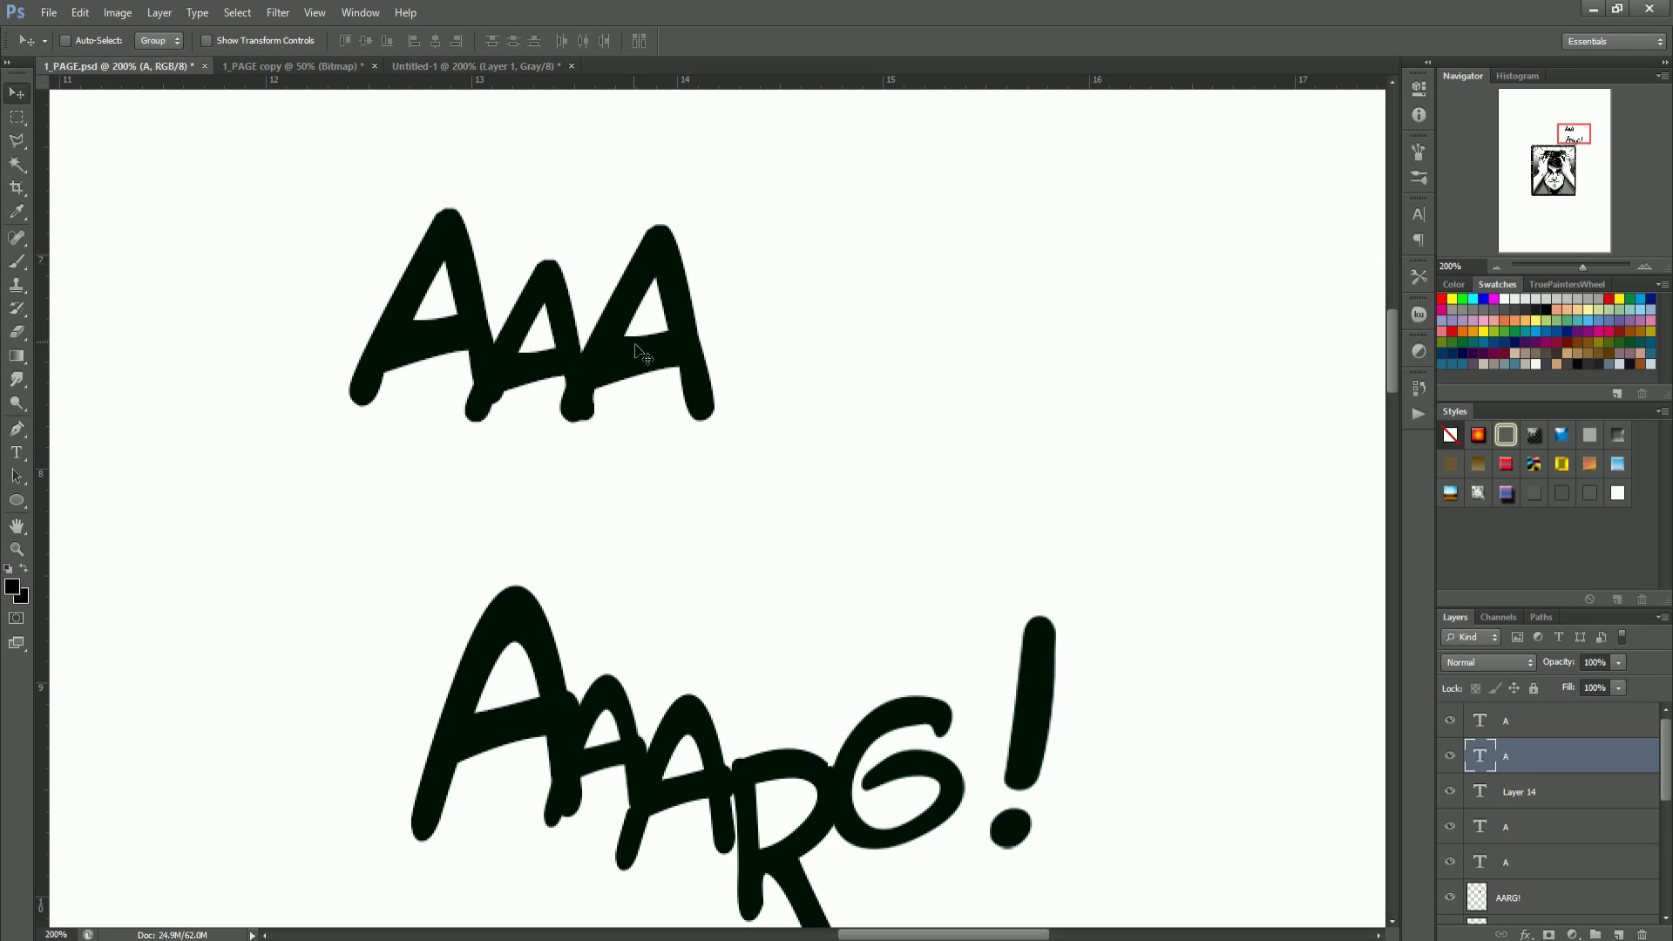
key(ctrl+t)
key(Escape)
Step: Shrink the second A slightly and move the third A down so the letters step downward
right_click(558, 286)
click(580, 317)
key(ctrl+t)
drag(601, 251, 565, 332)
key(Return)
right_click(623, 366)
click(645, 376)
drag(650, 371, 647, 427)
Step: Add an R on its own text layer, scale it to about 82% width and 86% height, and set it low against the third A
click(19, 454)
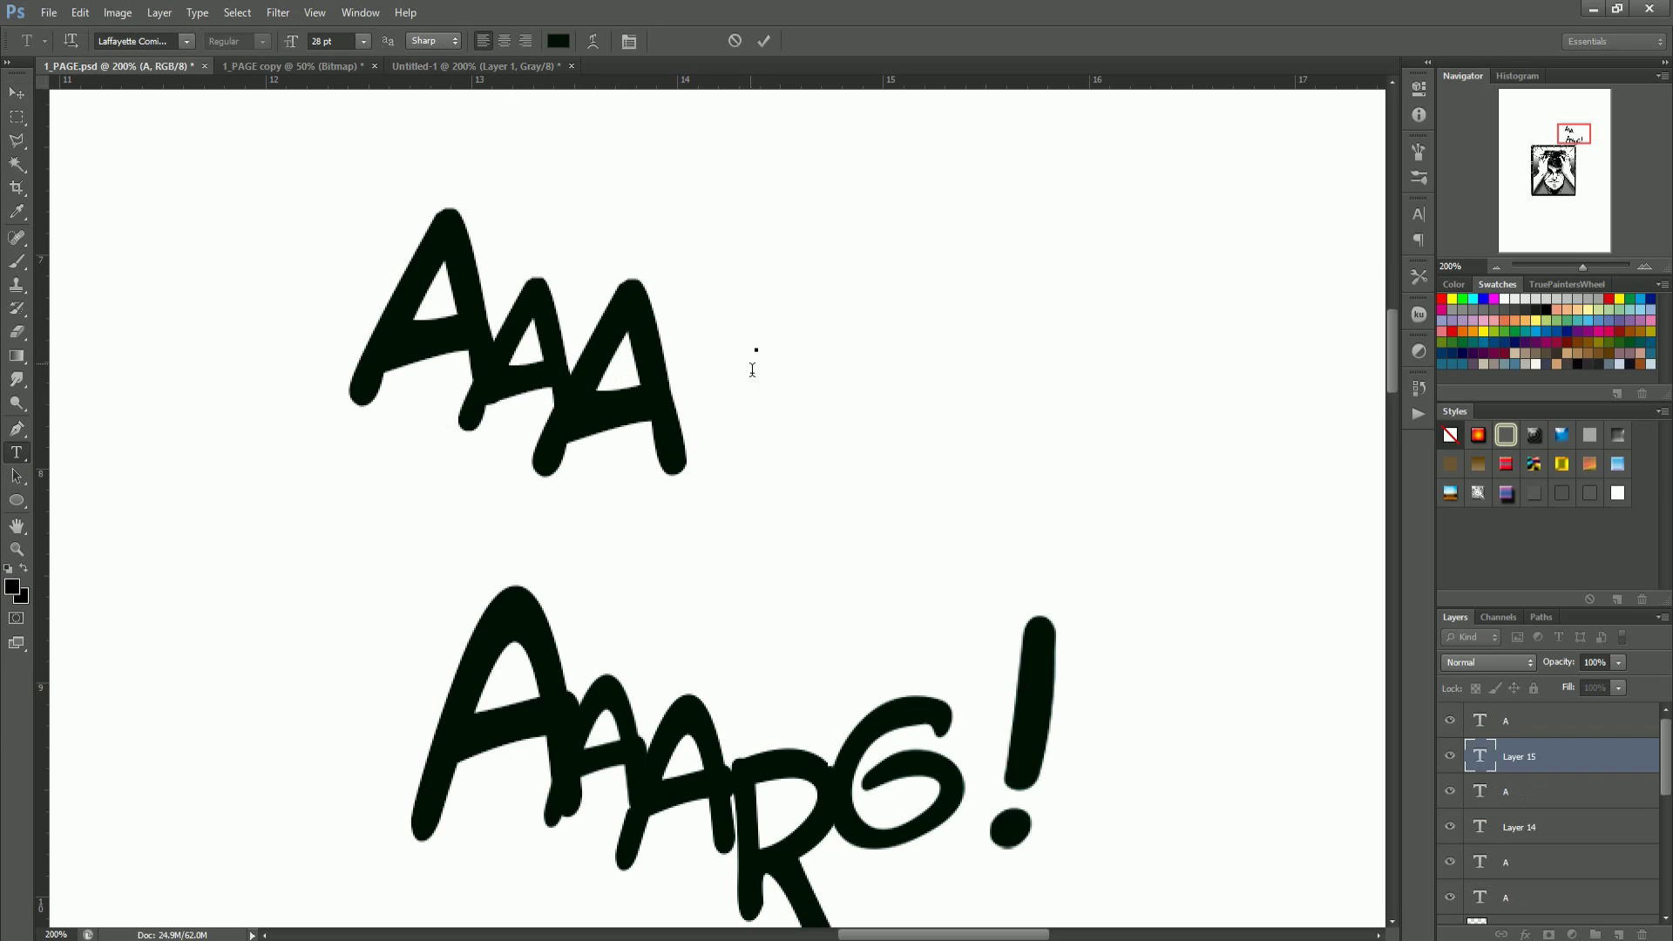
click(754, 364)
text(R)
key(ctrl+Return)
drag(737, 252, 678, 378)
key(ctrl+t)
drag(845, 271, 776, 319)
mouse_move(778, 362)
mouse_down()
mouse_move(765, 328)
mouse_move(761, 411)
mouse_move(796, 326)
mouse_move(804, 359)
mouse_up()
drag(810, 460, 798, 460)
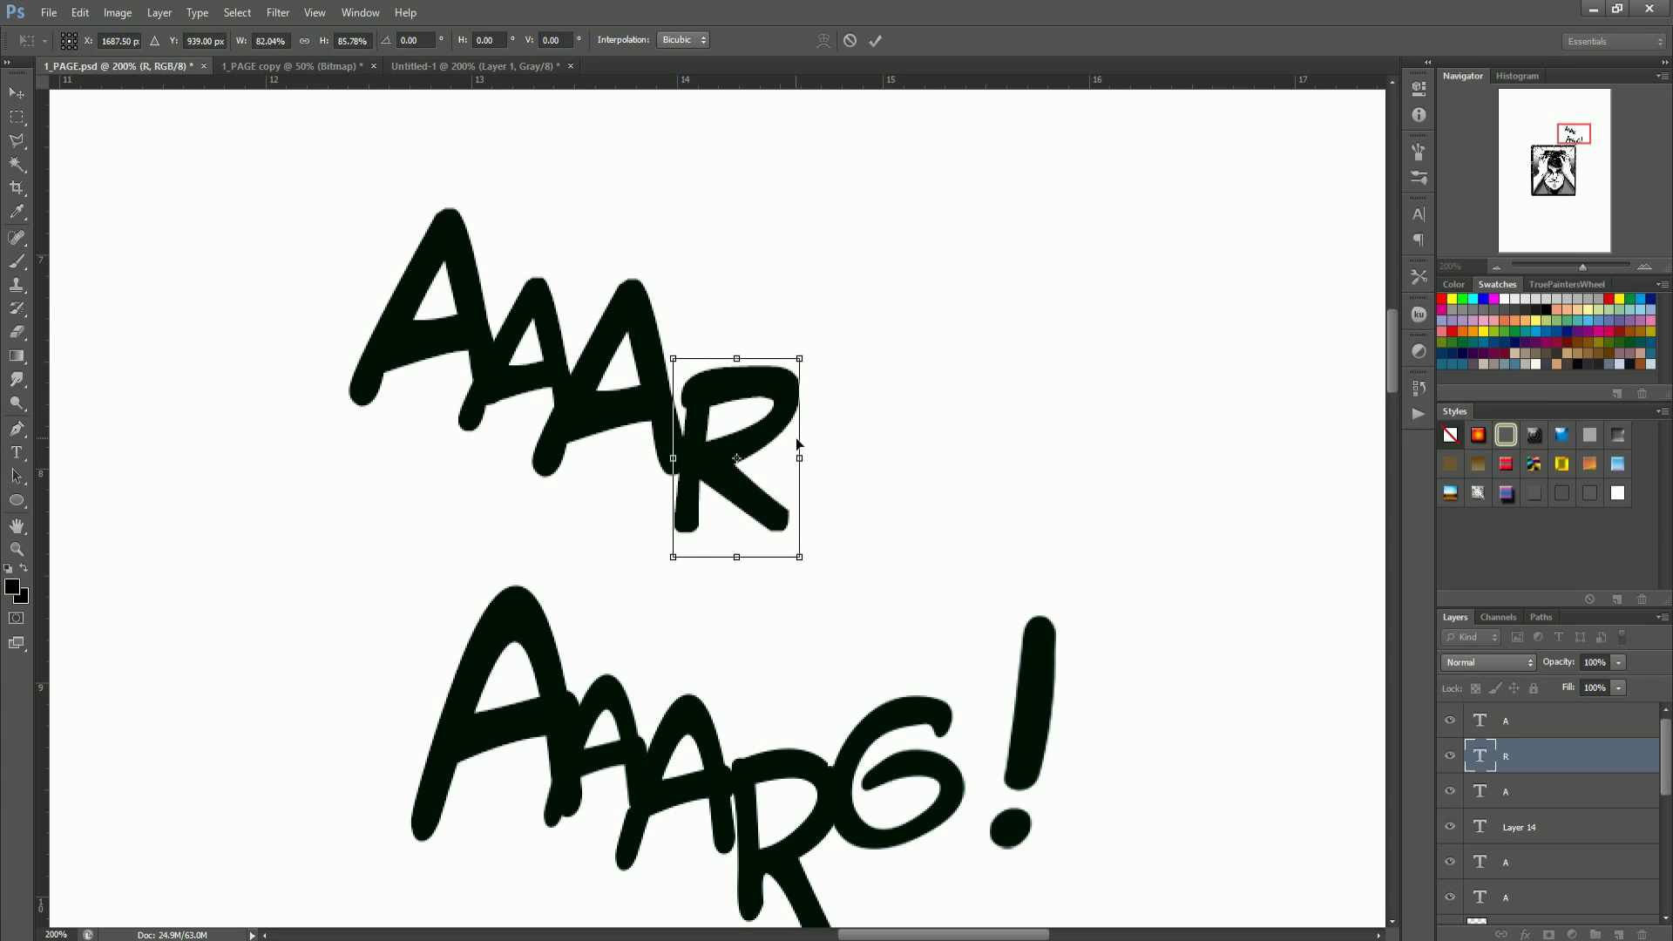
key(Return)
Step: Add a G as a separate text layer and place it against the upper right of the R
key(t)
click(781, 337)
text(G)
key(ctrl+Return)
key(v)
drag(837, 307, 833, 415)
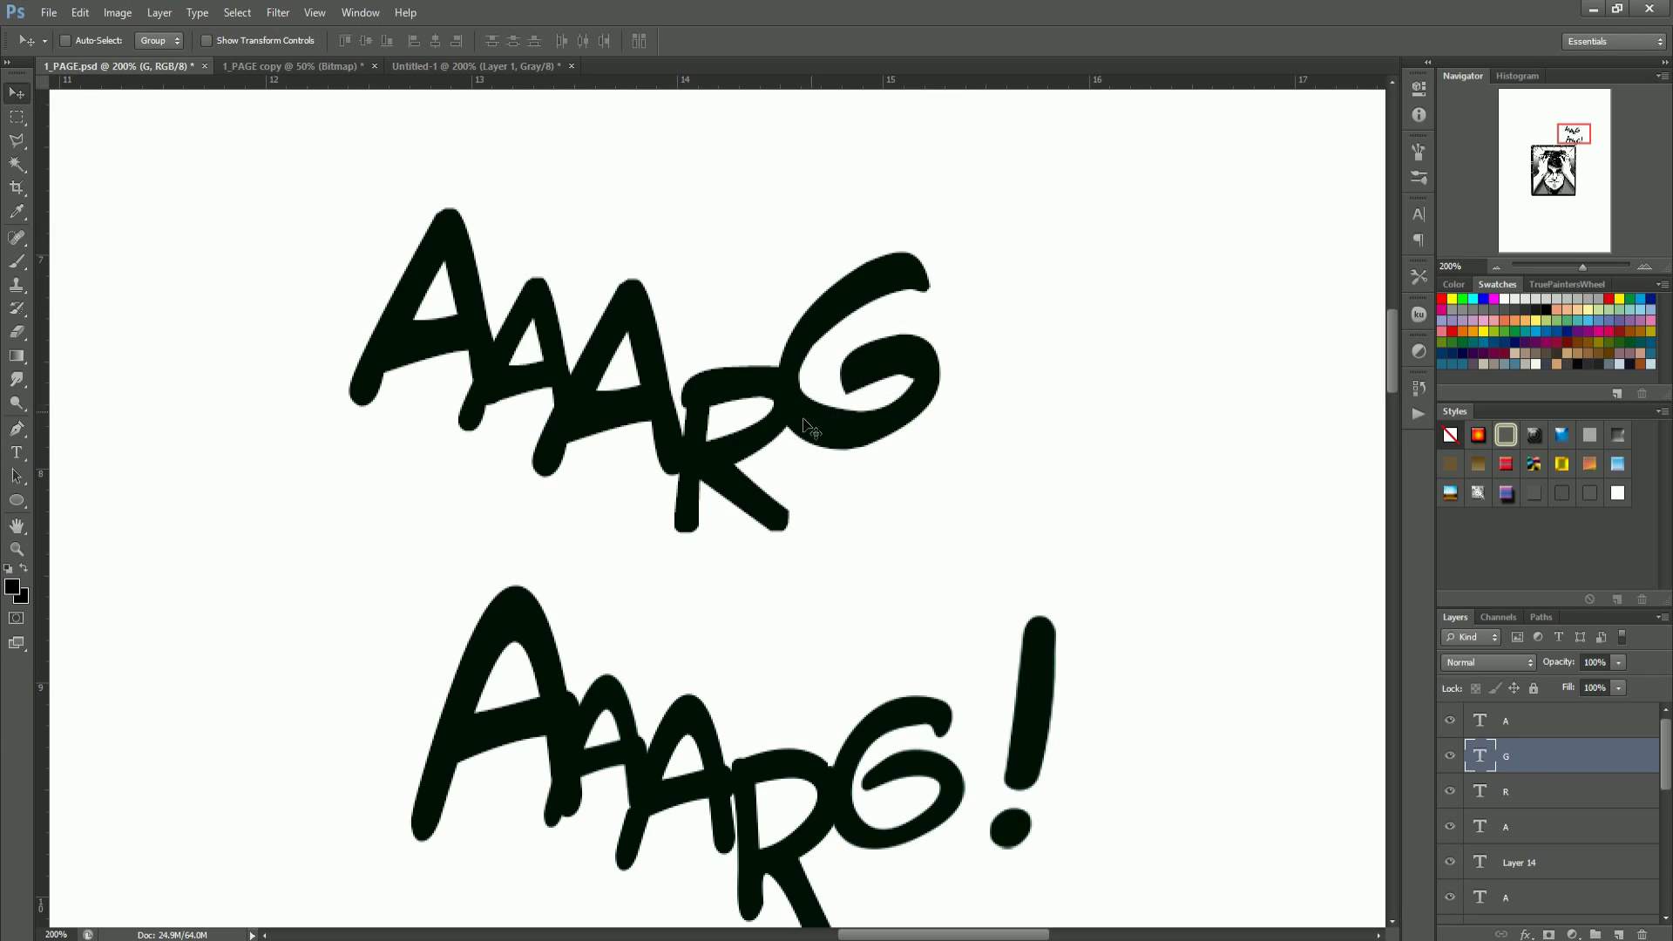
Step: Add an exclamation mark on its own text layer and place it right after the G
key(t)
click(1001, 353)
text(1)
key(BackSpace)
text(!)
click(16, 93)
drag(1058, 180, 983, 266)
key(z)
alt+click(680, 537)
alt+click(679, 537)
alt+click(704, 584)
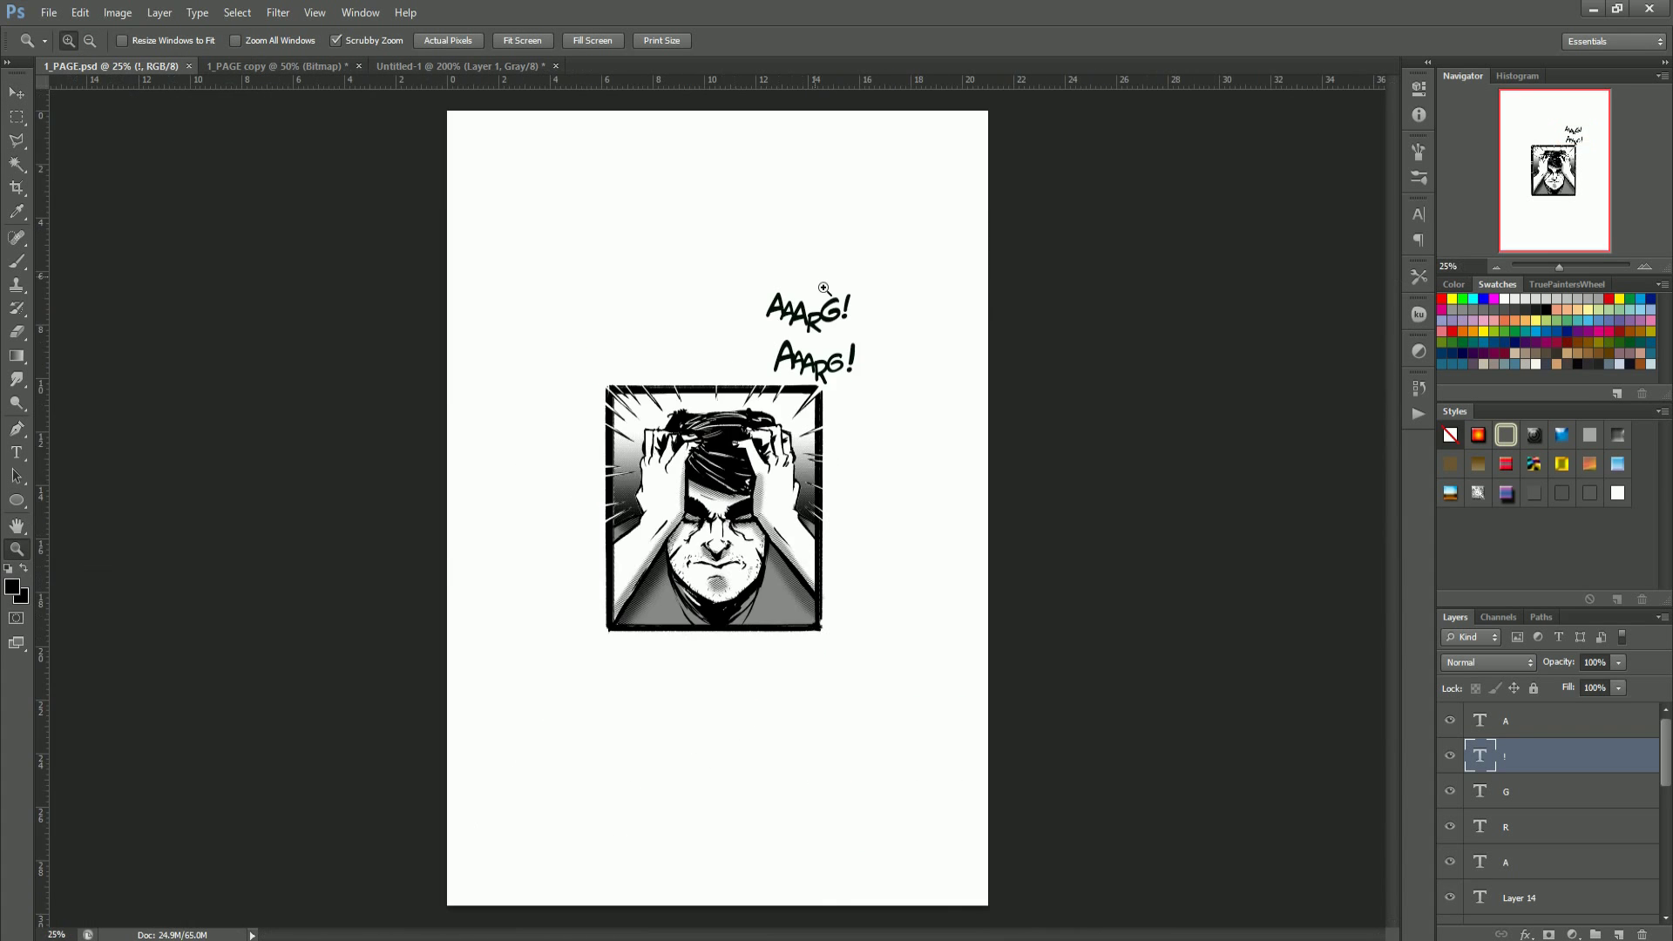
Step: Scale down the first A of the upper AAARG! slightly and tuck it closer to the second A
click(821, 284)
click(761, 392)
click(16, 93)
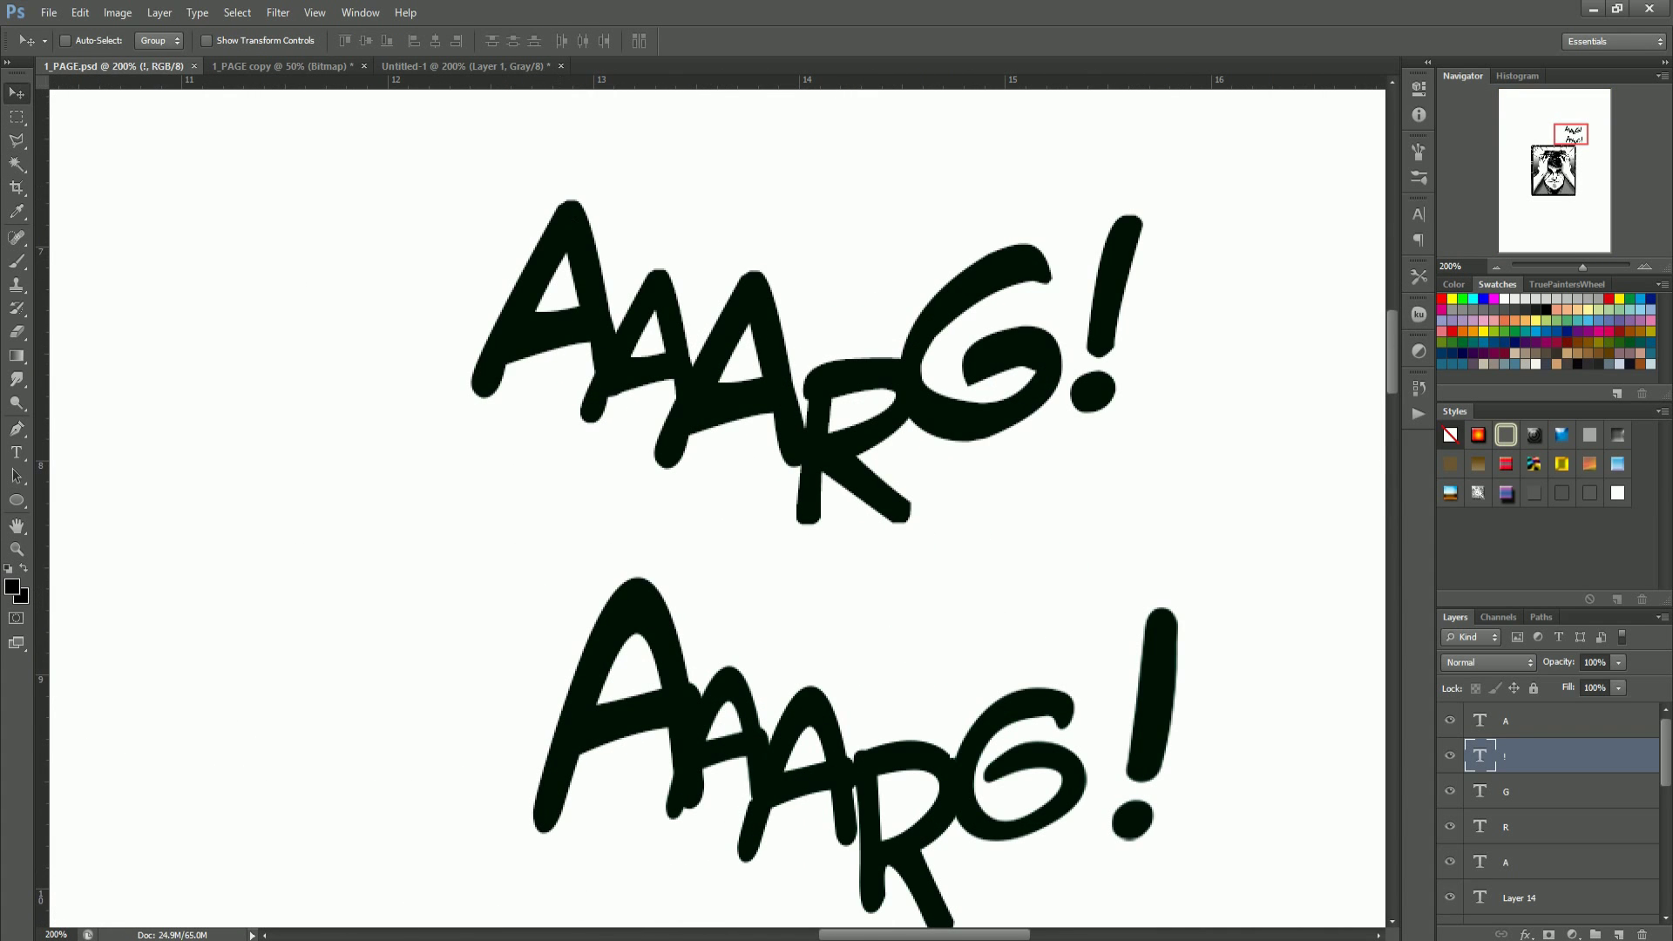
right_click(528, 281)
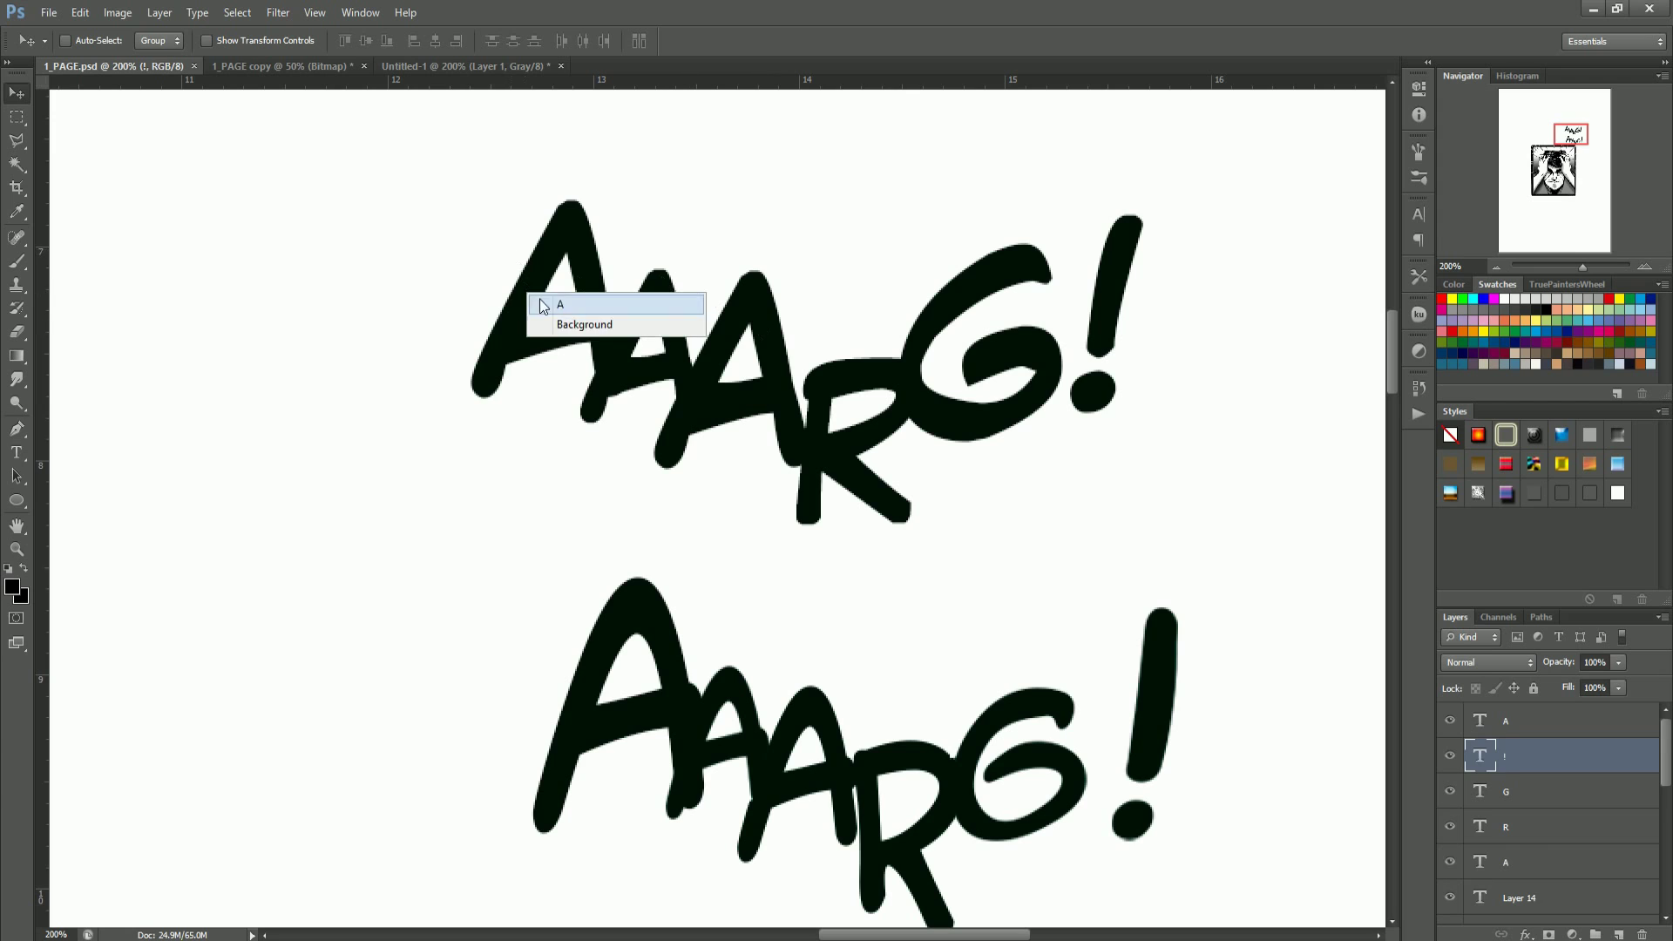
click(549, 299)
key(ctrl+t)
drag(474, 200, 477, 220)
mouse_move(600, 282)
mouse_down()
mouse_move(581, 264)
mouse_move(615, 264)
mouse_up()
key(Up)
key(Left)
key(Return)
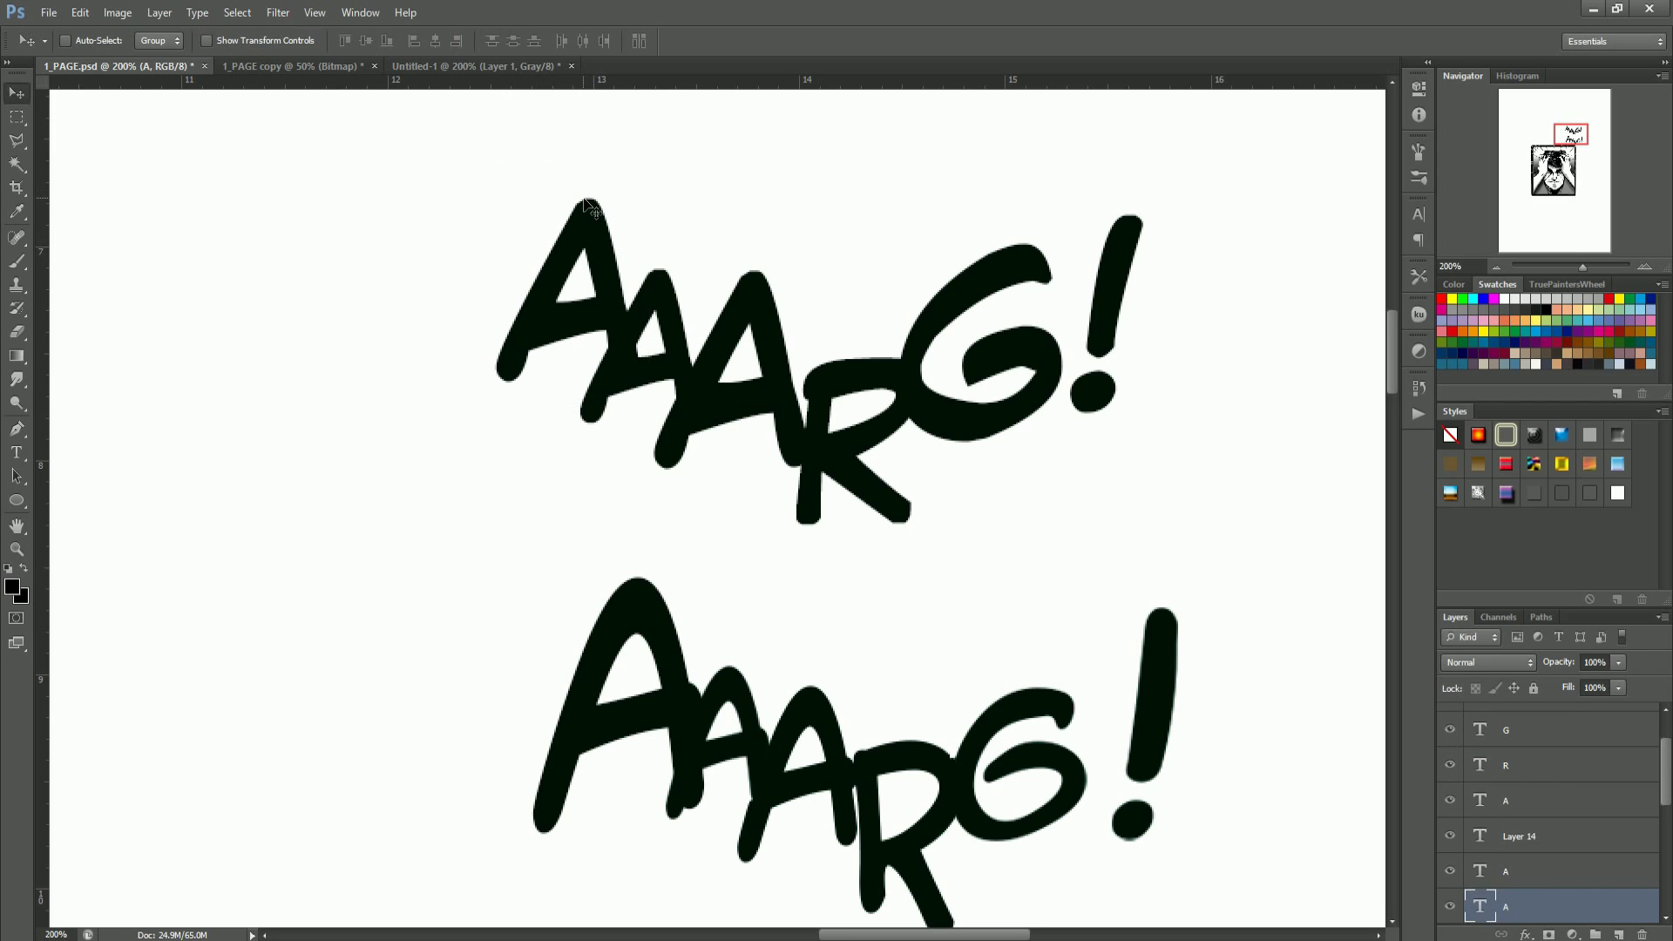
Step: Rasterize the first A's type layer and nudge the letter slightly toward the second A
key(z)
click(615, 340)
alt+click(647, 390)
right_click(1543, 907)
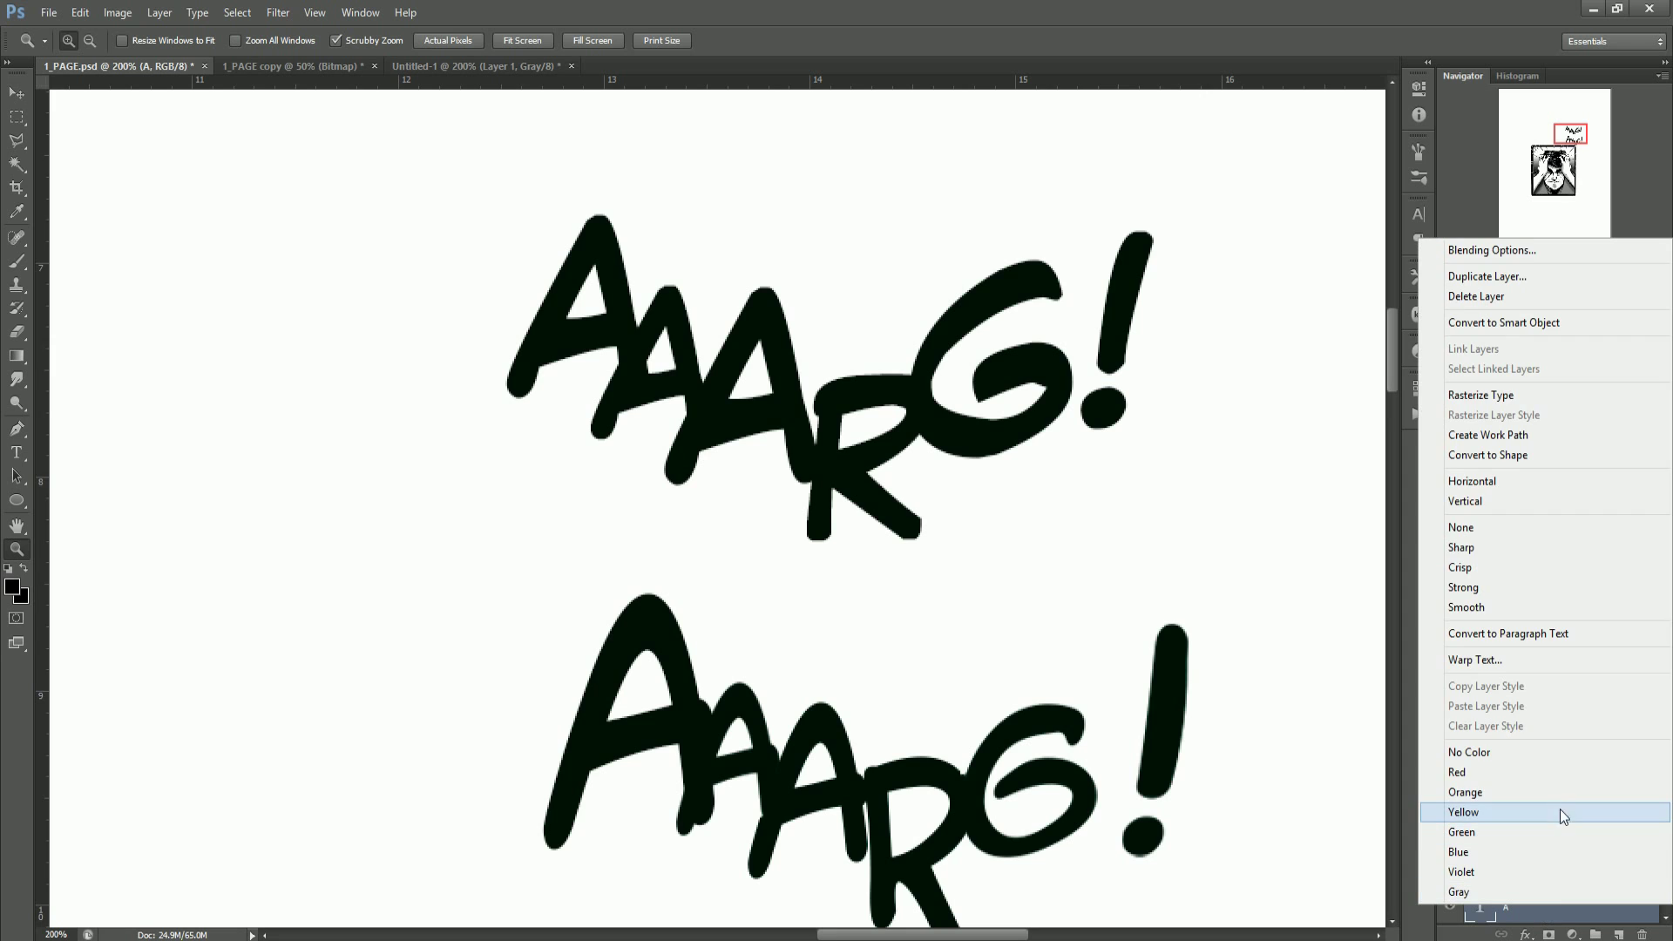
click(1481, 395)
click(576, 384)
key(e)
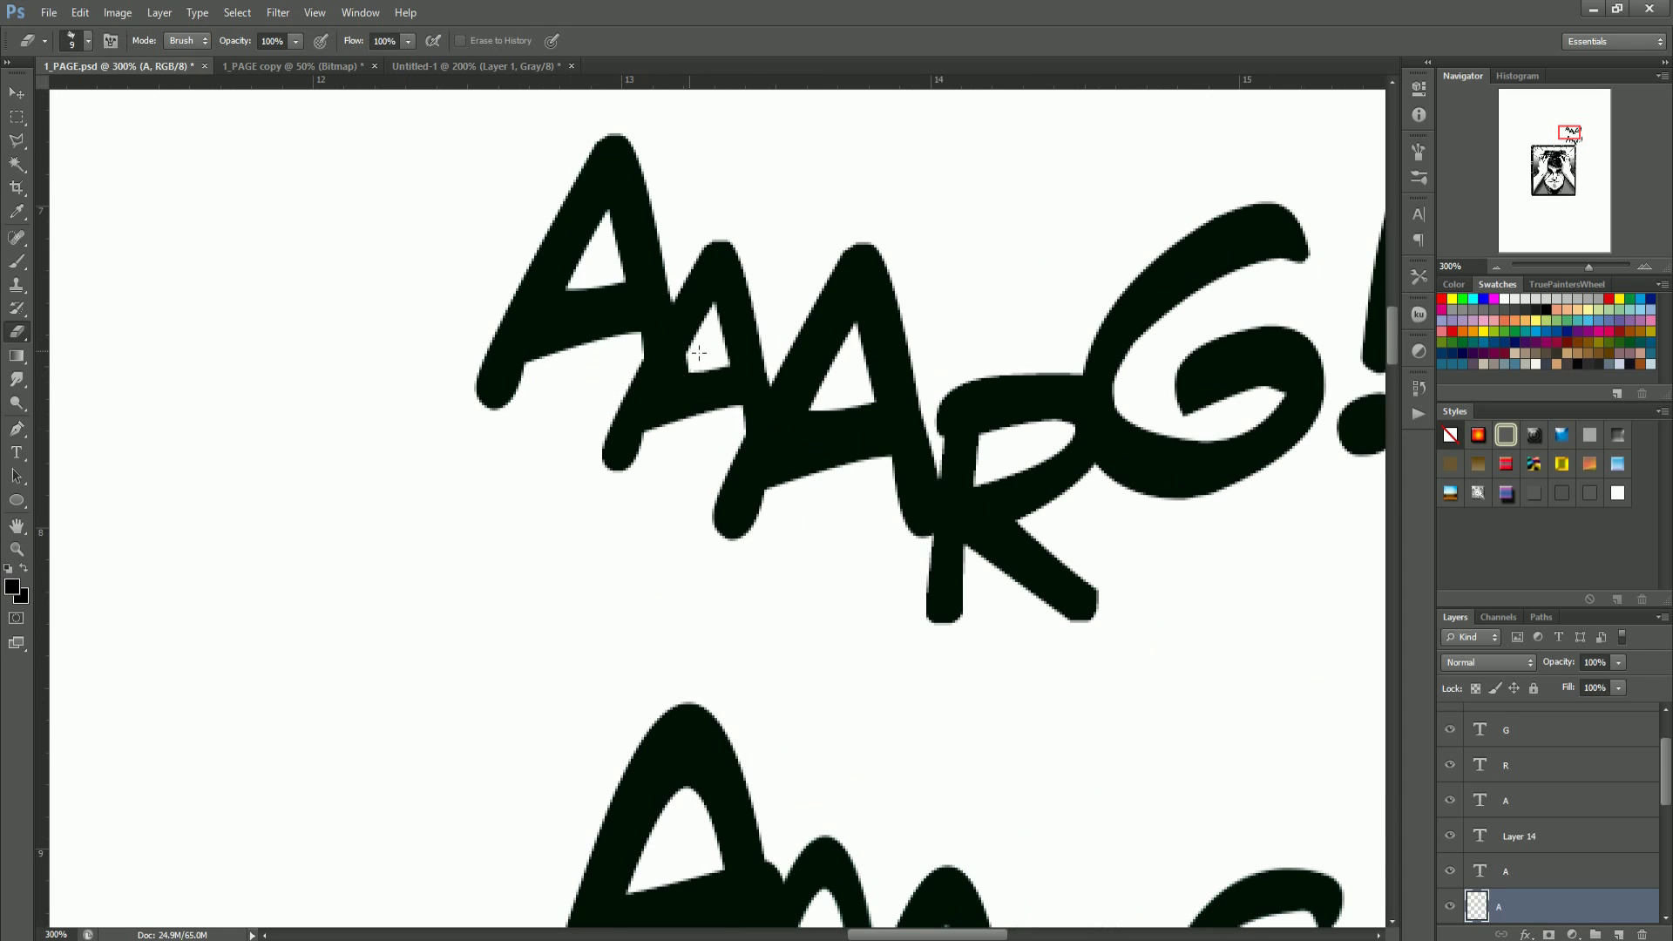
key(z)
alt+click(782, 530)
alt+click(783, 530)
alt+click(782, 530)
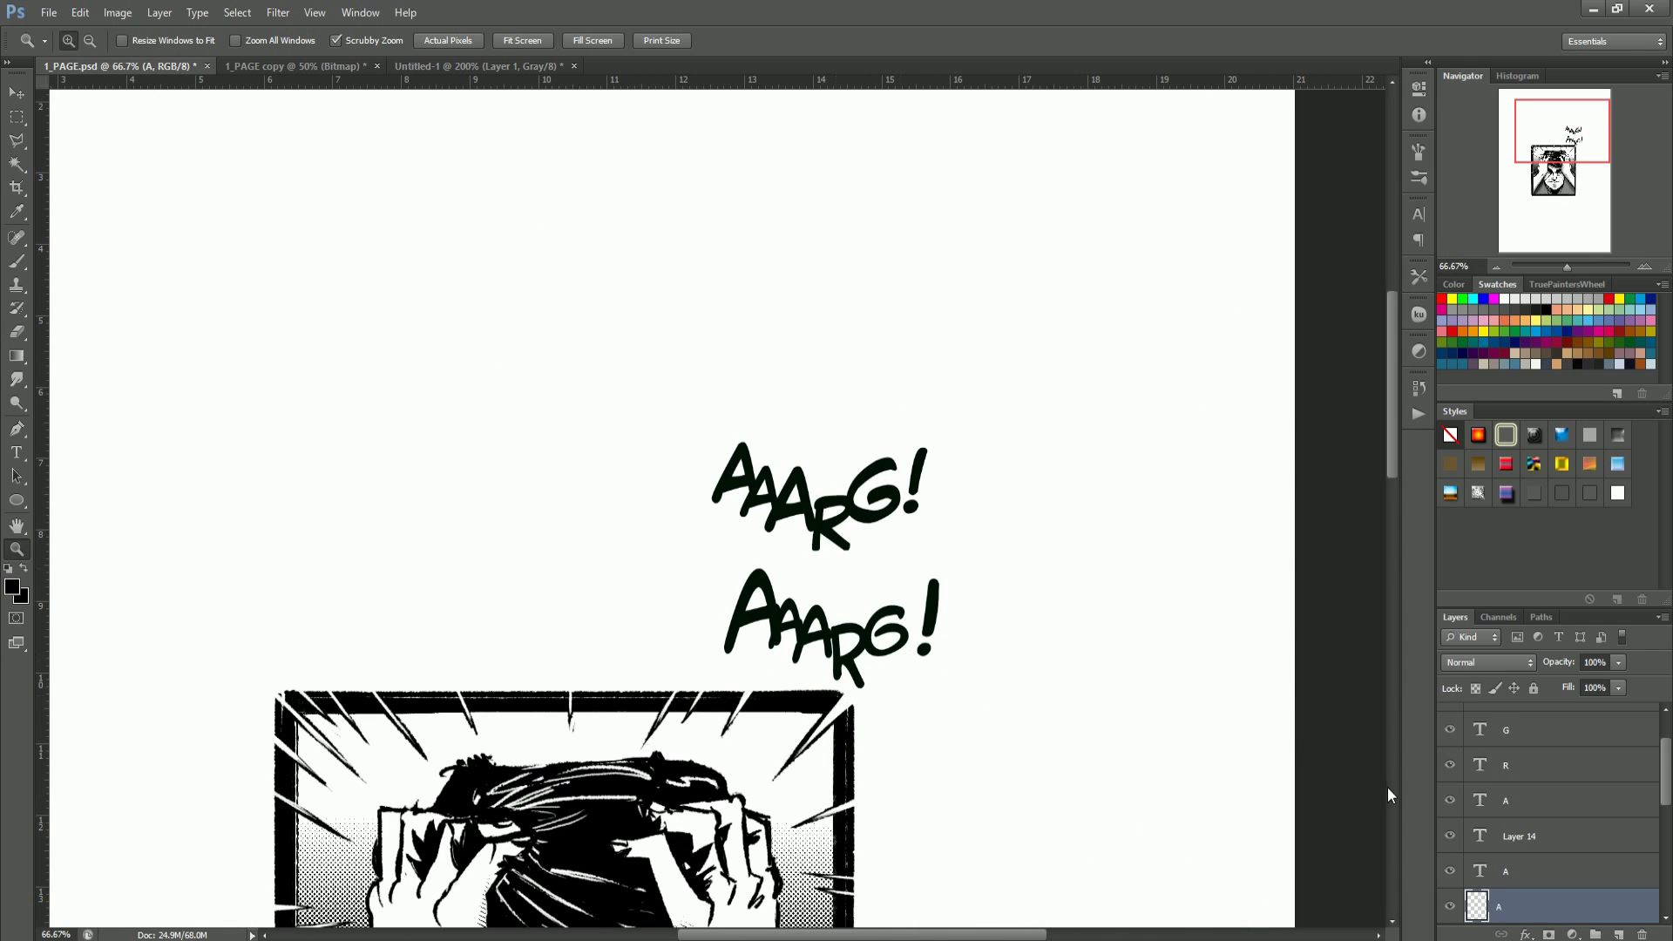
key(v)
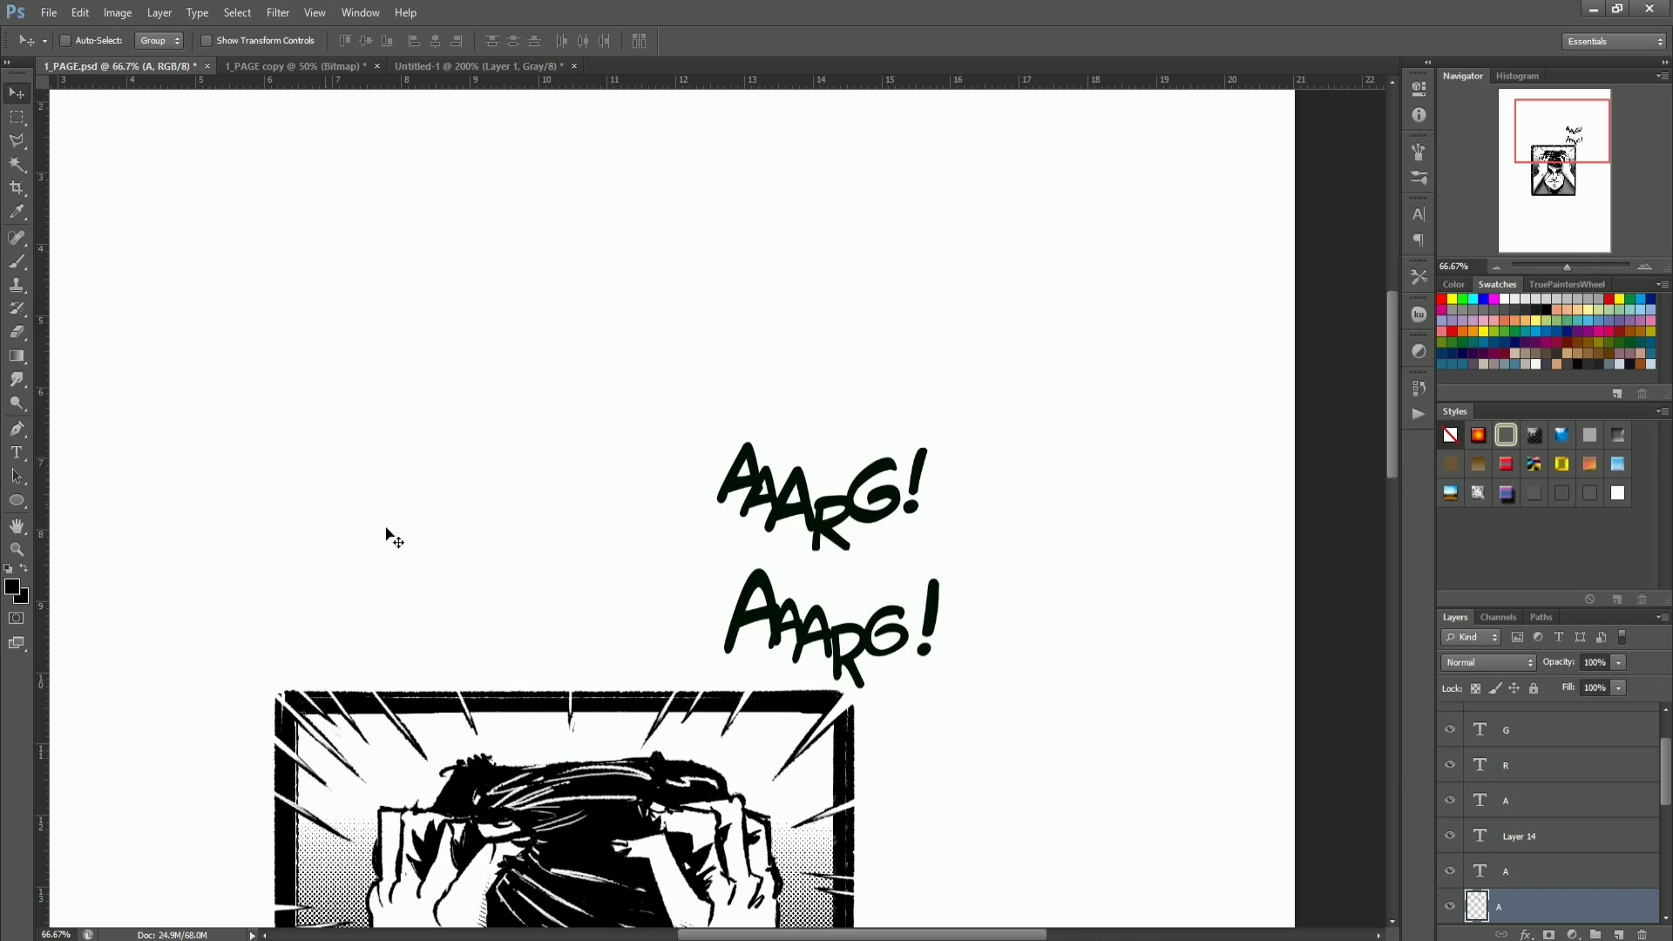
Step: Check the overlap between the first two As up close and save the page
key(z)
click(783, 502)
click(766, 504)
key(e)
key(z)
alt+click(723, 602)
alt+click(745, 653)
key(ctrl+s)
Step: Brush a small black patch into the second A's opening and try an eraser stroke on the upper lettering
click(749, 624)
triple_click(747, 621)
key(b)
mouse_move(640, 452)
mouse_down()
mouse_move(629, 493)
mouse_move(624, 449)
mouse_up()
key(z)
alt+click(656, 536)
alt+click(771, 627)
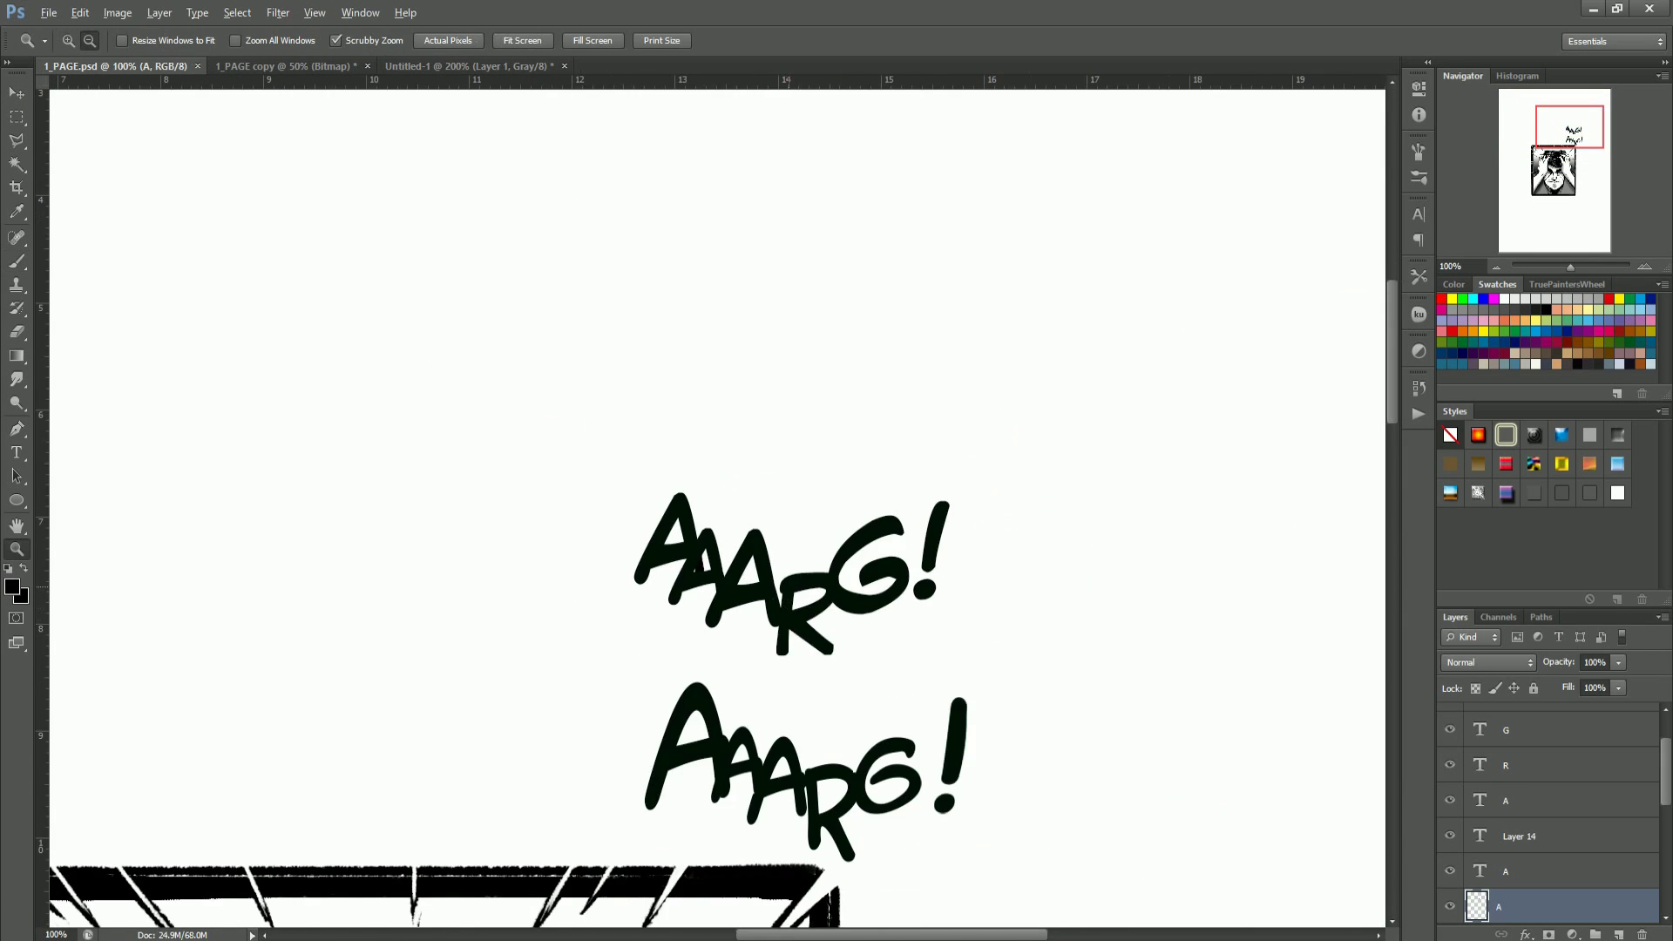
triple_click(592, 602)
key(e)
mouse_move(800, 515)
mouse_down()
mouse_move(852, 451)
mouse_move(832, 475)
mouse_up()
key(ctrl+z)
Step: Merge all the separate letter layers of the upper AAARG! into a single layer
key(z)
alt+click(780, 600)
alt+click(849, 599)
alt+click(902, 684)
click(865, 593)
click(865, 593)
click(864, 593)
click(864, 592)
alt+click(775, 725)
alt+click(803, 782)
alt+click(815, 802)
click(1646, 857)
click(1638, 899)
drag(1664, 778, 1654, 758)
shift+click(1586, 731)
key(ctrl+e)
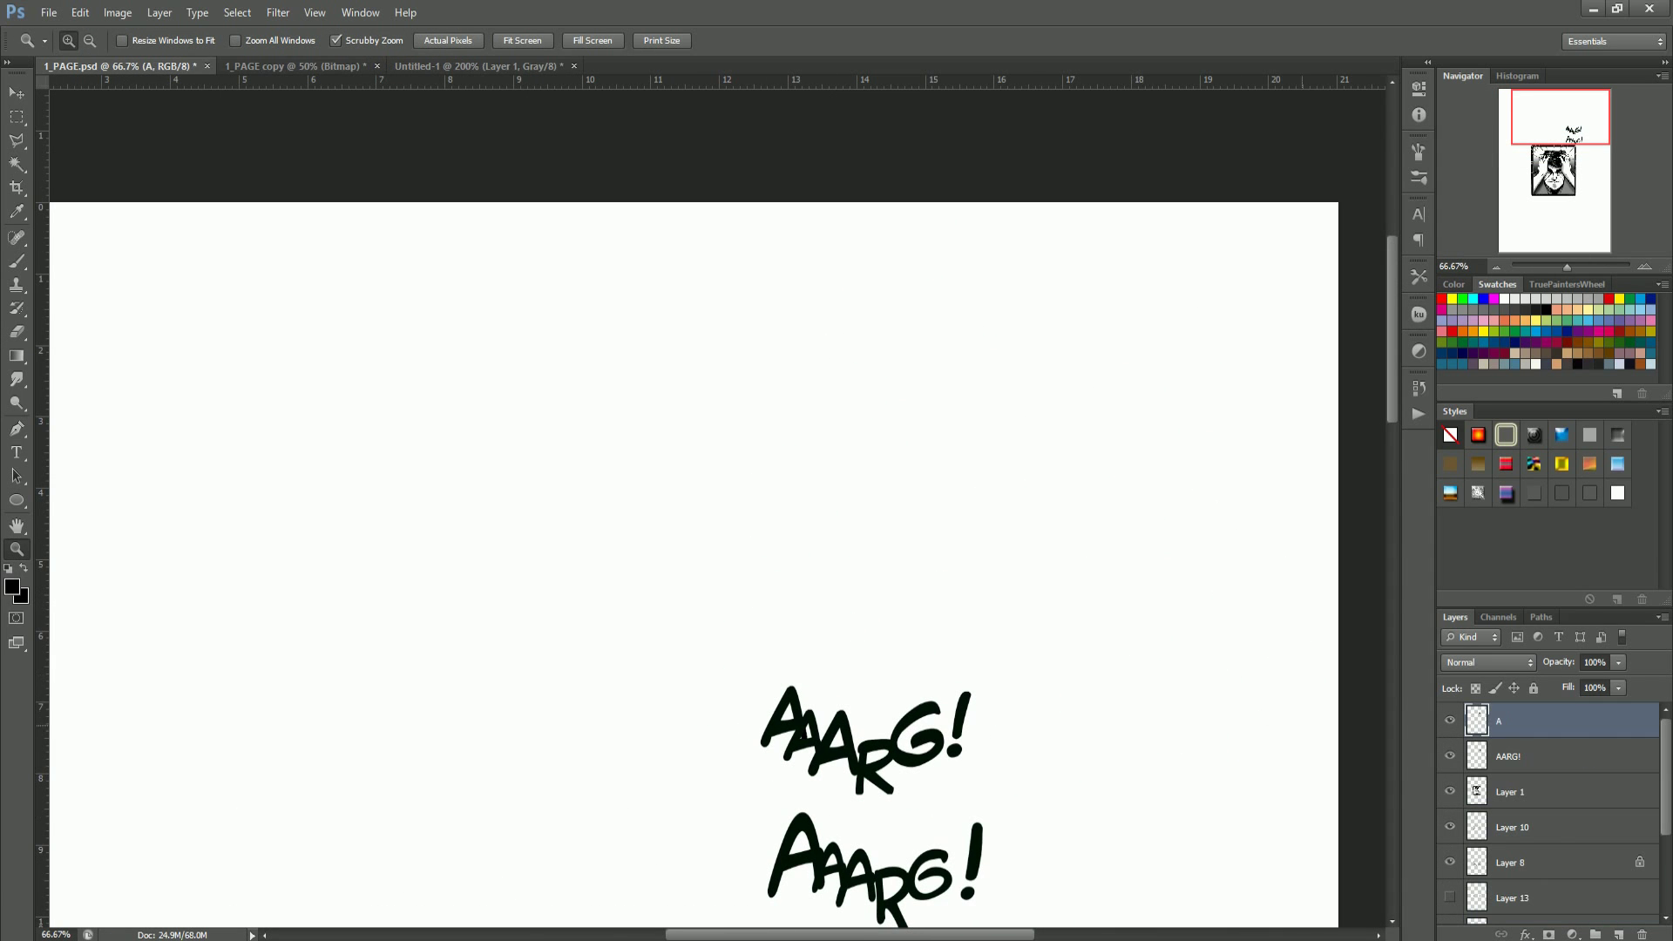
Step: Cut the stray black patch out of the second A's opening with a lasso selection and save the page
click(1518, 755)
click(856, 754)
click(856, 754)
click(856, 753)
click(856, 754)
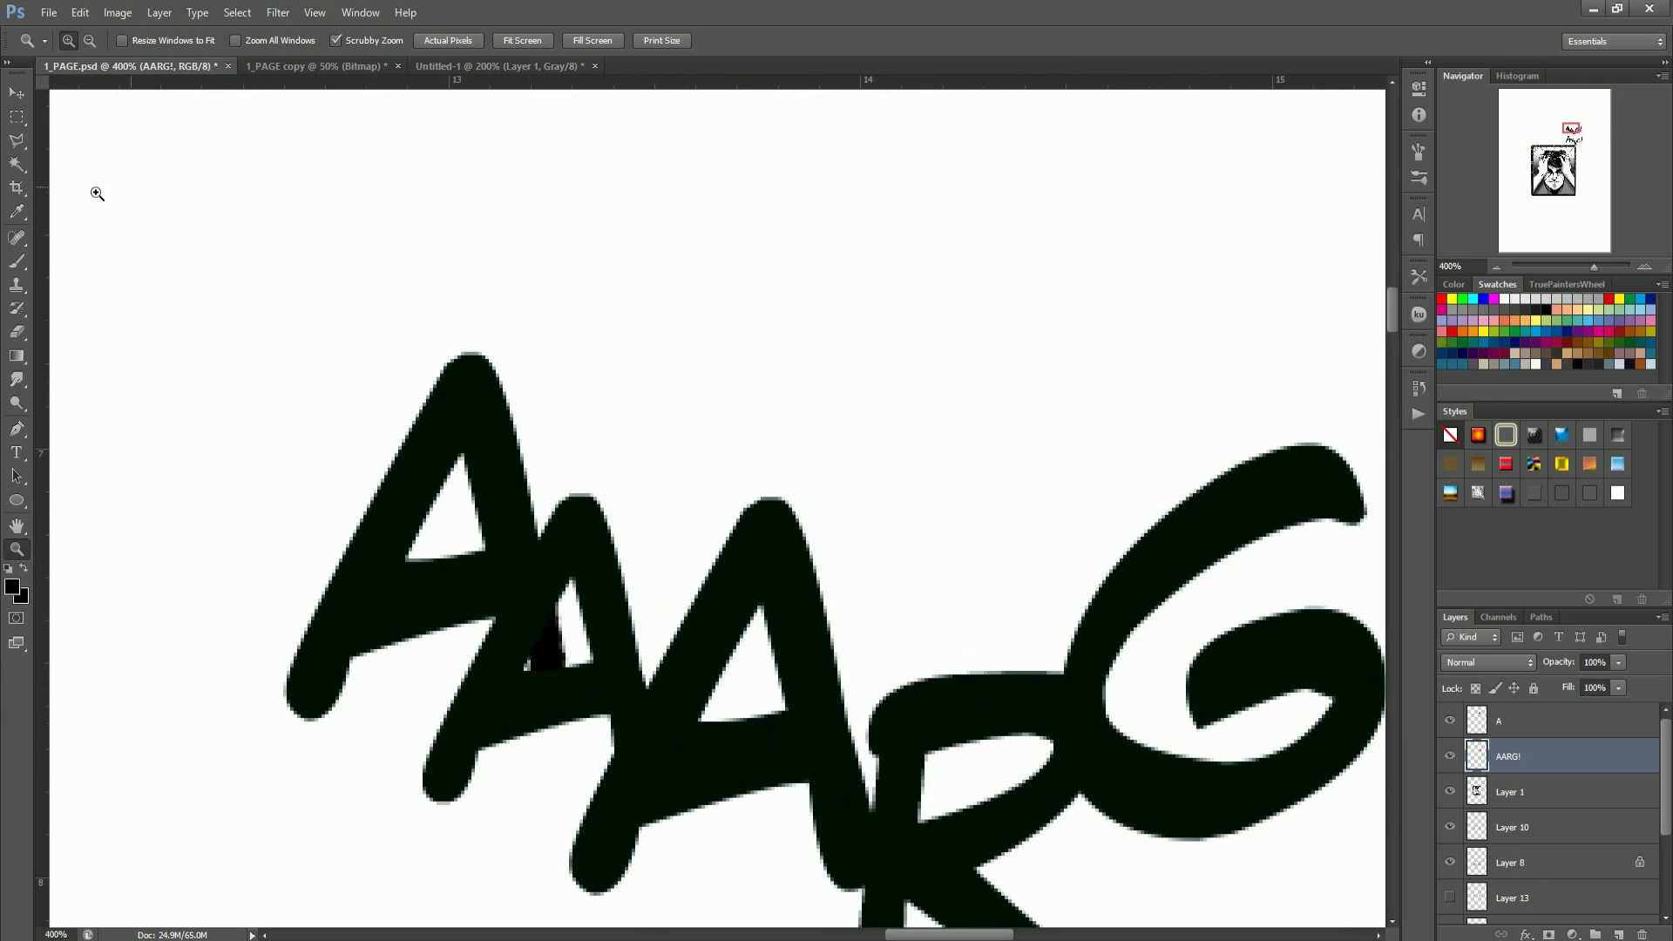
click(16, 141)
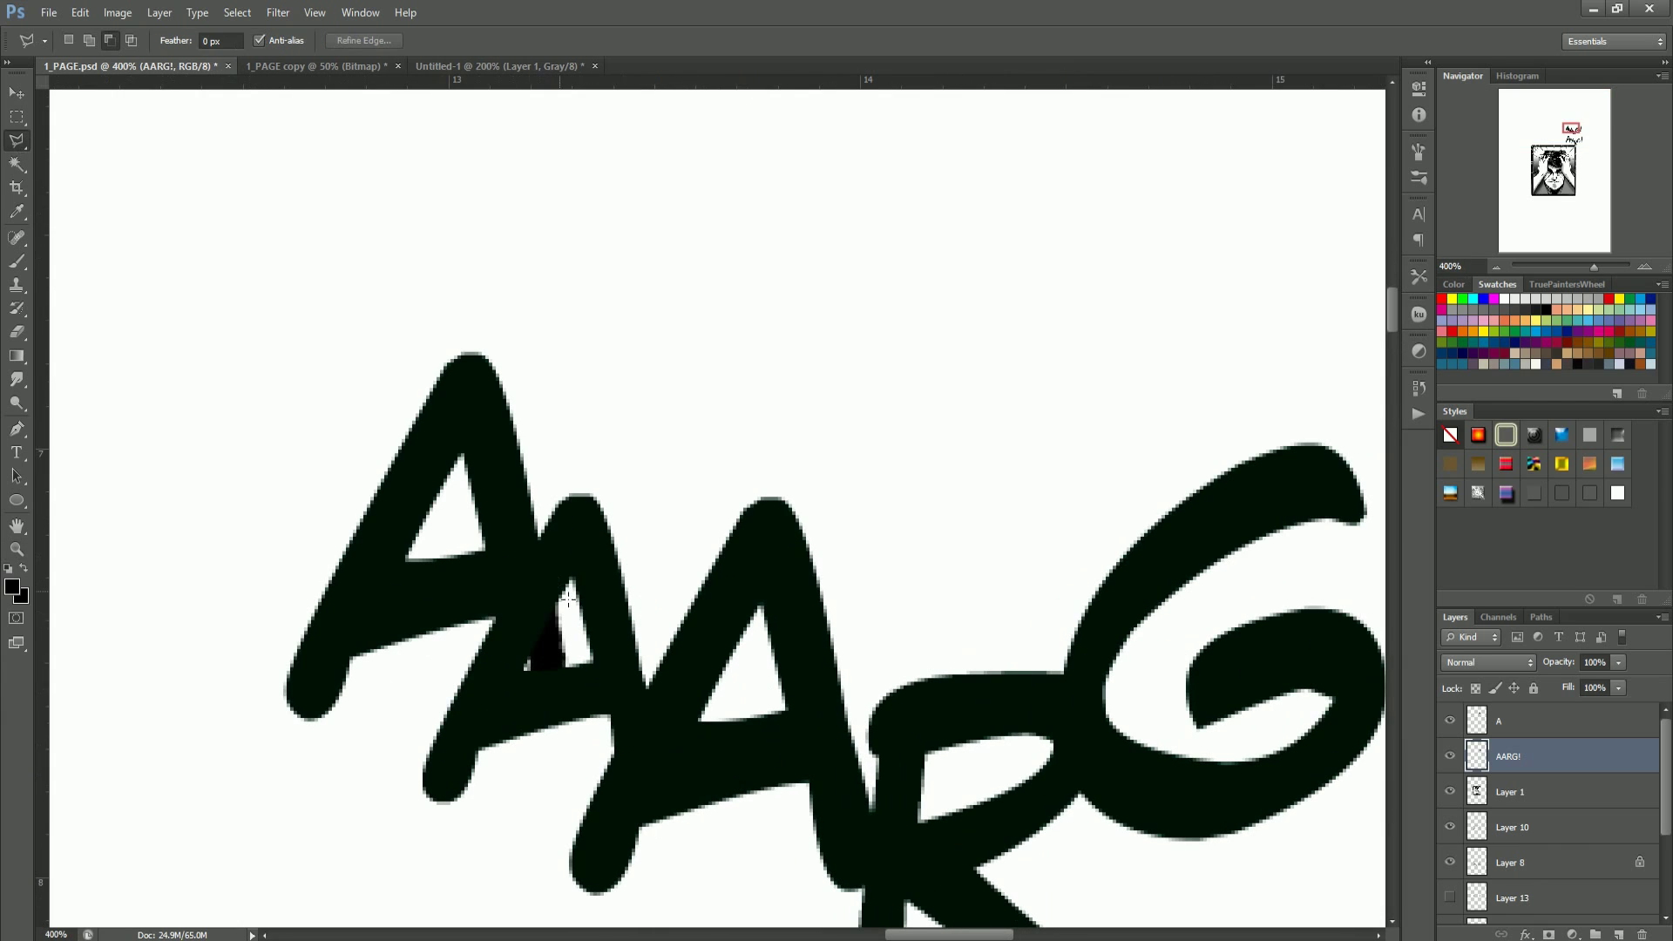
click(1541, 724)
key(Delete)
key(ctrl+d)
key(ctrl+s)
key(z)
alt+click(695, 724)
alt+click(694, 723)
click(709, 854)
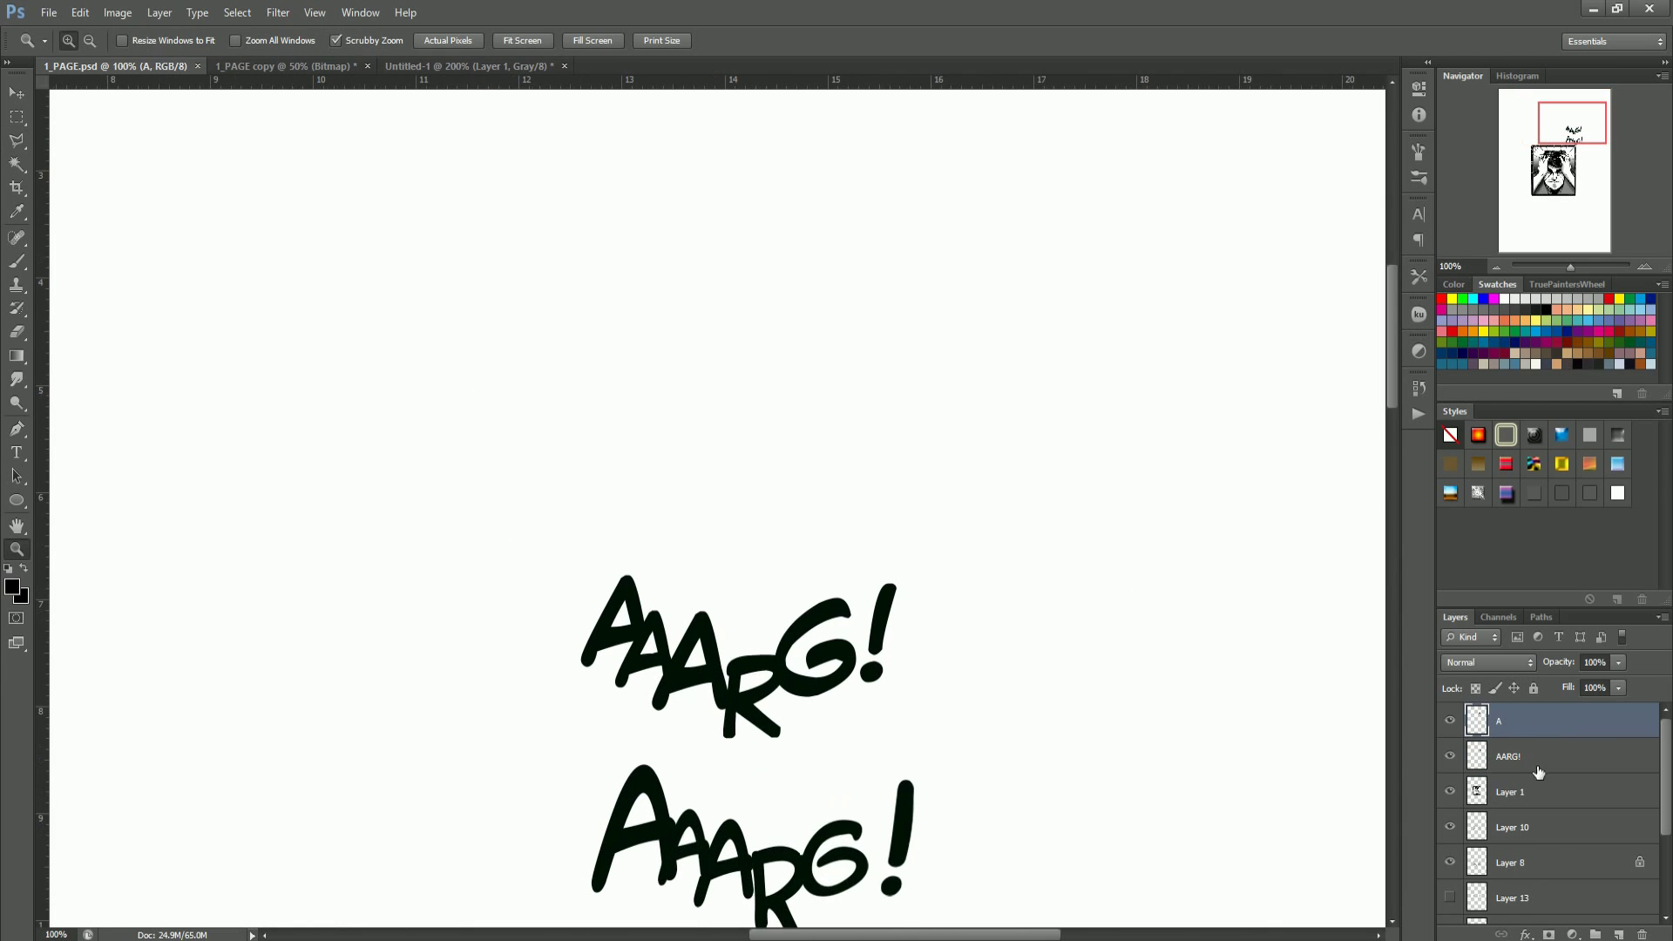
Step: Delete the lower version's AARG! layer and cut its leftover large A off the merged lettering layer
click(1535, 765)
key(Delete)
key(alt+bracketright)
key(l)
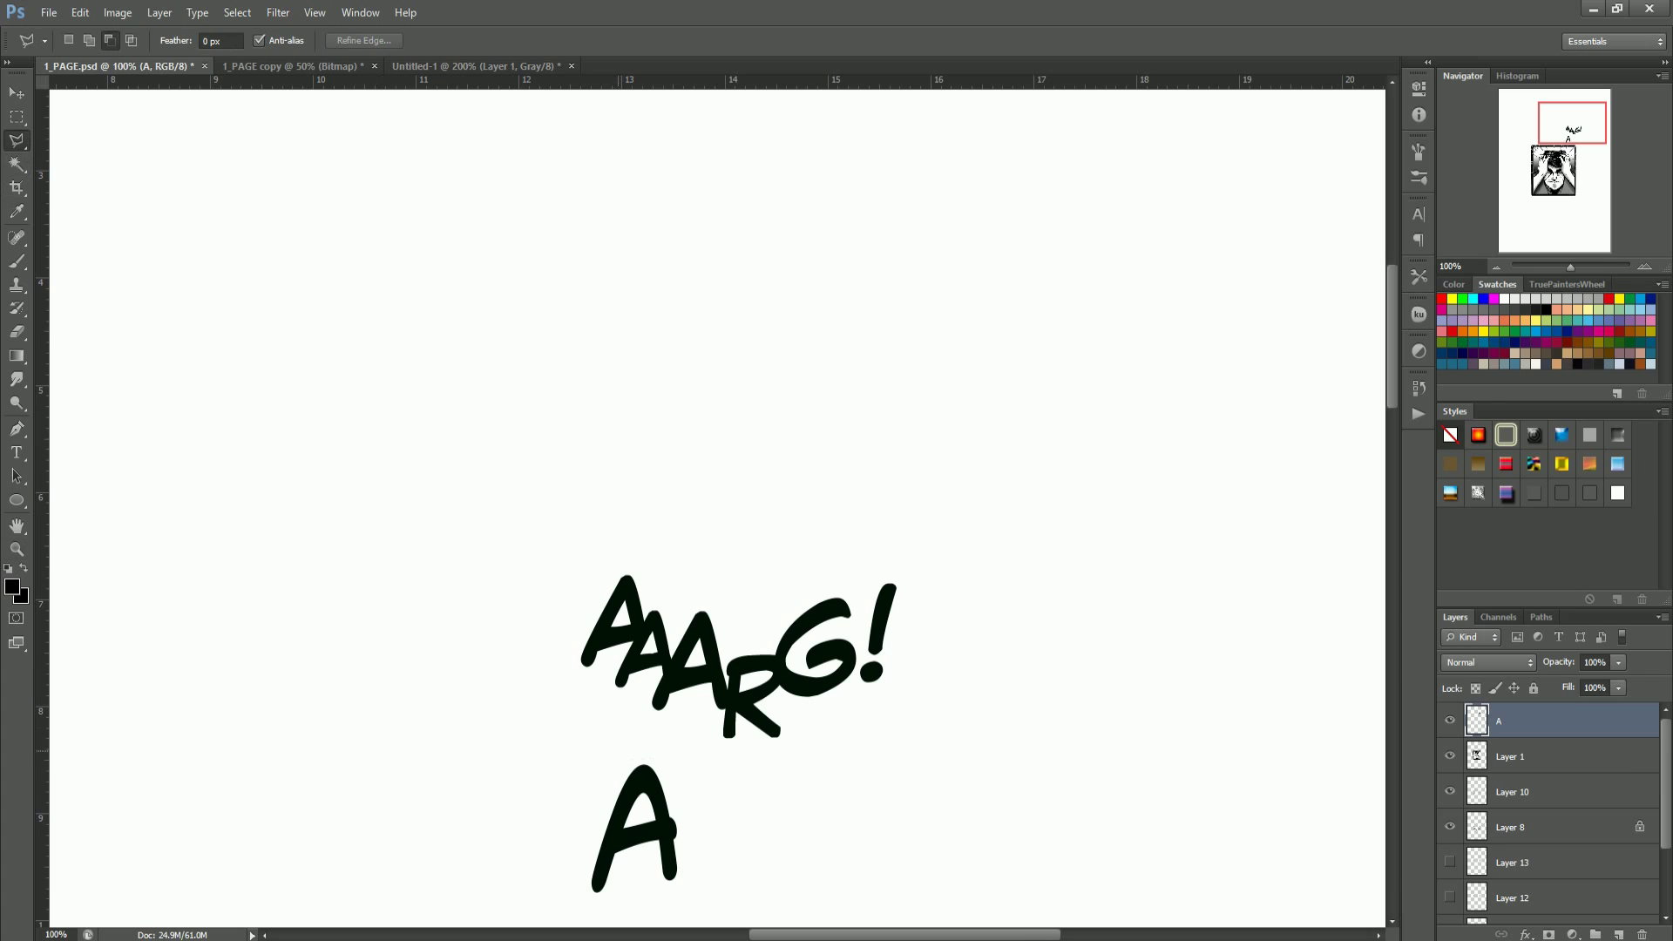
drag(706, 809, 662, 748)
key(Delete)
key(ctrl+d)
Step: Move the AAARG! lettering down so it overlaps the comic panel's upper-right corner
key(z)
alt+double_click(725, 821)
click(801, 871)
key(v)
mouse_move(723, 661)
mouse_down()
mouse_move(730, 802)
mouse_move(708, 840)
mouse_move(702, 415)
mouse_up()
key(z)
alt+double_click(782, 707)
double_click(701, 415)
key(v)
drag(920, 341, 881, 321)
Step: Lasso a spiky burst-balloon outline freehand around the AAARG! lettering
key(z)
double_click(1016, 195)
key(b)
click(15, 142)
drag(342, 316, 279, 430)
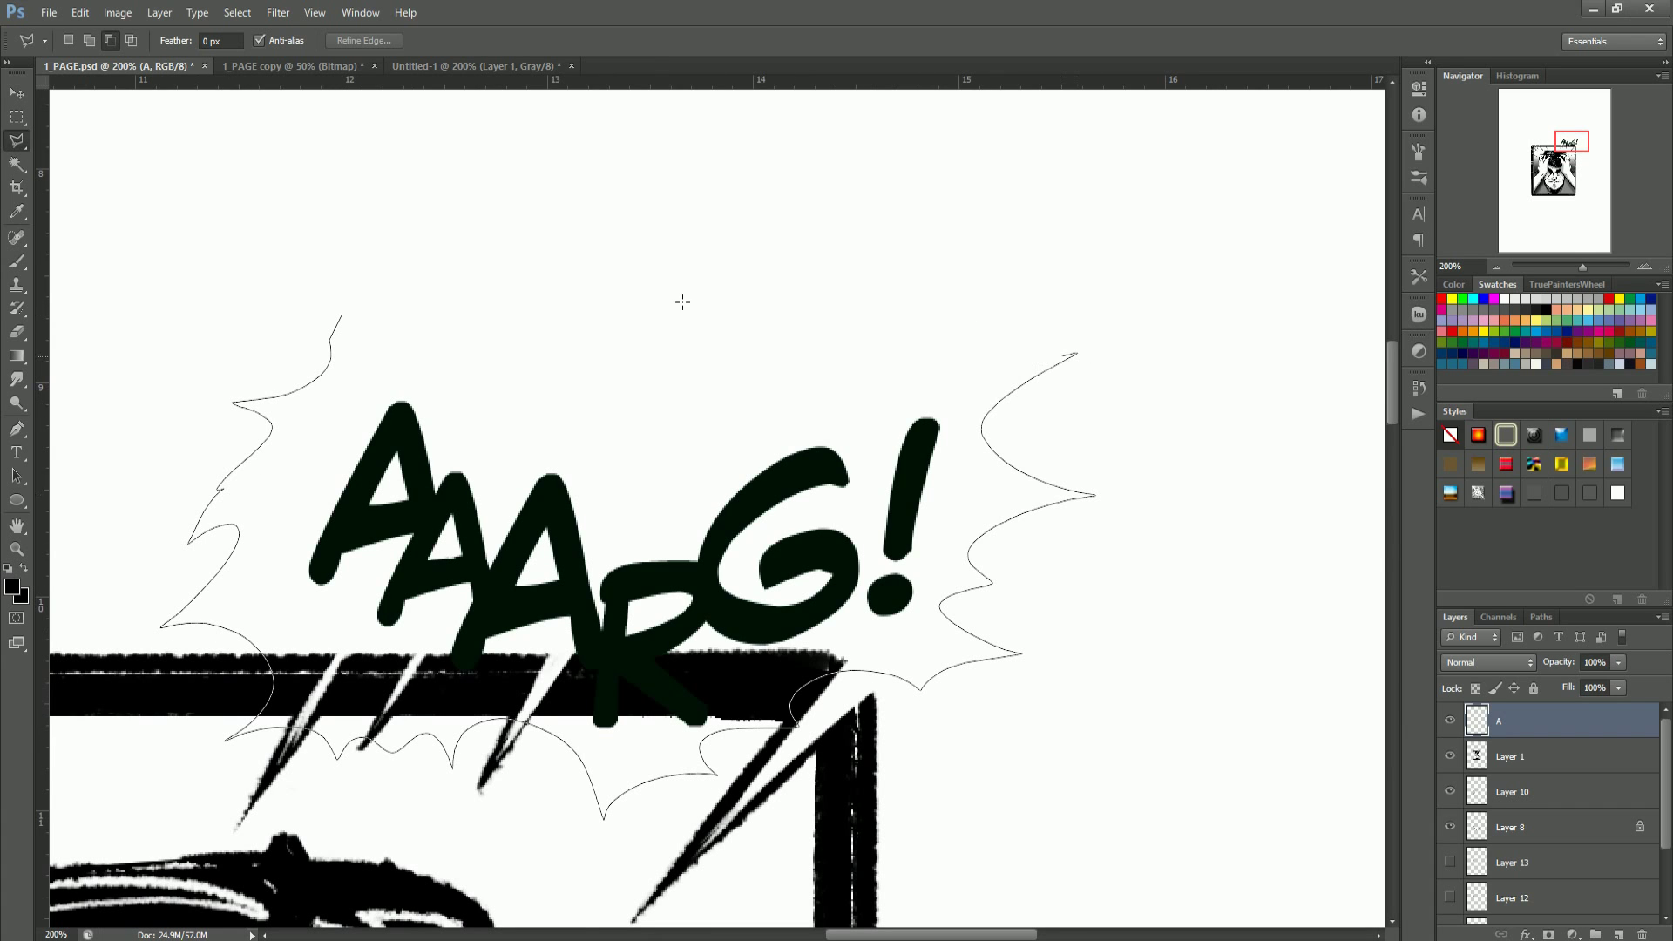
mouse_move(380, 324)
mouse_down()
mouse_move(384, 349)
mouse_move(350, 347)
mouse_up()
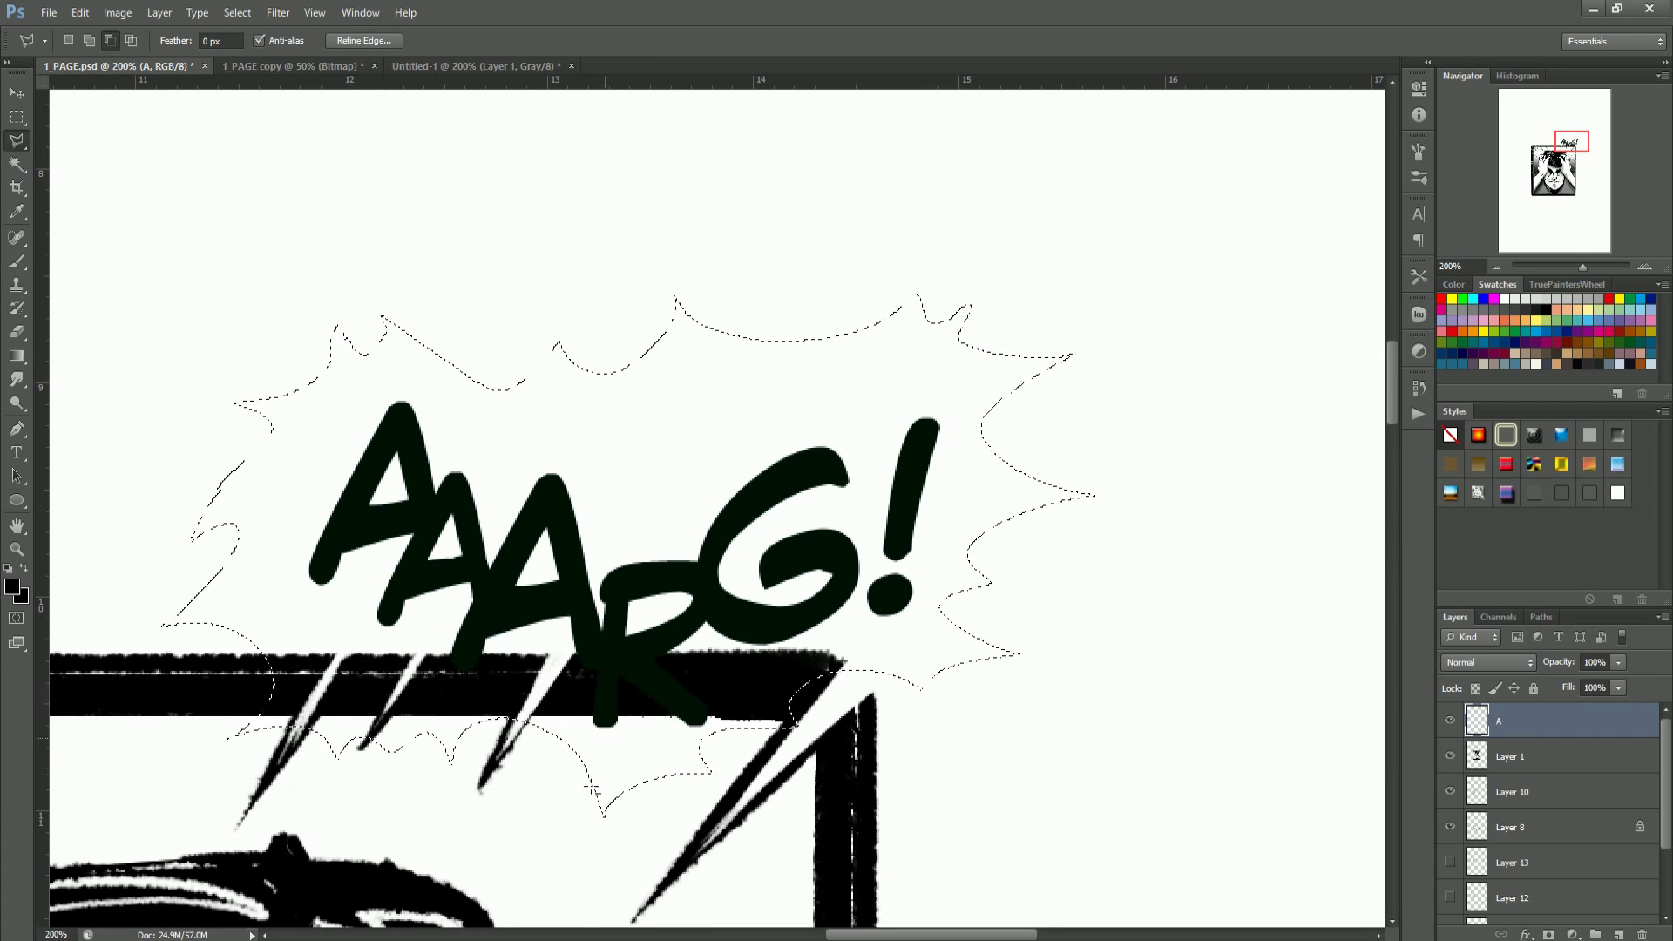
Step: Add a zigzag lightning-shaped tail to the burst selection, pointing down toward the character's head
drag(710, 882, 666, 772)
click(637, 844)
click(682, 824)
click(705, 751)
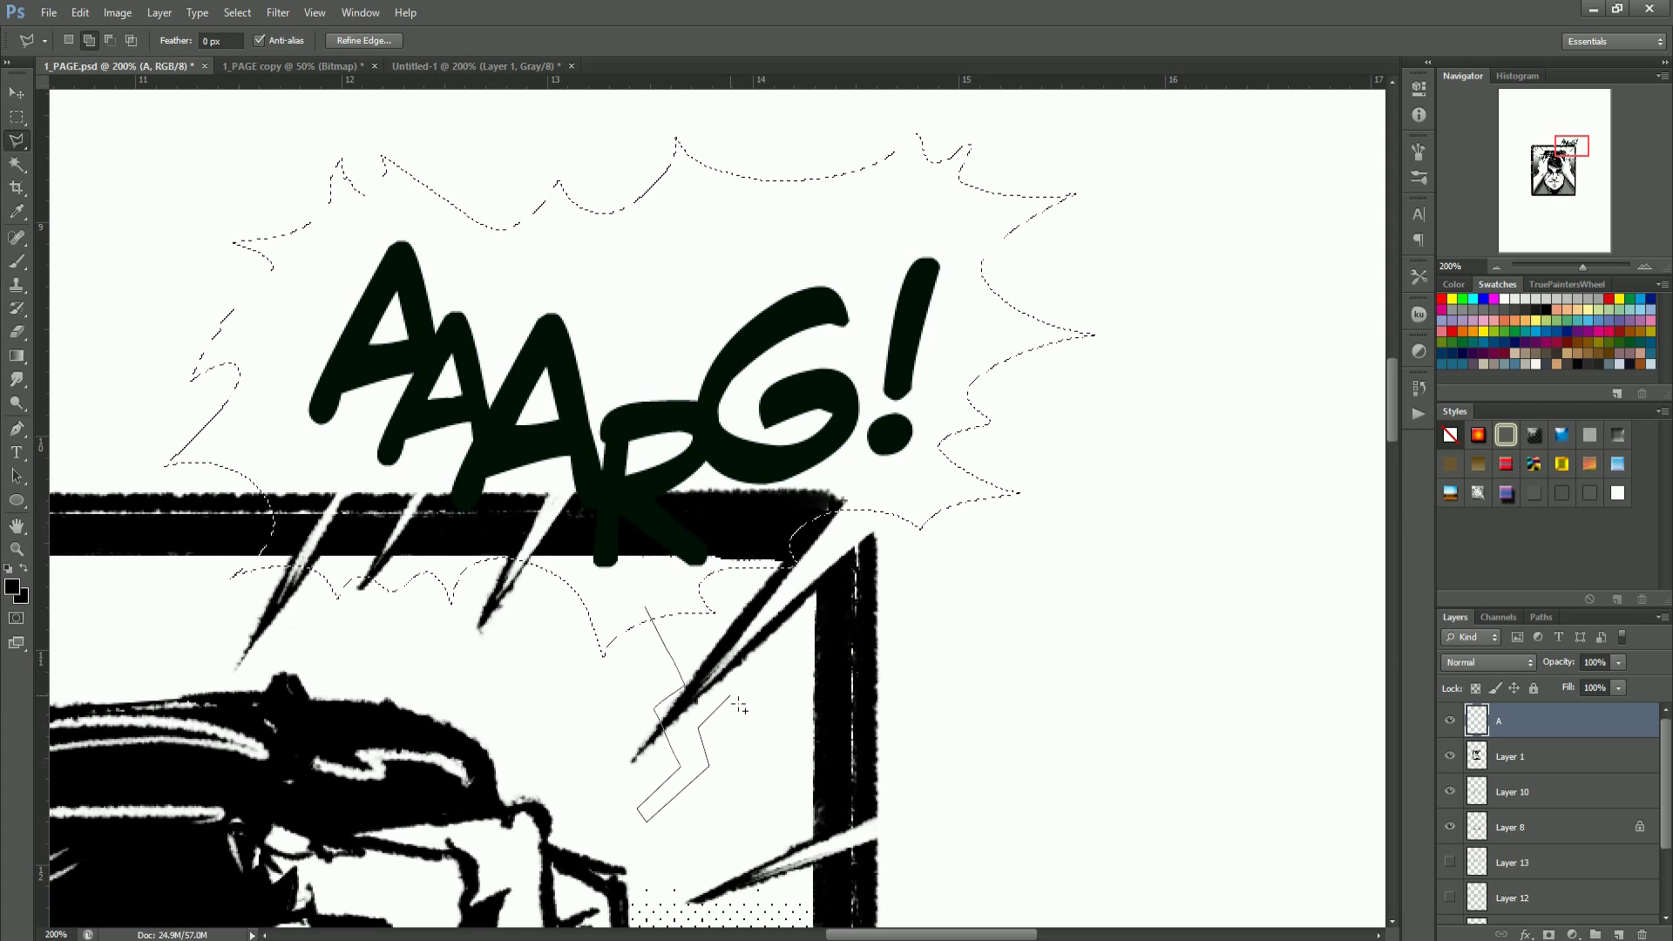
click(675, 581)
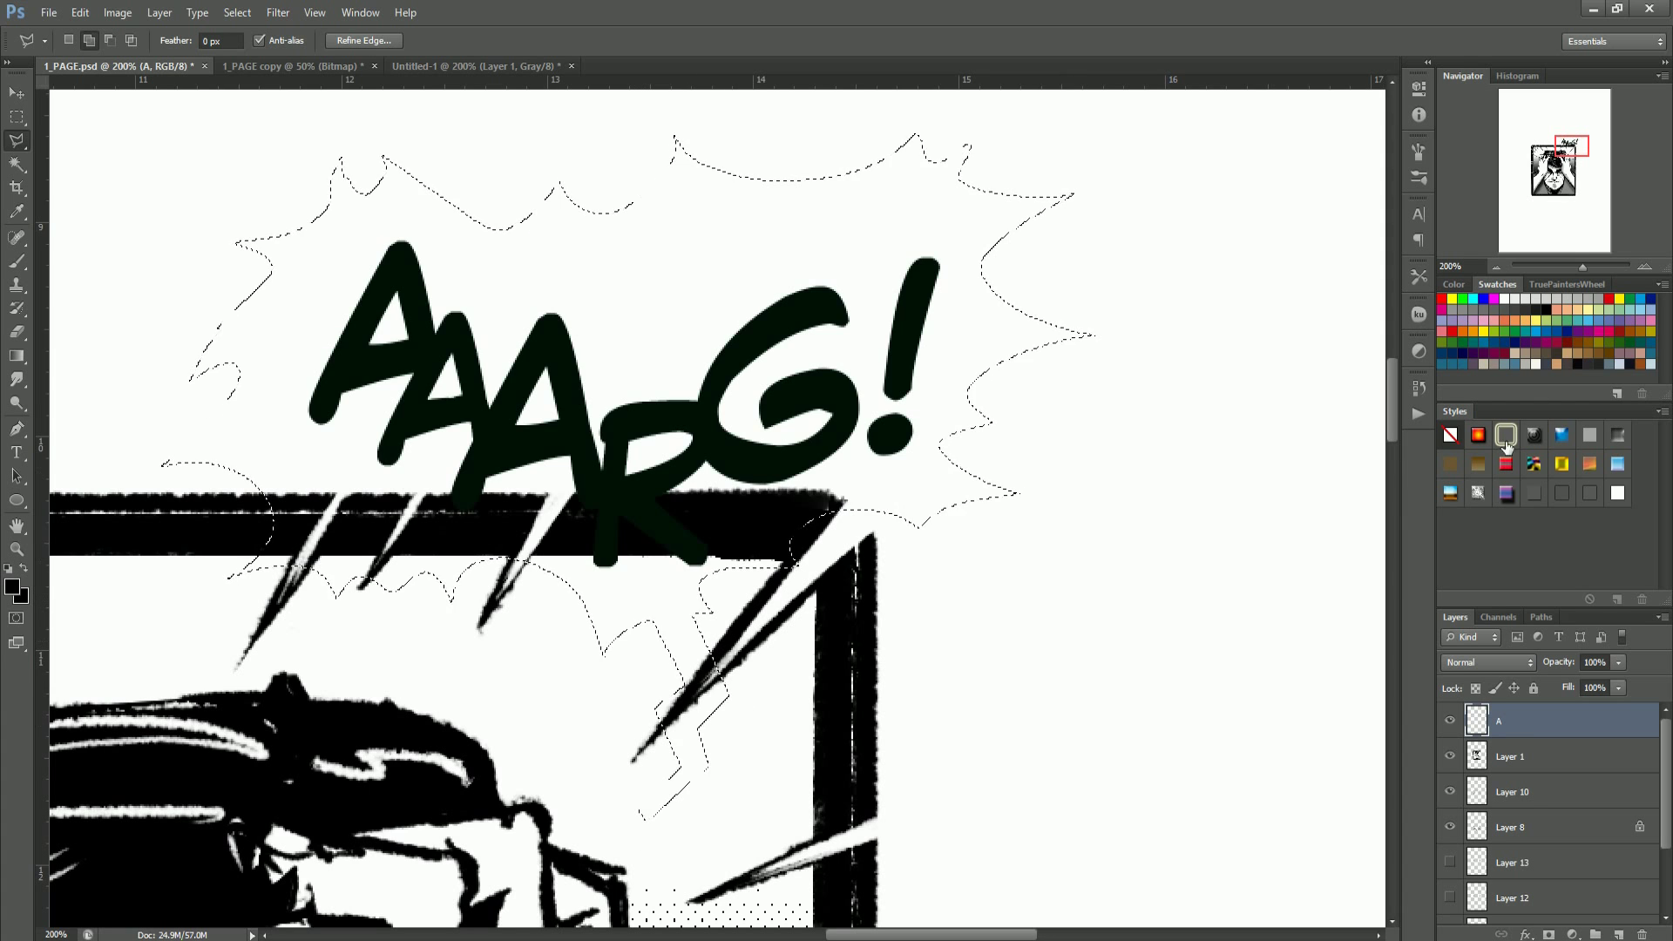
Step: Fill the burst selection, apply the white-fill and black-outline layer style, and set the 3 px stroke's position to Inside
key(alt+BackSpace)
click(1618, 493)
click(850, 352)
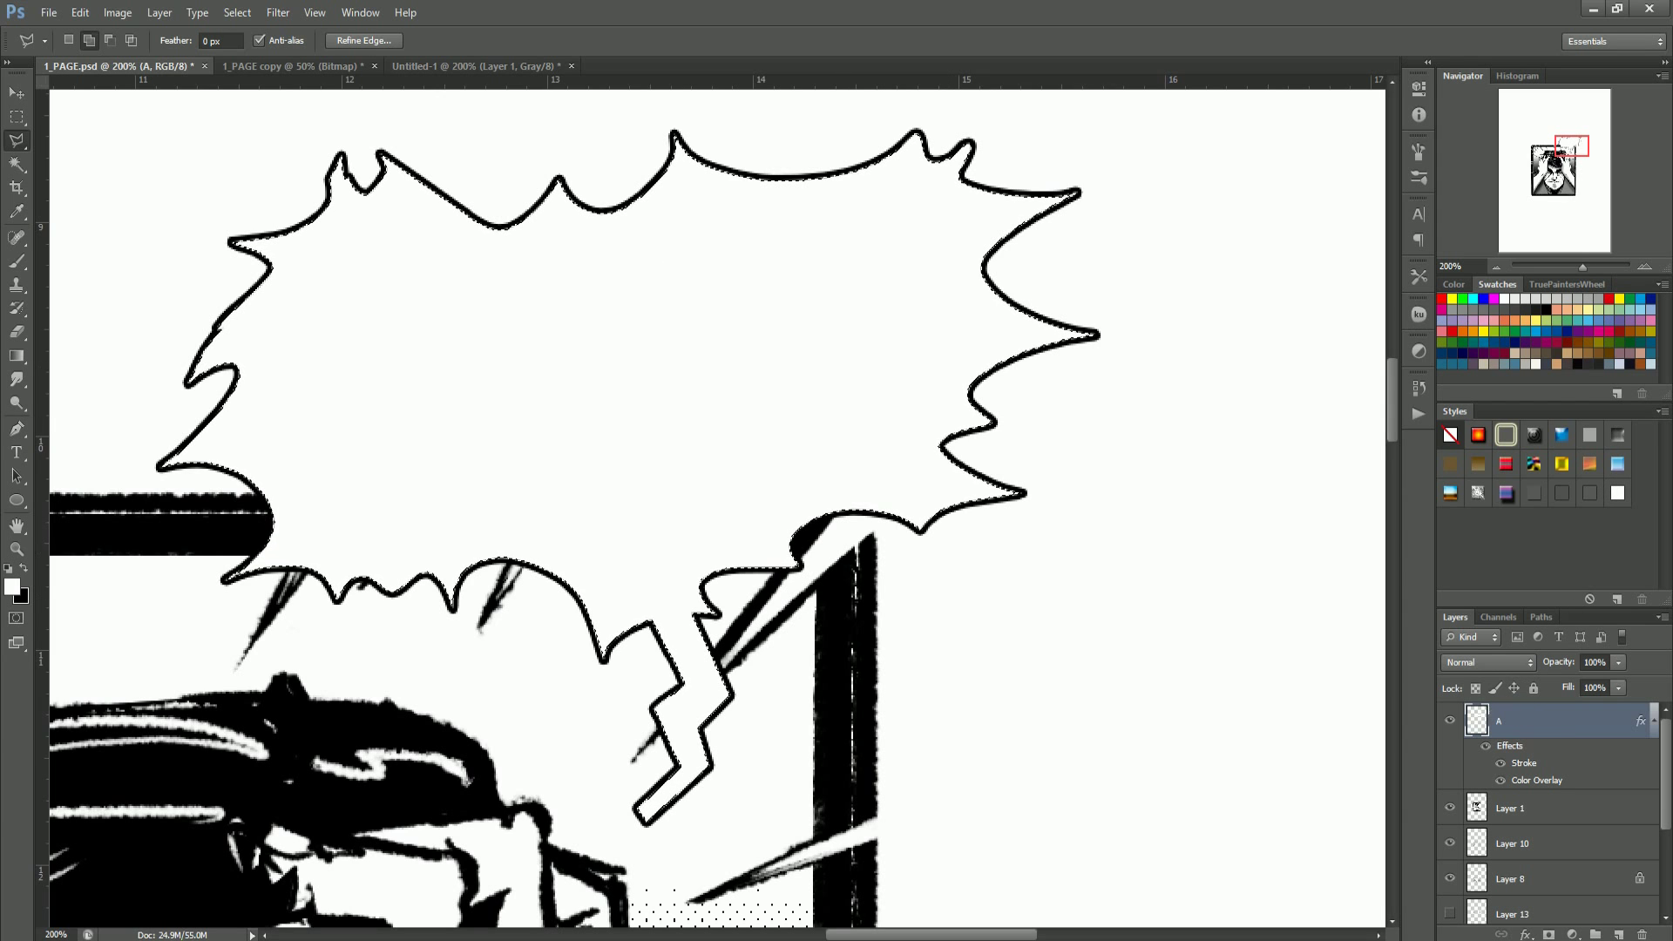
double_click(1553, 734)
click(826, 588)
click(1066, 534)
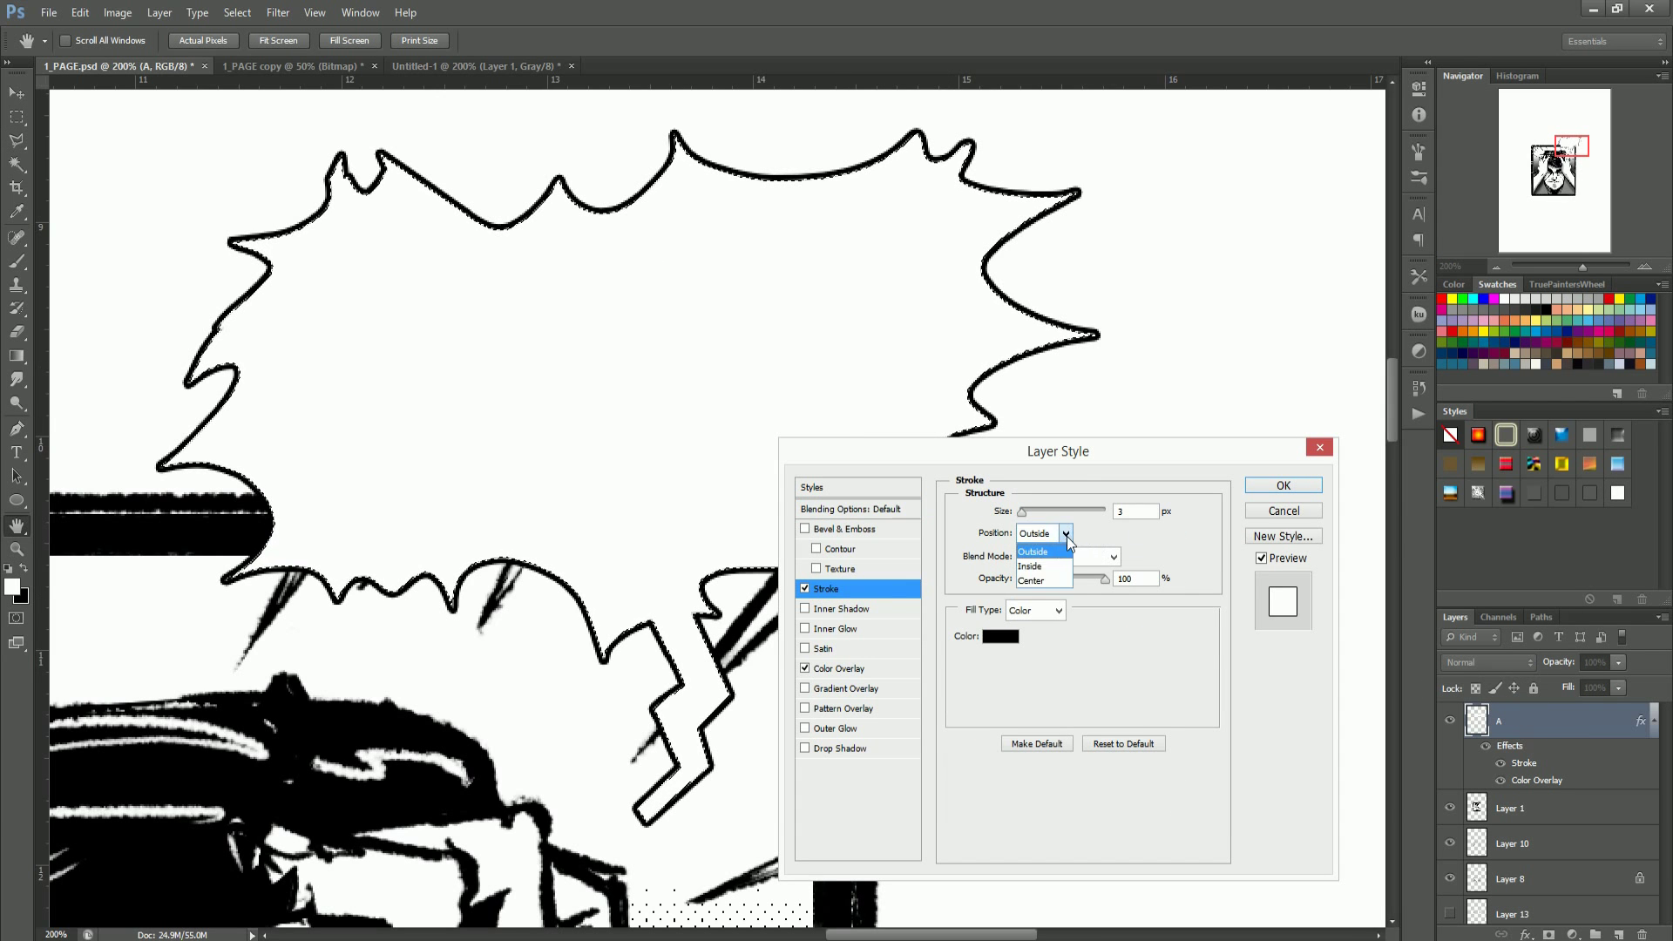
click(1031, 566)
click(1284, 485)
Step: Undo the balloon fill on the lettering layer and add an empty layer directly beneath it
key(z)
mouse_move(756, 571)
mouse_down()
mouse_move(745, 634)
mouse_move(1013, 655)
mouse_up()
key(e)
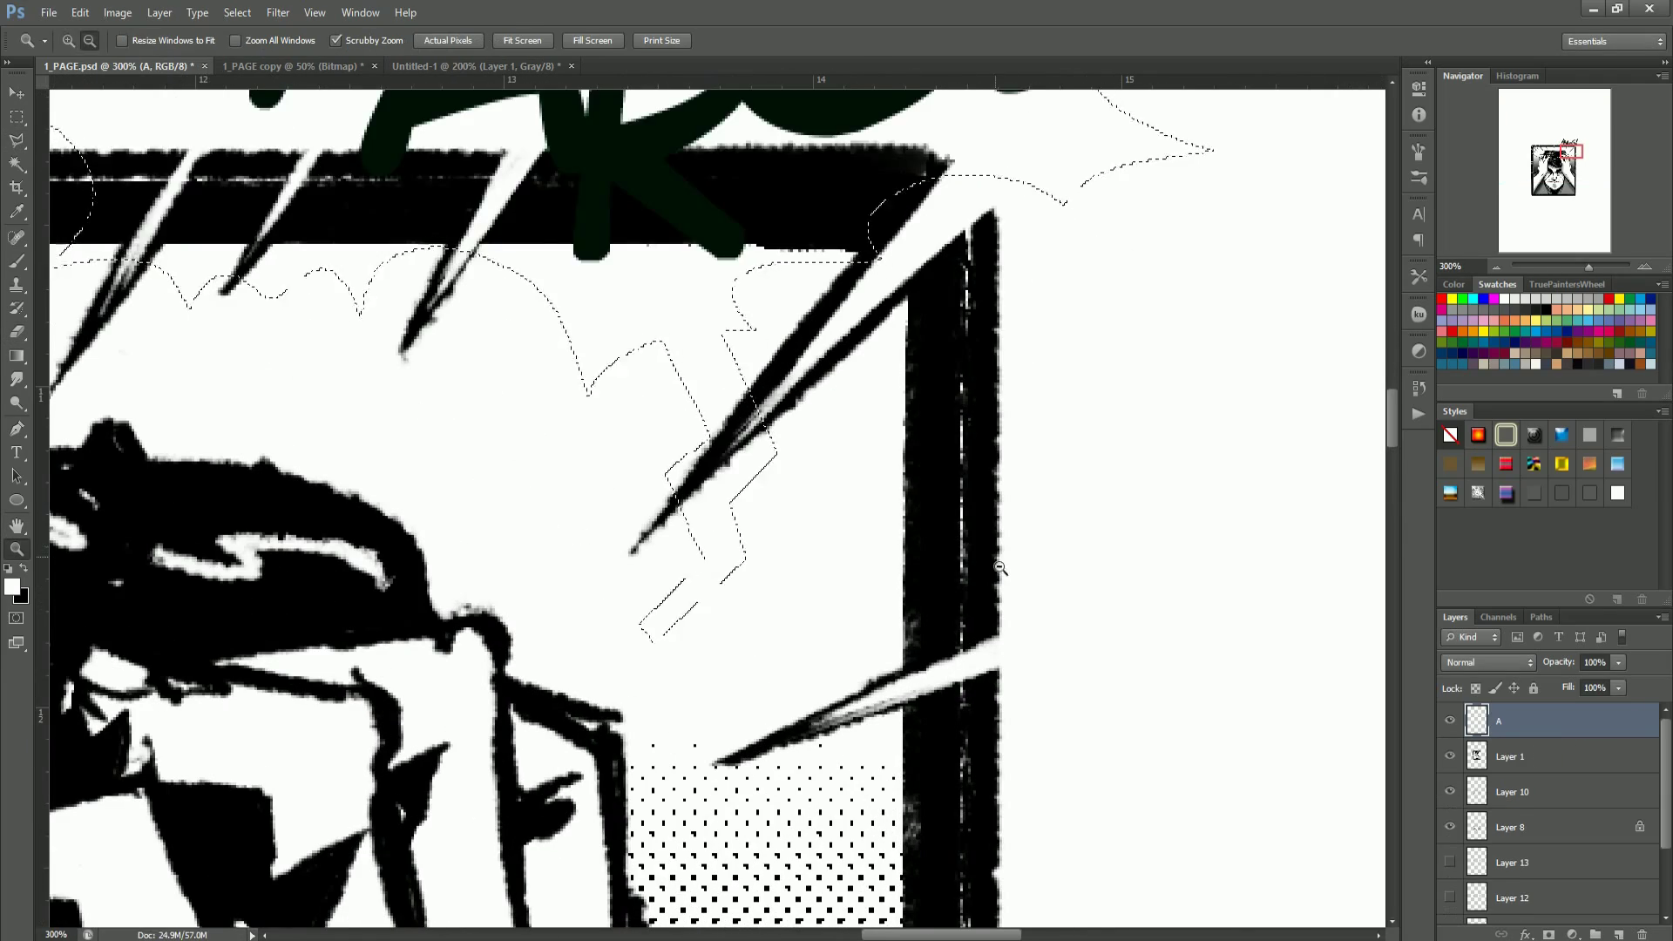
key(ctrl+minus)
key(ctrl+minus)
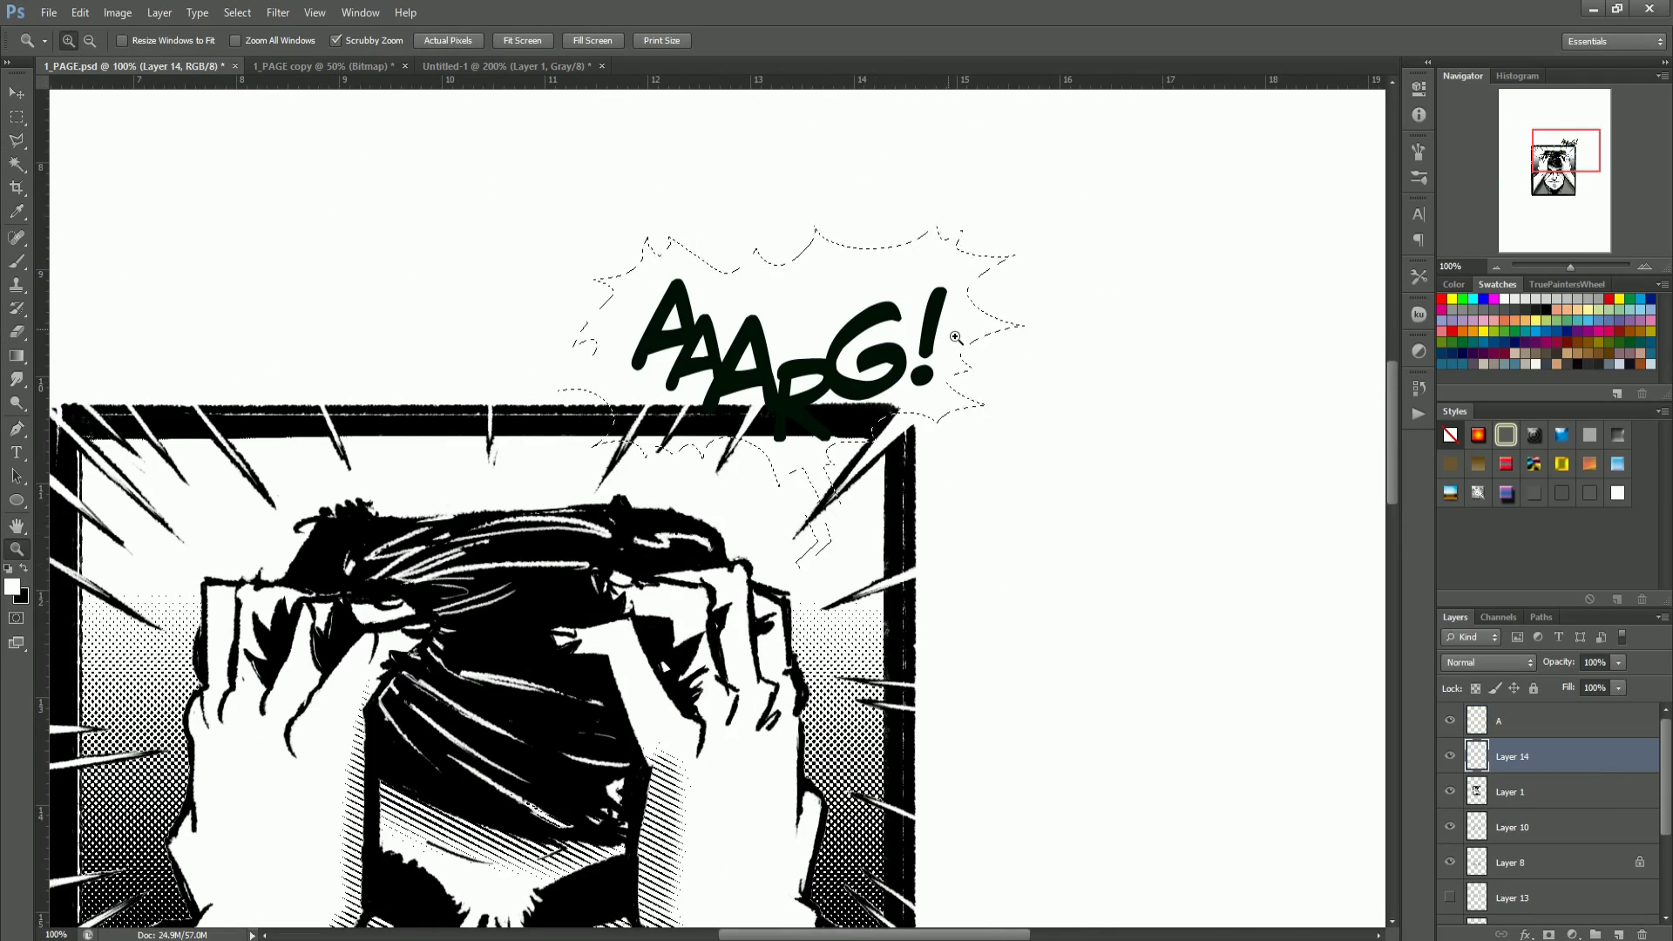
alt+click(819, 348)
ctrl+click(795, 241)
alt+click(605, 430)
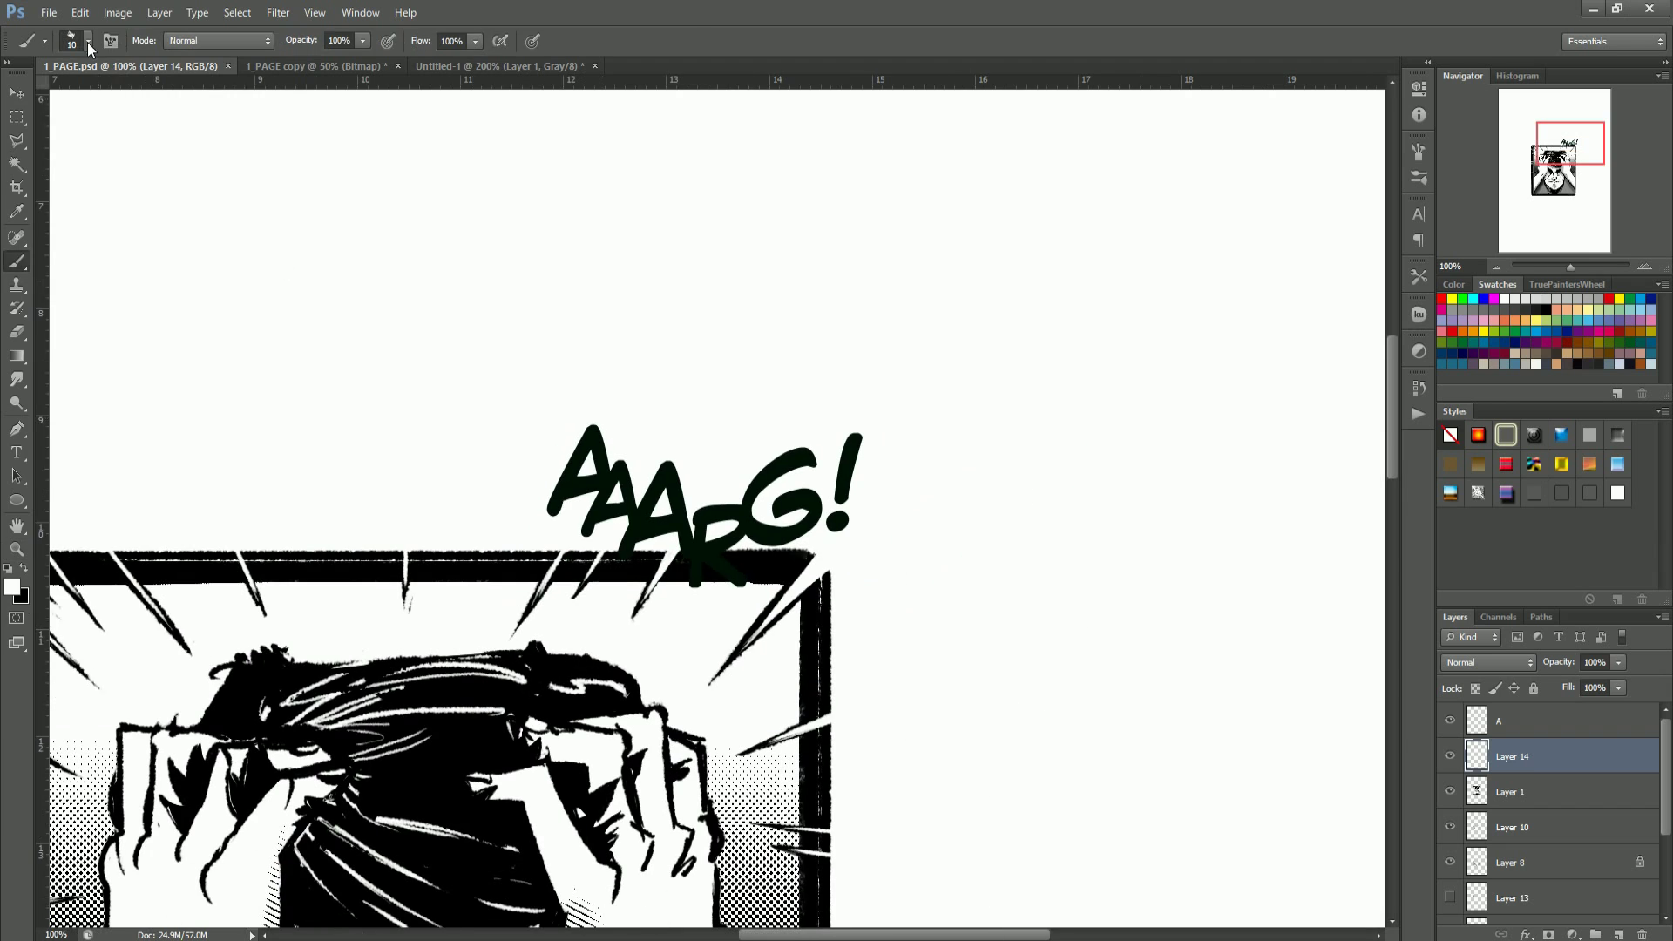
Step: Paint a rough-edged balloon behind AAARG! on Layer 14 with a 56 px brush and the white-fill, black-outline style
click(88, 41)
drag(680, 399, 703, 399)
click(1618, 493)
drag(540, 514, 669, 516)
mouse_move(585, 555)
mouse_down()
mouse_move(686, 558)
mouse_move(671, 602)
mouse_move(816, 573)
mouse_move(861, 446)
mouse_up()
drag(665, 524, 685, 473)
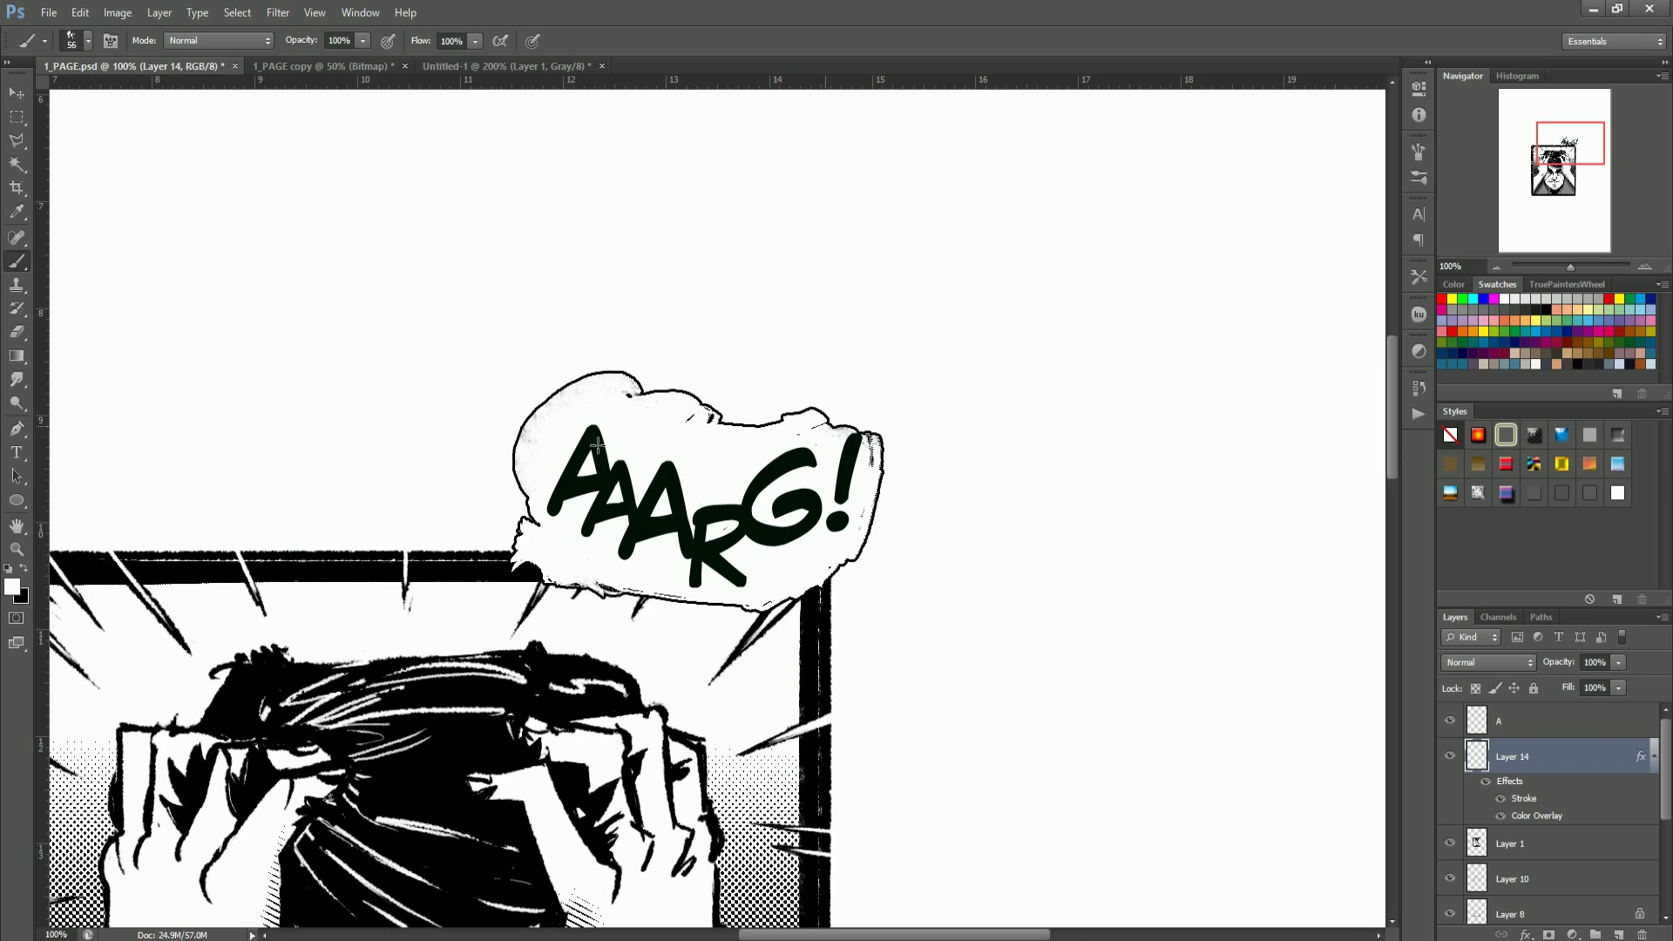
Step: Paint a crooked tail below the rough balloon and pull jagged points out of its edge with a 12 px brush
drag(713, 570, 686, 602)
key(ctrl+z)
key(ctrl+z)
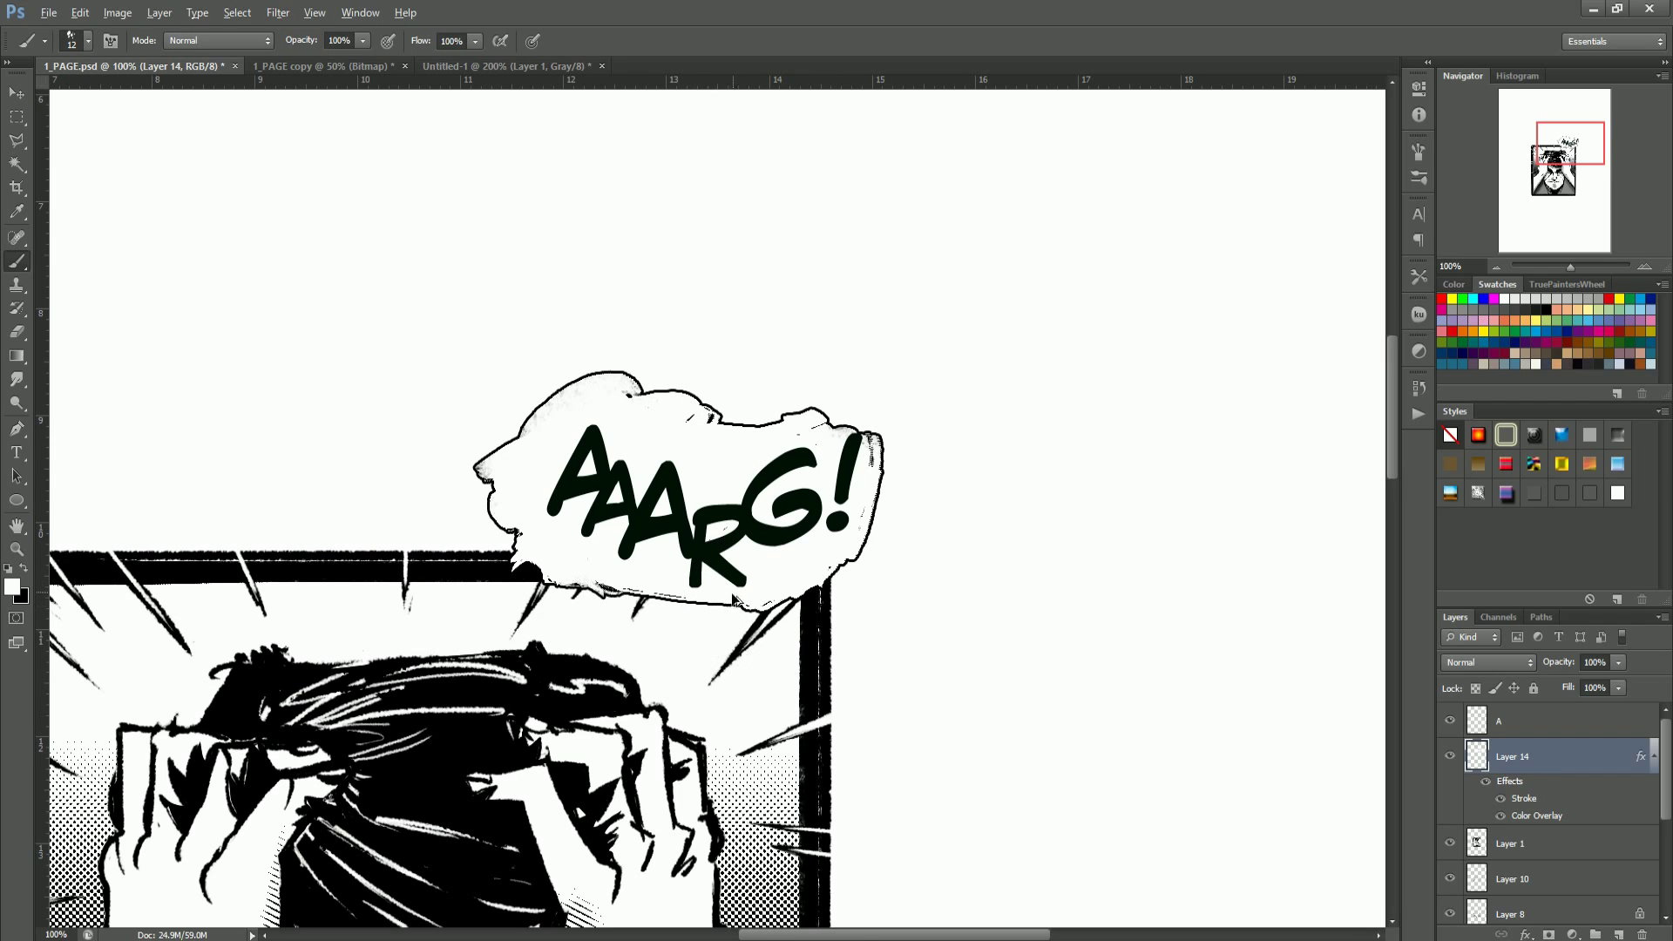
mouse_move(822, 672)
mouse_down()
mouse_move(724, 662)
mouse_move(906, 645)
mouse_up()
drag(697, 649, 584, 619)
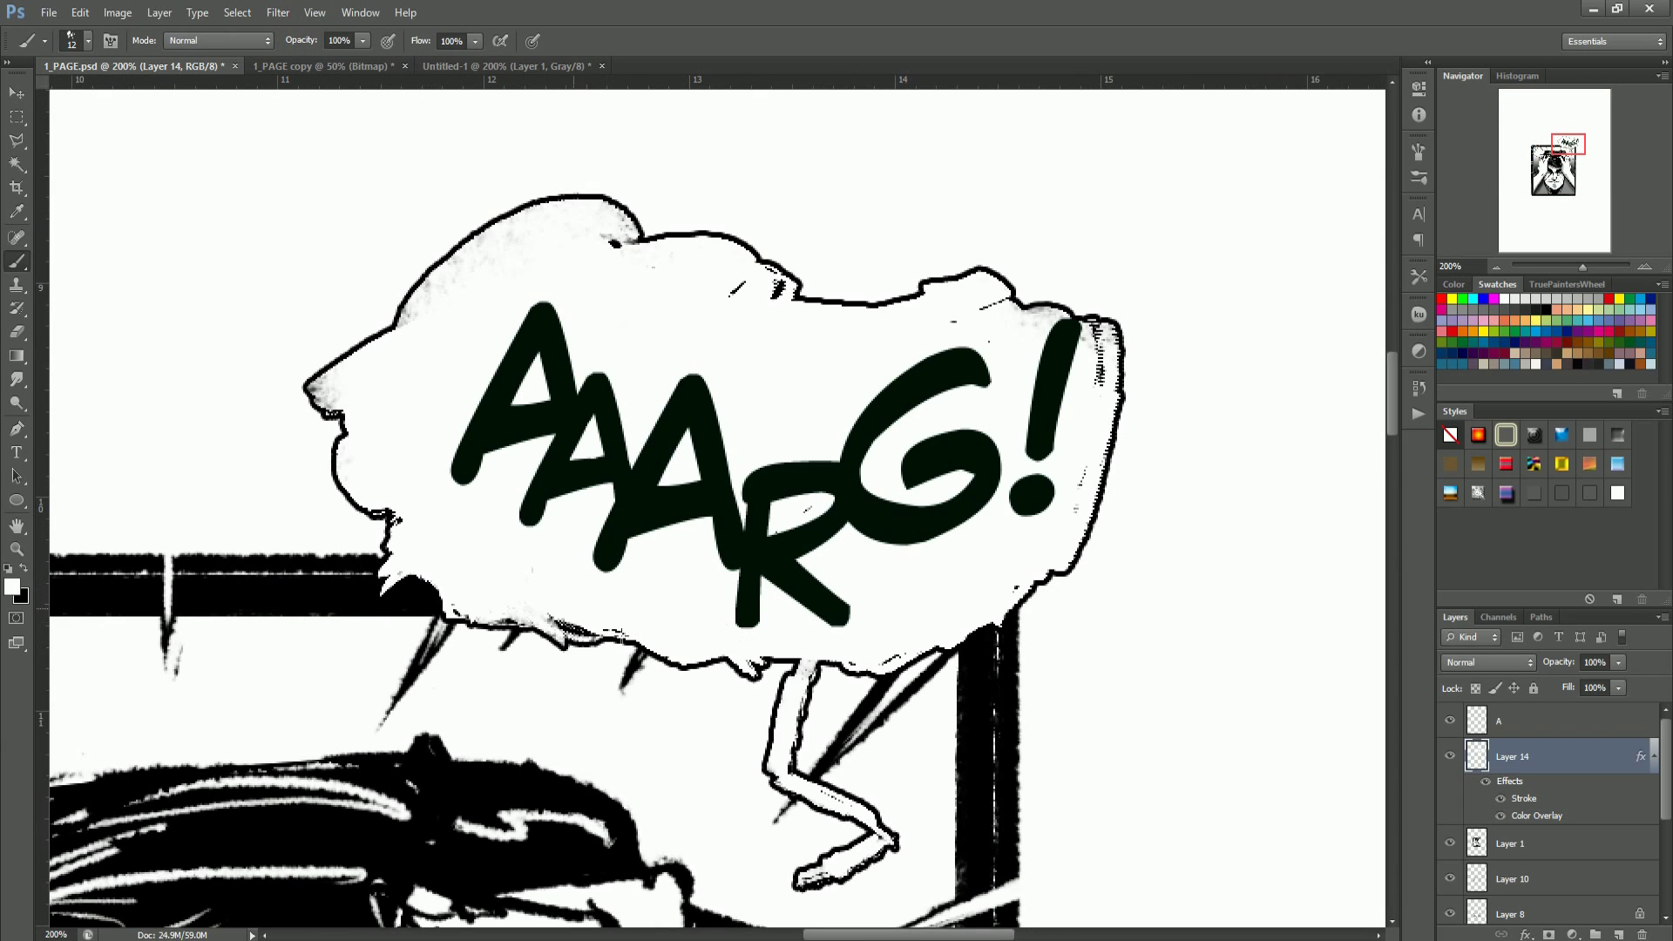
scroll(723, 468, down, 4)
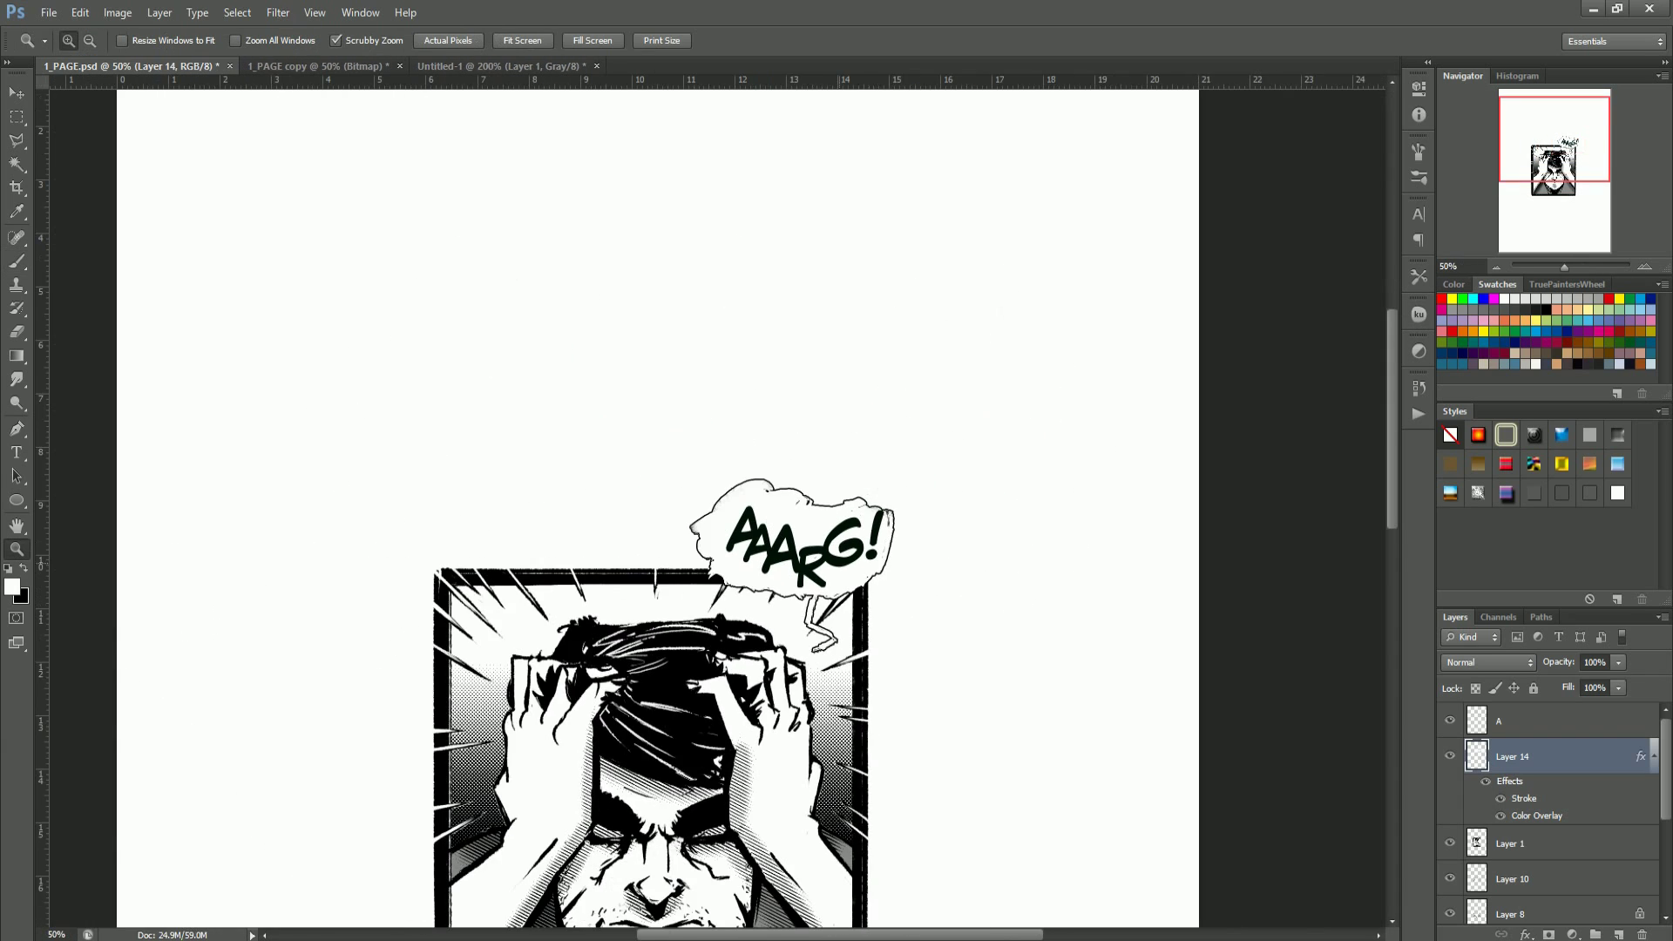
scroll(723, 468, up, 3)
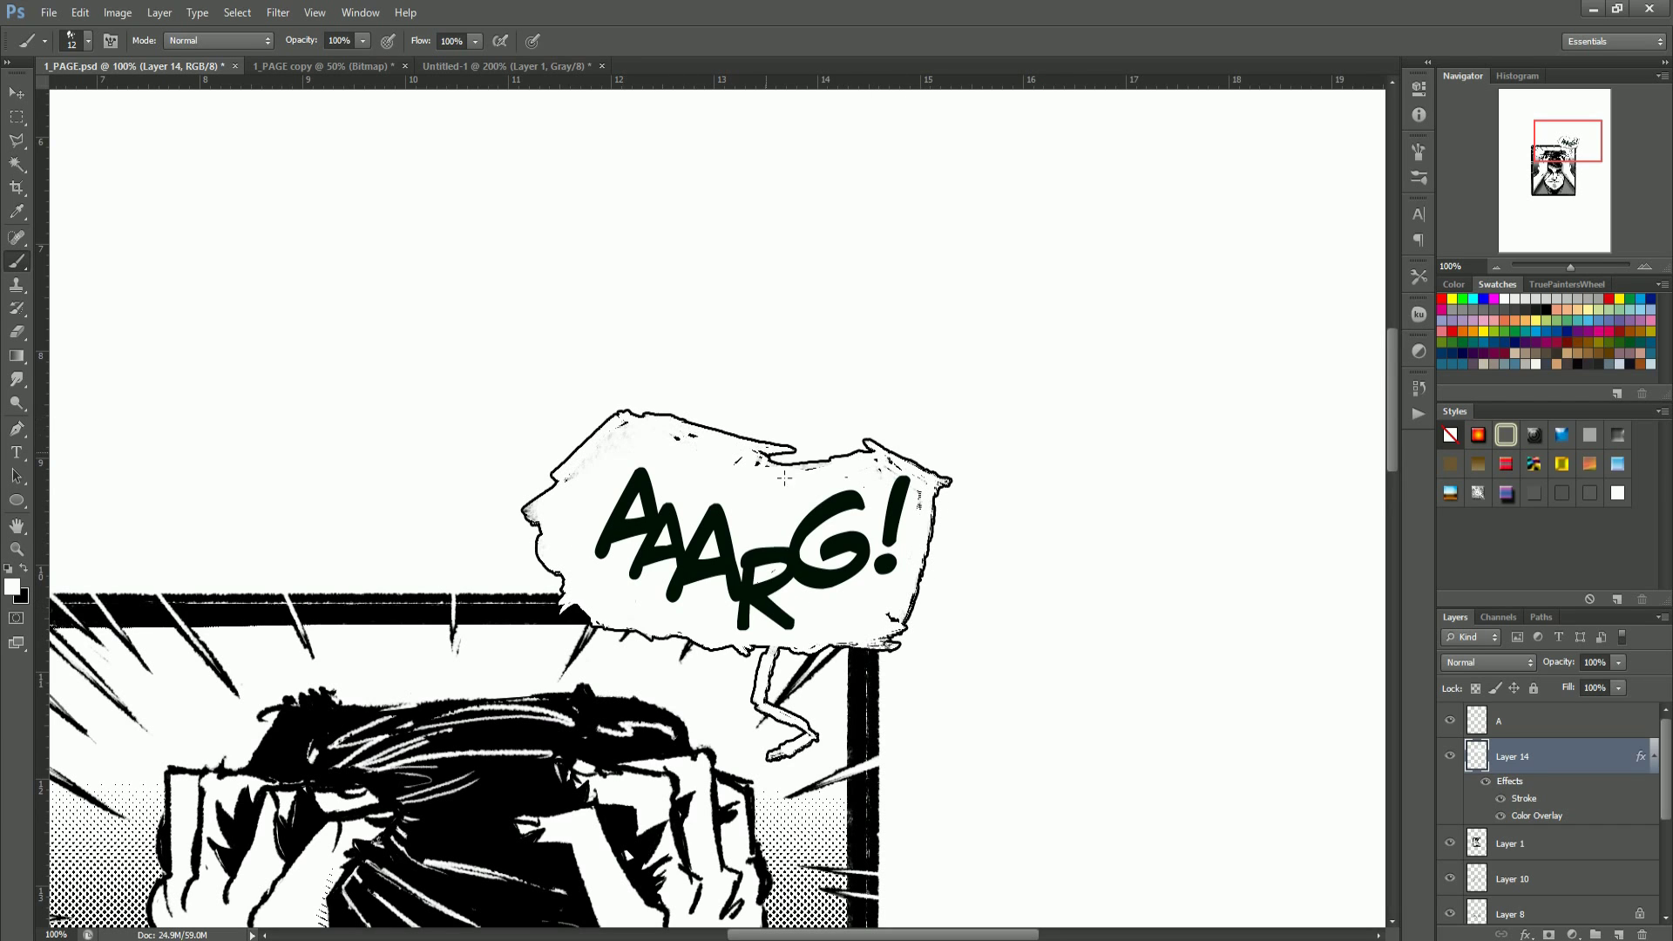
Step: Roughen the balloon's left edge by erasing along it with a 48 px textured eraser tip
key(e)
mouse_move(618, 425)
mouse_down()
mouse_move(545, 476)
mouse_move(620, 420)
mouse_up()
click(88, 42)
click(123, 269)
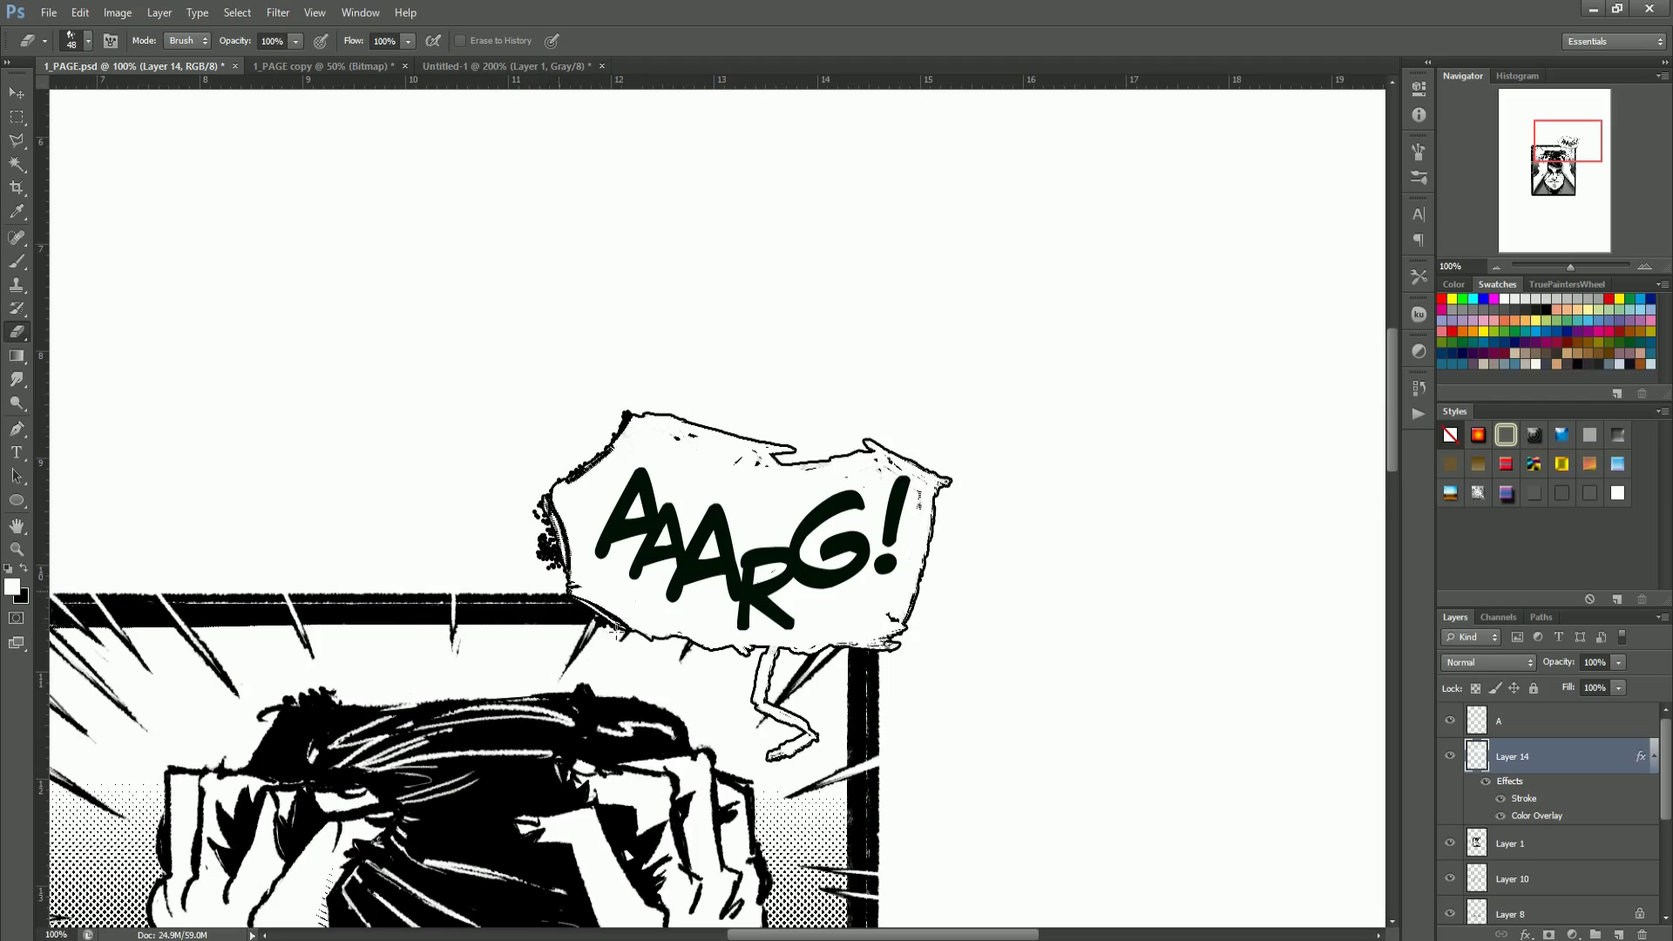
drag(545, 577, 545, 510)
Step: Save the page, inspect the rough balloon up close, and undo its painting
key(z)
drag(1072, 637, 964, 637)
key(ctrl+s)
key(z)
mouse_move(776, 370)
mouse_down()
mouse_move(856, 347)
mouse_move(950, 353)
mouse_move(828, 383)
mouse_move(915, 401)
mouse_move(746, 428)
mouse_up()
scroll(746, 427, down, 1)
scroll(720, 366, up, 2)
scroll(713, 489, down, 1)
scroll(669, 635, up, 1)
drag(733, 490, 803, 558)
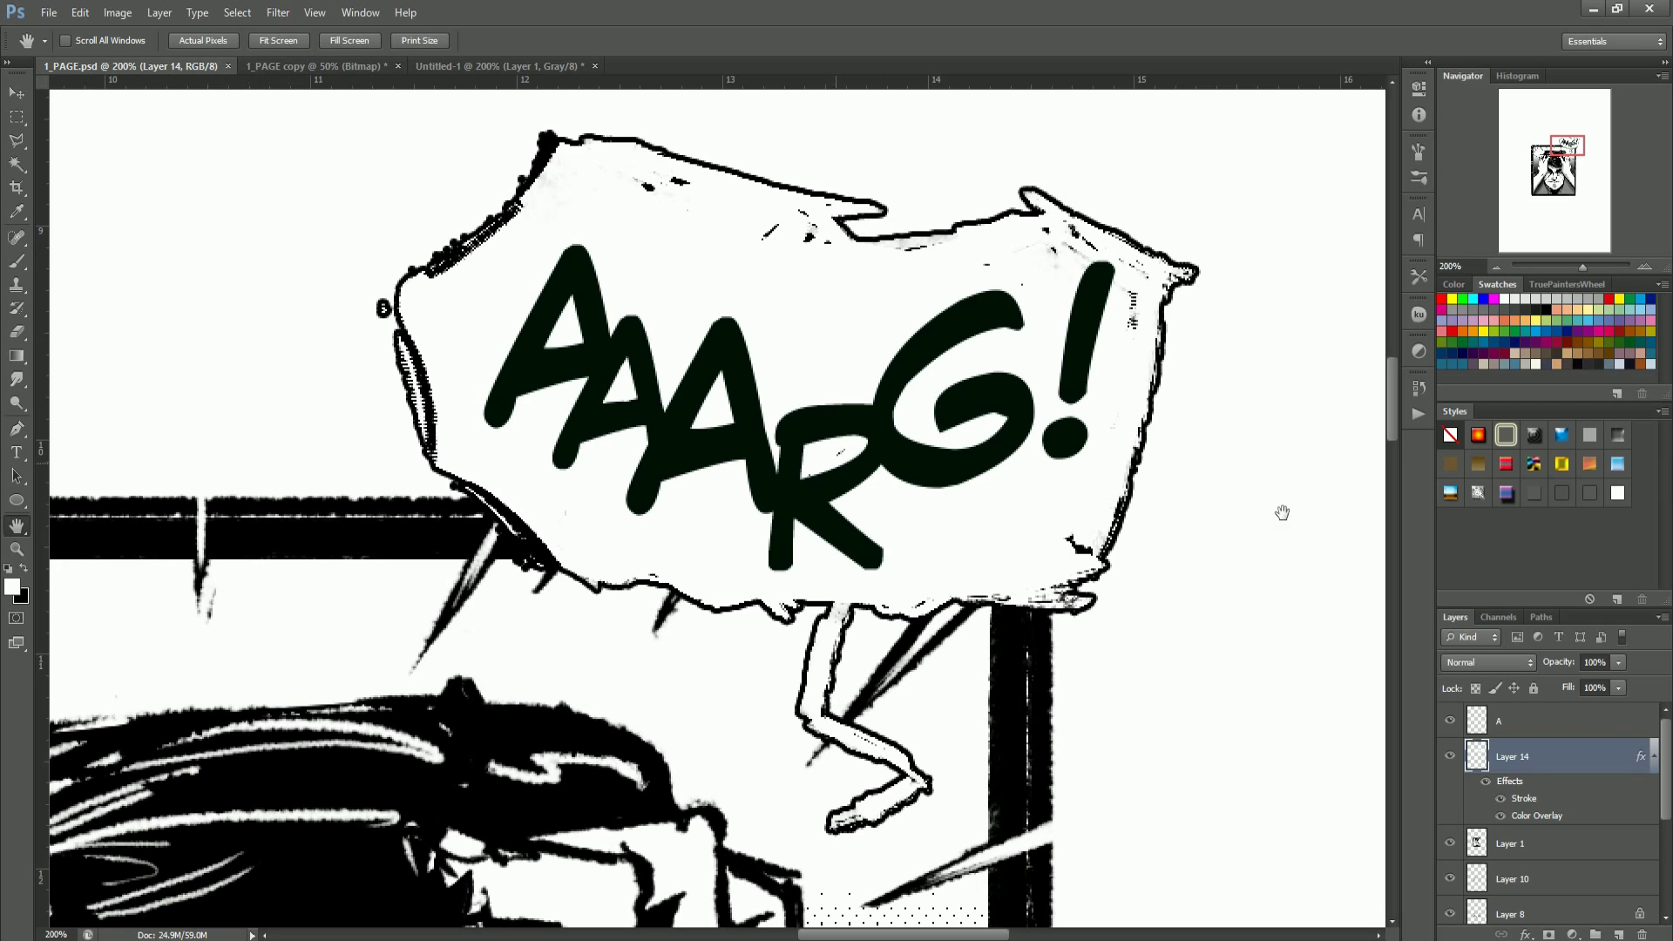
key(ctrl+z)
Step: Choose a different brush preset for the balloon and try it with a single stroke beside the lettering
key(b)
click(82, 42)
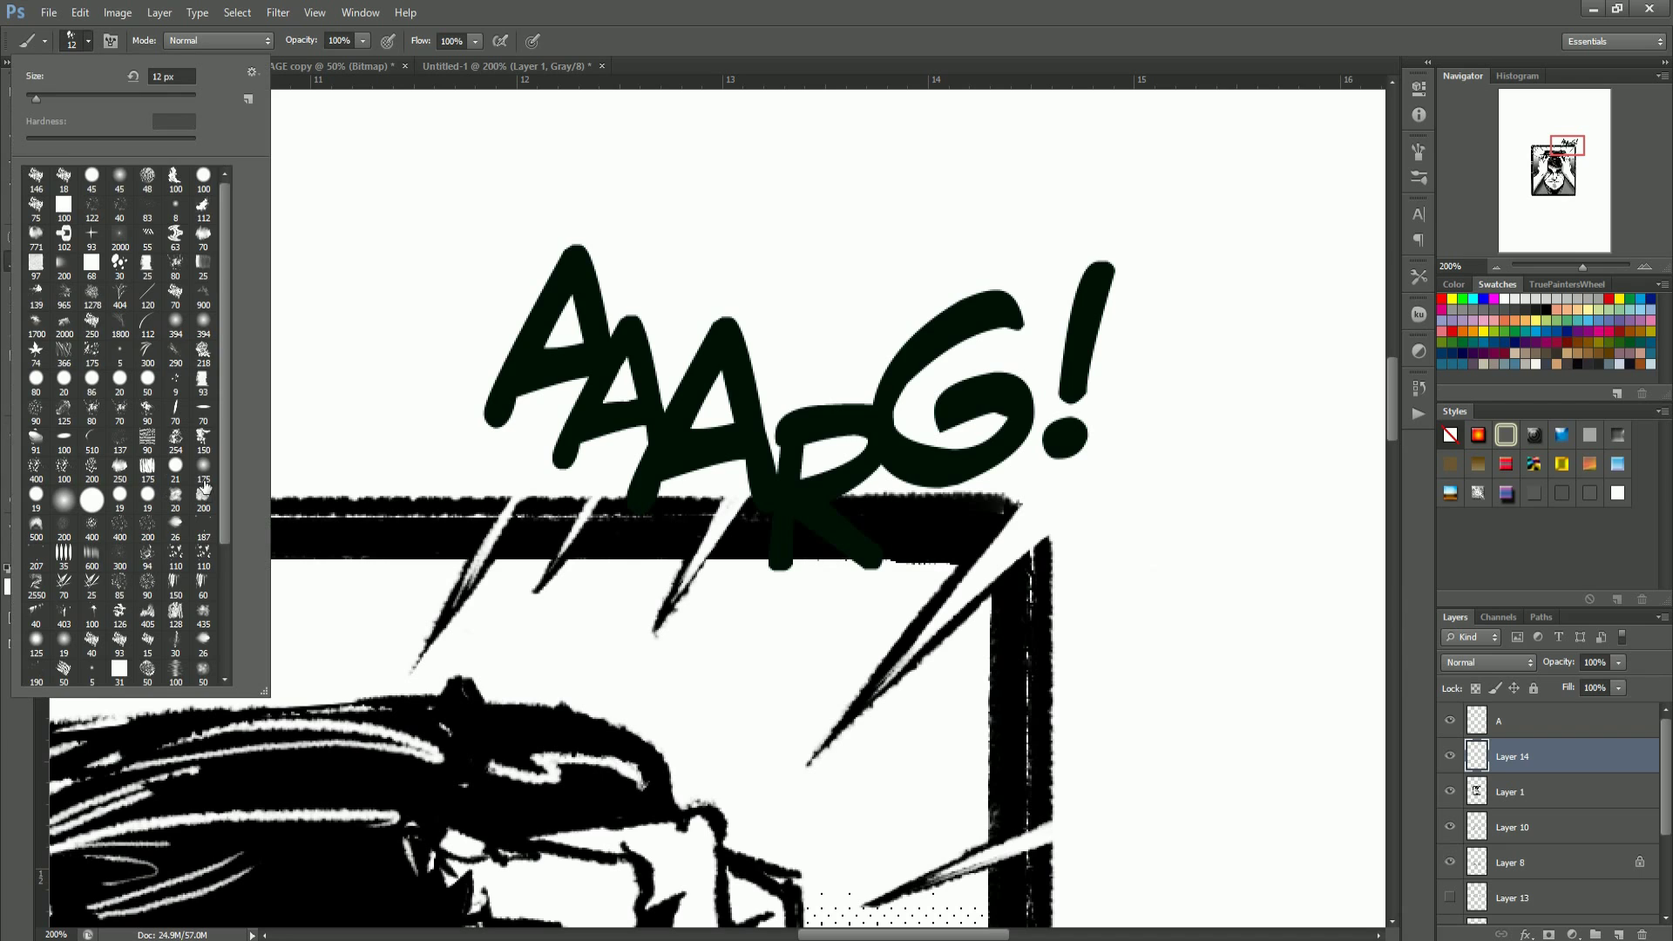
scroll(139, 625, down, 1)
scroll(165, 402, up, 1)
double_click(174, 293)
drag(501, 484, 414, 645)
key(ctrl+z)
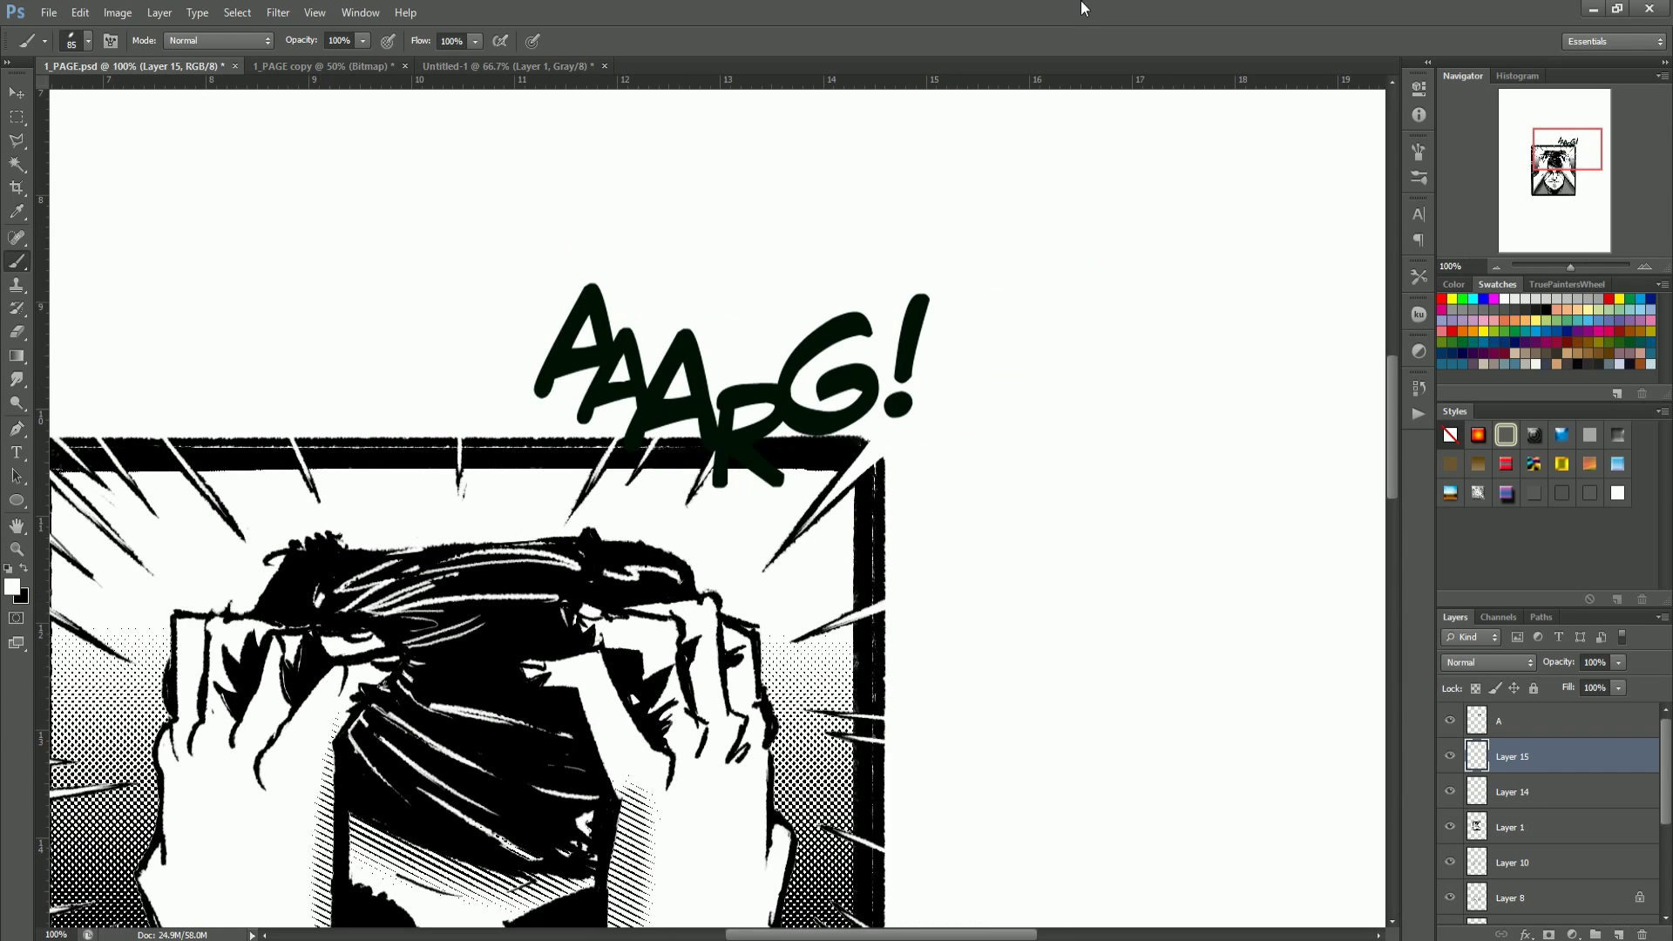
Step: Paint a smooth cloud-shaped balloon with a bent tail behind AAARG! on Layer 15, using the white-fill, black-outline style and a 15 px brush for the tail
click(1618, 495)
mouse_move(862, 244)
mouse_down()
mouse_move(950, 331)
mouse_move(923, 453)
mouse_move(758, 488)
mouse_move(836, 324)
mouse_move(601, 270)
mouse_move(497, 392)
mouse_move(541, 440)
mouse_move(732, 444)
mouse_up()
drag(751, 366, 713, 381)
mouse_move(791, 518)
mouse_down()
mouse_move(740, 601)
mouse_move(789, 614)
mouse_up()
key(ctrl+alt+z)
key(ctrl+alt+z)
drag(797, 507, 800, 507)
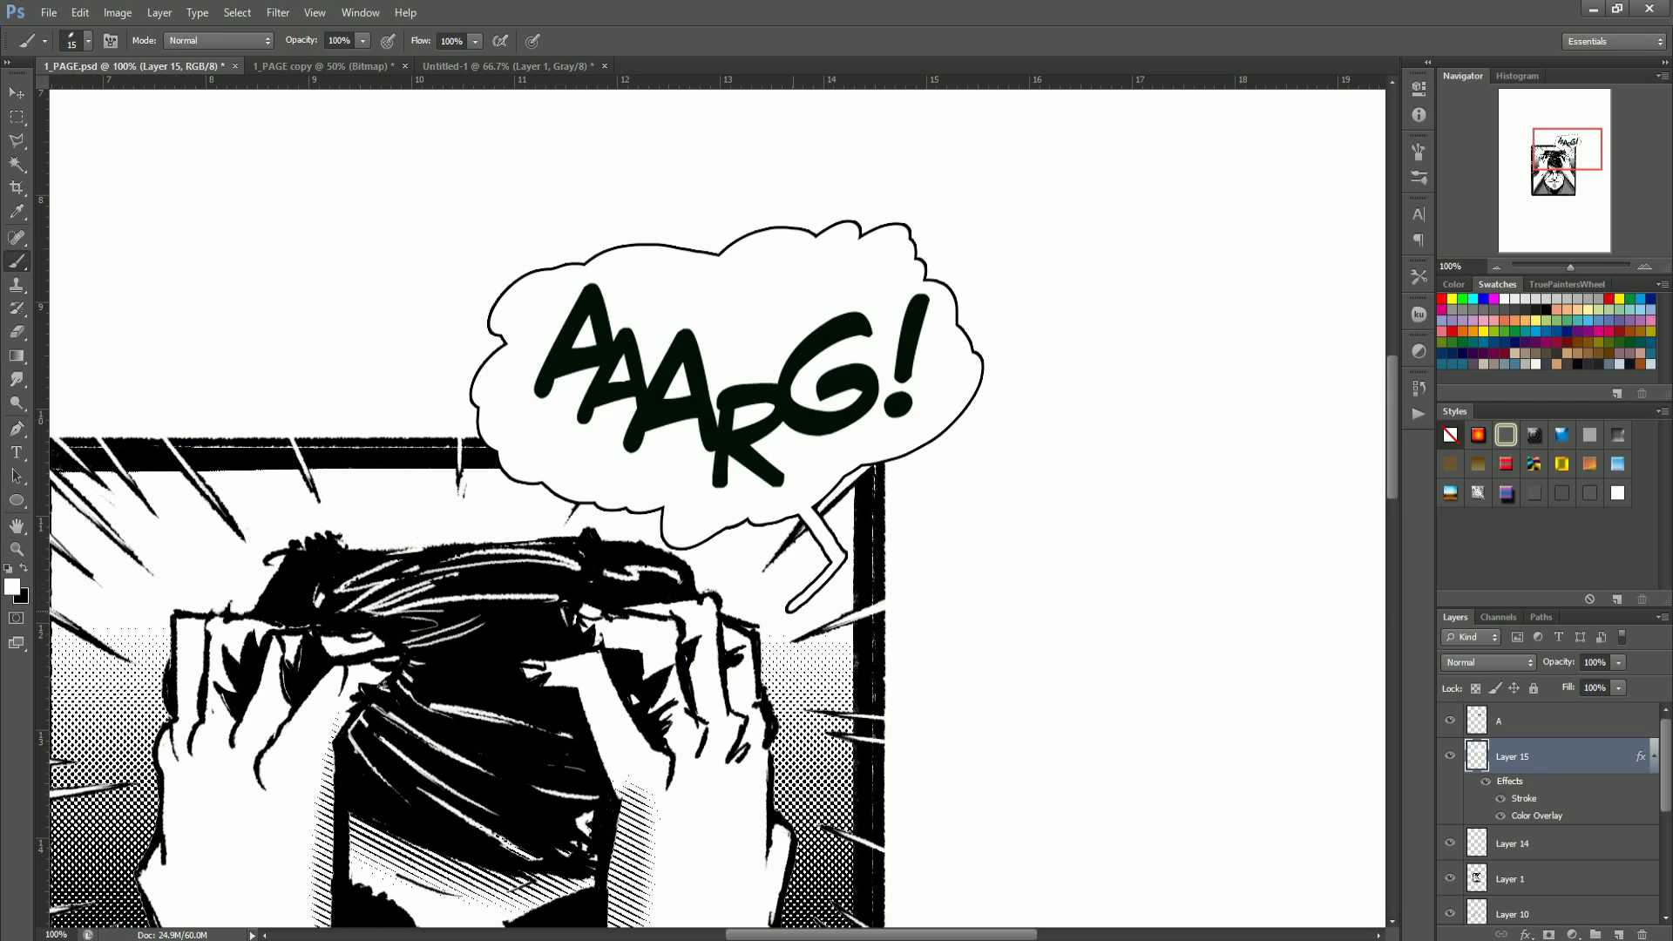
Step: Undo the bent tail painted below the cloud-shaped balloon
ctrl+alt+click(875, 528)
ctrl+alt+click(875, 528)
ctrl+click(840, 539)
ctrl+click(840, 539)
ctrl+click(840, 539)
key(ctrl+alt+z)
mouse_move(826, 471)
mouse_down()
mouse_move(848, 641)
mouse_move(806, 748)
mouse_up()
ctrl+alt+click(895, 600)
ctrl+alt+click(895, 601)
ctrl+alt+click(895, 600)
ctrl+alt+click(925, 601)
key(ctrl+alt+z)
ctrl+click(911, 598)
ctrl+click(910, 597)
ctrl+click(911, 598)
ctrl+click(910, 598)
Step: Choose a plain round tip for both the eraser and the brush in place of the textured one
key(e)
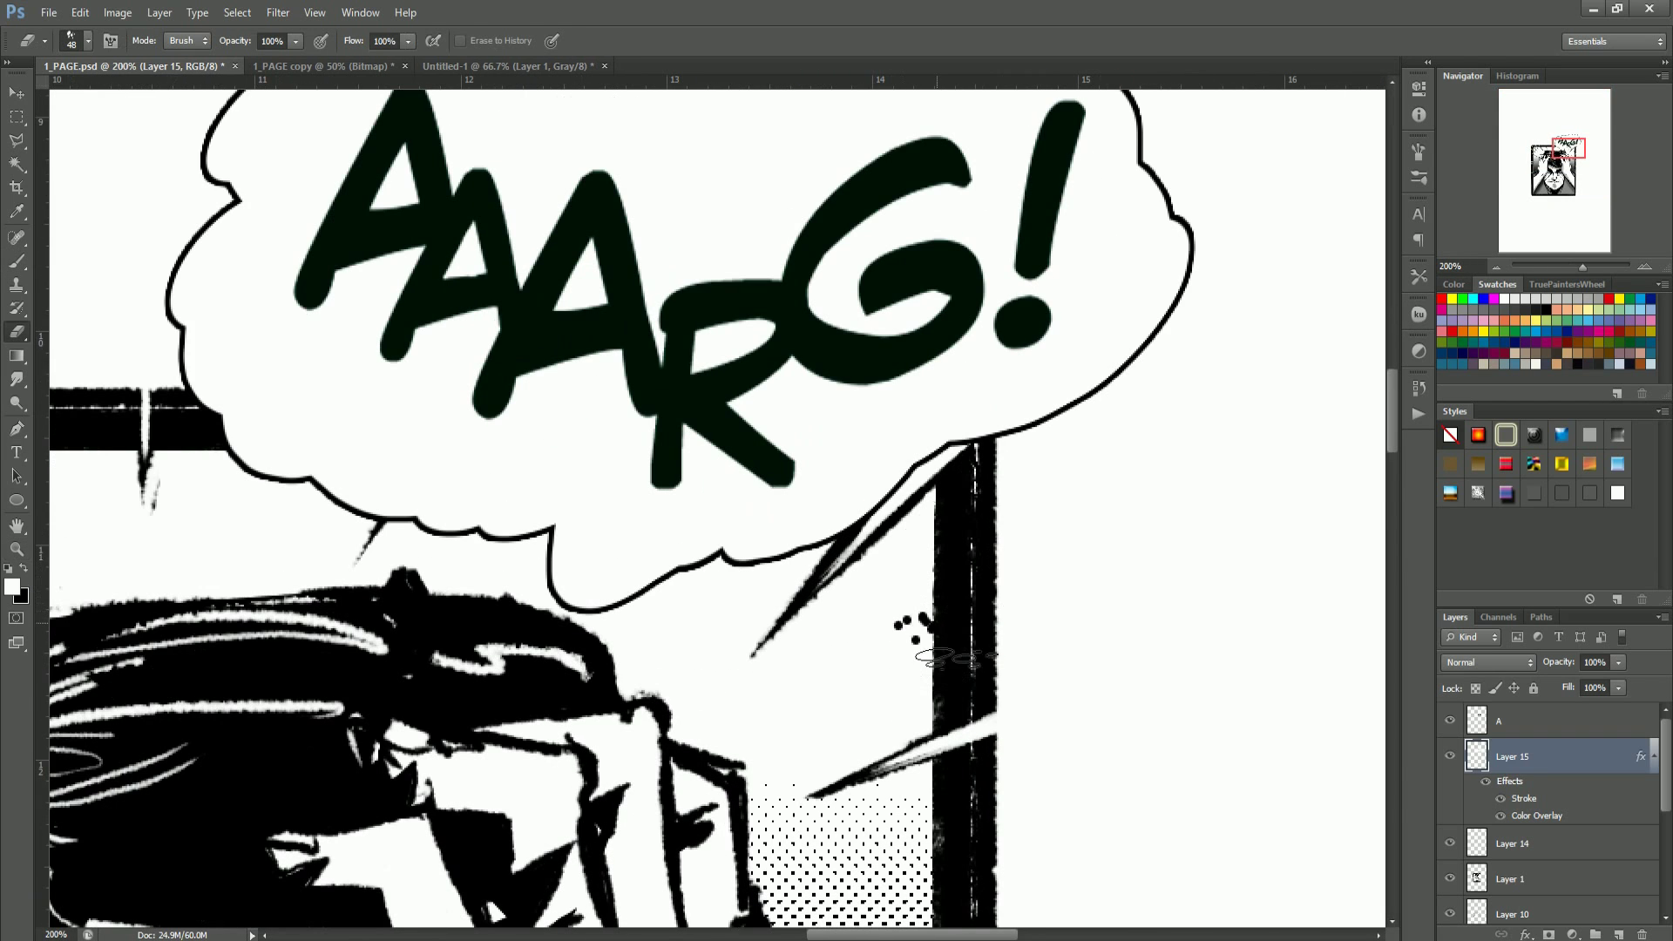
click(88, 42)
drag(230, 568, 231, 187)
double_click(87, 174)
key(b)
click(87, 44)
double_click(87, 174)
alt+right_click(881, 506)
click(88, 42)
double_click(88, 174)
Step: Paint a two-segment bent tail from the balloon's lower-right edge with a 21 px round brush
click(856, 502)
key(ctrl+alt+z)
alt+right_click(900, 437)
mouse_move(887, 514)
mouse_down()
mouse_move(951, 624)
mouse_move(925, 612)
mouse_up()
key(ctrl+alt+z)
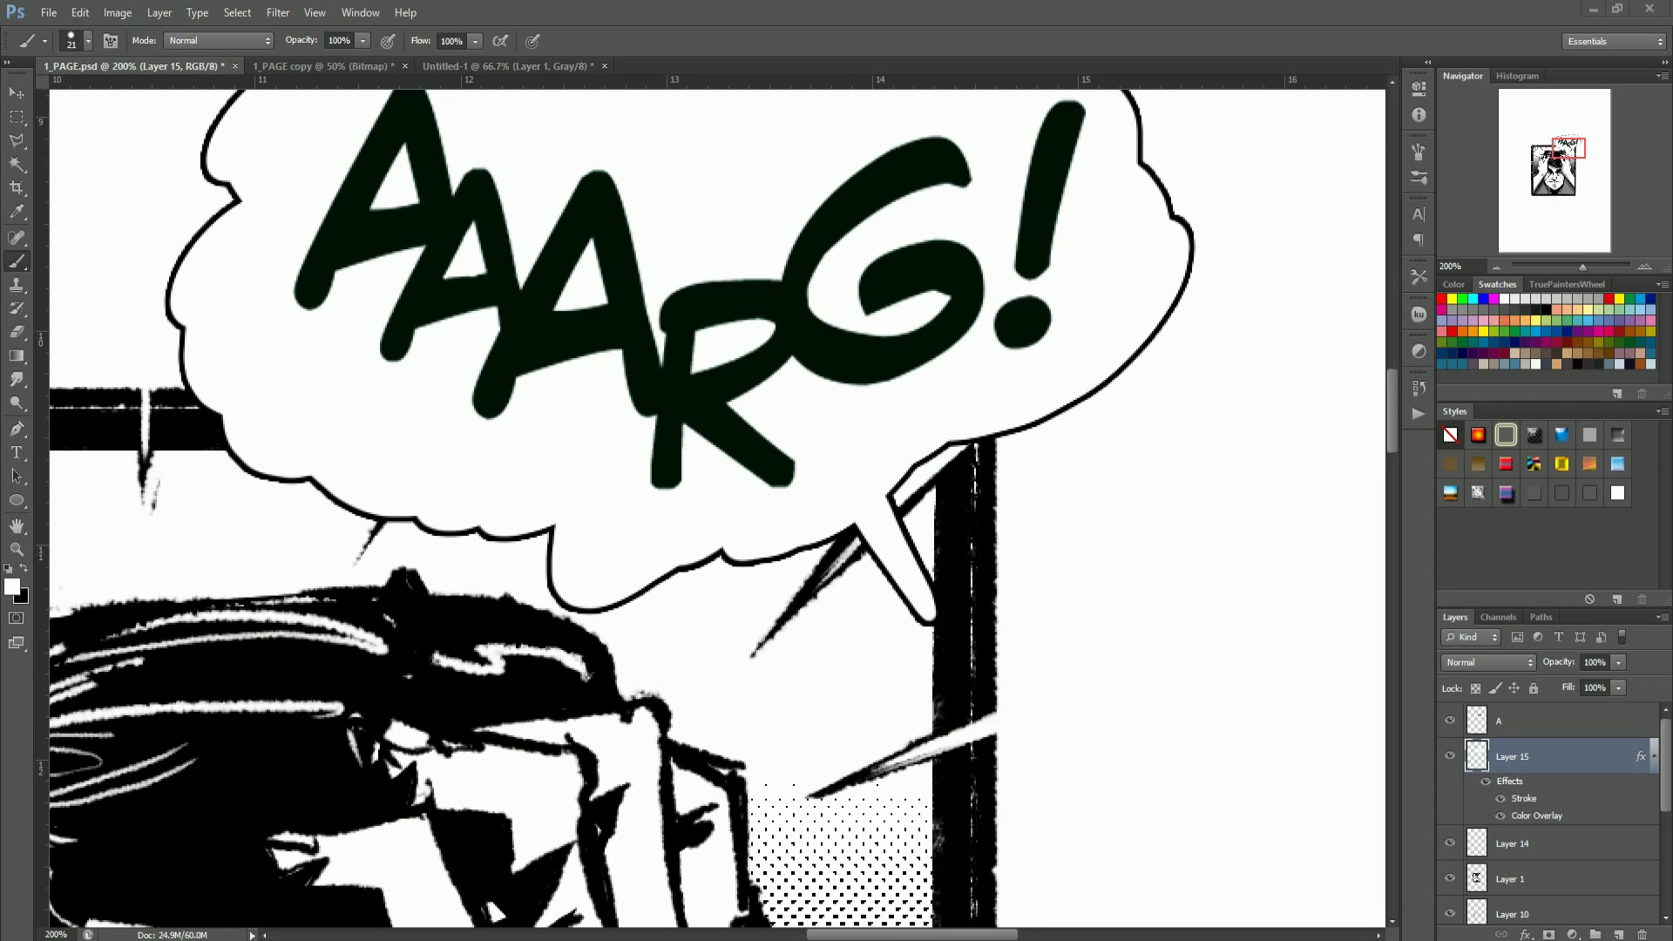
mouse_move(916, 610)
mouse_down()
mouse_move(806, 719)
mouse_move(793, 694)
mouse_up()
key(ctrl+alt+z)
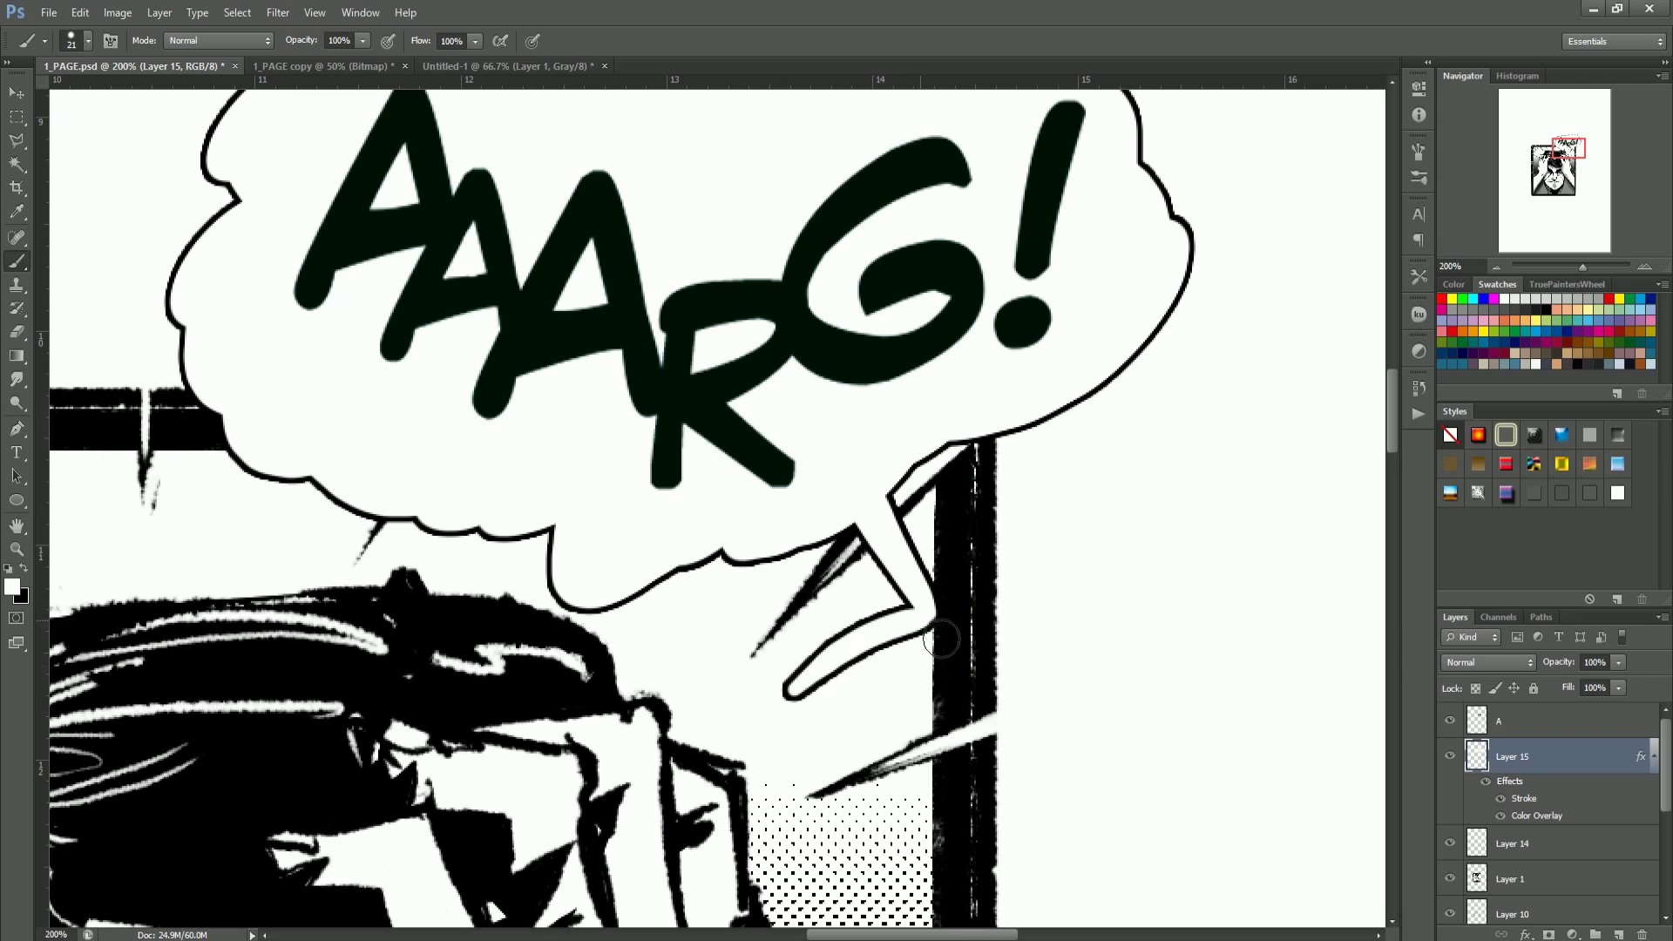
Step: Trim the tail's tip and edges with a 14 px round eraser
key(e)
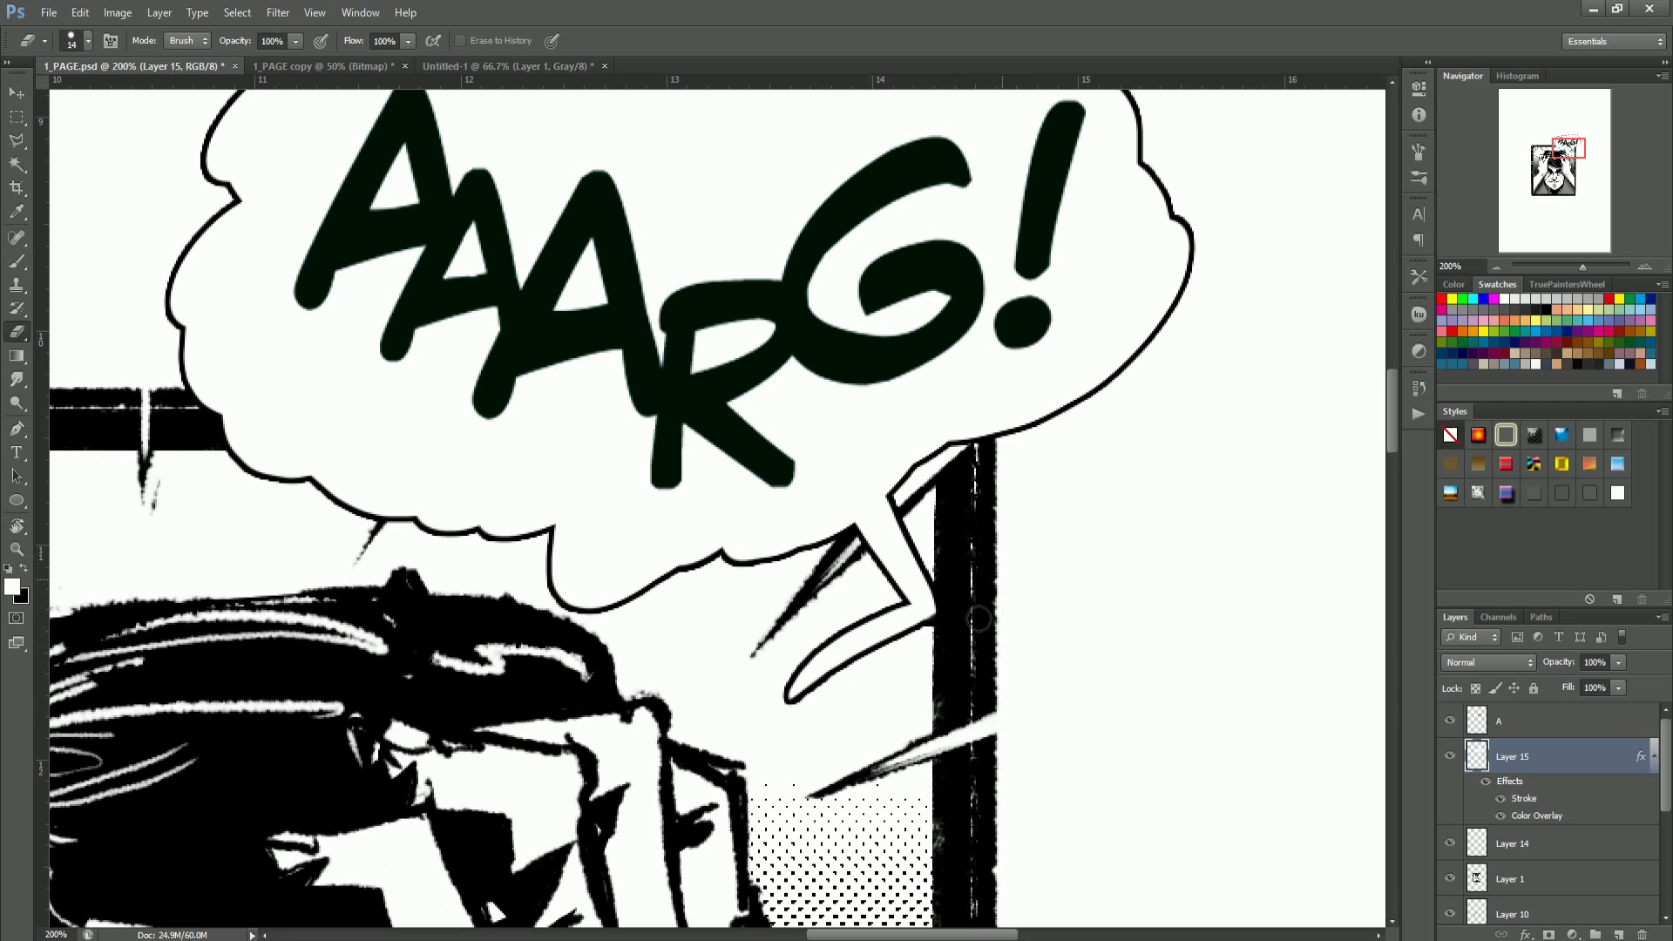
click(88, 41)
alt+right_click(894, 515)
drag(941, 614, 902, 516)
Step: Rework the tail with brush and eraser strokes into an even, sharply bent shape with a longer lower segment
key(b)
key(ctrl+alt+z)
mouse_move(915, 612)
mouse_down()
mouse_move(720, 750)
mouse_move(937, 617)
mouse_up()
key(e)
key(e)
mouse_move(868, 523)
mouse_down()
mouse_move(903, 599)
mouse_move(891, 610)
mouse_move(894, 594)
mouse_up()
key(b)
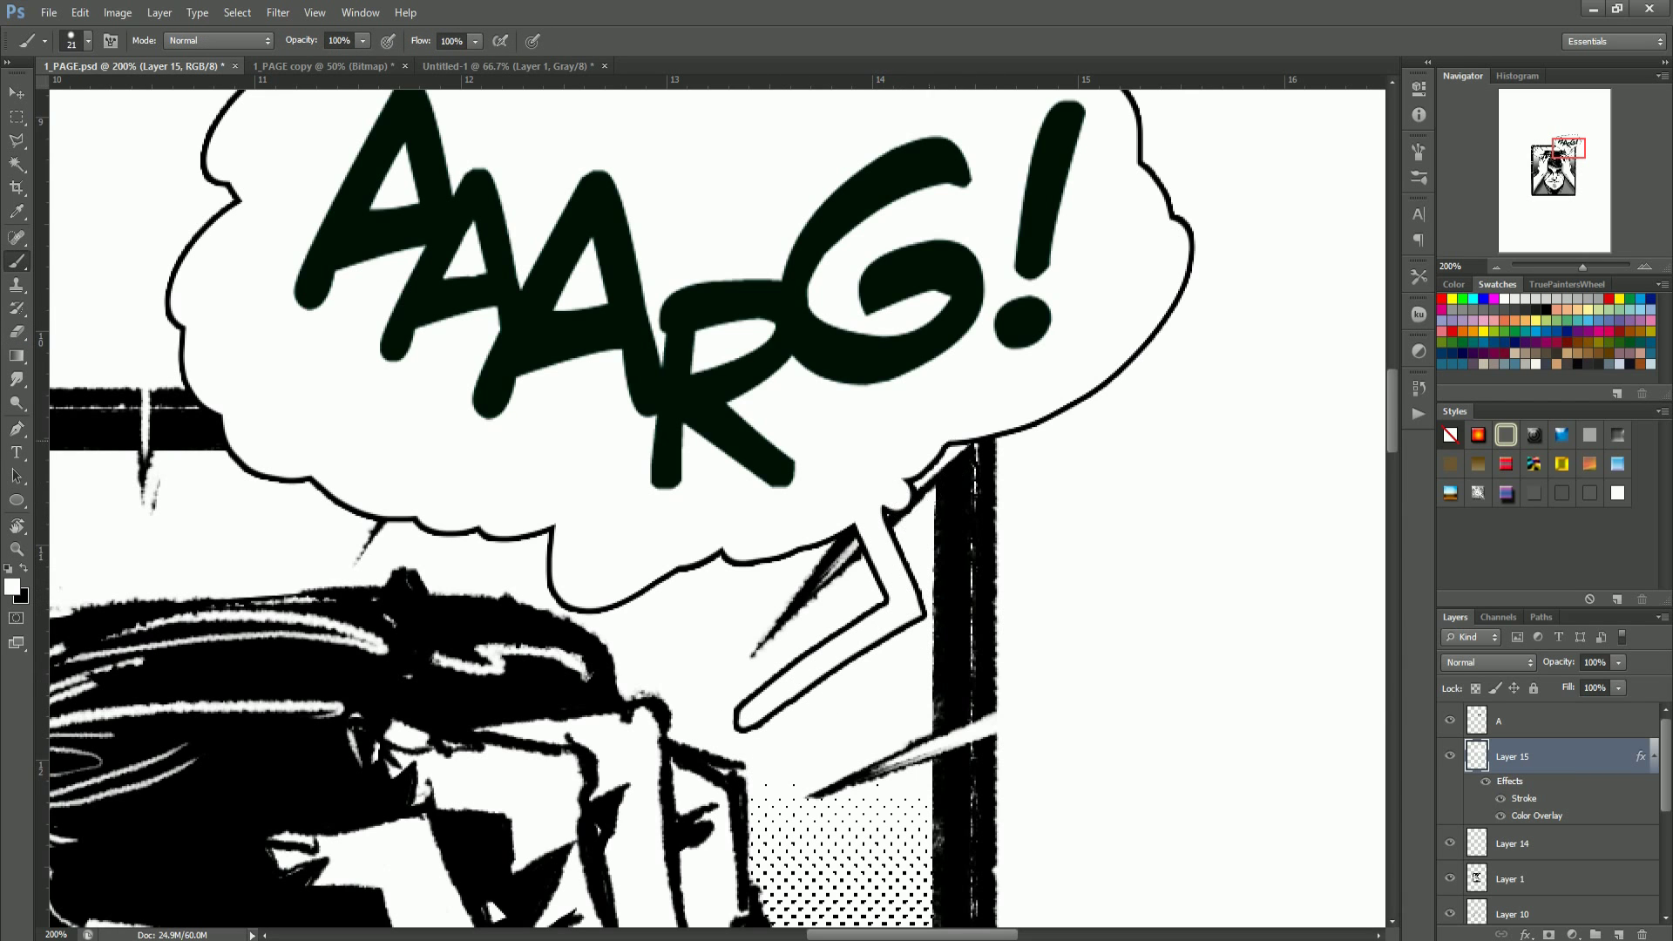
Step: Examine the balloon and its bent tail at full-page size and up close
key(z)
alt+click(1063, 420)
alt+click(1062, 419)
alt+click(1062, 419)
alt+click(1063, 419)
alt+click(1077, 480)
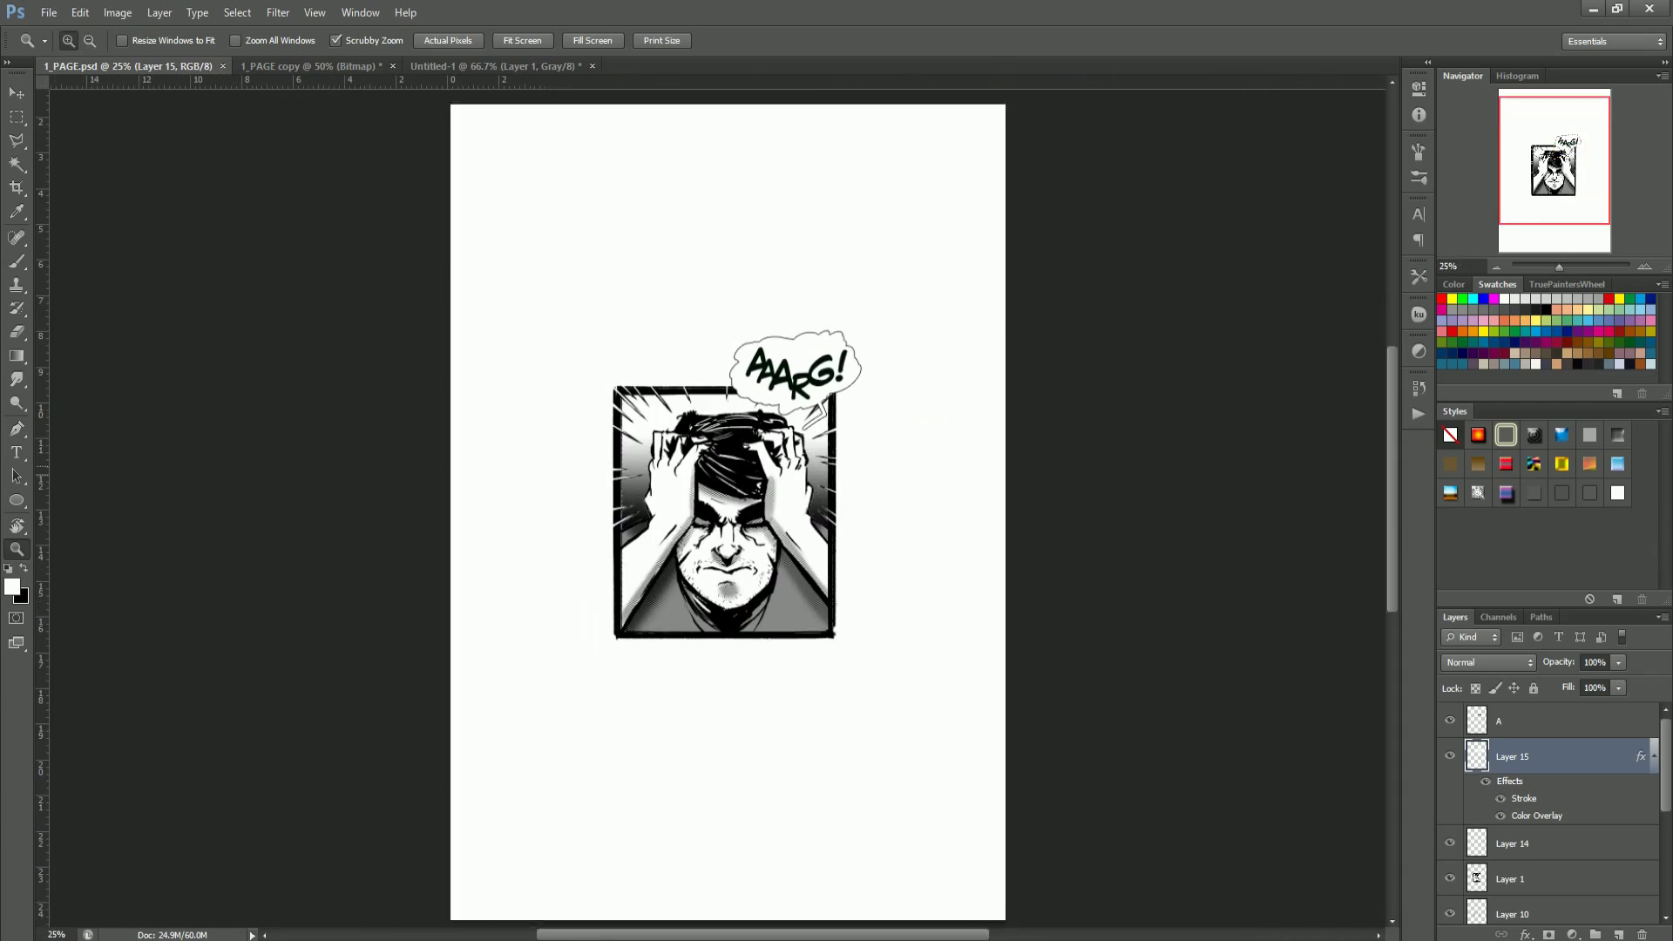
click(795, 433)
click(794, 434)
click(794, 434)
click(795, 434)
click(795, 434)
alt+click(790, 287)
alt+click(790, 287)
click(792, 172)
drag(793, 173, 956, 355)
click(971, 264)
Step: Smooth the balloon's left edge with a 21 px brush and rework its lower edge into jagged spikes with a 7 px brush
key(b)
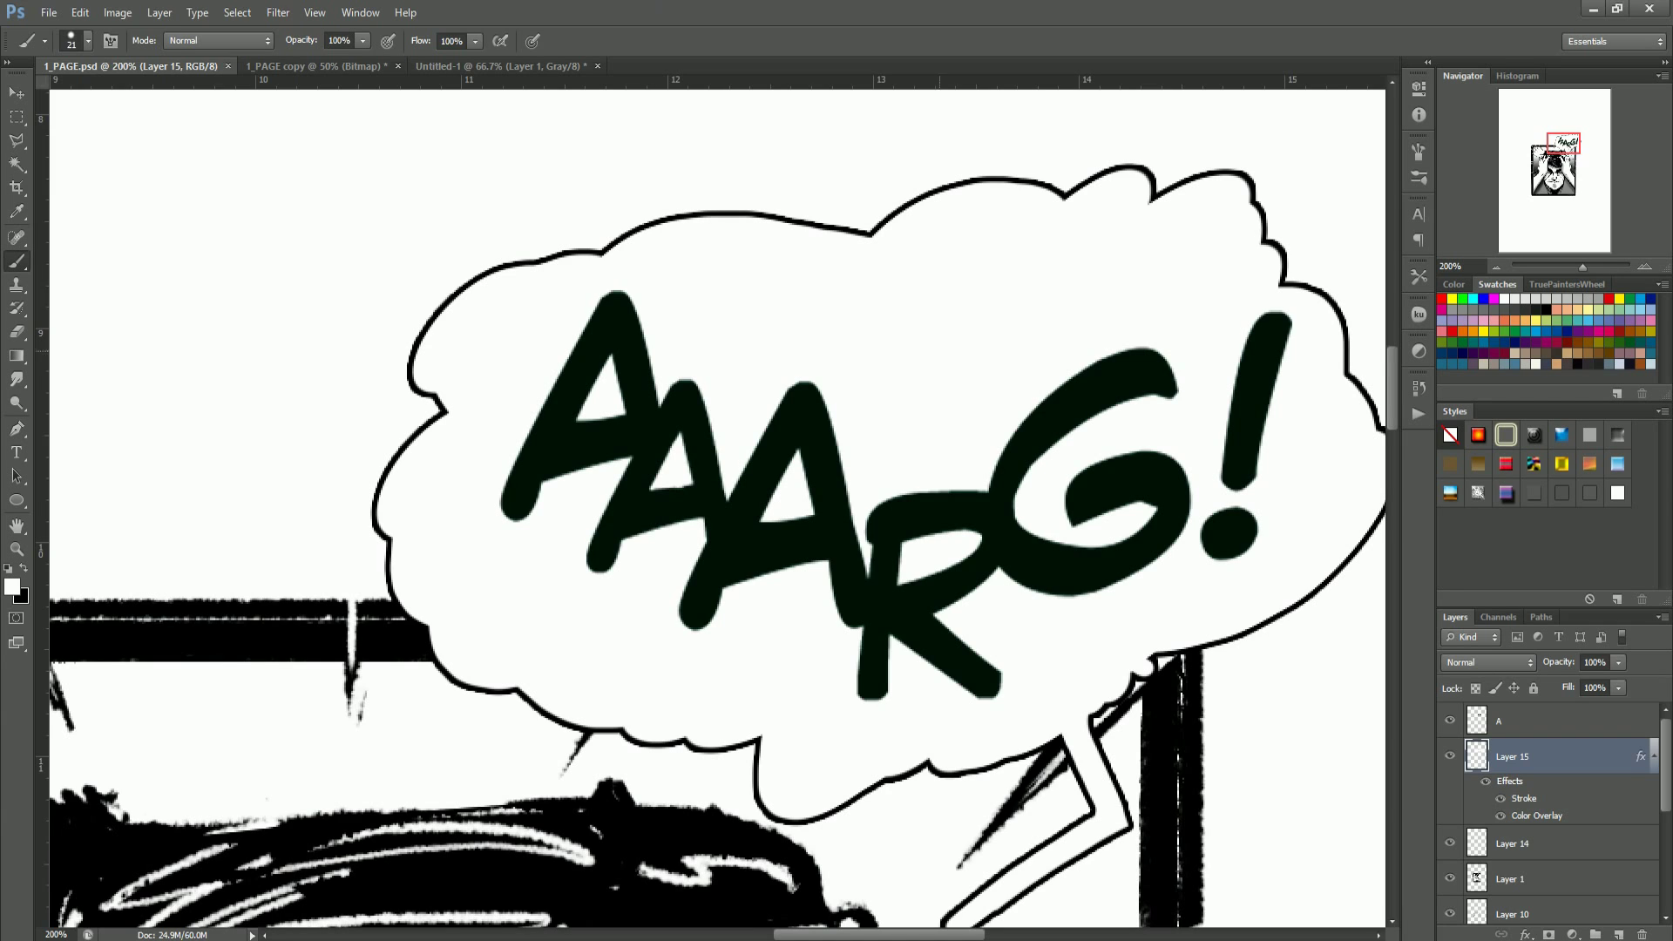
mouse_move(658, 272)
mouse_down()
mouse_move(914, 280)
mouse_move(490, 513)
mouse_move(418, 610)
mouse_up()
alt+right_click(955, 698)
mouse_move(1015, 760)
mouse_down()
mouse_move(959, 836)
mouse_move(993, 772)
mouse_move(1023, 755)
mouse_up()
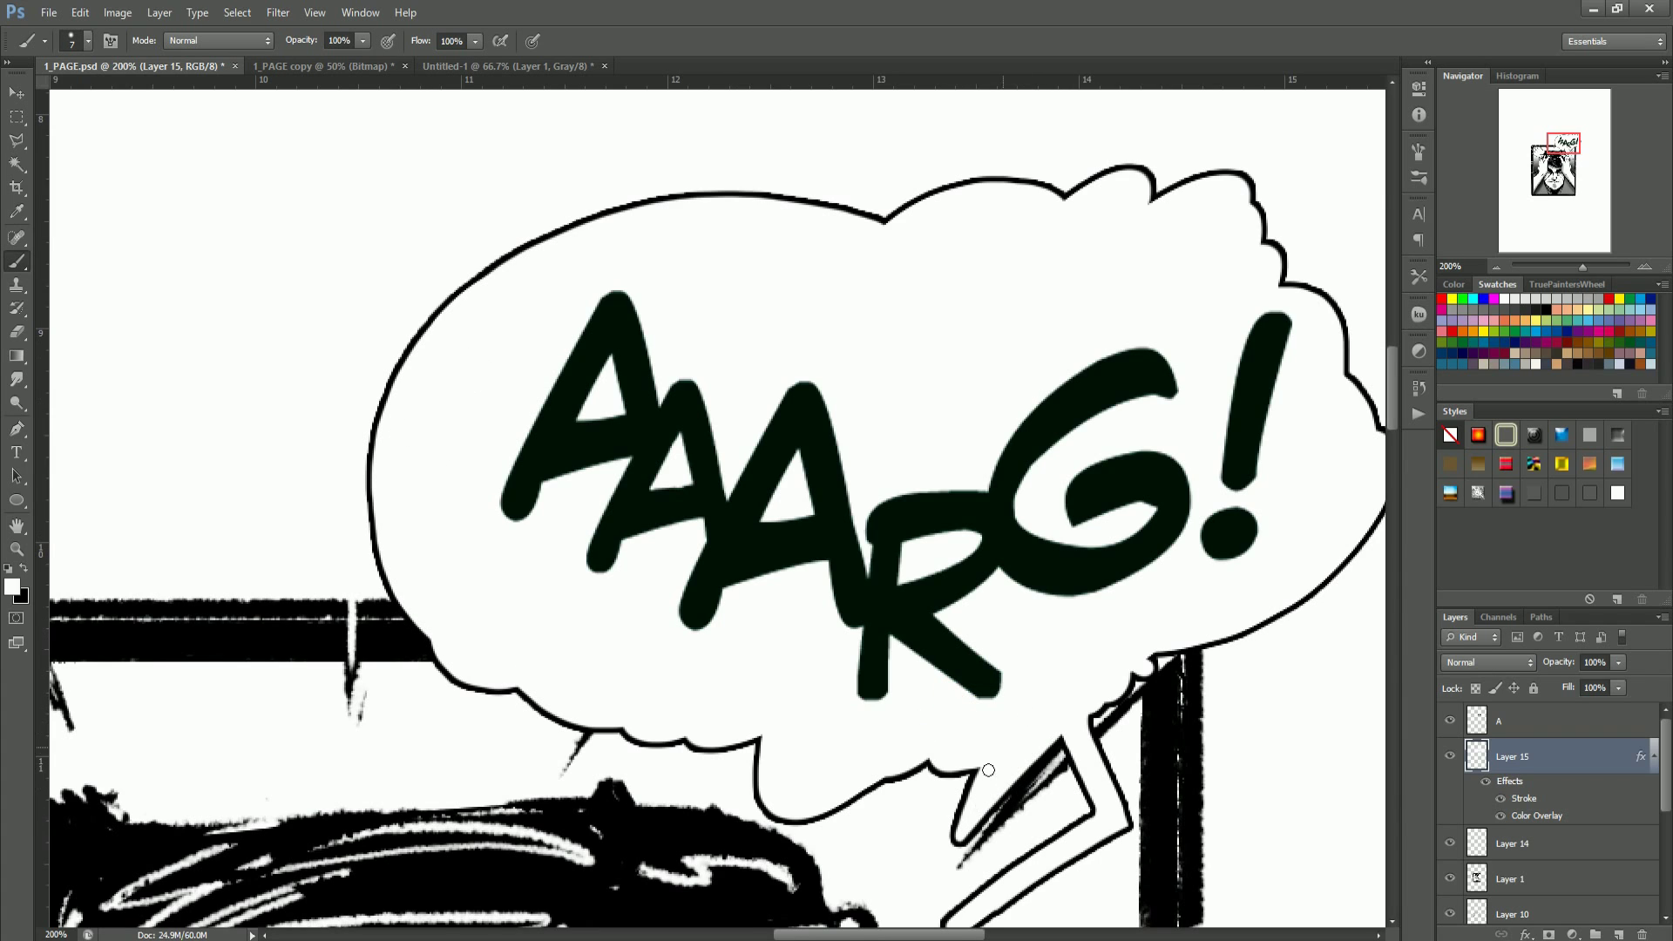
drag(891, 828, 979, 737)
mouse_move(1094, 720)
mouse_down()
mouse_move(1187, 717)
mouse_move(1107, 710)
mouse_move(1155, 669)
mouse_move(1150, 648)
mouse_up()
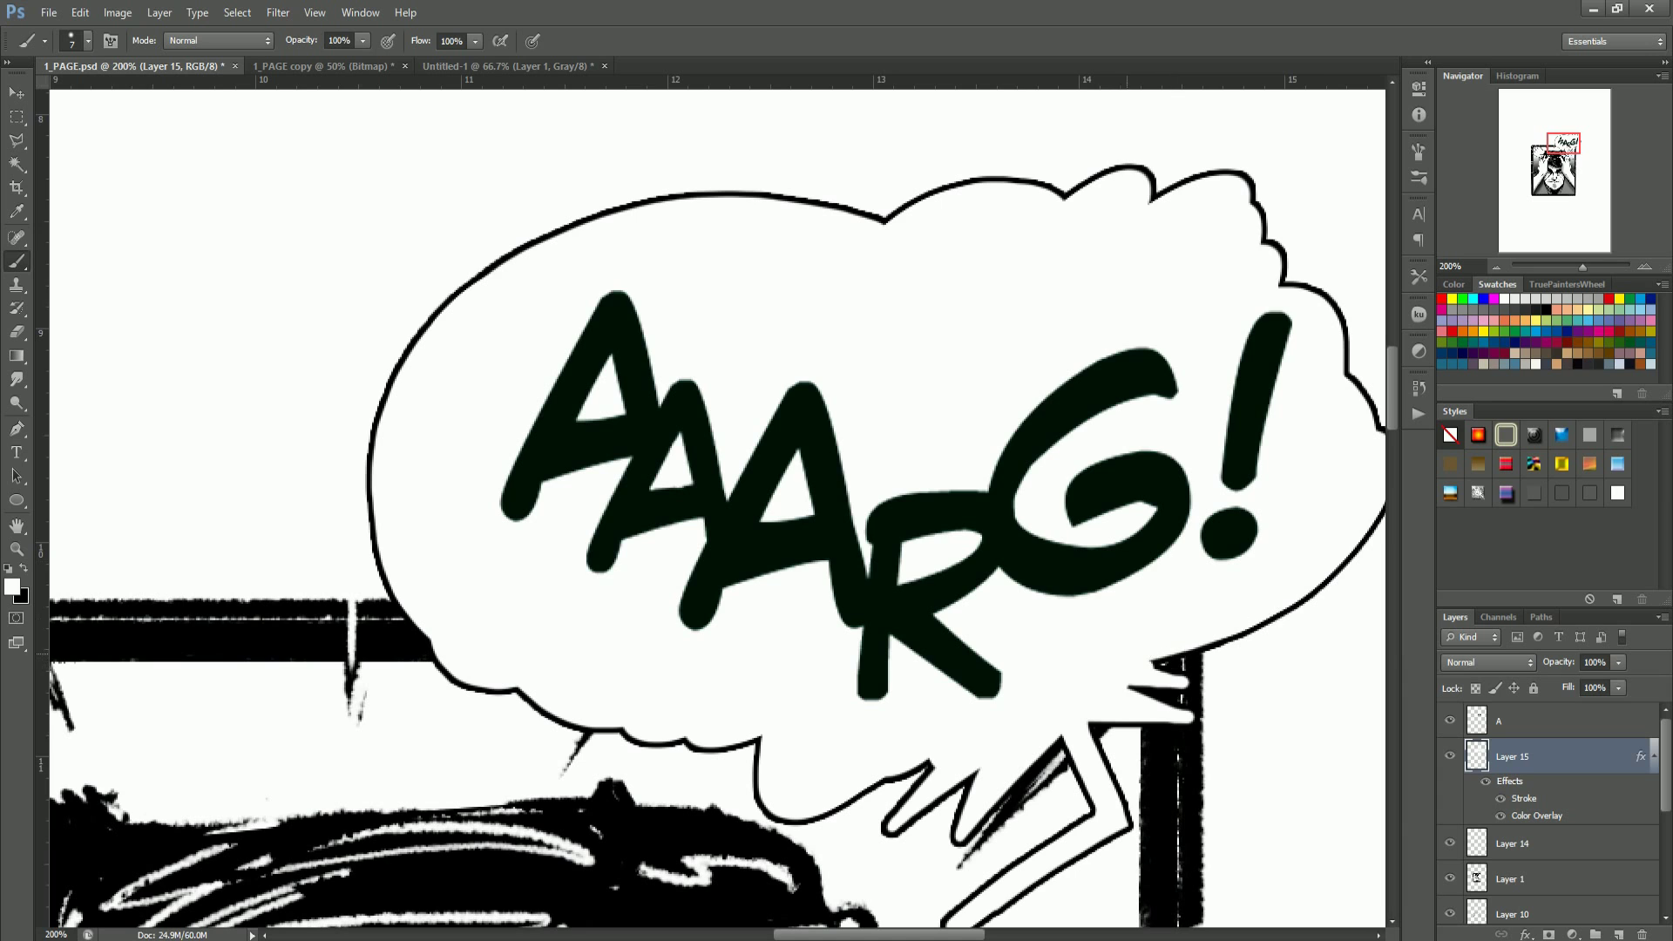
key(e)
mouse_move(767, 767)
mouse_down()
mouse_move(820, 806)
mouse_move(898, 779)
mouse_move(771, 789)
mouse_up()
Step: Delete Layer 15 with the cloud-shaped balloon and its tail
key(z)
scroll(925, 686, down, 6)
scroll(833, 304, up, 4)
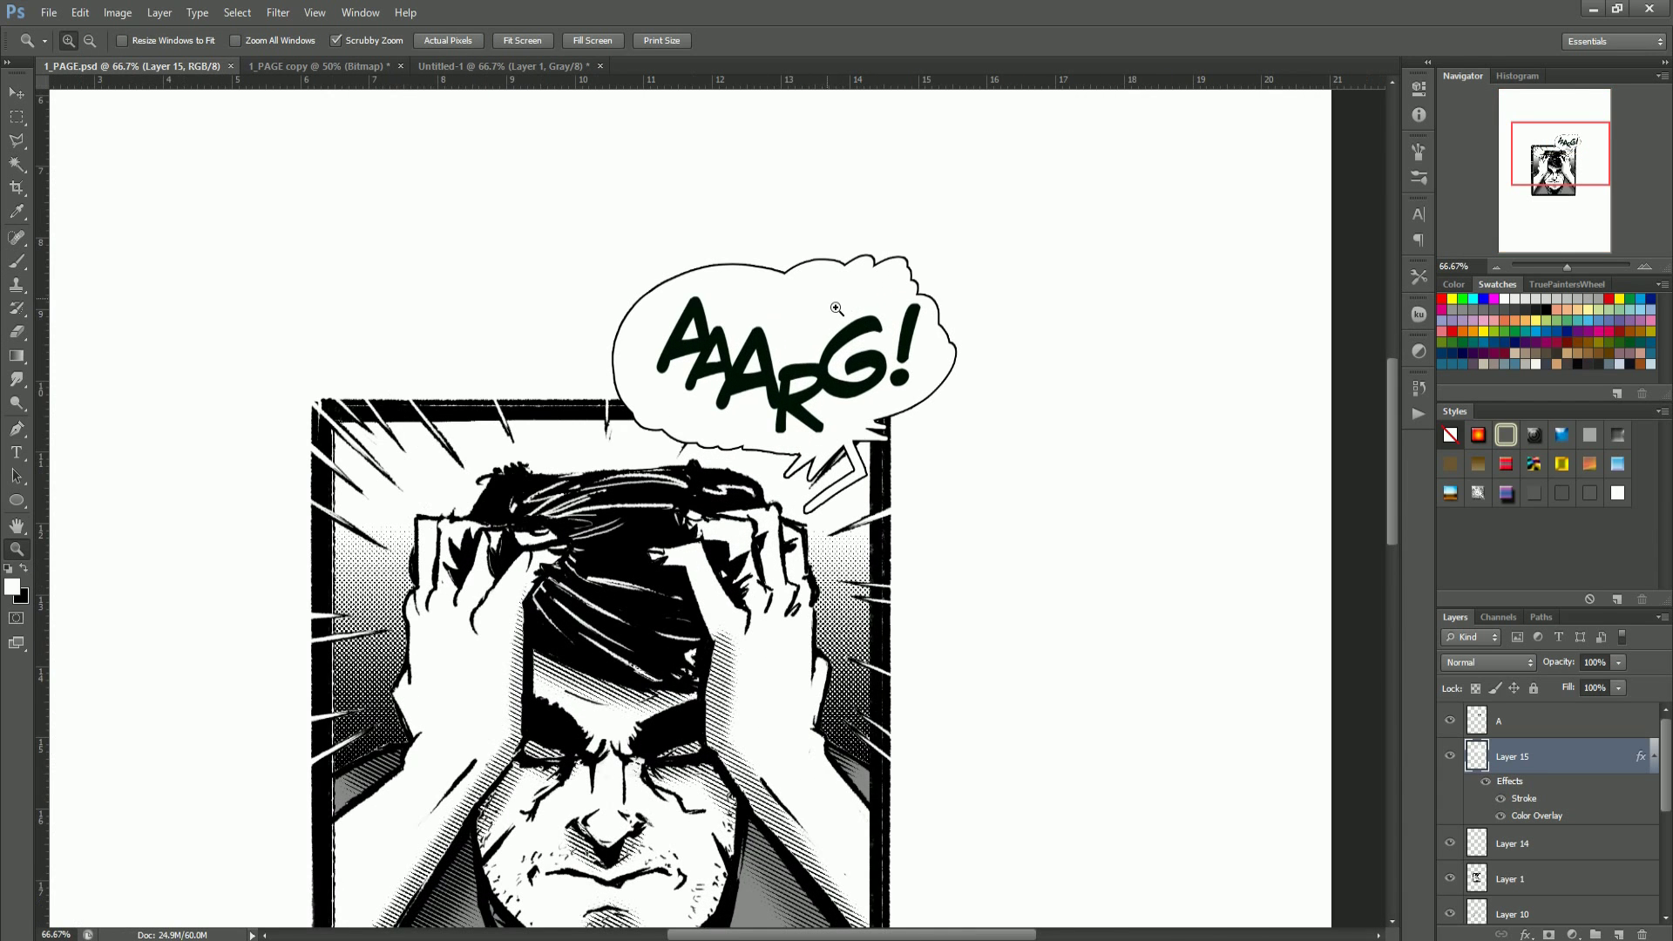
click(835, 310)
click(828, 297)
key(Delete)
Step: Lasso a jagged burst shape with a bent tail around AAARG! on Layer 14 and fill it with white
alt+click(780, 423)
alt+click(780, 423)
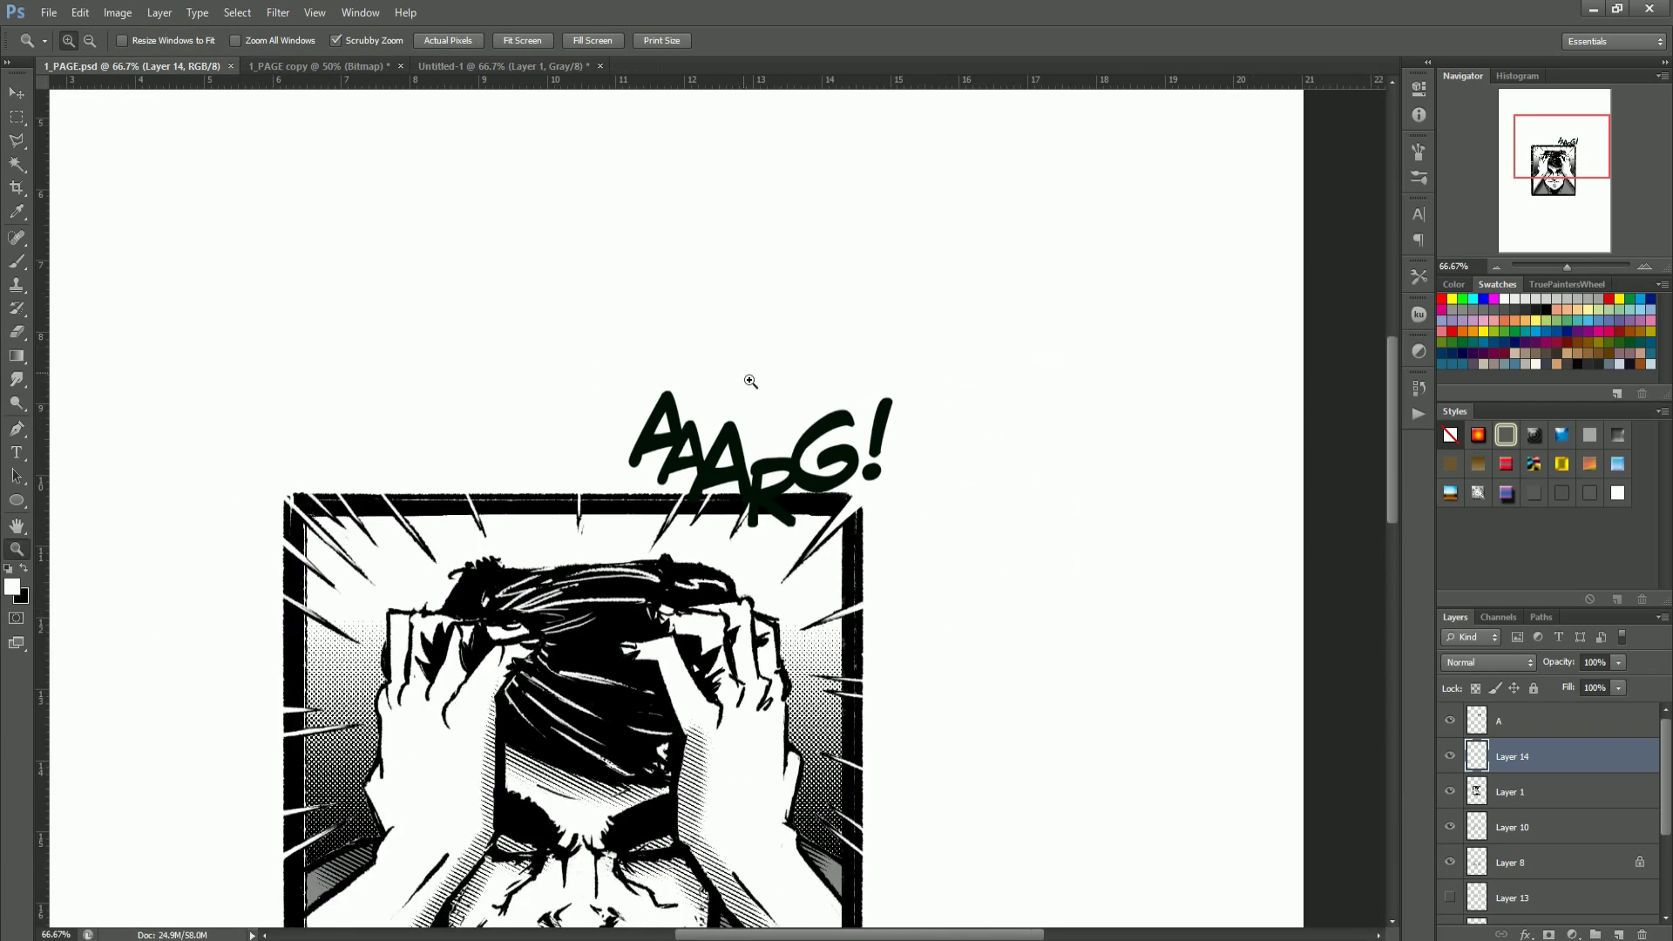
click(736, 376)
click(17, 143)
click(18, 142)
mouse_move(666, 285)
mouse_down()
mouse_move(813, 329)
mouse_move(931, 322)
mouse_move(1122, 419)
mouse_move(998, 617)
mouse_move(795, 633)
mouse_up()
mouse_move(850, 690)
mouse_down()
mouse_move(666, 600)
mouse_move(501, 556)
mouse_move(519, 397)
mouse_up()
drag(653, 287, 654, 304)
click(665, 288)
key(alt+BackSpace)
Step: Apply the white-fill, black-outline style to the burst balloon and clear the selection
click(1450, 756)
click(1450, 756)
click(1617, 494)
key(ctrl+d)
alt+click(1037, 578)
alt+click(1037, 578)
alt+click(1037, 578)
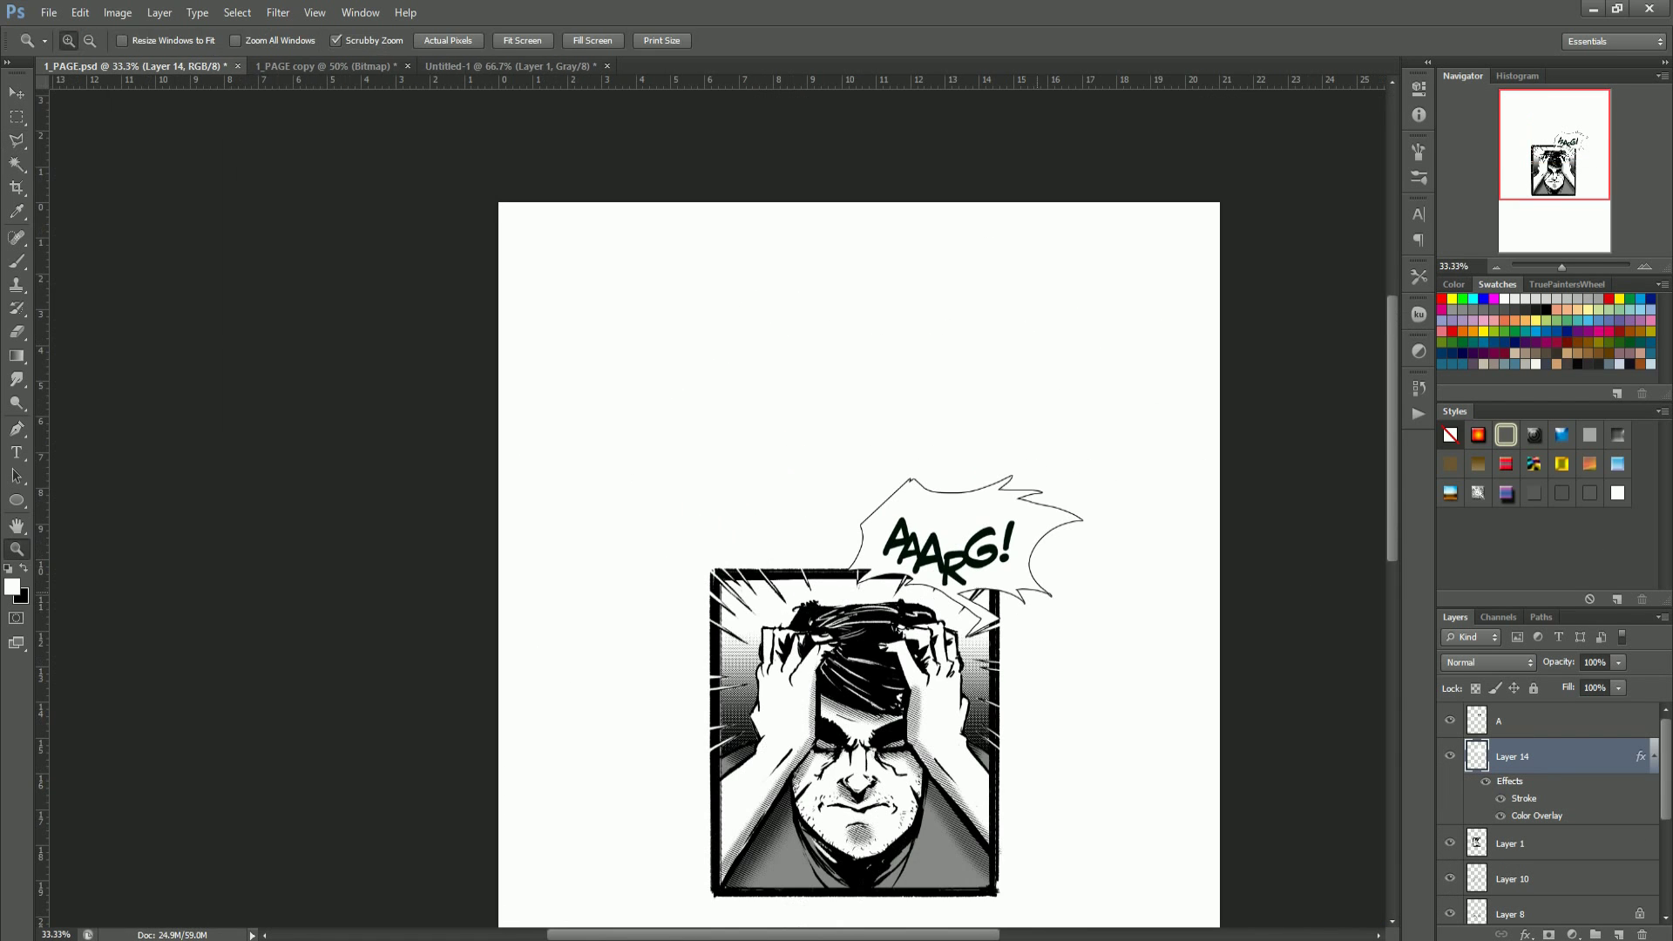
Step: Delete the lassoed burst balloon's layer and add a new empty layer for another balloon
key(z)
click(1006, 555)
click(1005, 555)
click(1006, 555)
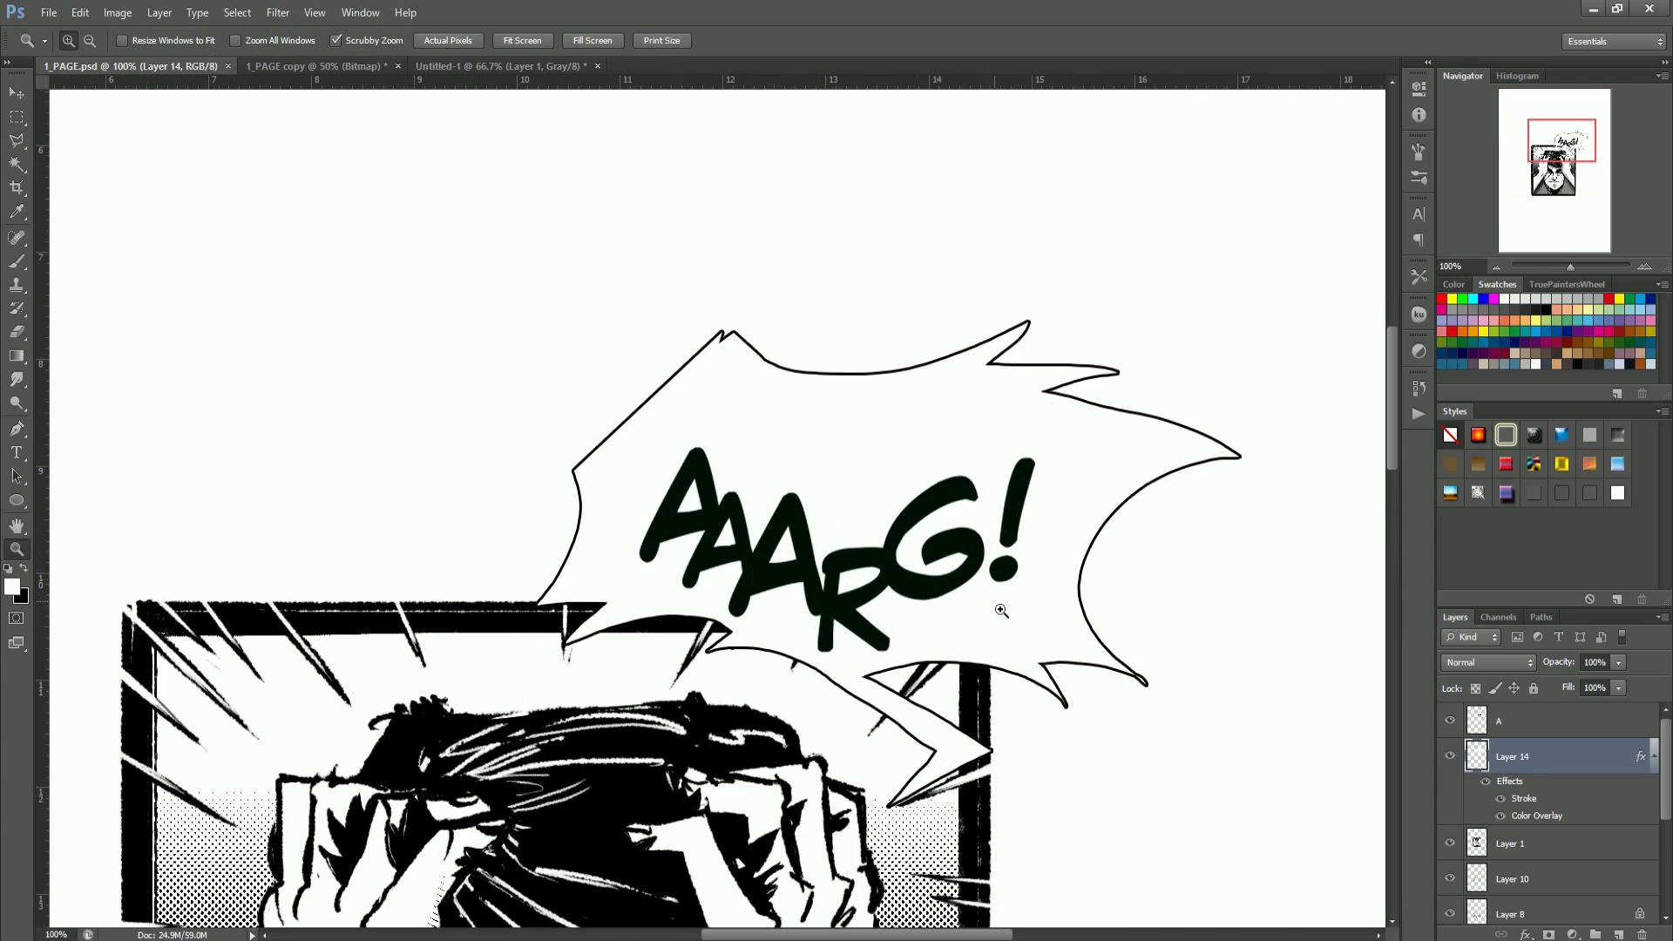
key(Delete)
click(1618, 935)
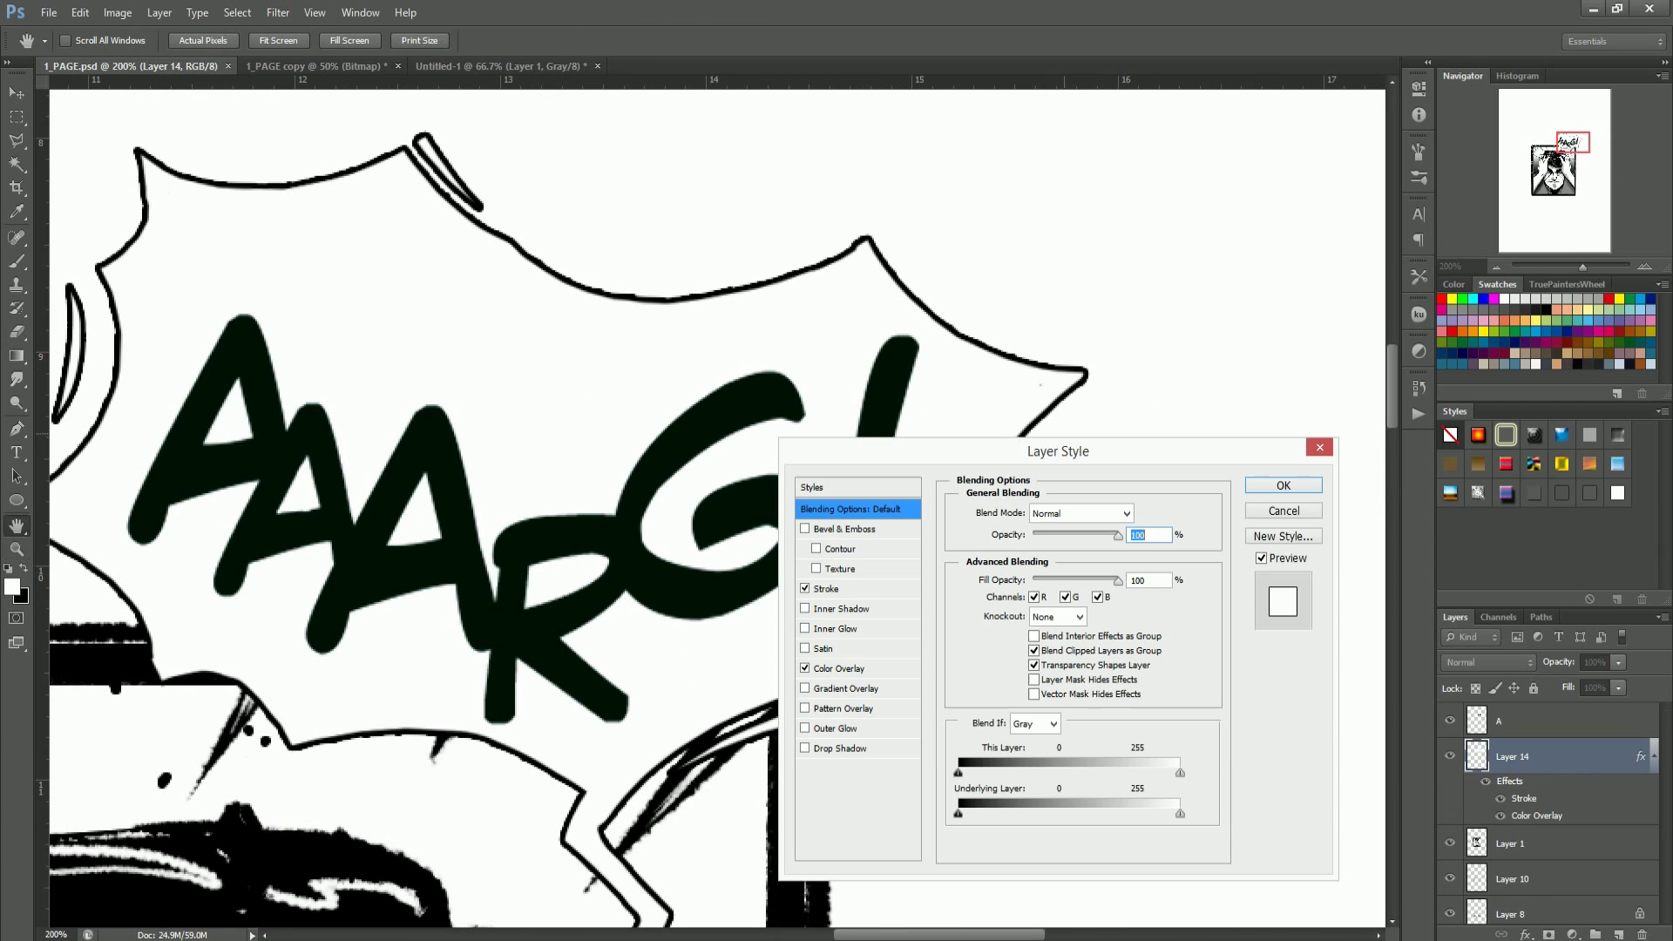
Step: Set the painted burst balloon's stroke position to Inside and paint along its right edge with a 19 px brush
click(1044, 533)
click(1046, 551)
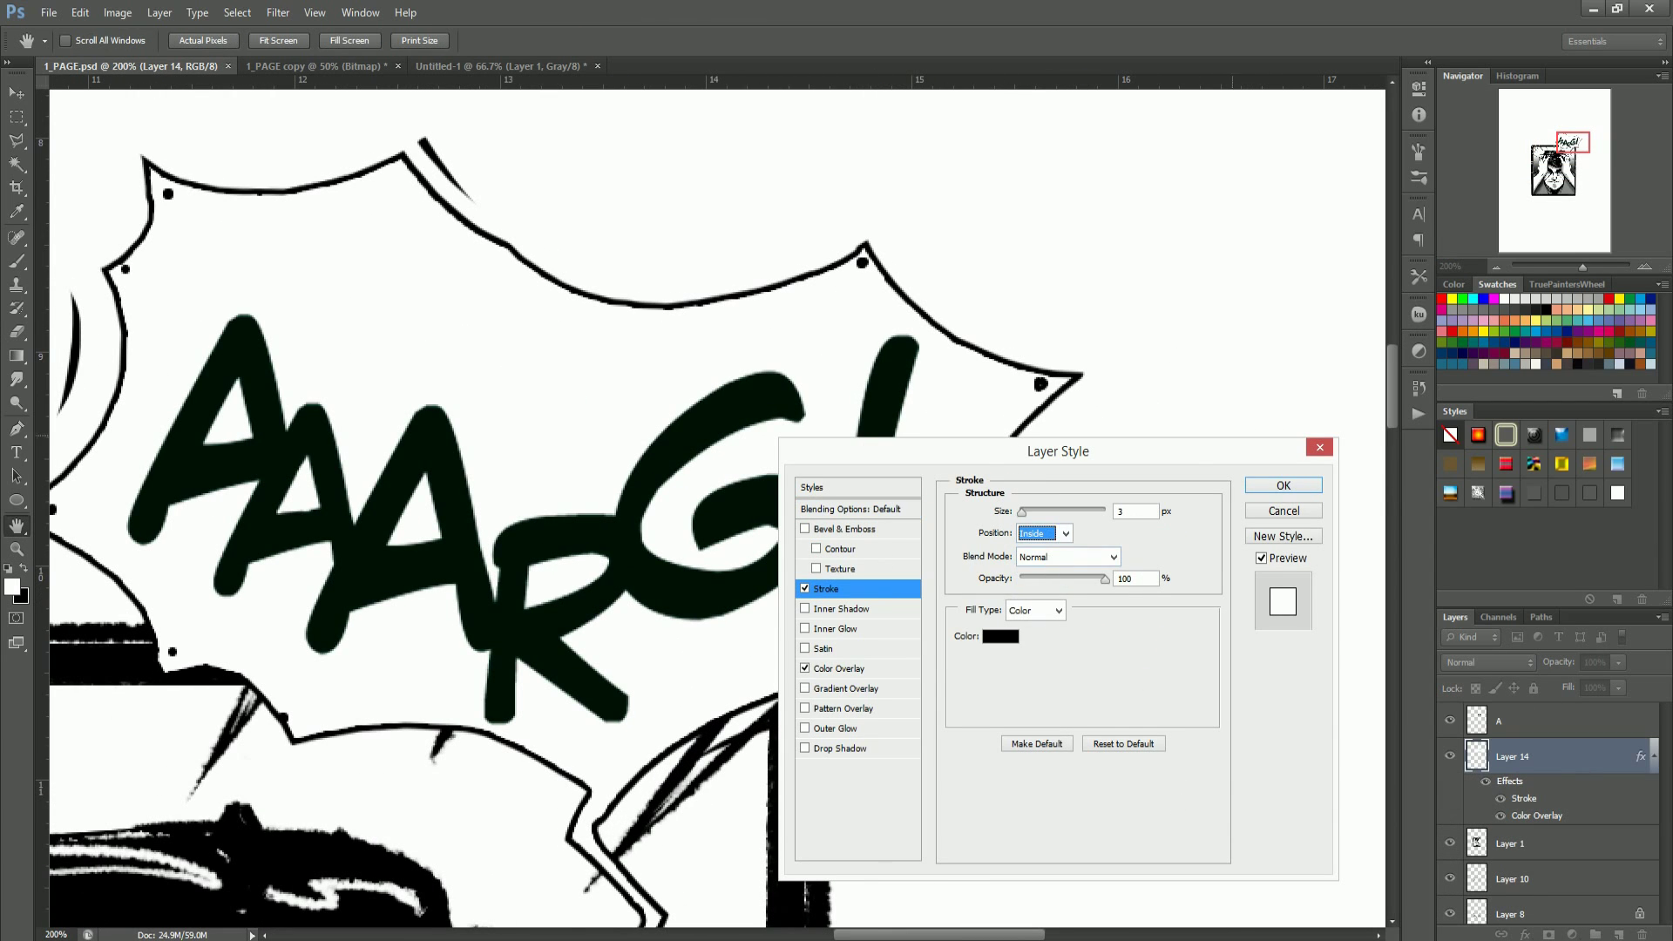
key(Return)
mouse_move(825, 665)
mouse_down()
mouse_move(740, 676)
mouse_move(471, 488)
mouse_move(626, 473)
mouse_move(475, 479)
mouse_move(634, 386)
mouse_up()
key(b)
drag(649, 654, 797, 272)
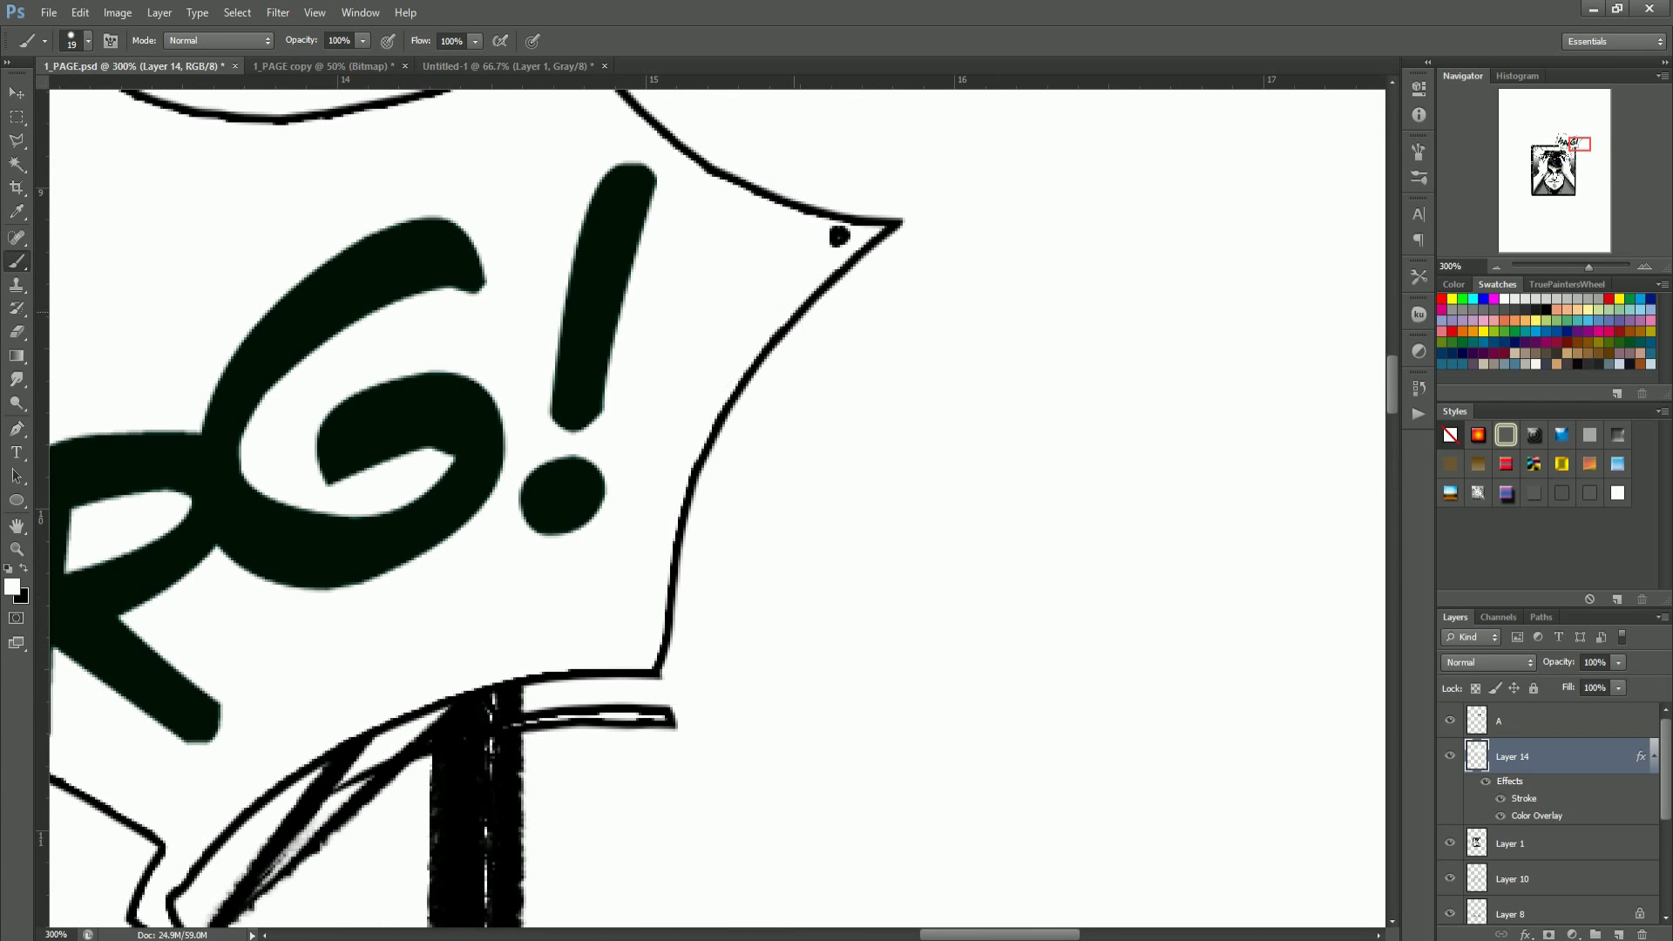
Step: Set the burst balloon's stroke position back to Outside in its layer style
double_click(1551, 759)
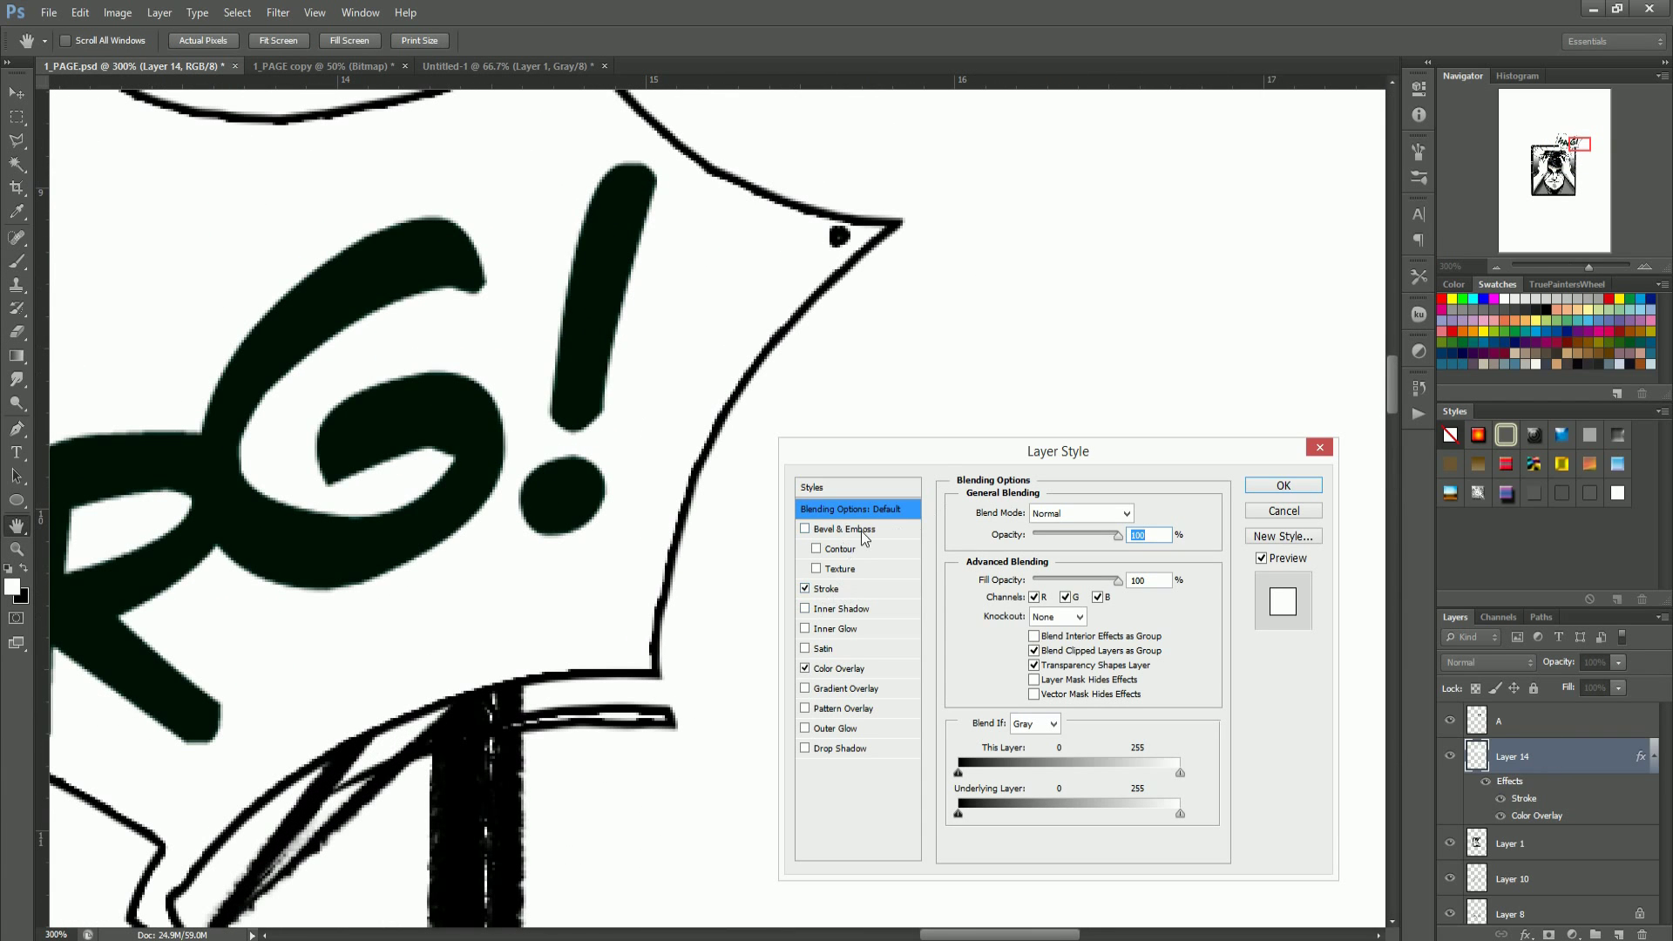
click(849, 589)
click(1065, 533)
click(1039, 550)
click(1282, 484)
Step: Touch up the burst balloon's outline with brush strokes and save the page
key(alt+space)
mouse_move(688, 532)
mouse_down()
mouse_move(604, 568)
mouse_move(851, 471)
mouse_move(829, 487)
mouse_move(1072, 367)
mouse_move(1086, 314)
mouse_up()
key(ctrl+space)
drag(915, 449, 767, 415)
drag(750, 410, 859, 409)
mouse_move(519, 538)
mouse_down()
mouse_move(541, 558)
mouse_move(501, 514)
mouse_move(514, 525)
mouse_up()
key(ctrl+space)
key(ctrl+space)
drag(616, 525, 522, 525)
drag(664, 558, 776, 558)
key(ctrl+s)
Step: Undo the last stroke and trim the burst balloon's outline with the eraser
key(ctrl+z)
key(e)
mouse_move(340, 453)
mouse_down()
mouse_move(353, 527)
mouse_move(360, 479)
mouse_up()
key(ctrl+space)
drag(565, 467, 478, 467)
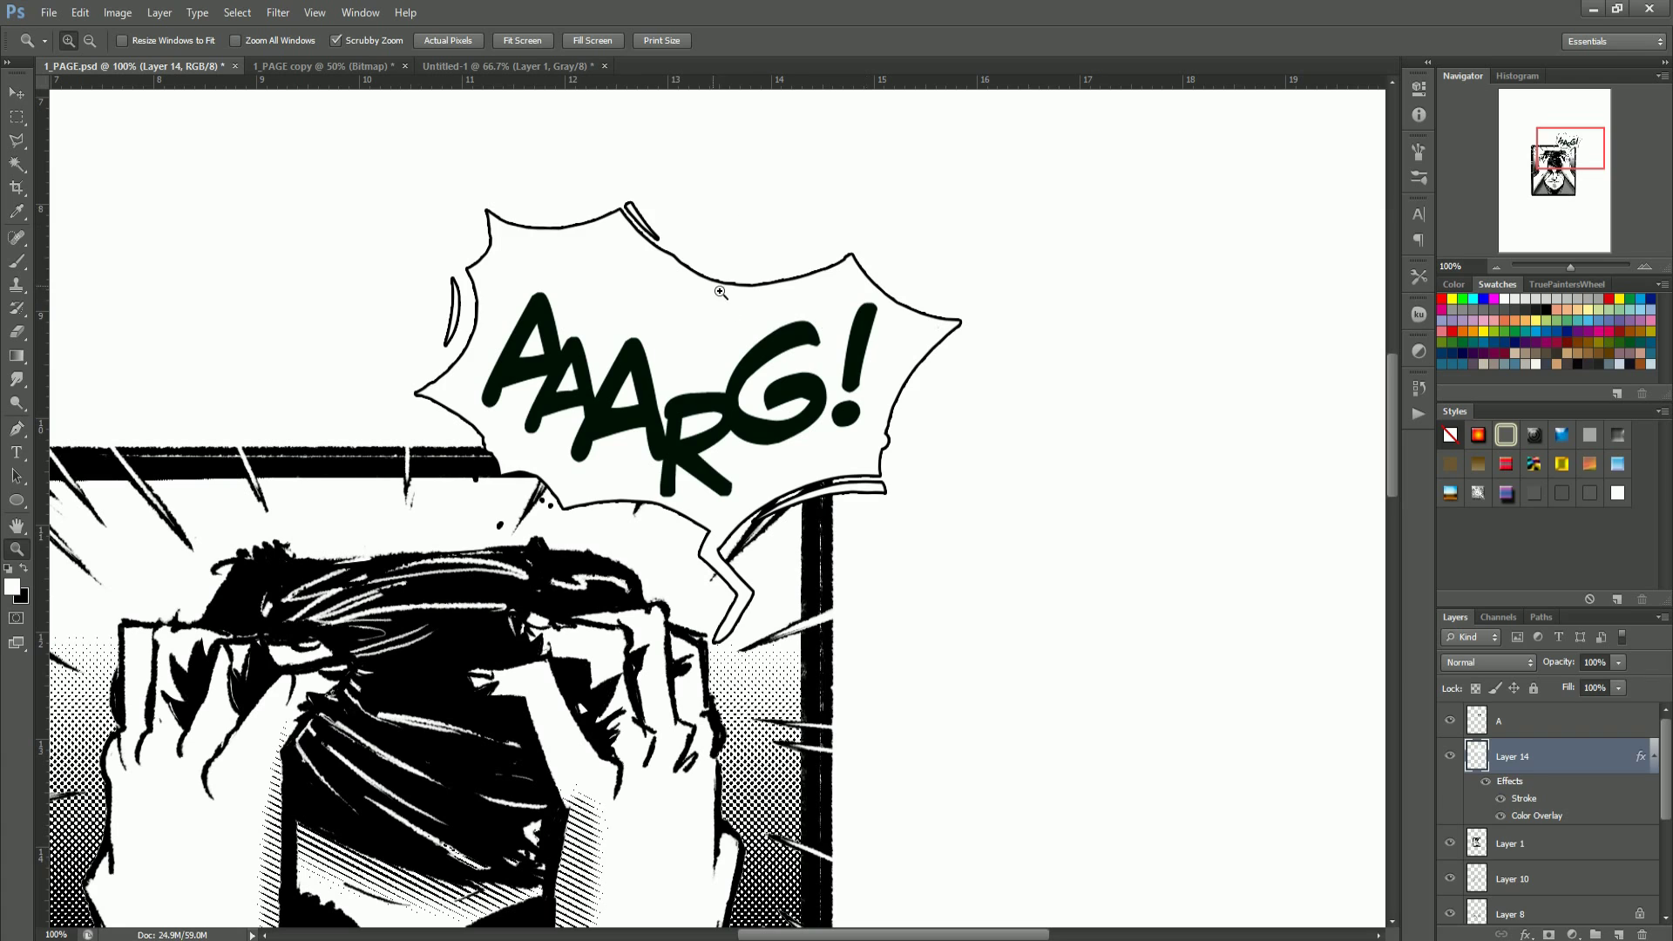
Step: Replace the burst balloon's layer with a new empty one and draw an elliptical selection around AAARG!
key(Delete)
click(1618, 935)
drag(17, 117, 87, 131)
mouse_move(392, 189)
mouse_down()
mouse_move(424, 190)
mouse_move(958, 561)
mouse_move(939, 555)
mouse_up()
Step: Add a lassoed wavy tail below the white oval balloon and apply the white-fill, black-outline style
key(l)
mouse_move(771, 525)
mouse_down()
mouse_move(755, 670)
mouse_move(803, 519)
mouse_move(734, 699)
mouse_move(770, 645)
mouse_move(736, 635)
mouse_move(740, 708)
mouse_move(767, 625)
mouse_move(814, 583)
mouse_move(816, 510)
mouse_up()
key(ctrl+z)
key(ctrl+z)
click(781, 518)
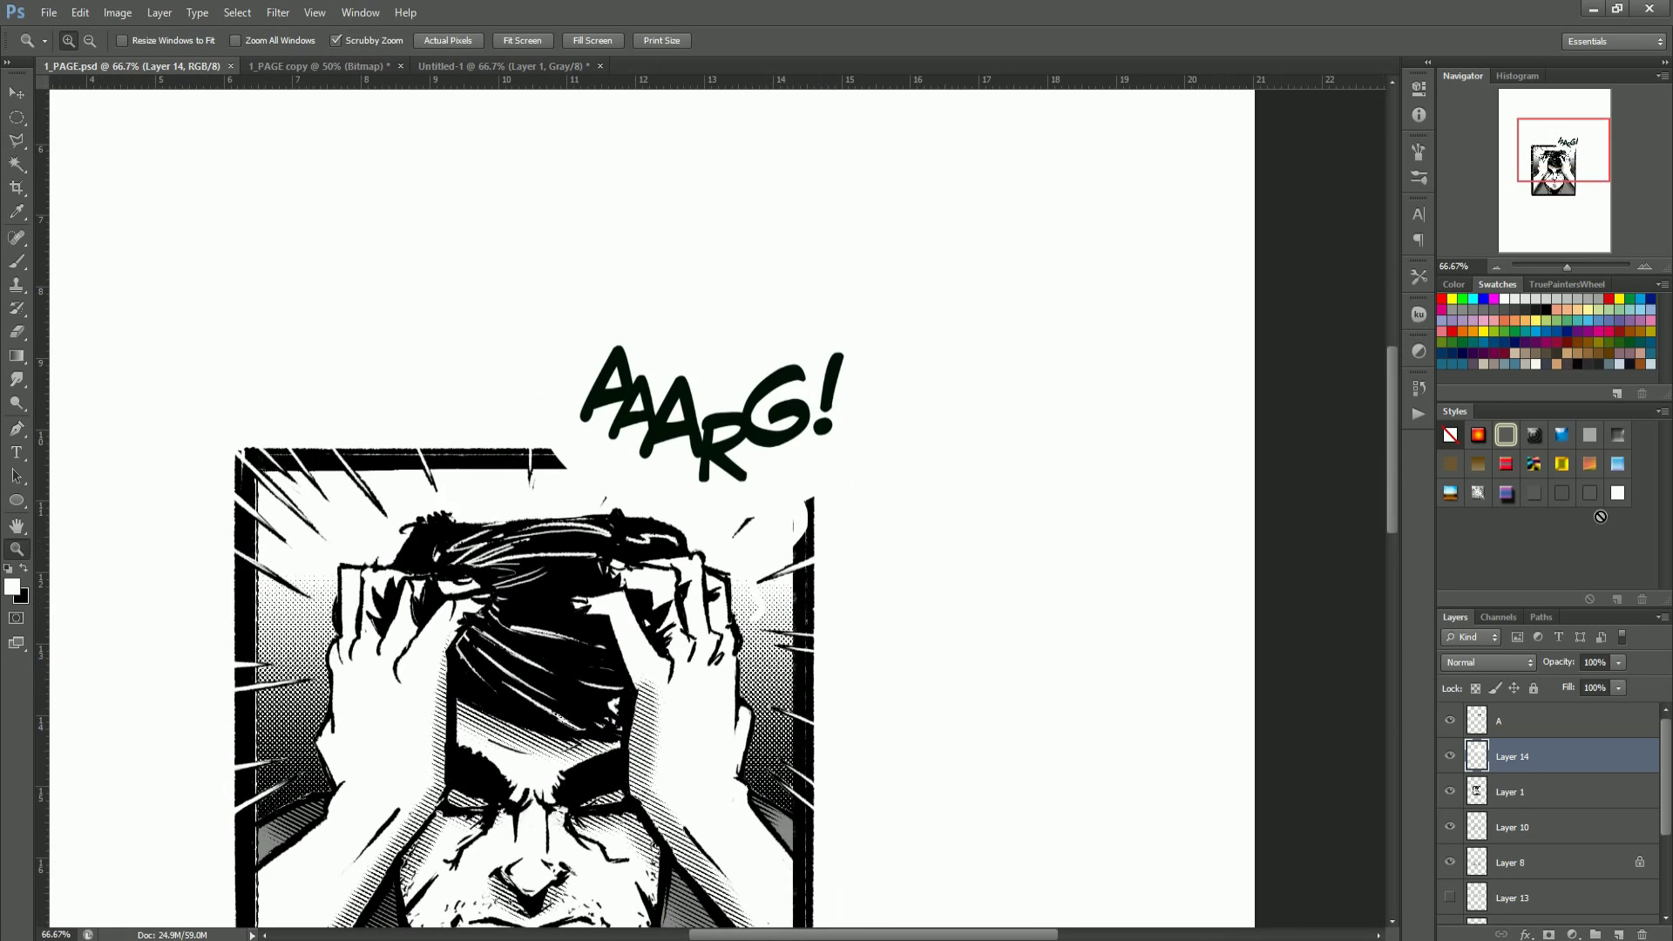
click(1618, 493)
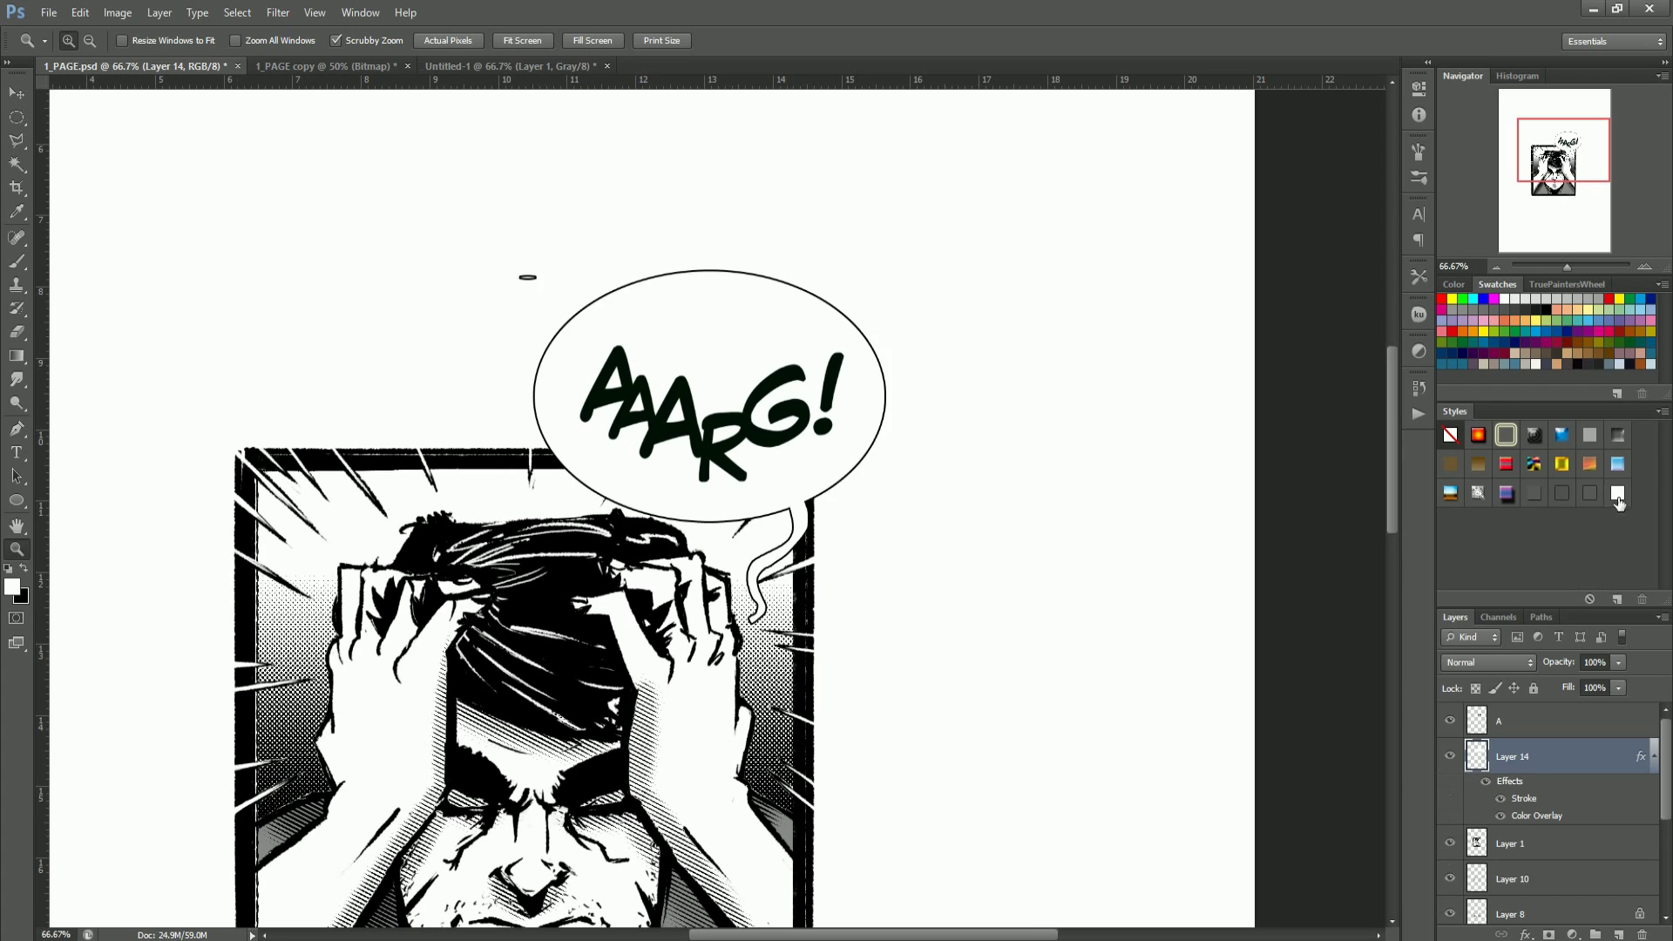
Step: Save the page and touch up the oval balloon's wavy tail with brush and eraser strokes
alt+click(859, 523)
key(ctrl+s)
mouse_move(859, 523)
mouse_down()
mouse_move(883, 441)
mouse_move(907, 424)
mouse_up()
key(b)
drag(871, 475, 756, 698)
key(ctrl+z)
key(e)
drag(758, 641, 777, 757)
mouse_move(858, 591)
mouse_down()
mouse_move(809, 654)
mouse_move(792, 635)
mouse_move(933, 436)
mouse_up()
Step: Smooth the curves of the oval balloon's wavy tail with small brush and eraser strokes
key(z)
alt+click(955, 493)
alt+click(960, 508)
click(921, 567)
key(b)
alt+right_click(777, 464)
alt+right_click(771, 490)
drag(767, 462, 780, 514)
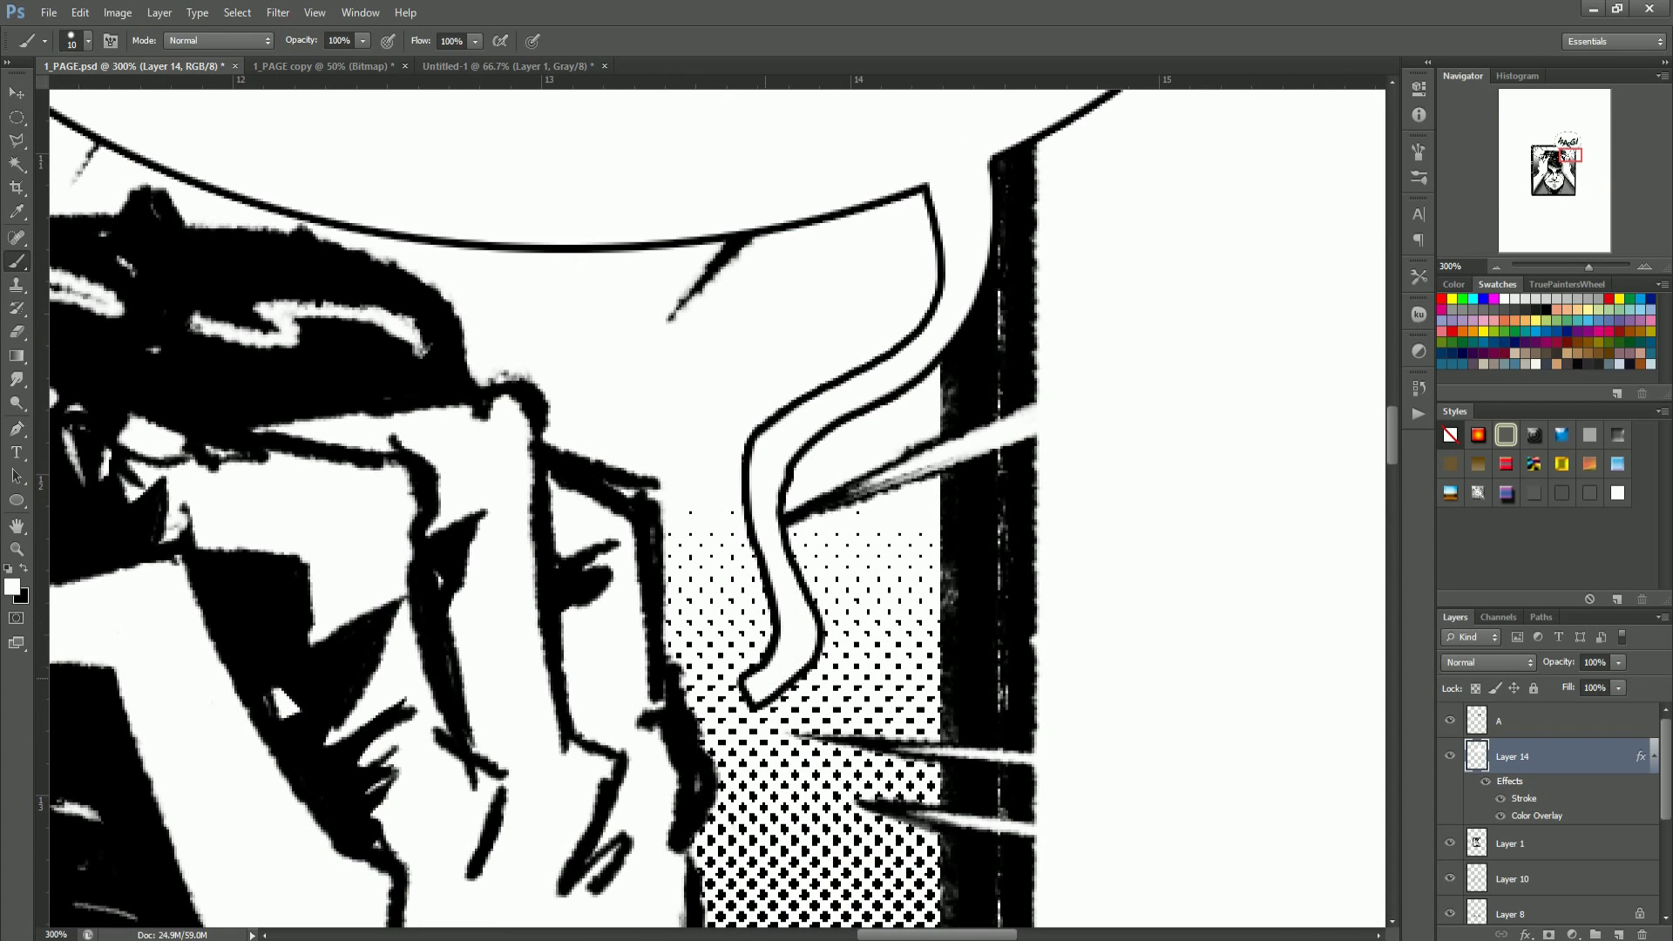
key(e)
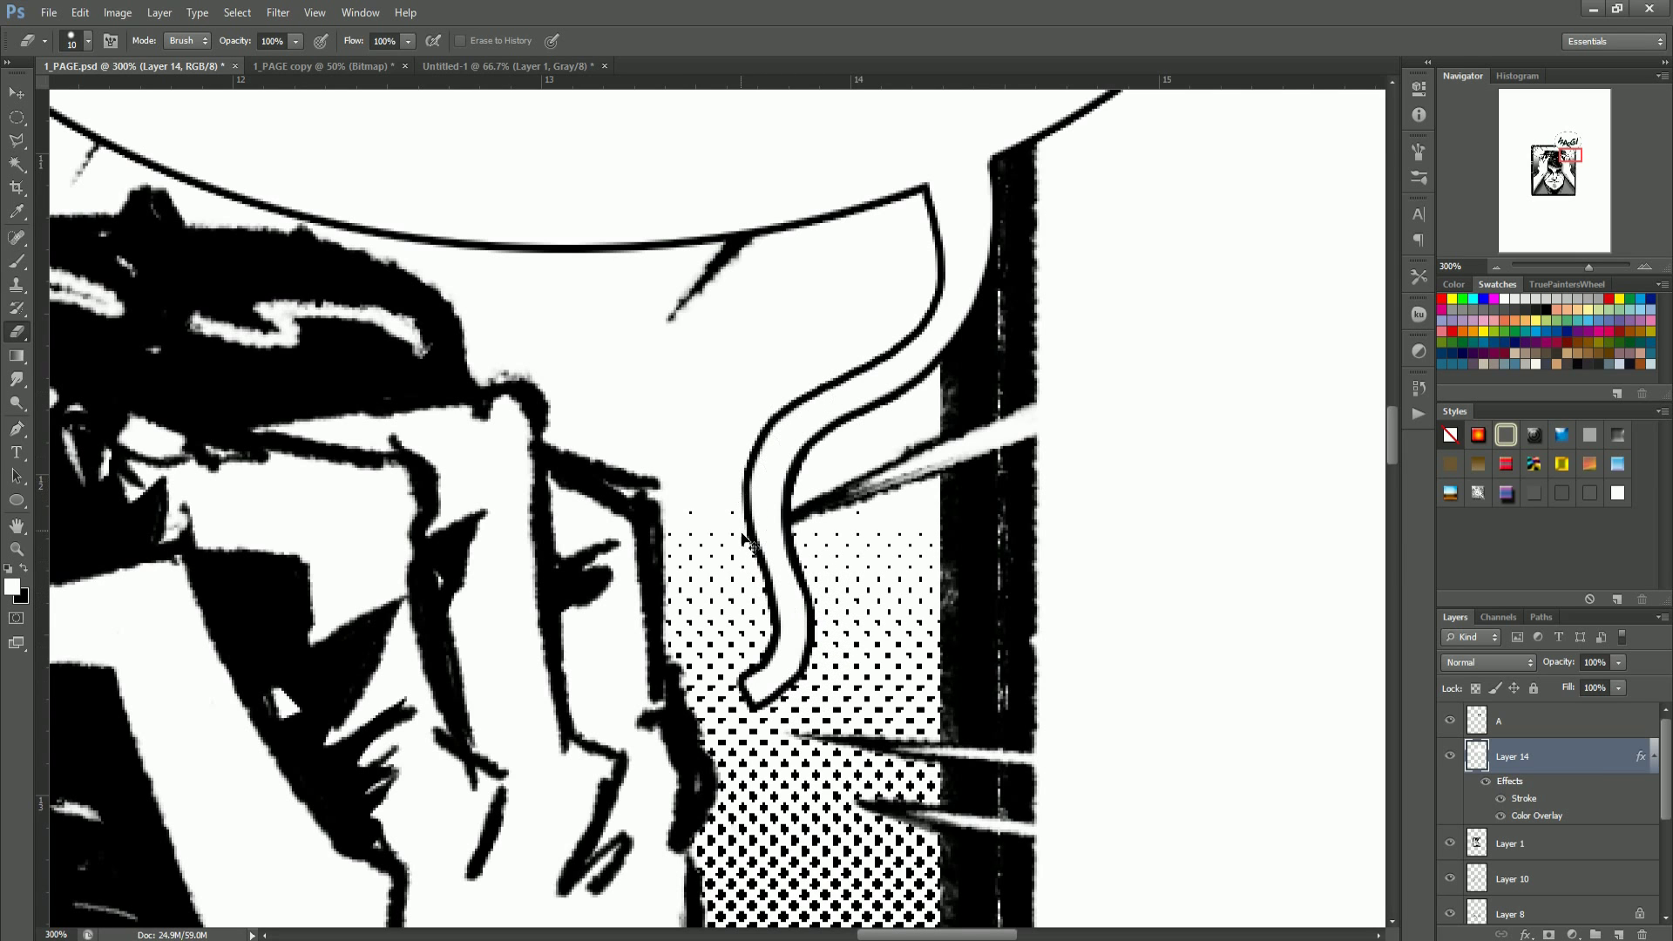
key(z)
mouse_move(906, 540)
mouse_down()
mouse_move(776, 392)
mouse_move(811, 465)
mouse_move(749, 436)
mouse_up()
key(e)
Step: Paint small bumps onto the oval balloon's left edge and erase a notch into its lower edge beside the tail
key(z)
mouse_move(767, 311)
mouse_down()
mouse_move(706, 310)
mouse_move(748, 373)
mouse_up()
click(748, 373)
key(e)
drag(662, 311, 631, 355)
key(z)
click(1083, 542)
click(783, 620)
drag(789, 610, 746, 522)
click(791, 621)
key(b)
drag(221, 533, 257, 610)
key(e)
alt+right_click(939, 837)
mouse_move(947, 830)
mouse_down()
mouse_move(799, 851)
mouse_move(988, 818)
mouse_move(954, 811)
mouse_move(905, 861)
mouse_move(1002, 817)
mouse_up()
key(b)
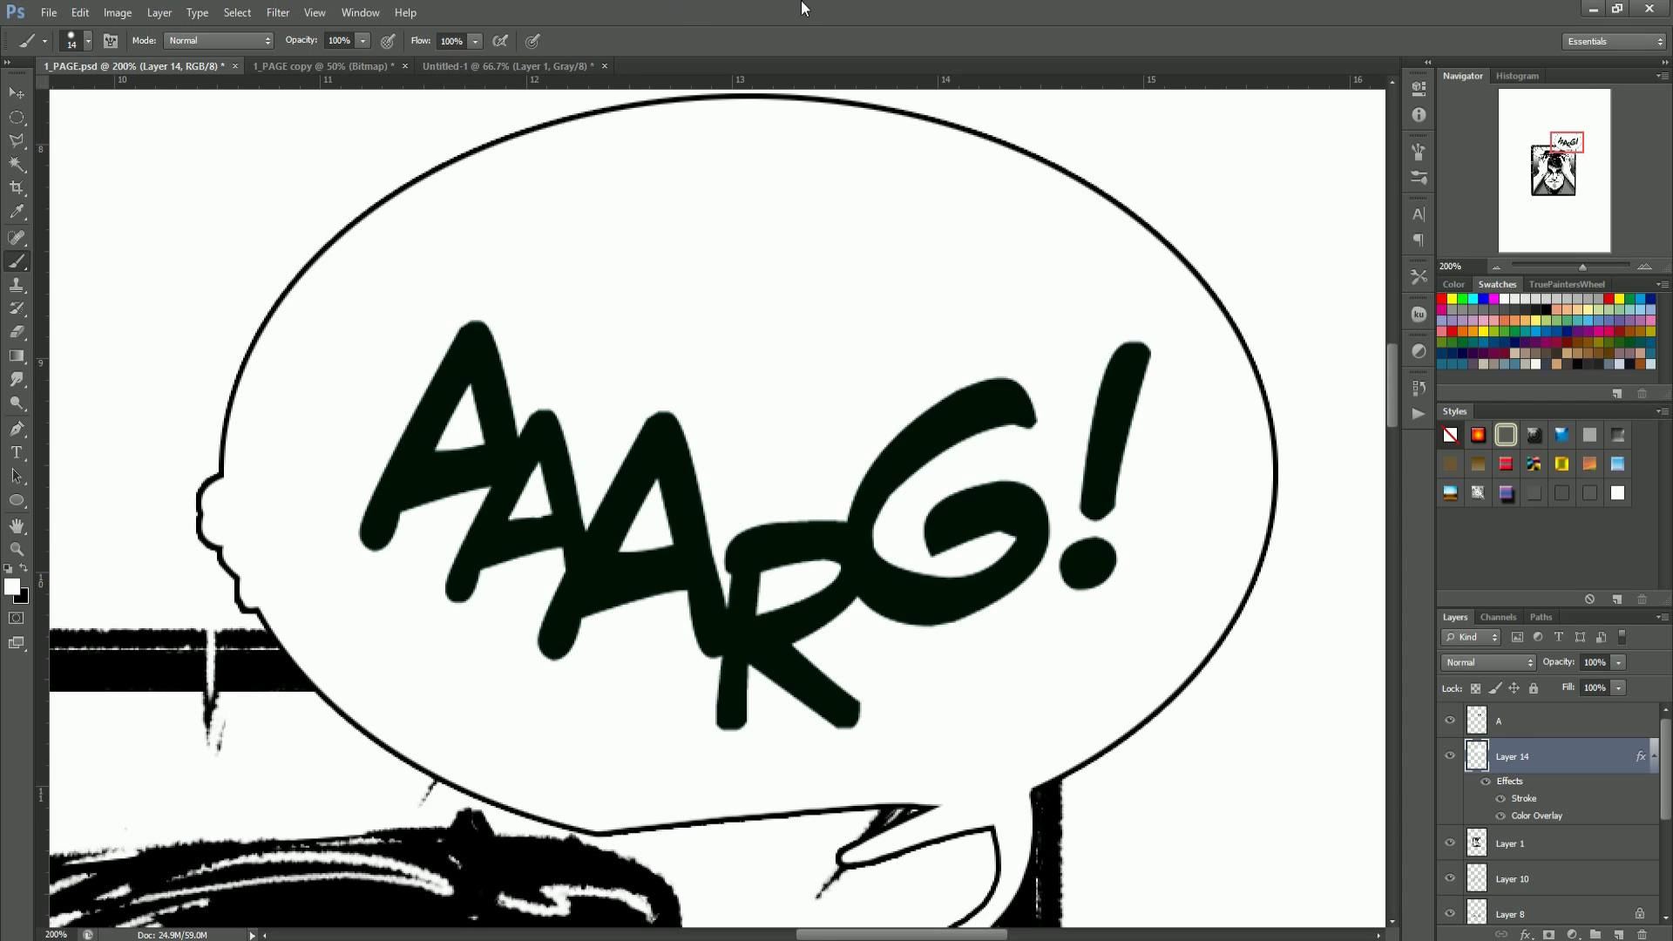
Step: Reshape the oval balloon's lower edge and its junction with the tail using brush and eraser strokes
key(z)
drag(812, 466, 628, 488)
drag(820, 520, 1002, 520)
key(ctrl+z)
mouse_move(606, 503)
mouse_down()
mouse_move(900, 508)
mouse_move(865, 539)
mouse_move(915, 531)
mouse_up()
key(e)
key(ctrl+z)
drag(746, 566, 928, 542)
key(z)
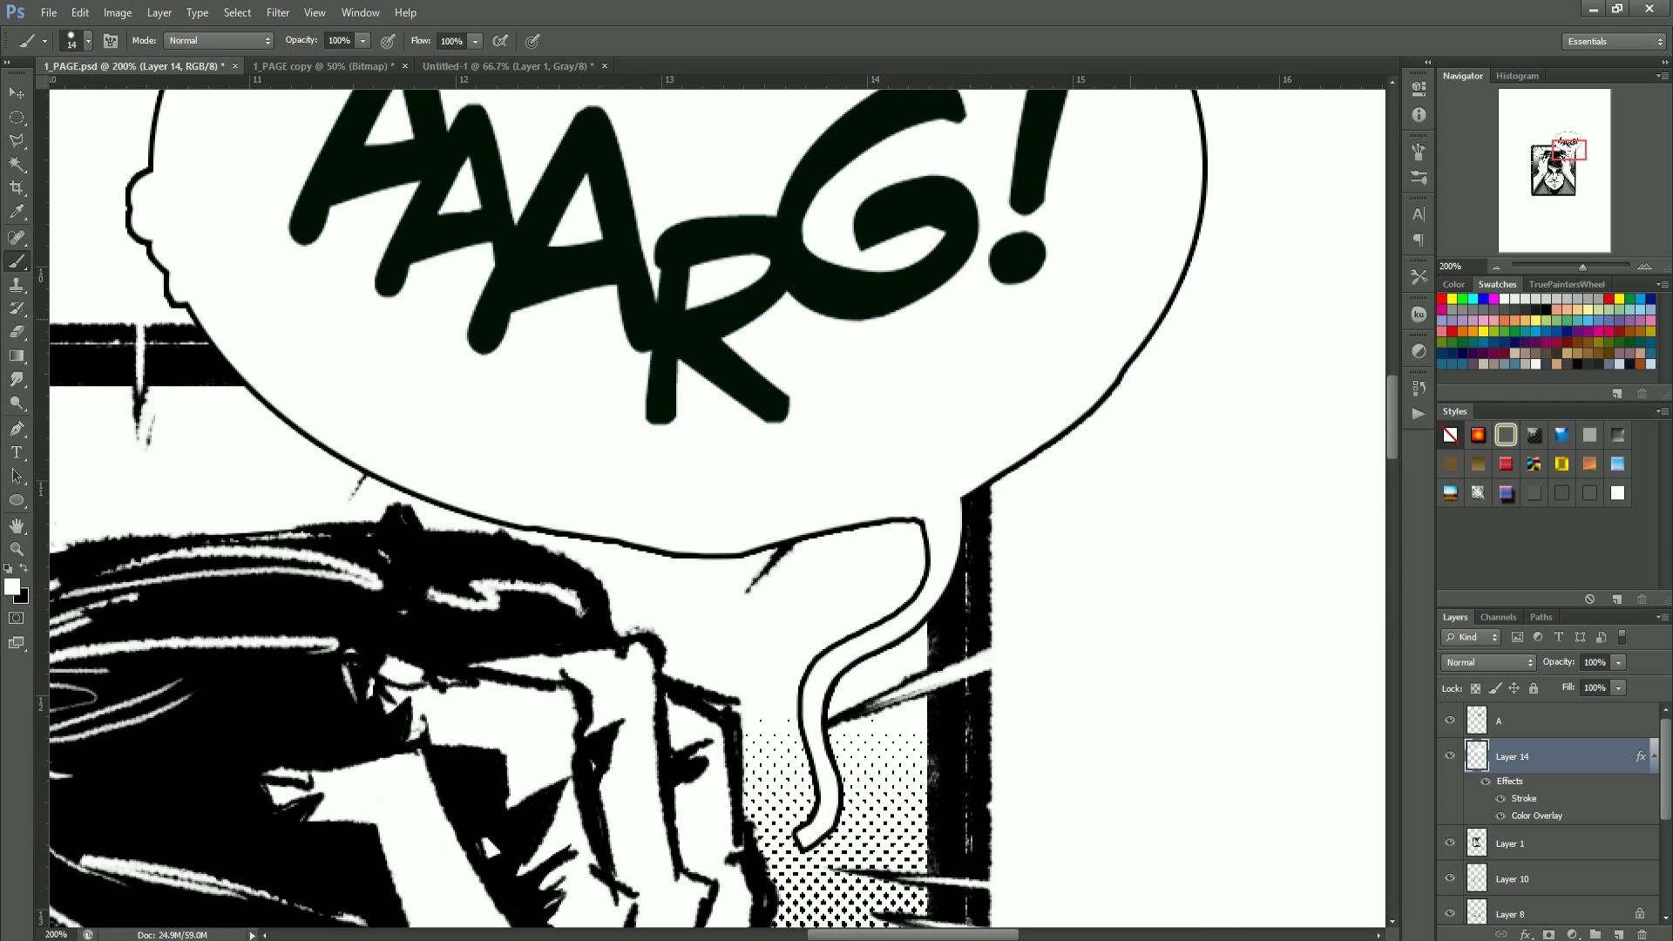
Step: Lasso a spiky burst shape around AAARG!, fill it with white on a new layer, and deselect
alt+click(1039, 408)
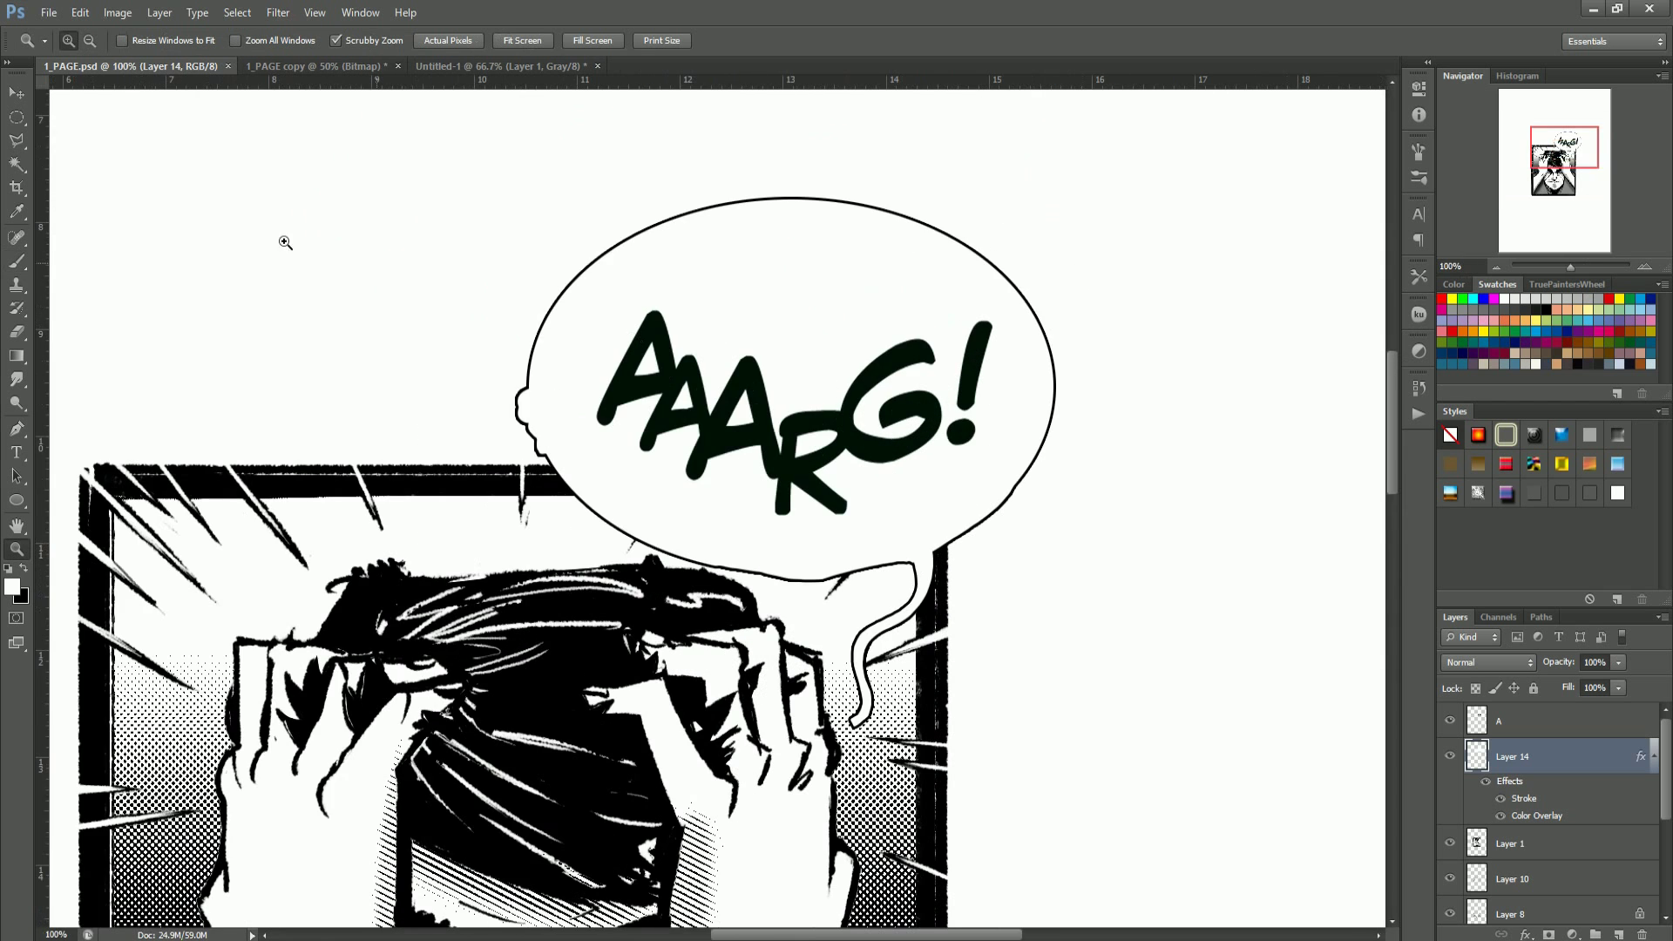
key(l)
click(912, 563)
click(857, 573)
click(802, 595)
mouse_move(832, 564)
mouse_down()
mouse_move(739, 586)
mouse_move(752, 559)
mouse_move(554, 539)
mouse_move(570, 504)
mouse_move(473, 409)
mouse_up()
click(473, 407)
click(575, 209)
click(582, 272)
click(781, 243)
click(910, 226)
click(1041, 245)
click(1105, 416)
click(972, 558)
double_click(940, 566)
key(ctrl+shift+alt+n)
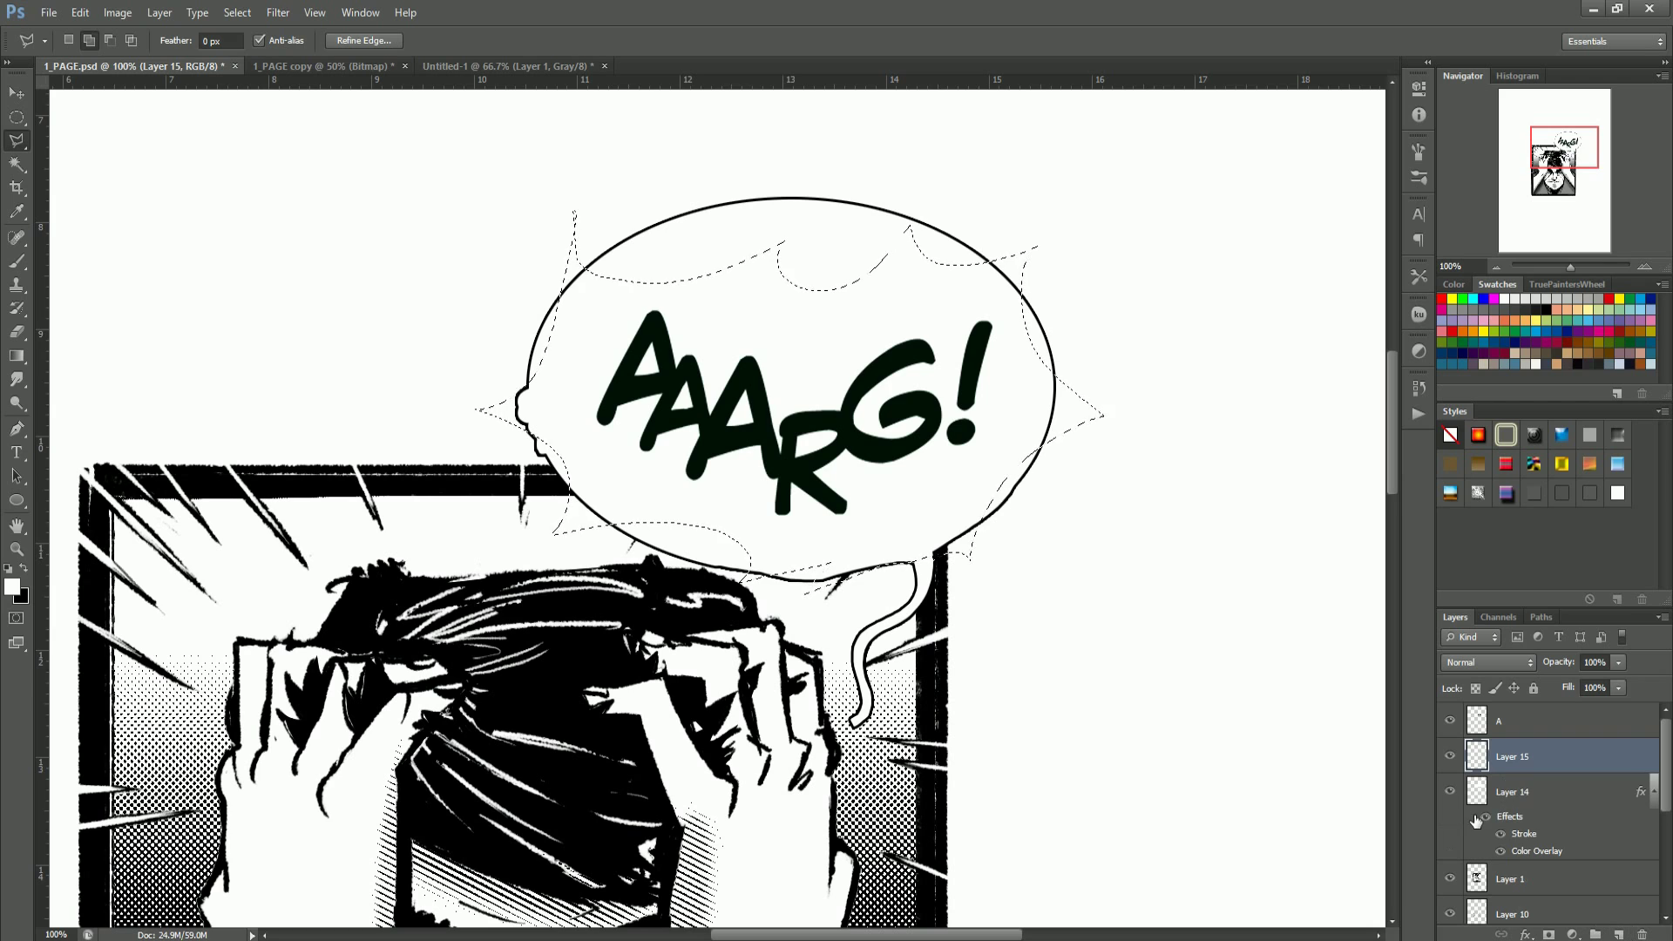
key(ctrl+d)
Step: Lasso around the whole balloon and clear the old oval from Layer 14, leaving its tail
mouse_move(705, 163)
mouse_down()
mouse_move(542, 514)
mouse_move(911, 565)
mouse_move(1131, 258)
mouse_move(871, 120)
mouse_up()
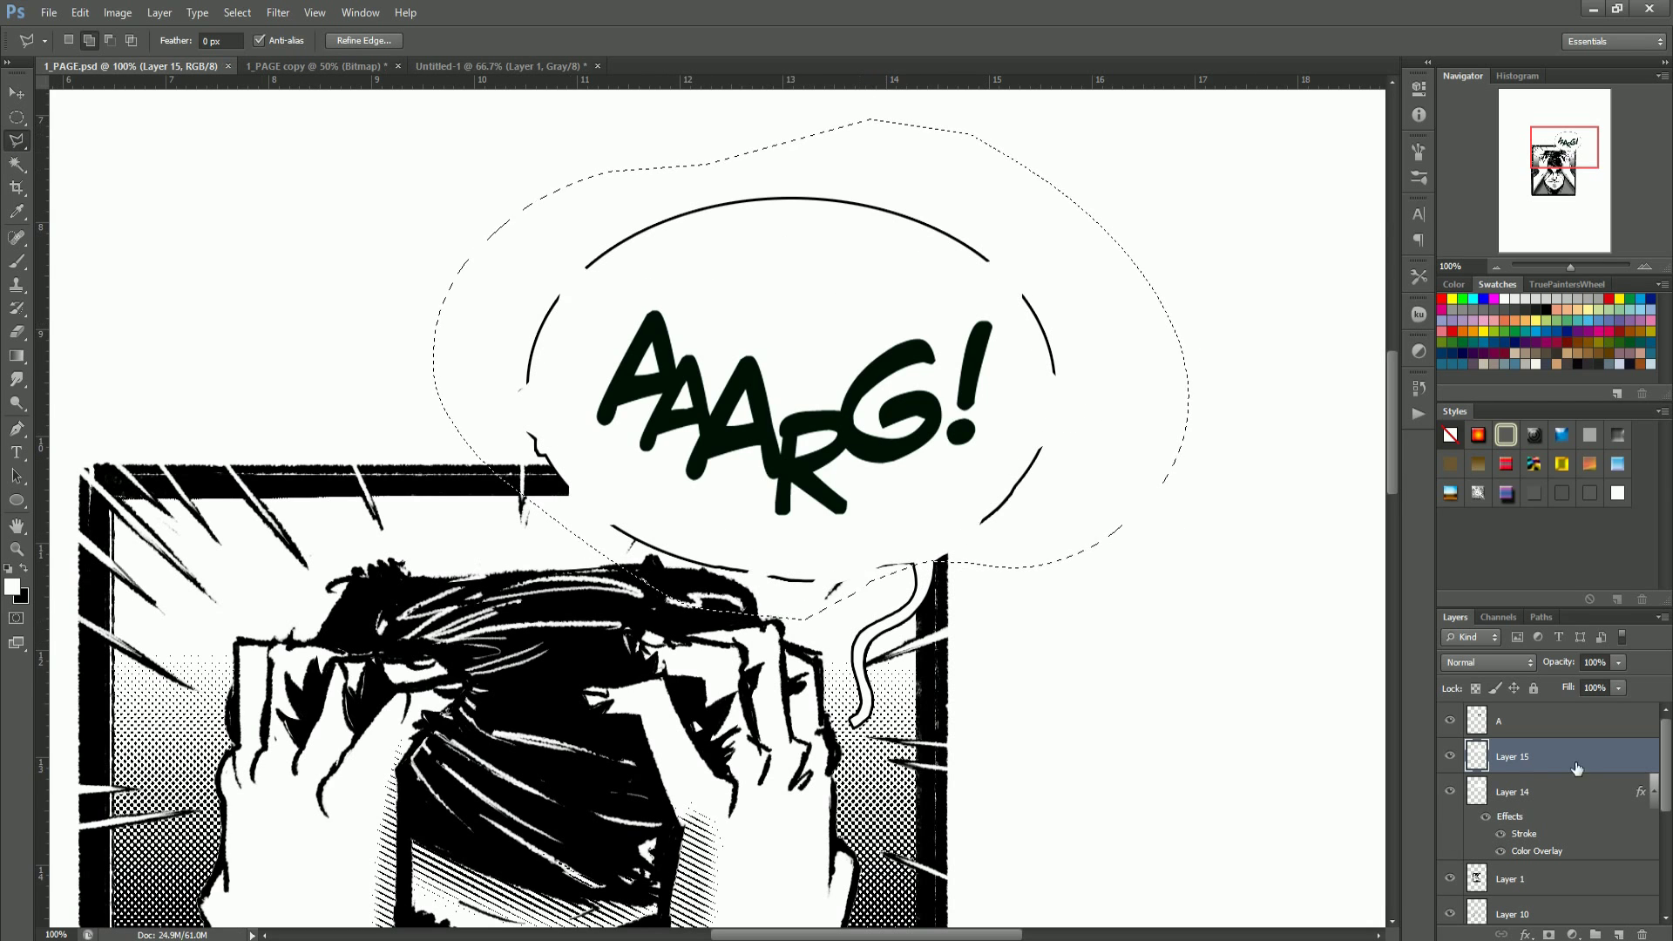
click(1541, 793)
click(1577, 766)
Step: Try merging the burst layer with the tail layer, and undo the merge
ctrl+click(1589, 793)
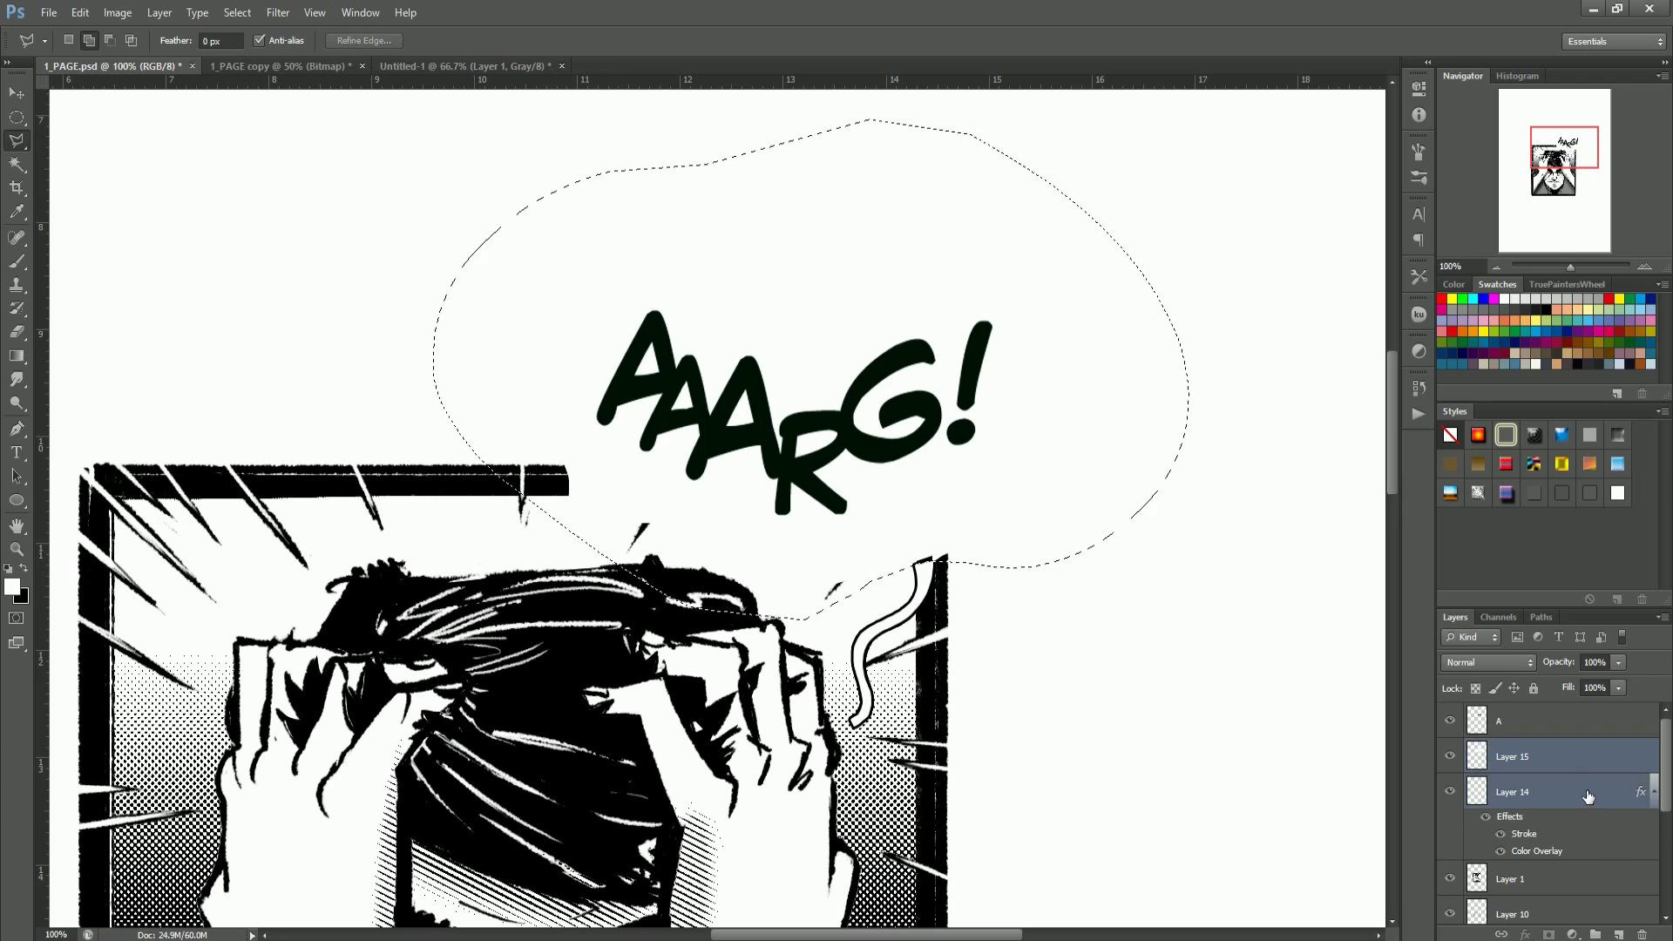
key(ctrl+e)
key(ctrl+d)
key(ctrl+alt+z)
key(ctrl+alt+z)
key(ctrl+alt+z)
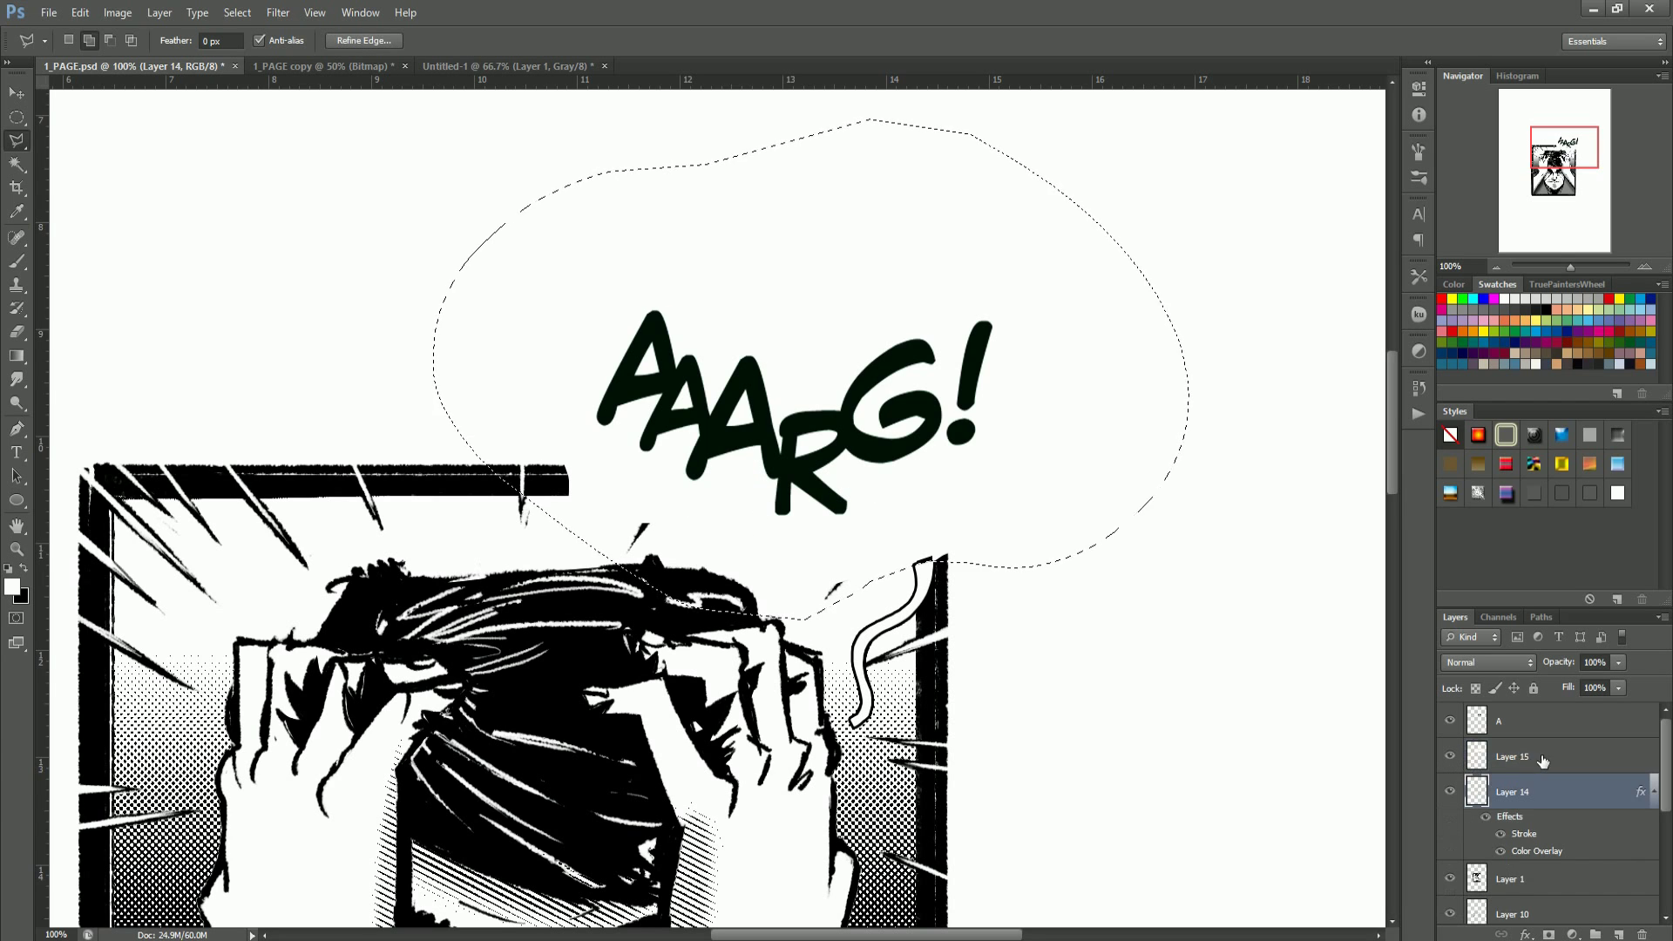
Step: Merge the outlined burst layer with the tail layer and review the finished balloon
ctrl+click(1526, 838)
key(ctrl+e)
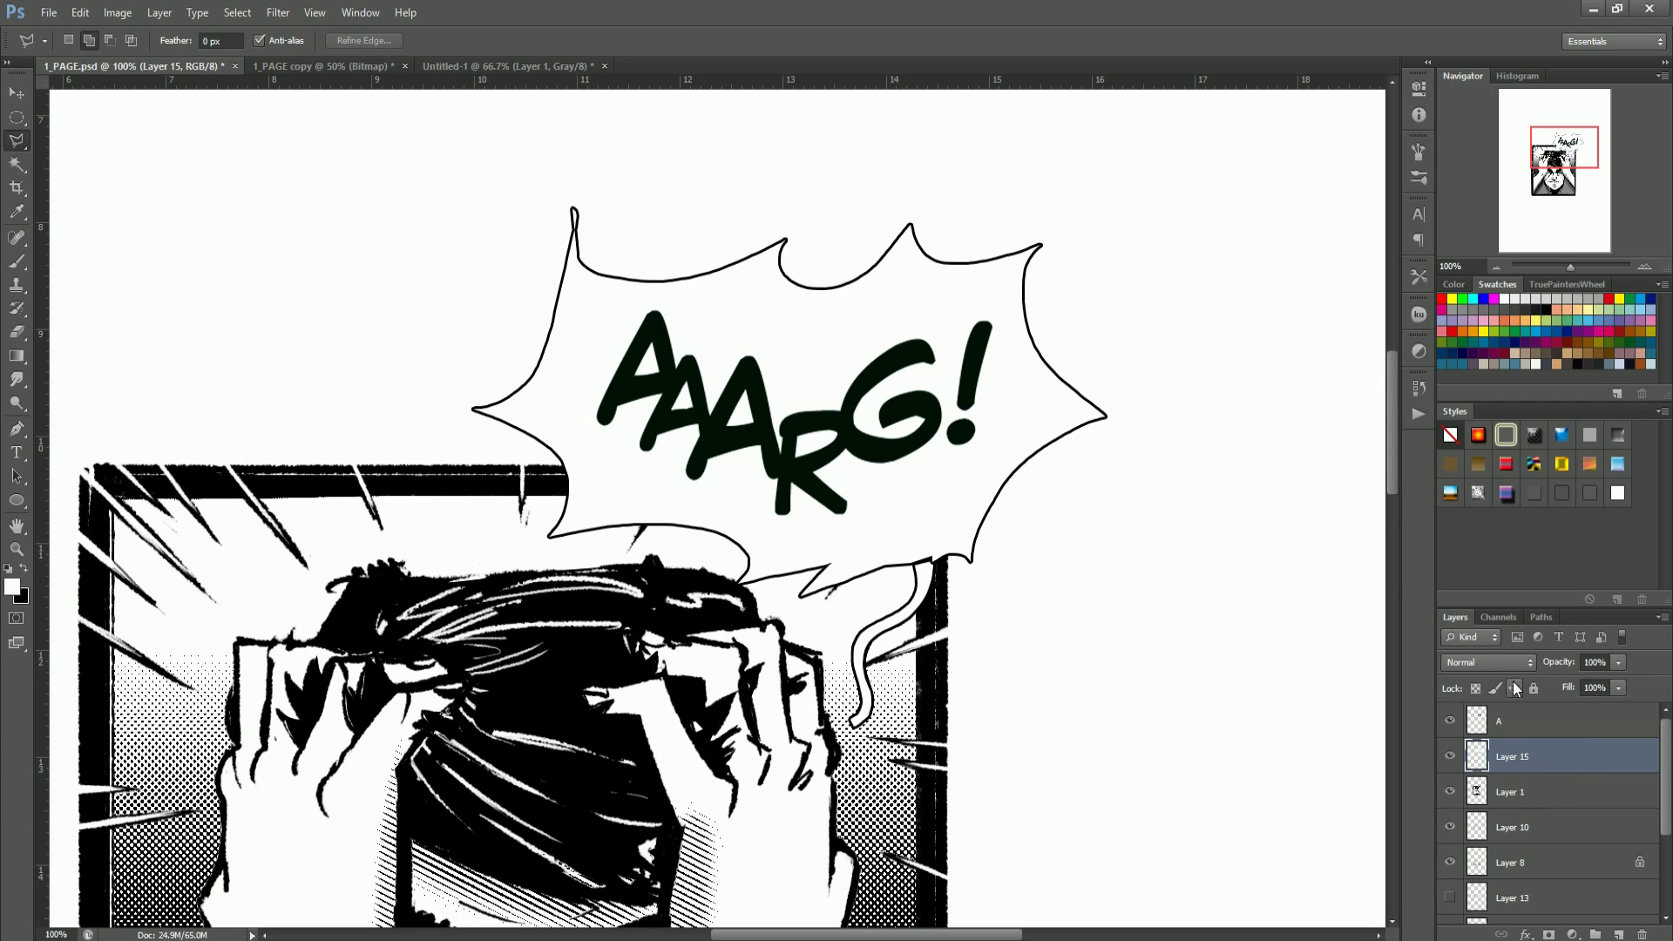
key(z)
alt+click(899, 490)
alt+click(898, 491)
alt+click(899, 490)
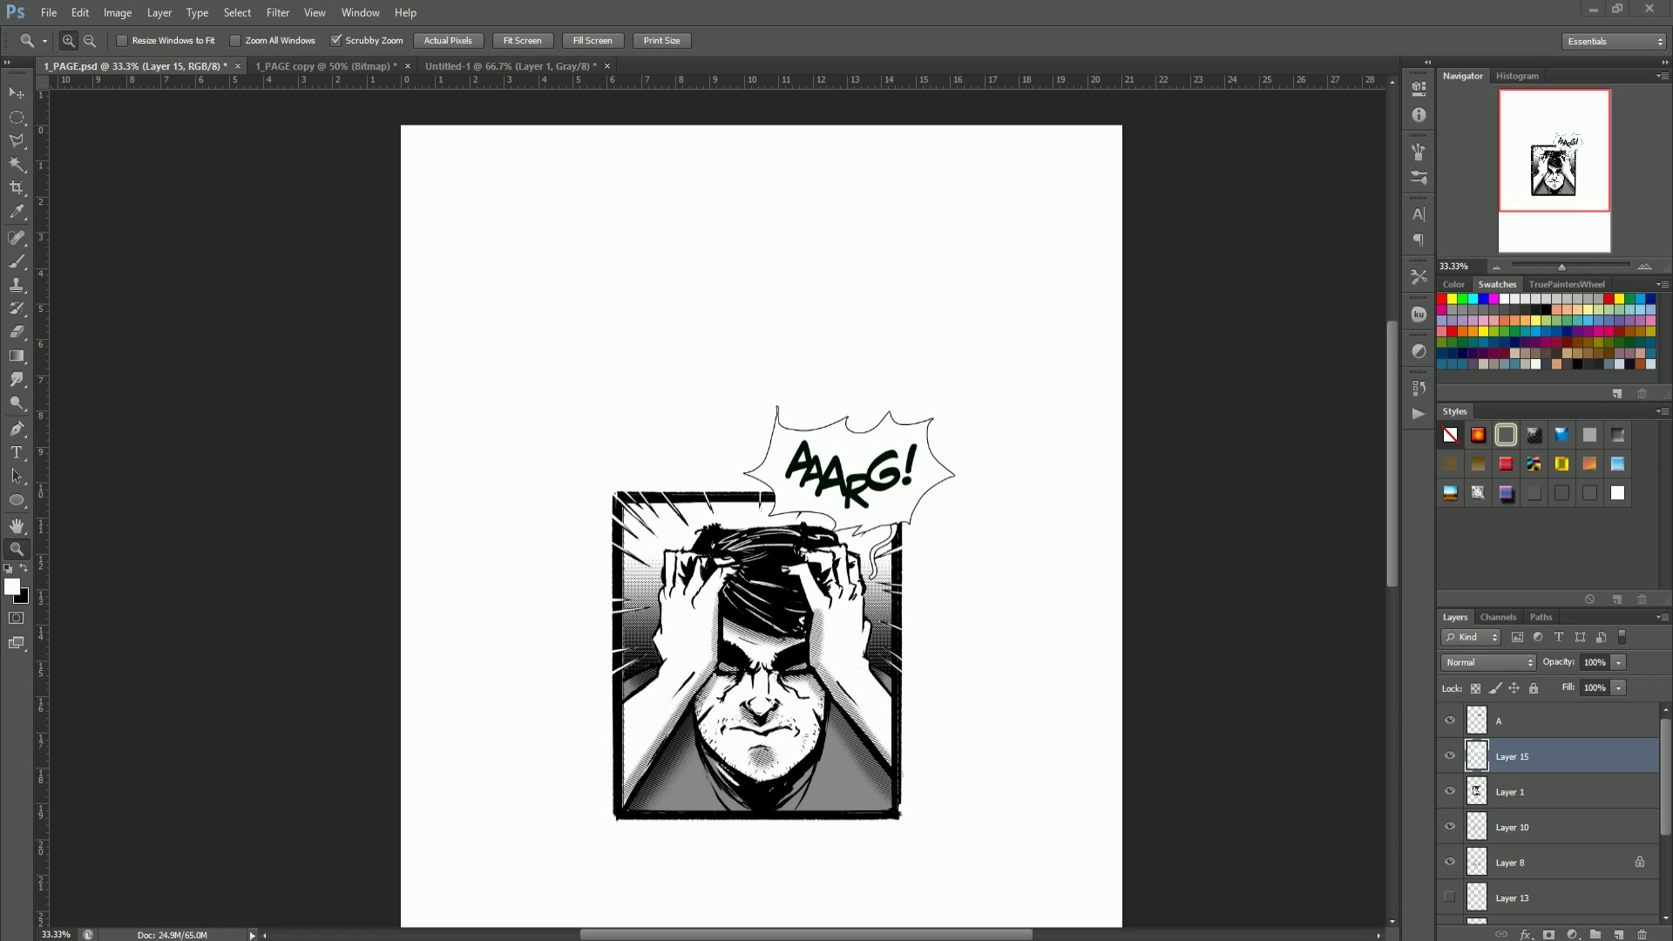
scroll(839, 443, up, 3)
scroll(702, 505, down, 2)
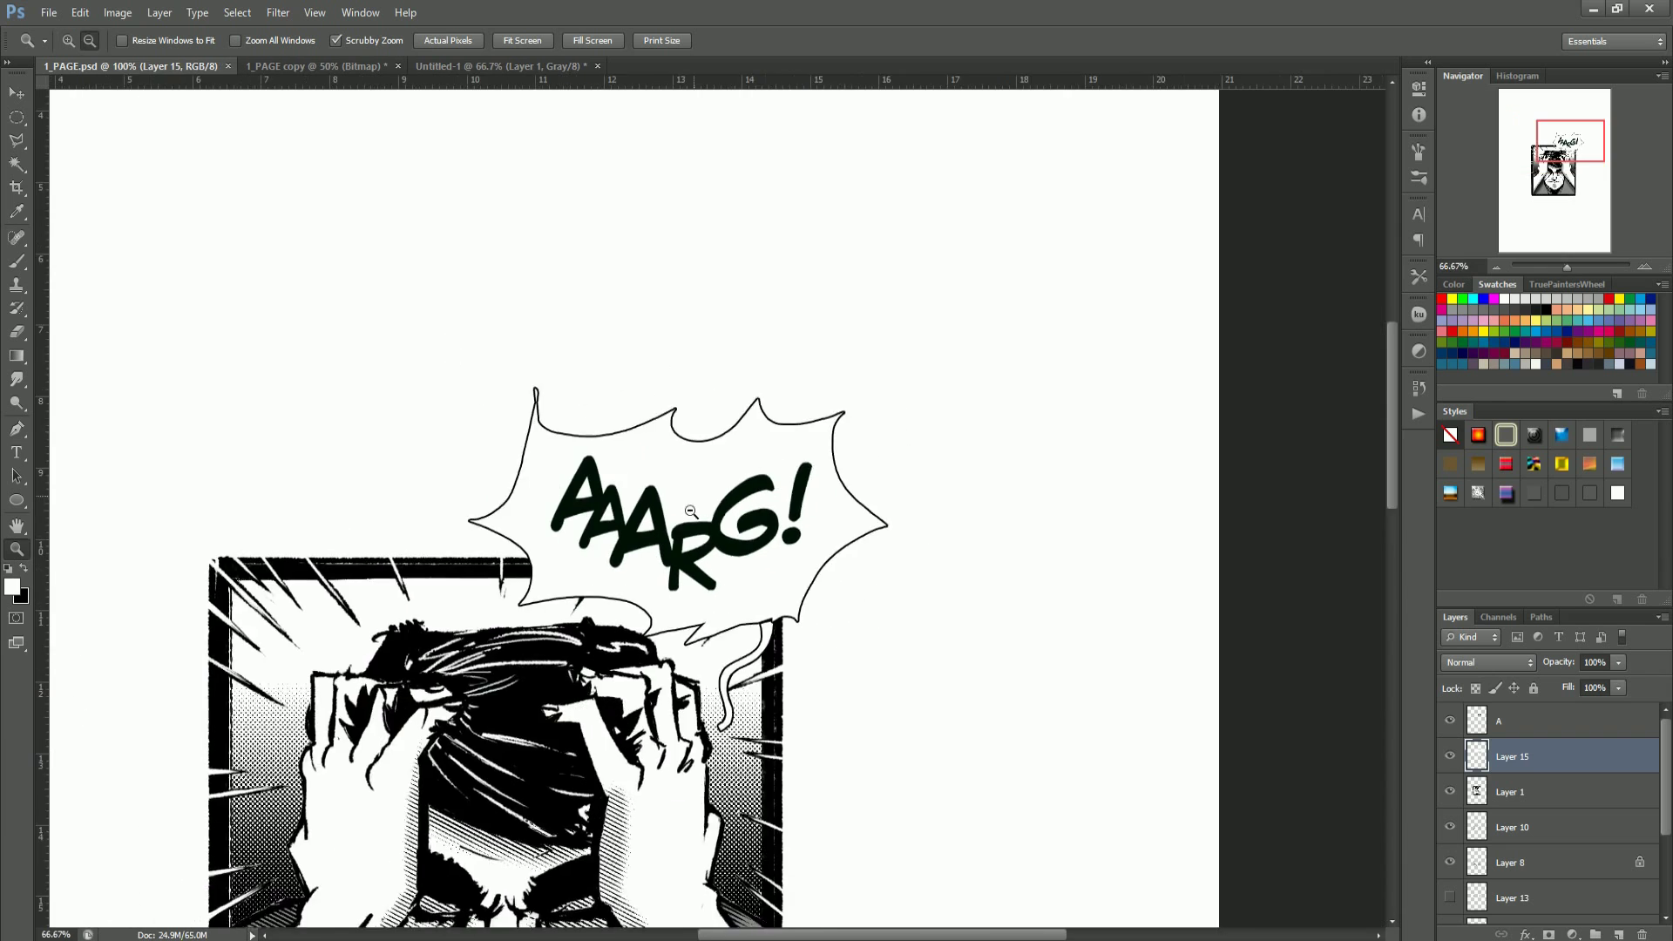
scroll(665, 518, up, 2)
Step: Hide Layer 15, brush part of a red burst outline with a curved double-line tail on a new layer, and save
key(b)
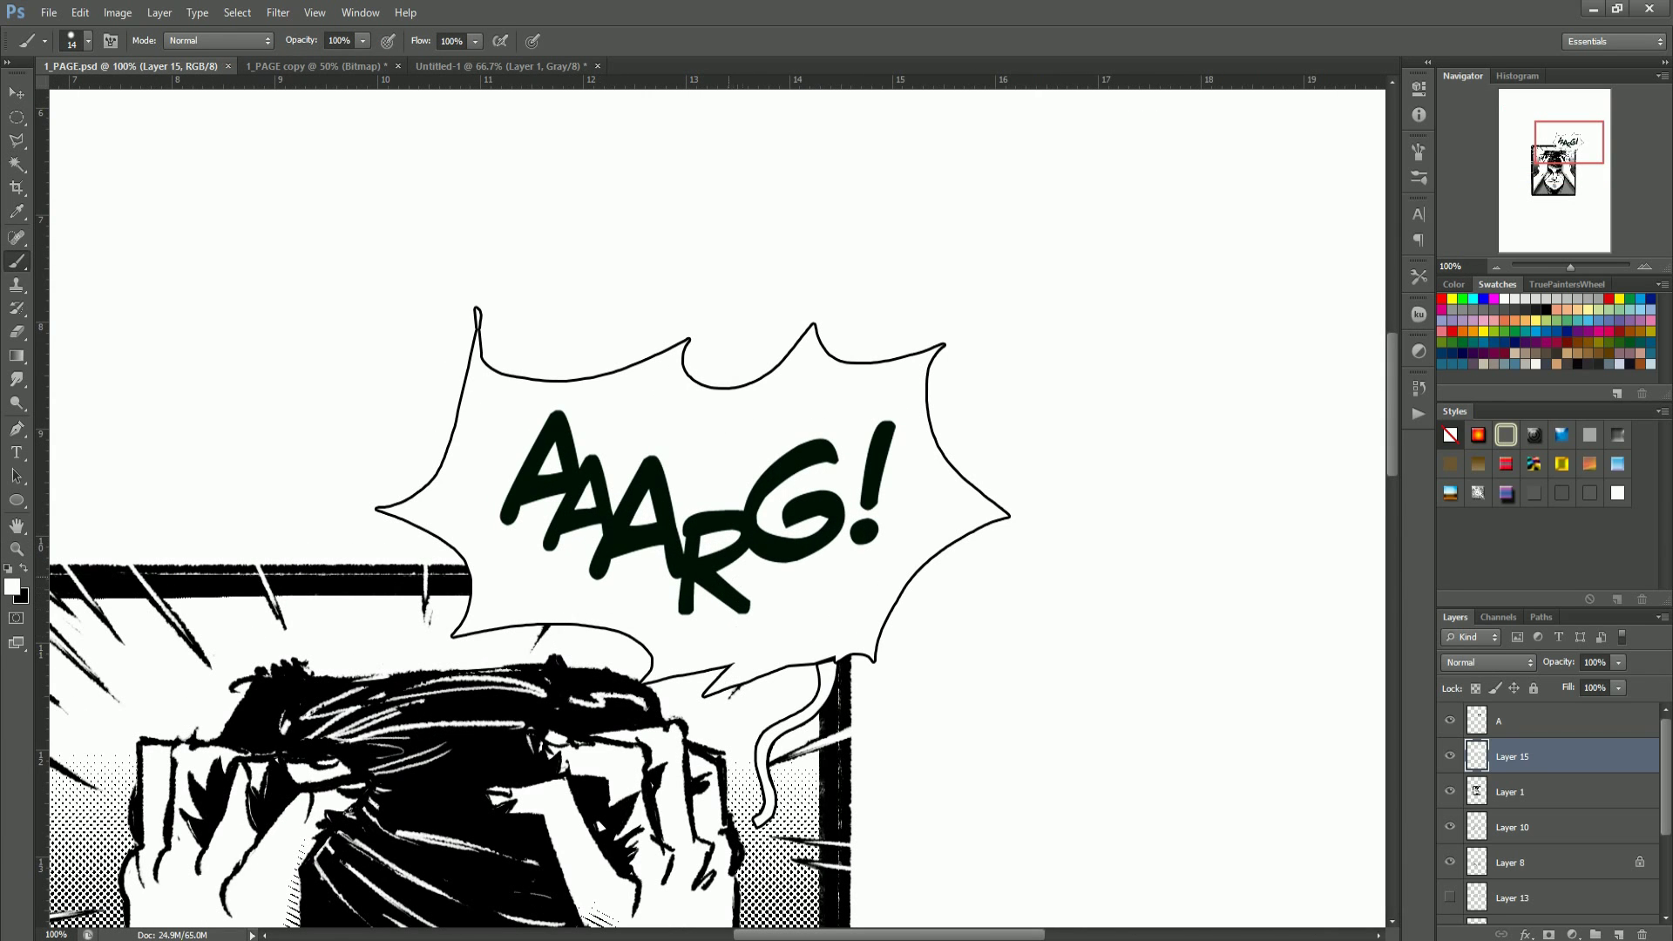
click(1452, 757)
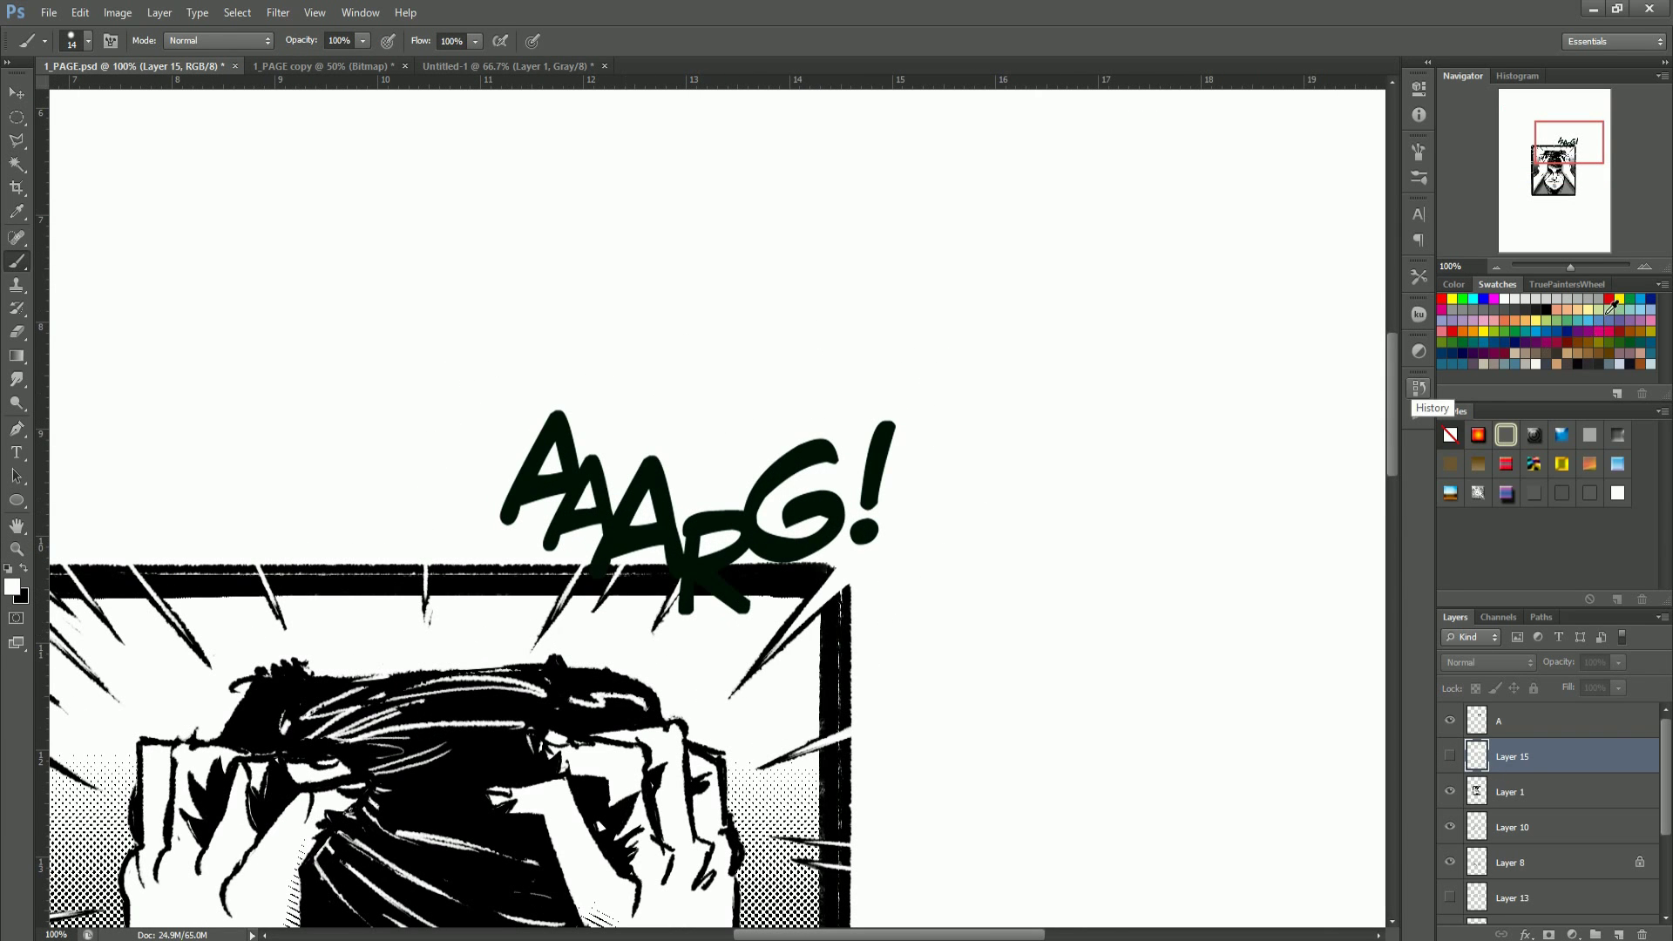
click(1618, 934)
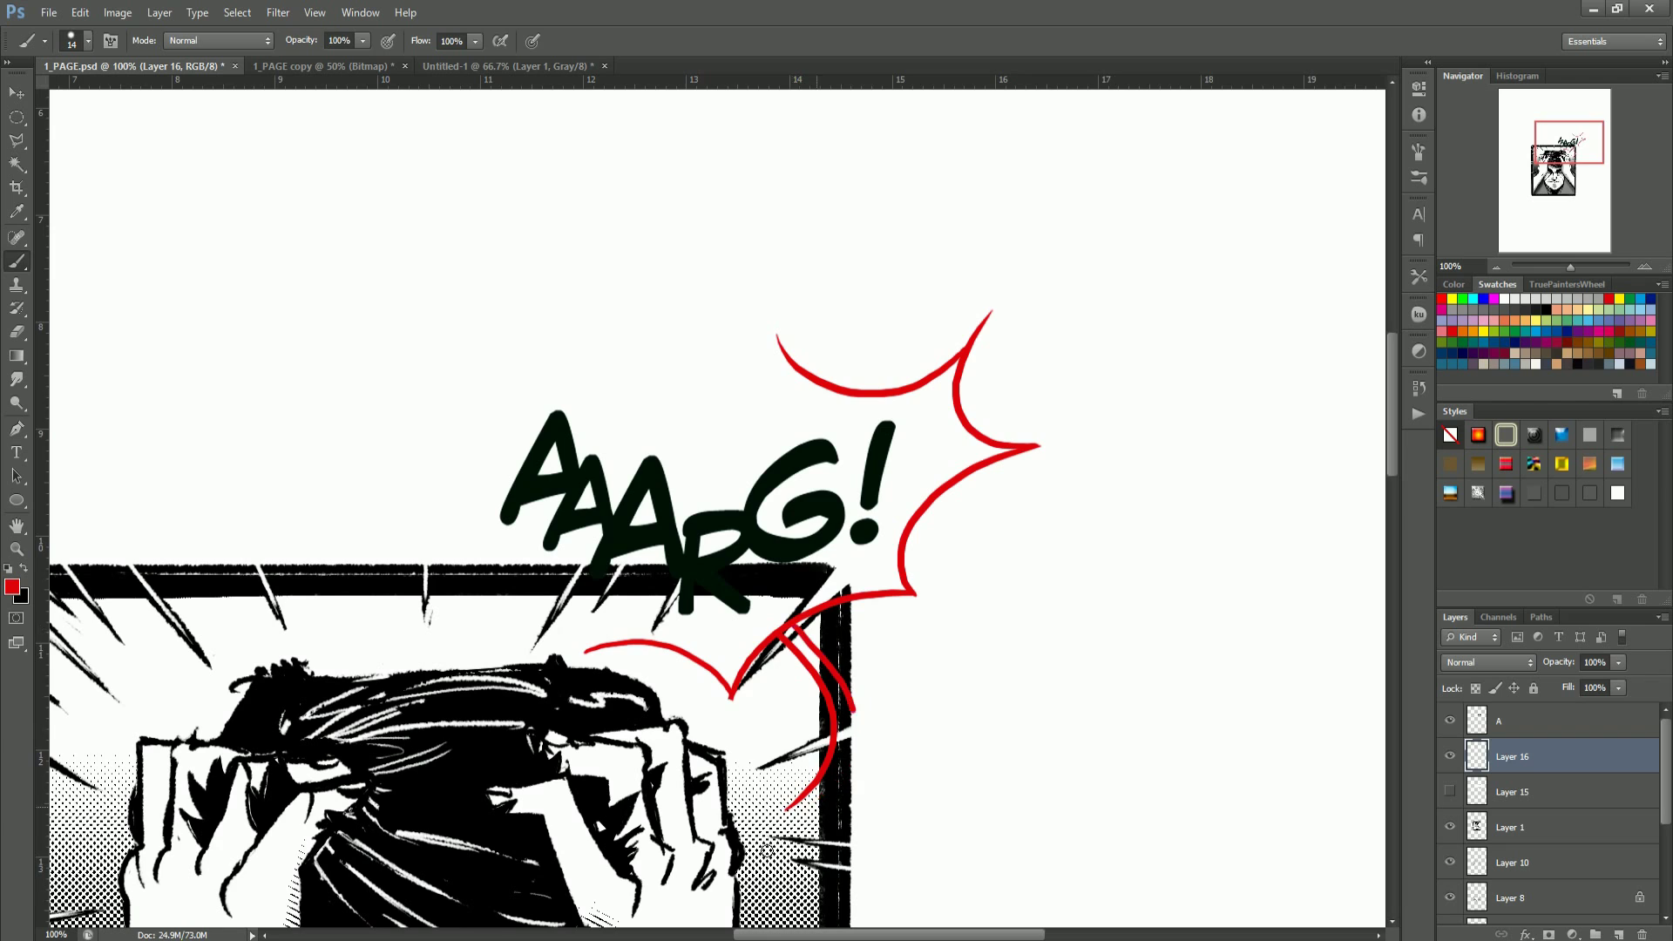
drag(792, 624, 788, 830)
alt+click(889, 677)
alt+click(889, 676)
ctrl+click(857, 636)
ctrl+click(858, 636)
key(ctrl+s)
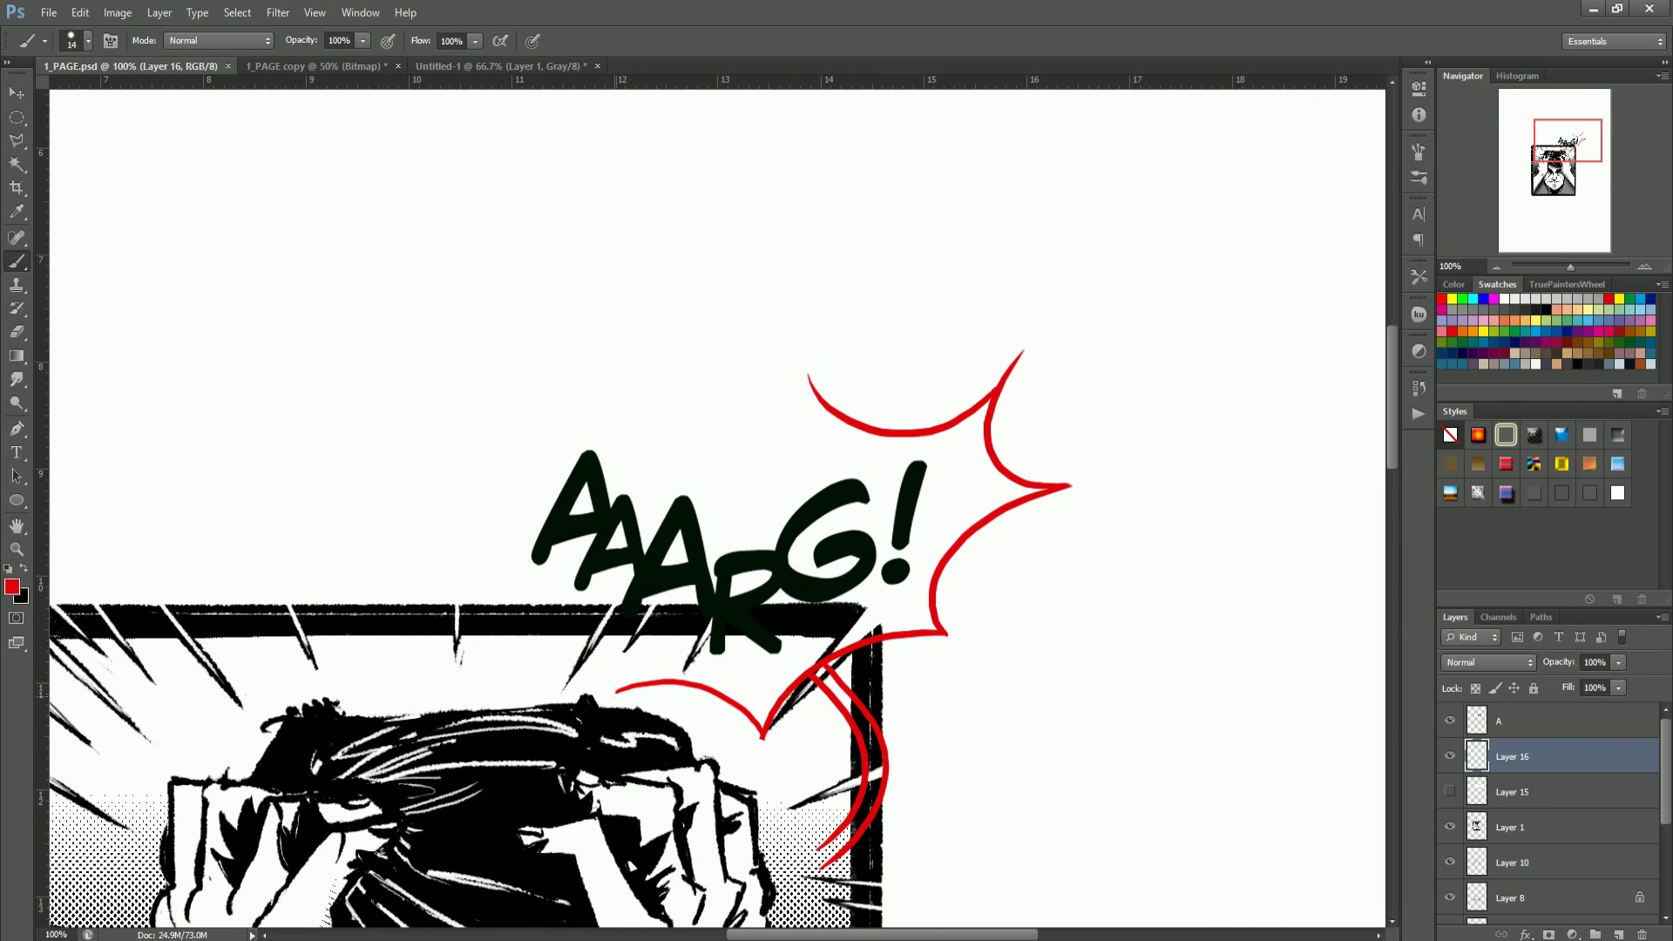
Step: Complete the red spiky outline around the upper and left sides of AAARG! and save the page
key(ctrl+z)
drag(615, 692, 464, 661)
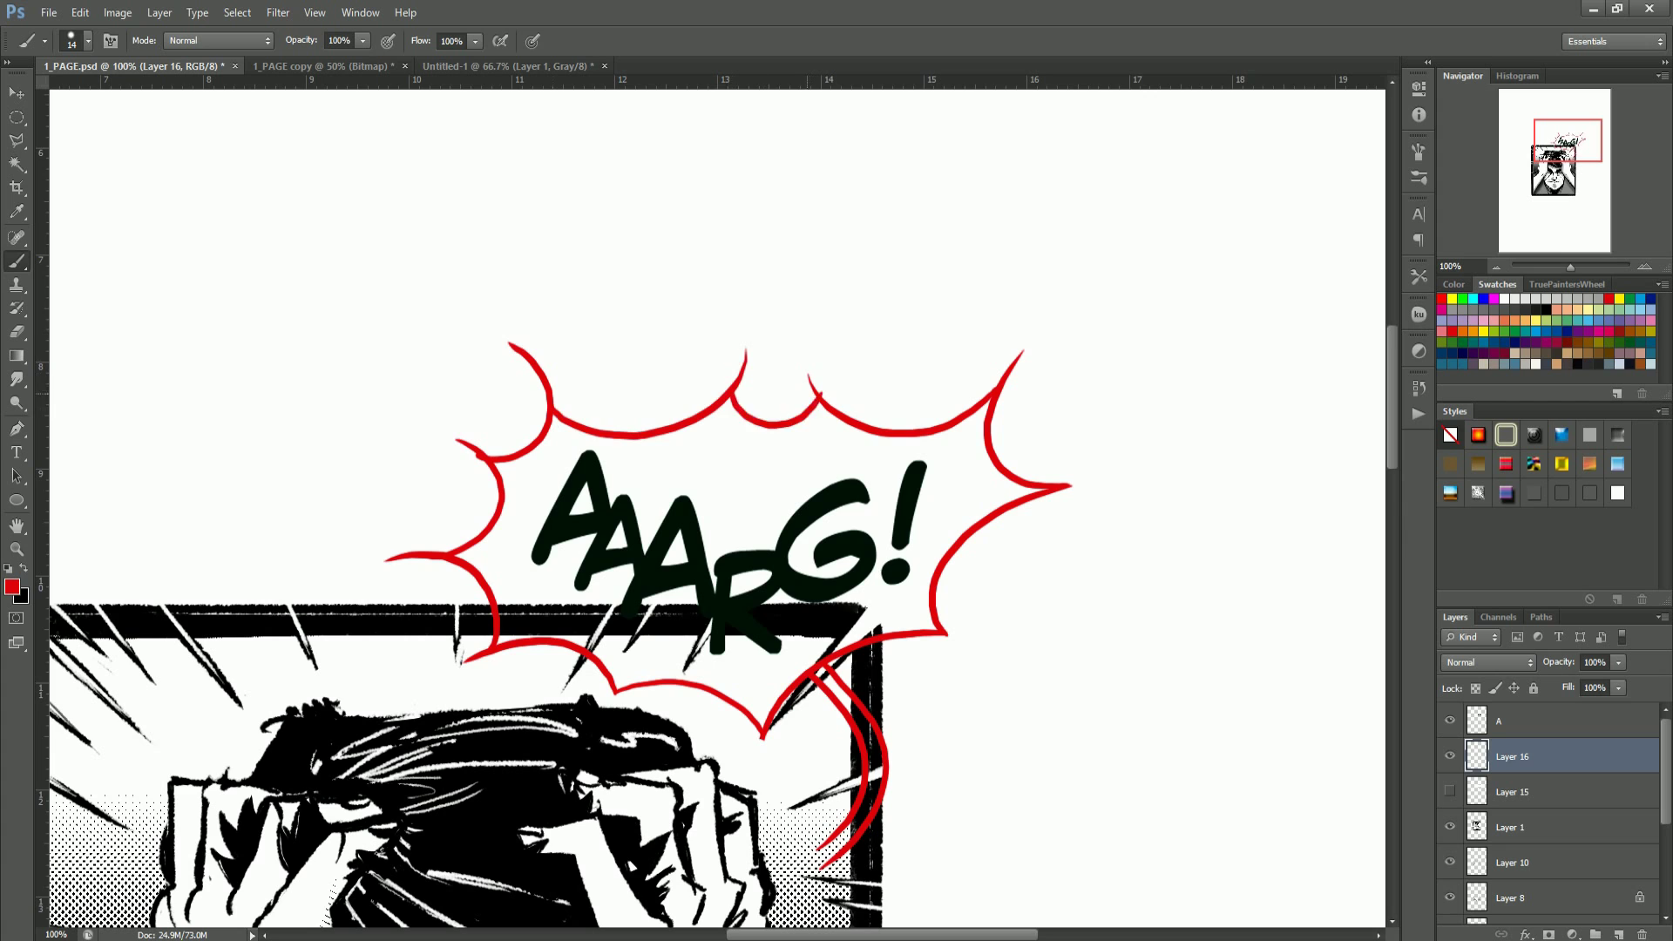
alt+click(790, 420)
alt+click(790, 420)
alt+click(791, 421)
ctrl+click(800, 373)
ctrl+click(799, 373)
ctrl+click(859, 291)
key(ctrl+s)
Step: Warp the red burst outline so its upper and left sides fit more closely around AAARG!
key(ctrl+t)
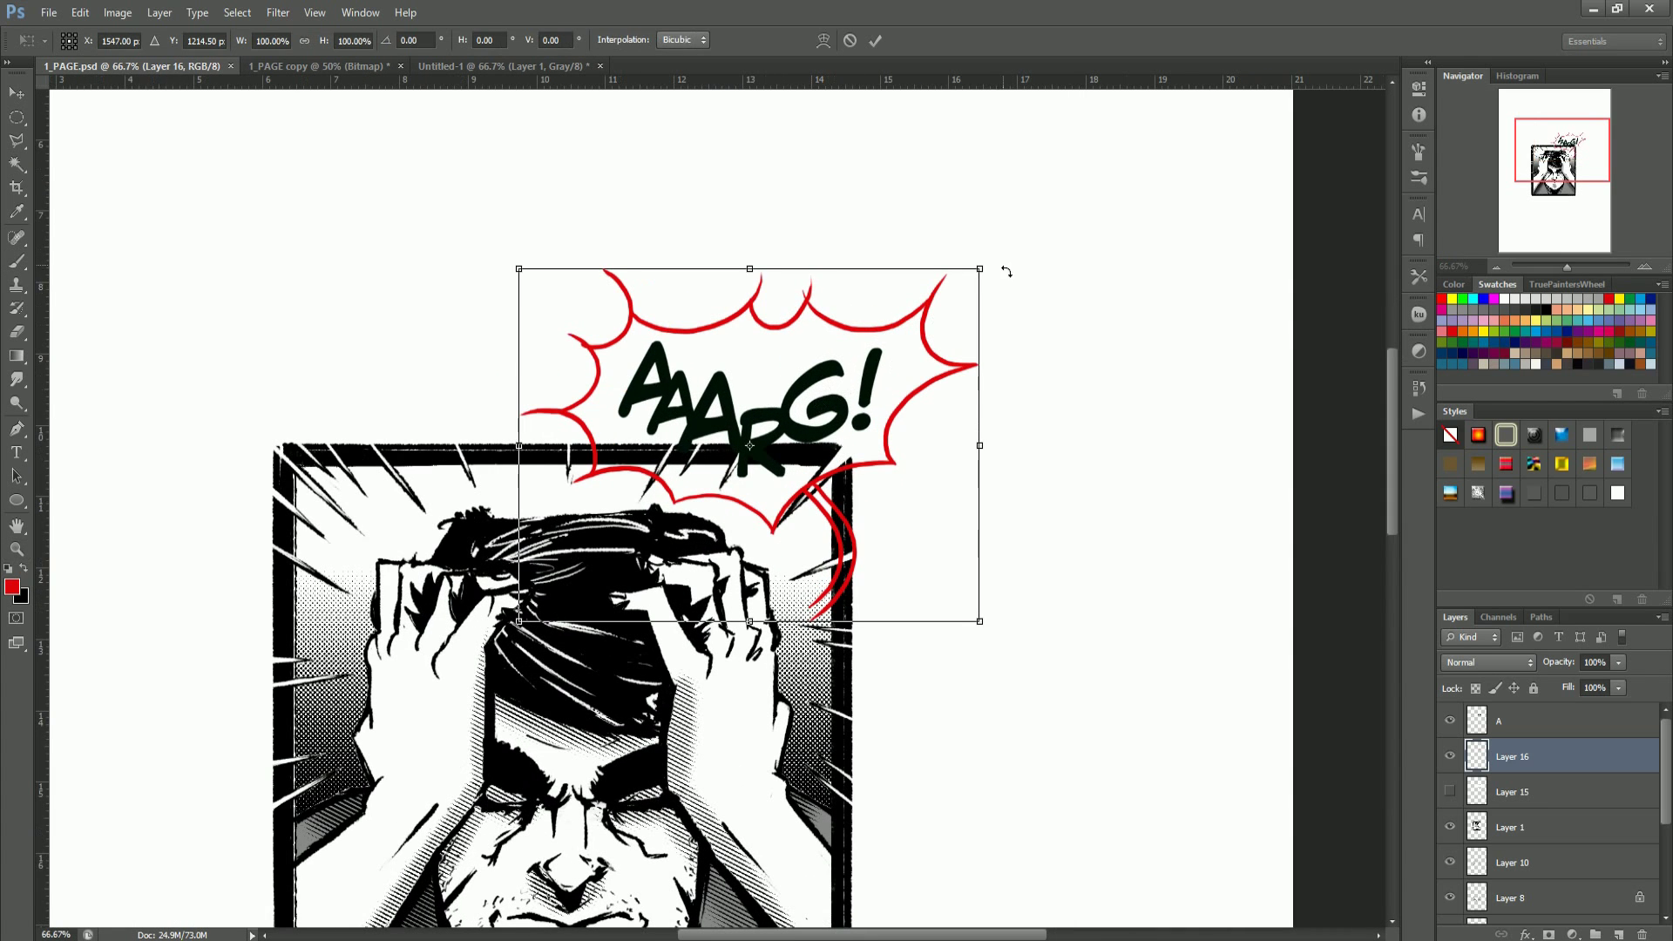
click(823, 41)
drag(749, 342, 742, 275)
drag(533, 417, 570, 393)
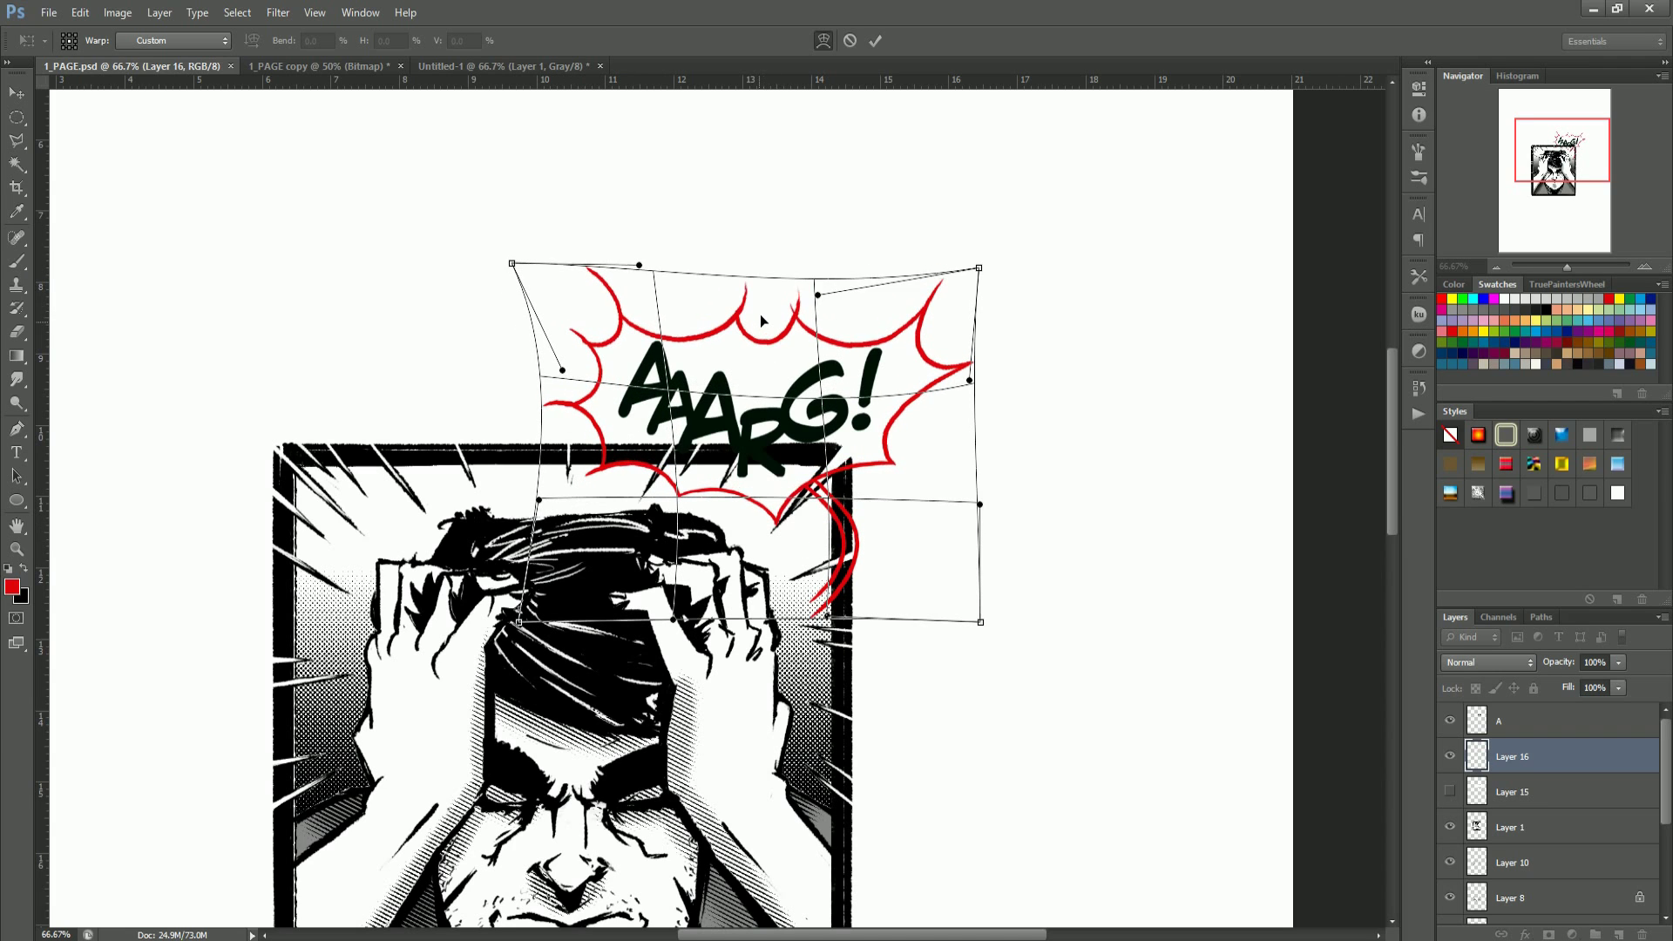
key(Return)
Step: Erase the overshooting line ends at the red outline's spikes and save the page
key(z)
click(790, 304)
key(e)
drag(699, 240, 700, 263)
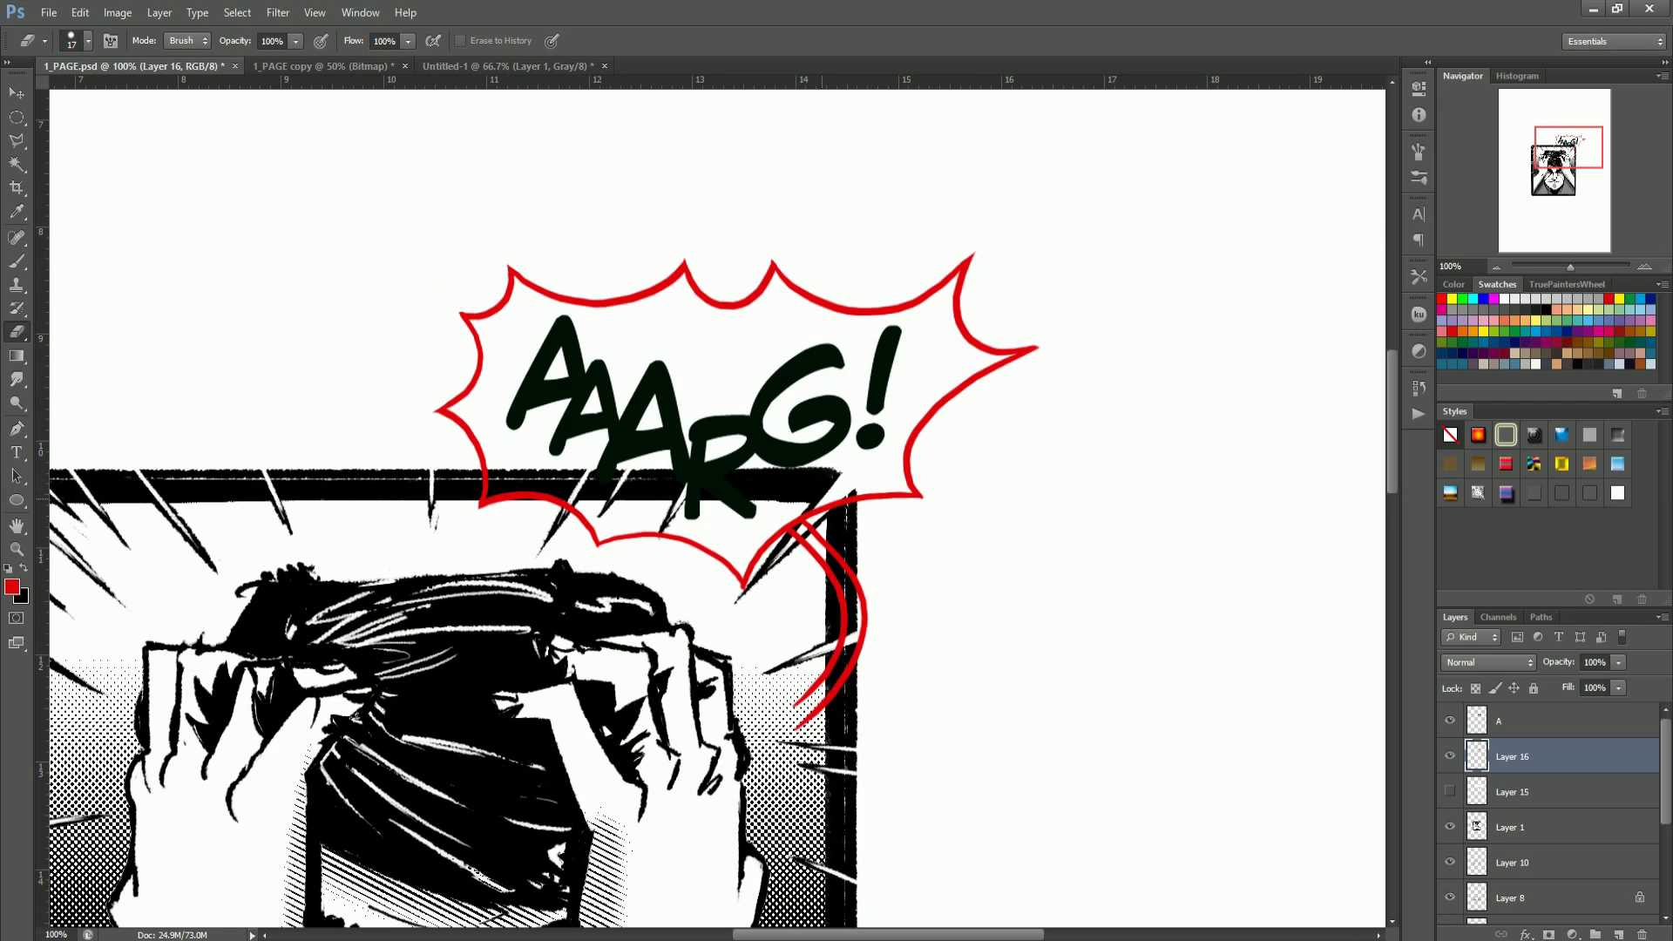
key(z)
alt+click(808, 357)
key(ctrl+s)
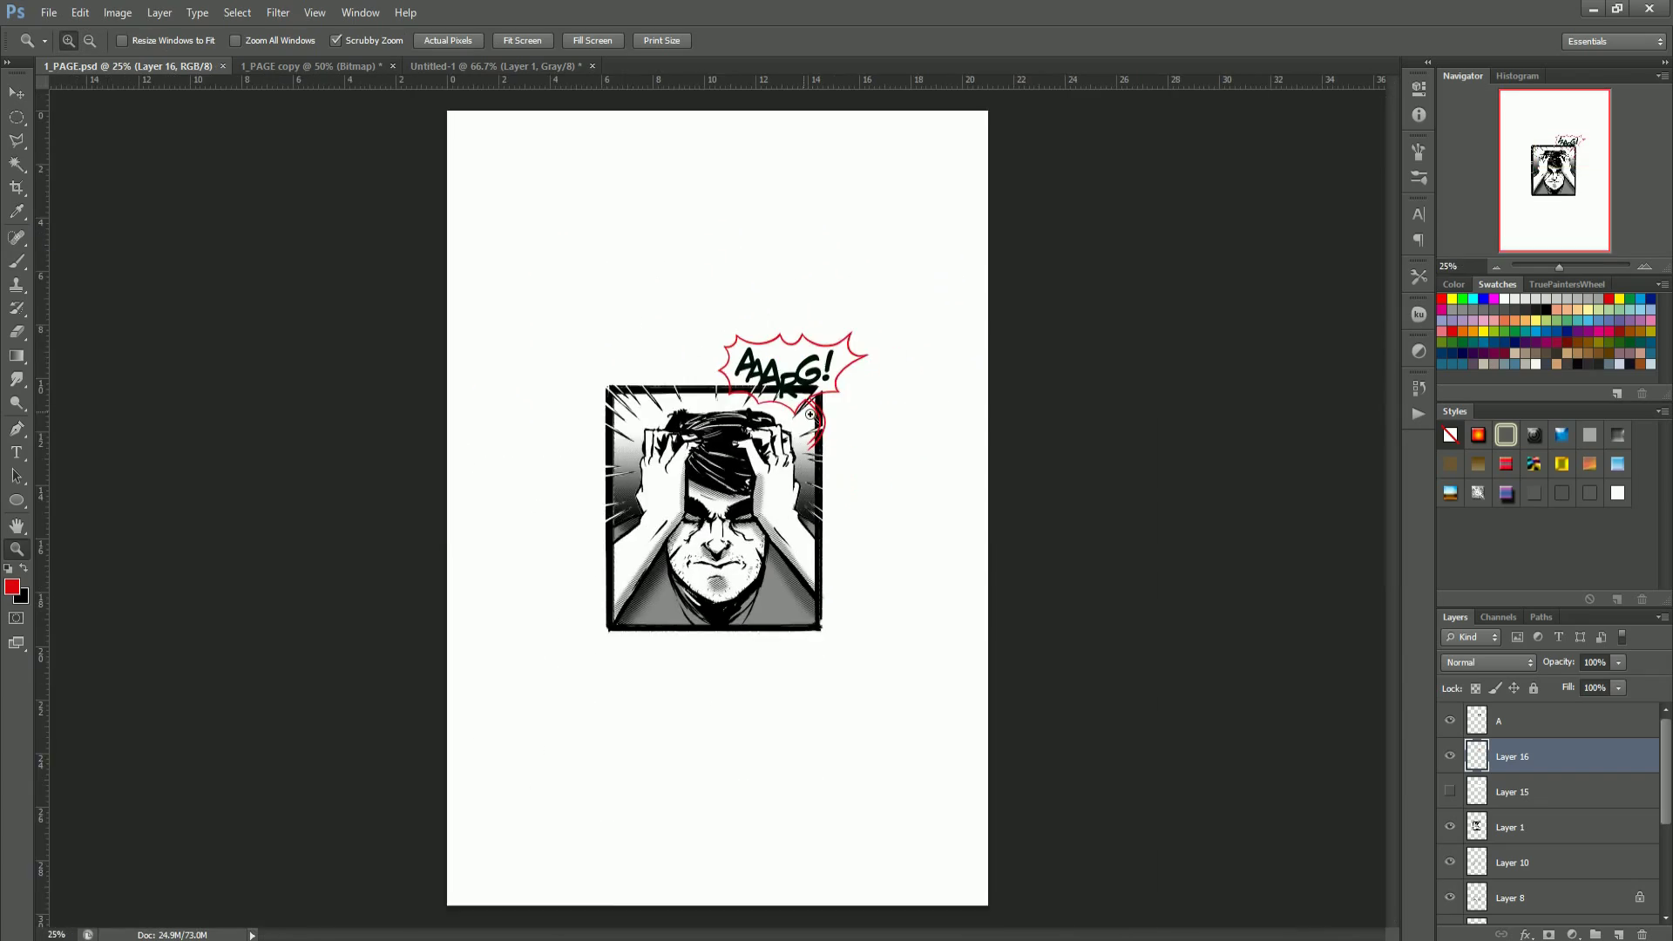
Step: Close the open end of the red balloon tail with a brush stroke
key(z)
click(821, 387)
click(799, 392)
key(b)
key(z)
alt+click(767, 767)
alt+click(771, 706)
click(776, 684)
Step: Select the burst balloon's interior with the Magic Wand and look through the selection commands
key(w)
click(732, 601)
click(236, 12)
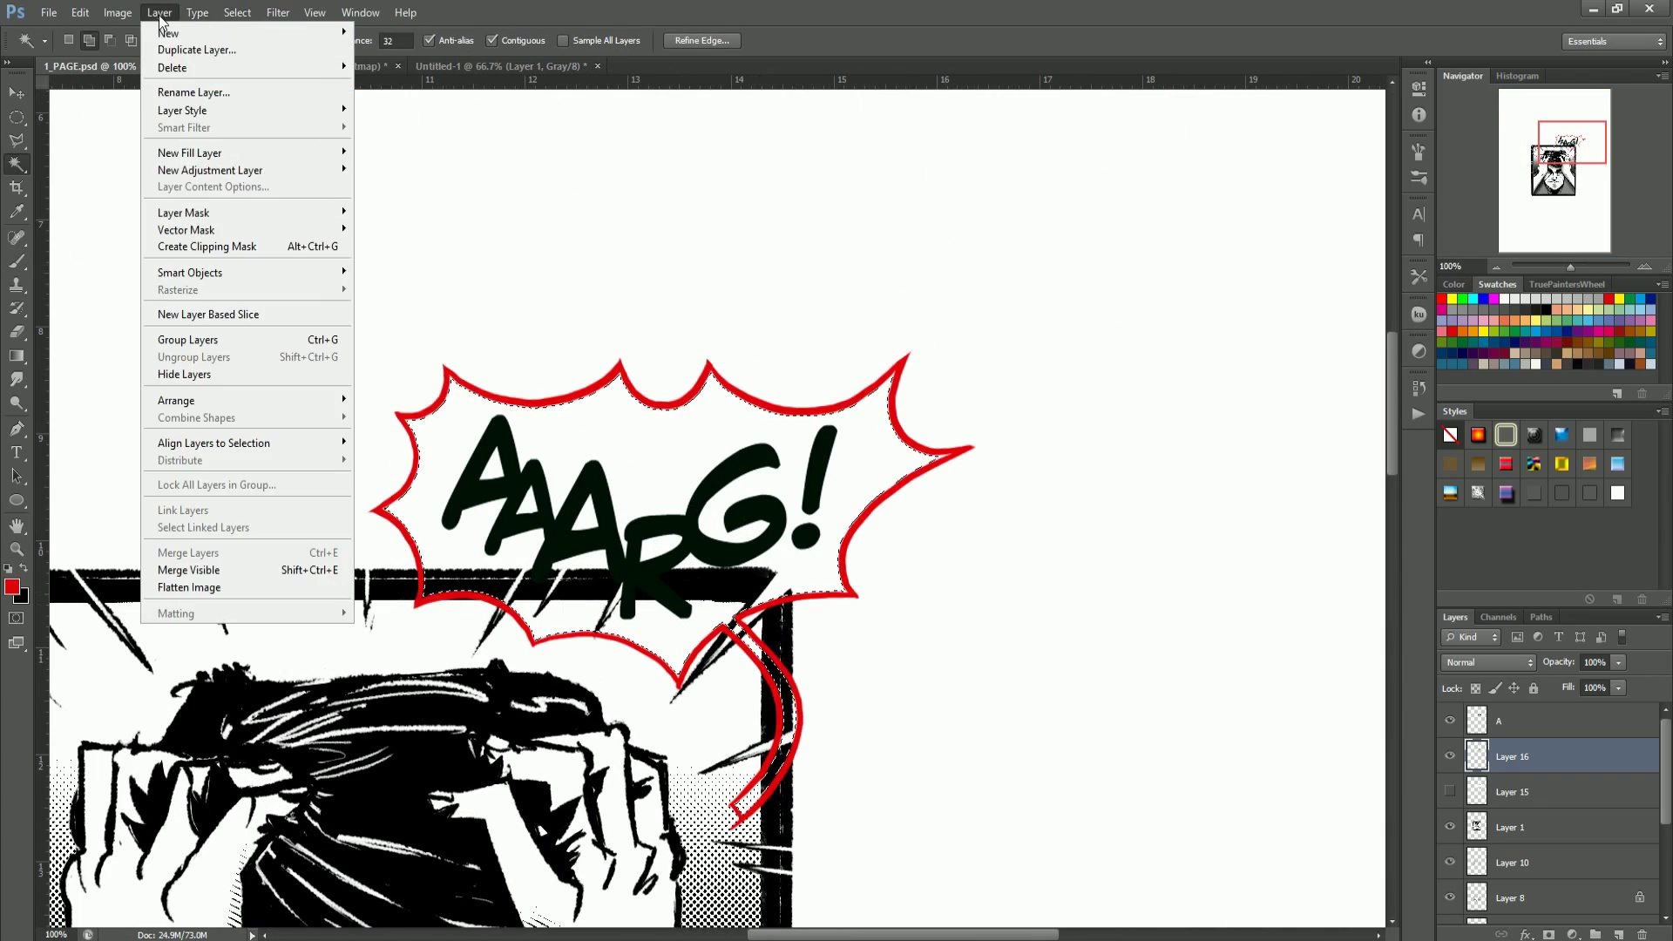
mouse_move(122, 14)
mouse_move(237, 13)
mouse_move(262, 209)
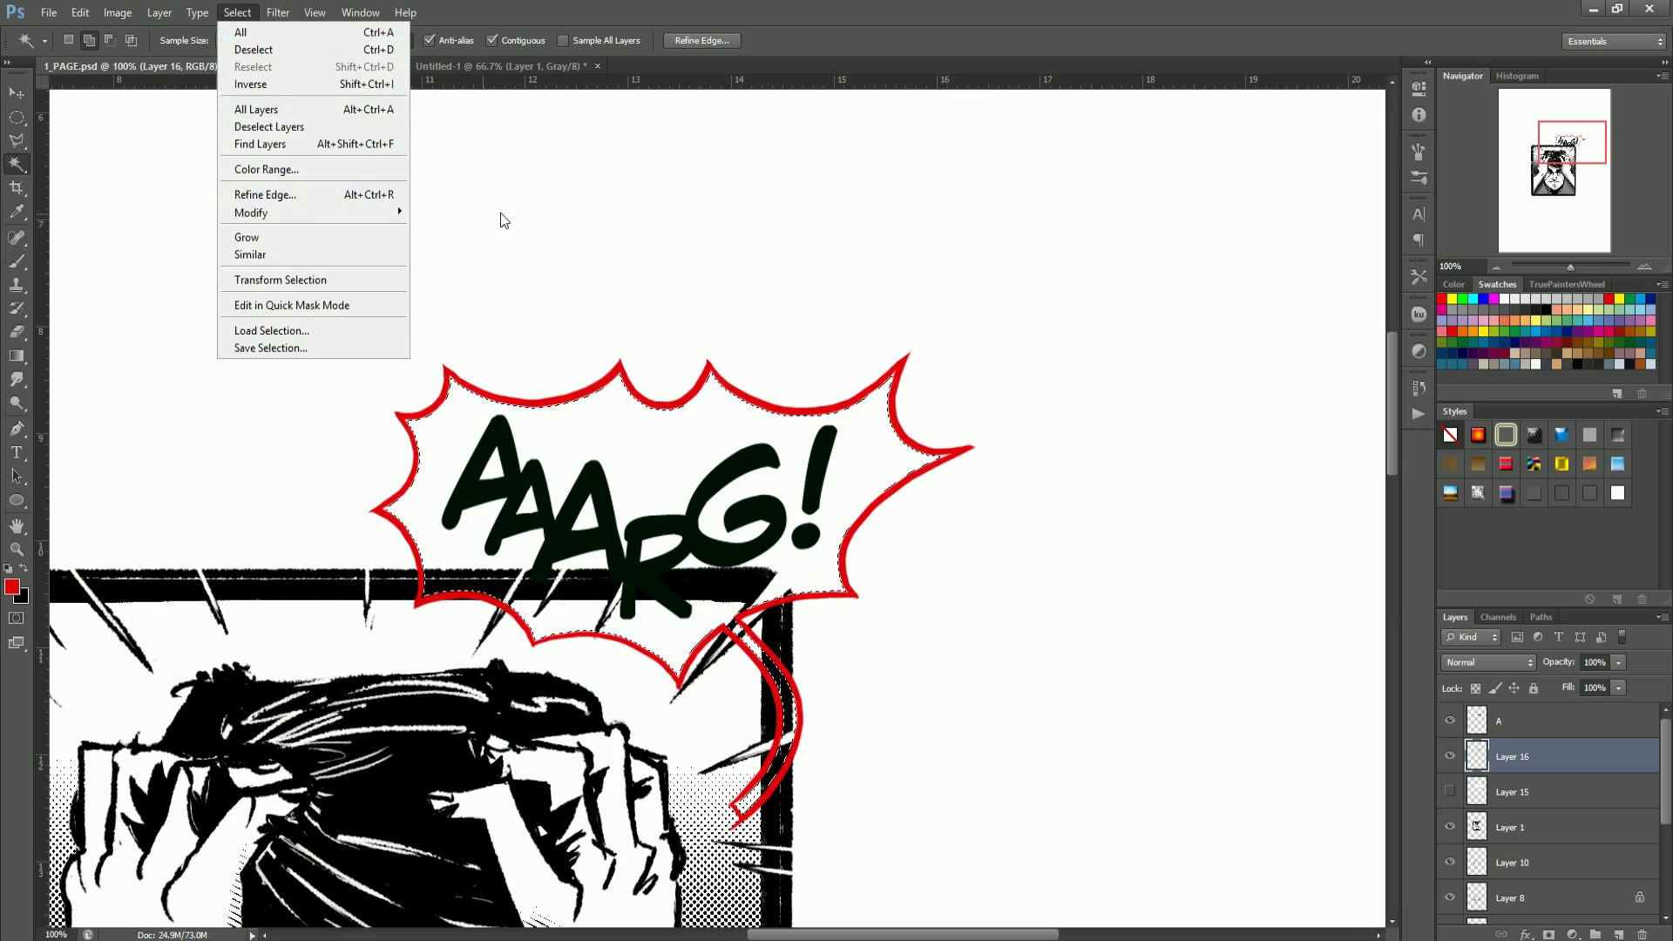
click(449, 246)
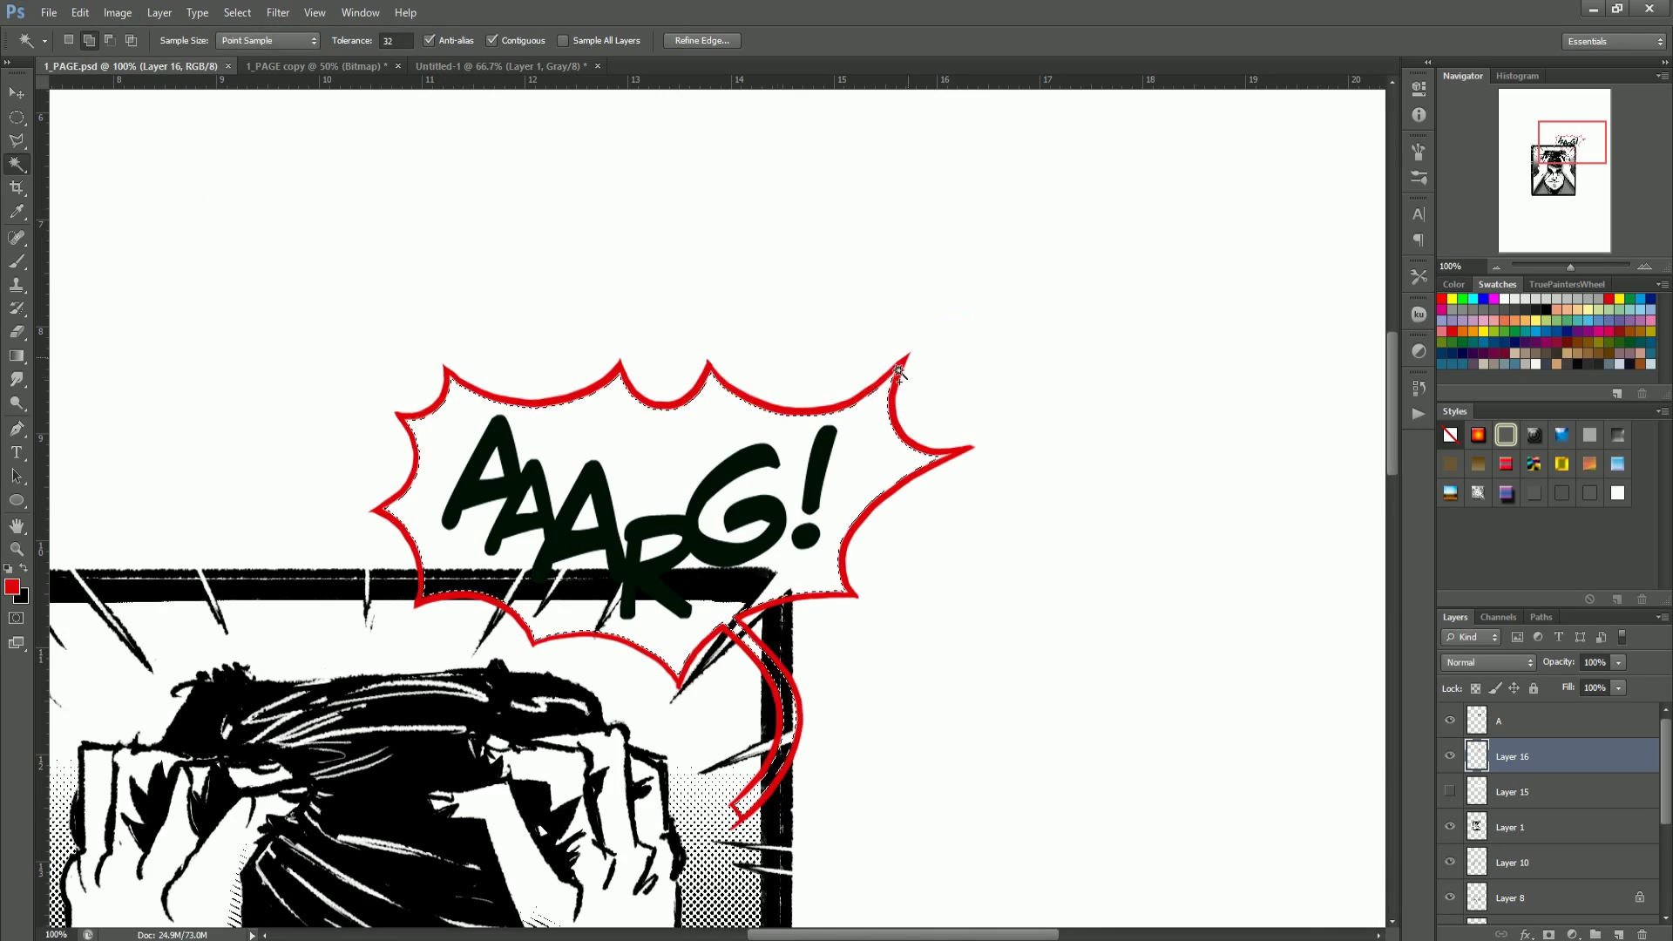
Step: Select the area outside the red outline with the Magic Wand, inspect the edge at the spikes, and deselect
click(923, 360)
key(z)
click(603, 373)
click(621, 417)
click(626, 427)
key(ctrl+z)
key(ctrl+z)
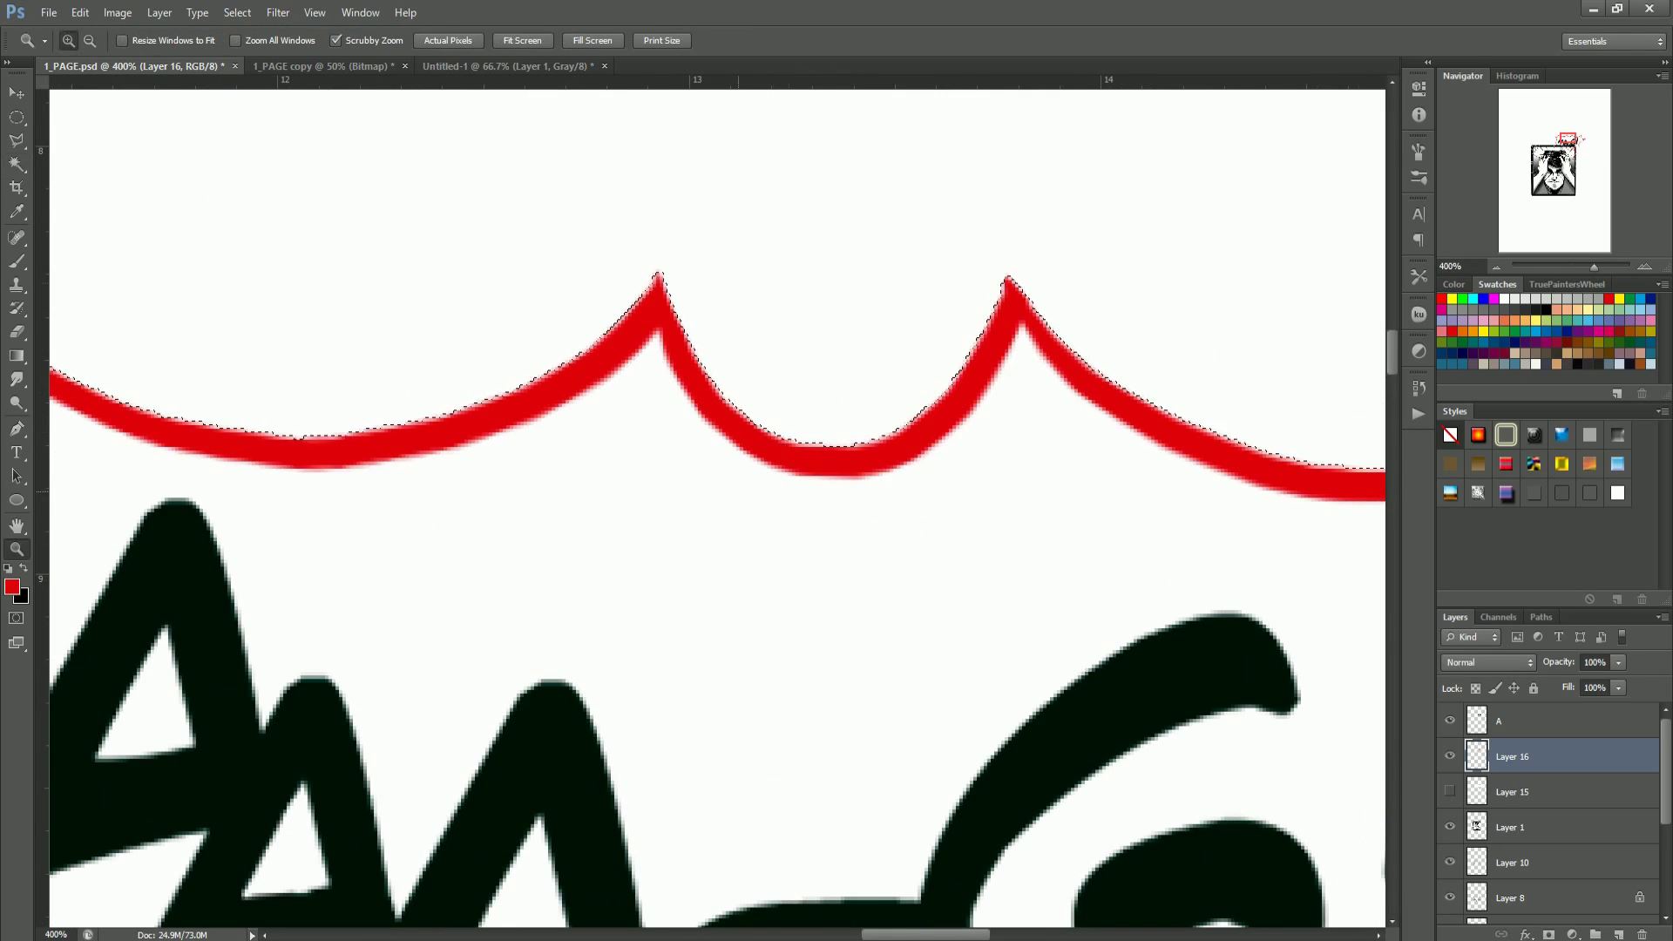
alt+click(755, 497)
alt+click(754, 497)
alt+click(755, 496)
alt+click(755, 497)
ctrl+click(814, 779)
ctrl+click(814, 779)
ctrl+click(814, 779)
key(ctrl+d)
Step: Select the inside of the burst outline and tail with the Magic Wand, fill it with red, and deselect
key(e)
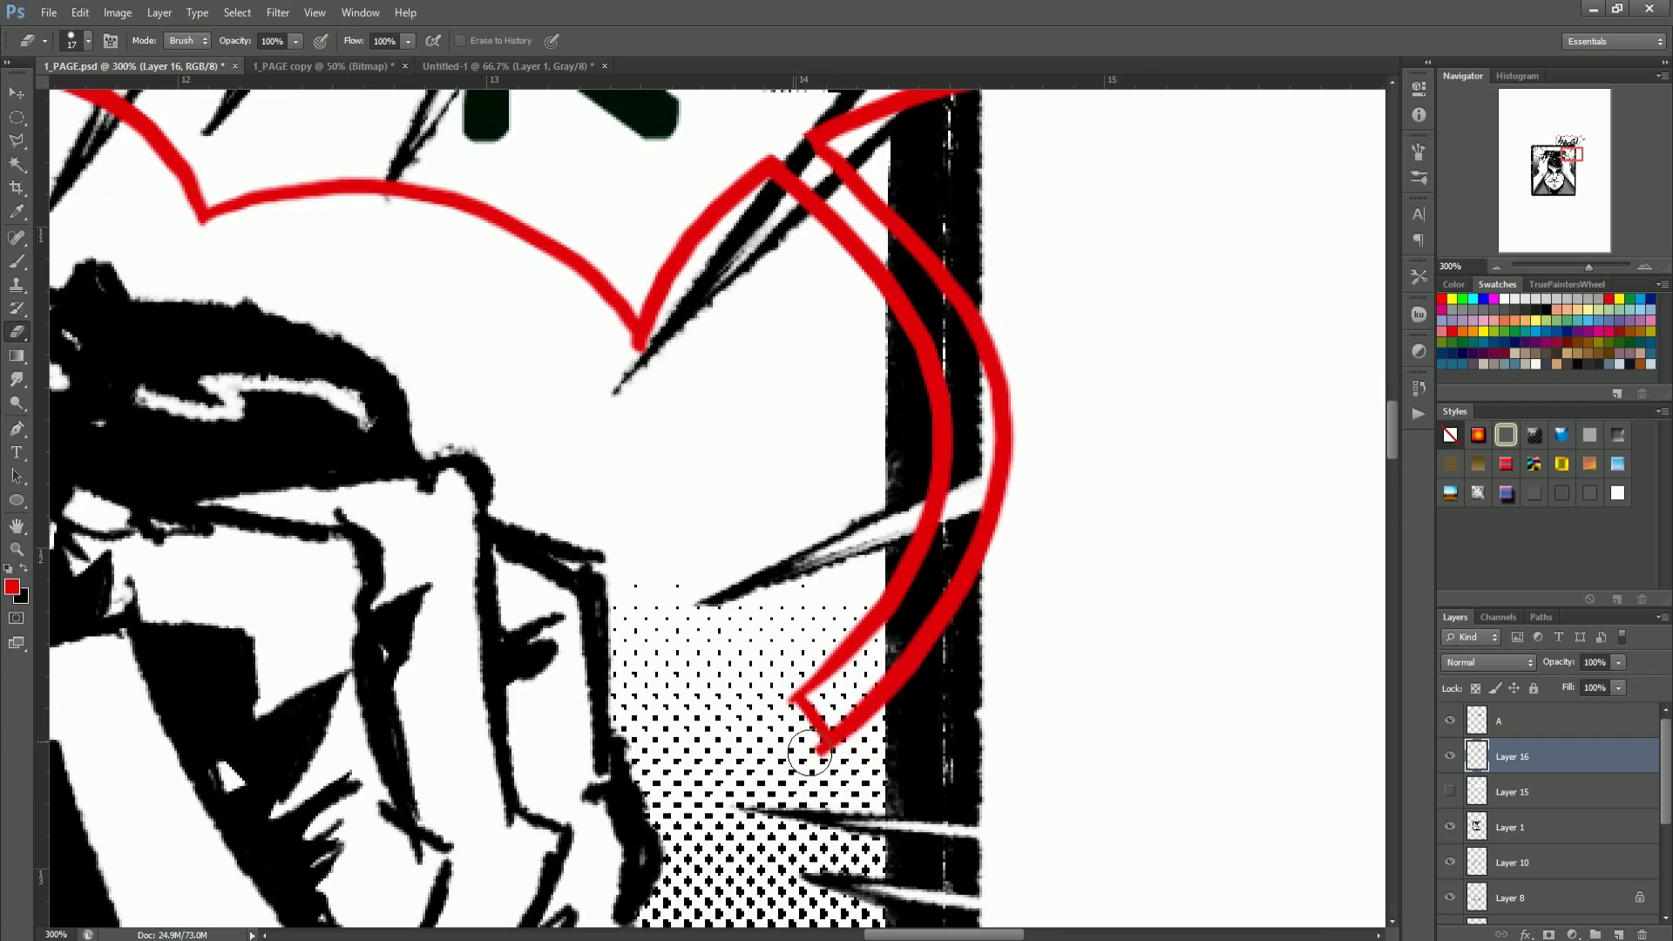
key(w)
click(937, 430)
key(alt+BackSpace)
key(b)
scroll(842, 444, down, 4)
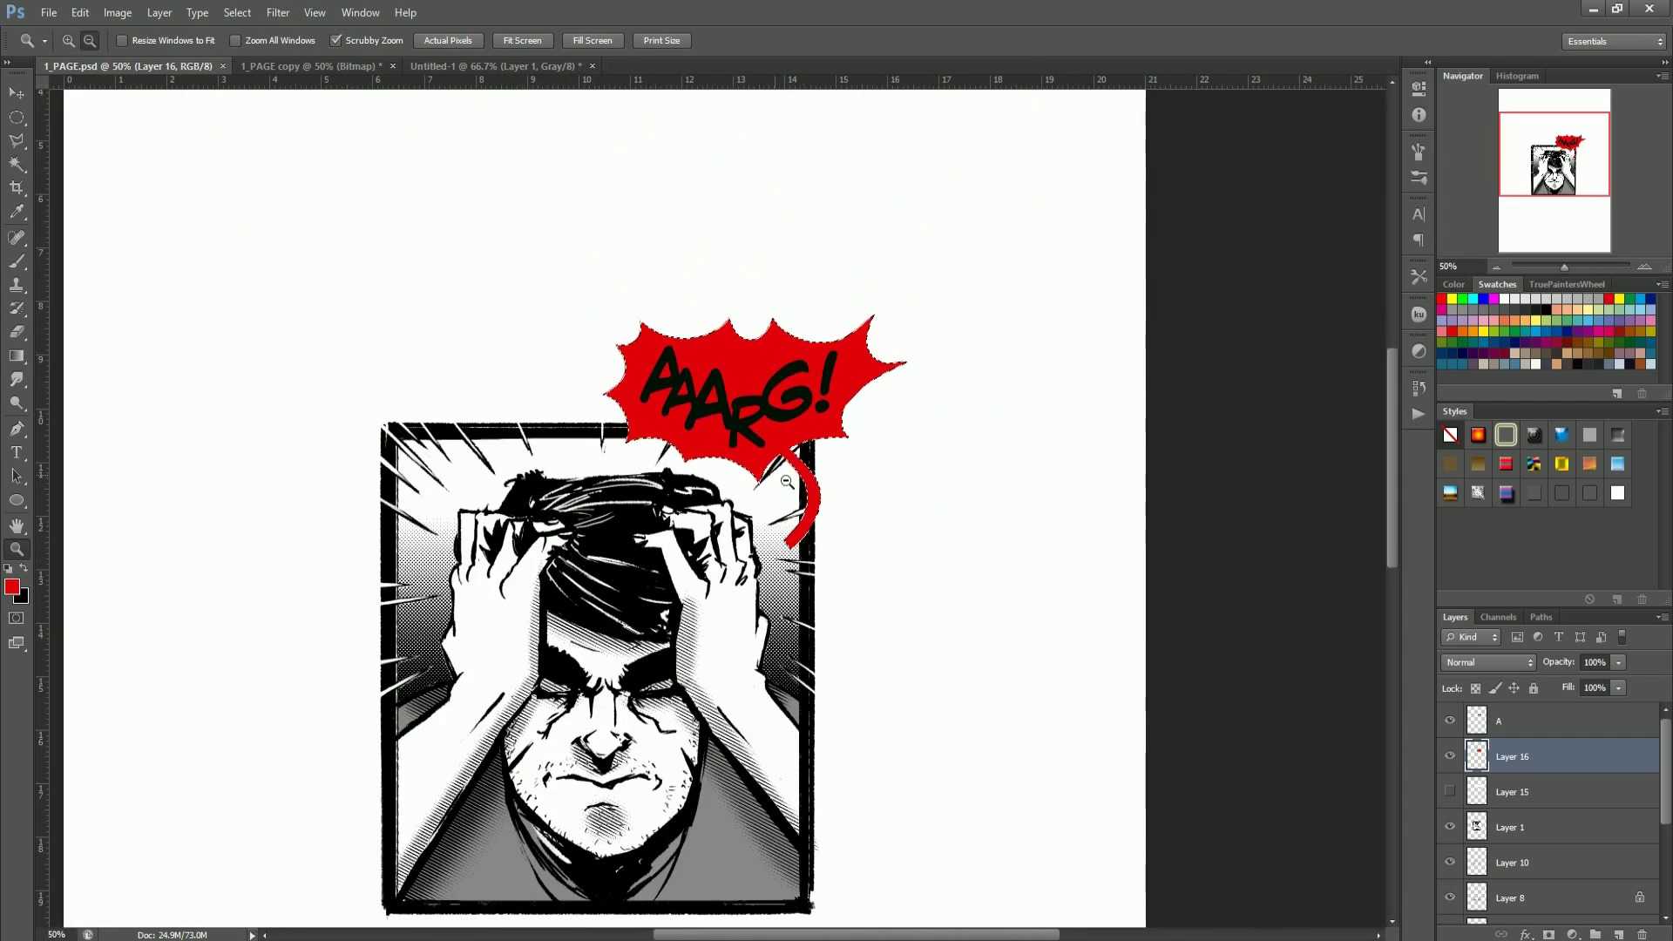
scroll(842, 443, up, 4)
key(ctrl+d)
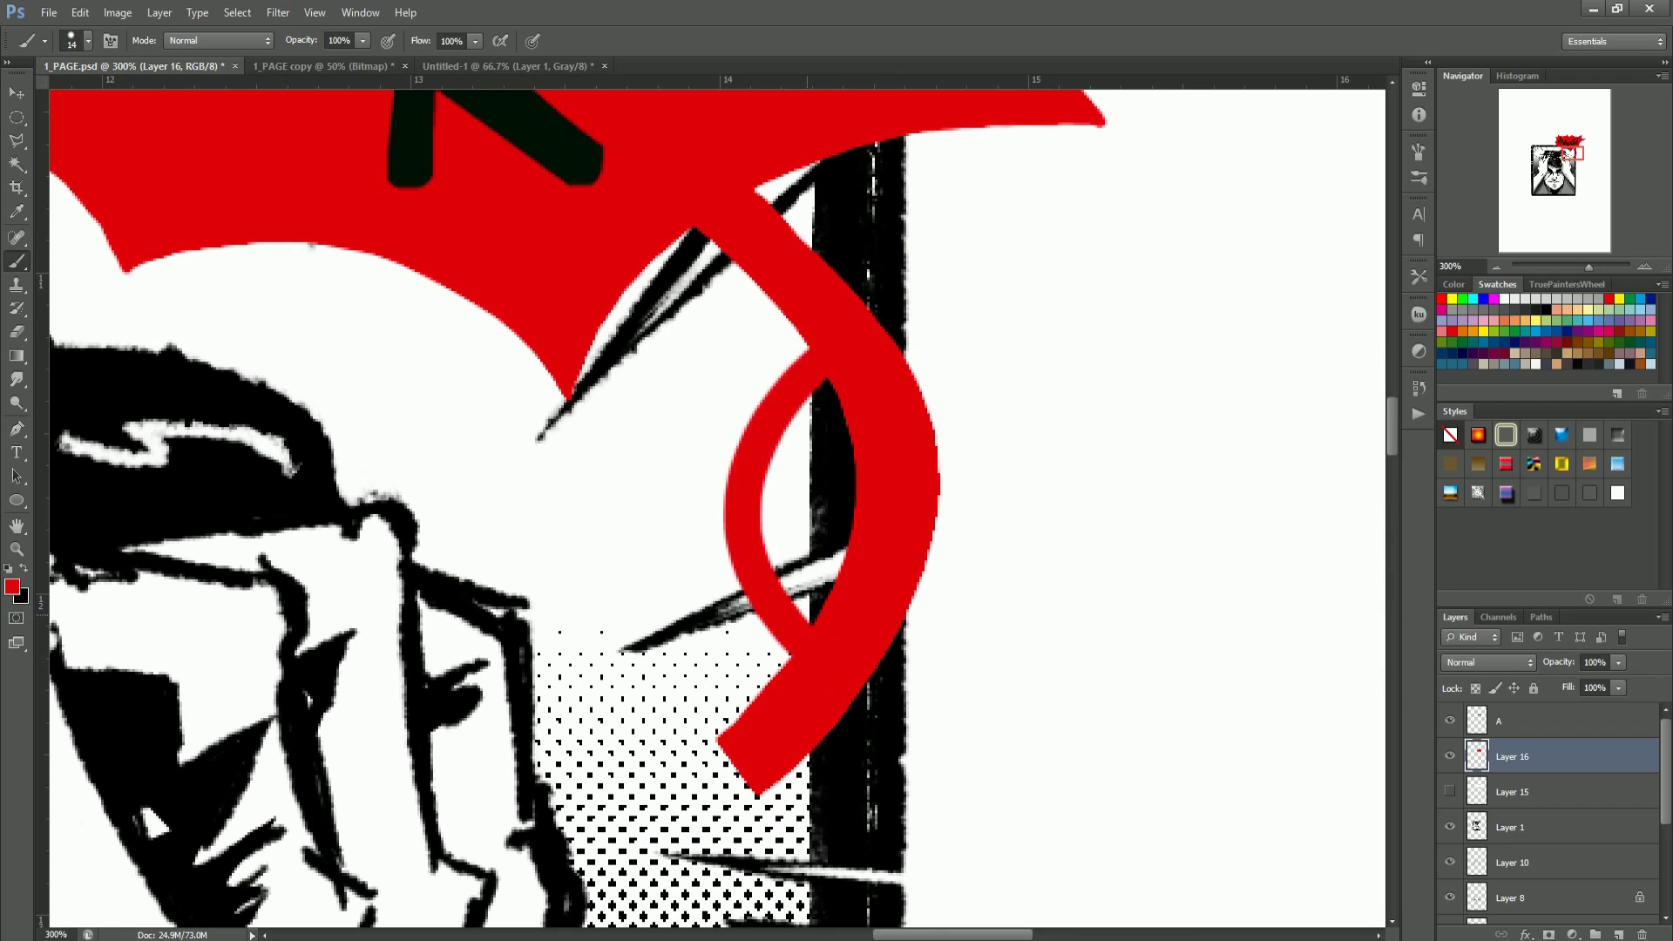
Step: Paint a red stroke bending the tail in the opposite direction and erase the lower half of the old curve
drag(828, 383, 707, 608)
drag(828, 418, 739, 713)
key(ctrl+z)
drag(716, 621, 634, 713)
key(ctrl+z)
key(e)
mouse_move(920, 366)
mouse_down()
mouse_move(858, 432)
mouse_move(919, 444)
mouse_move(758, 766)
mouse_up()
alt+right_click(863, 501)
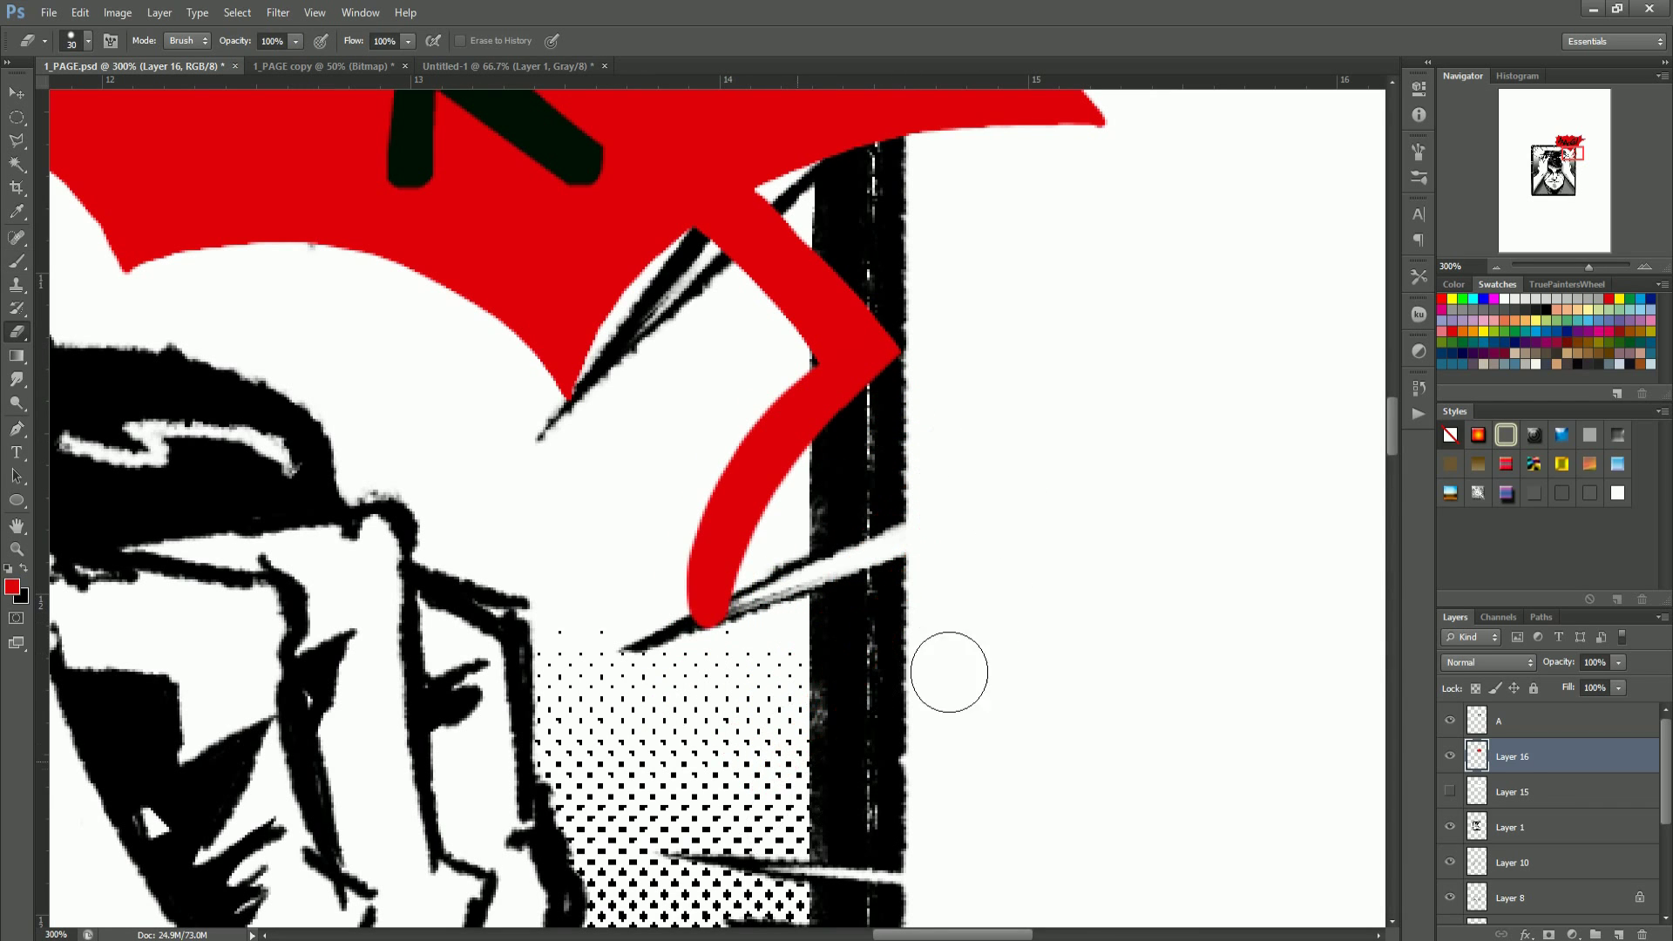
Step: Try several brush curves to lengthen the lower end of the balloon's red tail, undoing each one
drag(882, 654, 850, 702)
key(b)
drag(732, 532, 685, 729)
key(ctrl+z)
drag(746, 484, 659, 706)
key(ctrl+z)
drag(746, 449, 657, 724)
key(ctrl+z)
drag(717, 601, 643, 676)
key(ctrl+z)
Step: Lengthen the red tail with short brush strokes, trim its end to an angled tip with the eraser, and save
drag(709, 571, 690, 713)
drag(716, 632, 704, 727)
key(e)
drag(647, 704, 712, 767)
mouse_move(761, 614)
mouse_down()
mouse_move(583, 615)
mouse_move(732, 614)
mouse_up()
key(ctrl+s)
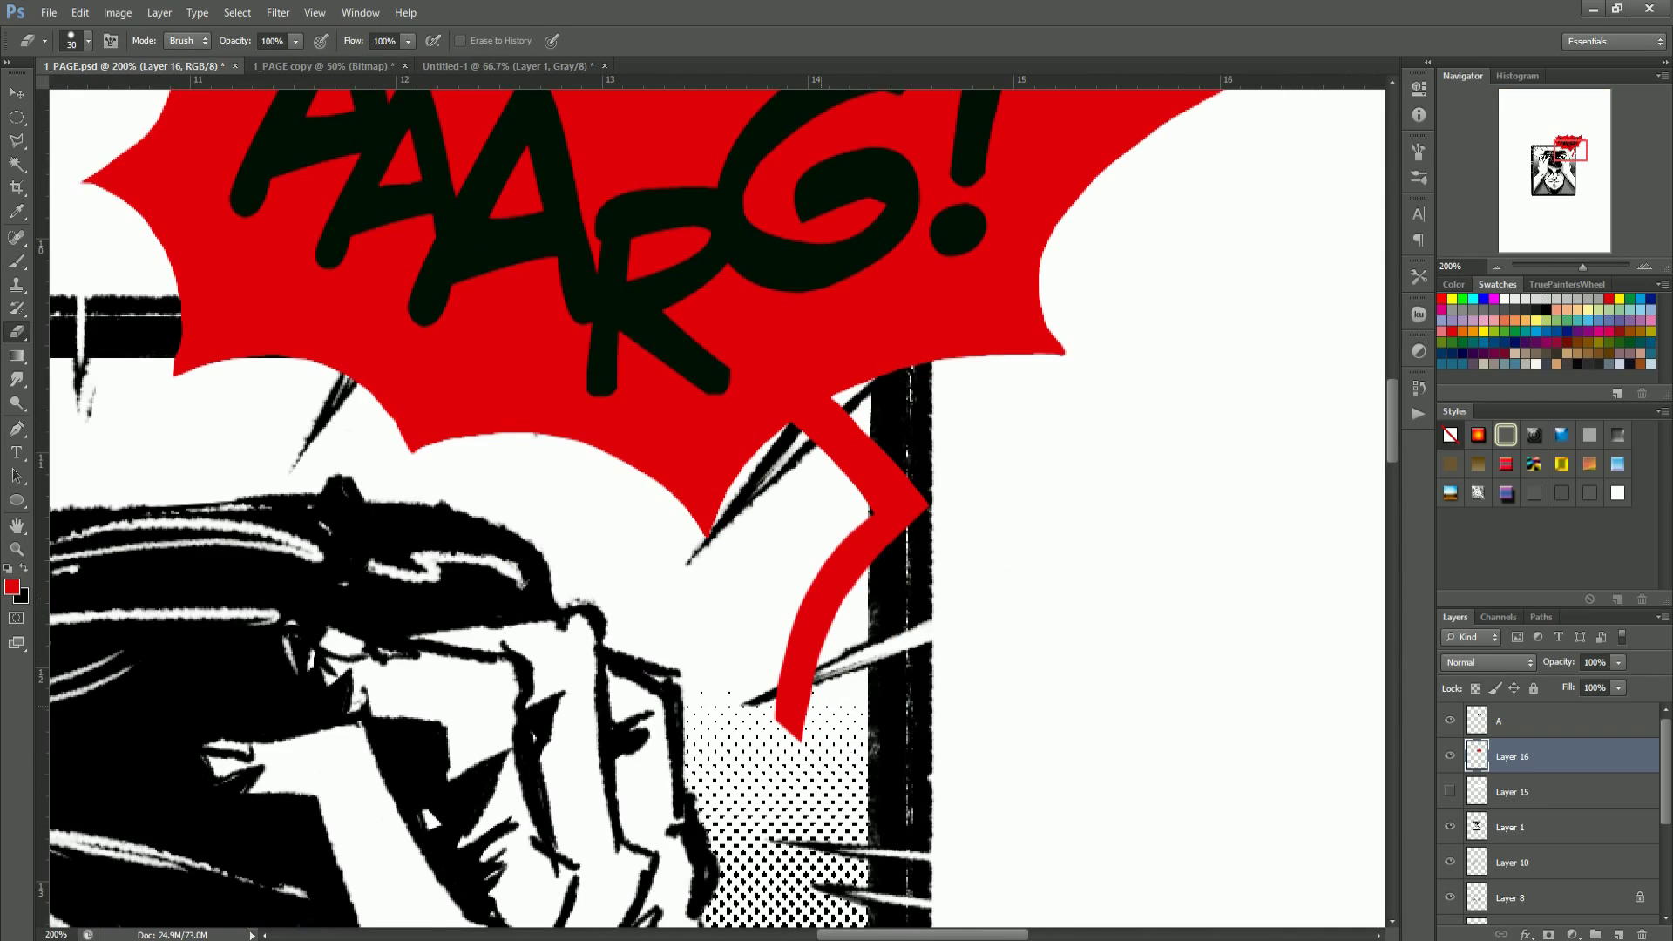
scroll(795, 549, down, 3)
scroll(795, 549, up, 3)
key(b)
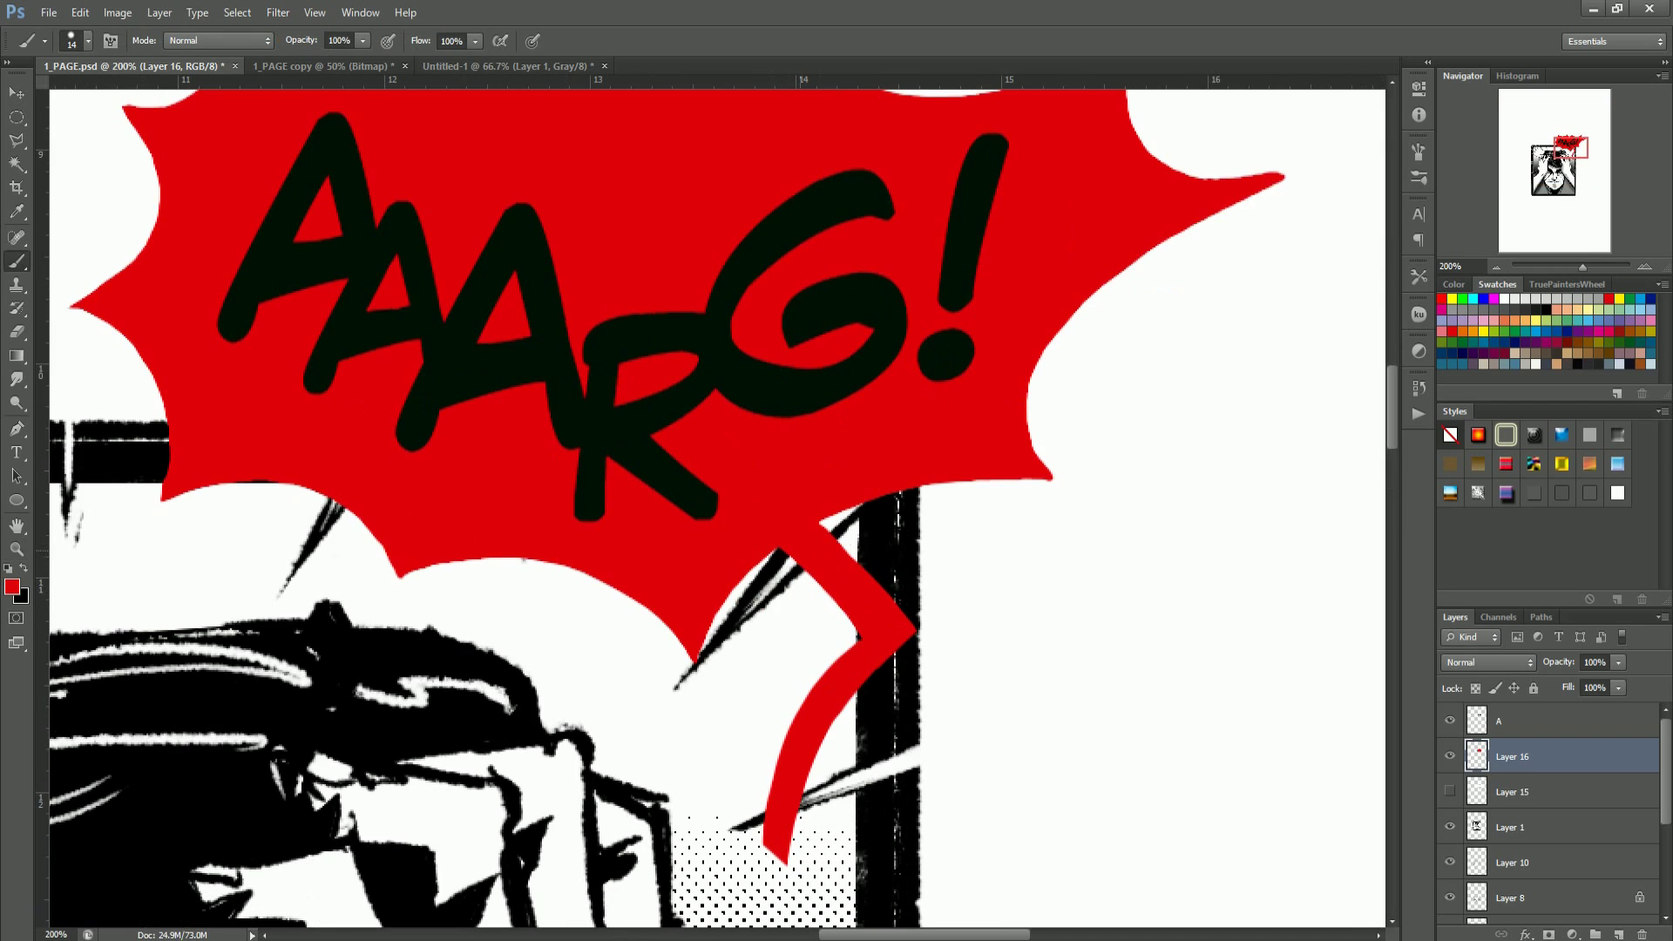
Step: Apply the white style with black outline to the balloon layer and set its stroke position to Inside
key(z)
drag(872, 567, 705, 566)
click(1618, 493)
click(851, 319)
scroll(876, 357, up, 4)
double_click(1601, 768)
click(828, 589)
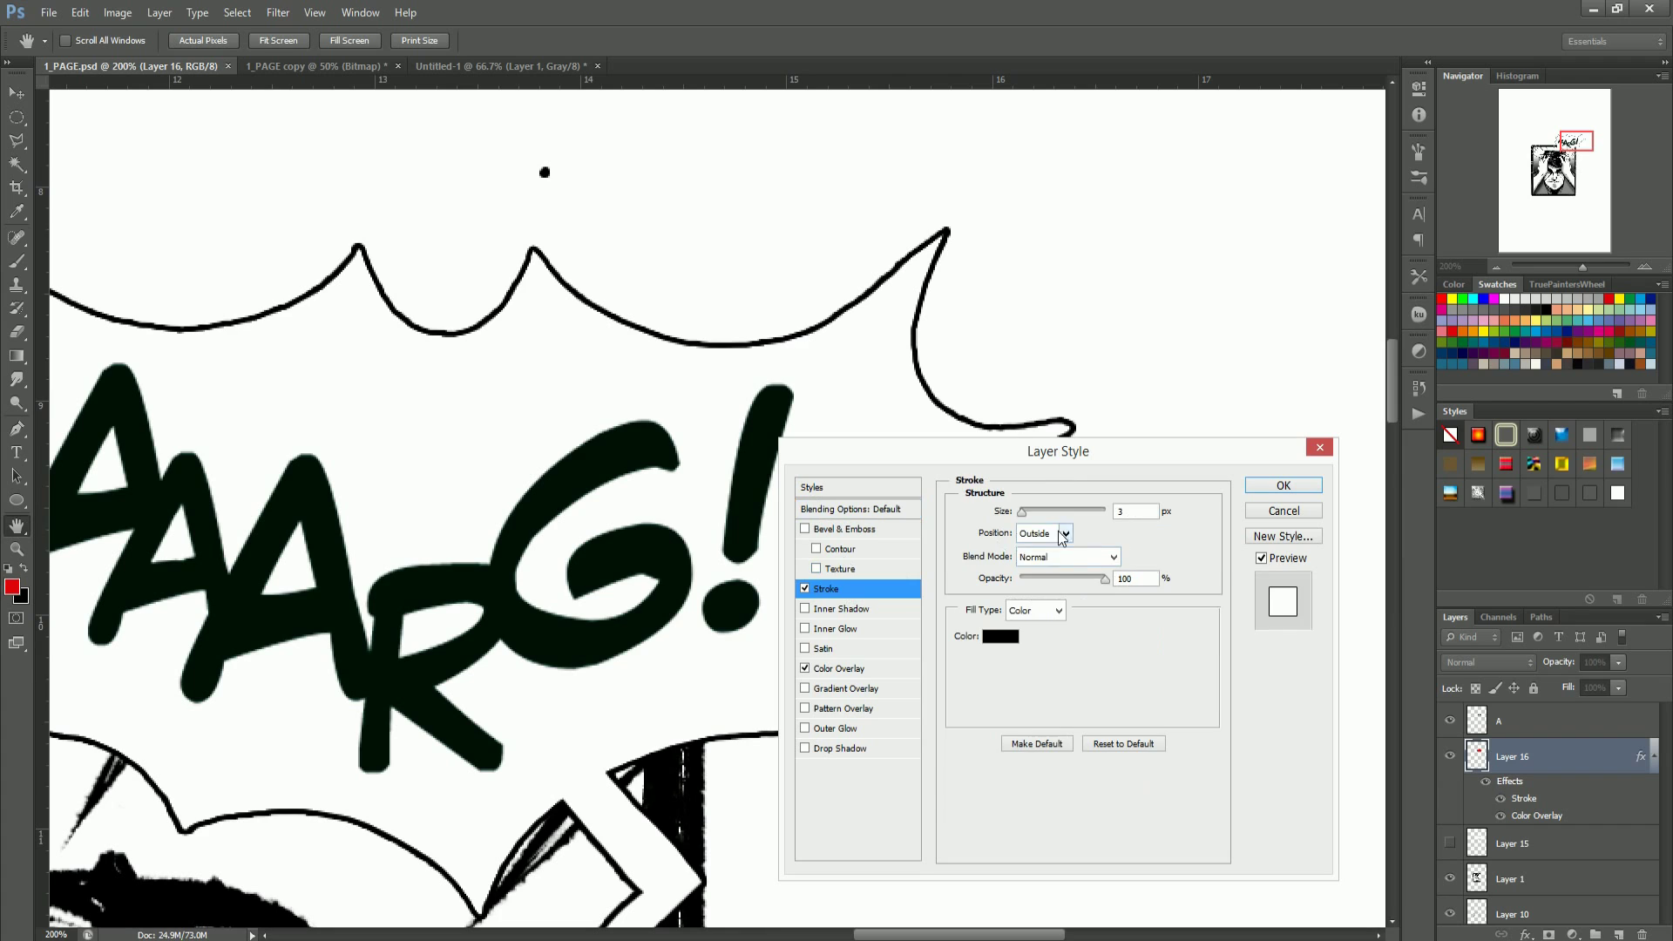
click(1044, 534)
click(1046, 567)
click(1284, 485)
Step: Paint an extension on the end of the tail, trim its edges with the eraser, and save the document
key(z)
drag(793, 636, 662, 637)
drag(771, 433, 915, 433)
key(b)
mouse_move(766, 397)
mouse_down()
mouse_move(723, 425)
mouse_move(734, 442)
mouse_up()
key(e)
alt+right_click(818, 406)
drag(815, 402, 769, 488)
drag(797, 396, 751, 457)
key(z)
mouse_move(859, 485)
mouse_down()
mouse_move(750, 485)
mouse_move(777, 462)
mouse_up()
key(ctrl+s)
scroll(778, 461, up, 3)
Step: Rasterize the layer style of Layer 16 and touch up the tail's tip with a colour sampled from inside it
right_click(1517, 758)
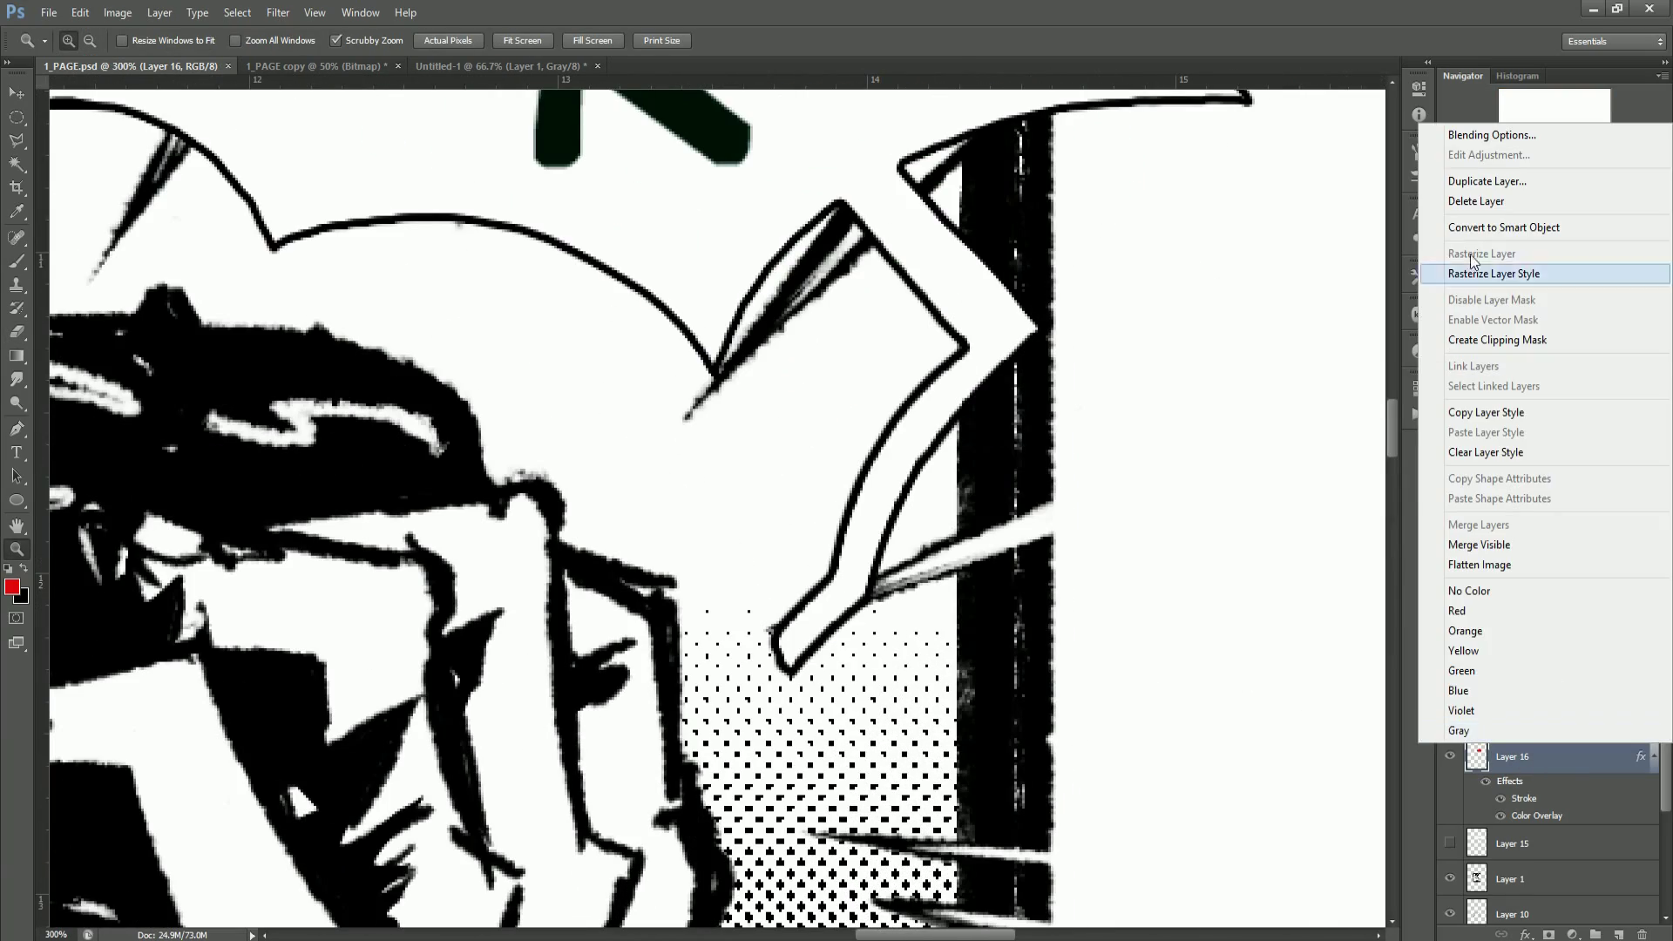
click(1507, 277)
key(e)
key(b)
alt+click(804, 621)
drag(775, 633, 790, 669)
key(e)
key(z)
alt+click(871, 651)
alt+click(872, 652)
scroll(891, 716, down, 3)
scroll(790, 493, up, 4)
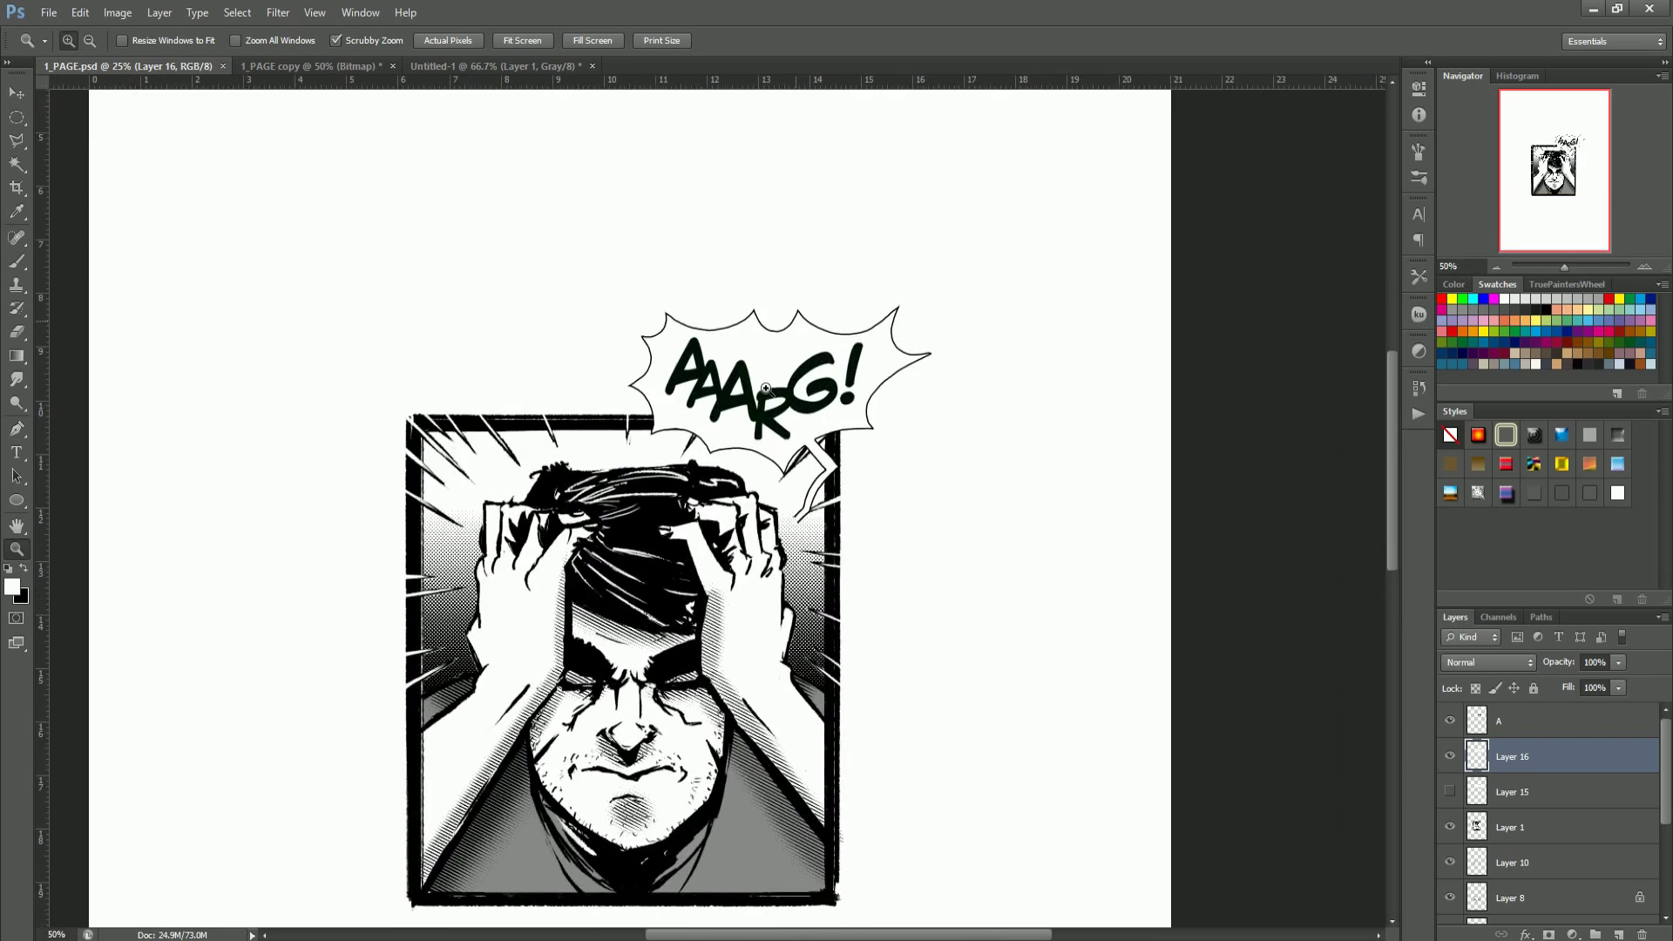
Step: Free-transform the balloon in Warp mode to adjust its shape slightly around the lettering, then save
click(1618, 493)
key(ctrl+z)
key(ctrl+t)
click(822, 40)
drag(1120, 200, 1086, 201)
drag(558, 475, 575, 470)
drag(858, 610, 843, 607)
drag(603, 266, 601, 269)
key(Return)
drag(909, 537, 785, 537)
key(ctrl+s)
Step: Swap the foreground colour to black, clean up part of the balloon with the eraser, and save
drag(775, 379, 794, 436)
drag(1293, 577, 1342, 576)
drag(1108, 601, 1020, 605)
drag(1126, 537, 1211, 532)
key(b)
key(x)
key(e)
mouse_move(971, 510)
mouse_down()
mouse_move(1061, 514)
mouse_move(1119, 493)
mouse_move(1071, 472)
mouse_up()
key(z)
key(ctrl+s)
drag(1099, 544, 1167, 543)
Step: Reapply the white style with black outline to Layer 16, set the stroke position to Inside, and save
click(1620, 496)
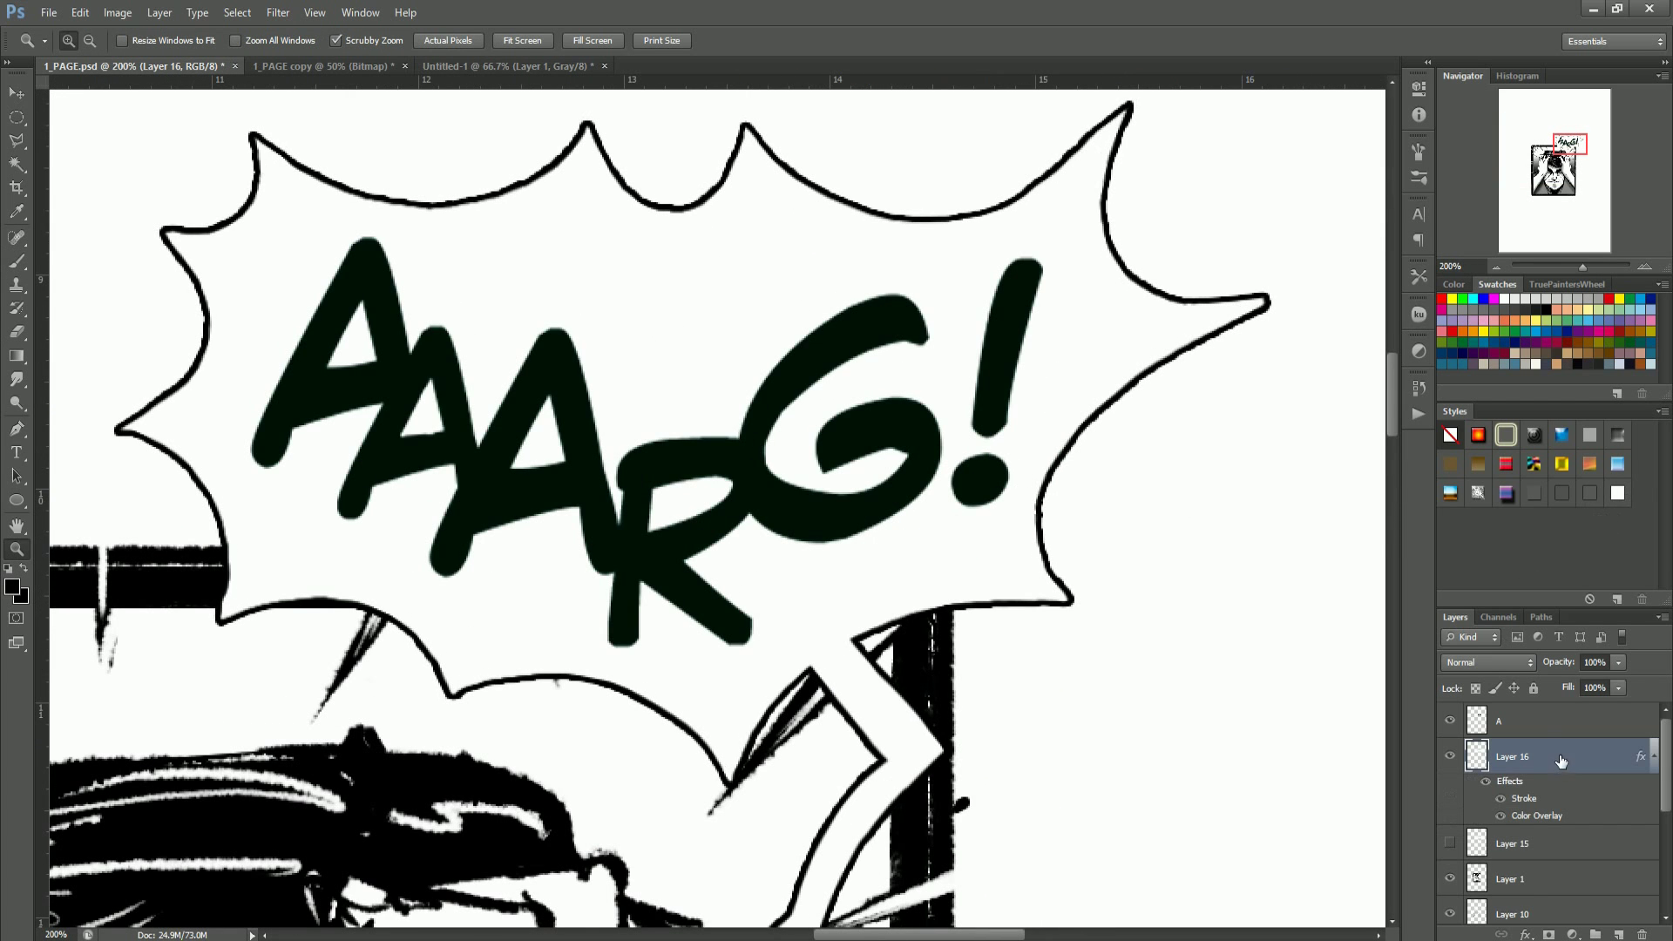
double_click(1560, 760)
click(836, 669)
click(837, 590)
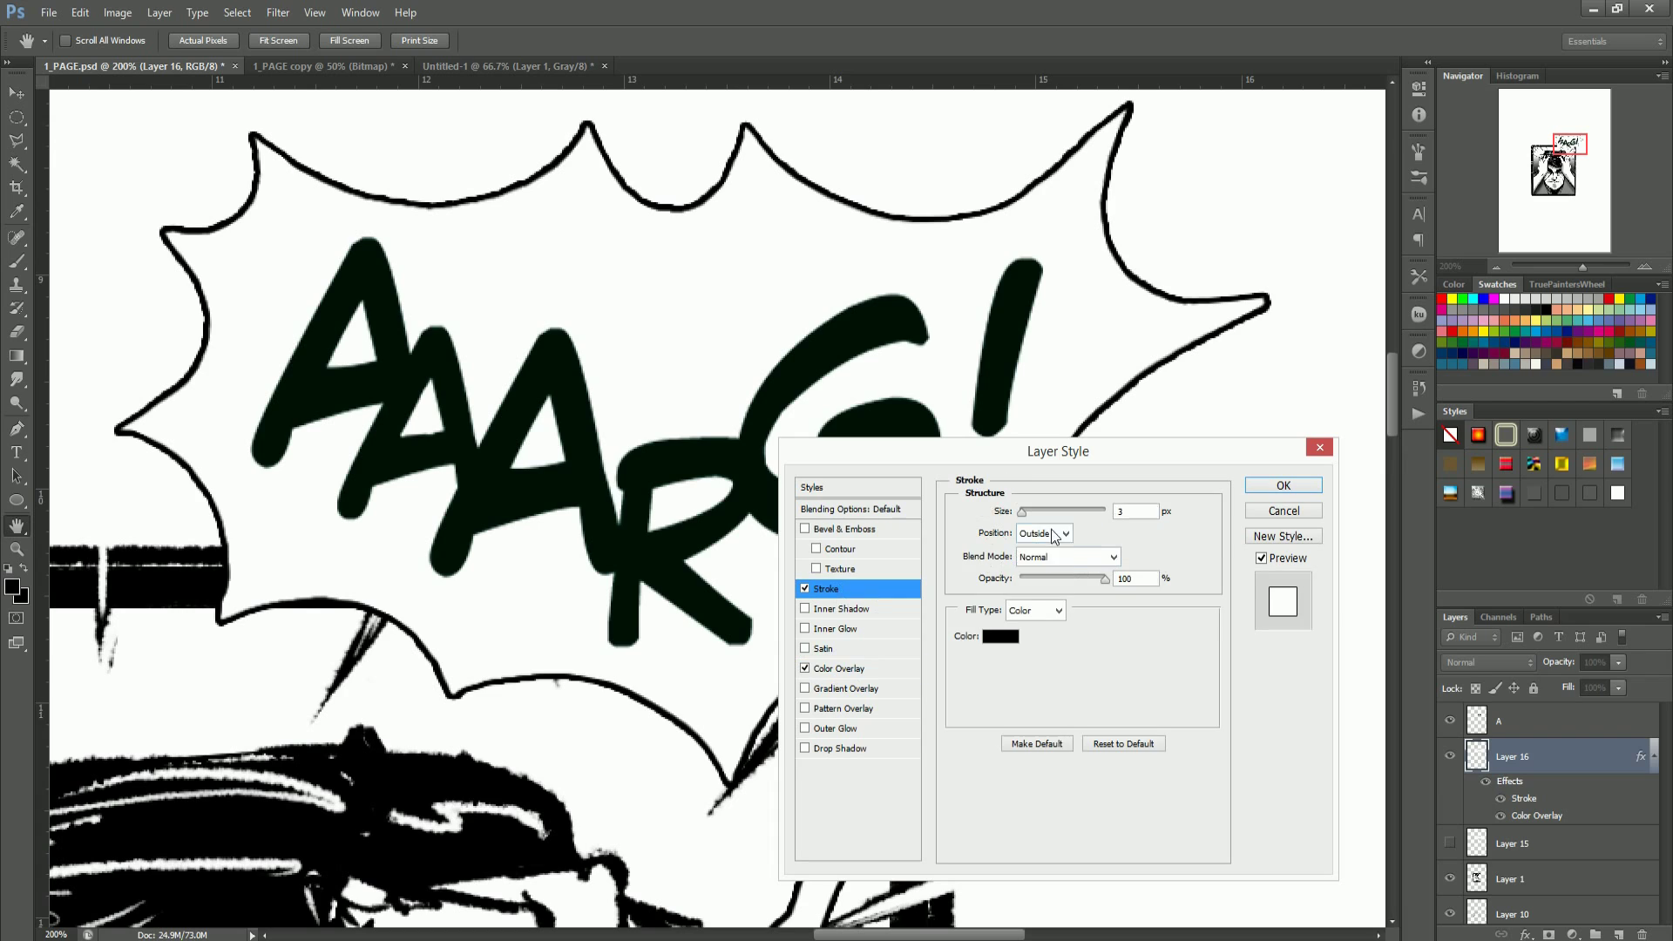
click(1046, 534)
click(1045, 557)
click(1282, 485)
drag(819, 584, 812, 614)
key(ctrl+s)
Step: Erase stray paint around the top of the balloon and save the document
drag(834, 336, 852, 345)
key(e)
drag(764, 427, 973, 237)
key(z)
mouse_move(901, 427)
mouse_down()
mouse_move(933, 460)
mouse_move(819, 462)
mouse_move(880, 463)
mouse_up()
key(ctrl+s)
key(b)
drag(635, 371, 819, 341)
key(ctrl+z)
Step: Erase the first of the two middle spikes on the balloon's upper edge, leaving a shallow curve
key(e)
drag(841, 423, 626, 420)
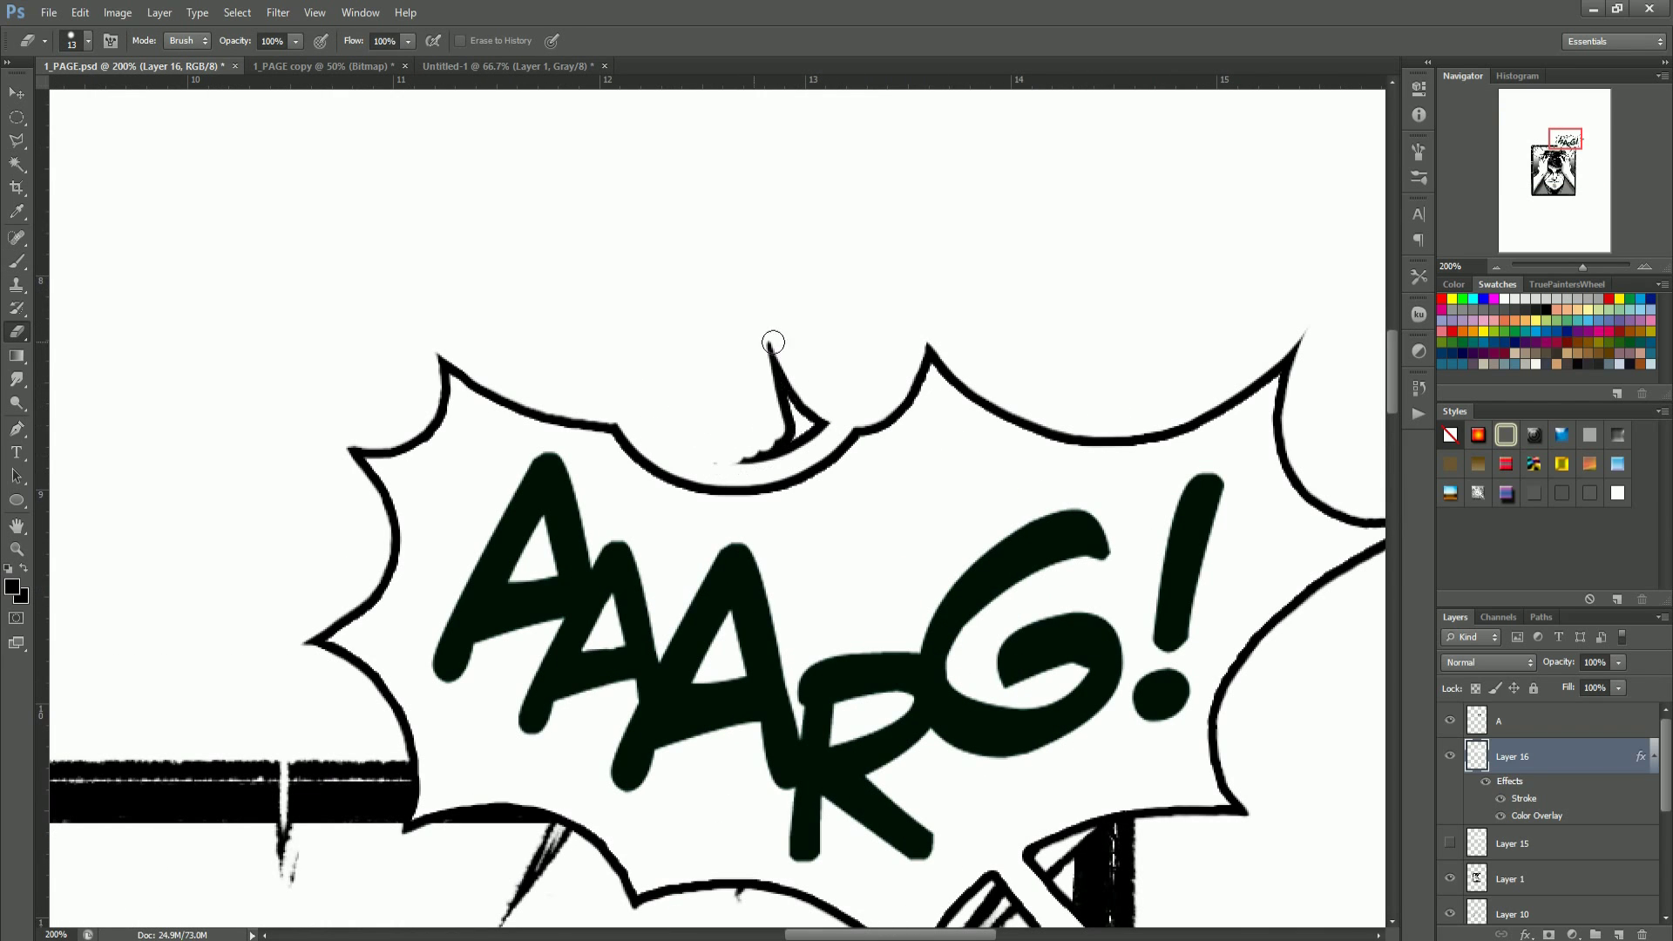
Step: Erase a curved gap through the second middle spike, trim it to a thin detached crescent, and save
drag(1036, 428, 858, 437)
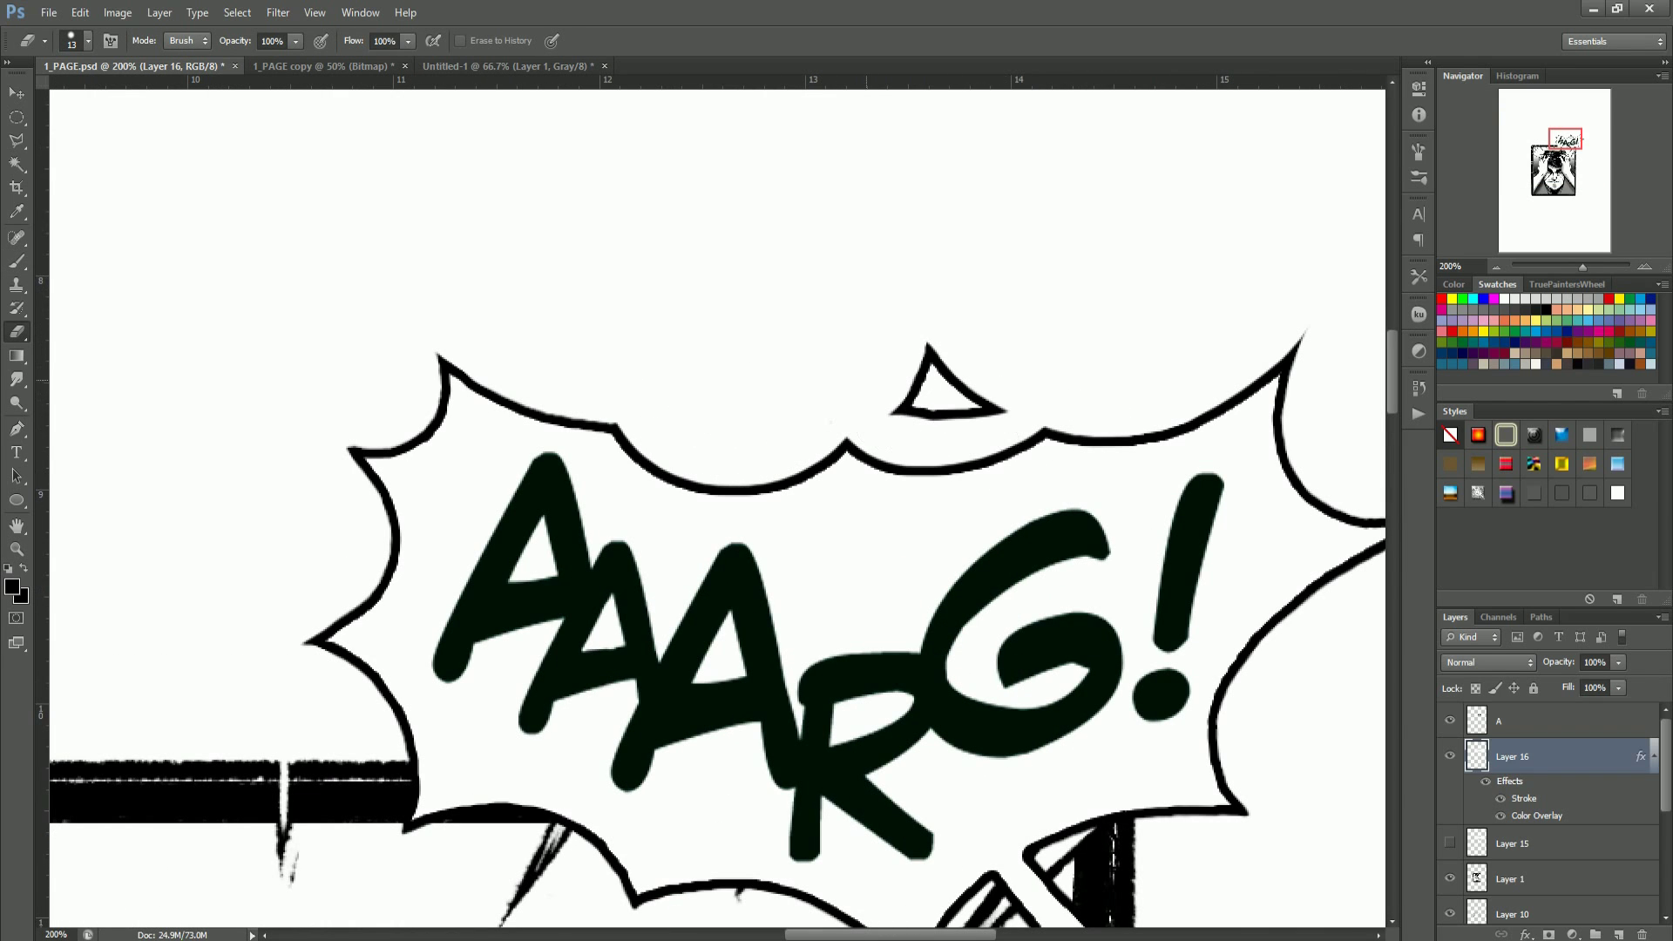
key(b)
key(ctrl+z)
key(e)
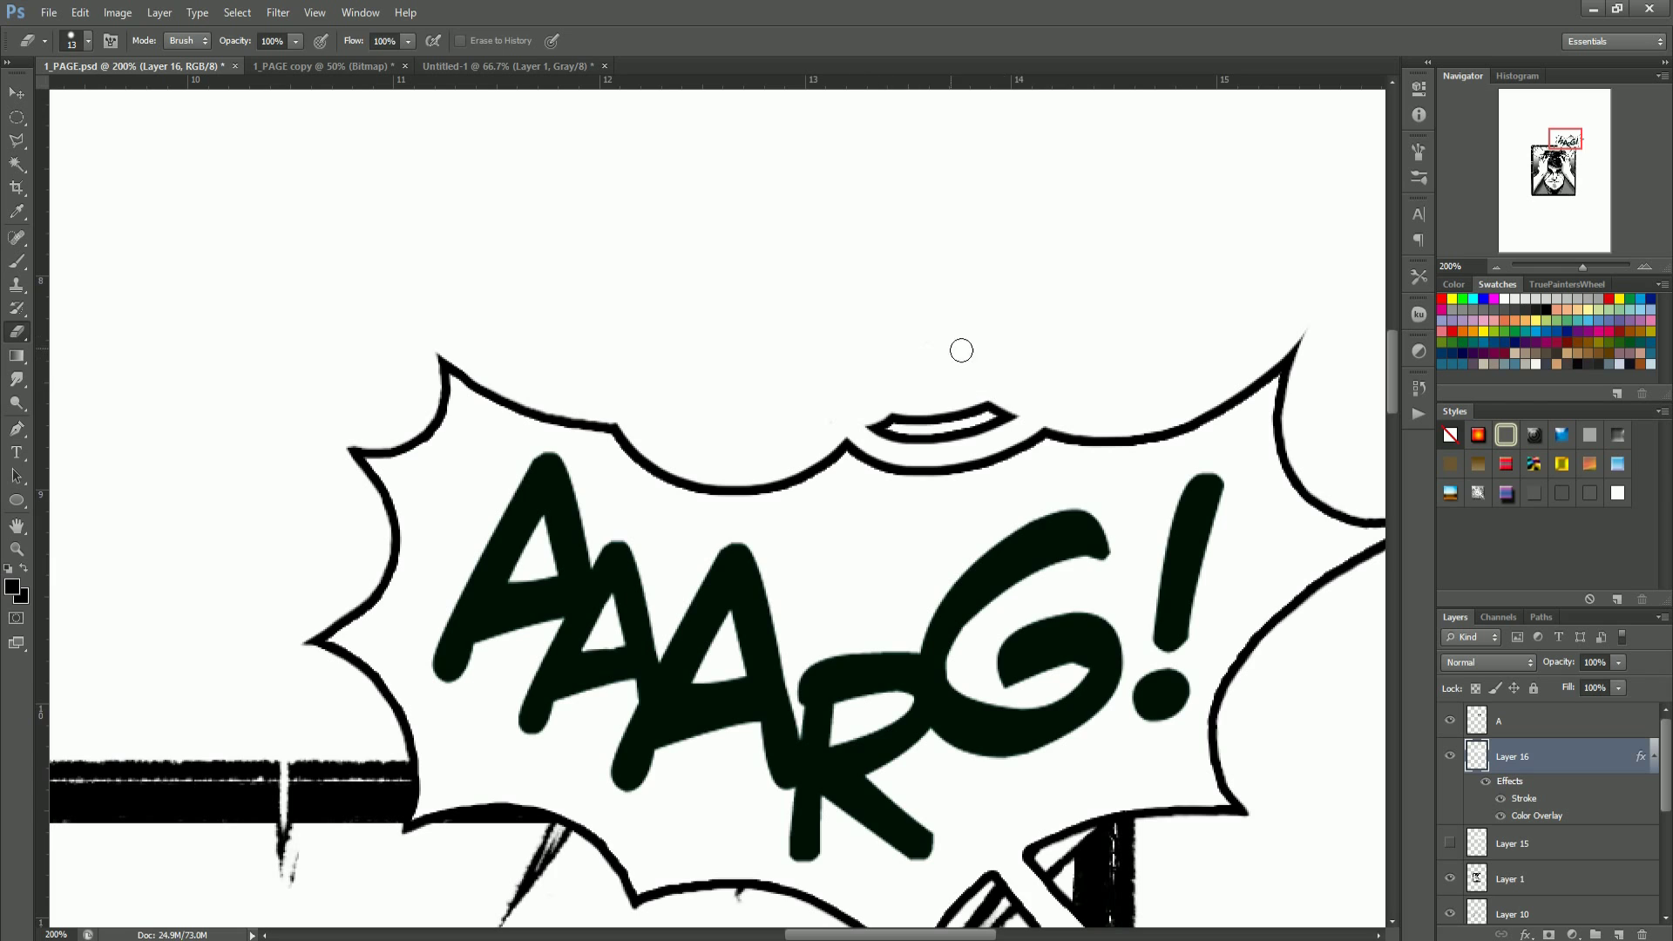
drag(934, 416, 837, 418)
drag(890, 510, 1002, 509)
key(ctrl+s)
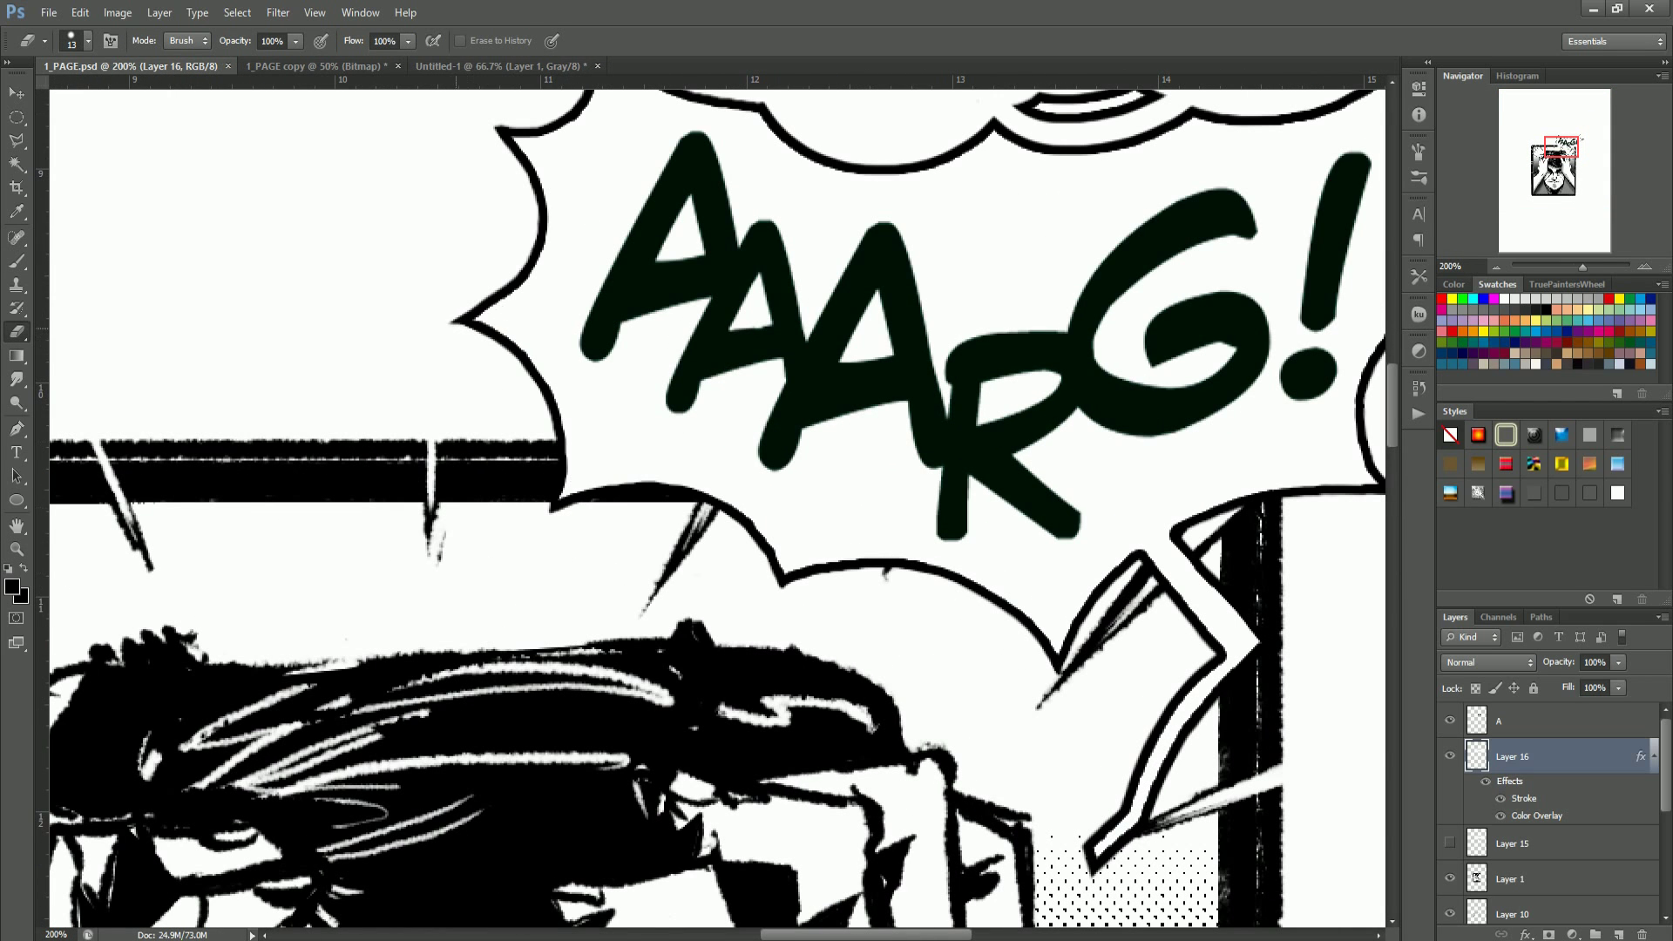
Step: Erase a curved gap across the balloon's left-hand spike so its point becomes a small detached sliver, and save
drag(507, 207, 419, 388)
drag(491, 160, 484, 391)
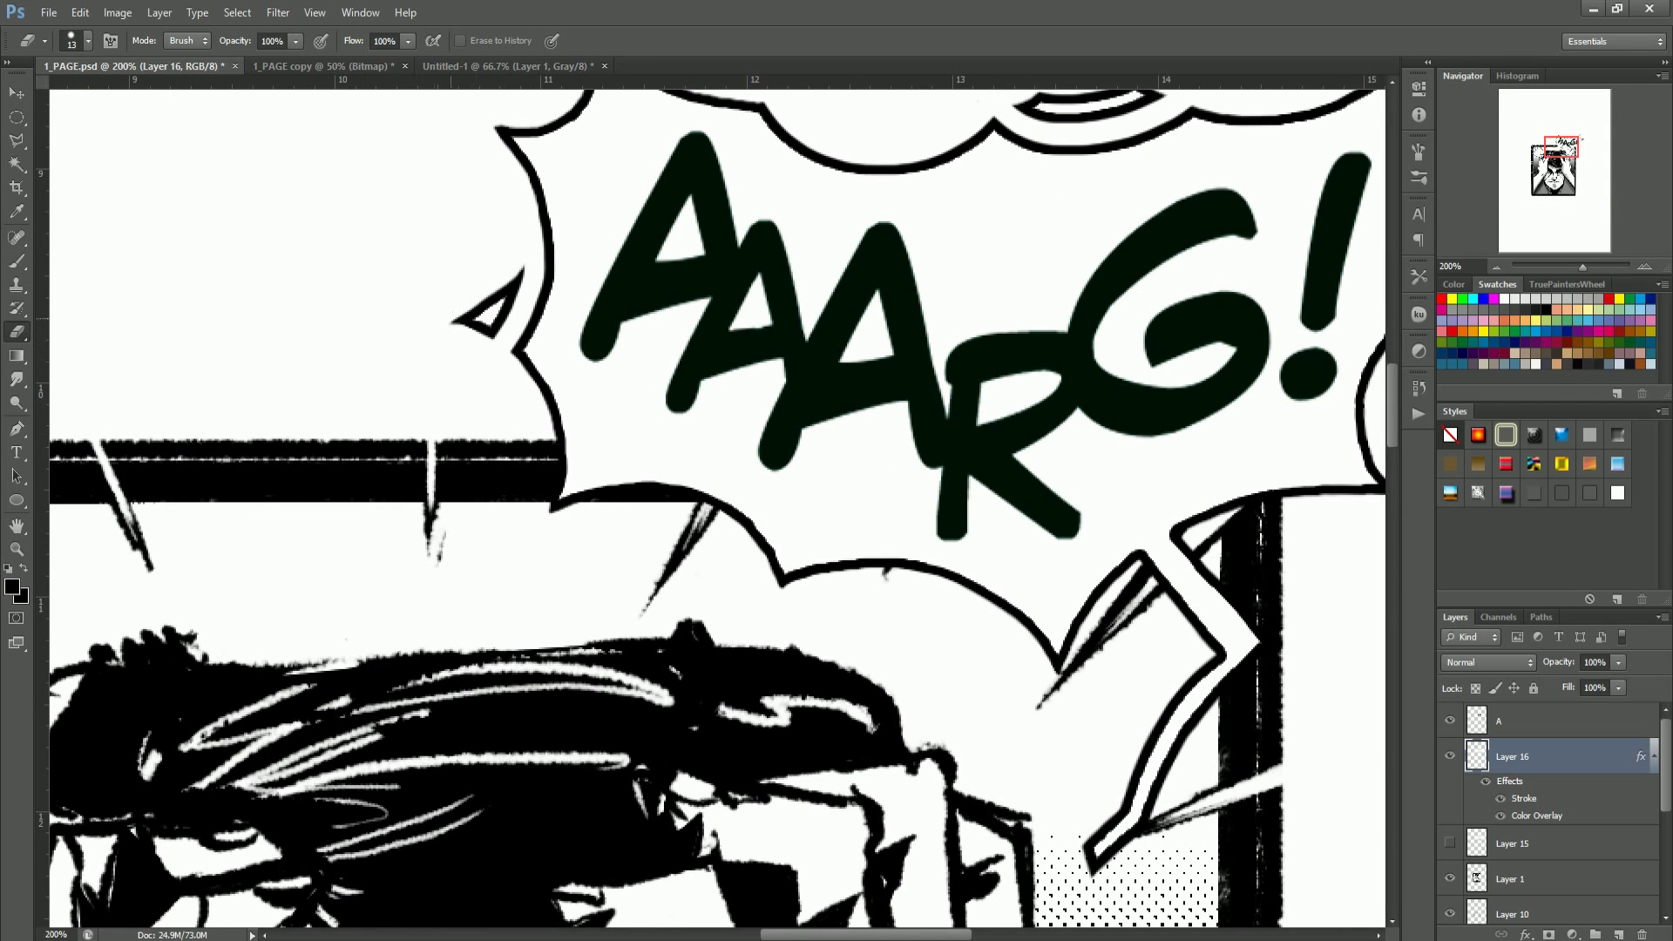
key(z)
drag(675, 392, 544, 392)
drag(812, 467, 1022, 471)
key(b)
key(ctrl+s)
Step: Try painting and carving new shapes along the balloon's upper edge above the lettering, undoing the strokes
mouse_move(739, 438)
mouse_down()
mouse_move(1001, 390)
mouse_move(776, 408)
mouse_move(984, 440)
mouse_move(924, 411)
mouse_up()
key(e)
key(z)
key(ctrl+alt+z)
drag(1053, 412, 1159, 411)
key(b)
drag(690, 478, 741, 416)
key(ctrl+alt+z)
mouse_move(610, 488)
mouse_down()
mouse_move(732, 431)
mouse_move(923, 495)
mouse_up()
key(ctrl+alt+z)
drag(755, 462, 892, 533)
key(ctrl+alt+z)
drag(769, 493, 784, 514)
key(e)
drag(745, 422, 850, 475)
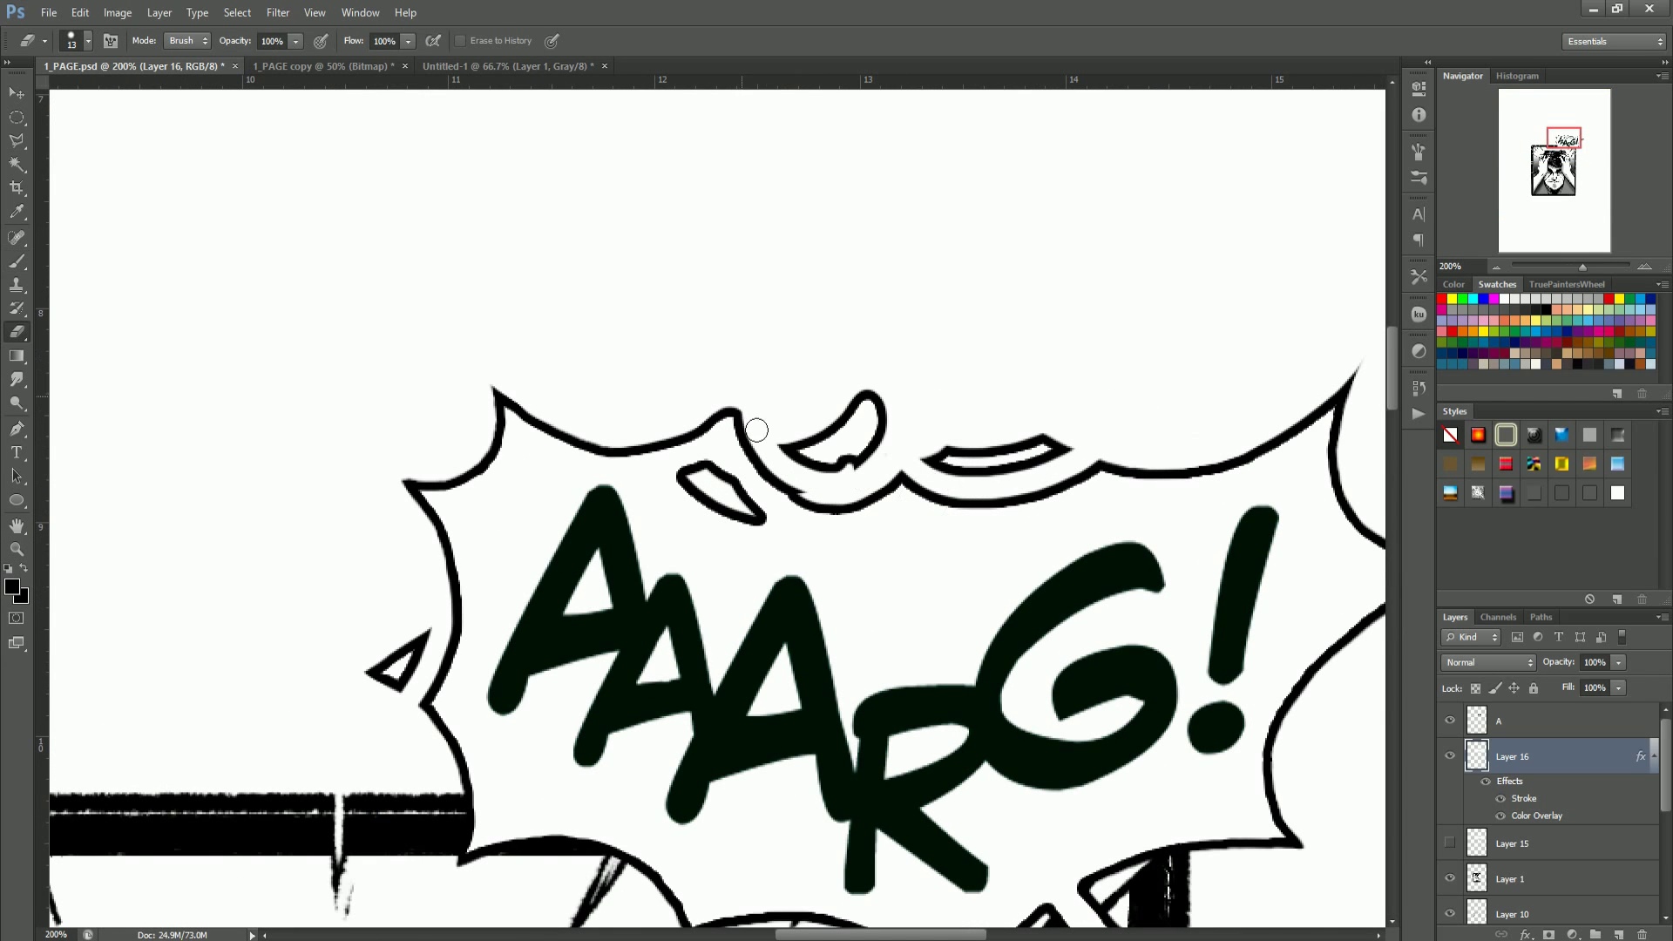
key(ctrl+alt+z)
key(ctrl+alt+z)
Step: Paint a new spike on the upper edge above the second A and smooth its inner curve with the eraser
key(b)
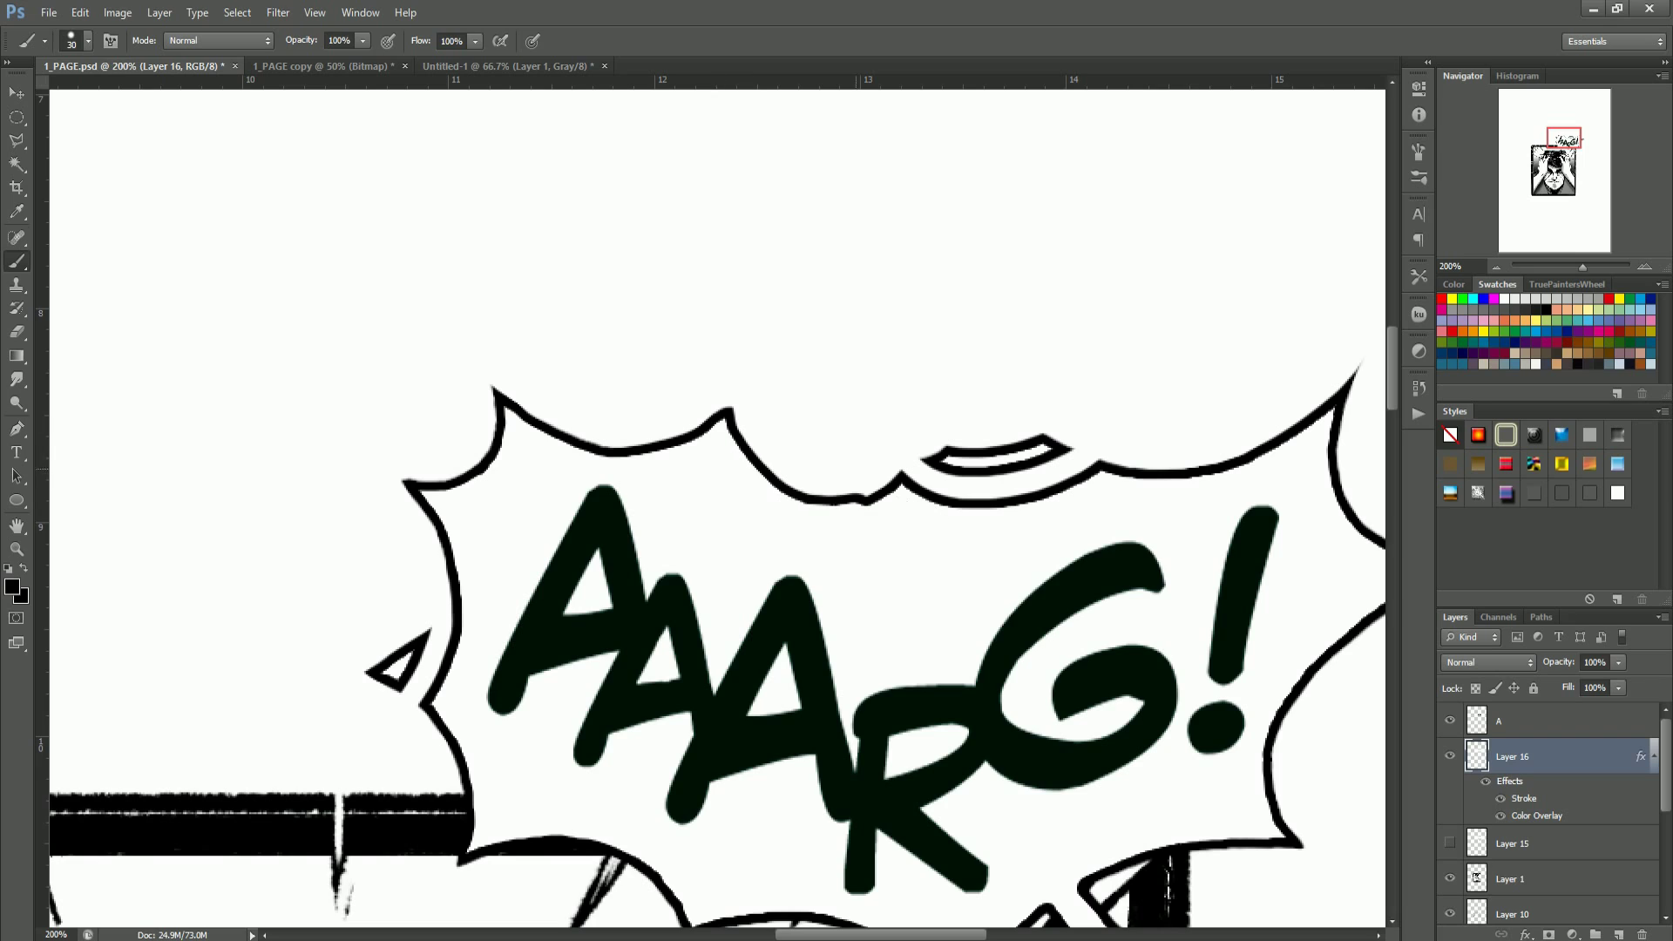
key(e)
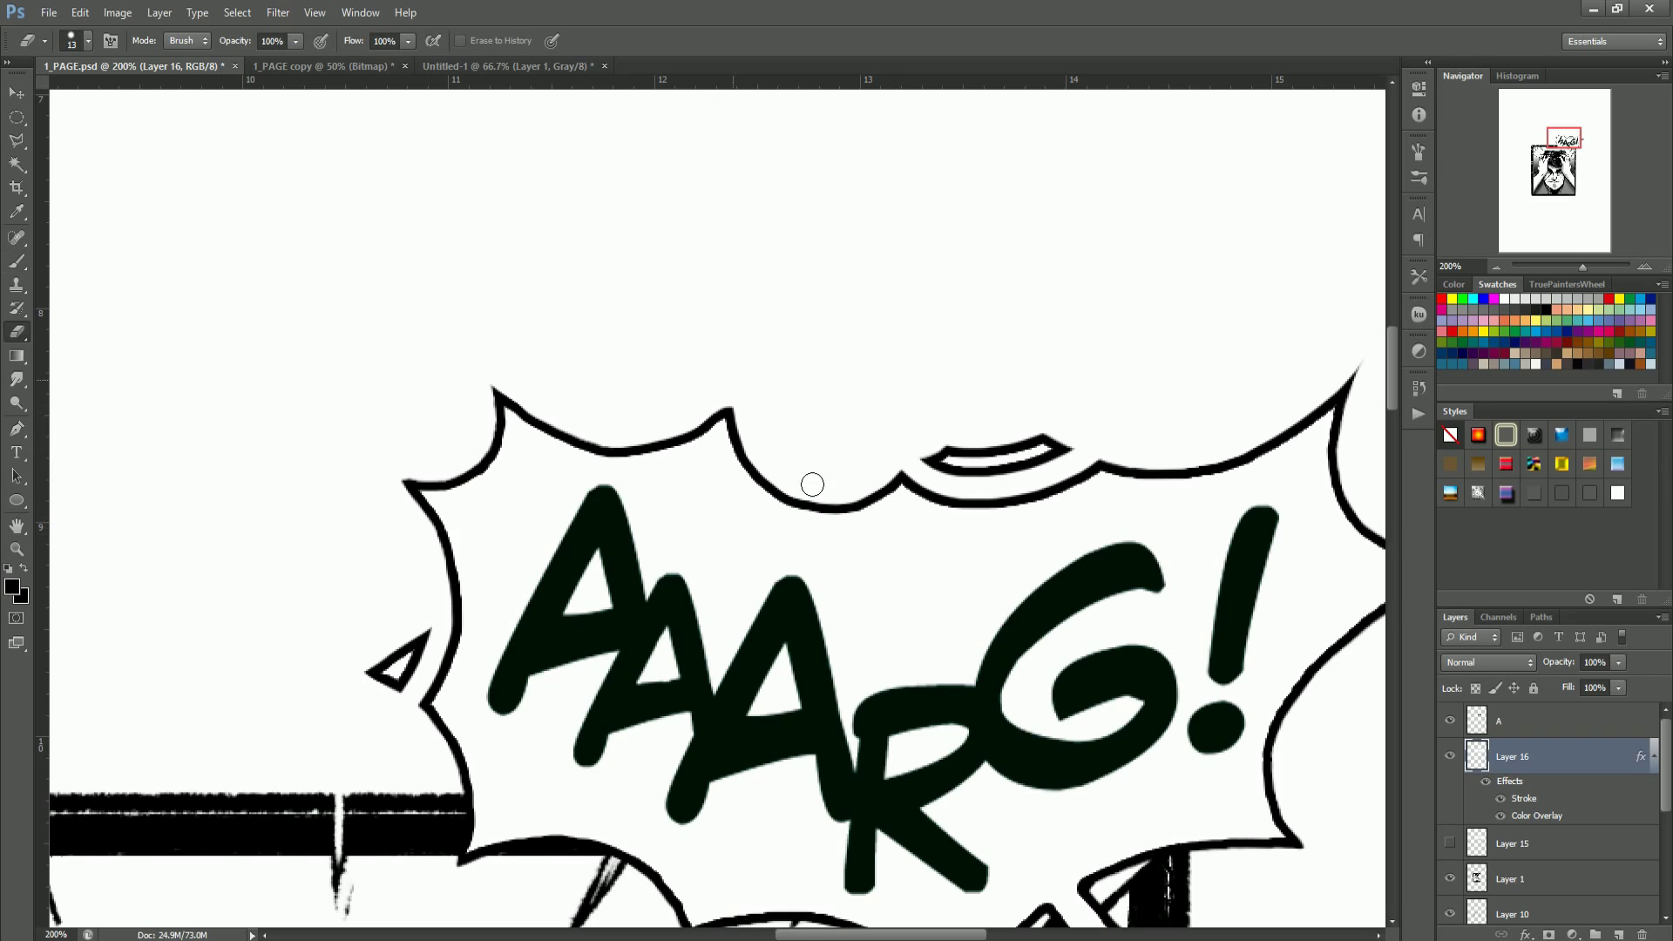
mouse_move(730, 427)
mouse_down()
mouse_move(590, 441)
mouse_move(728, 428)
mouse_up()
key(z)
alt+click(802, 420)
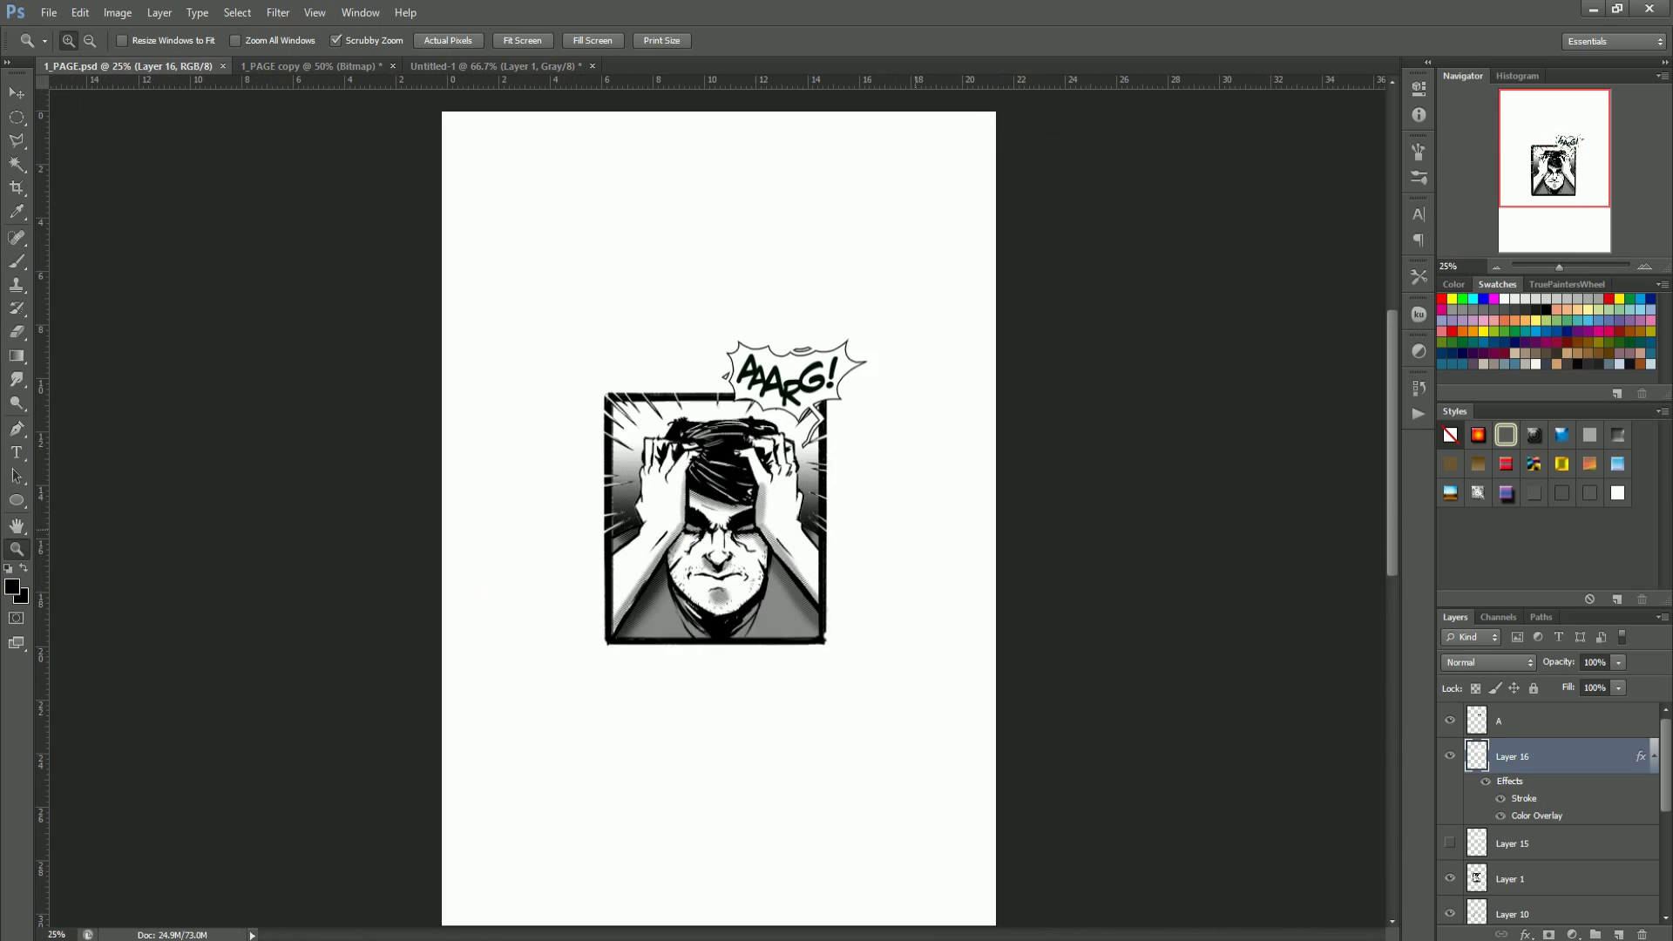
Step: Confirm the balloon's style settings and rasterize the layer style of Layer 16
drag(836, 439, 1147, 616)
double_click(1563, 756)
click(1270, 479)
right_click(1549, 755)
click(1509, 289)
key(e)
key(z)
alt+click(667, 610)
alt+click(666, 610)
alt+click(681, 611)
alt+click(682, 611)
alt+click(738, 624)
Step: Select the lettering layer A together with the balloon on Layer 16 and activate the Move tool
click(673, 470)
shift+click(1584, 728)
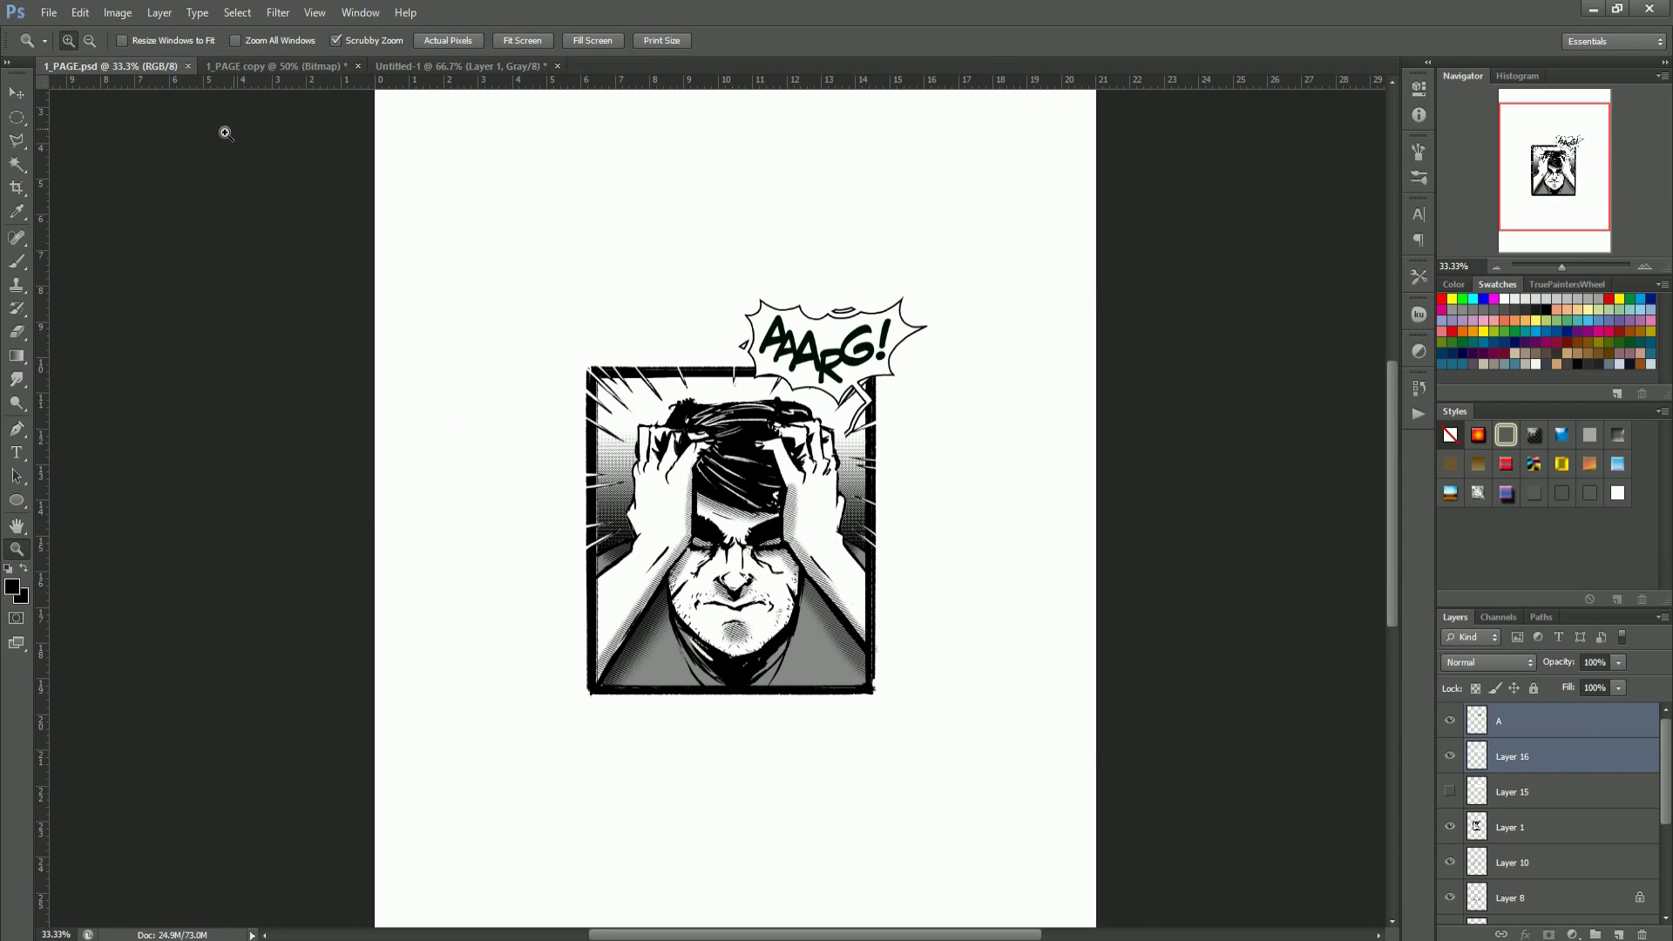
click(26, 96)
key(z)
alt+click(959, 389)
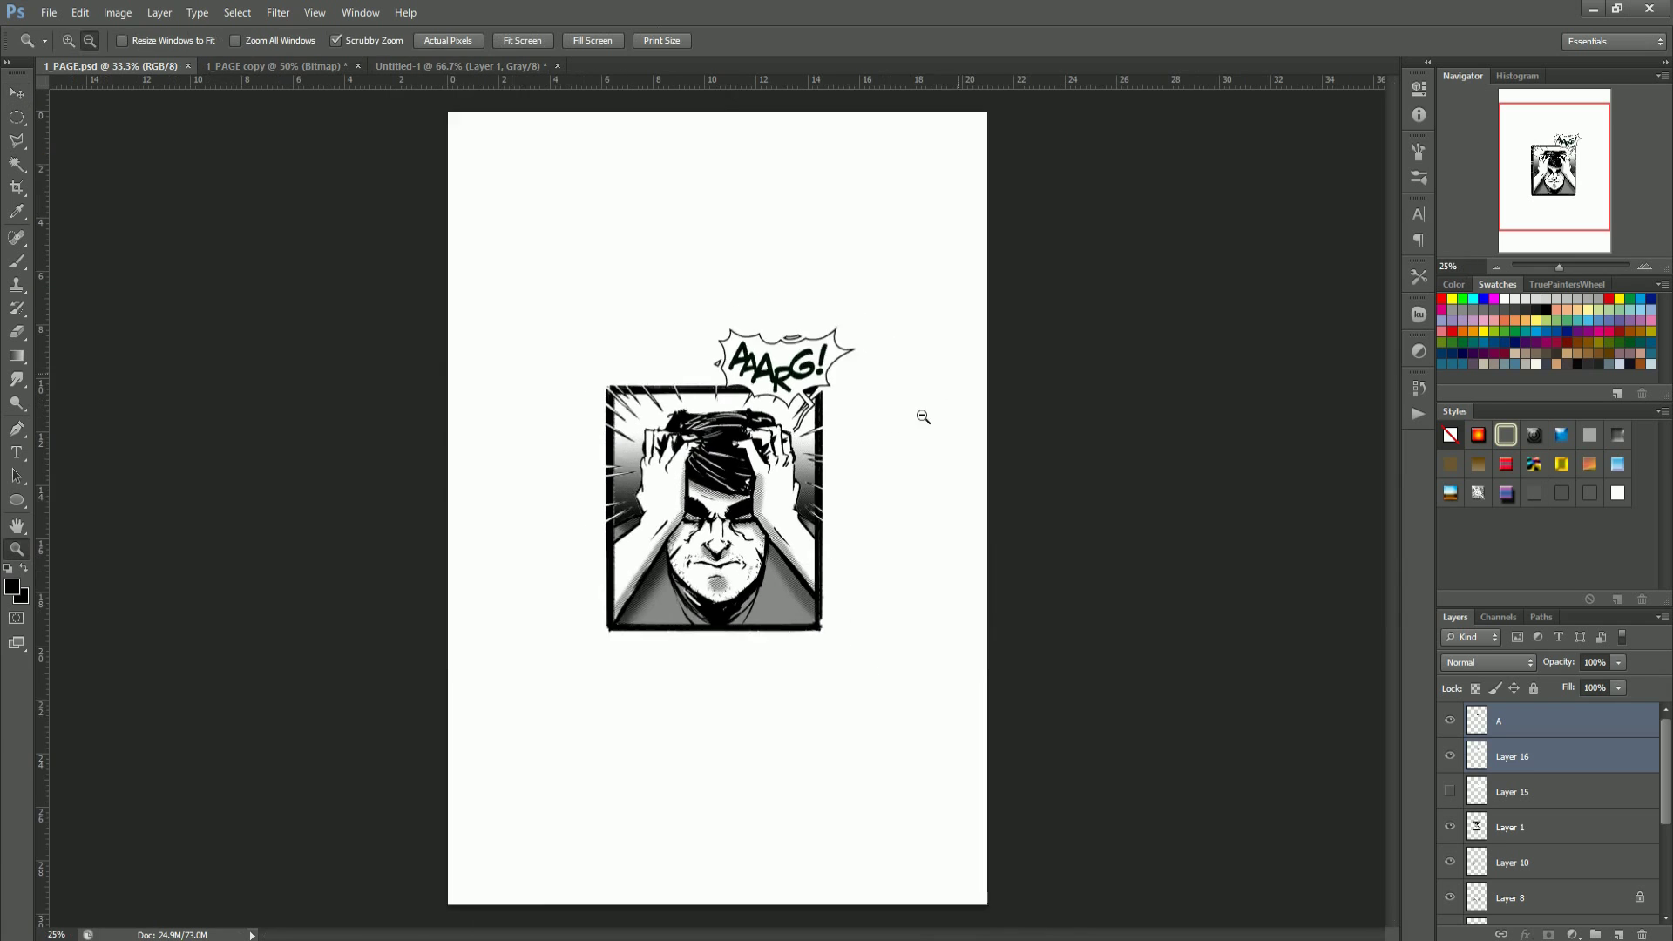
Step: Examine the balloon, lettering and comic panel at different magnifications on the page
alt+click(795, 471)
drag(790, 362, 815, 362)
alt+click(785, 384)
alt+click(785, 384)
drag(772, 440, 798, 440)
alt+click(774, 444)
click(775, 444)
alt+click(775, 445)
Step: Save a JPEG copy of the page as PAGE_1_F in the PAGE folder, with quality 12 Maximum and Baseline Optimized
click(54, 13)
click(69, 231)
click(880, 478)
click(837, 593)
click(1002, 233)
text(PAGE_1_F)
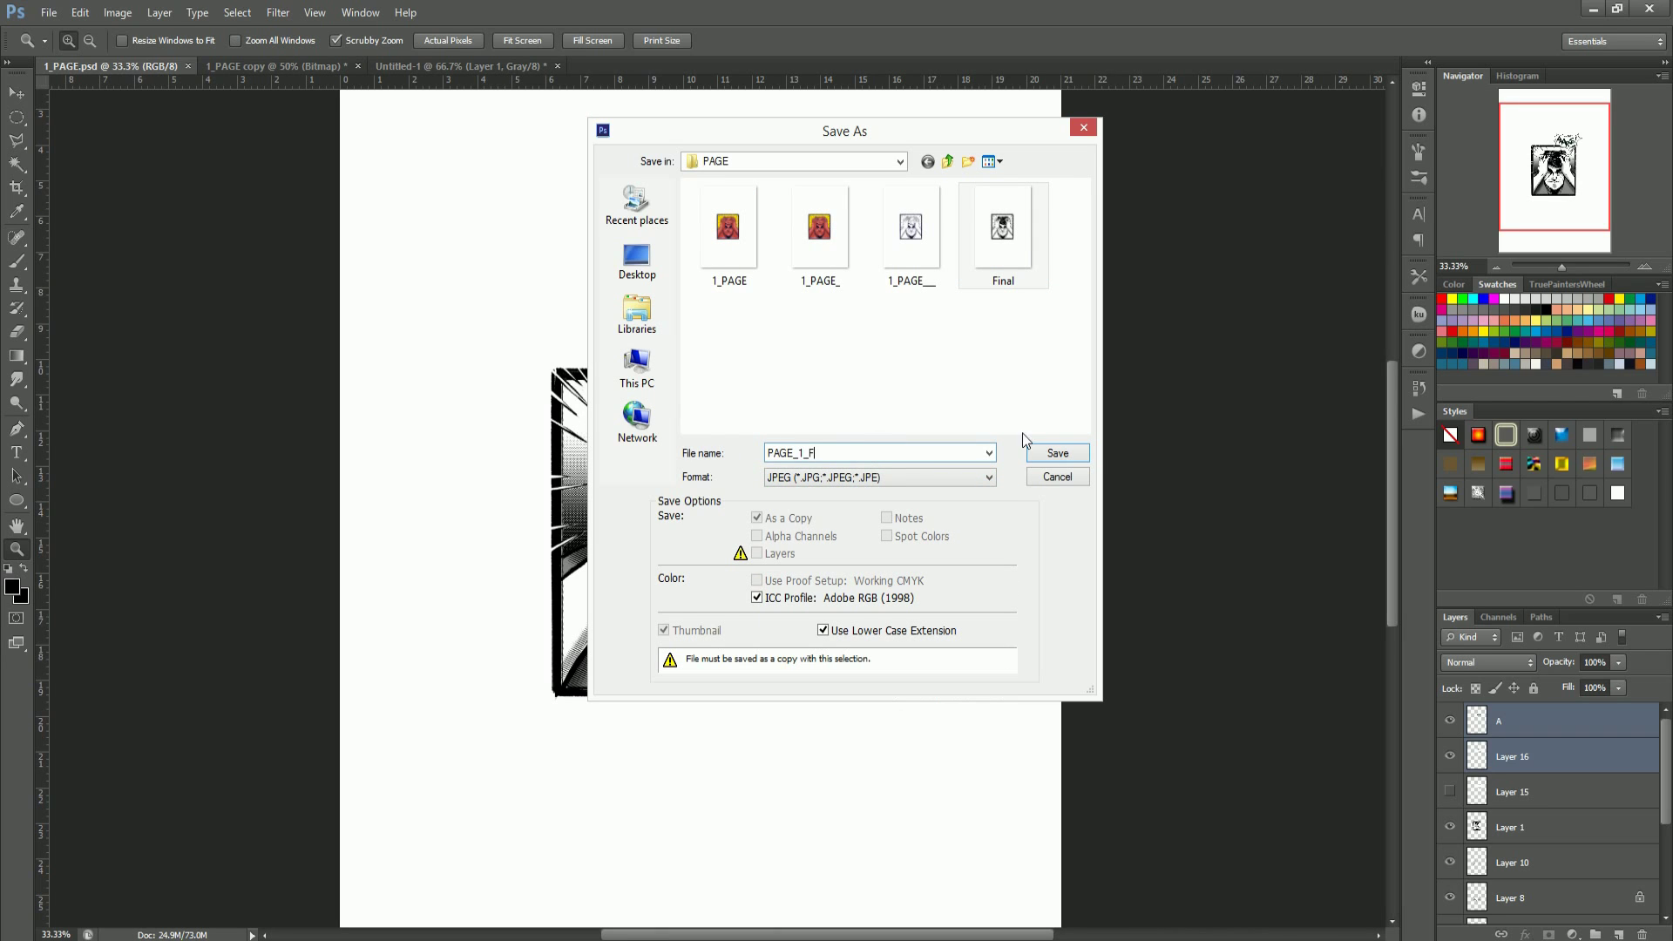
click(1045, 452)
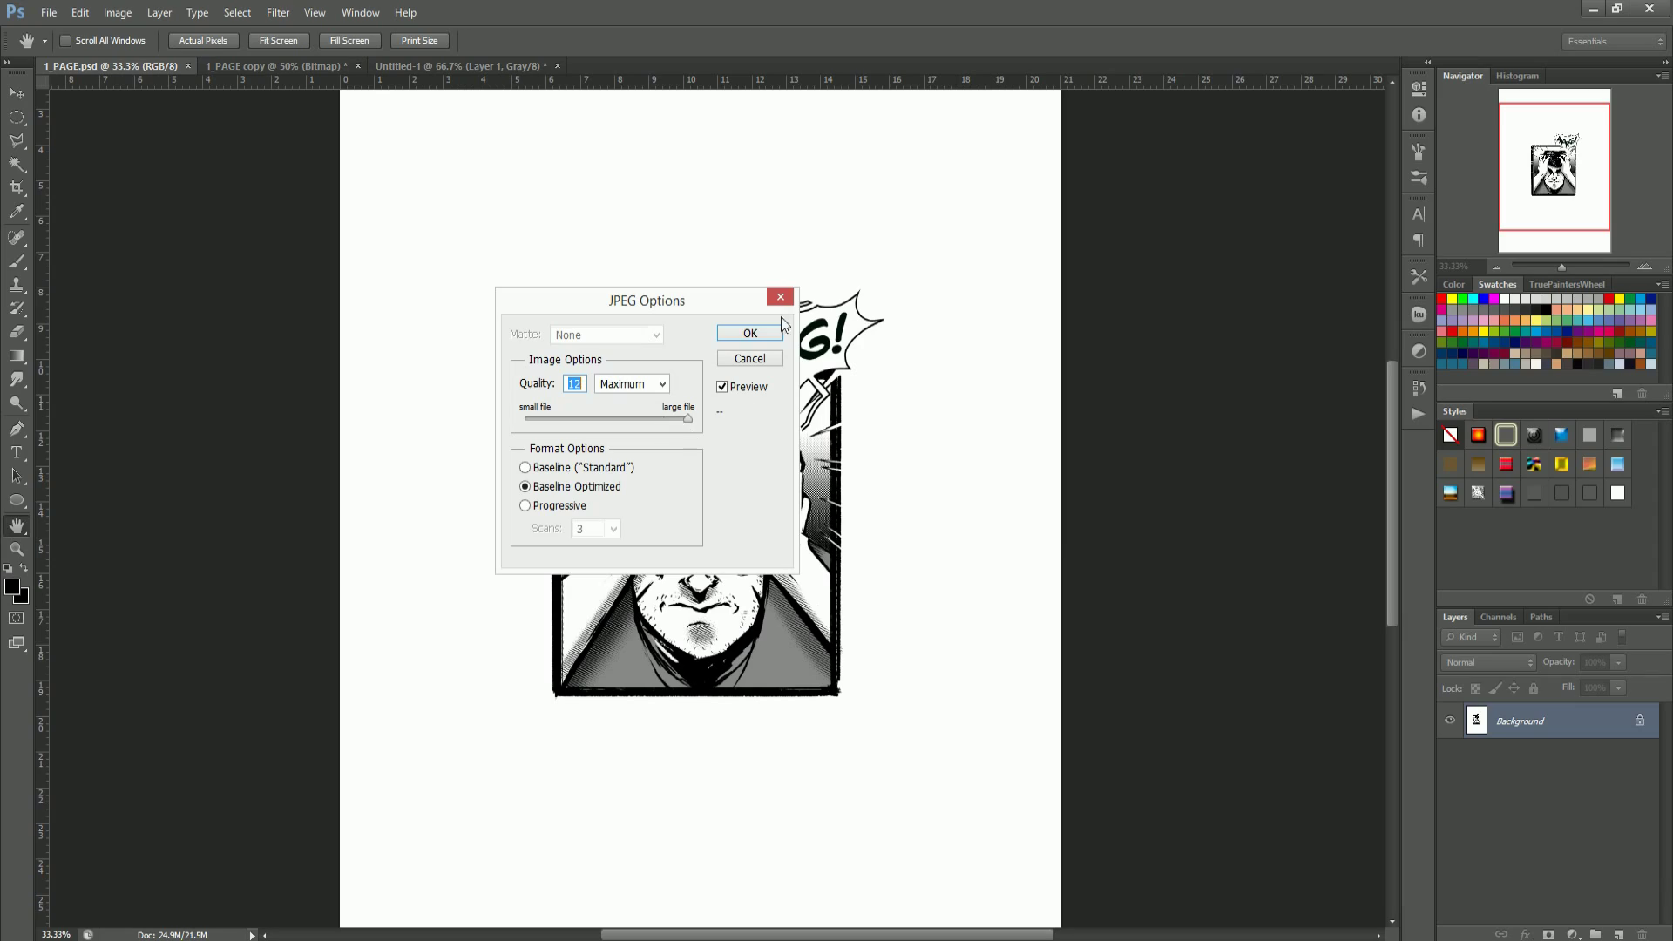
click(757, 334)
Step: Look over the exported page's full composition, with the panel and burst balloon
alt+click(804, 480)
alt+click(804, 480)
scroll(769, 506, up, 2)
scroll(769, 506, down, 1)
scroll(775, 512, up, 5)
scroll(775, 512, down, 3)
key(ctrl+minus)
Step: Close all three open documents: Untitled-1, the bitmap 1_PAGE copy and 1_PAGE.psd
click(221, 67)
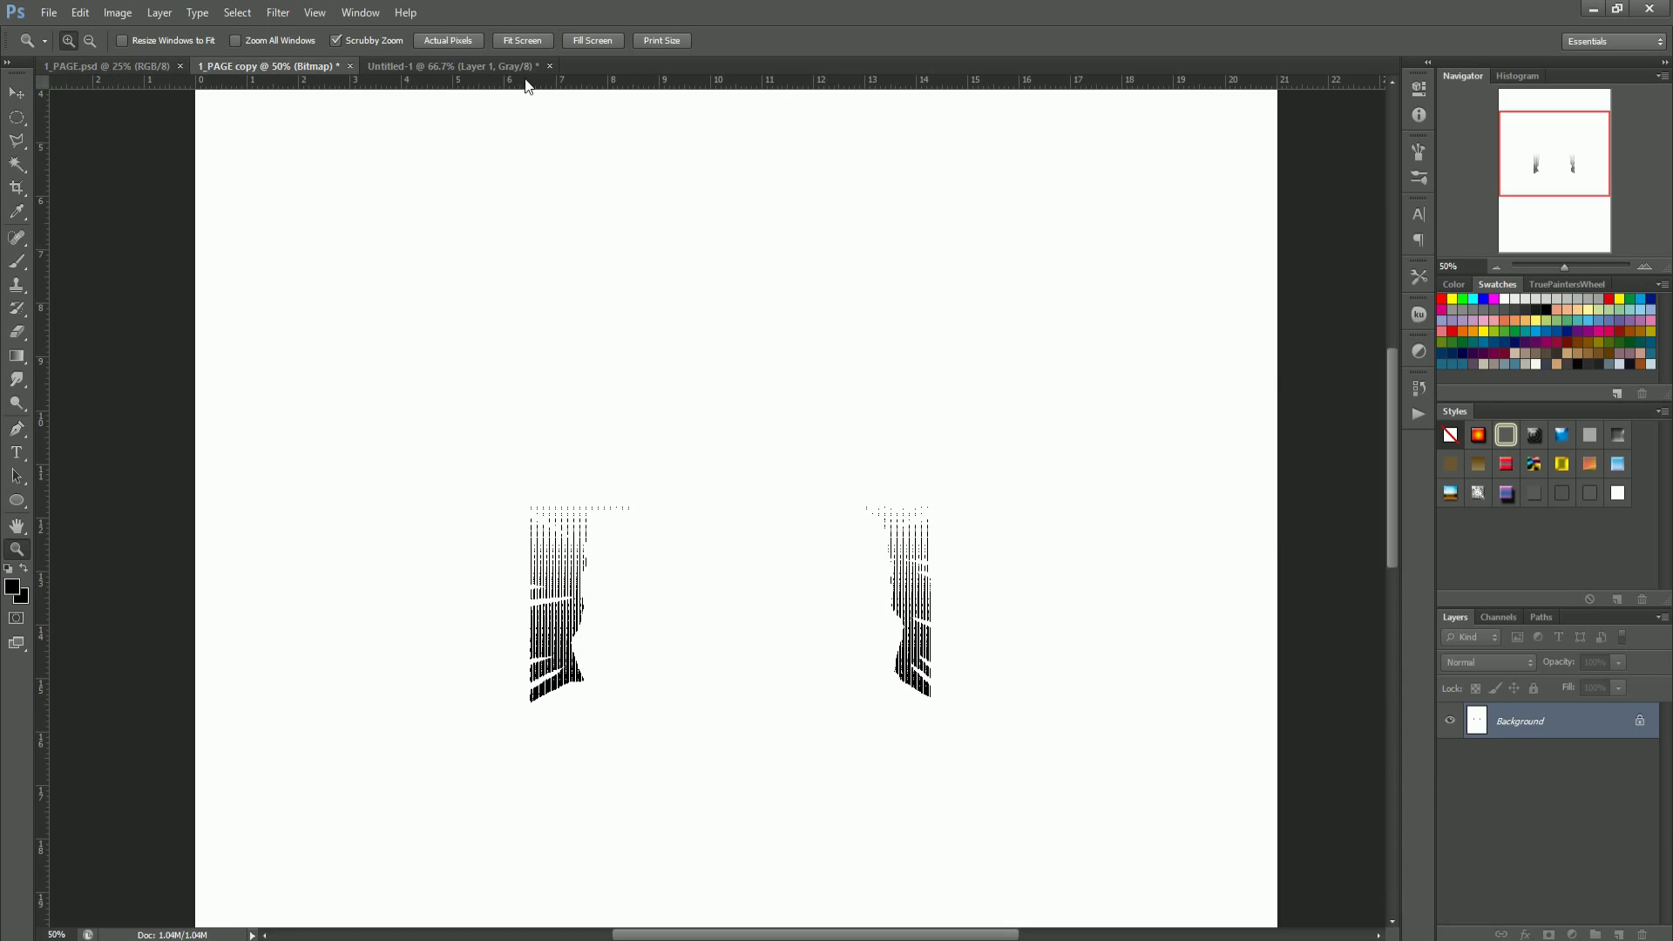
click(535, 67)
click(549, 66)
click(845, 352)
click(148, 66)
click(269, 65)
click(352, 66)
click(194, 63)
click(832, 352)
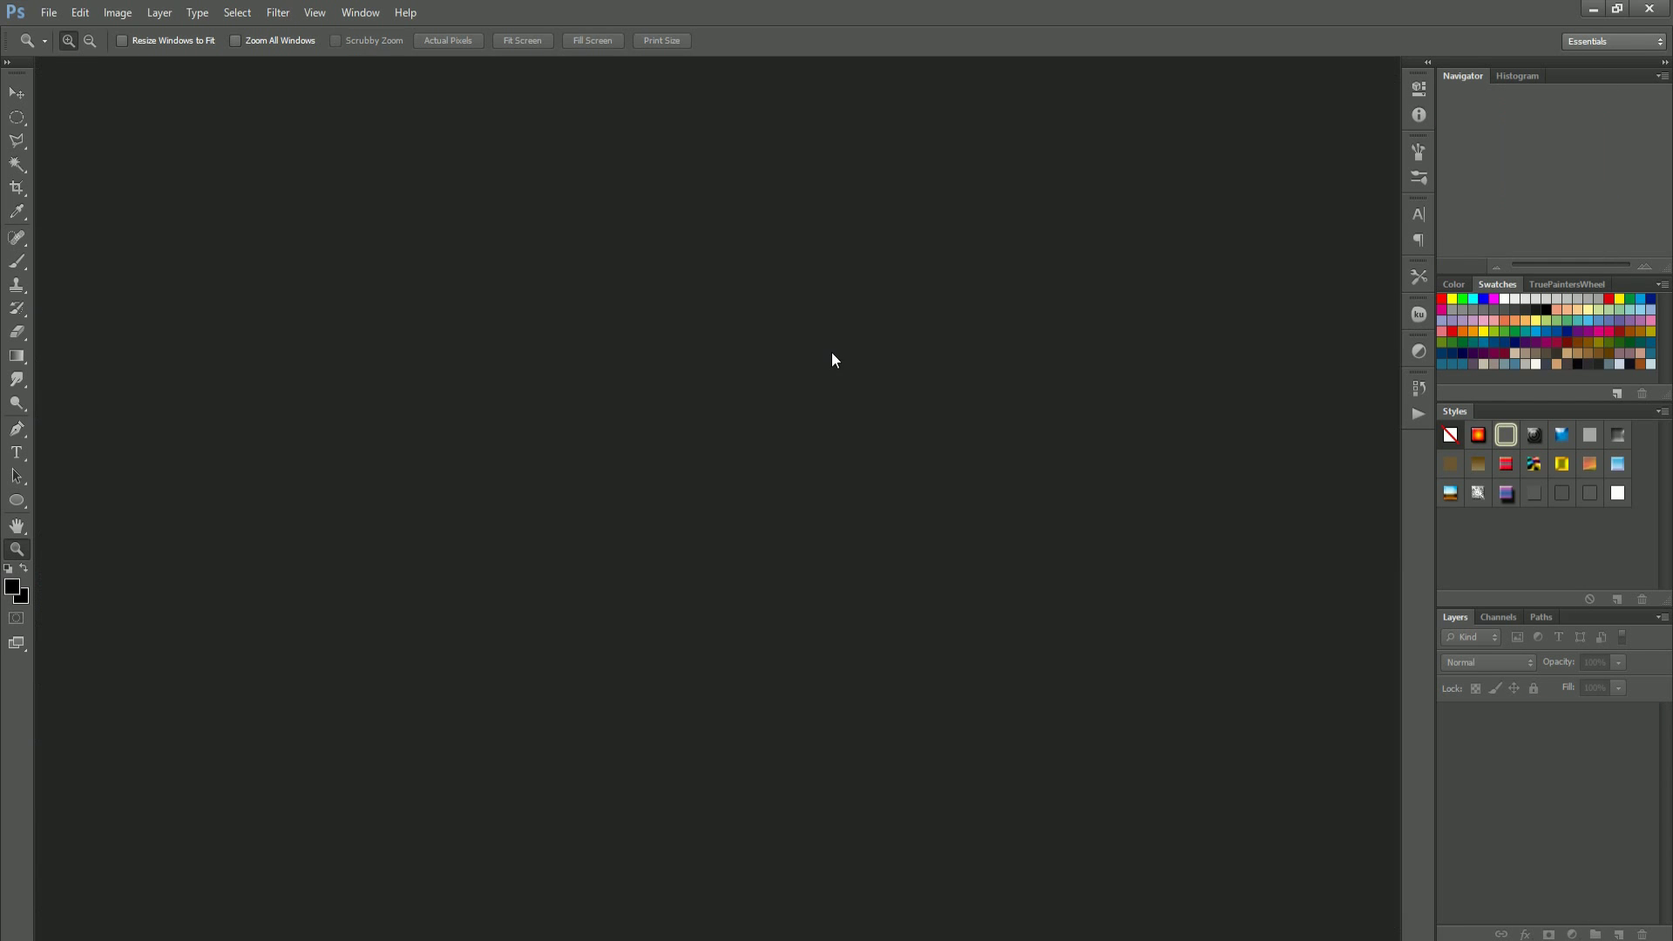